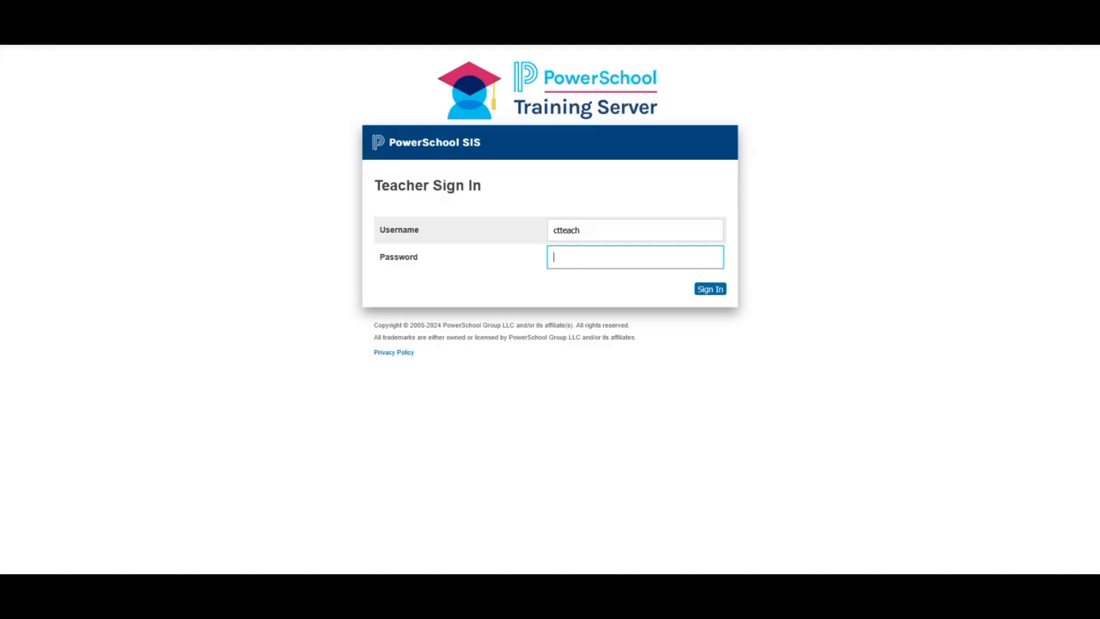
- Sign in as the teacher with the account password and open Student Observations
type("•••••••••••")
key("Return")
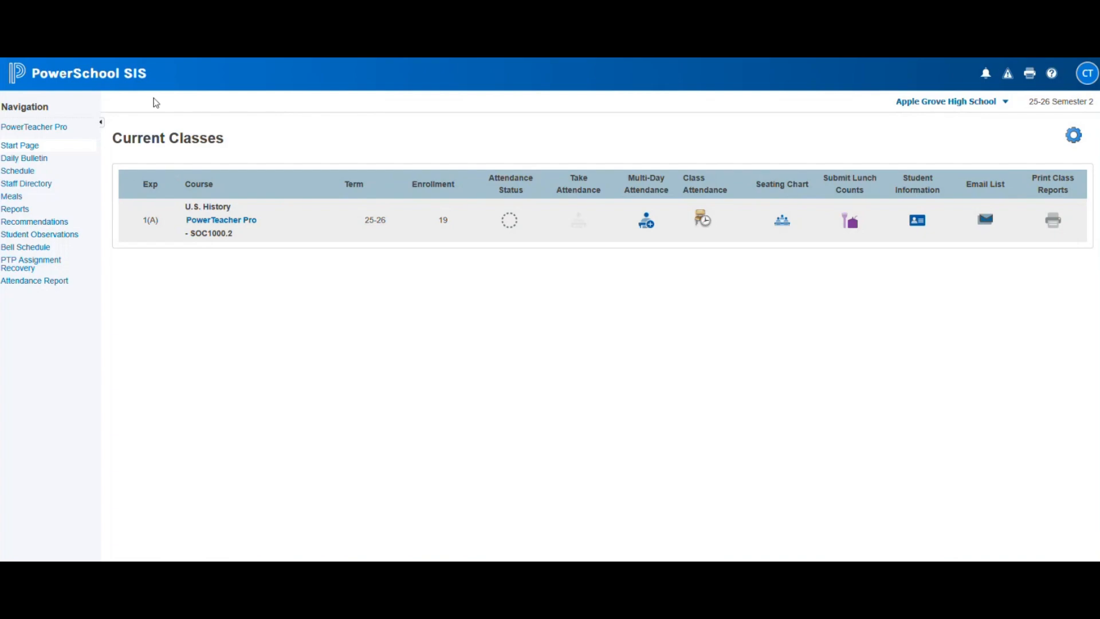
left_click(44, 237)
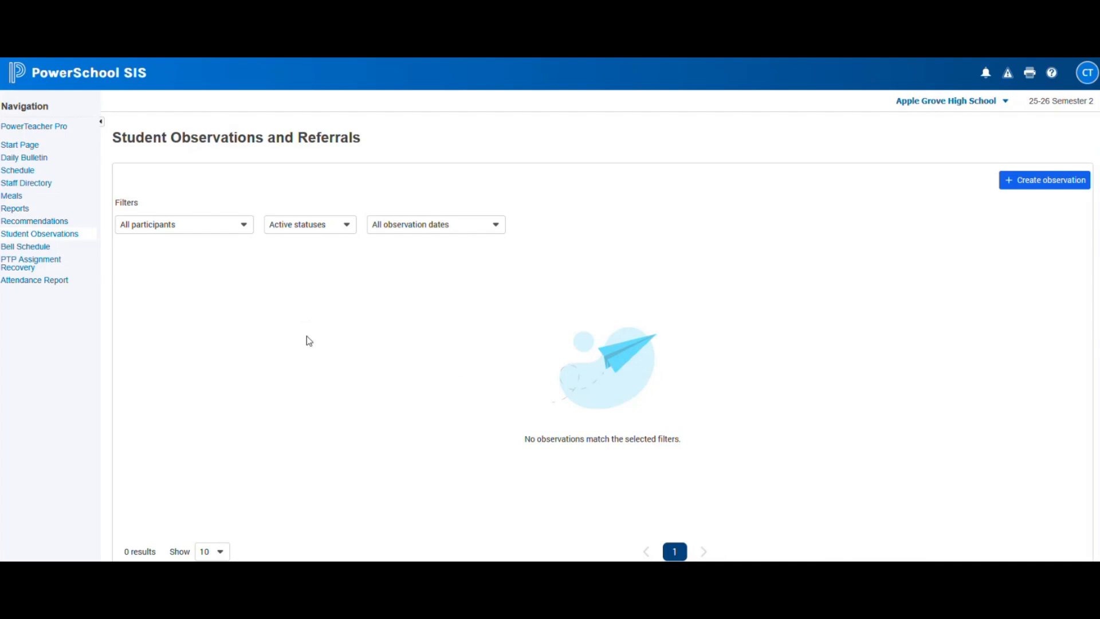
- Check the participants and status filter choices on the empty observations list, leaving them unchanged
left_click(241, 226)
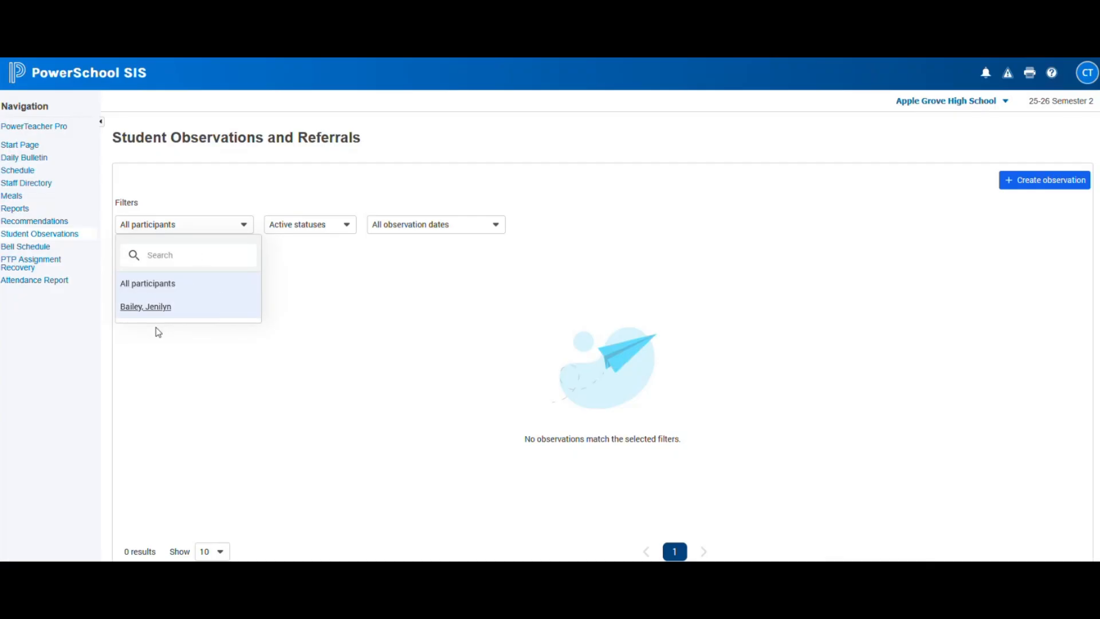
left_click(216, 228)
left_click(216, 227)
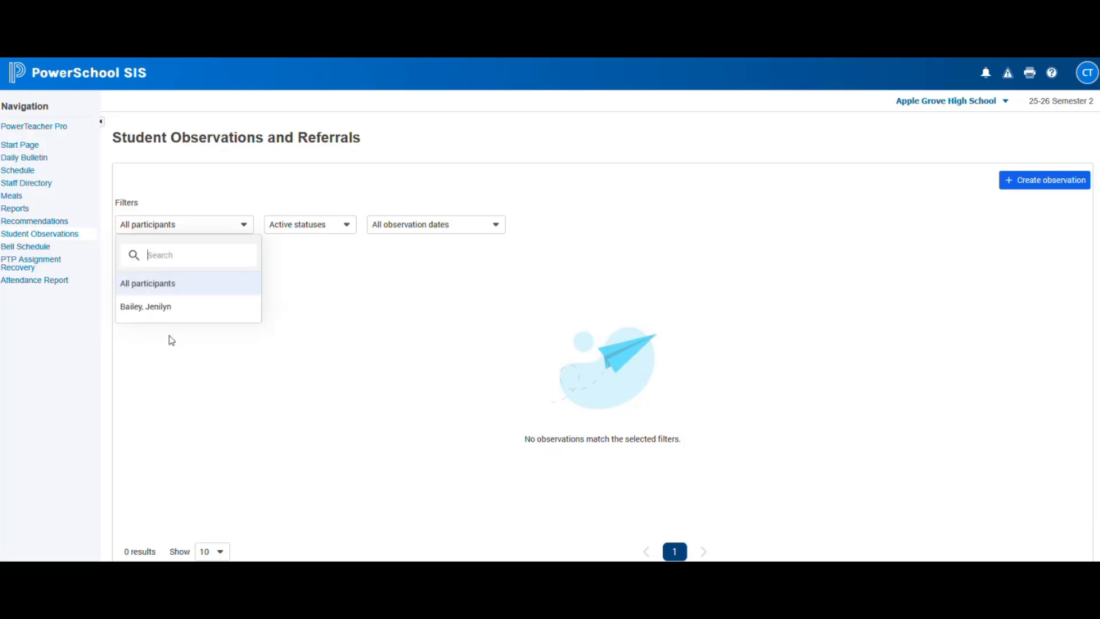
left_click(343, 181)
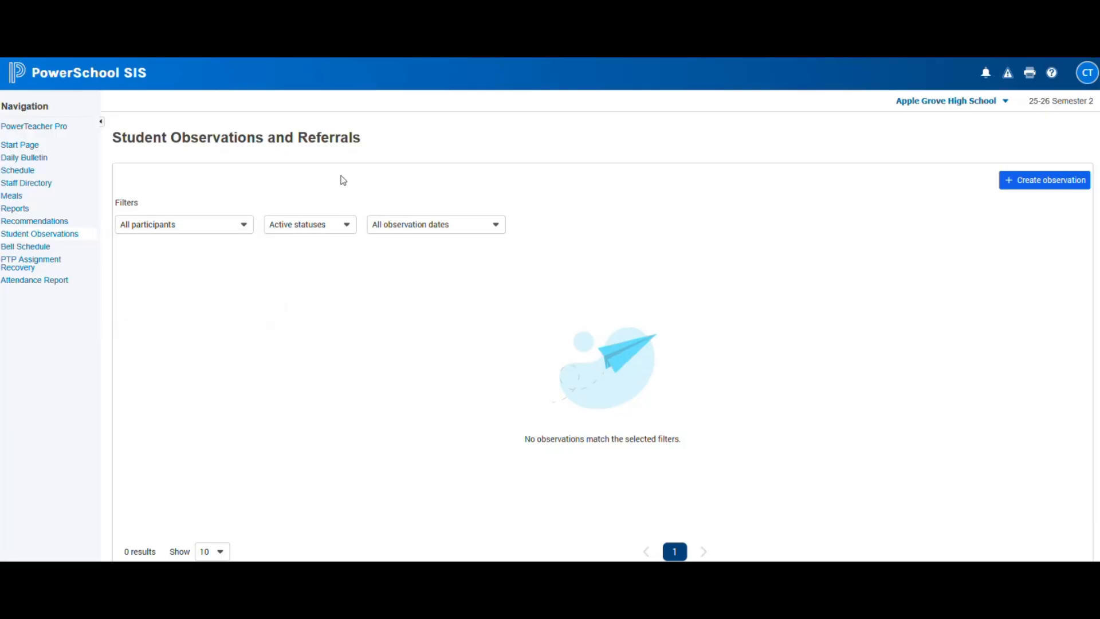
scroll(419, 505, "down", 1)
scroll(419, 505, "up", 1)
scroll(419, 505, "down", 1)
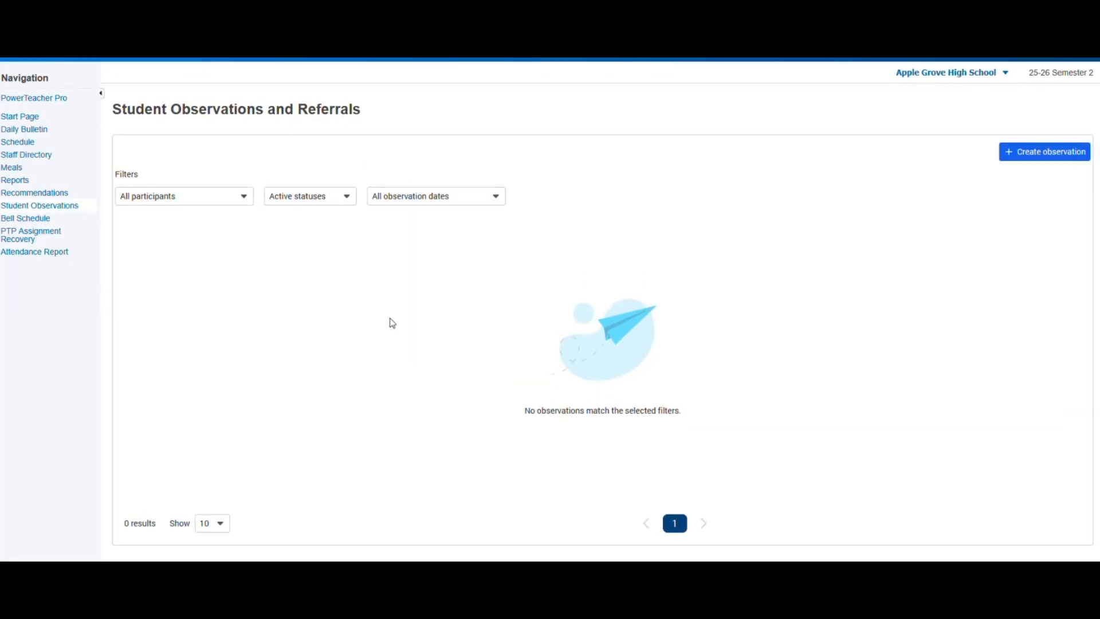
scroll(487, 309, "up", 1)
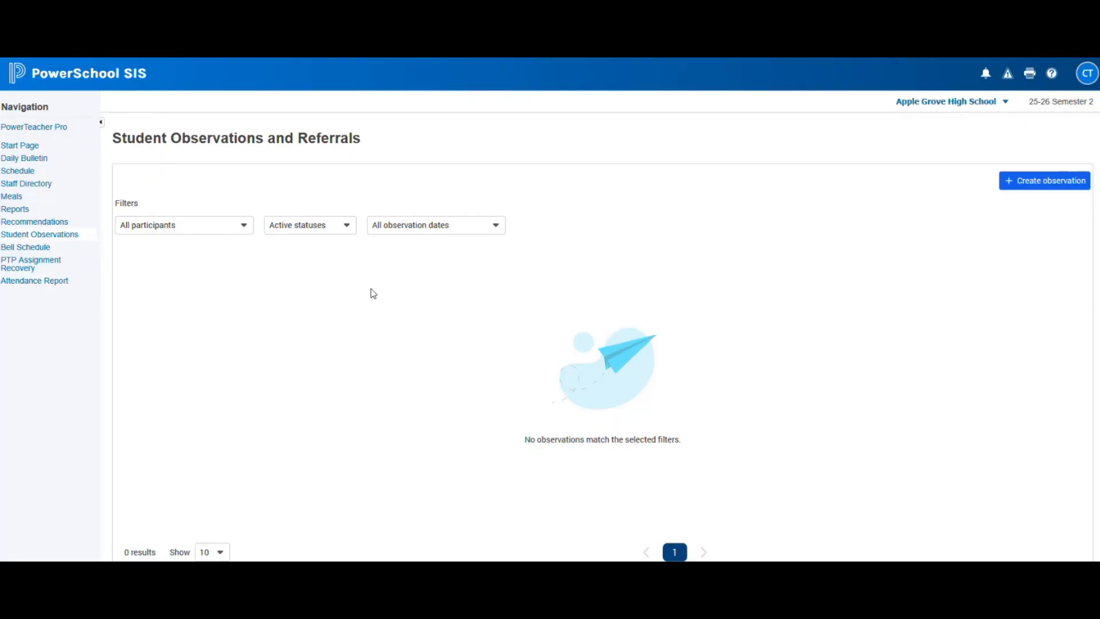
left_click(348, 231)
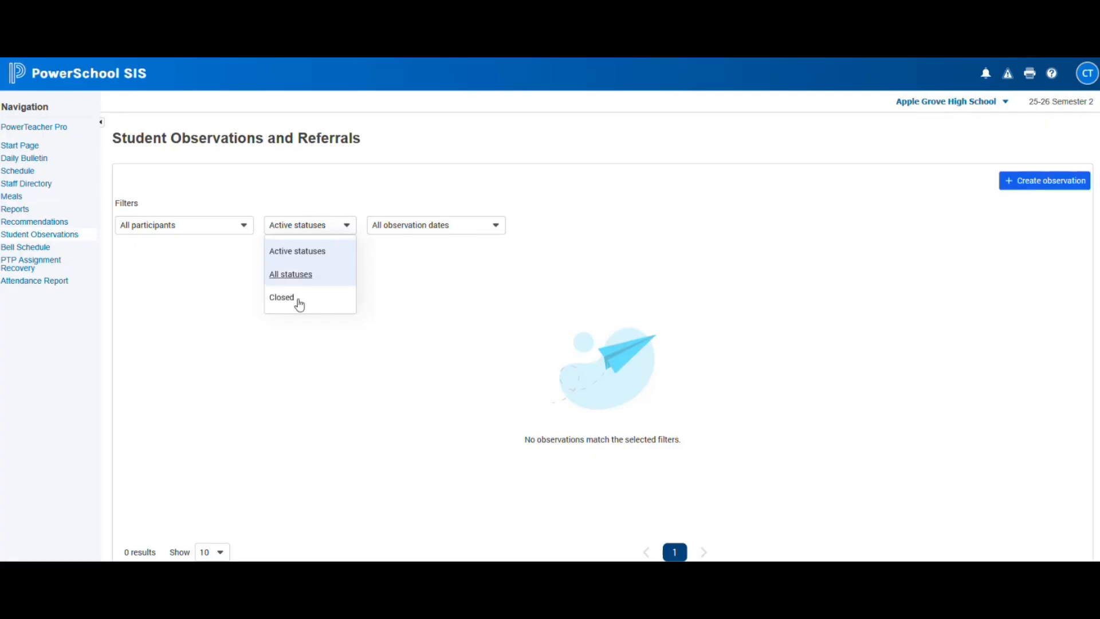
- Check the observation date filter, then start a new observation dated 7/28/2026, 10:42 AM
left_click(493, 235)
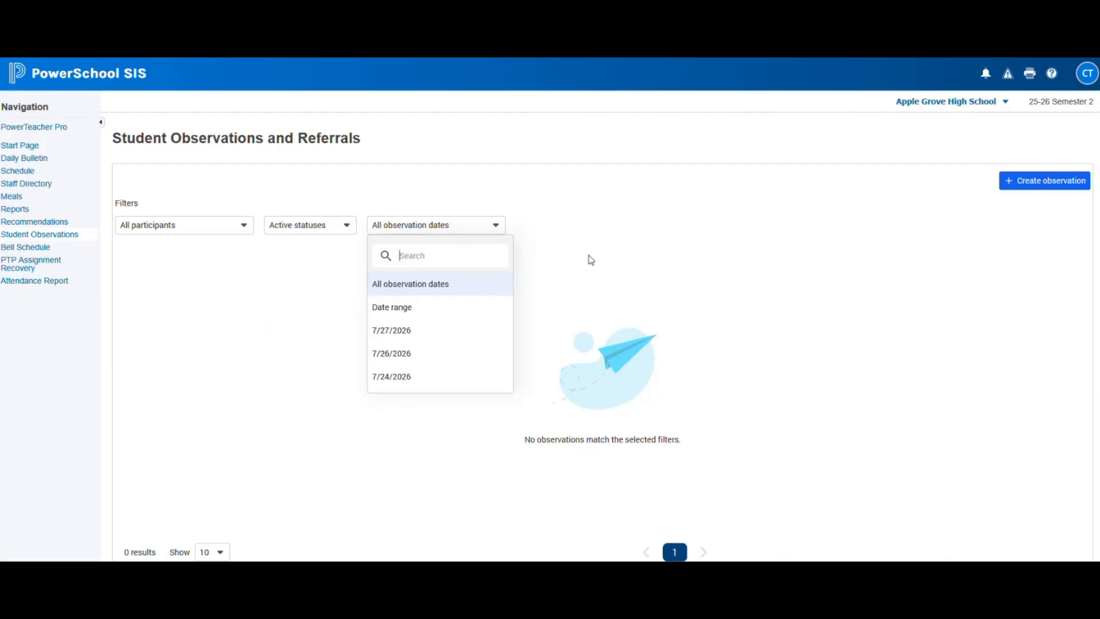
left_click(623, 253)
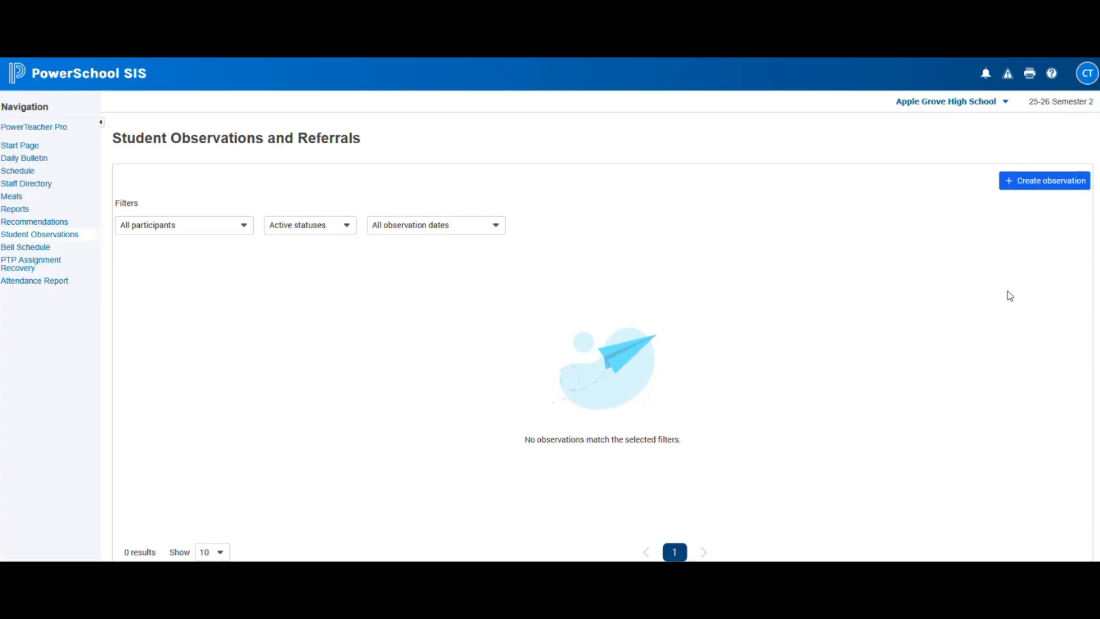
left_click(1025, 183)
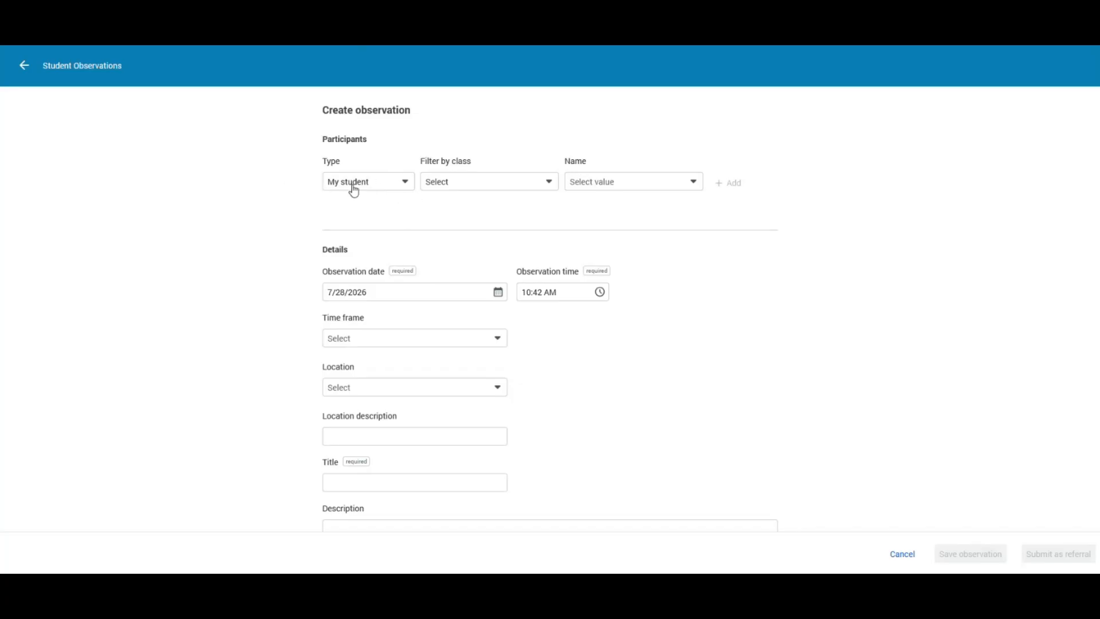
left_click(404, 188)
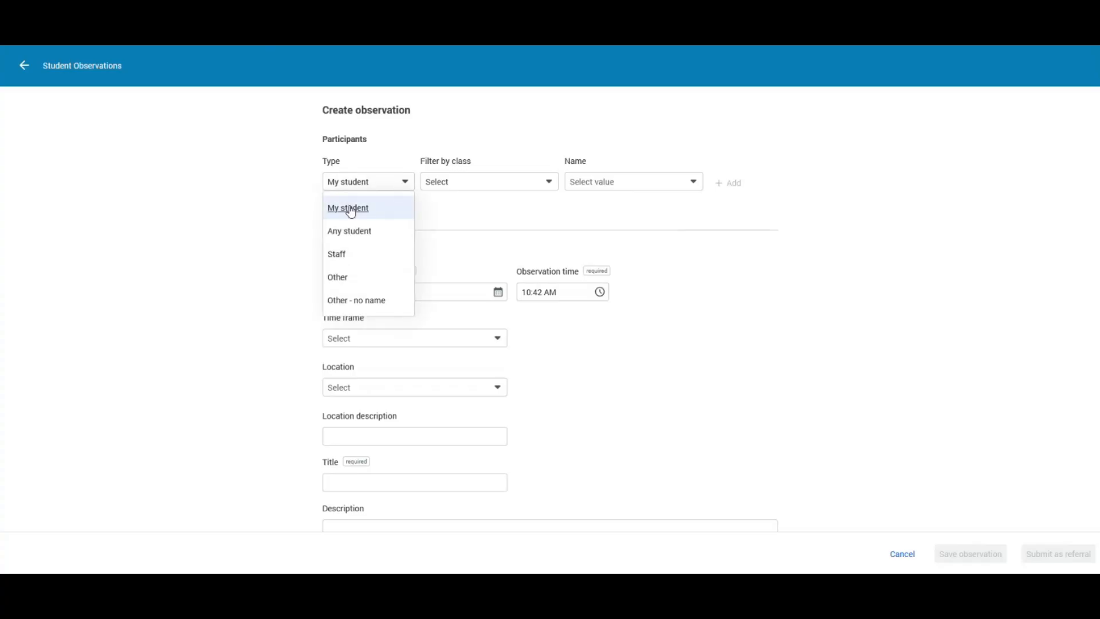
left_click(384, 166)
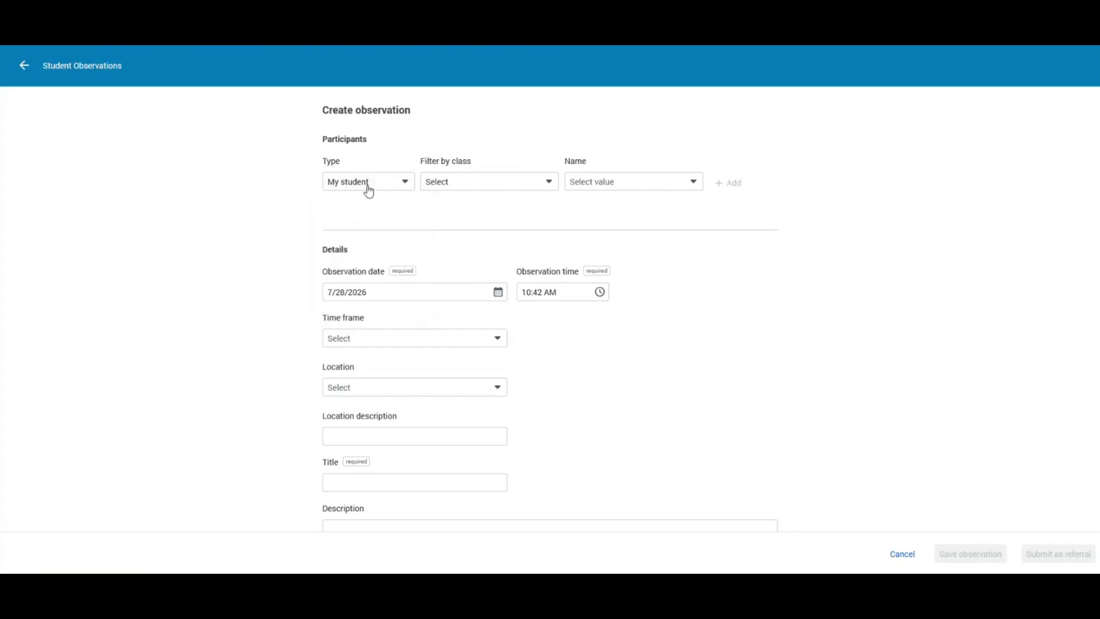
left_click(544, 183)
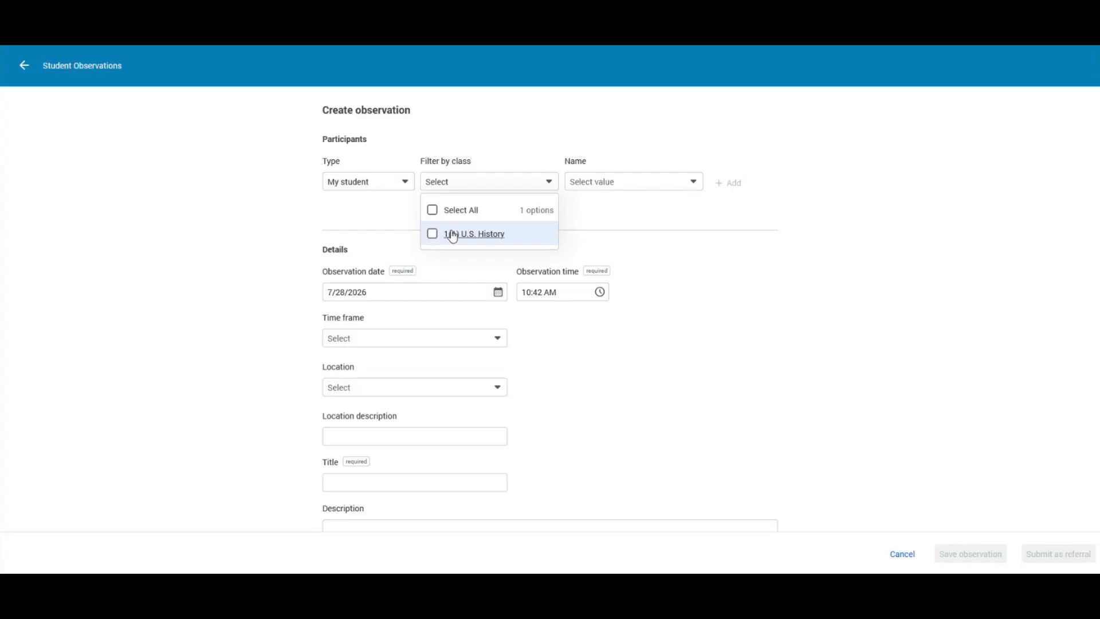
left_click(692, 183)
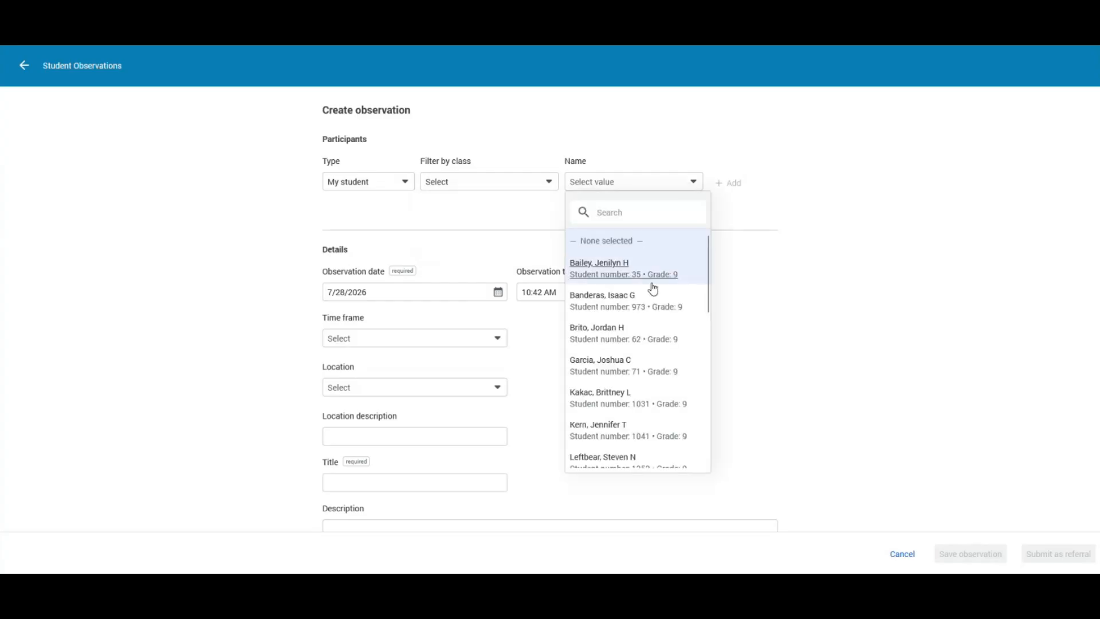
scroll(652, 299, "down", 5)
scroll(651, 442, "down", 2)
scroll(651, 442, "up", 6)
left_click(652, 208)
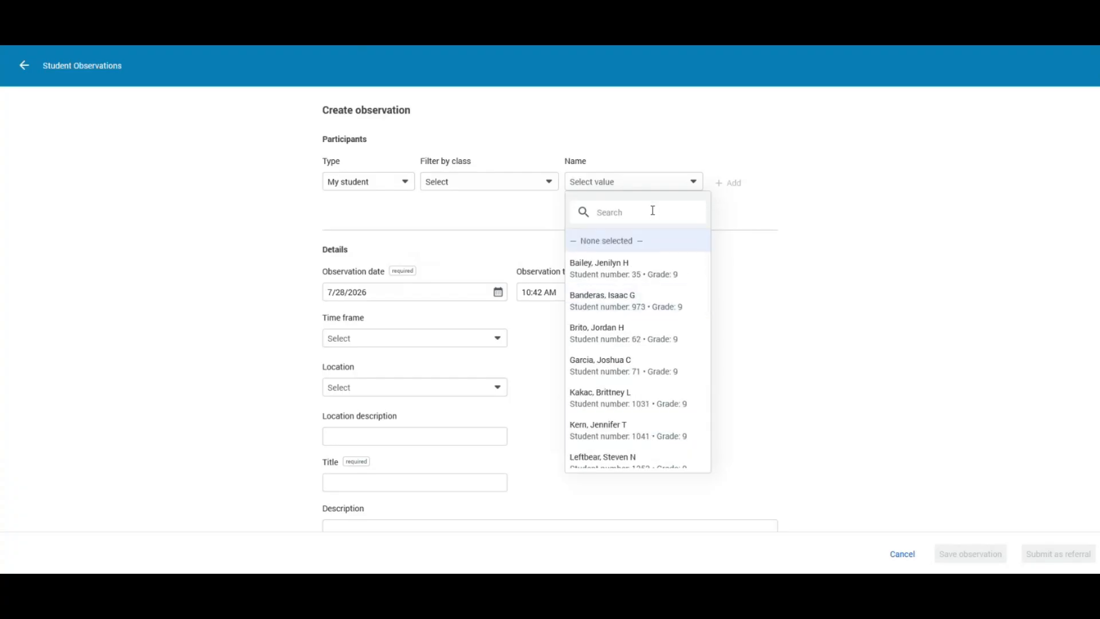
type("bri")
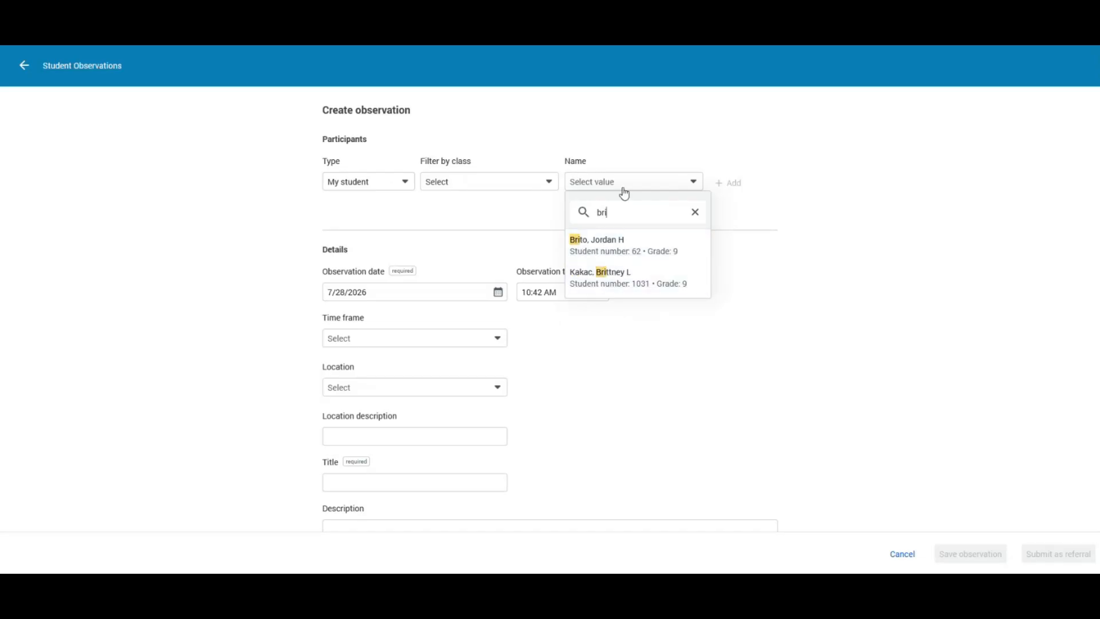
double_click(597, 213)
key("BackSpace")
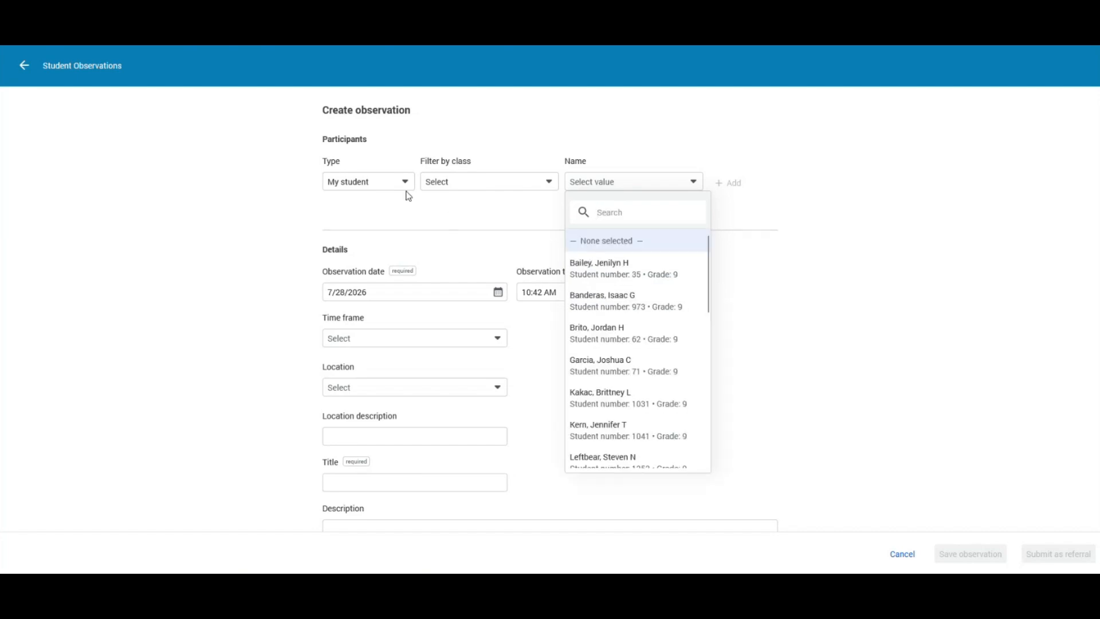
left_click(407, 188)
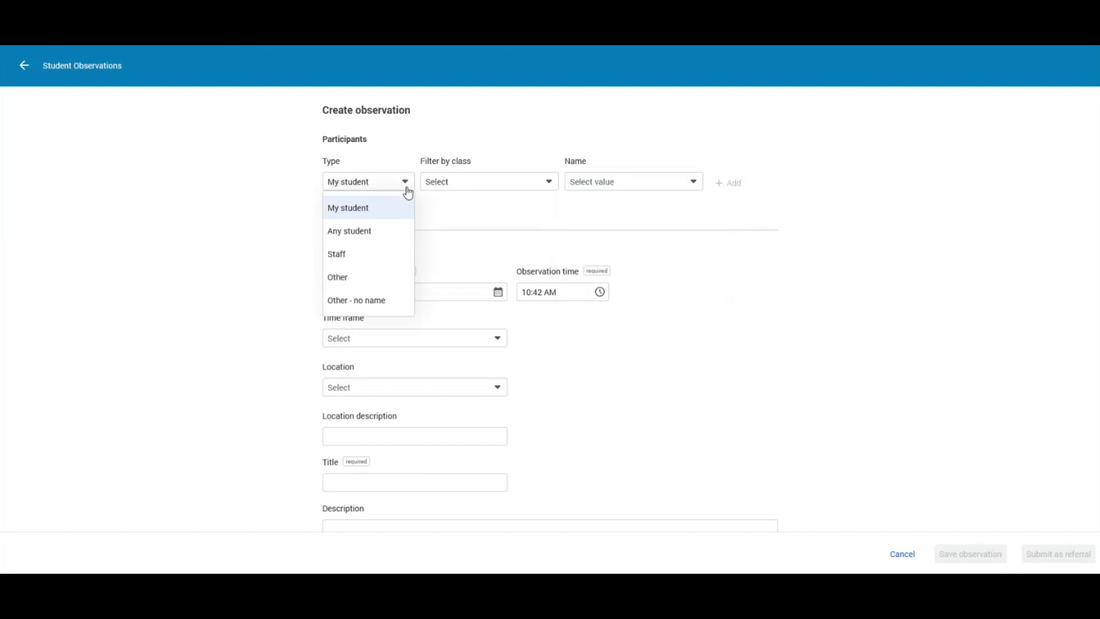
- Set the participant type to Any student and search student names for 'smi'
left_click(354, 233)
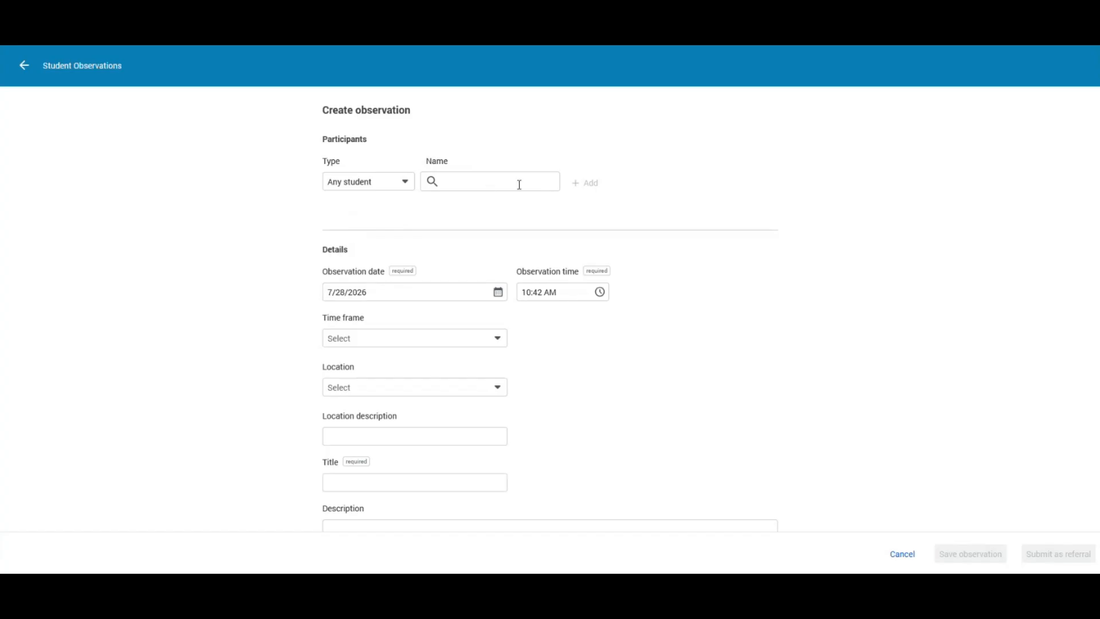
left_click(476, 184)
type("sm")
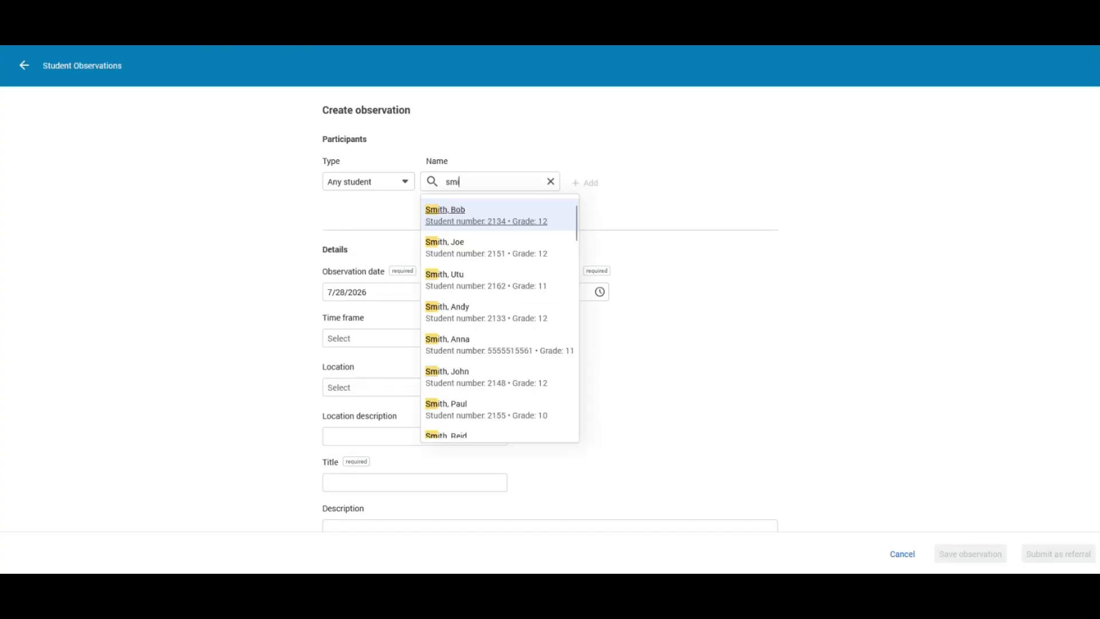
double_click(459, 182)
key("BackSpace")
type("smi")
left_click(496, 141)
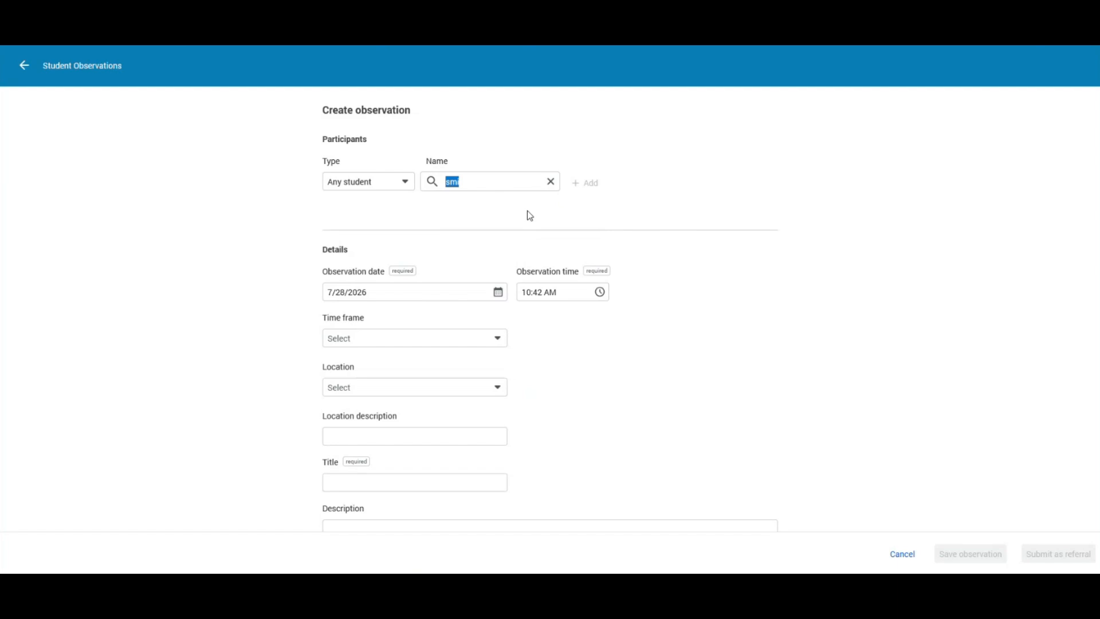
- Clear the student search, set the participant type to Staff, and try then clear a search for 'acc'
left_click(550, 181)
left_click(405, 183)
left_click(381, 253)
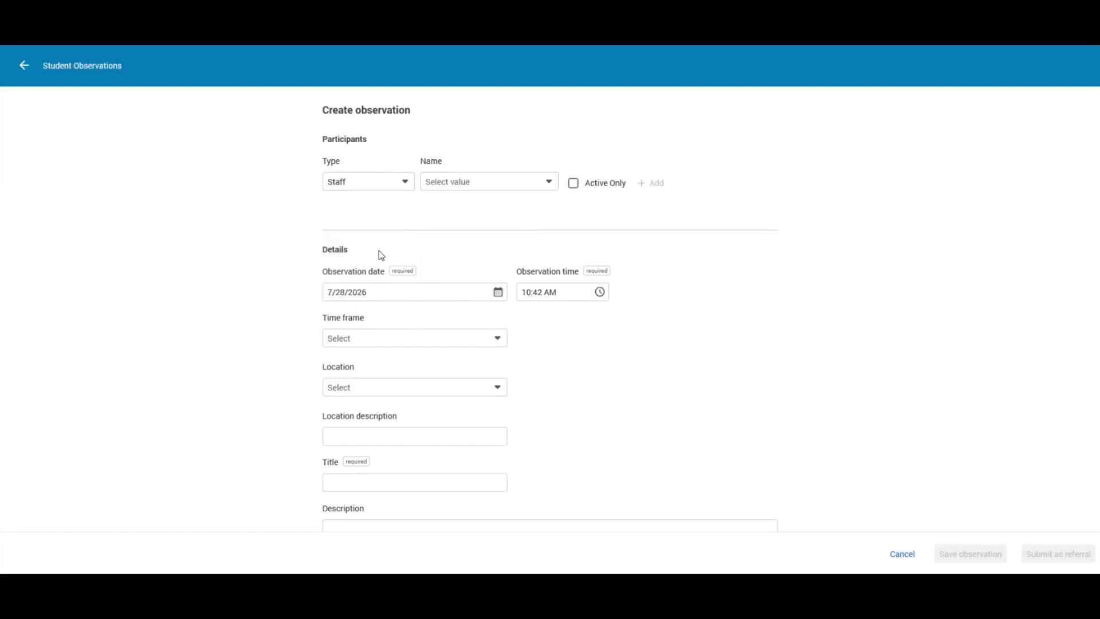
left_click(552, 187)
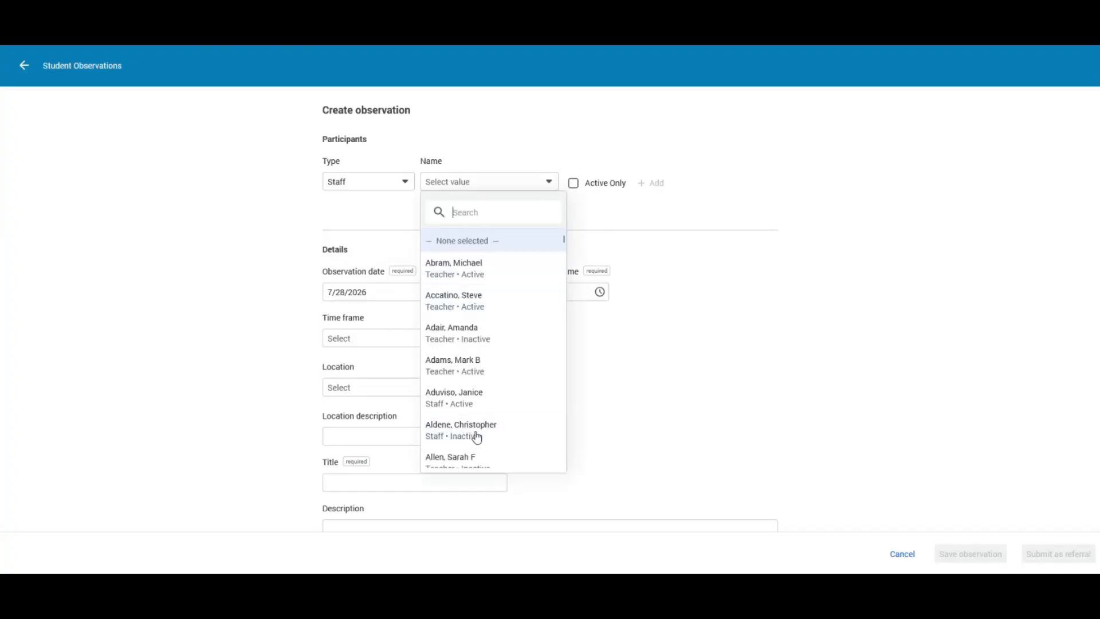
scroll(475, 332, "down", 3)
scroll(474, 332, "up", 3)
type("acc")
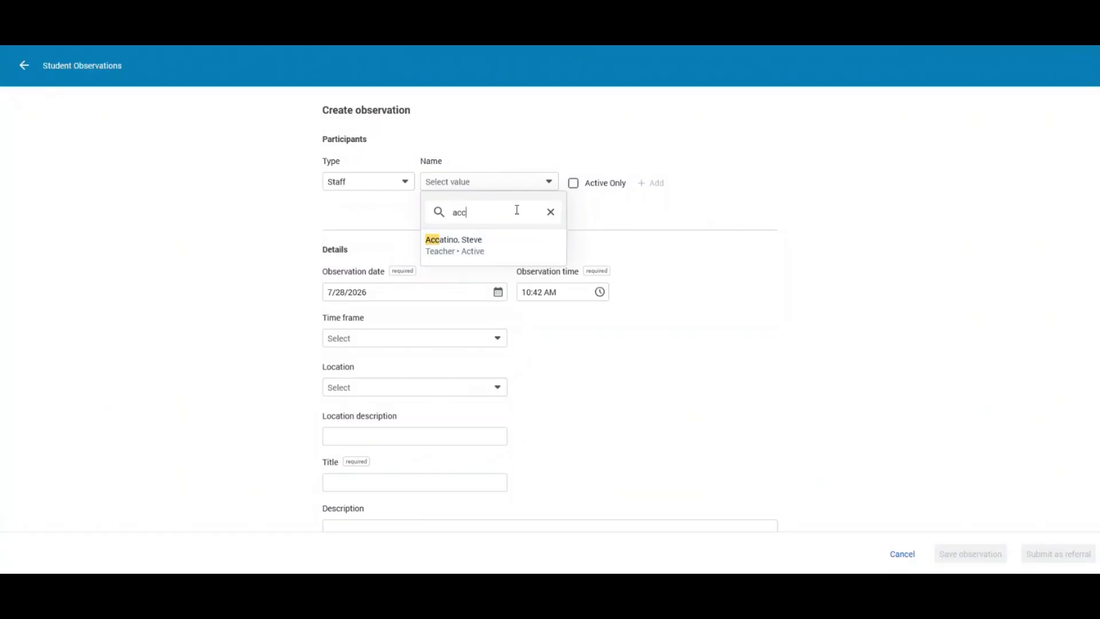
left_click_drag(480, 205, 444, 215)
key("BackSpace")
left_click(594, 217)
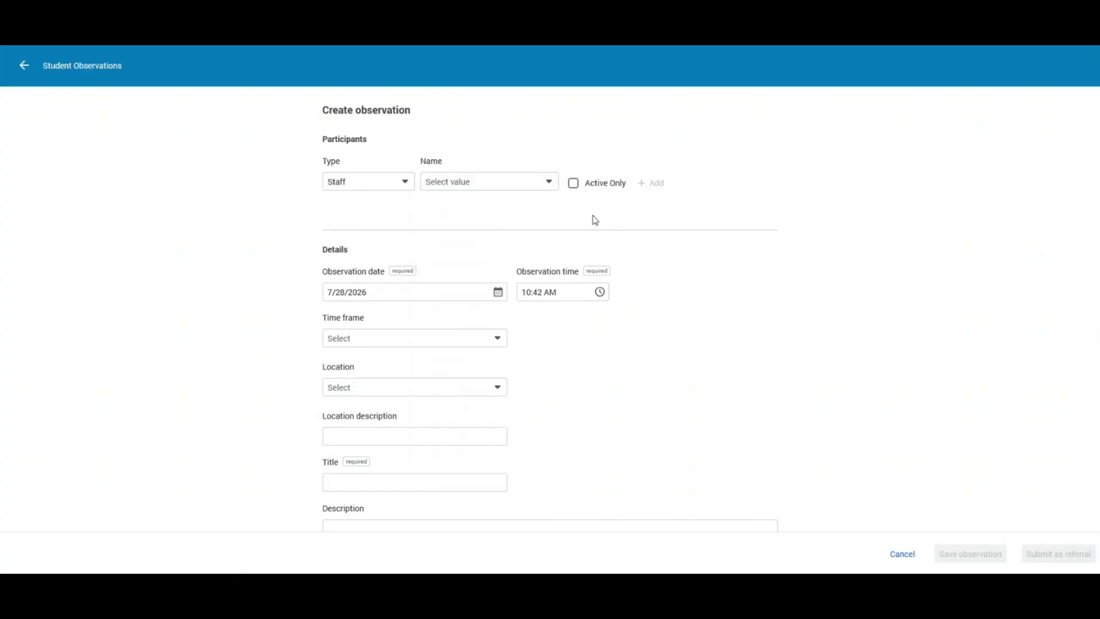
- Toggle the active-staff-only filter on and back off while browsing the staff name list
left_click(574, 183)
left_click(522, 188)
scroll(474, 400, "down", 3)
scroll(474, 373, "up", 3)
left_click(601, 213)
left_click(573, 184)
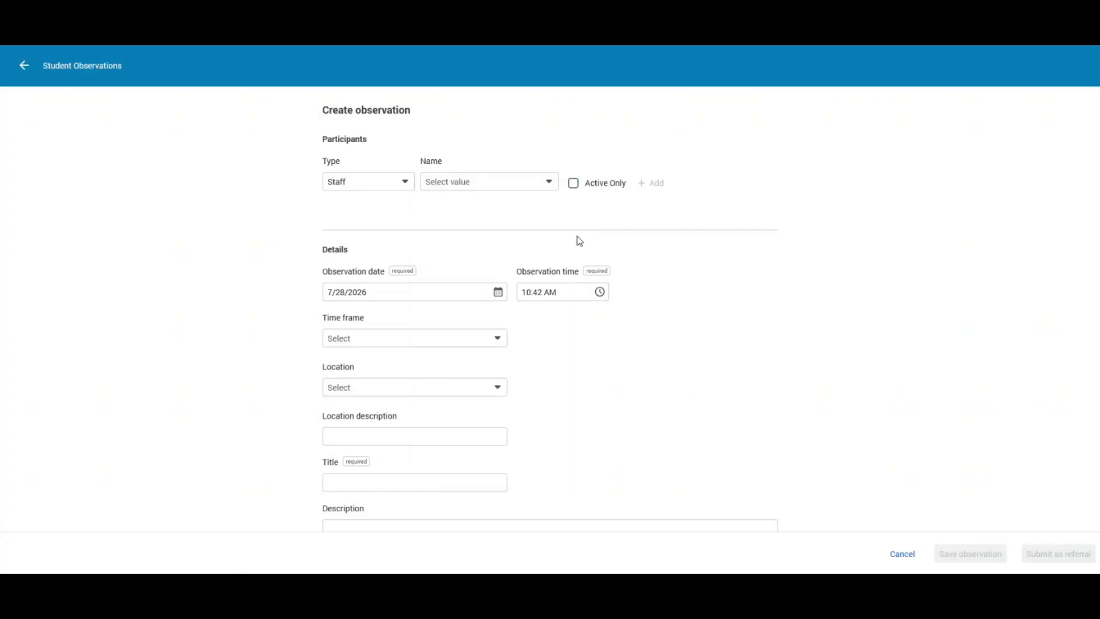
left_click(405, 183)
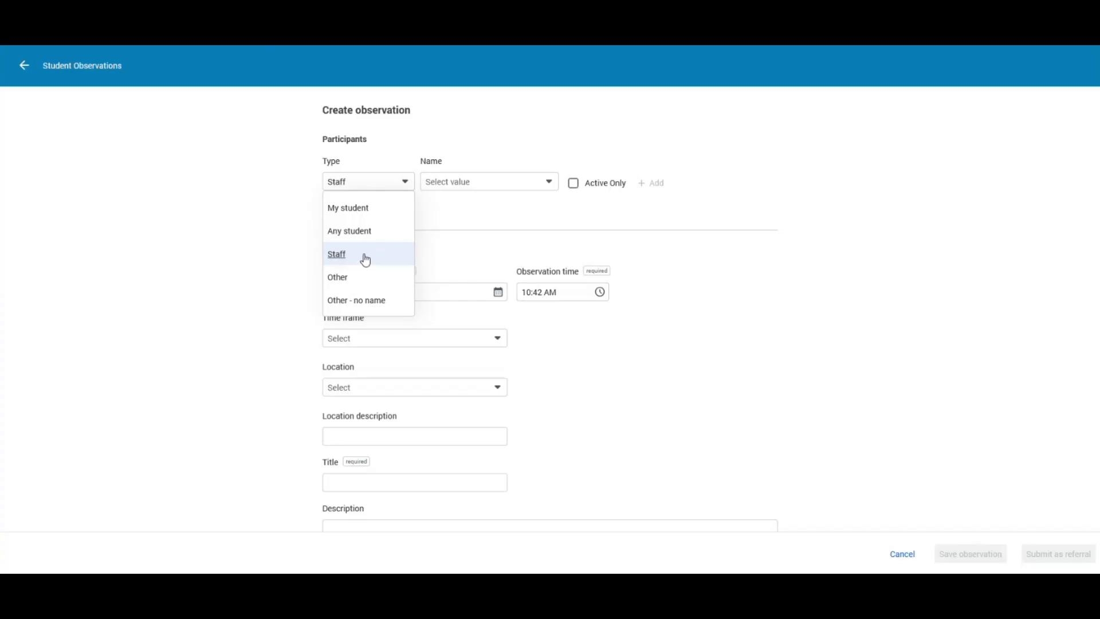
- Set the participant type to Other and begin creating a new other person
left_click(337, 278)
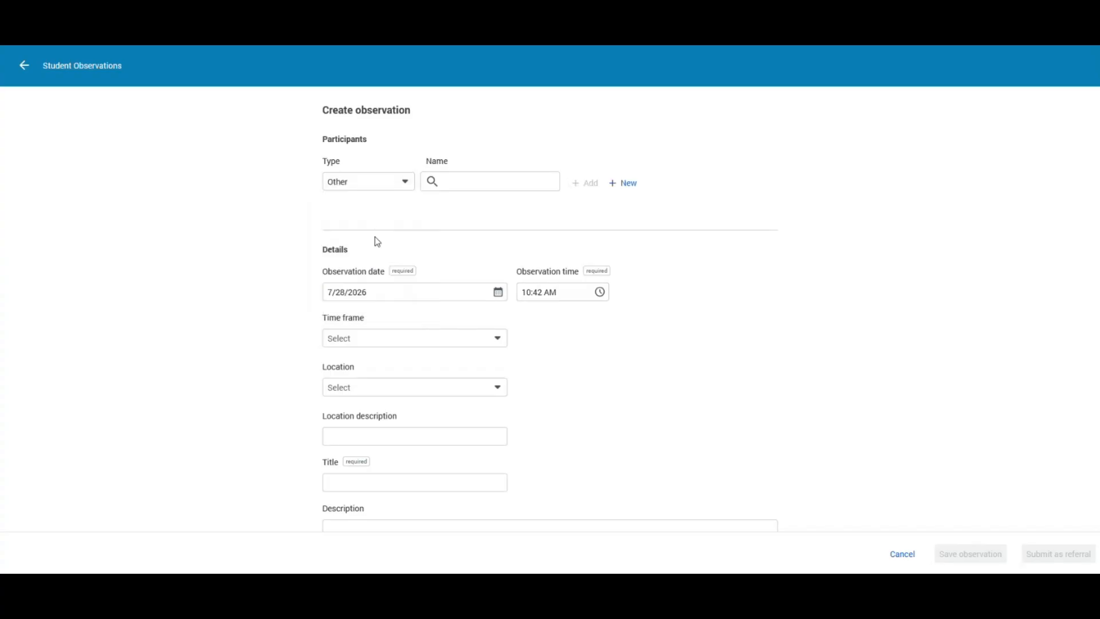
left_click(462, 186)
left_click(623, 189)
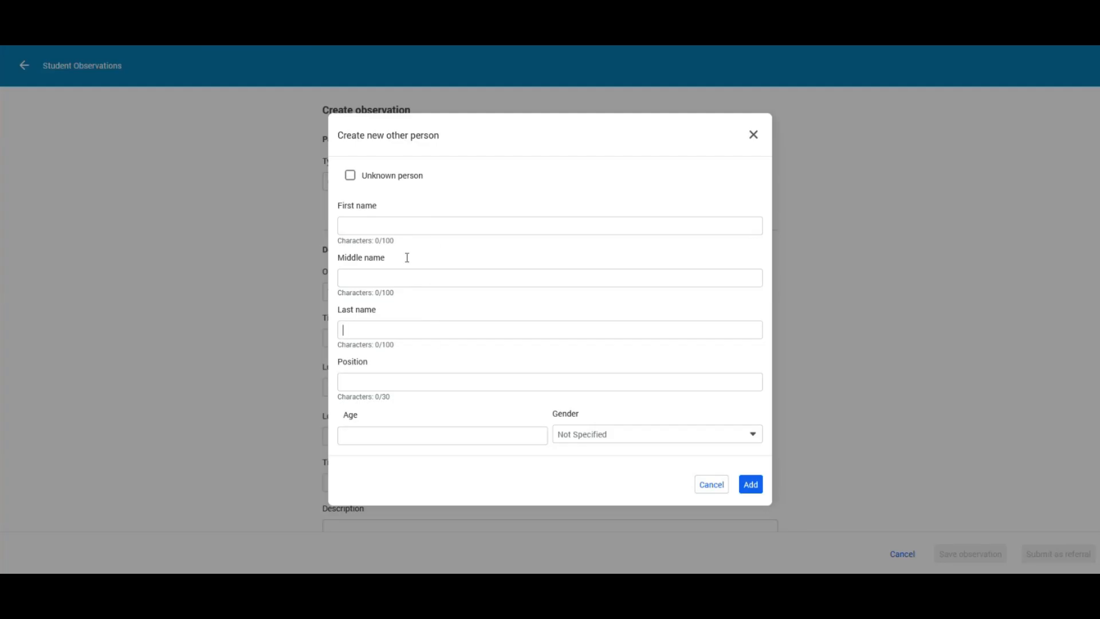
- Try the new person's name, gender, position and age fields, tick Unknown person, then cancel
left_click(407, 331)
left_click(628, 438)
left_click(627, 419)
left_click(350, 175)
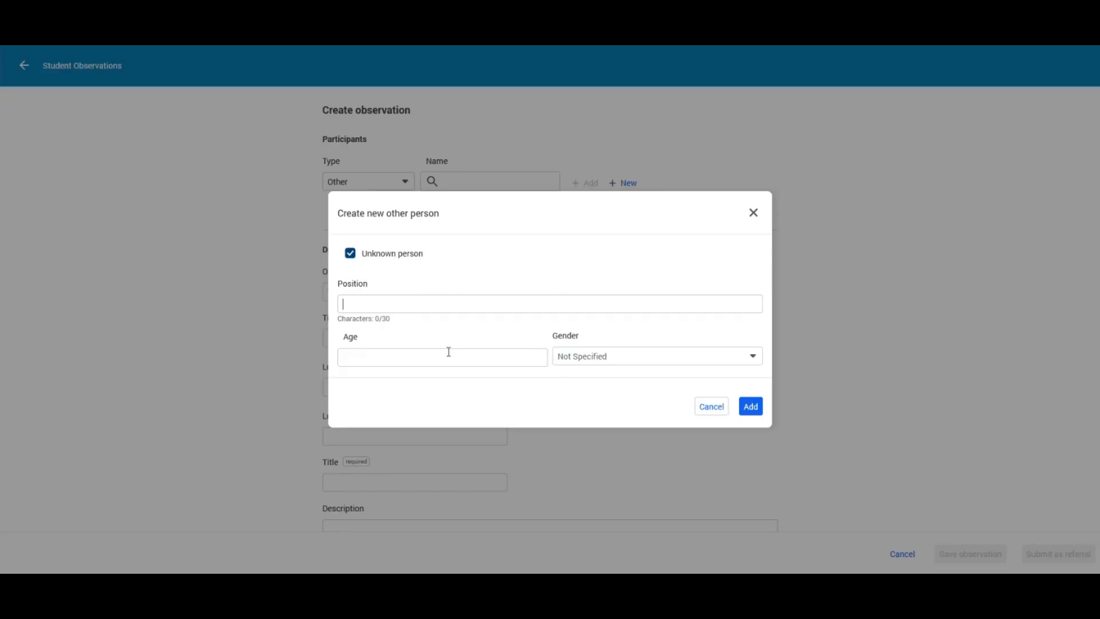
left_click(479, 302)
left_click(479, 351)
left_click(482, 310)
left_click(717, 408)
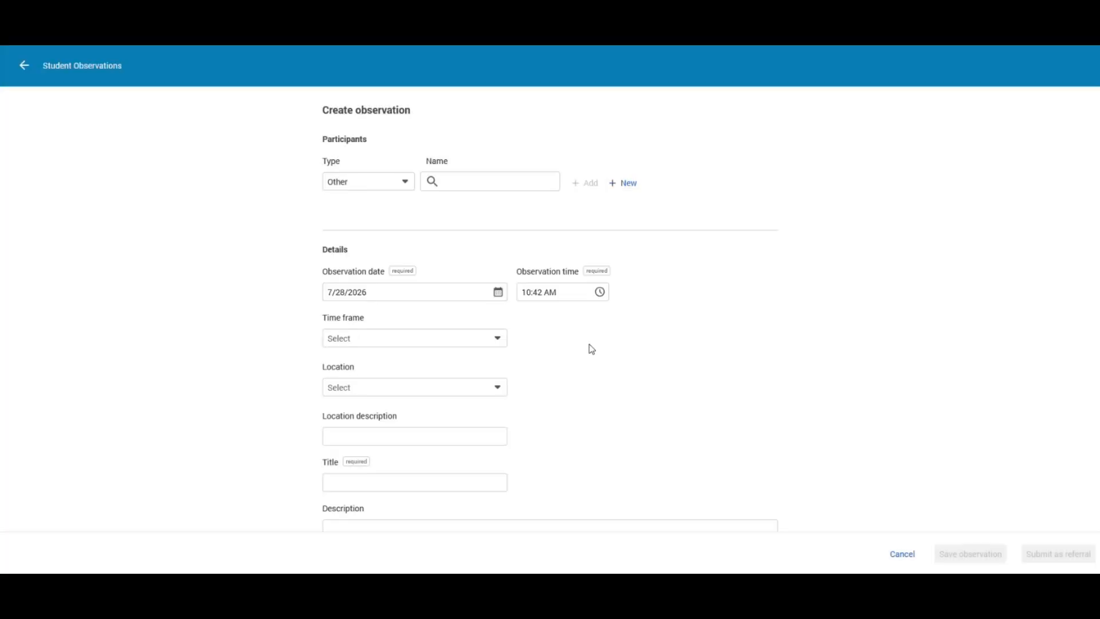
- Set the participant type to Other - no name, closing the new person form unsaved
left_click(399, 181)
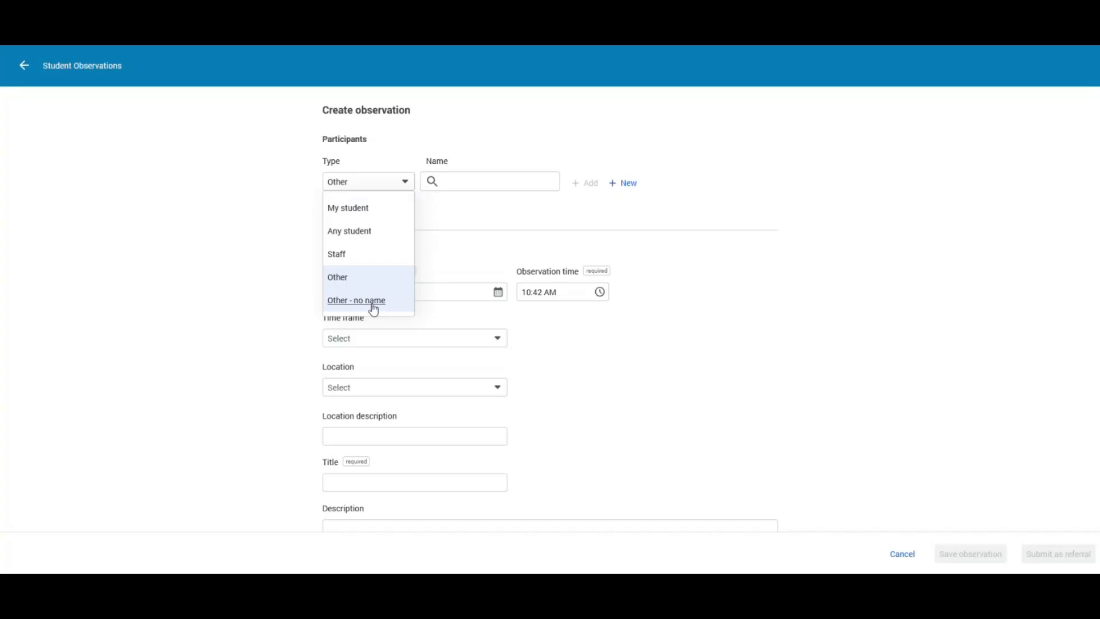
left_click(374, 309)
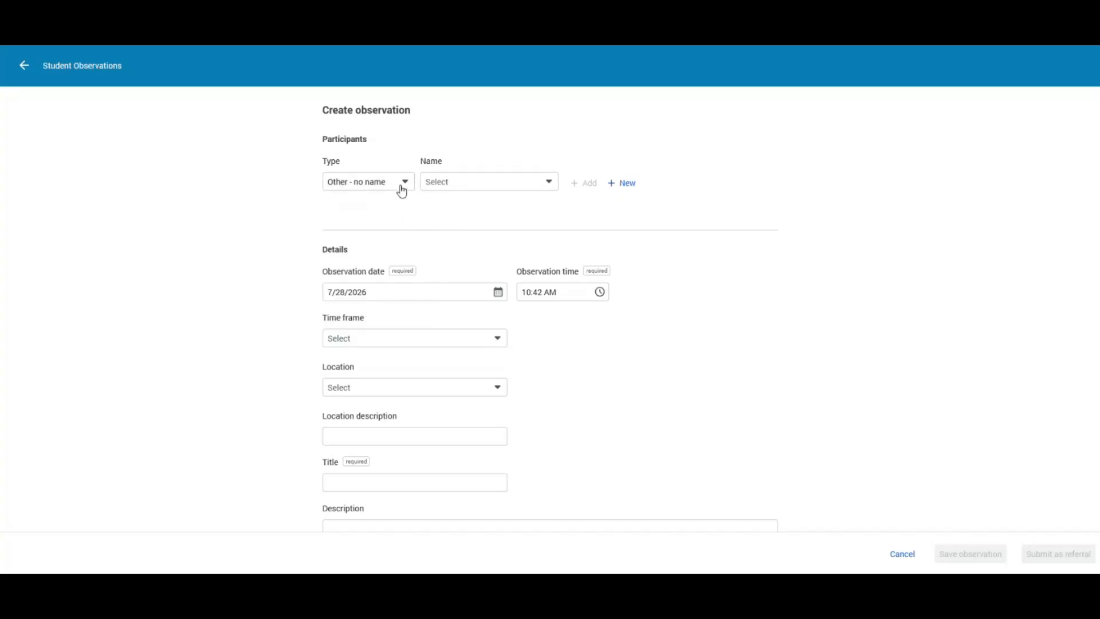
left_click(622, 184)
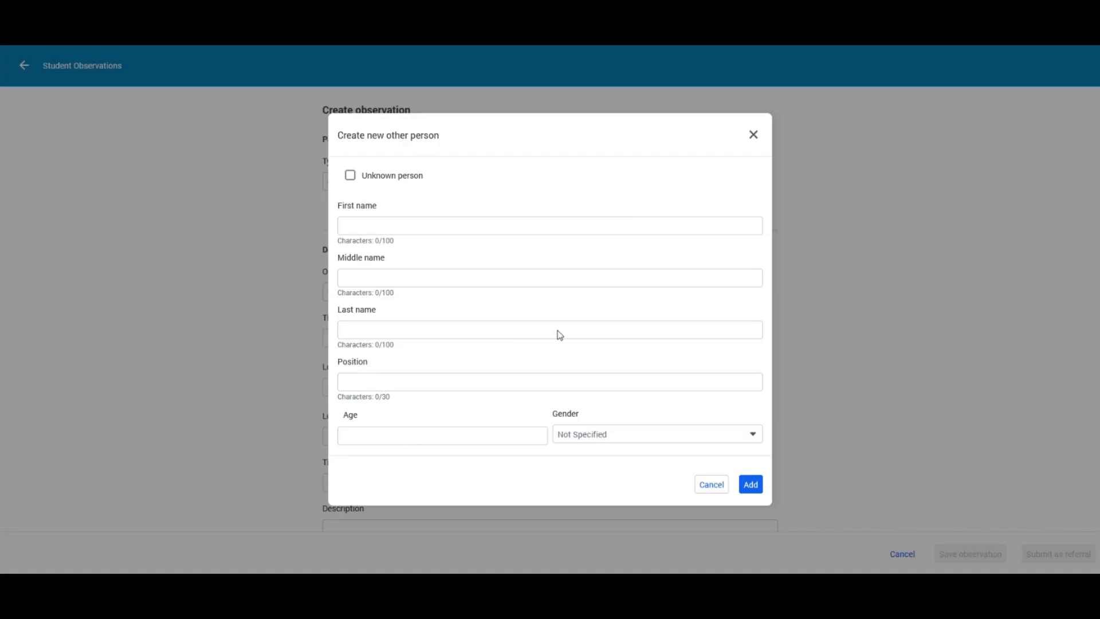
left_click(755, 135)
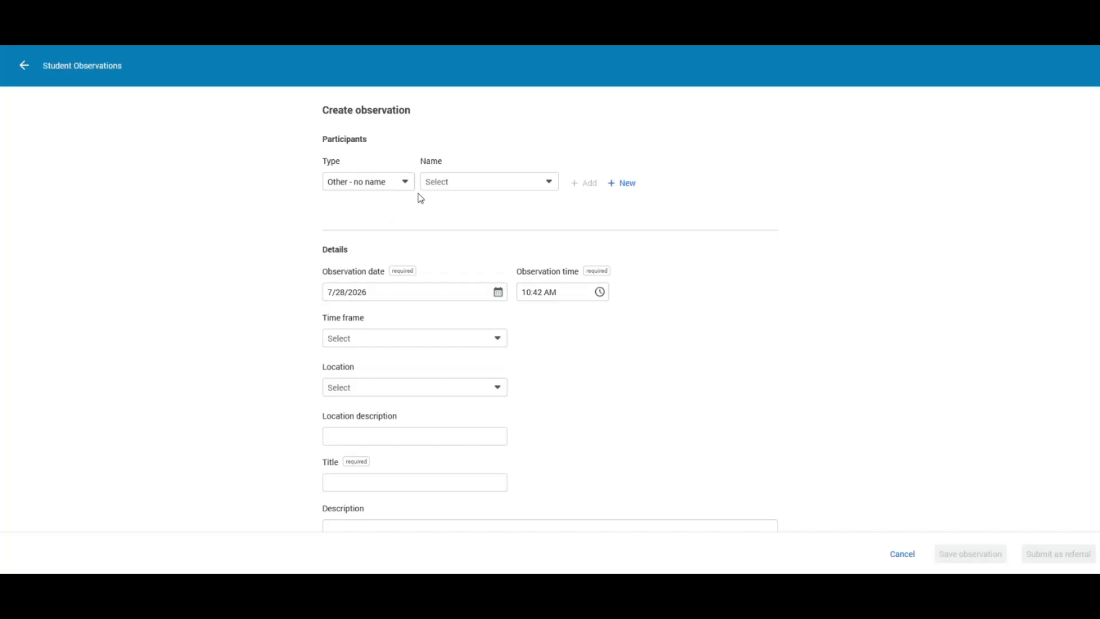
- Add a My student participant from the 1(A) U.S. History class as Participant 1
left_click(401, 182)
left_click(390, 209)
left_click(489, 189)
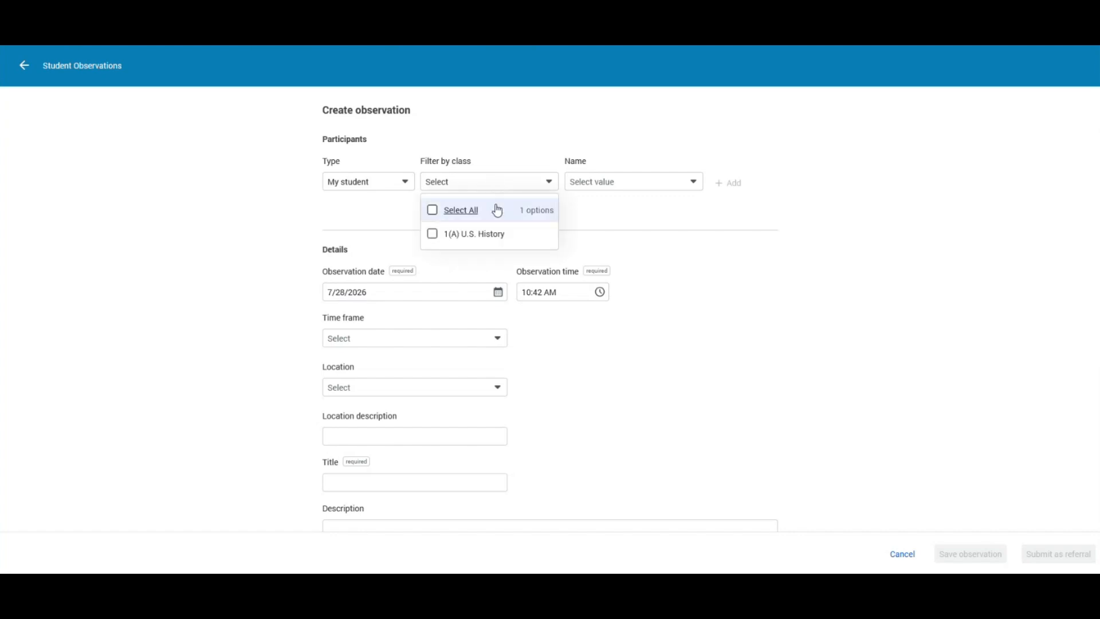
left_click(436, 233)
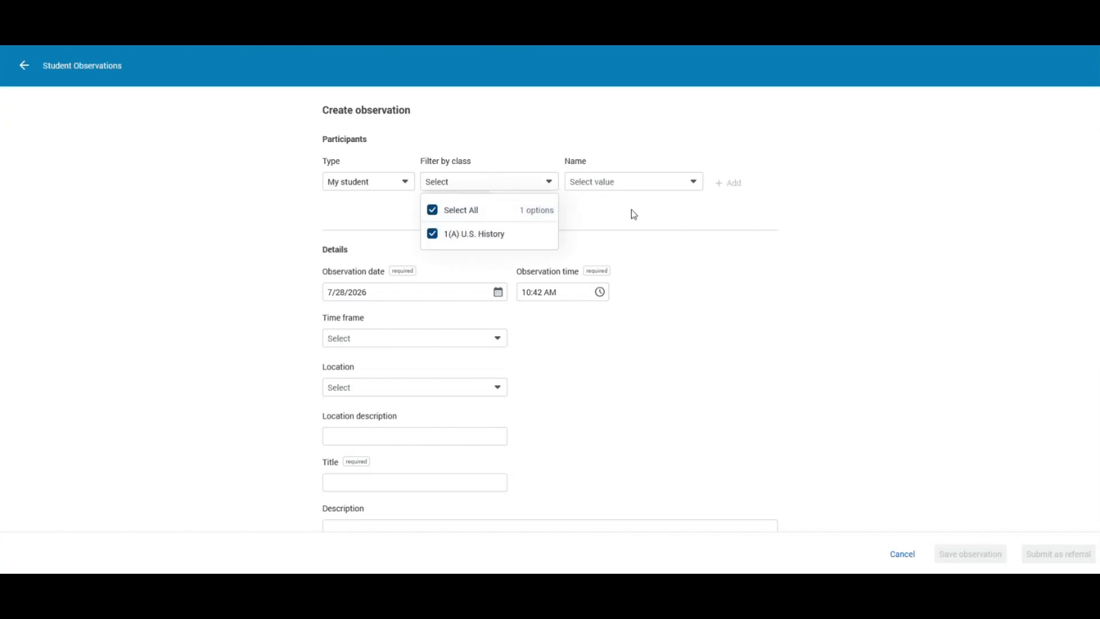
left_click(691, 183)
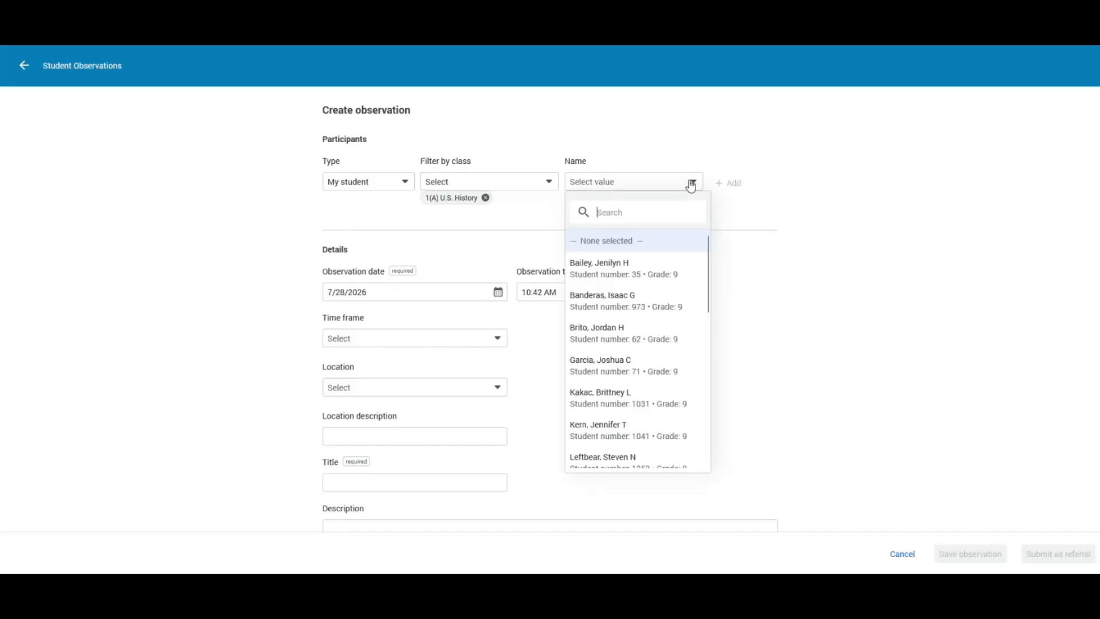
left_click(617, 273)
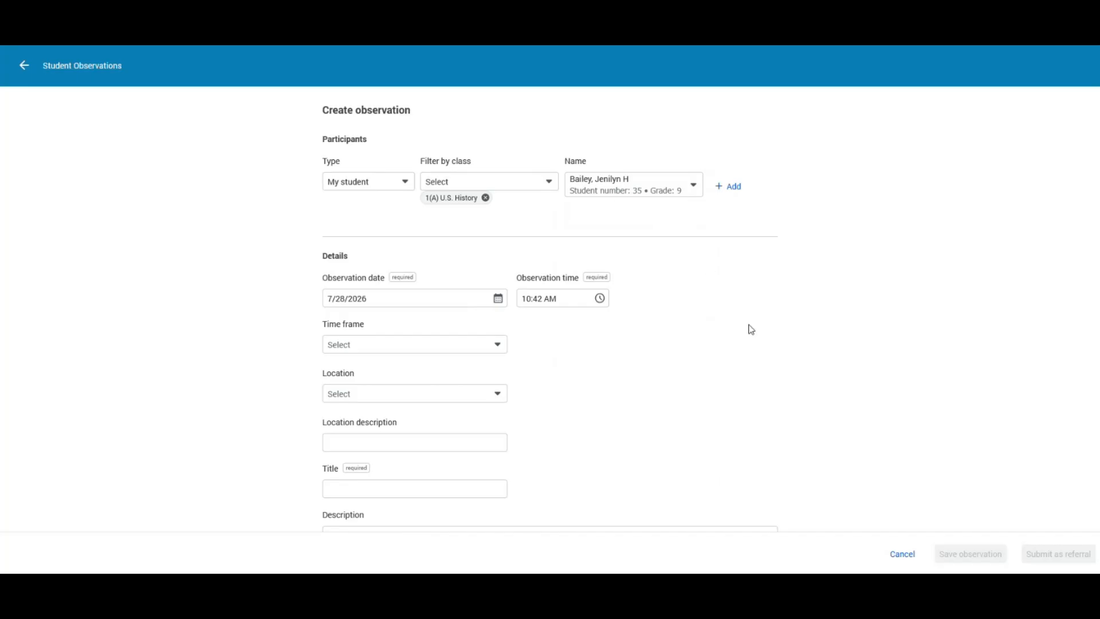
scroll(749, 327, "down", 1)
scroll(749, 327, "up", 1)
left_click(733, 189)
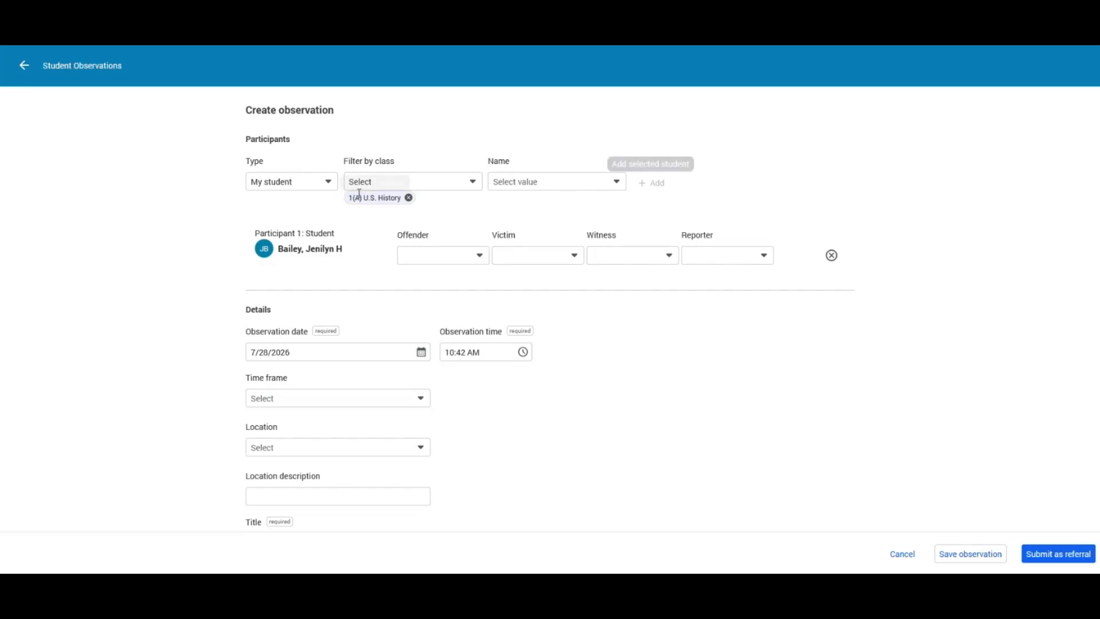
- Add an unknown Other person as Participant 2, then remove it, leaving only the student
left_click(329, 184)
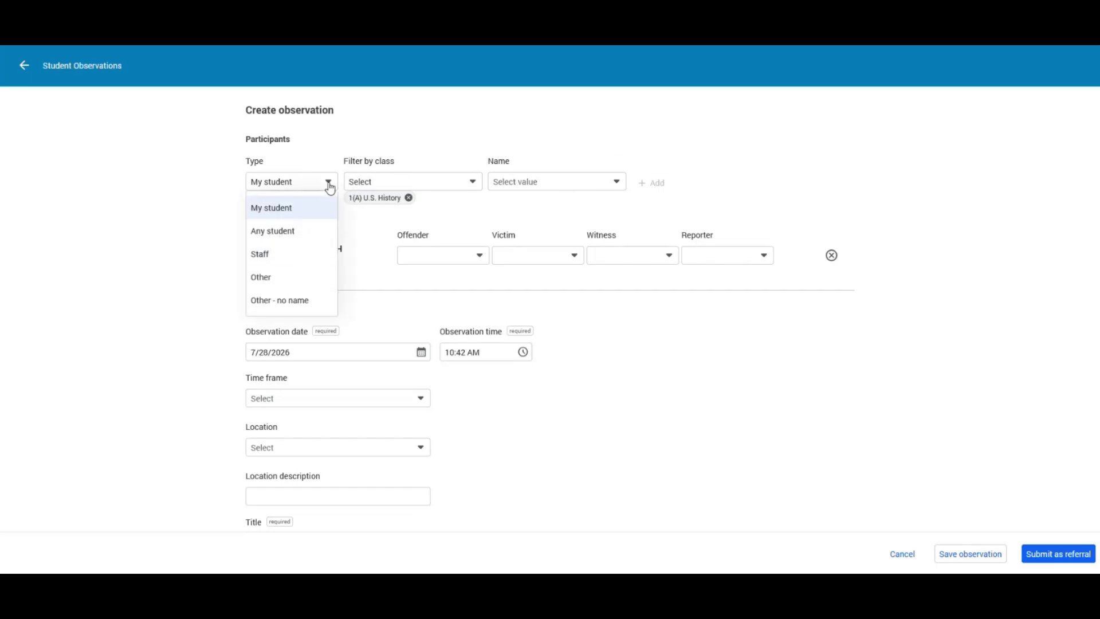
left_click(292, 287)
left_click(427, 176)
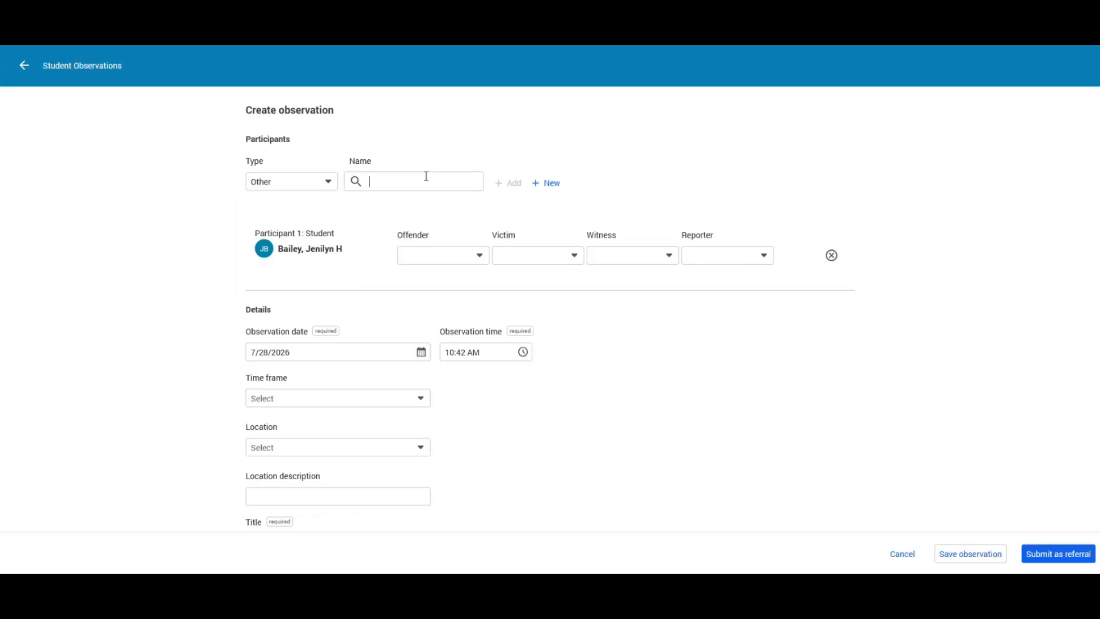
left_click(552, 183)
left_click(350, 174)
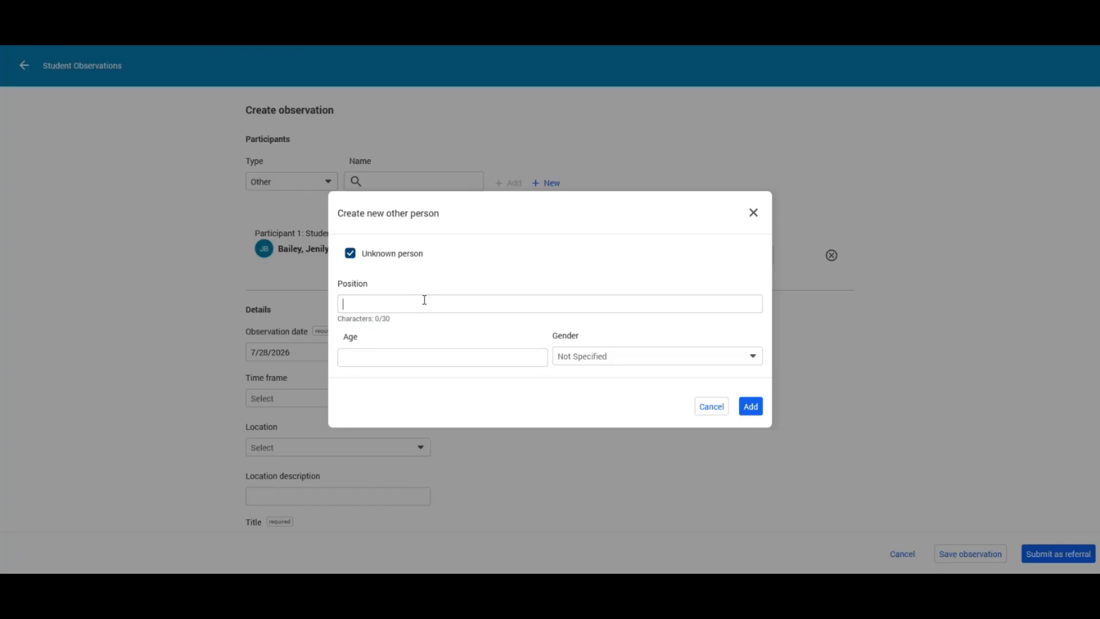
type("d")
left_click(751, 407)
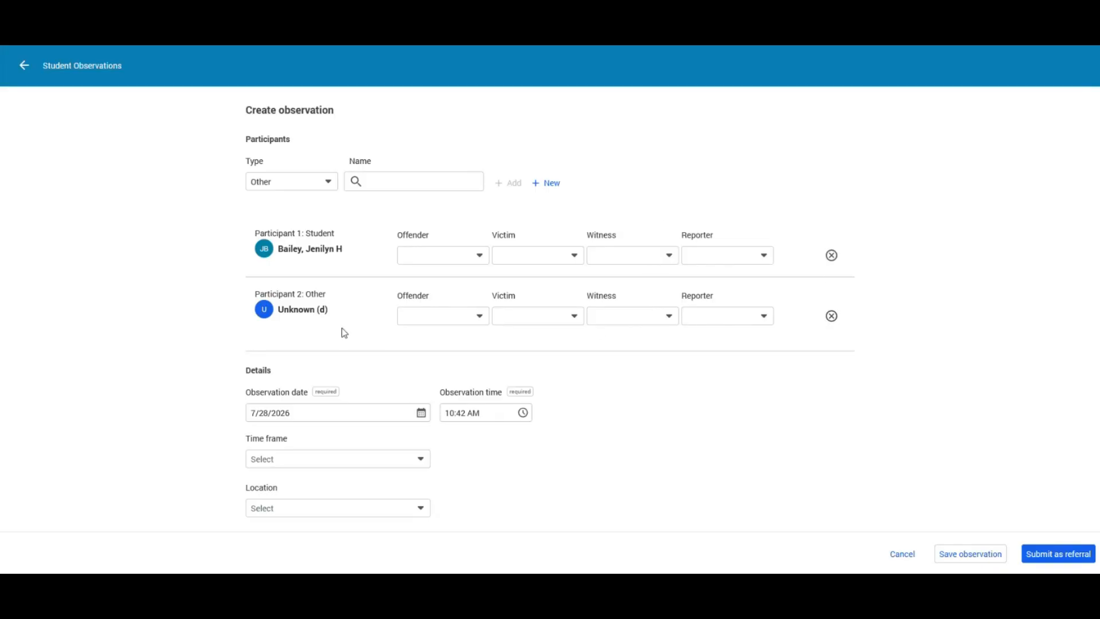
left_click(832, 316)
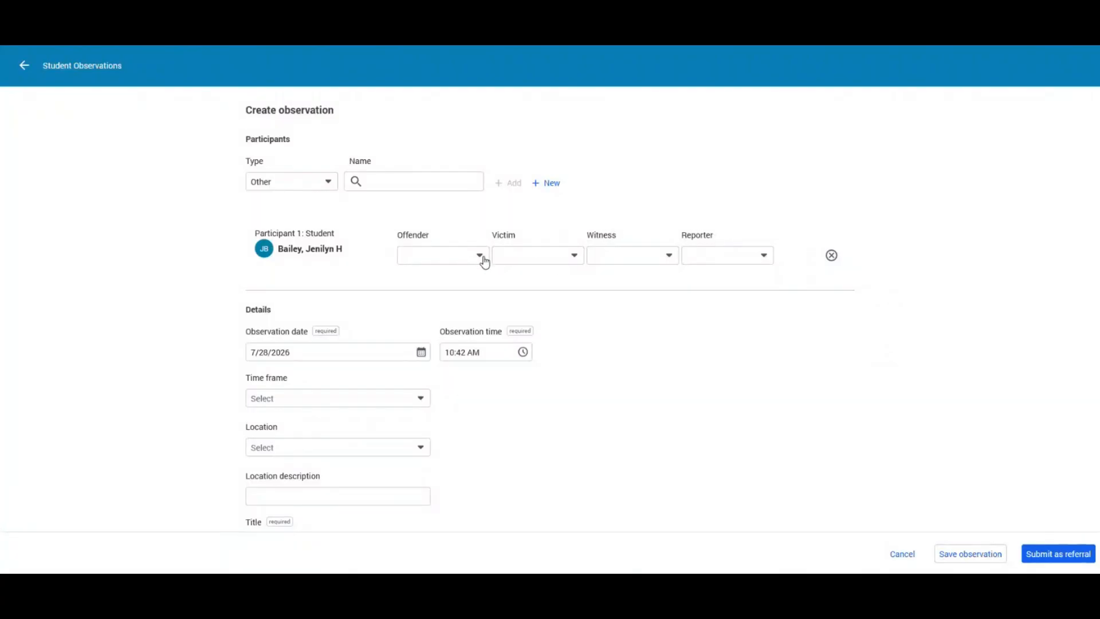
- Set the student participant's Offender role to Yes
left_click(482, 259)
left_click(461, 308)
left_click(479, 256)
left_click(469, 289)
left_click(470, 258)
left_click(470, 258)
left_click(480, 256)
left_click(409, 306)
- Try the Witness, Victim and Reporter roles, then reset all three to None selected
left_click(673, 259)
left_click(634, 305)
left_click(555, 256)
left_click(545, 306)
left_click(722, 264)
left_click(708, 374)
left_click(574, 254)
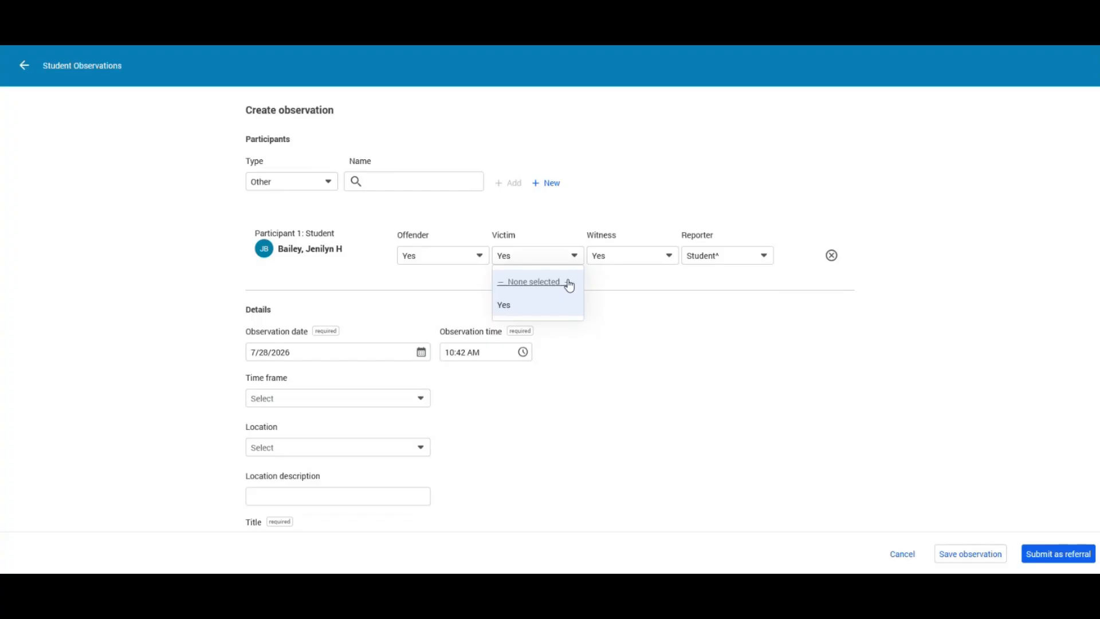
left_click(568, 282)
left_click(677, 258)
left_click(636, 281)
left_click(724, 256)
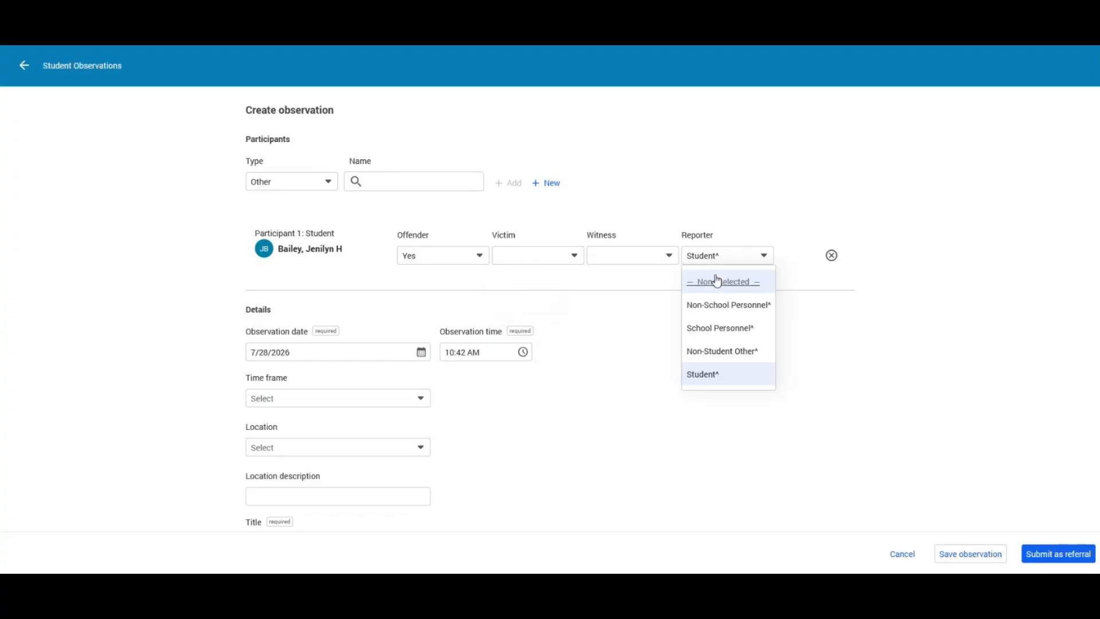
left_click(718, 283)
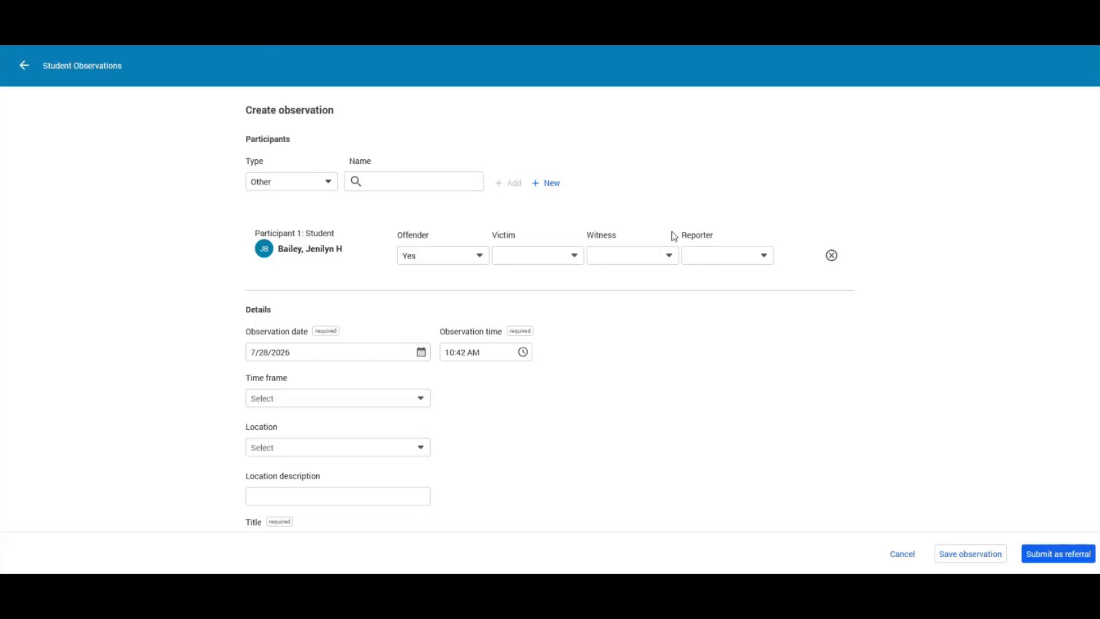
scroll(929, 235, "down", 2)
scroll(931, 238, "down", 2)
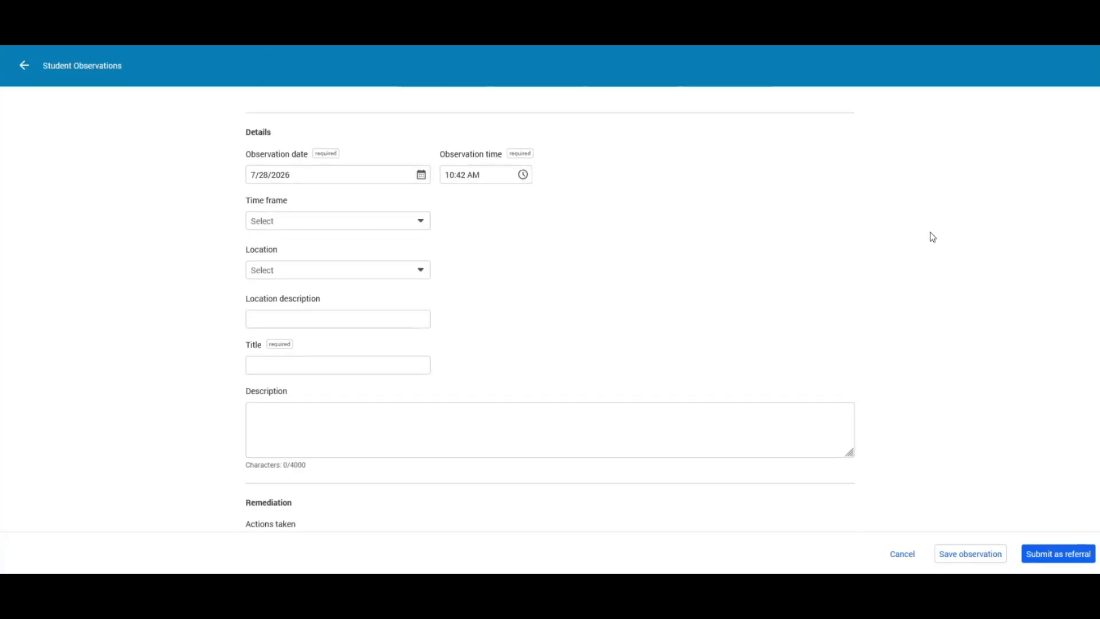
scroll(932, 239, "up", 3)
scroll(931, 295, "down", 4)
scroll(932, 298, "down", 1)
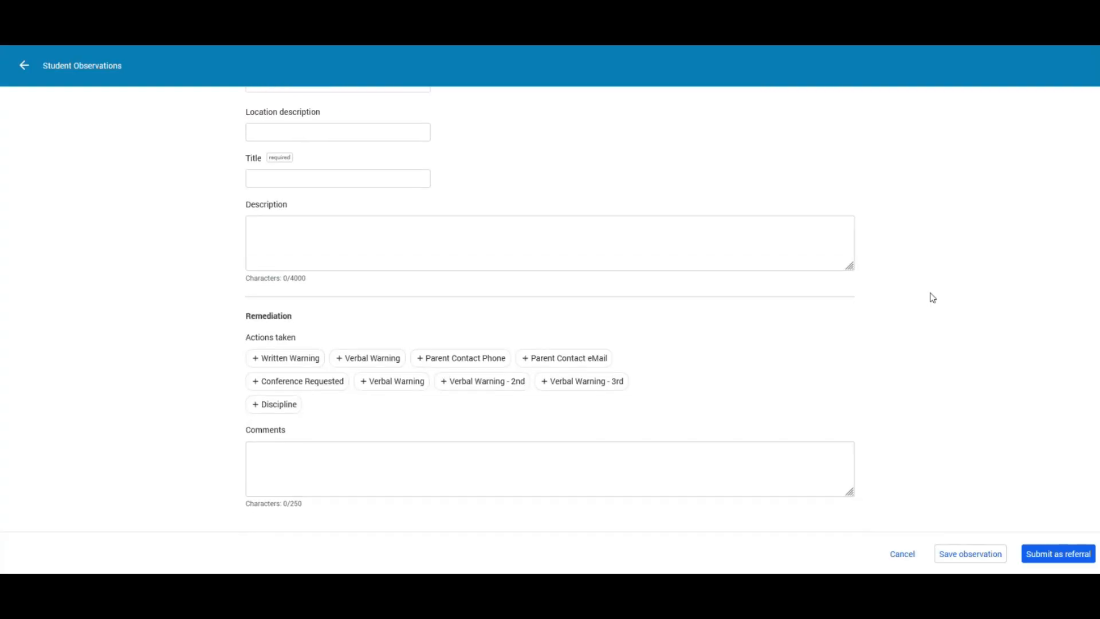
scroll(932, 297, "up", 4)
scroll(932, 297, "down", 5)
scroll(932, 297, "up", 5)
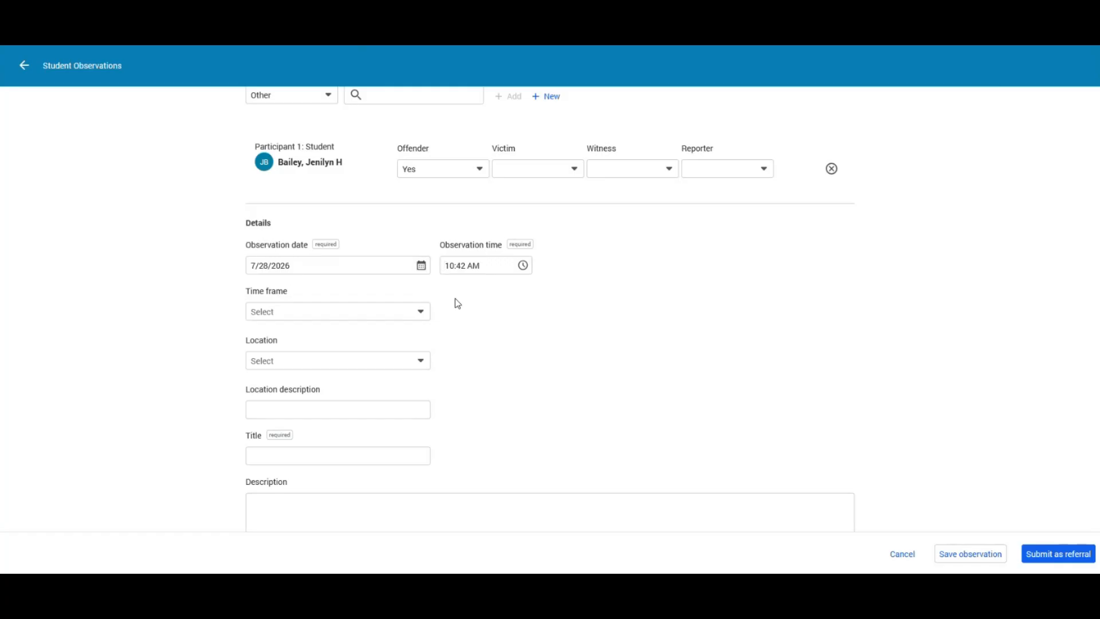
- Keep the observation at 7/28/2026, 10:42 AM and open the Time frame choices
left_click(421, 265)
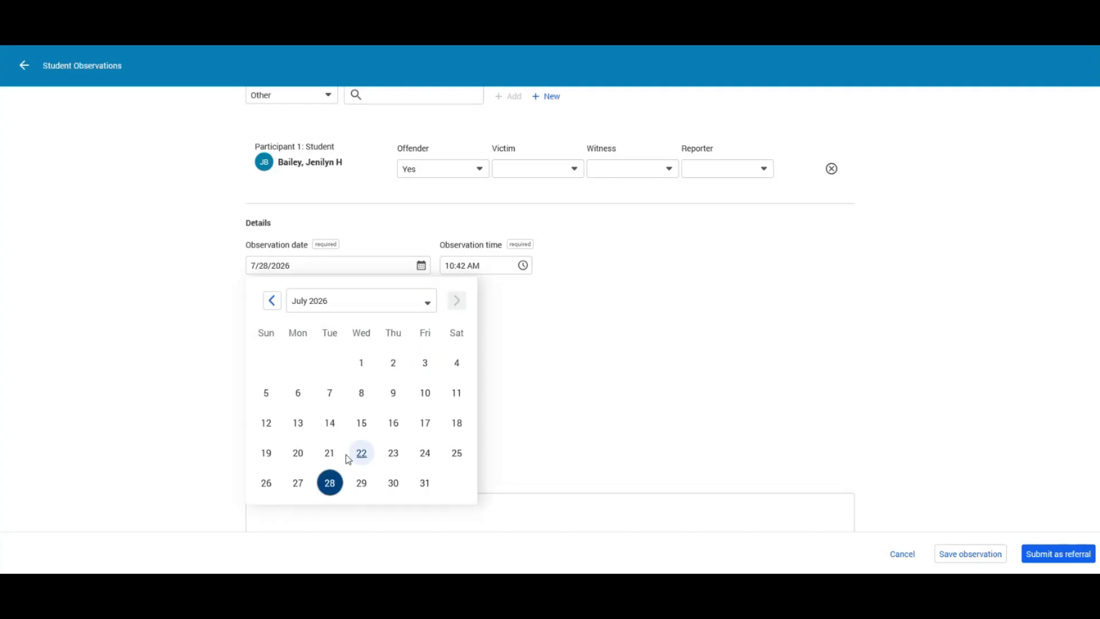
left_click(422, 266)
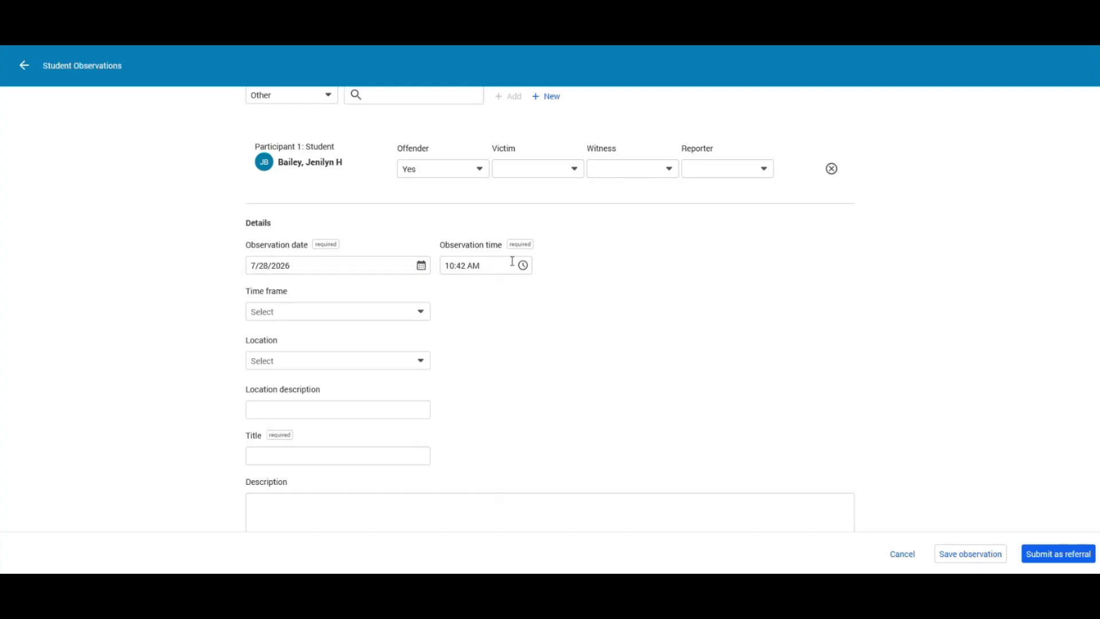
left_click(523, 265)
left_click(523, 265)
scroll(570, 321, "down", 1)
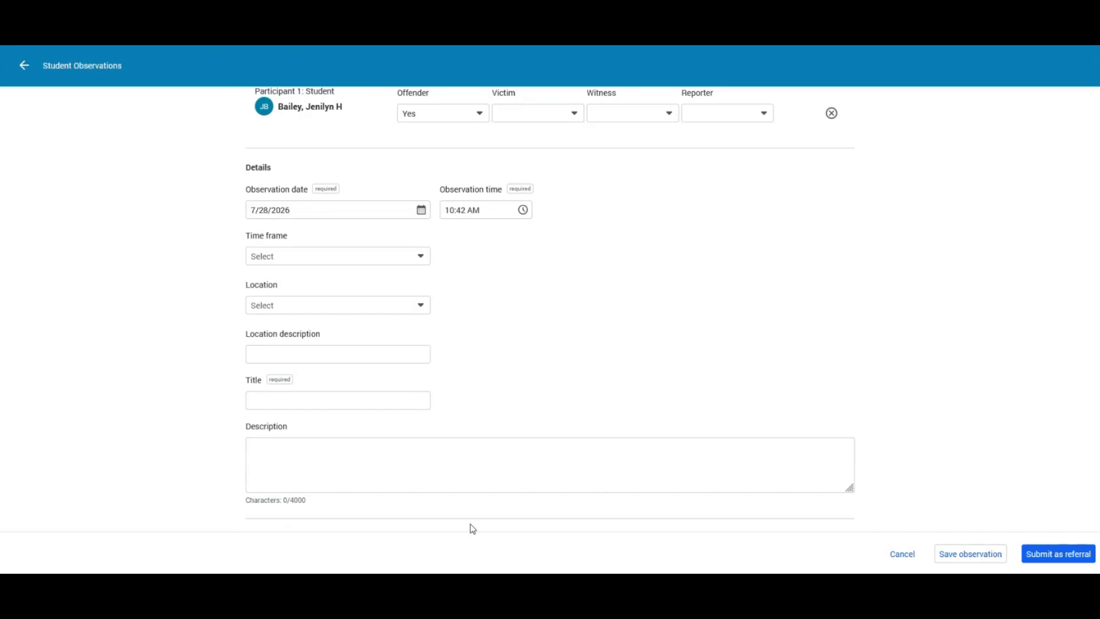
left_click(421, 262)
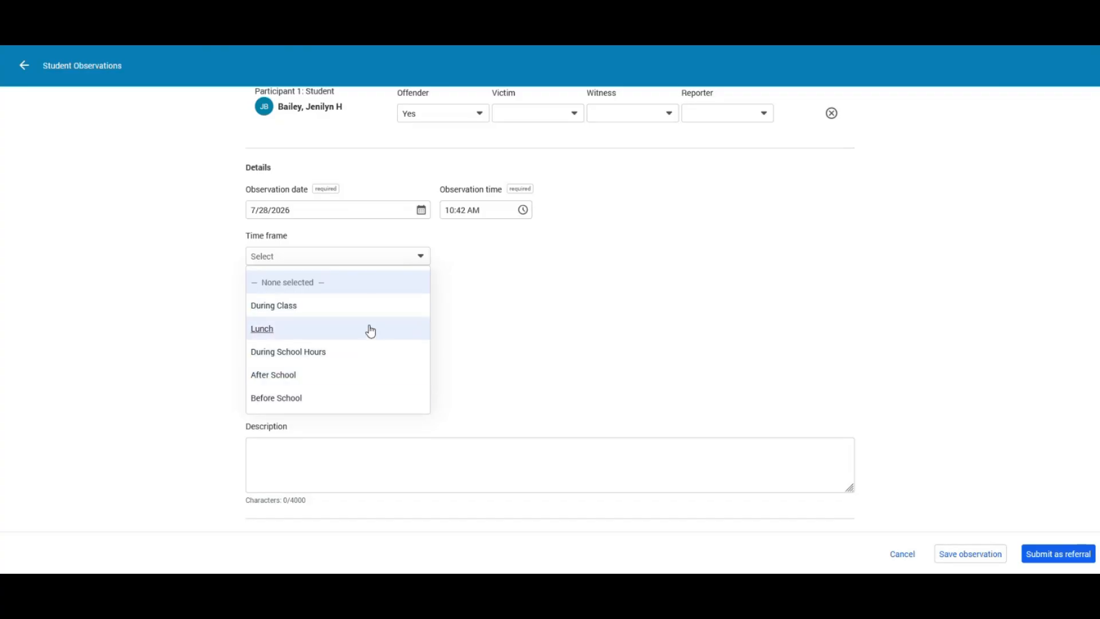
- Set the observation's time frame to During Class
left_click(291, 312)
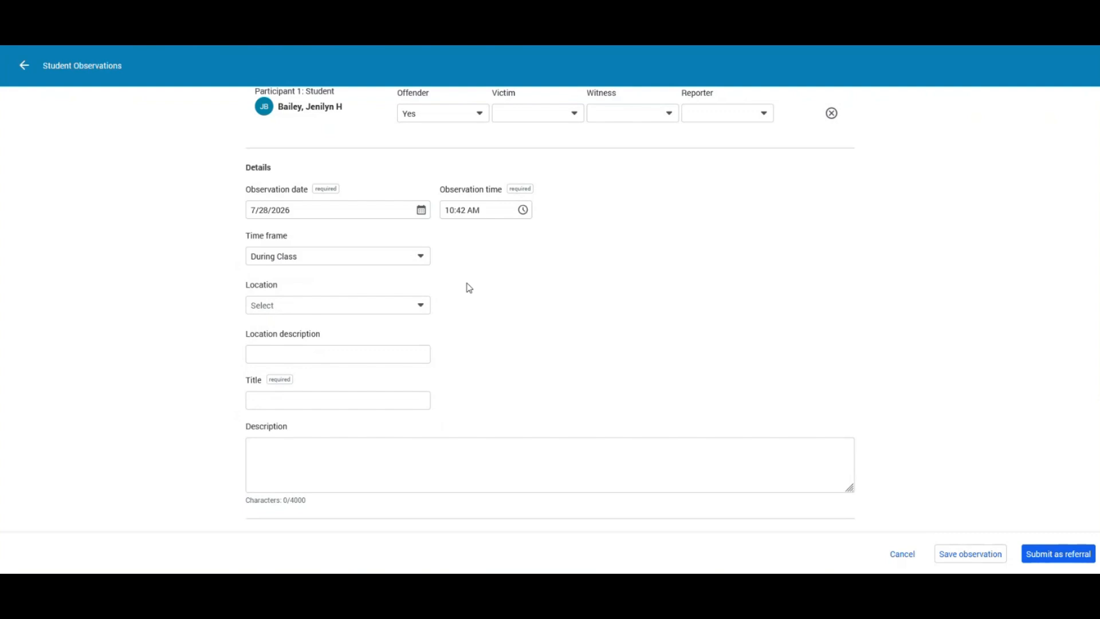
scroll(344, 263, "down", 1)
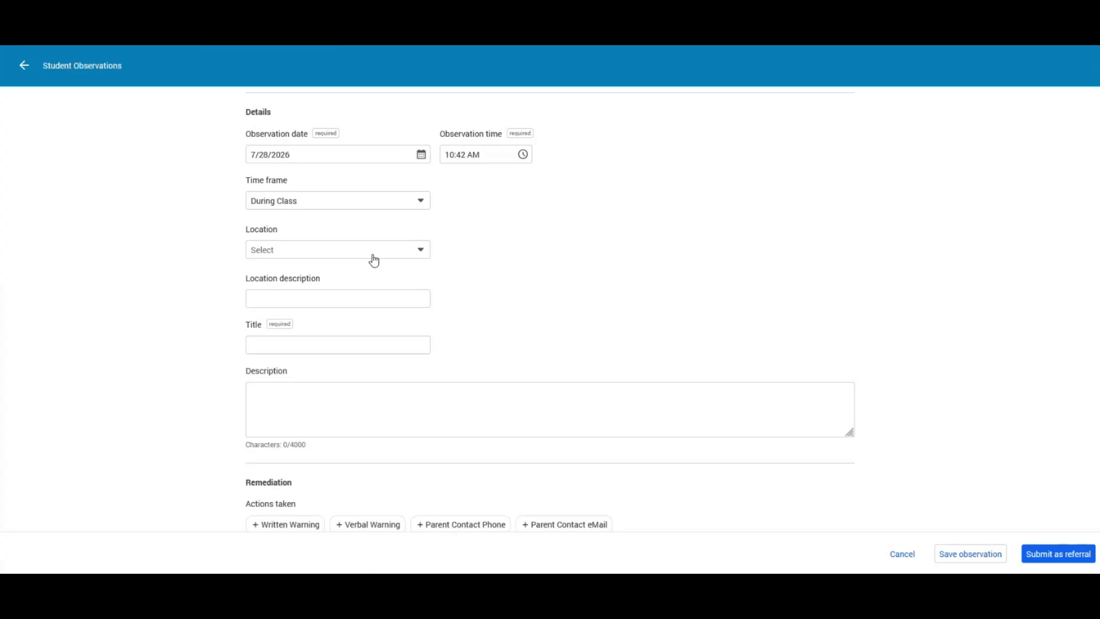
scroll(558, 234, "up", 3)
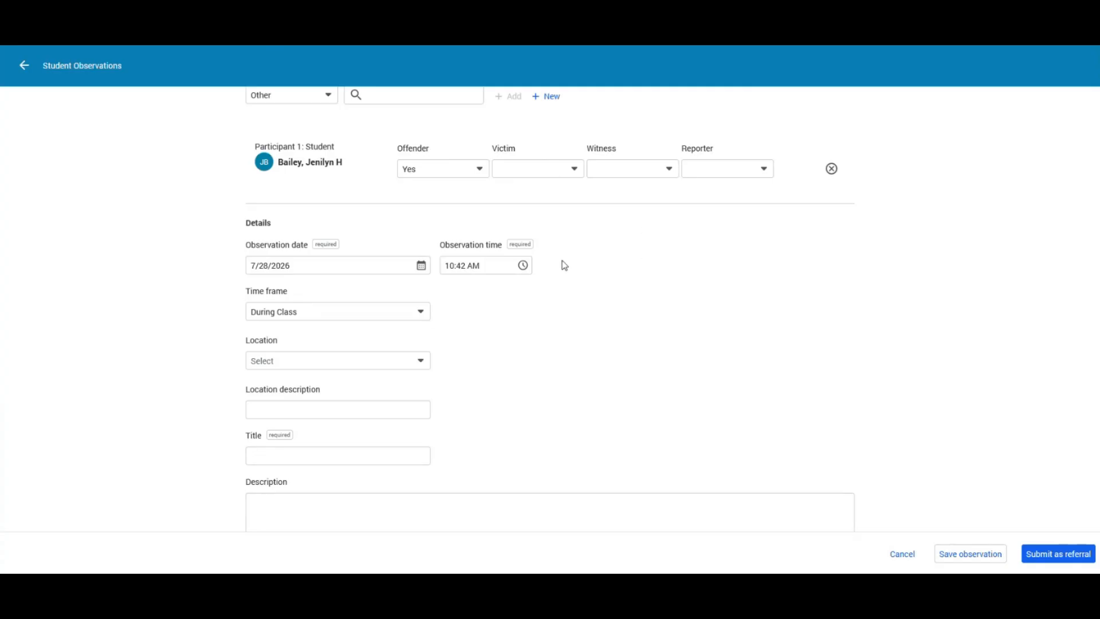
scroll(471, 219, "down", 1)
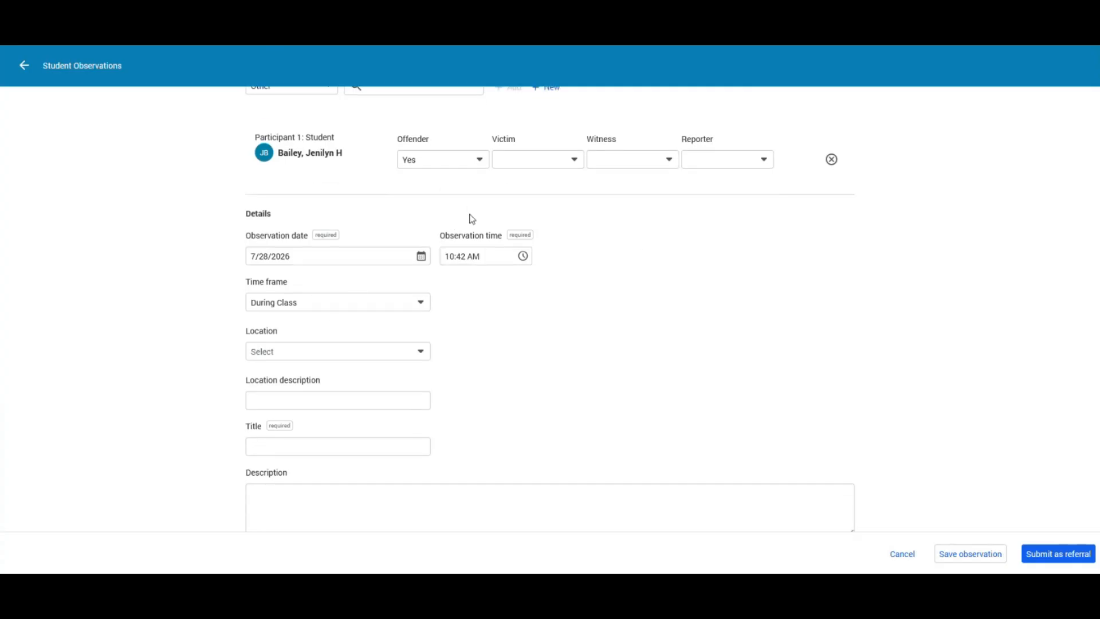
scroll(471, 219, "down", 1)
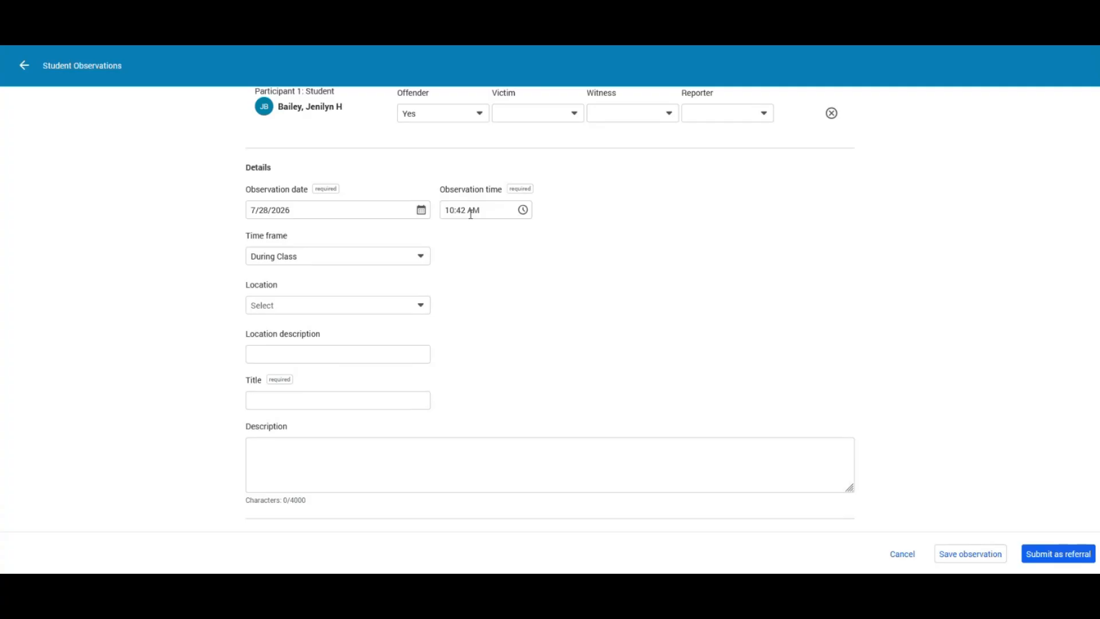
scroll(613, 243, "up", 1)
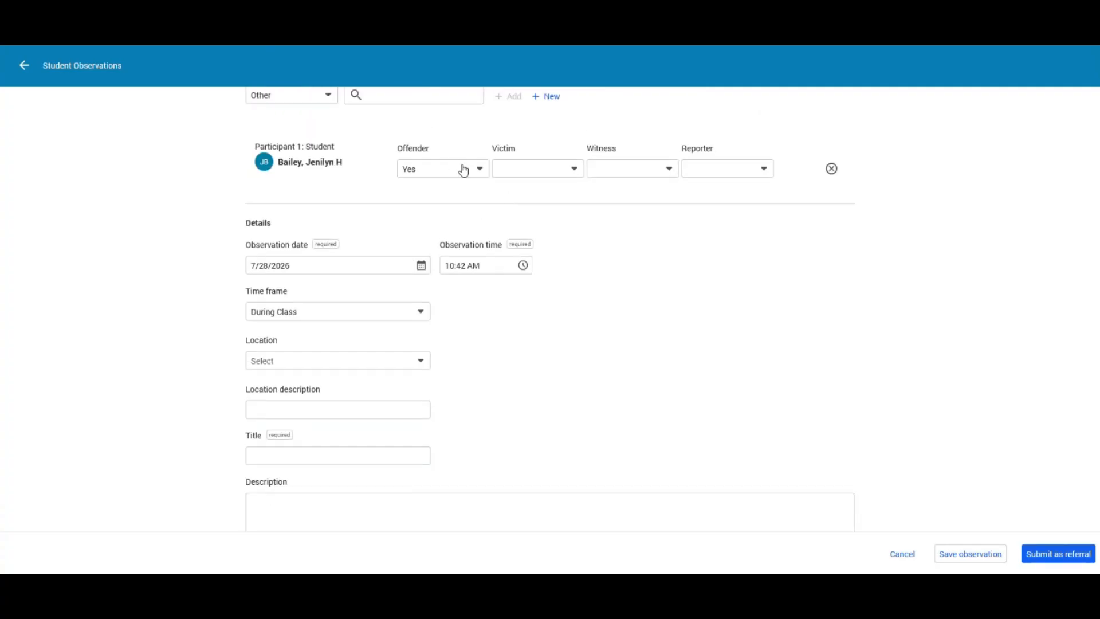
- Keep the student as Offender: Yes and bring up the Location choices
left_click(462, 170)
left_click(454, 224)
scroll(500, 343, "down", 1)
scroll(316, 260, "down", 1)
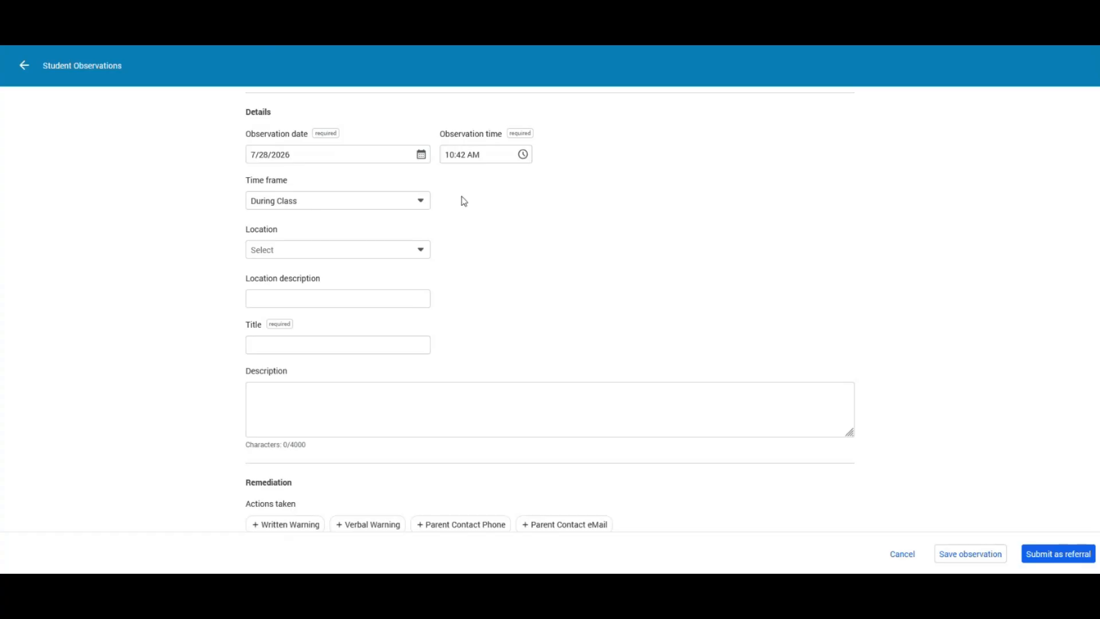
scroll(493, 228, "down", 1)
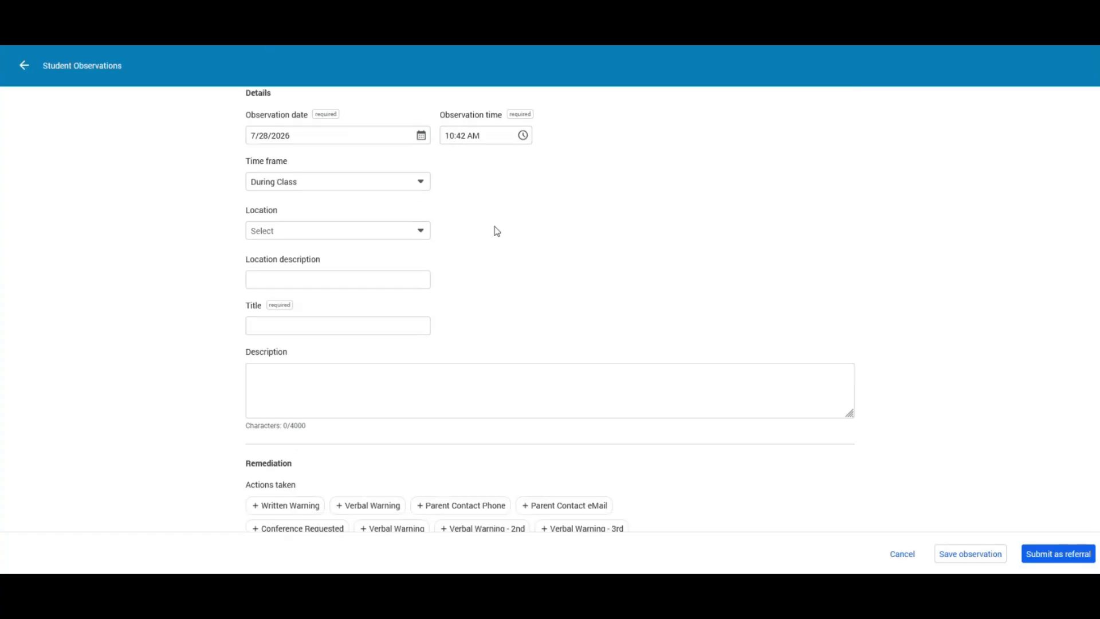
scroll(443, 183, "up", 1)
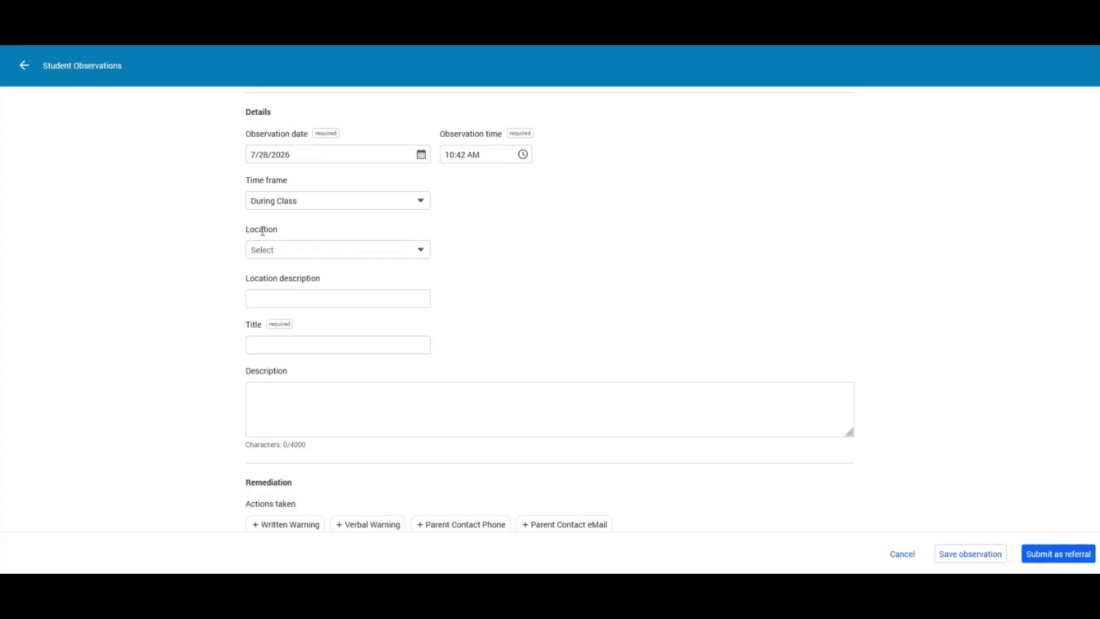
left_click(400, 256)
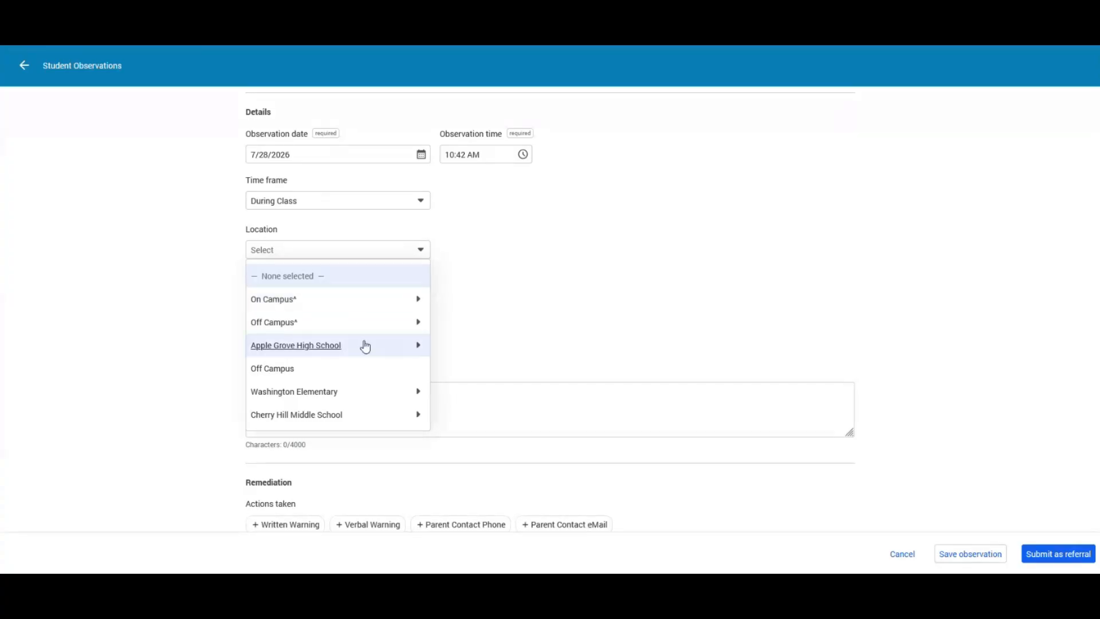
- Set location to Apple Grove High School > Classroom, described as the teacher's classroom
left_click(418, 348)
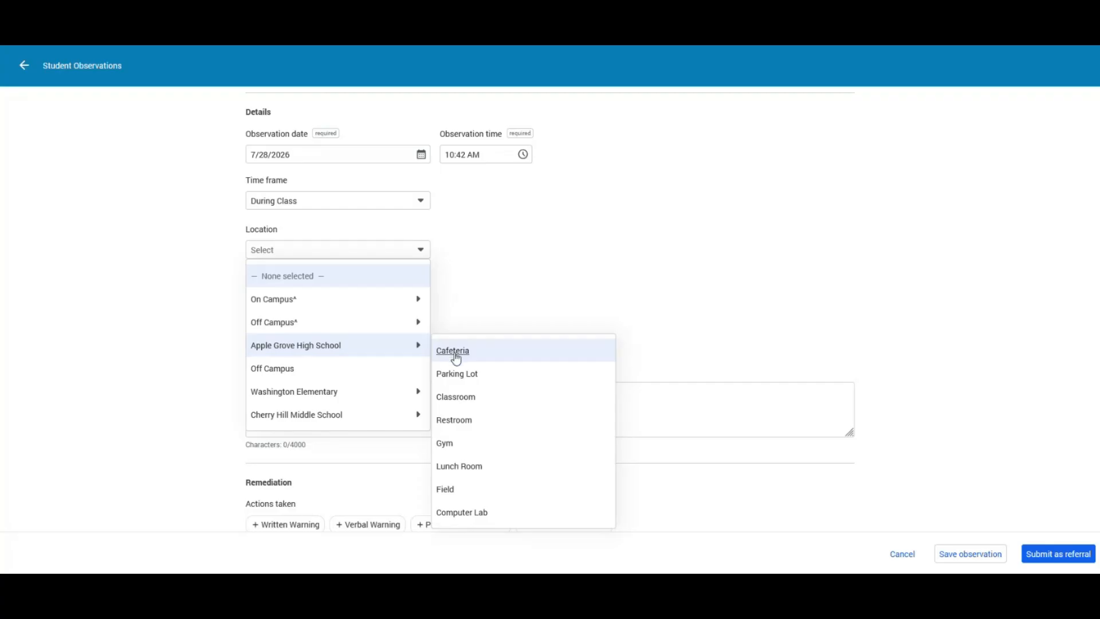
left_click(464, 401)
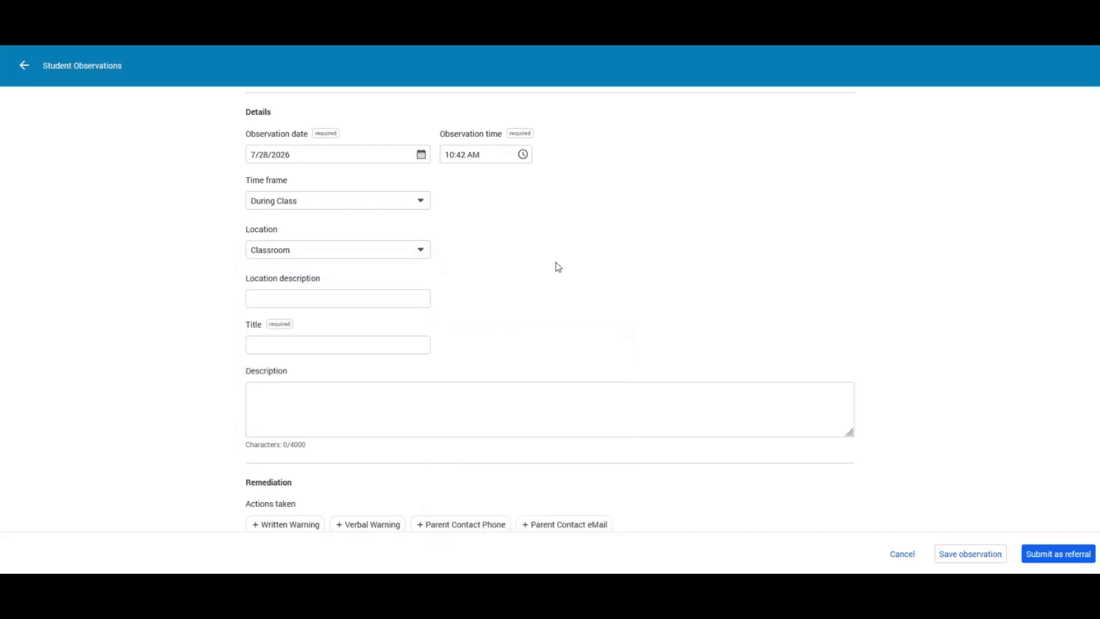
left_click(327, 294)
type("Mr. Townsend's classroom")
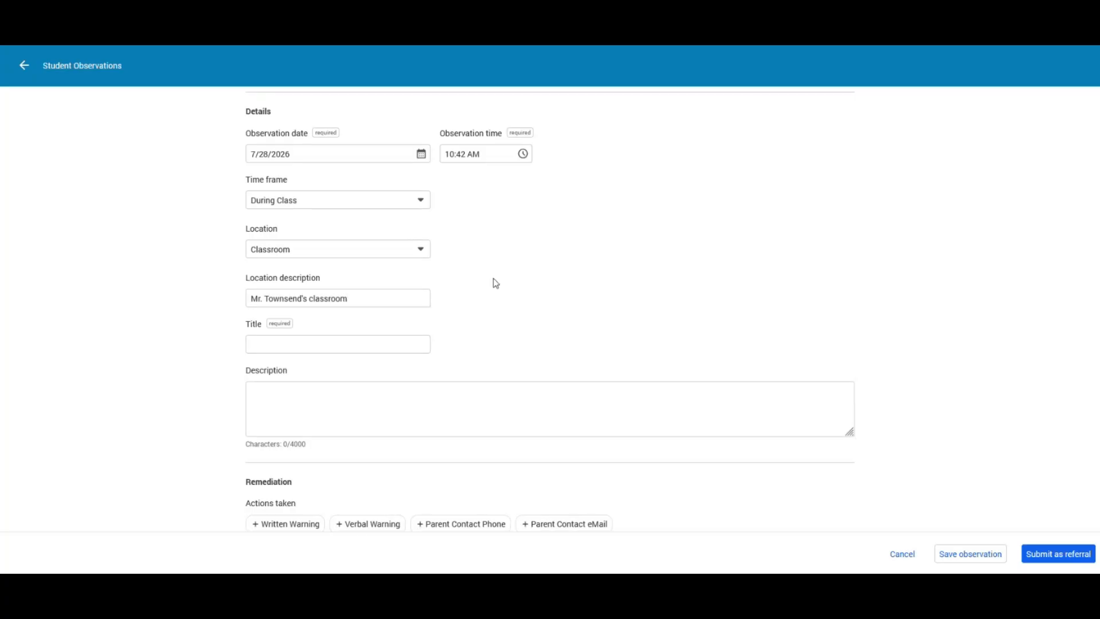
scroll(321, 287, "down", 1)
- Title the observation 'Cell Phone Out in Class'
left_click(322, 288)
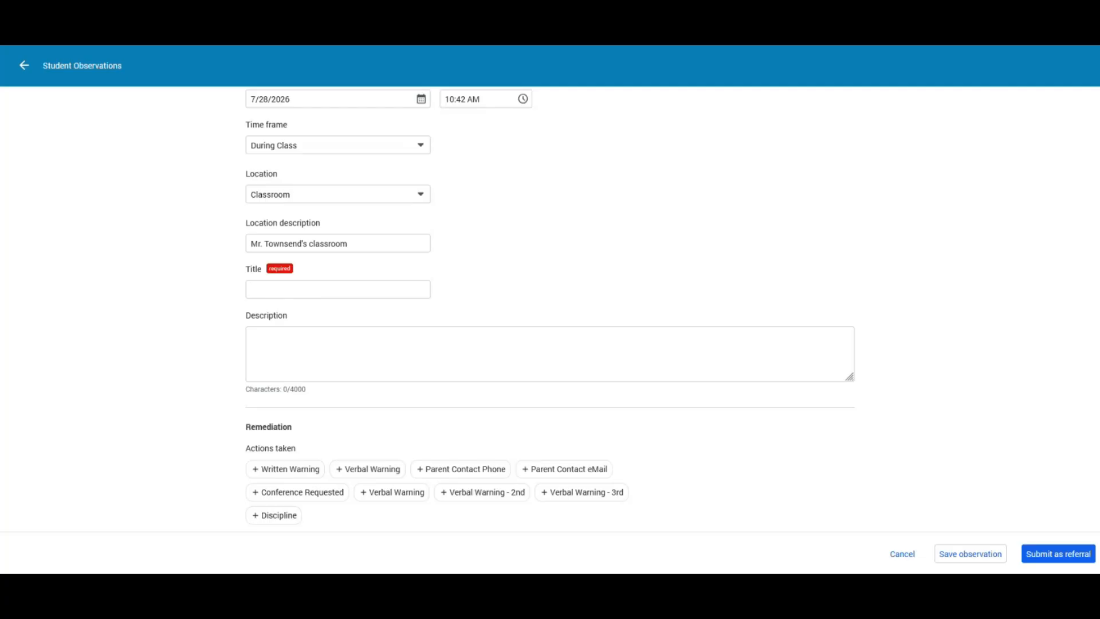
left_click(280, 286)
type("Cell Phone Out in Class")
scroll(460, 288, "down", 1)
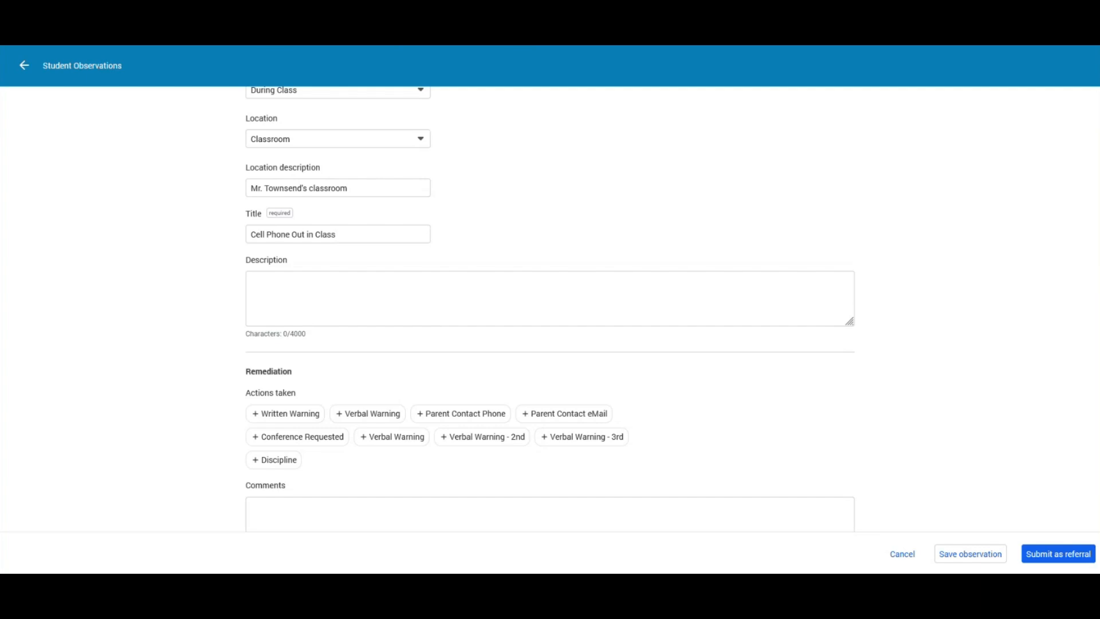
- Paste the incident account into Description and enlarge the box to show it all
left_click(334, 279)
type("Jenilyn took her cellphone out during active class lecture. Upon seeing Jenilyn on her phone, she was asked to put the phone away.  She did, but then pulled it out again after getting a text.  She was asked a second time to put the phone away. She instead rolled her eyes and then returned to typing a text message.  Jenilyn was then warned a third time to put the phone away or she would receive a discipline referral.  This is when she yelled \"Don't tell me what to do.  You're not my Dad!\"")
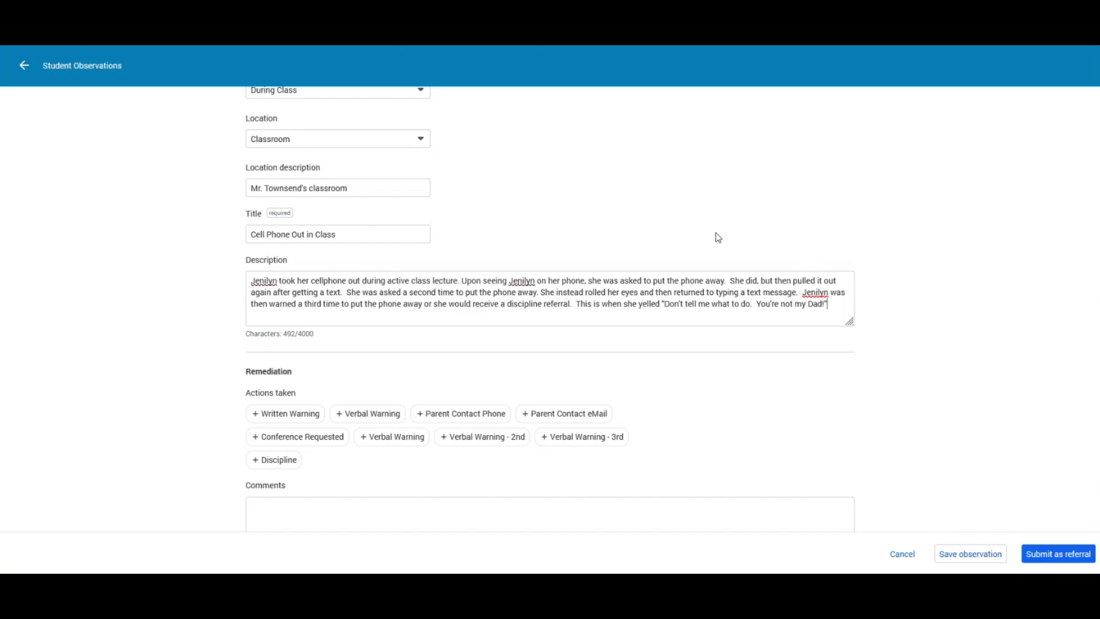
scroll(793, 207, "down", 1)
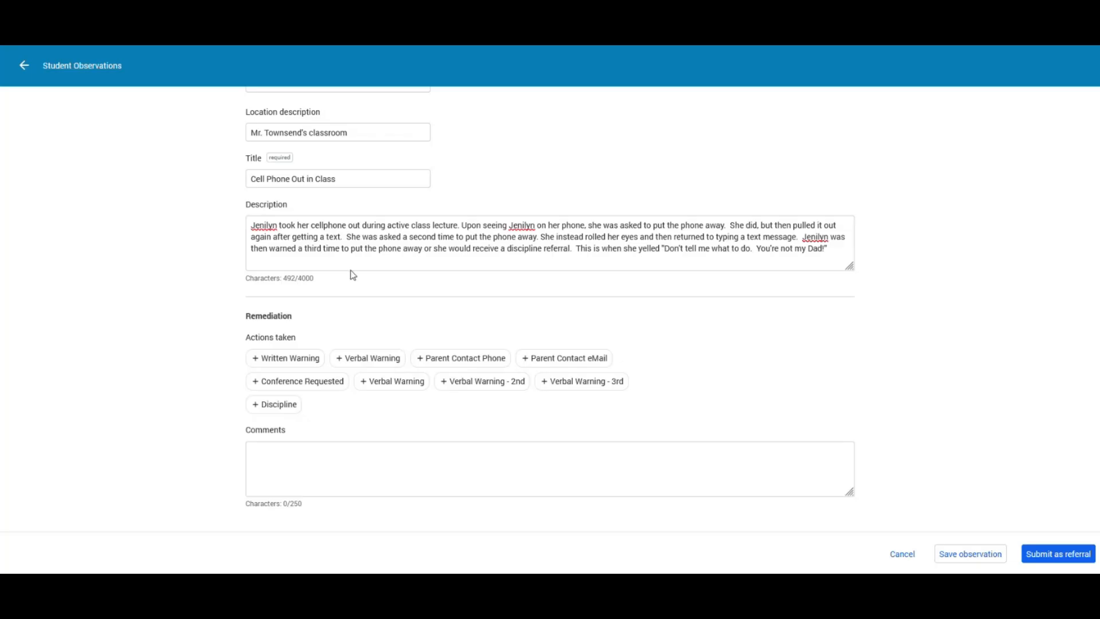
left_click_drag(850, 267, 850, 304)
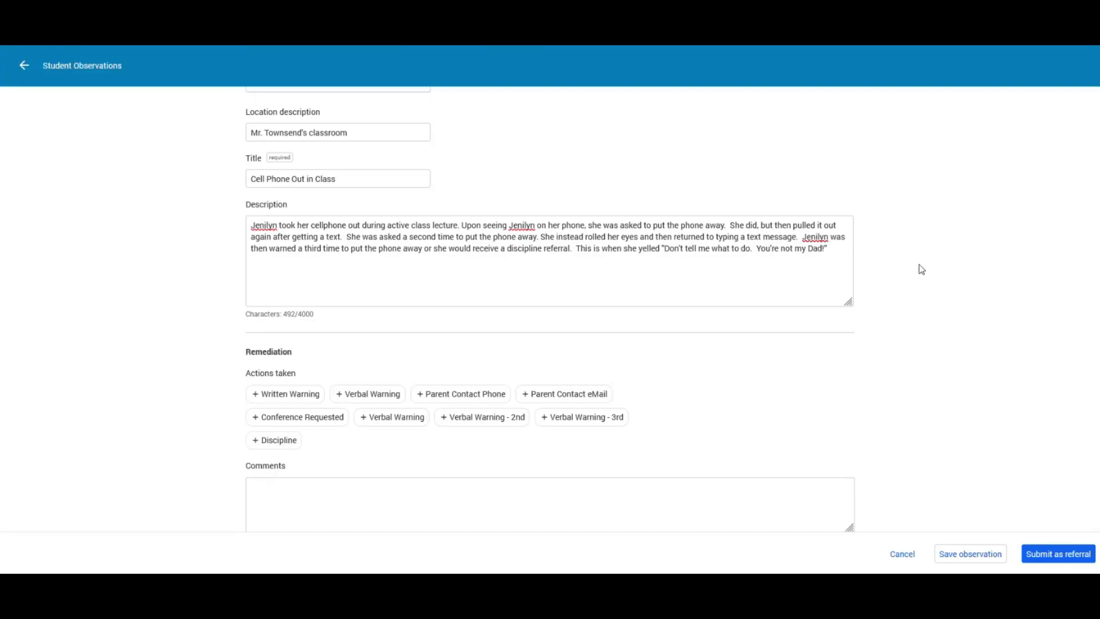
scroll(921, 270, "down", 1)
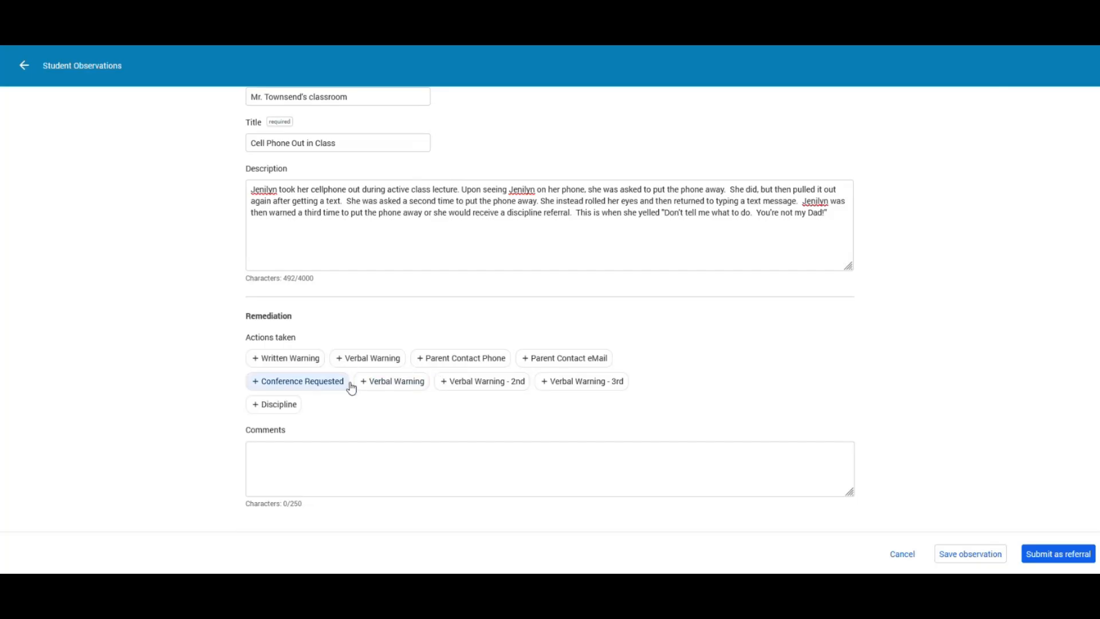
scroll(393, 352, "up", 6)
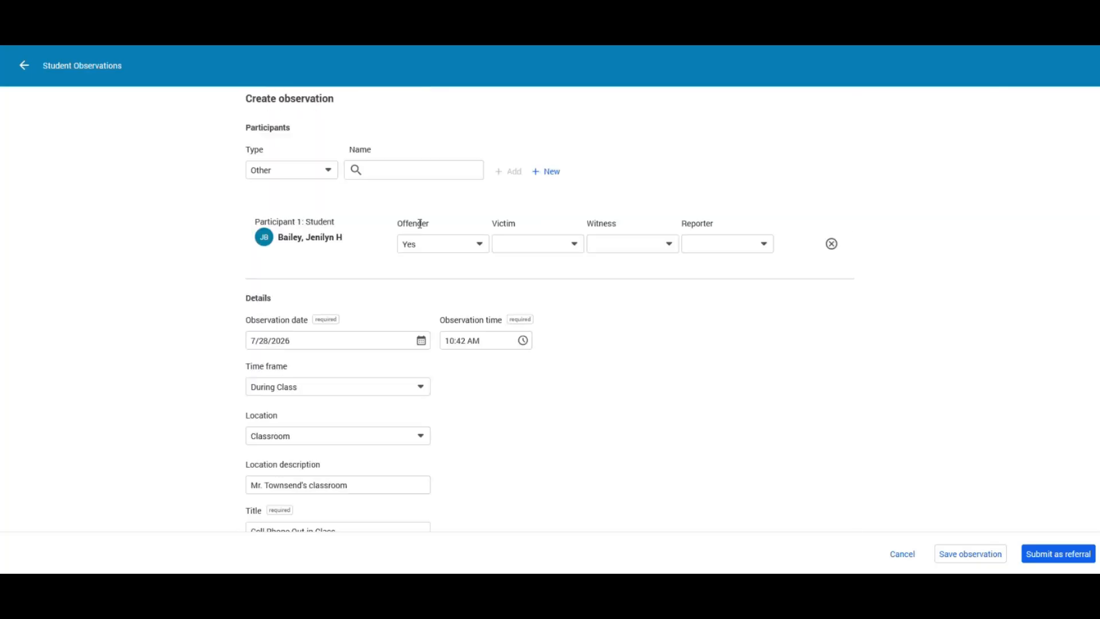
scroll(632, 354, "down", 1)
scroll(633, 354, "down", 5)
scroll(641, 343, "down", 1)
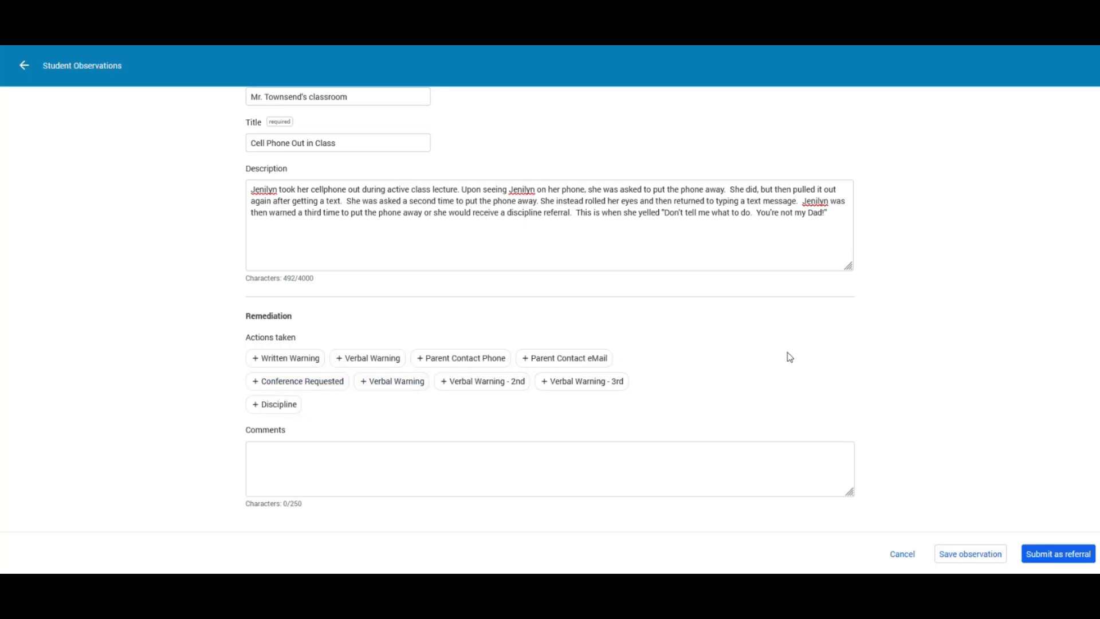
left_click(305, 360)
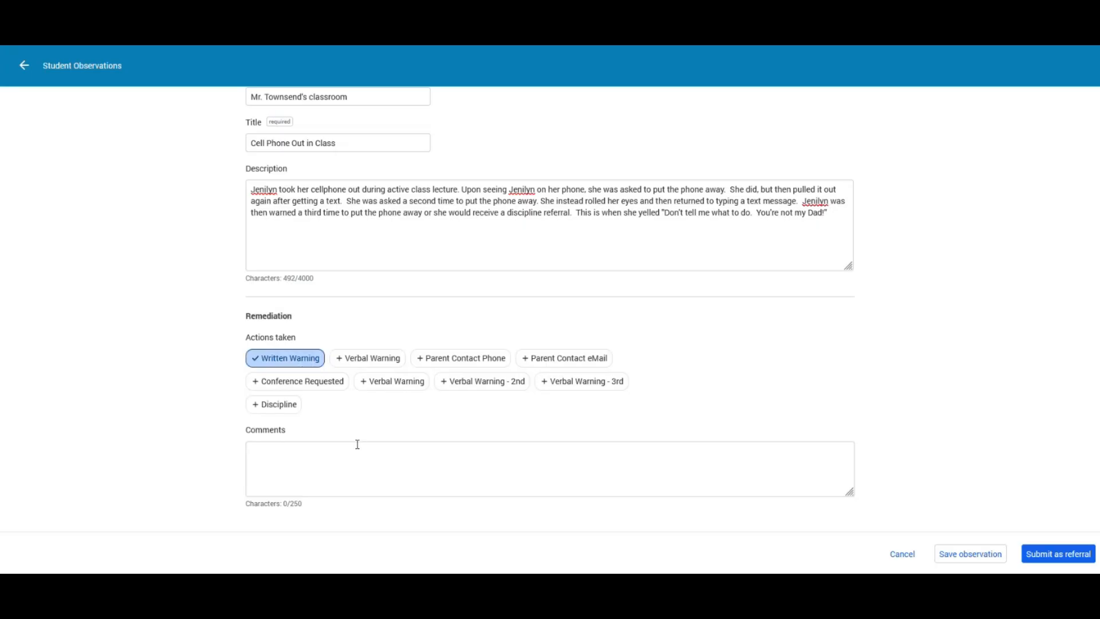
left_click(302, 365)
left_click(367, 357)
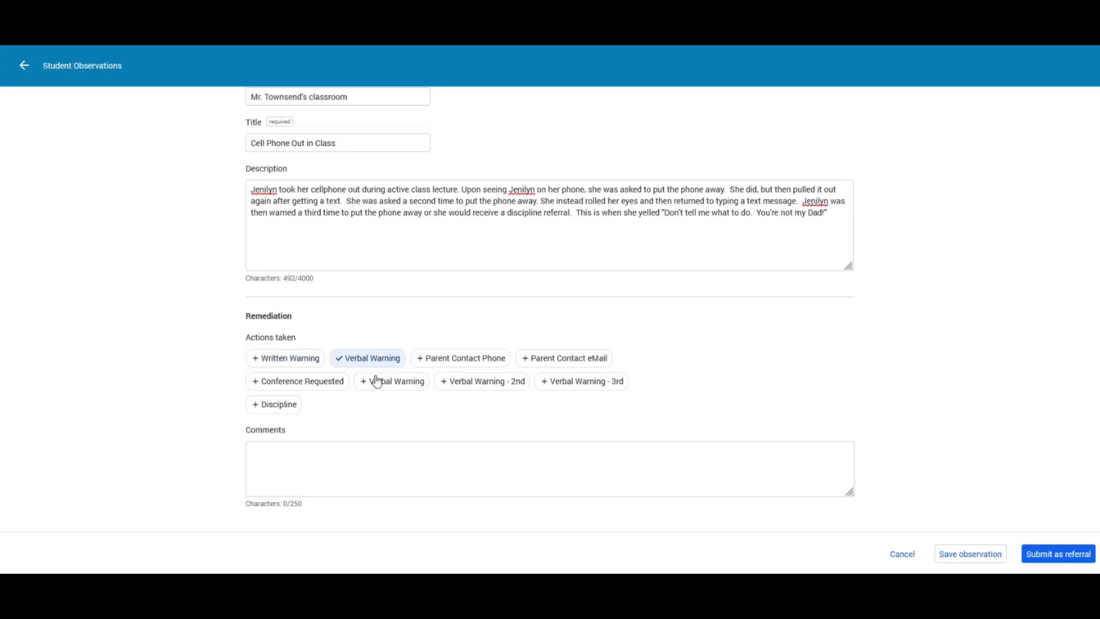
left_click(377, 361)
left_click(450, 362)
left_click(473, 358)
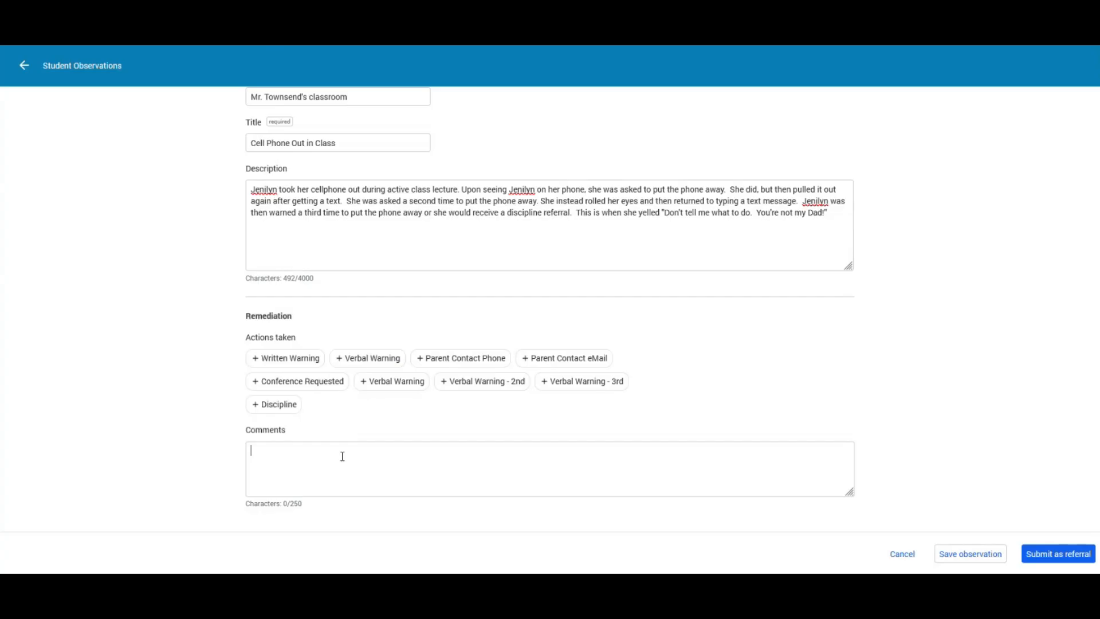
mouse_move(303, 507)
left_mouse_down()
mouse_move(273, 515)
mouse_move(295, 517)
left_mouse_up()
left_click(674, 240)
scroll(413, 337, "up", 6)
scroll(331, 228, "up", 1)
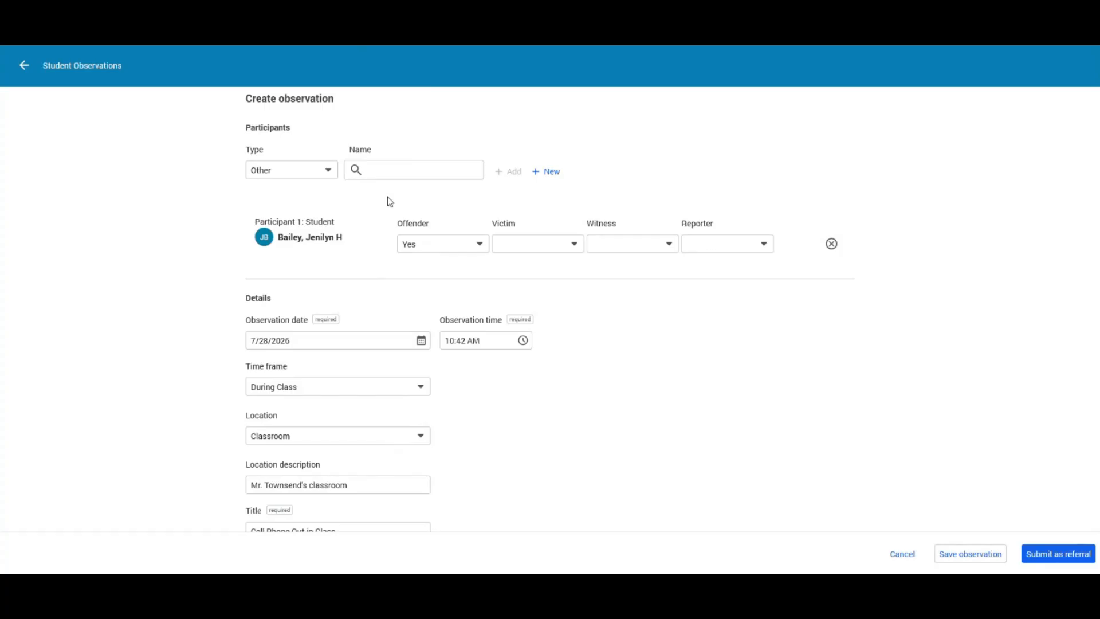
scroll(380, 182, "down", 1)
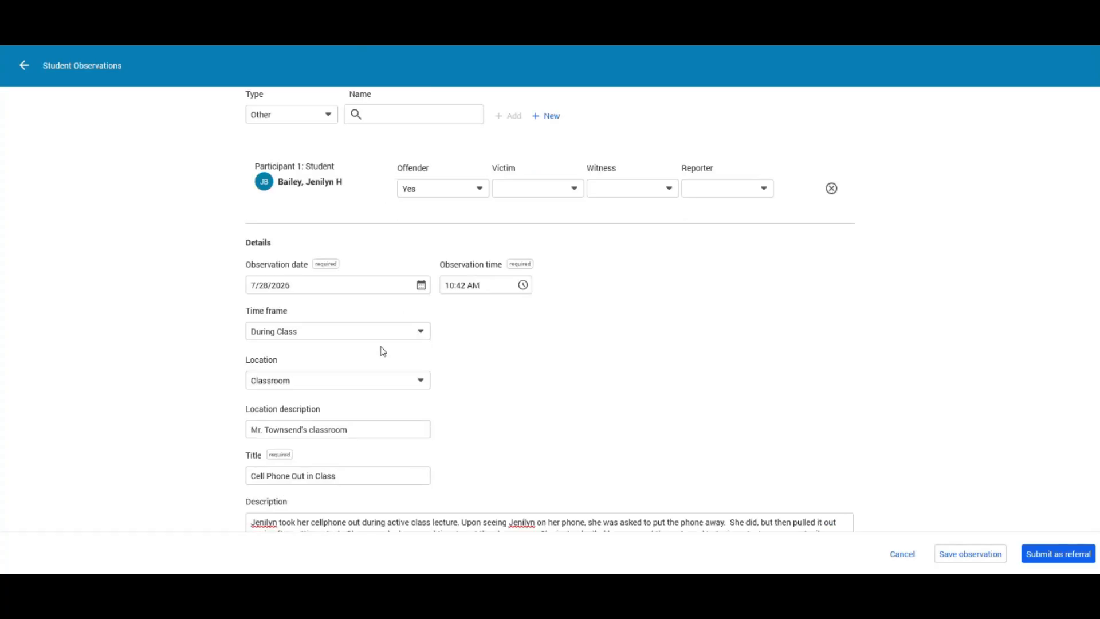
scroll(638, 356, "down", 4)
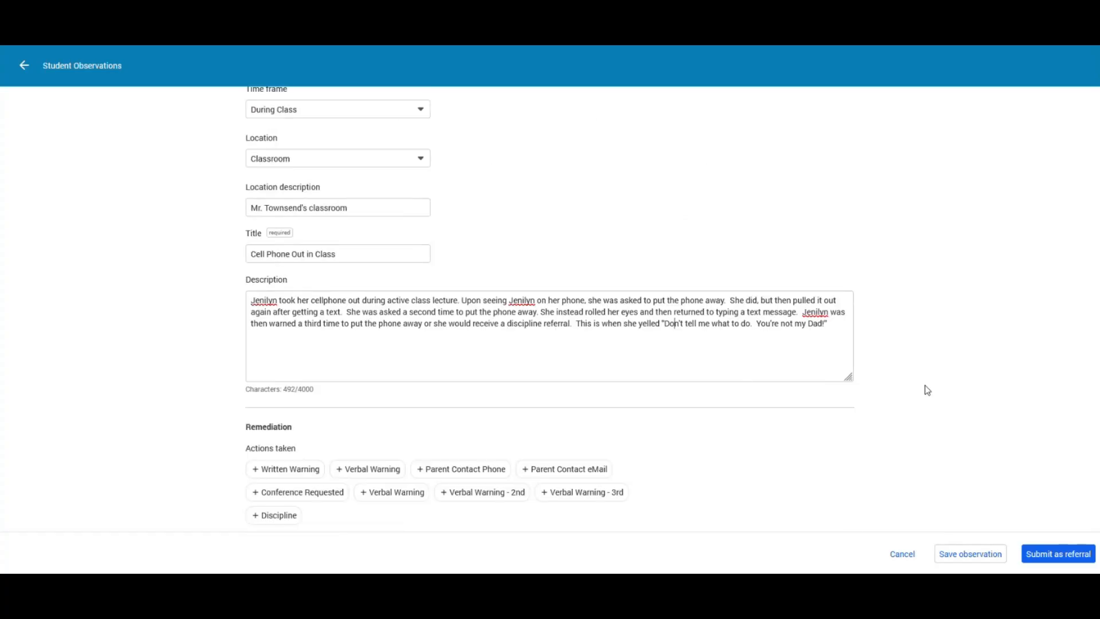
scroll(902, 351, "down", 2)
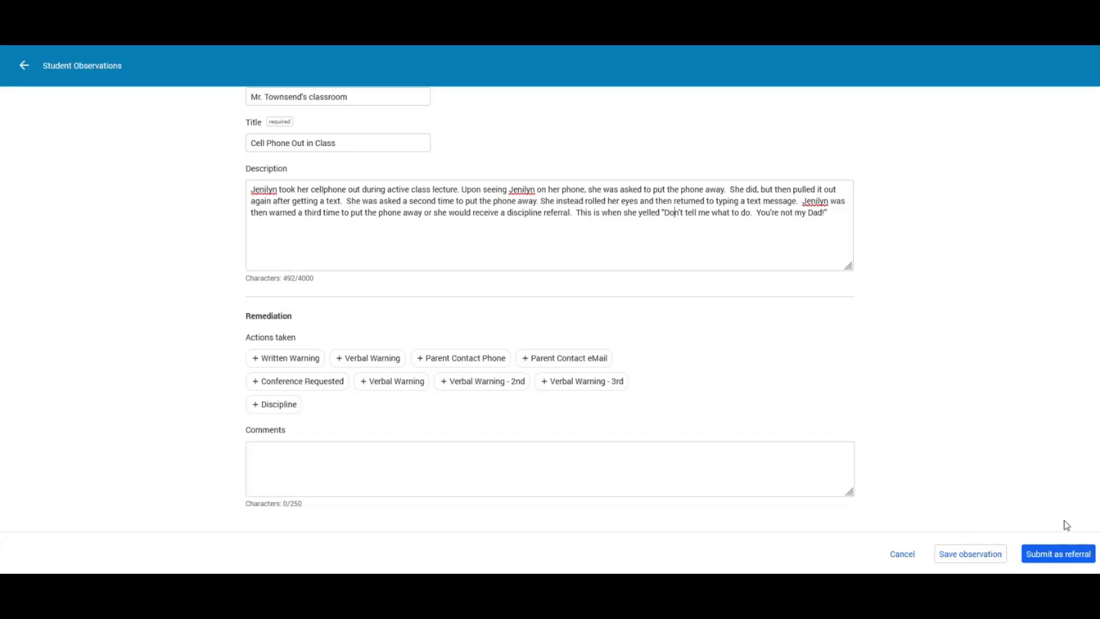
- Submit the Cell Phone Out in Class observation as a referral and confirm
left_click(1056, 555)
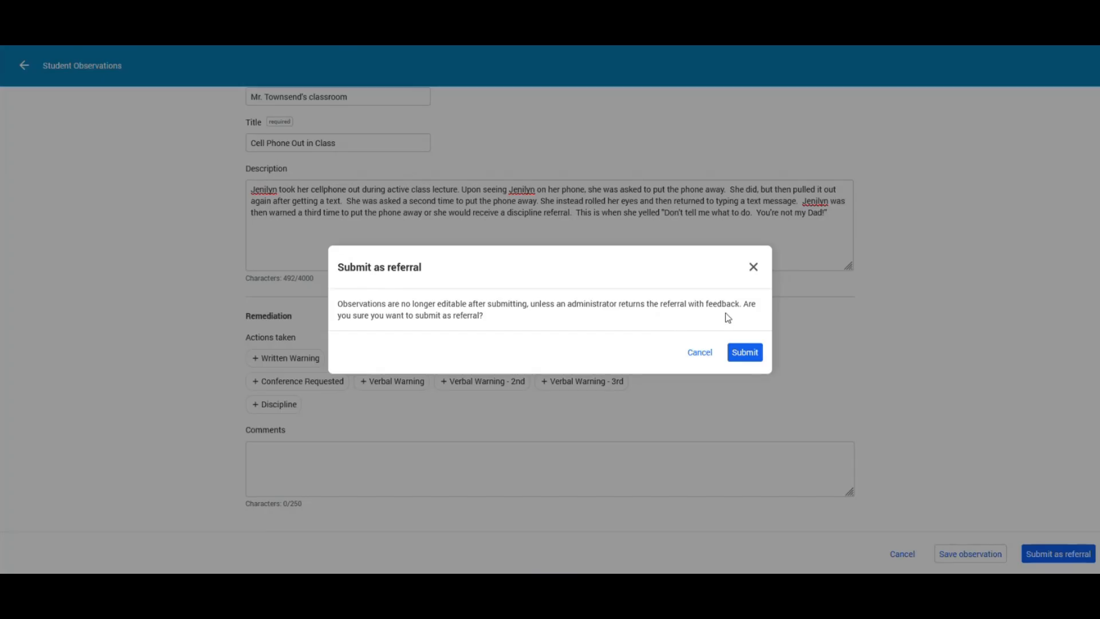
left_click(744, 353)
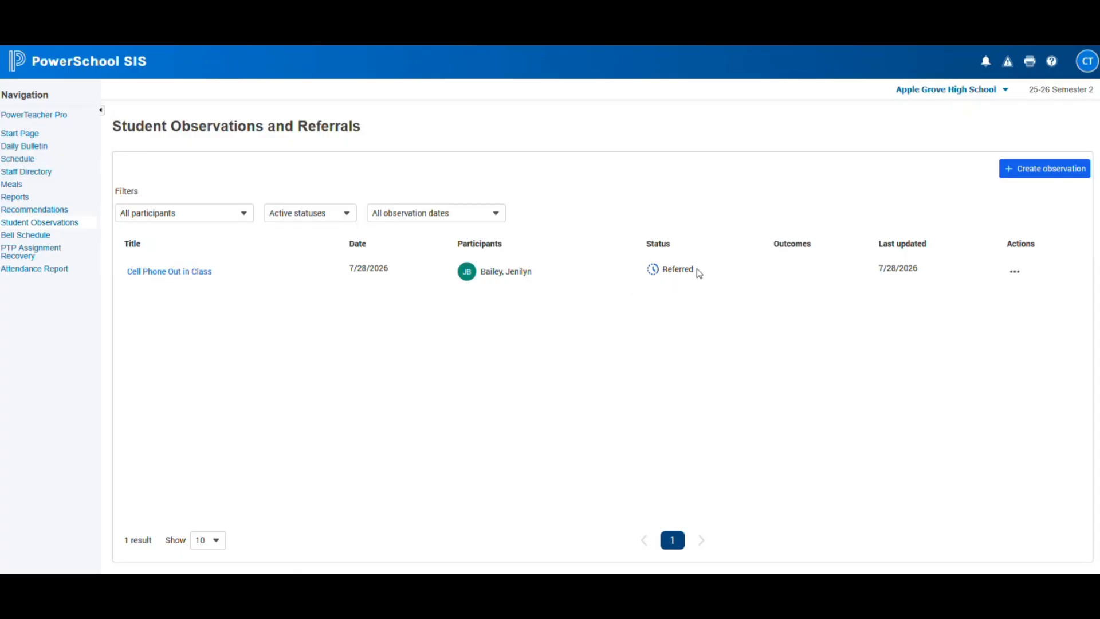
left_click(1017, 275)
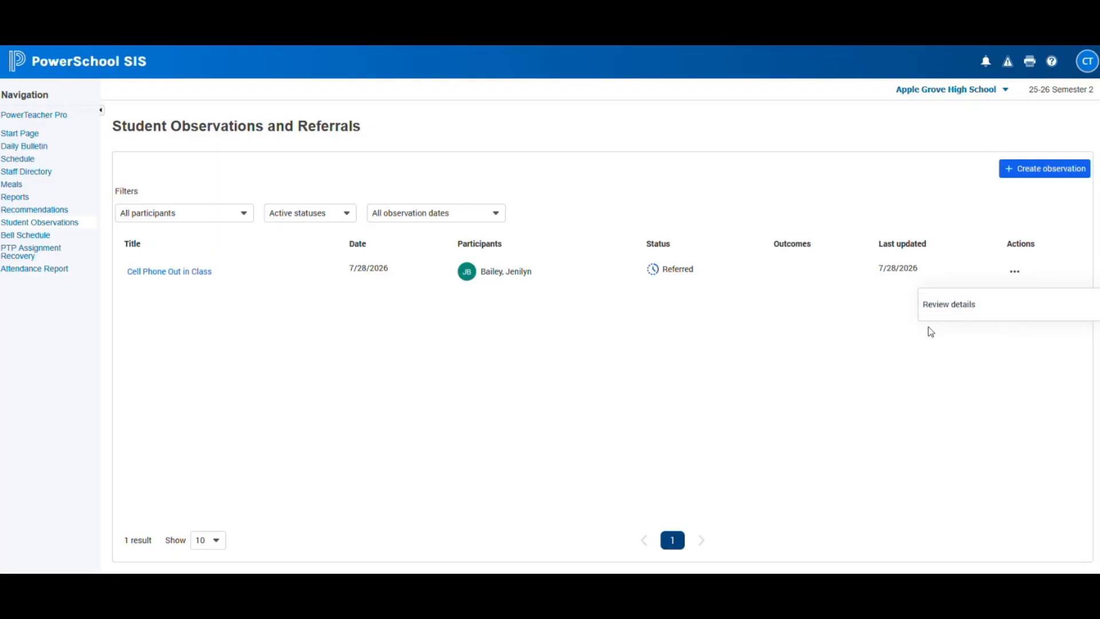
left_click(956, 315)
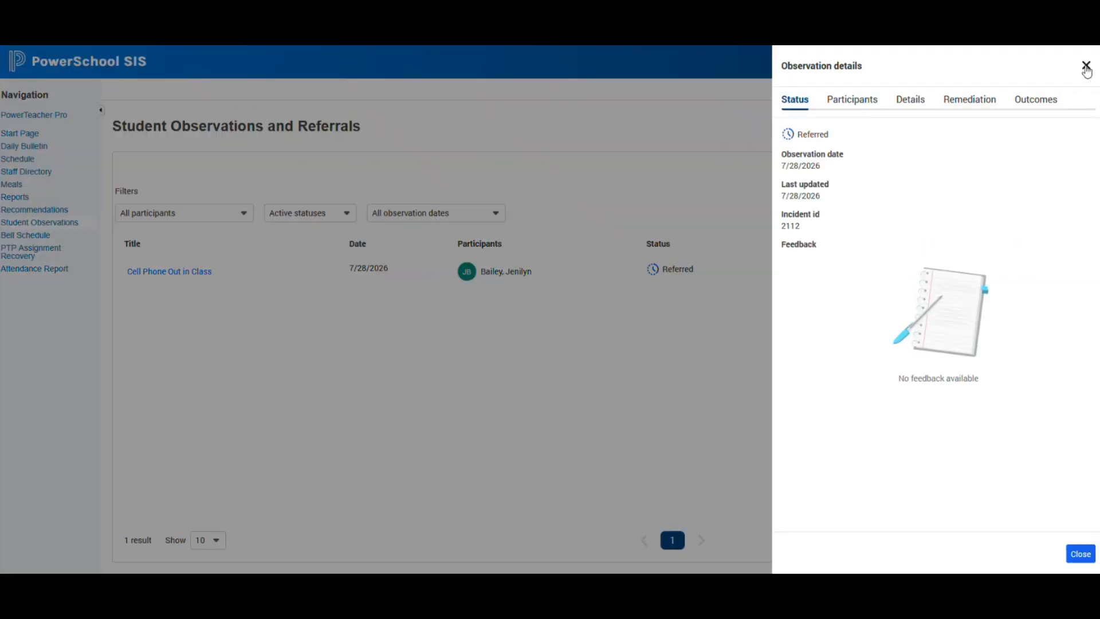
left_click(1086, 68)
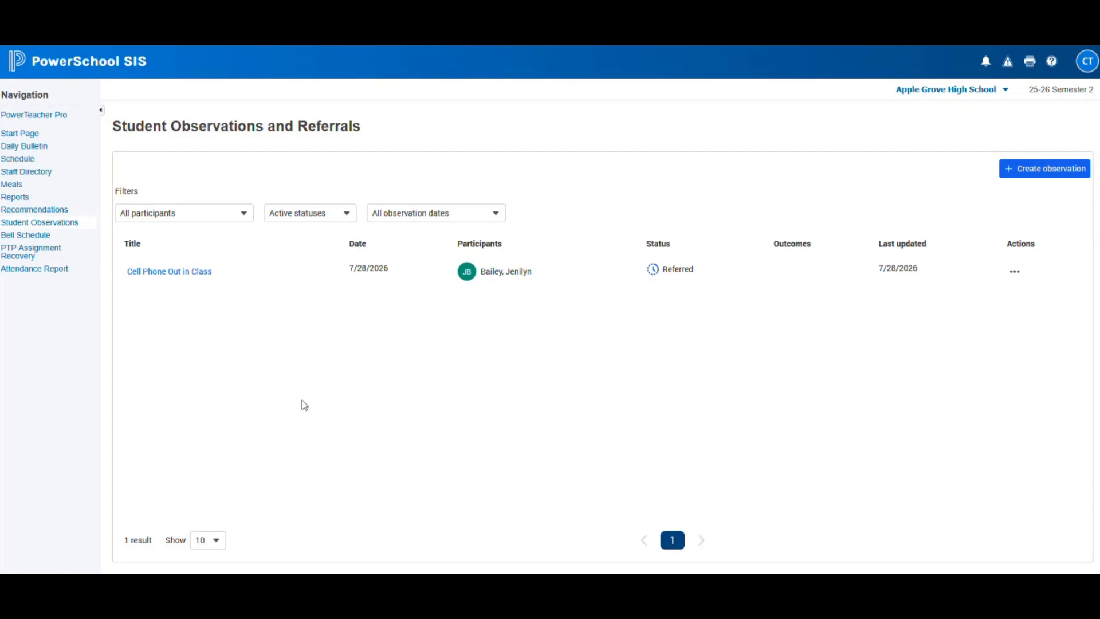
- Switch to the administrator's Start Page window and go to People > All Incidents
mouse_move(296, 584)
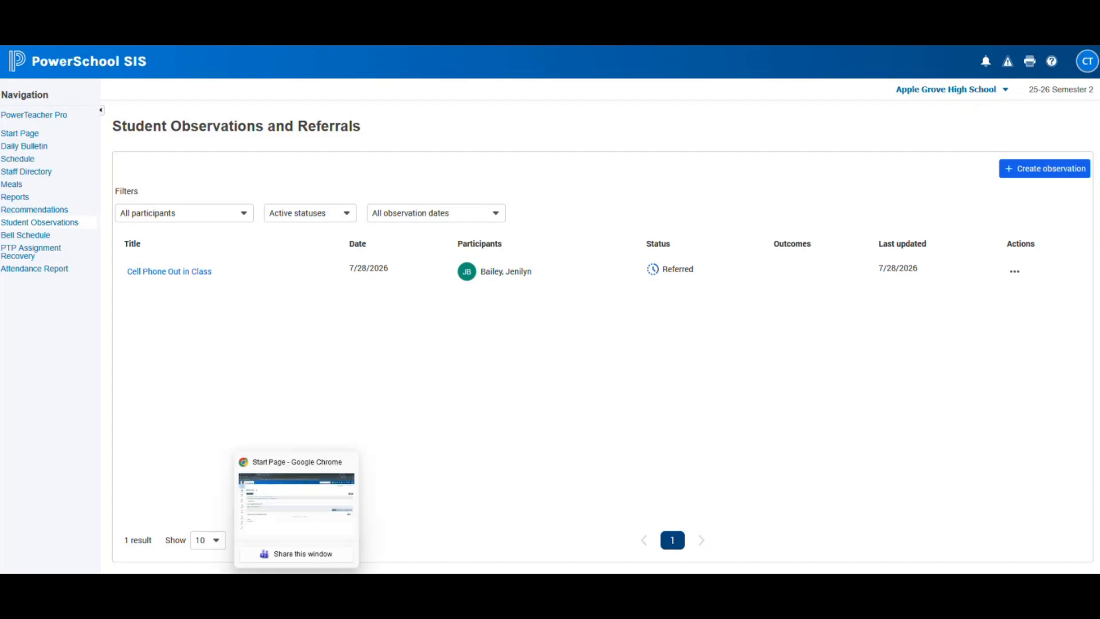
left_click(296, 504)
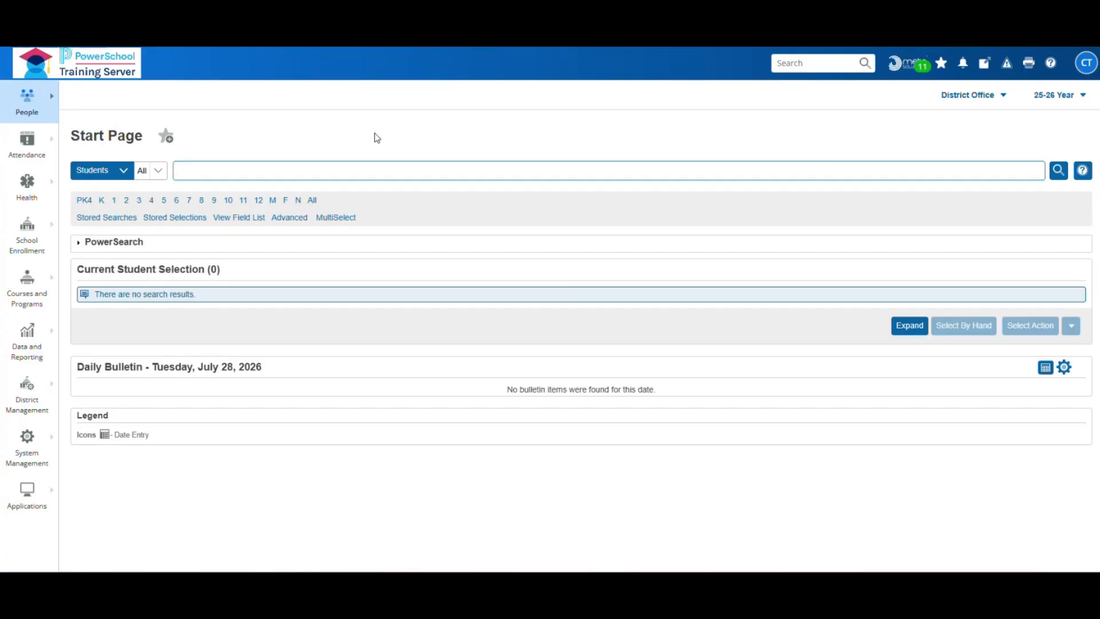
left_click(48, 106)
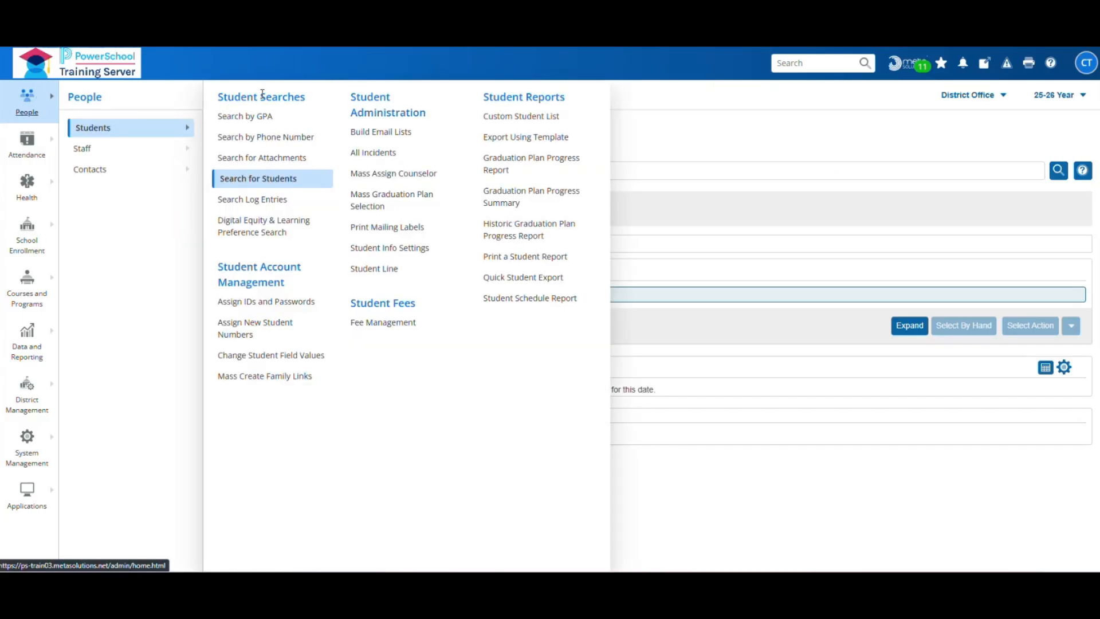
left_click(382, 155)
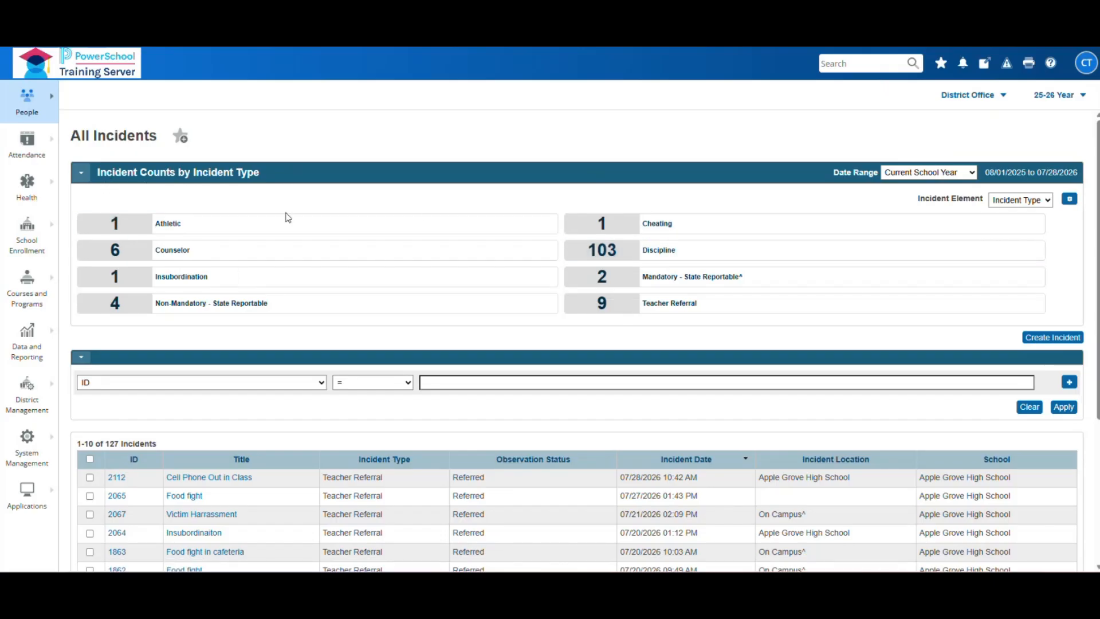
- Set Rows/Page to 1000 so all 127 incidents list on one page
scroll(764, 426, "down", 4)
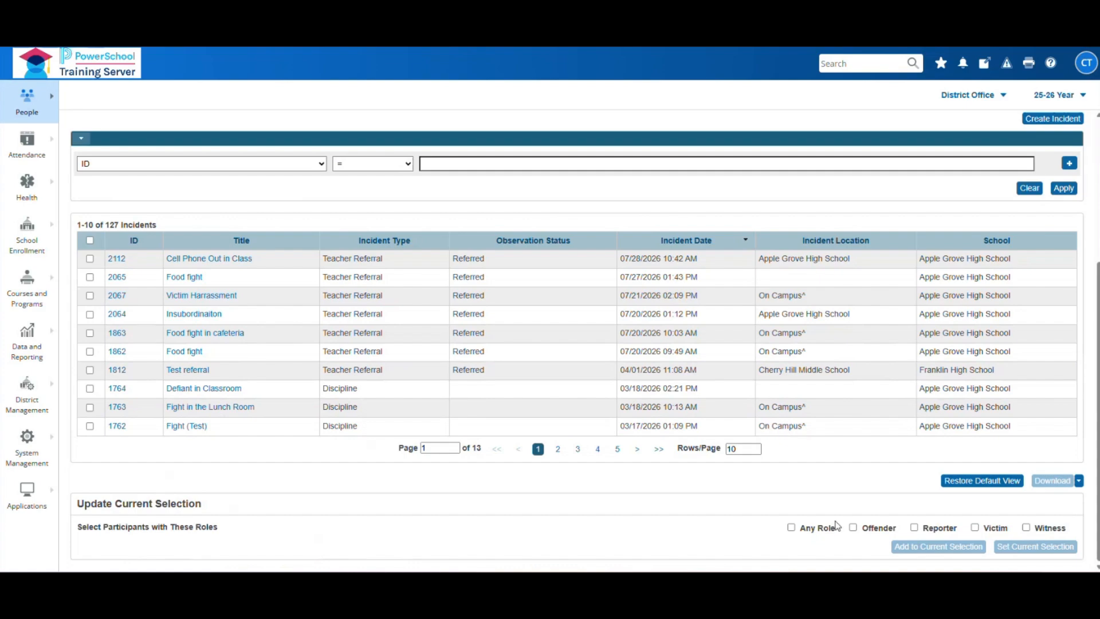
left_click(740, 451)
type("00")
key("Return")
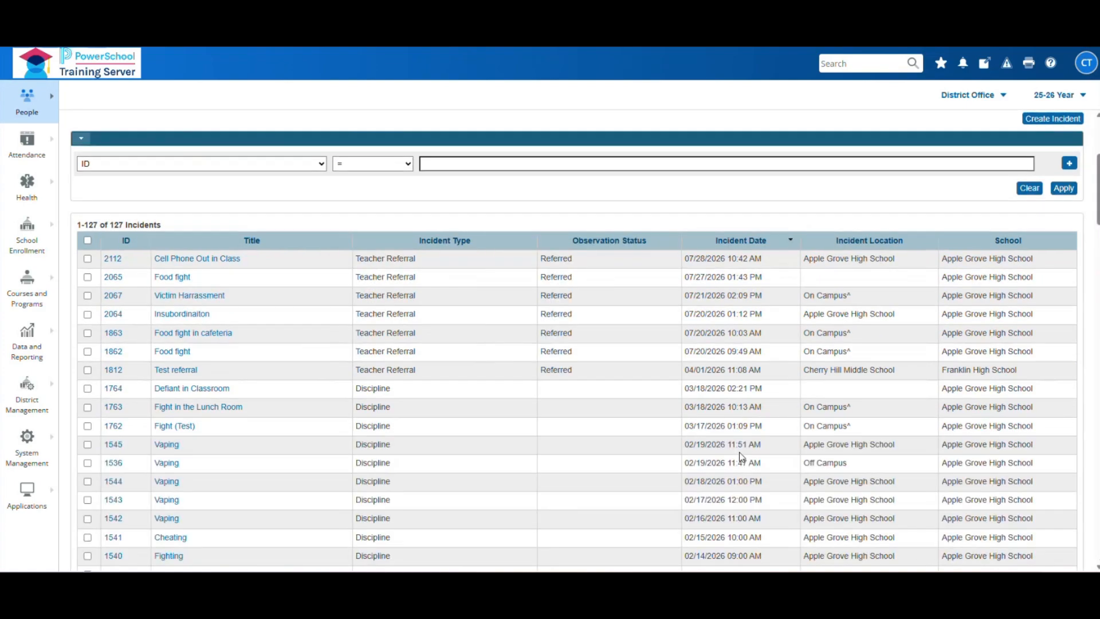
scroll(686, 397, "down", 10)
scroll(684, 397, "down", 20)
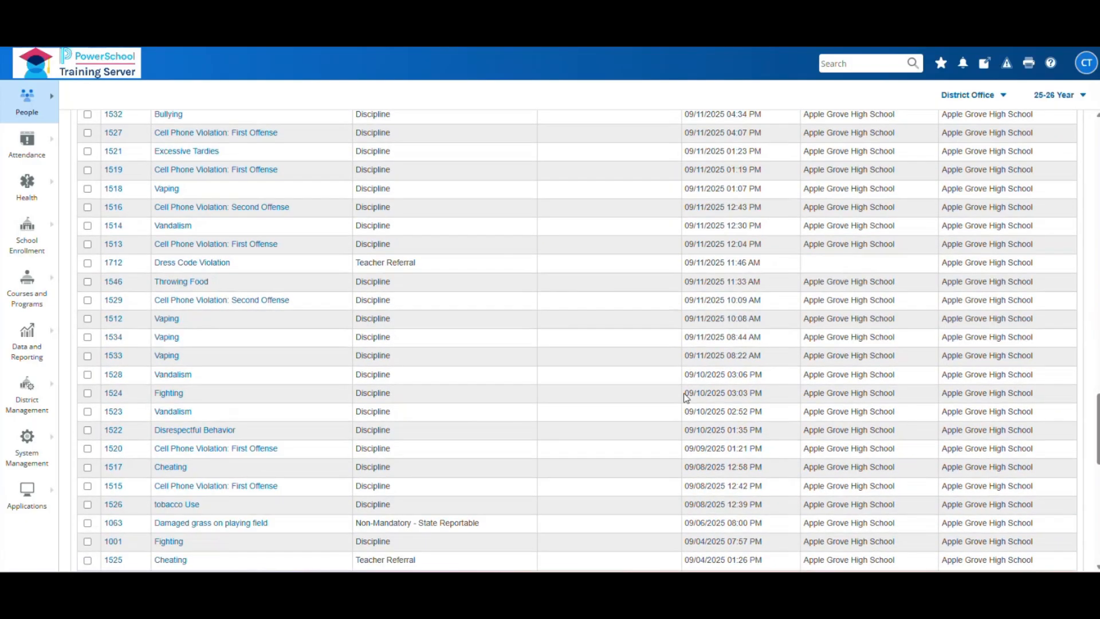
scroll(685, 397, "up", 20)
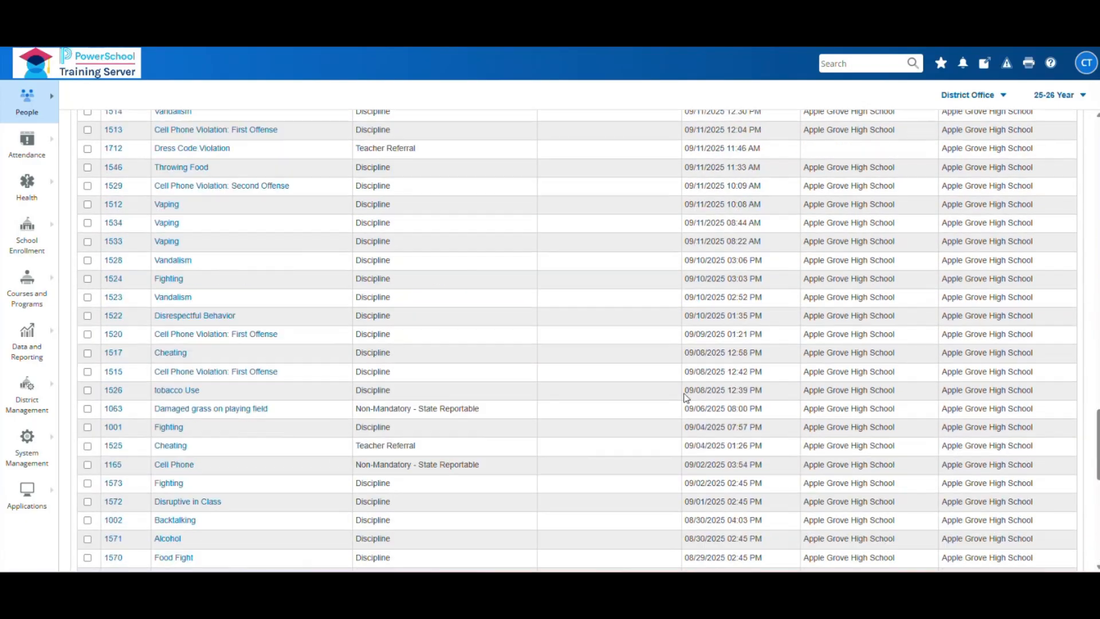
scroll(685, 397, "up", 5)
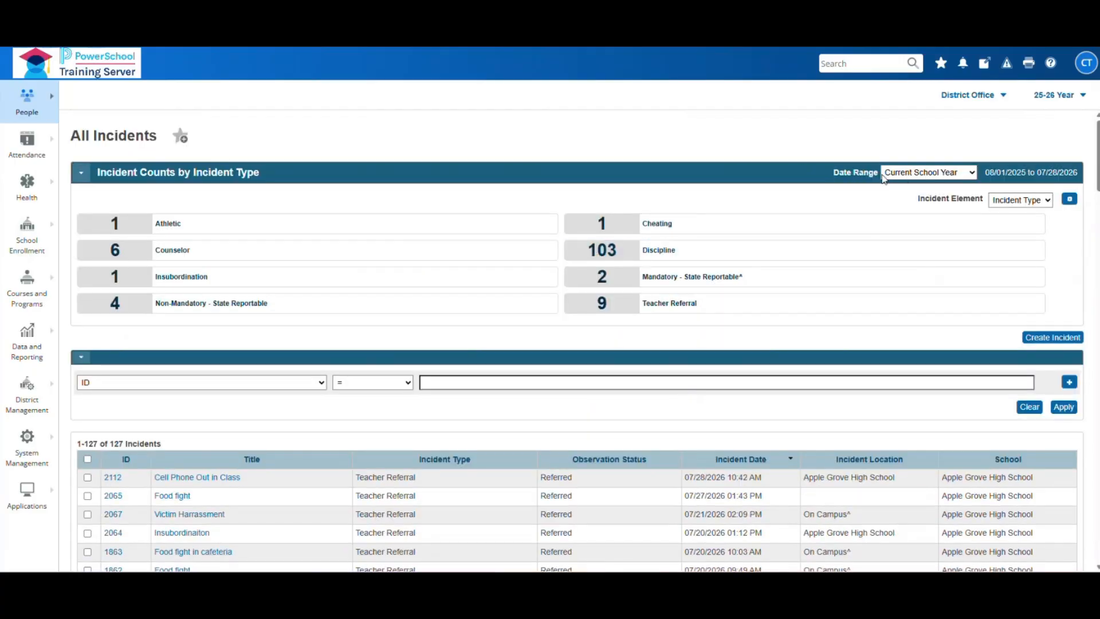
left_click(973, 173)
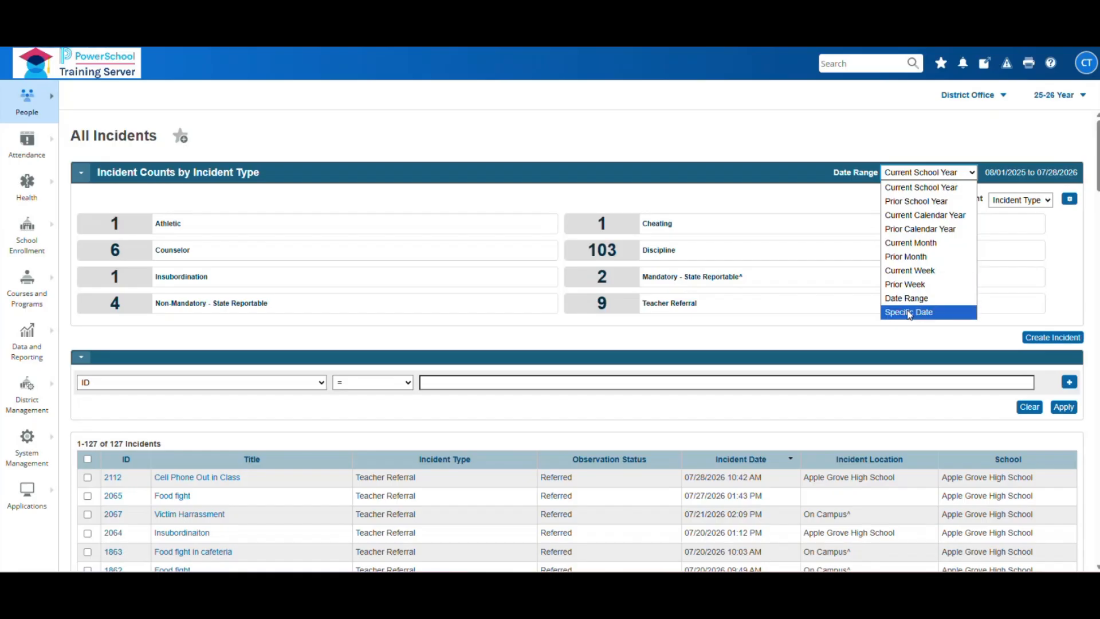
- Close the Date Range list, keeping Current School Year
left_click(922, 122)
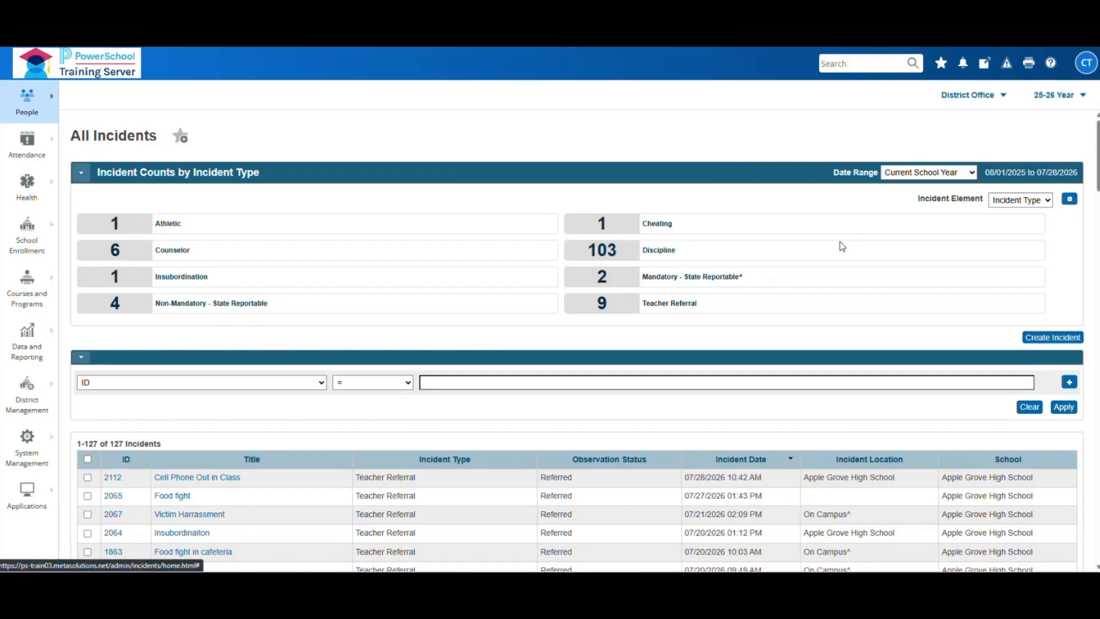
- Group incident counts by Action, Behavior, then Incident Type, finally selecting Custom
left_click(1051, 206)
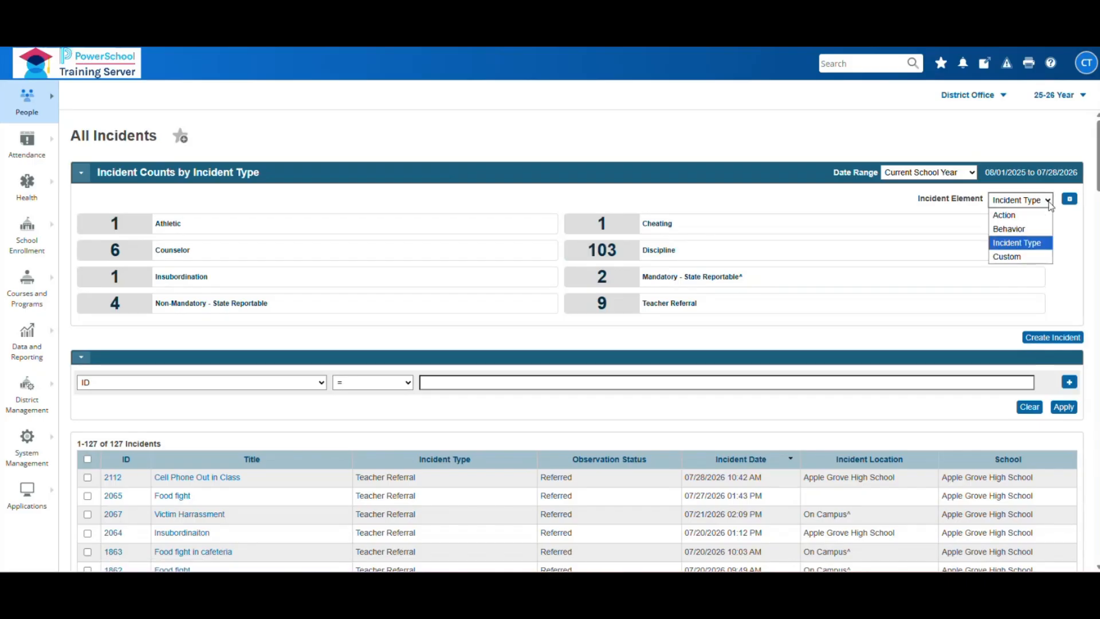
left_click(1004, 220)
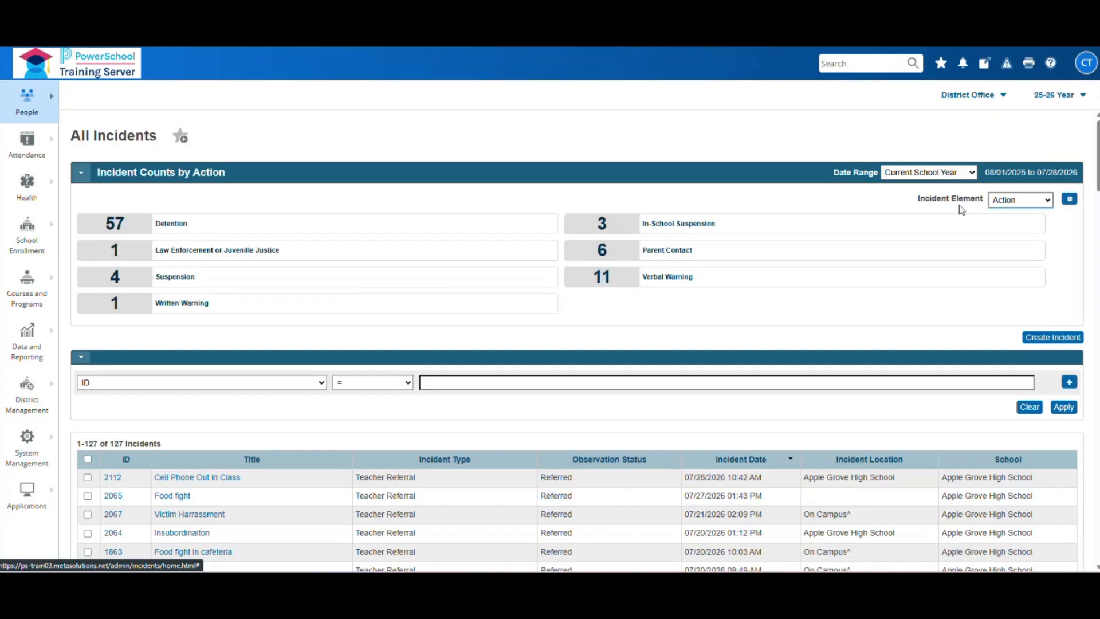
left_click(1033, 203)
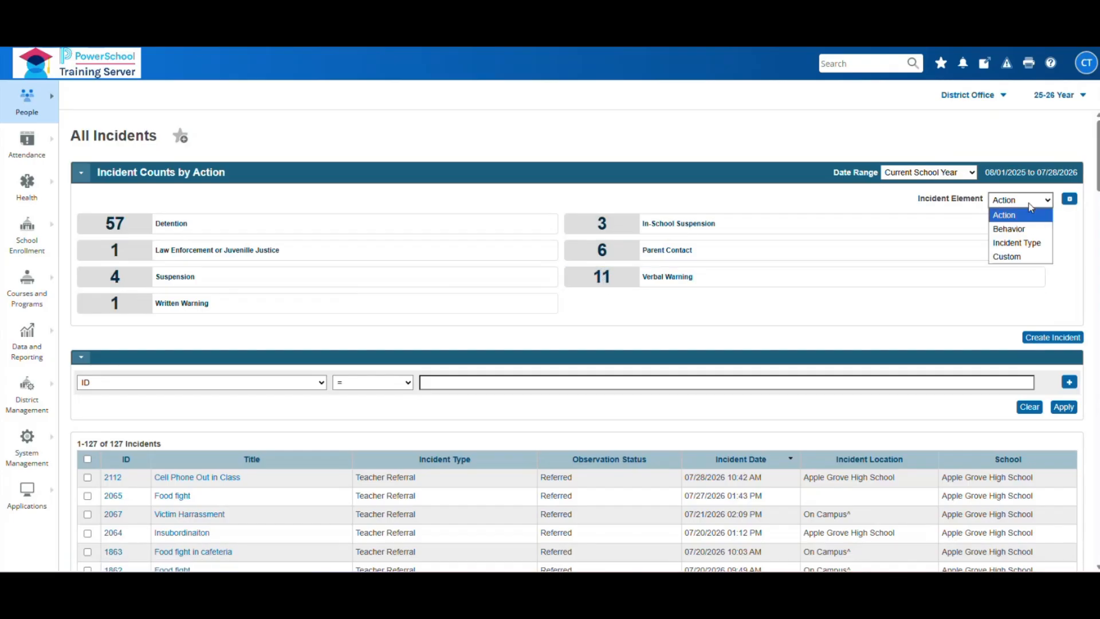
left_click(1031, 229)
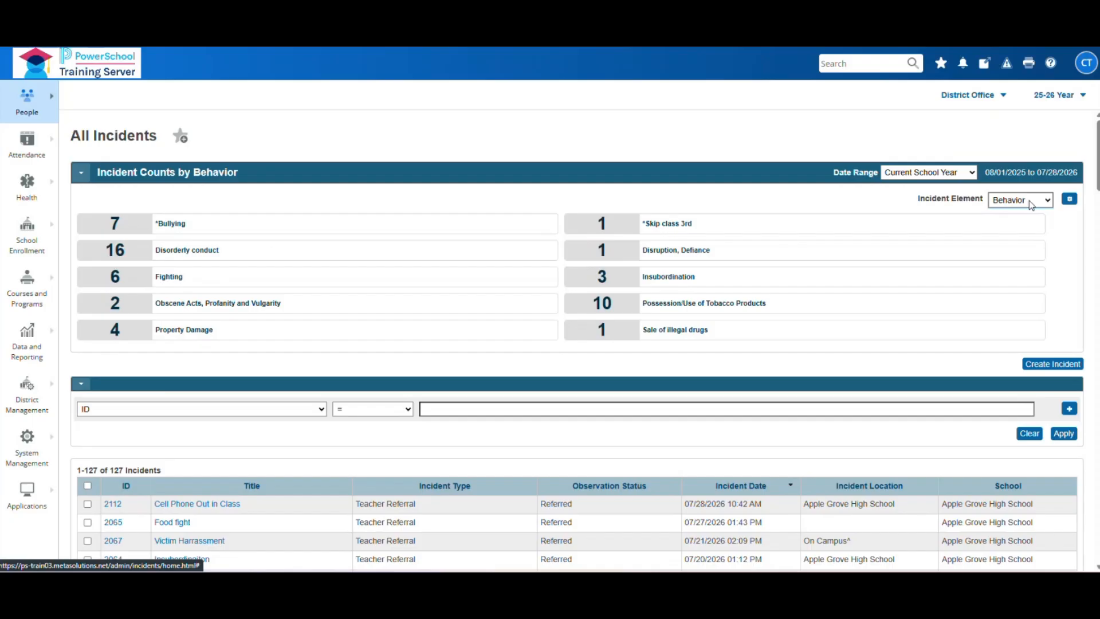
left_click(1046, 198)
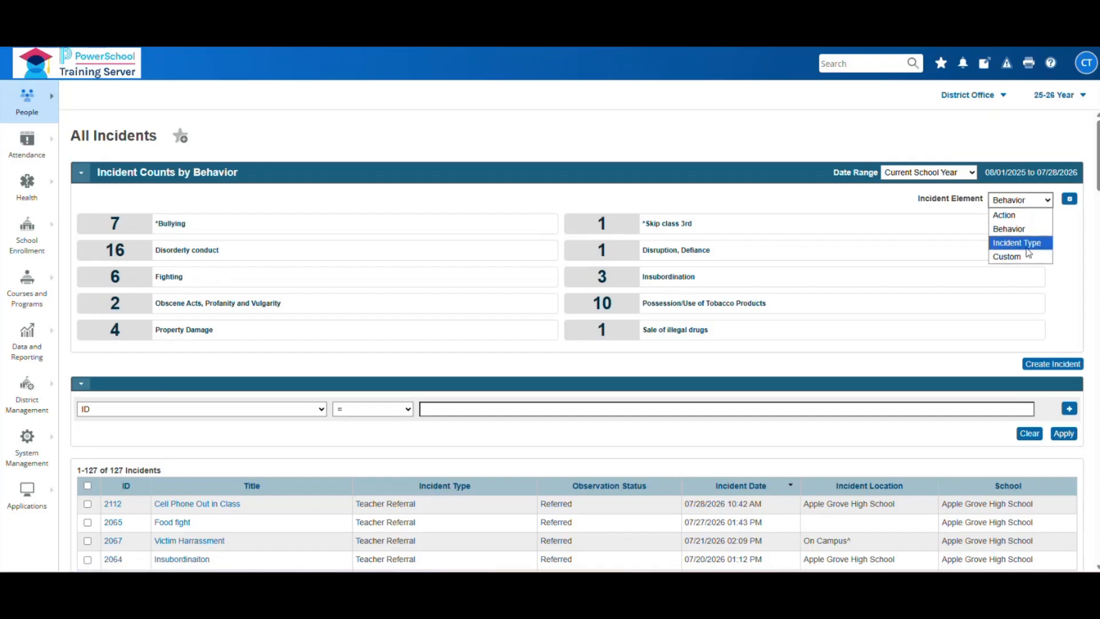
left_click(1027, 243)
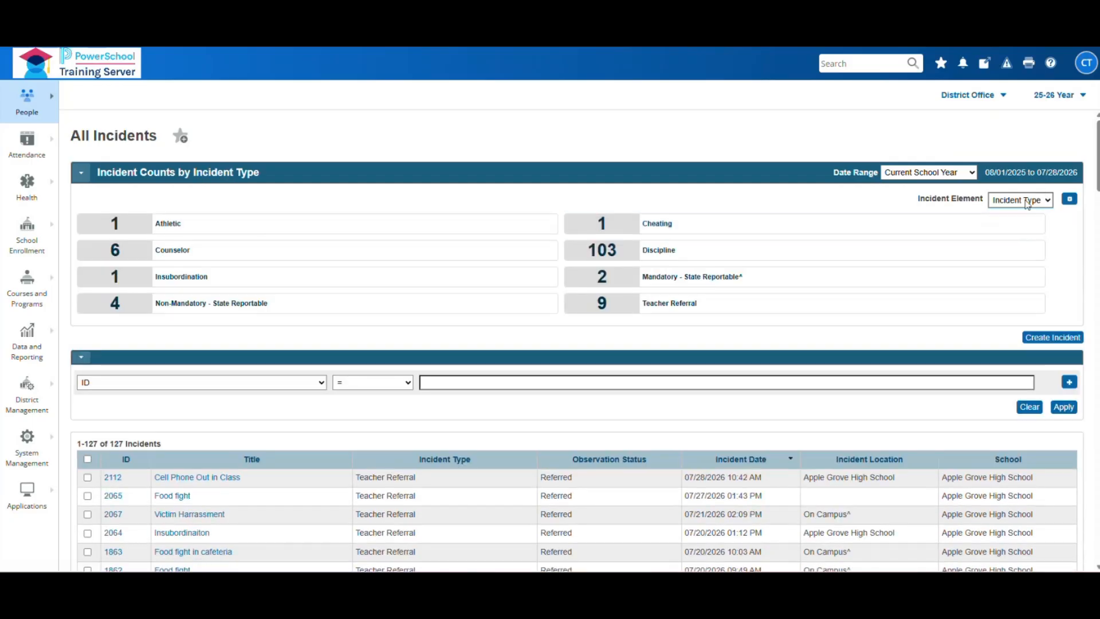
left_click(1027, 204)
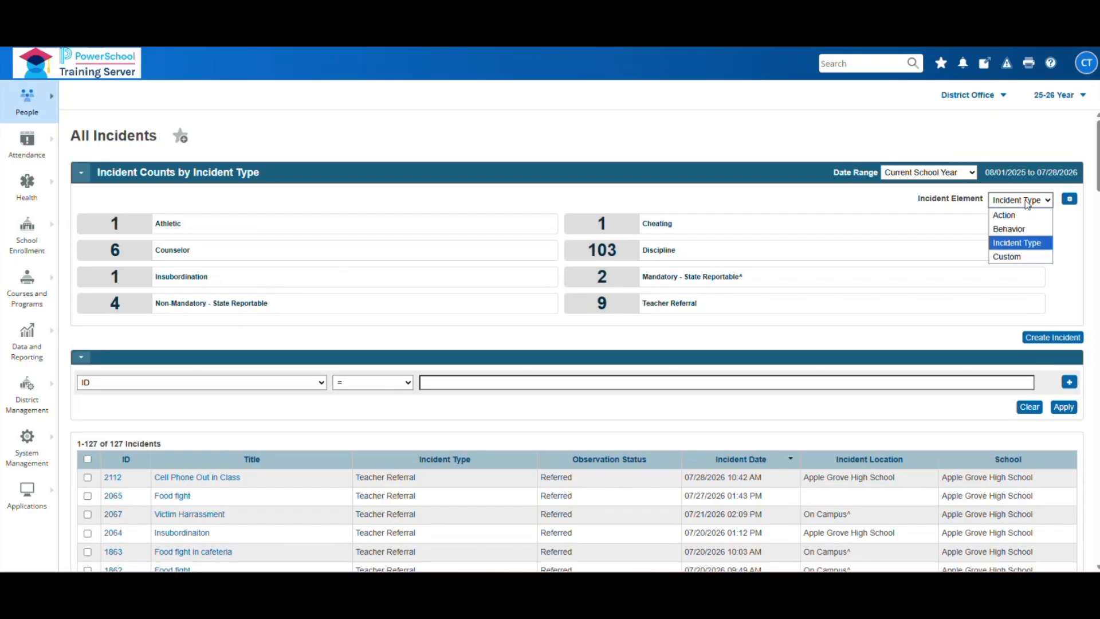
left_click(1018, 257)
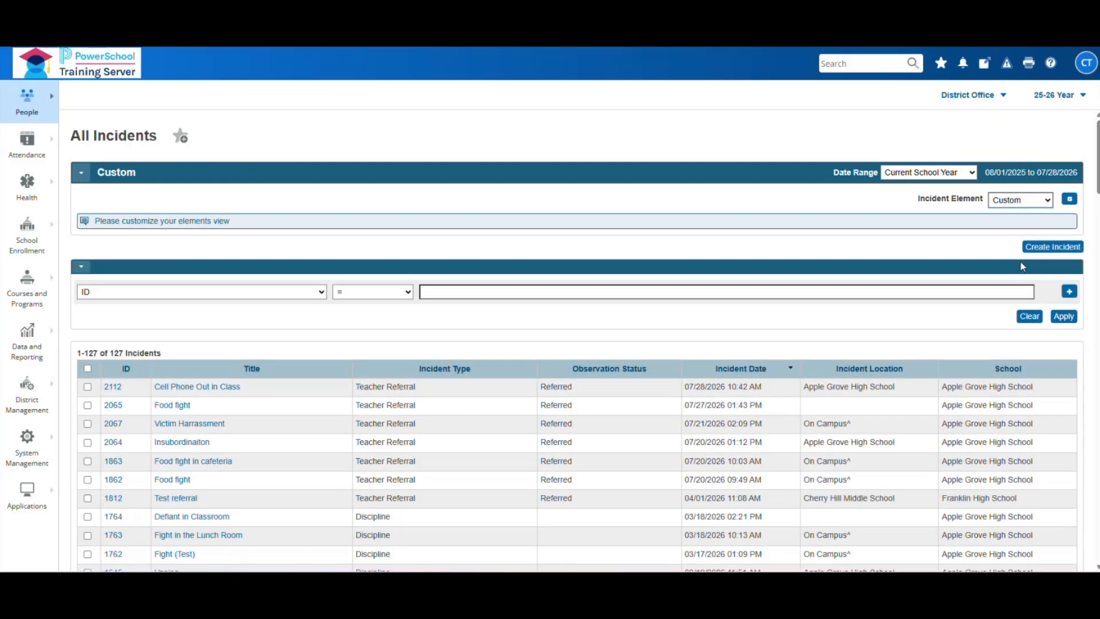
left_click(1069, 198)
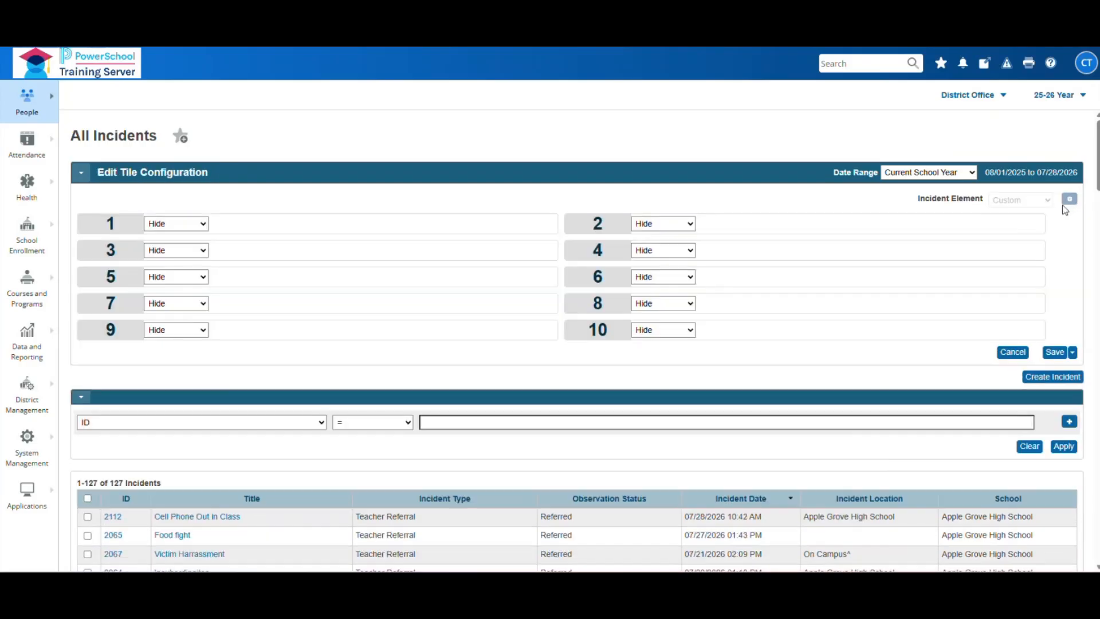
left_click(203, 228)
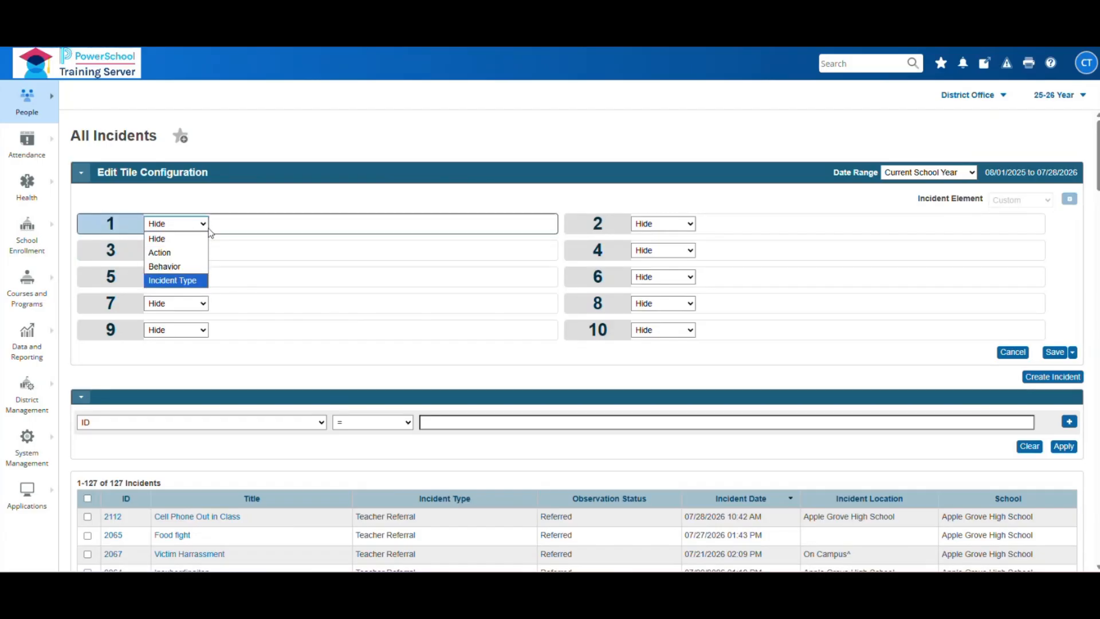
left_click(203, 224)
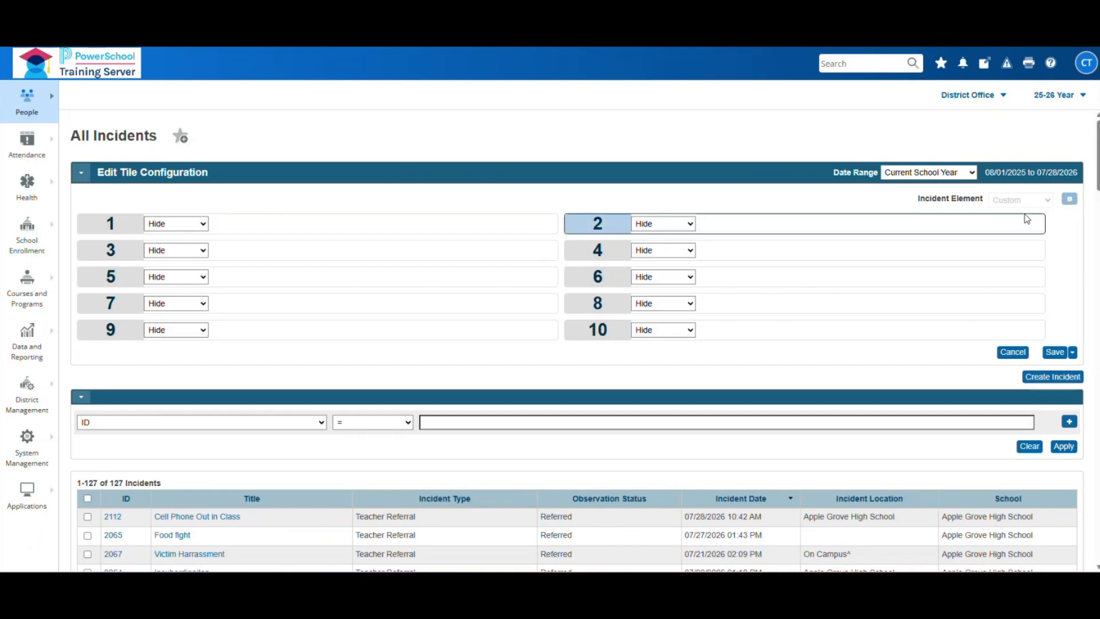
left_click(1013, 353)
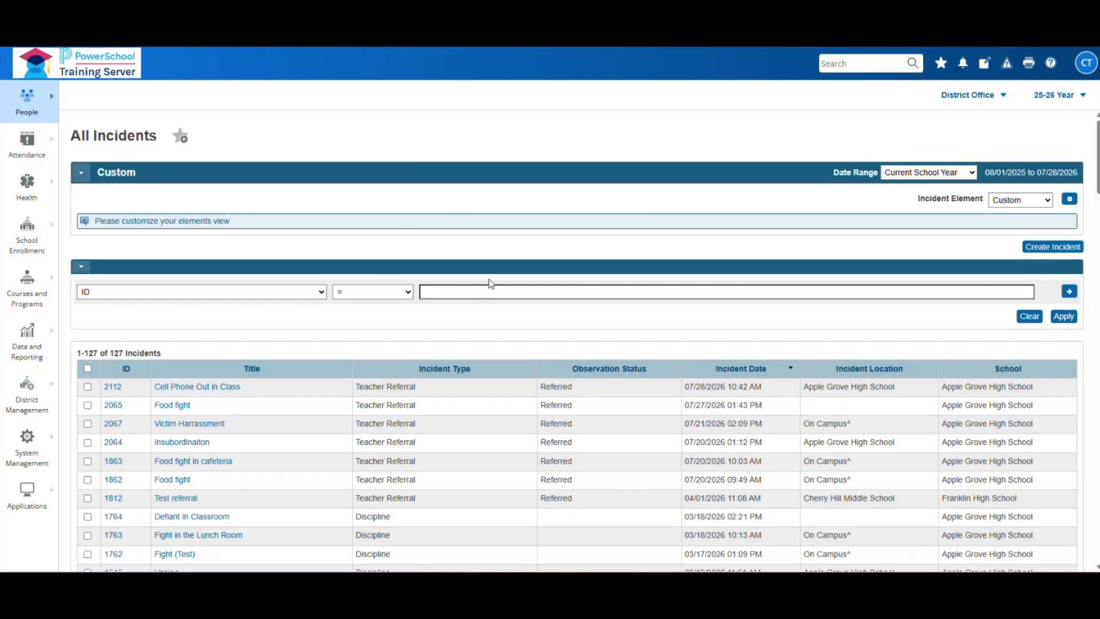
- Scroll through the incidents table, then list the fields for the filter, currently ID
scroll(587, 270, "down", 1)
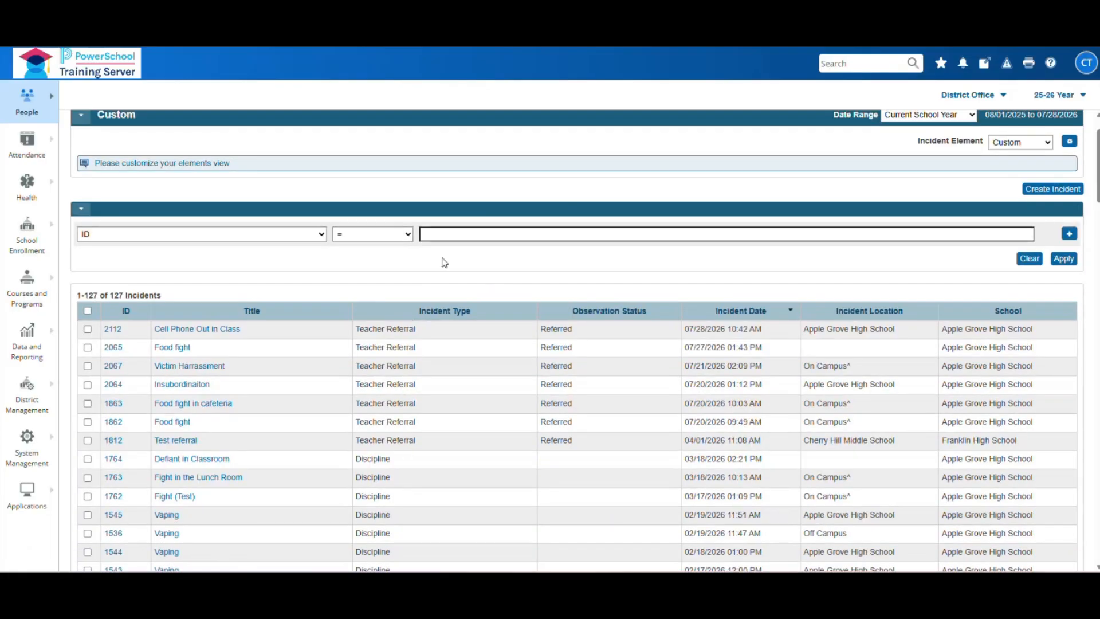
scroll(517, 295, "down", 20)
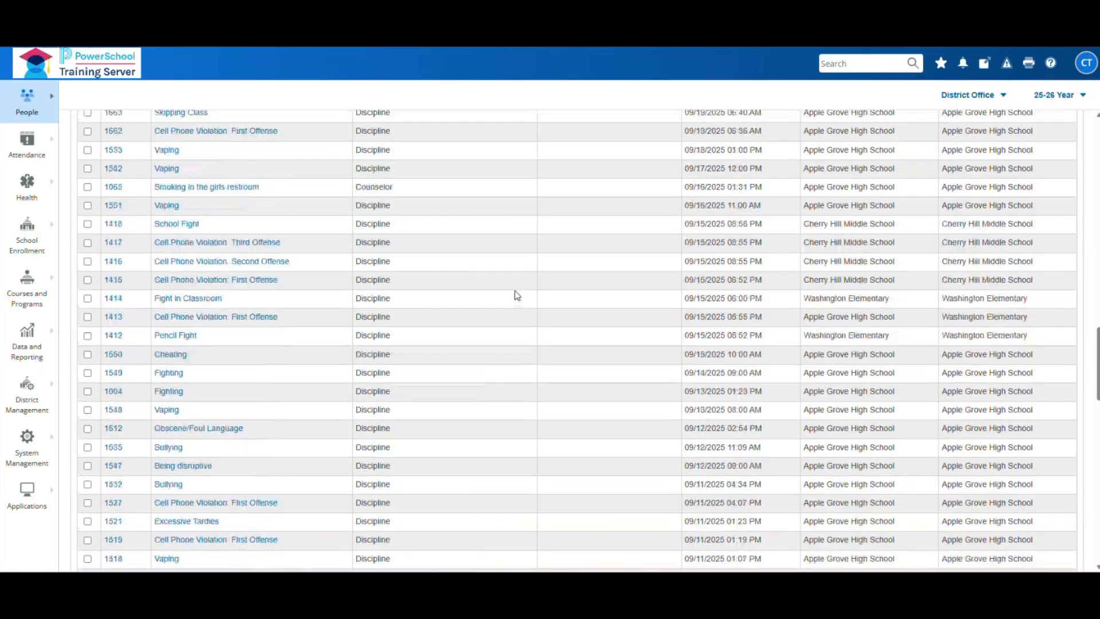
scroll(518, 295, "up", 20)
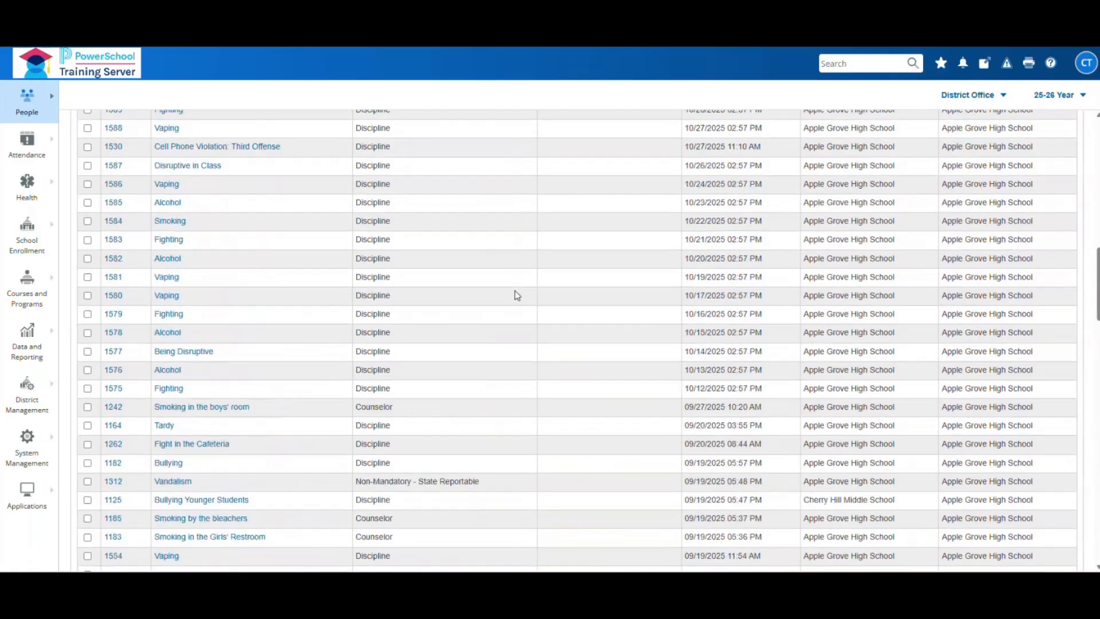
scroll(517, 295, "up", 5)
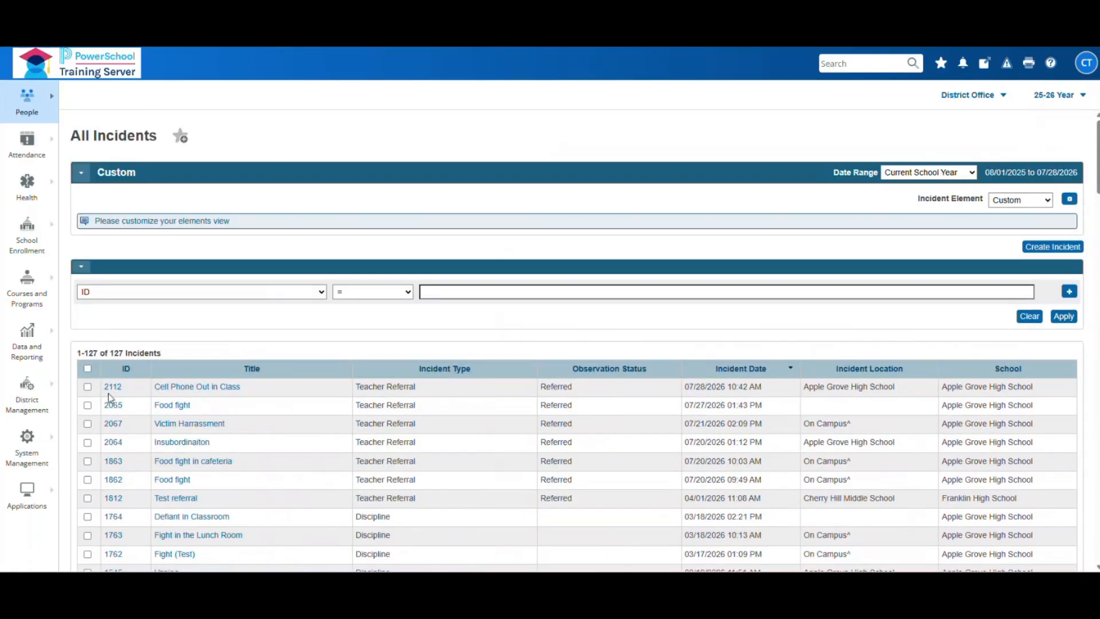
left_click(174, 294)
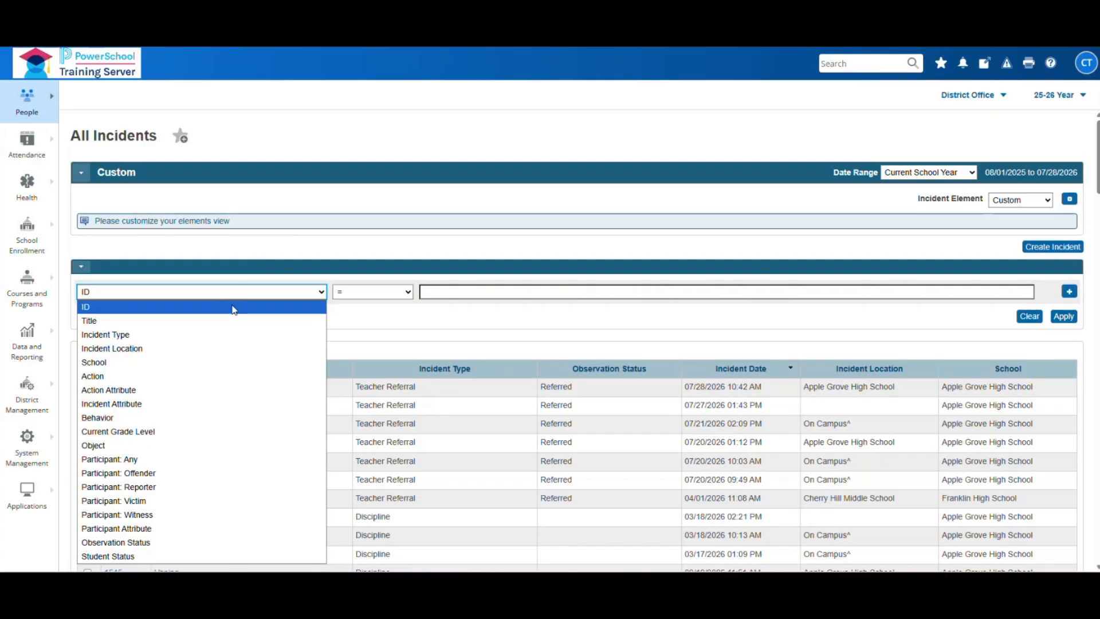
- Filter All Incidents to Observation Status Referred, leaving 7 incidents
left_click(115, 542)
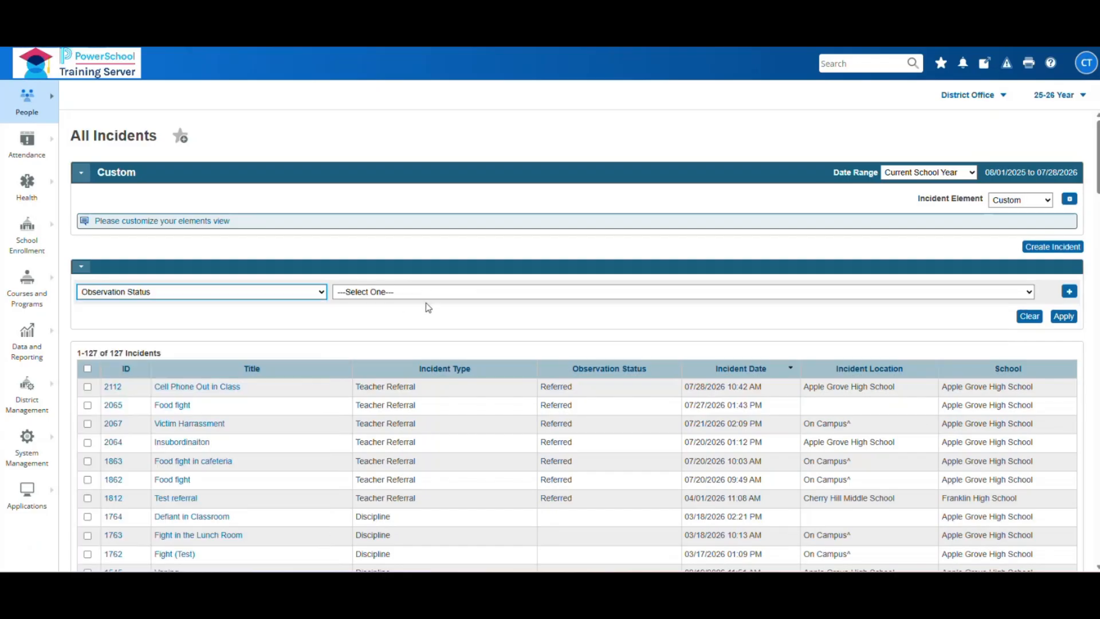
left_click(1028, 293)
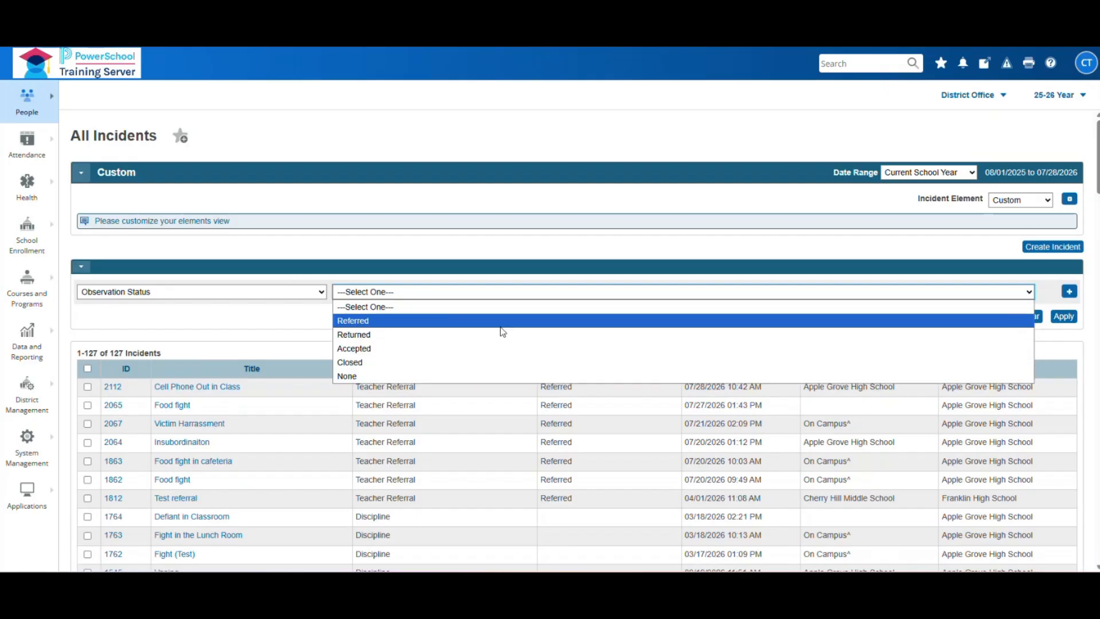
left_click(364, 322)
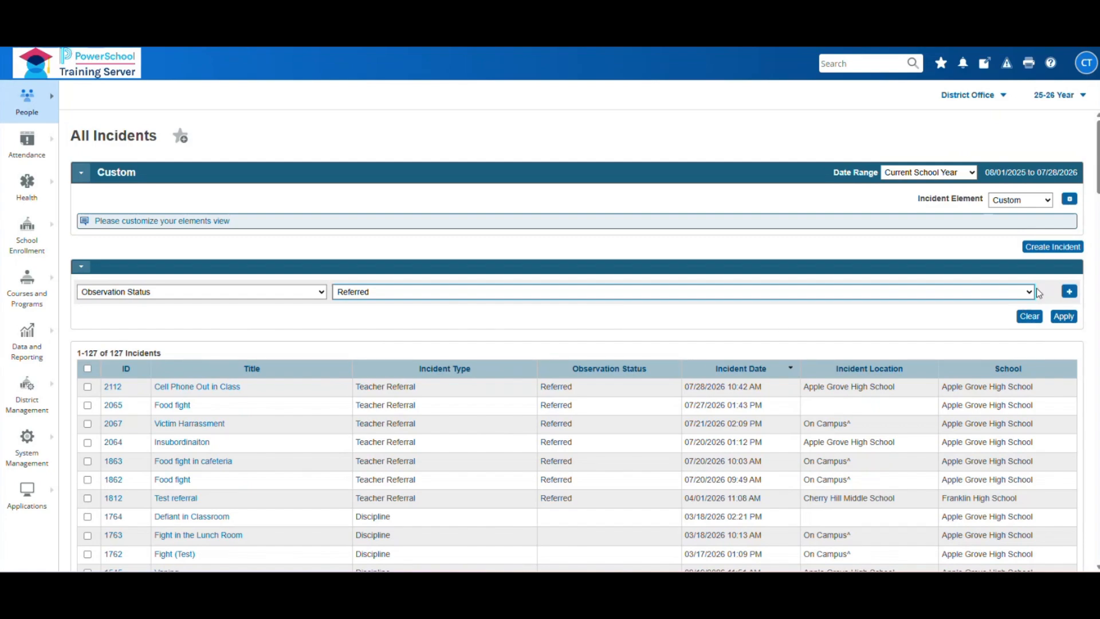
left_click(1063, 317)
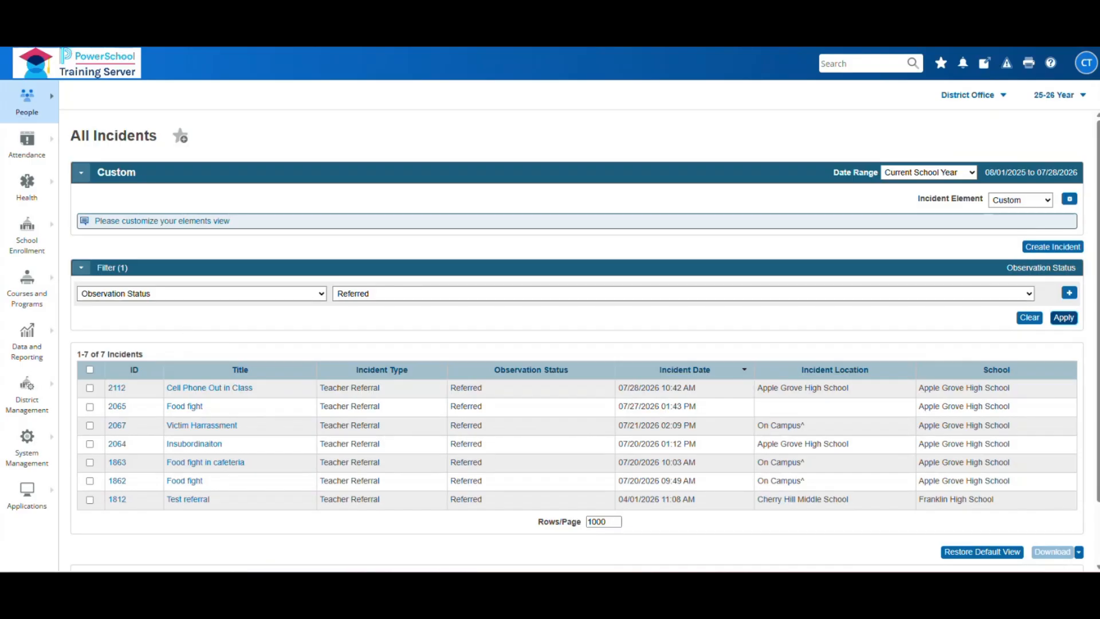
- Open the Cell Phone Out in Class incident (ID 2112) and review its description
left_click(193, 388)
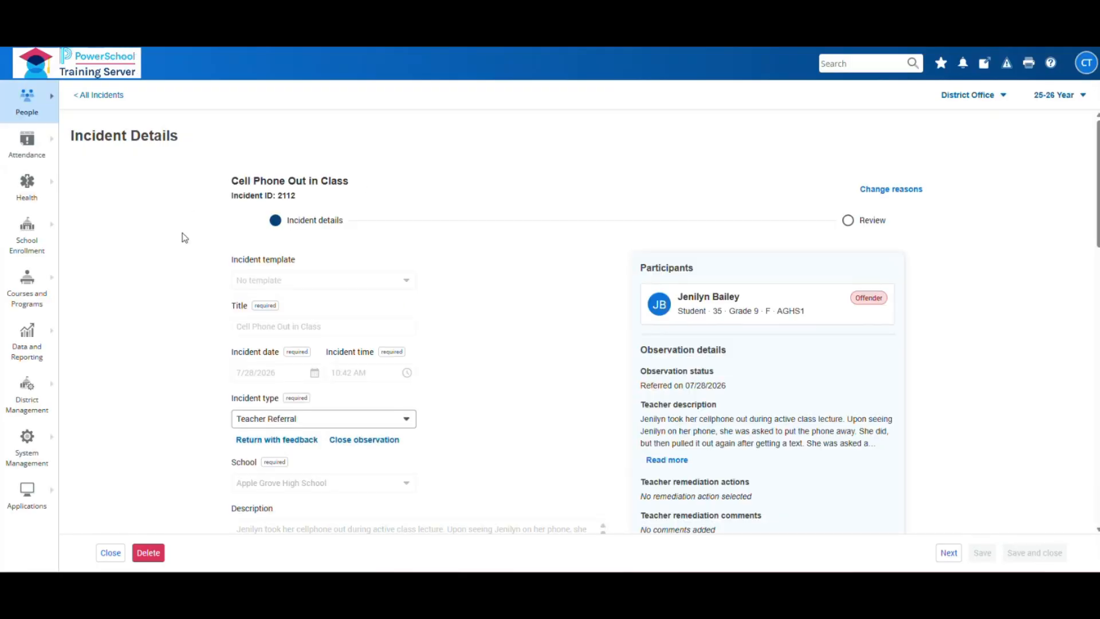
scroll(182, 238, "down", 1)
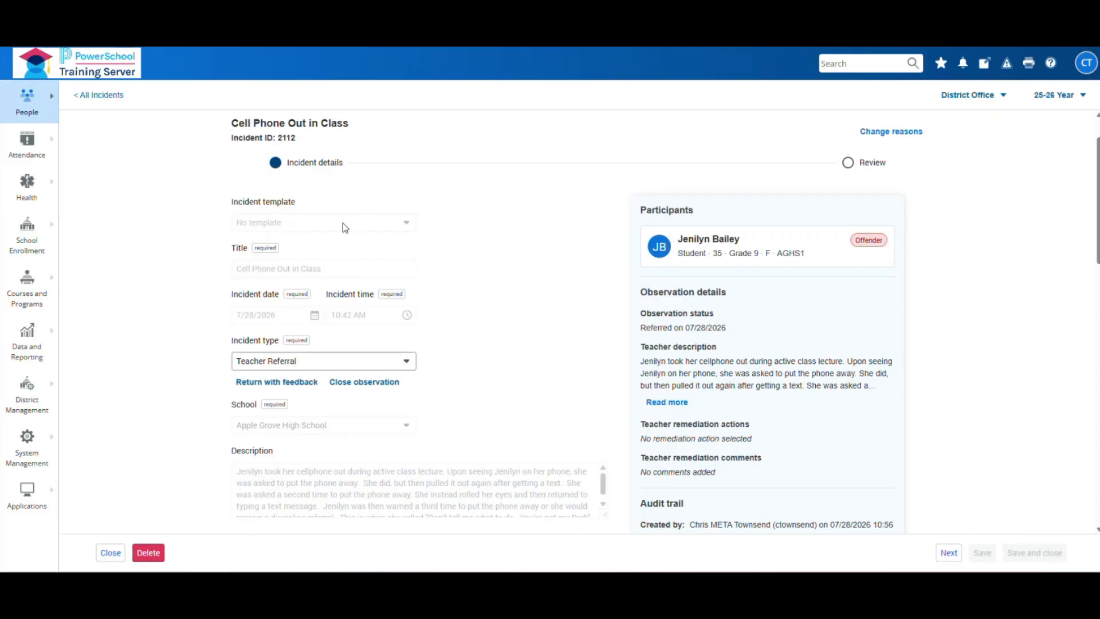
double_click(393, 502)
left_click_drag(394, 502, 395, 483)
left_click(467, 256)
scroll(483, 282, "down", 3)
scroll(483, 369, "up", 3)
scroll(481, 277, "down", 1)
scroll(496, 248, "up", 1)
scroll(489, 263, "down", 3)
scroll(490, 366, "down", 2)
scroll(490, 371, "up", 2)
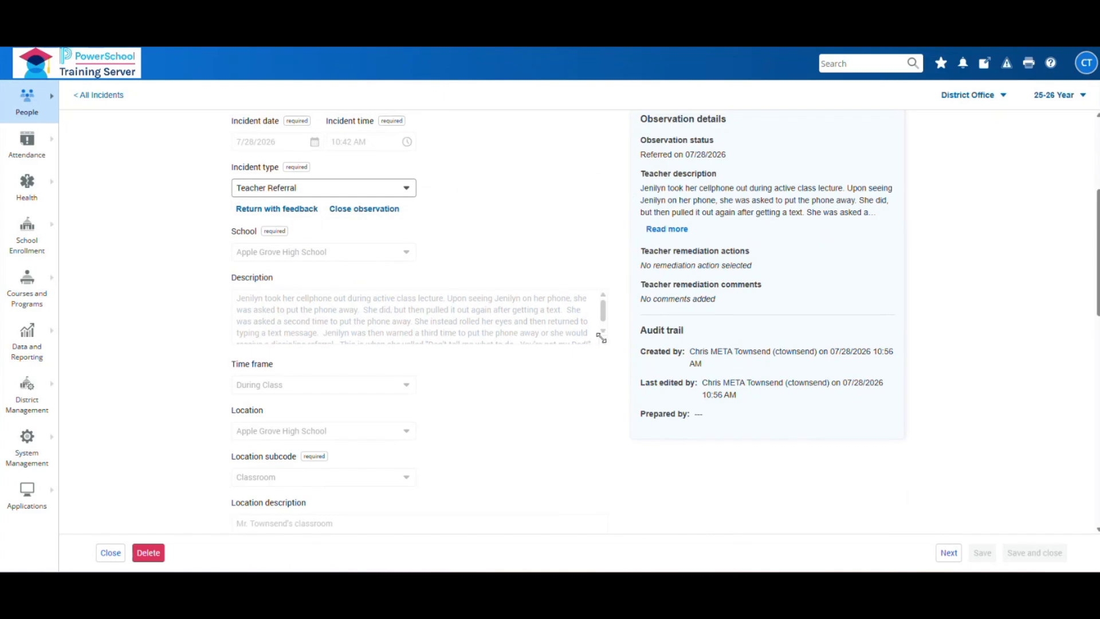
- Enlarge the Description box so its full text is visible
left_click_drag(604, 342, 601, 391)
scroll(515, 403, "up", 3)
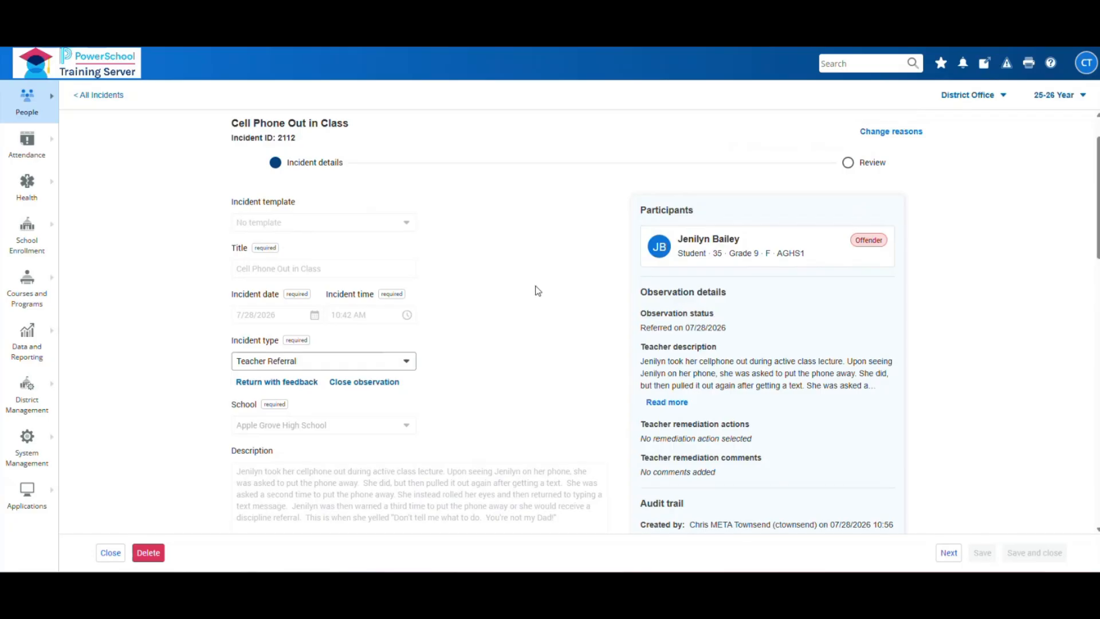
scroll(308, 416, "down", 6)
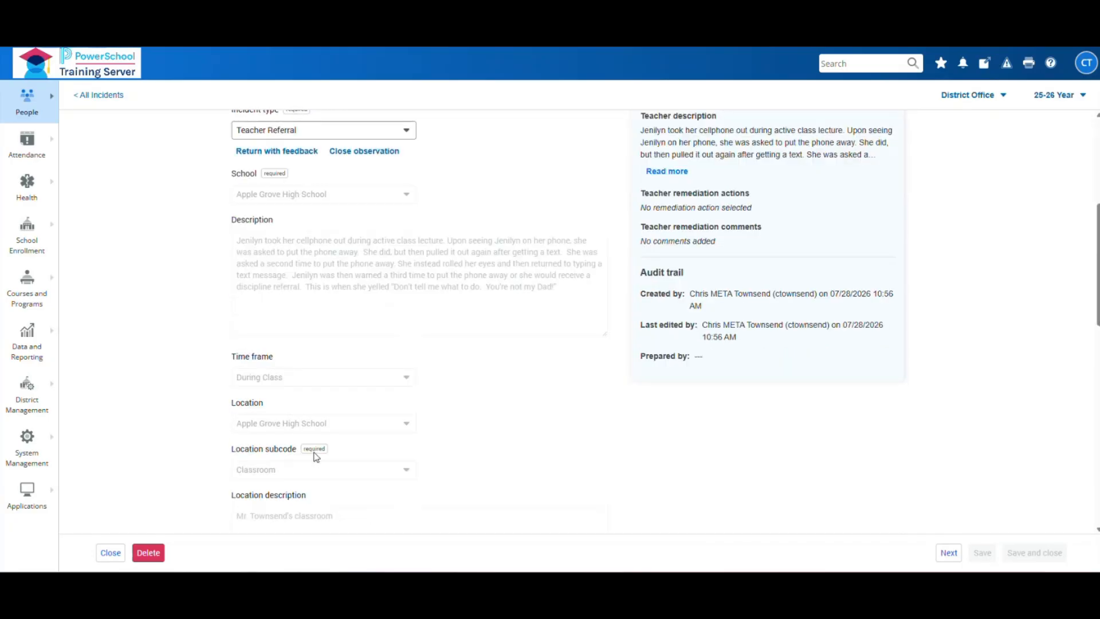
scroll(497, 314, "up", 4)
scroll(720, 236, "up", 2)
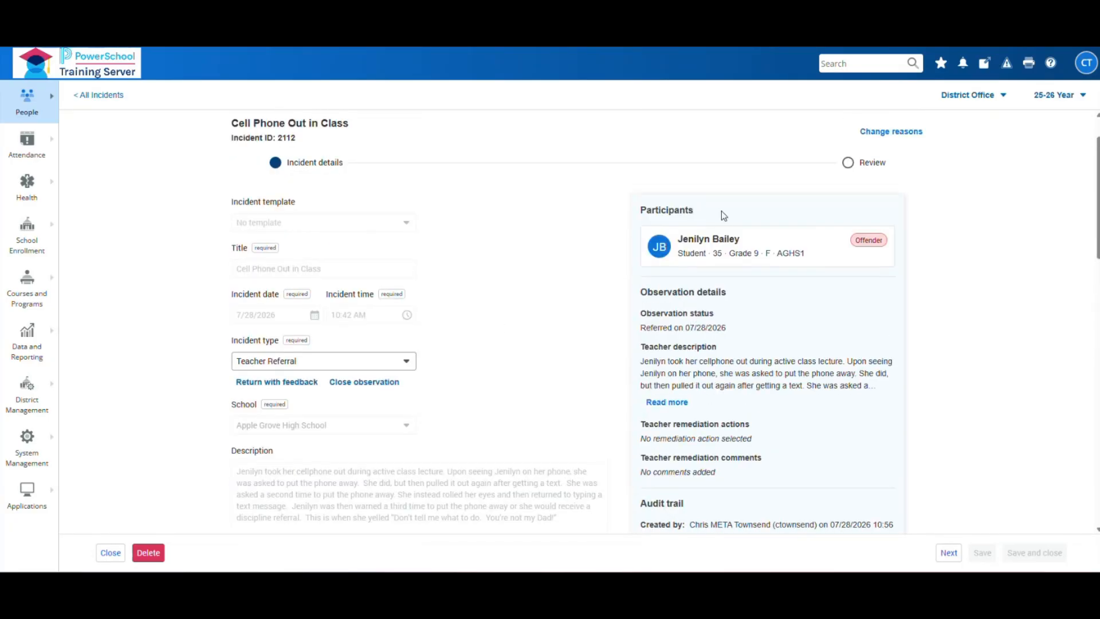
scroll(691, 313, "down", 1)
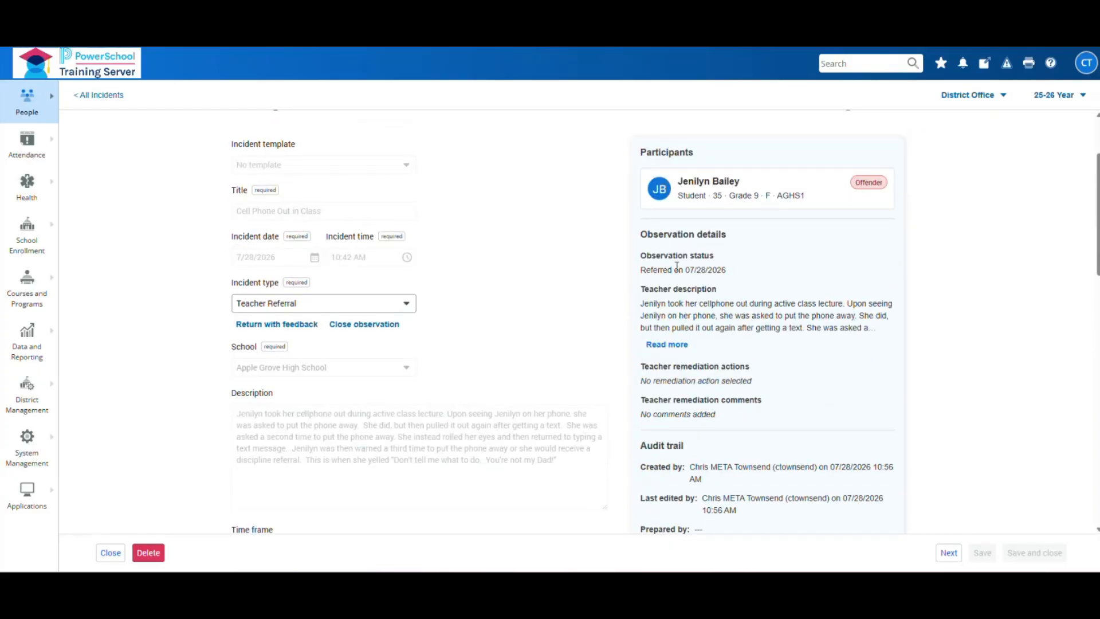
- Expand the full teacher description and note that no remediation action exists
left_click(667, 345)
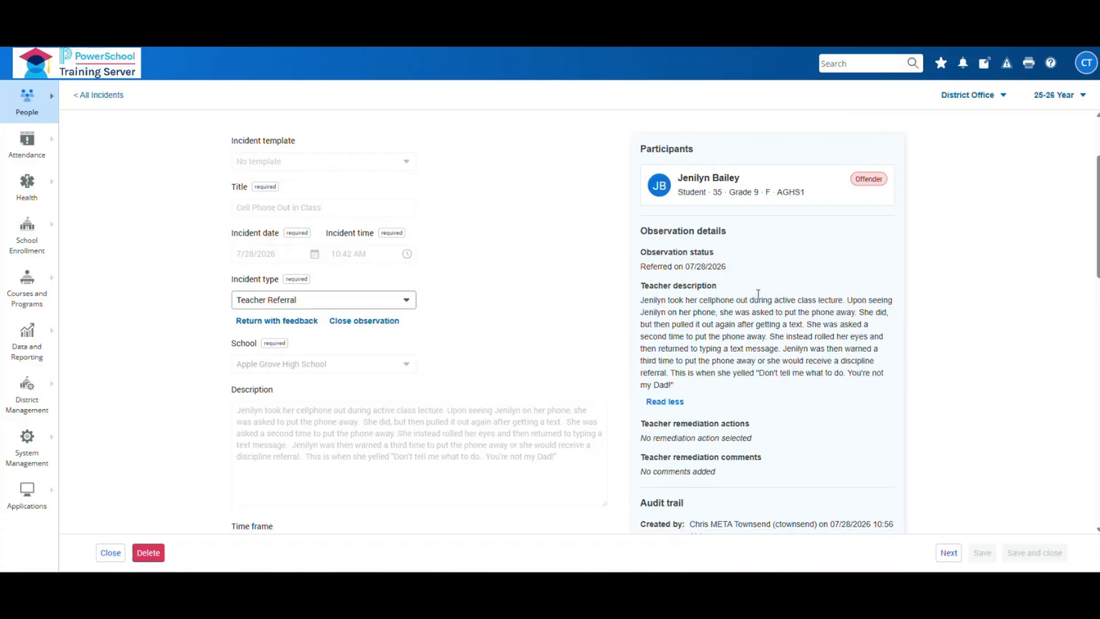
scroll(718, 380, "down", 1)
scroll(718, 380, "down", 2)
scroll(718, 379, "up", 2)
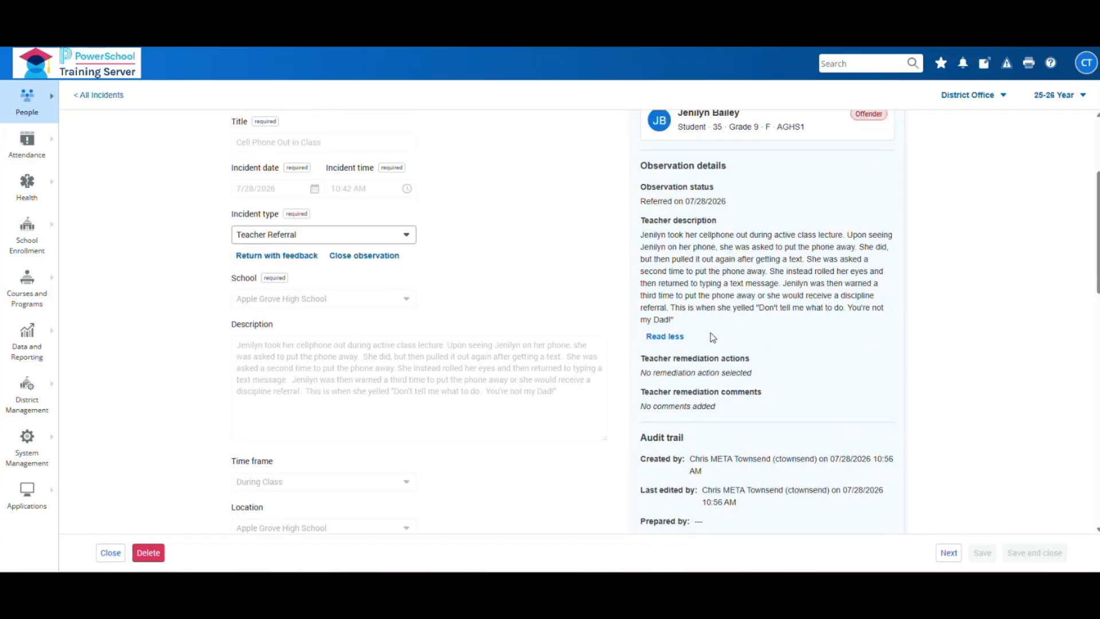
scroll(728, 357, "up", 1)
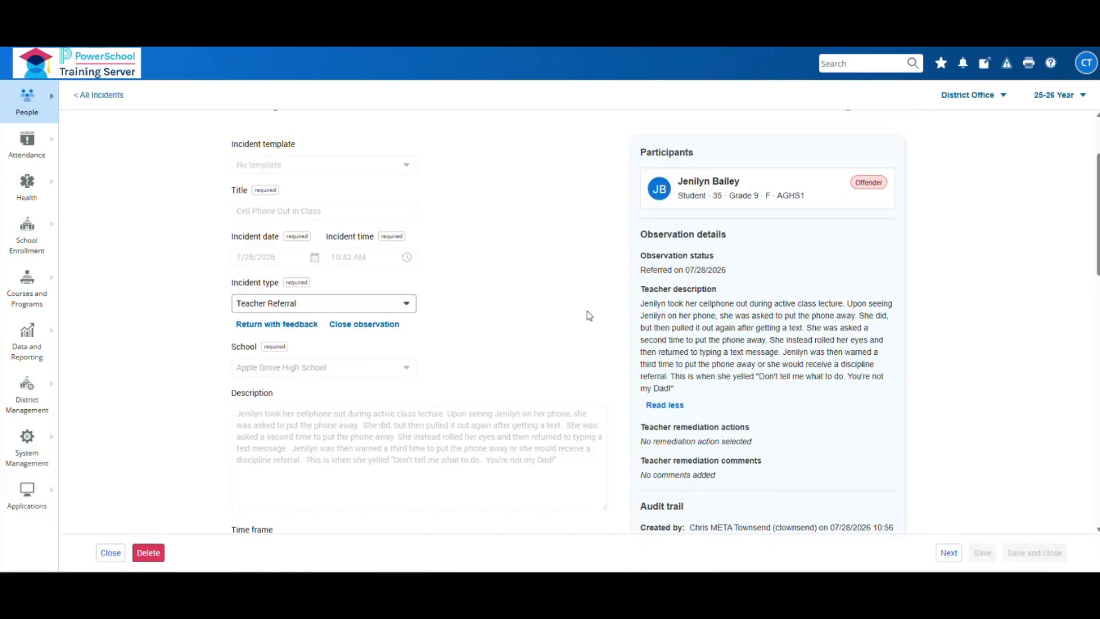
scroll(589, 315, "down", 1)
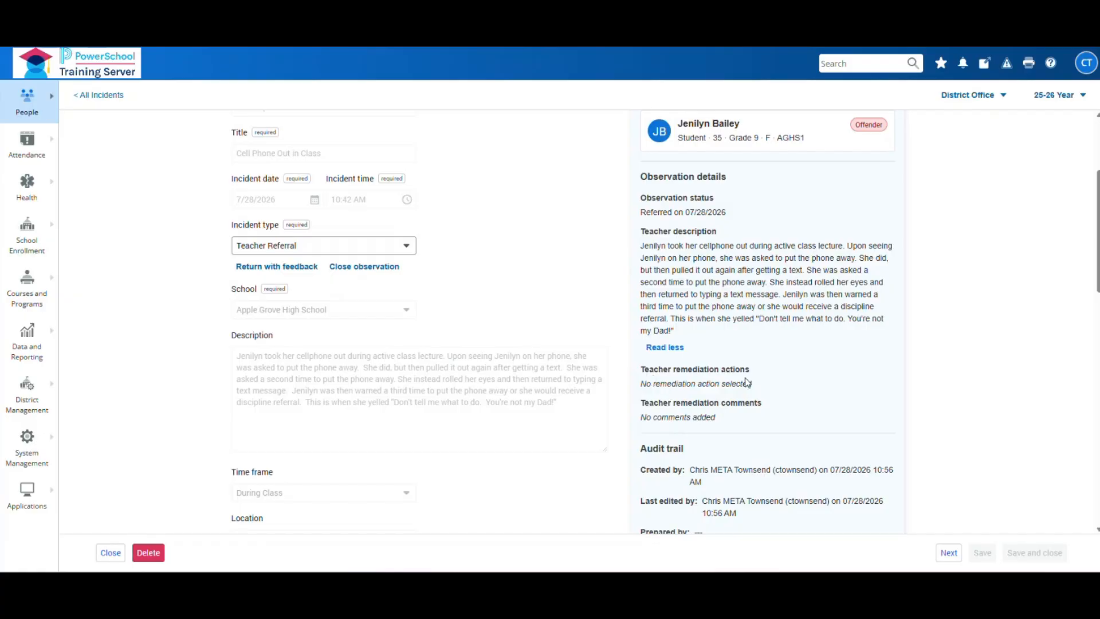
left_click_drag(752, 383, 643, 392)
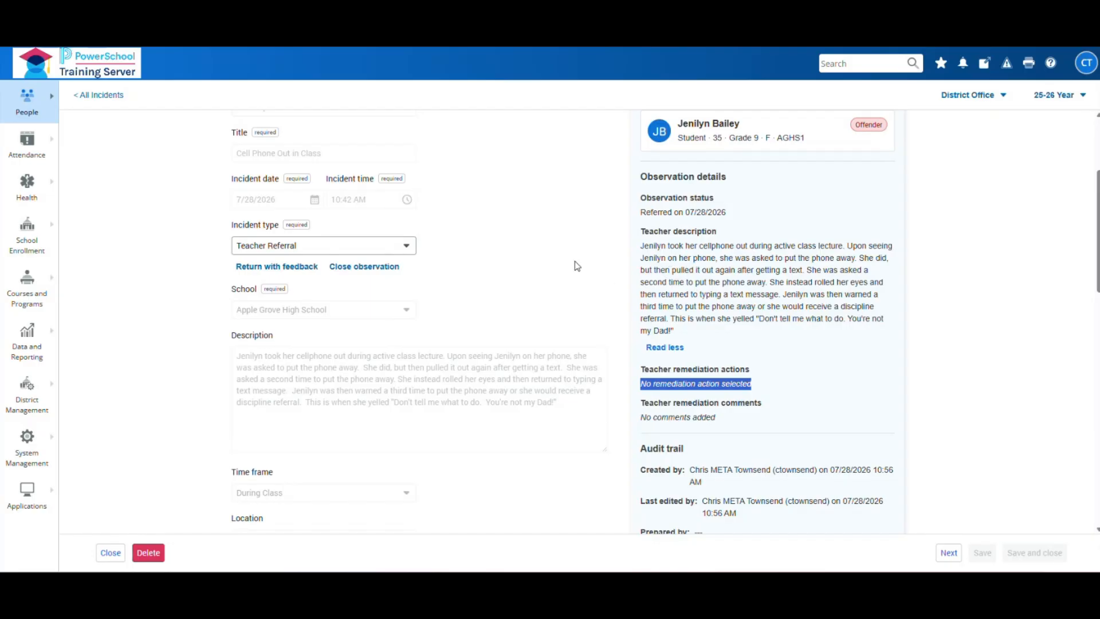
left_click(548, 267)
scroll(550, 252, "up", 1)
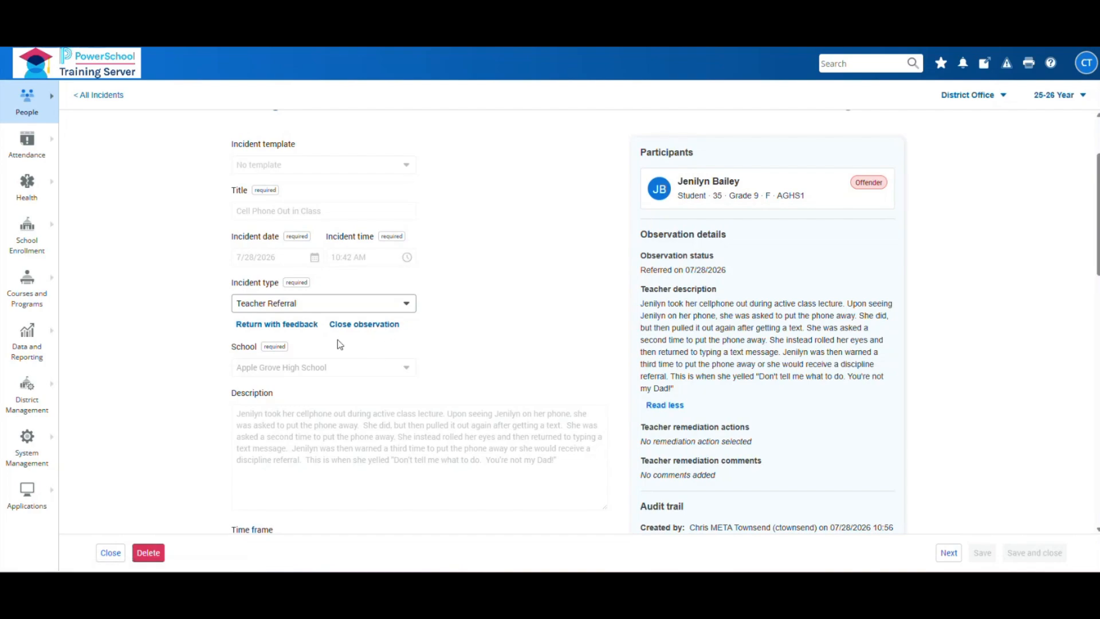
- Return the referral with the feedback 'Please complete Teacher Remediation actions.'
left_click(261, 327)
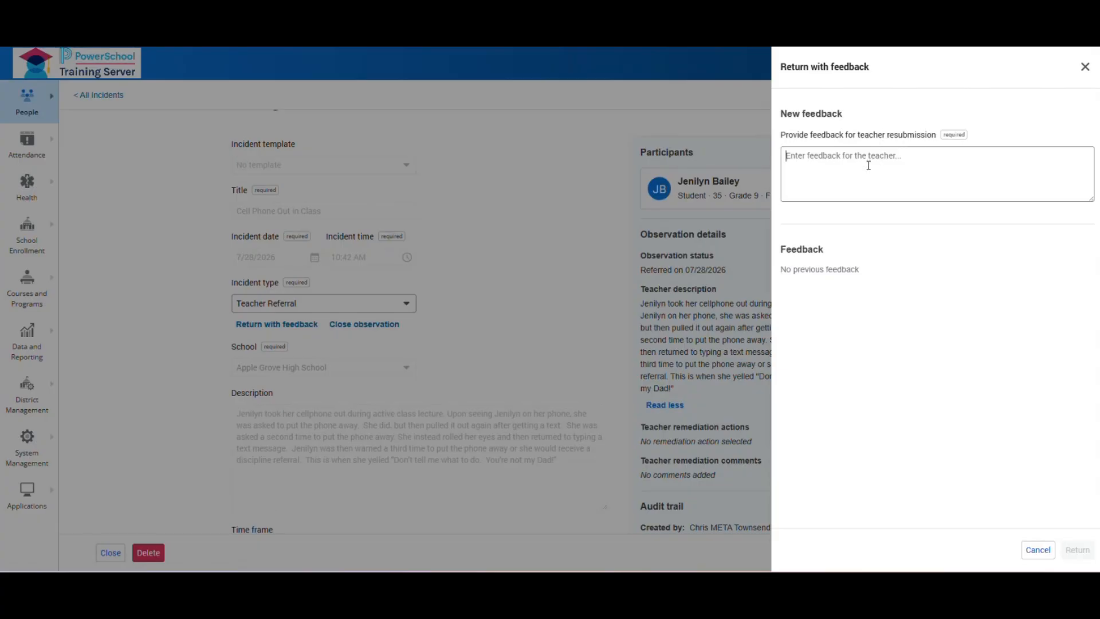
type("Please complete Teacher Remediation actions.")
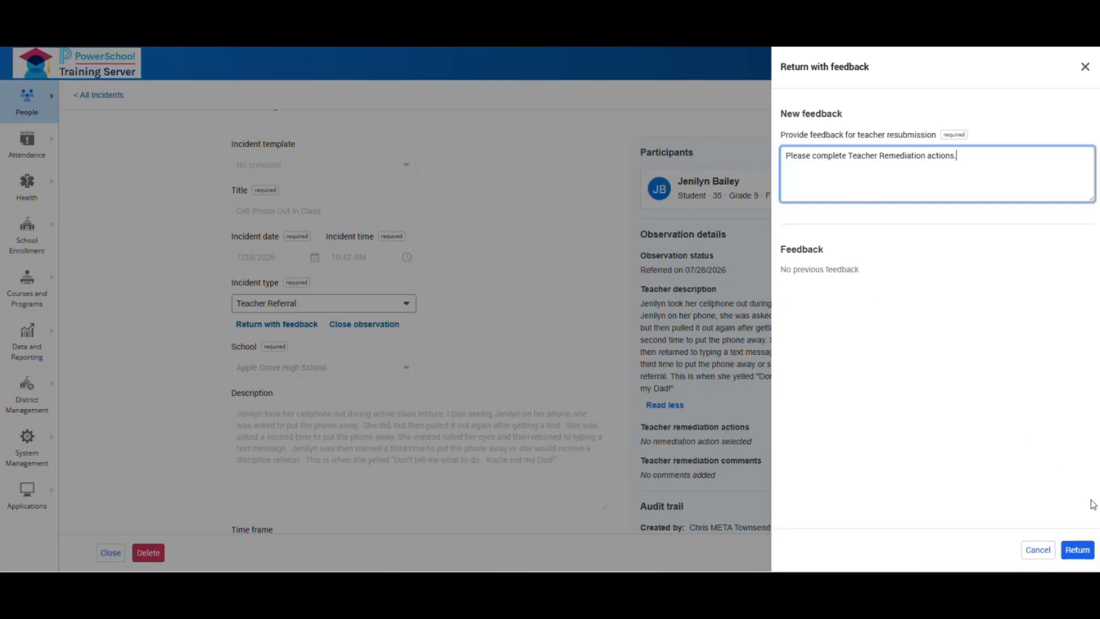
left_click(1077, 550)
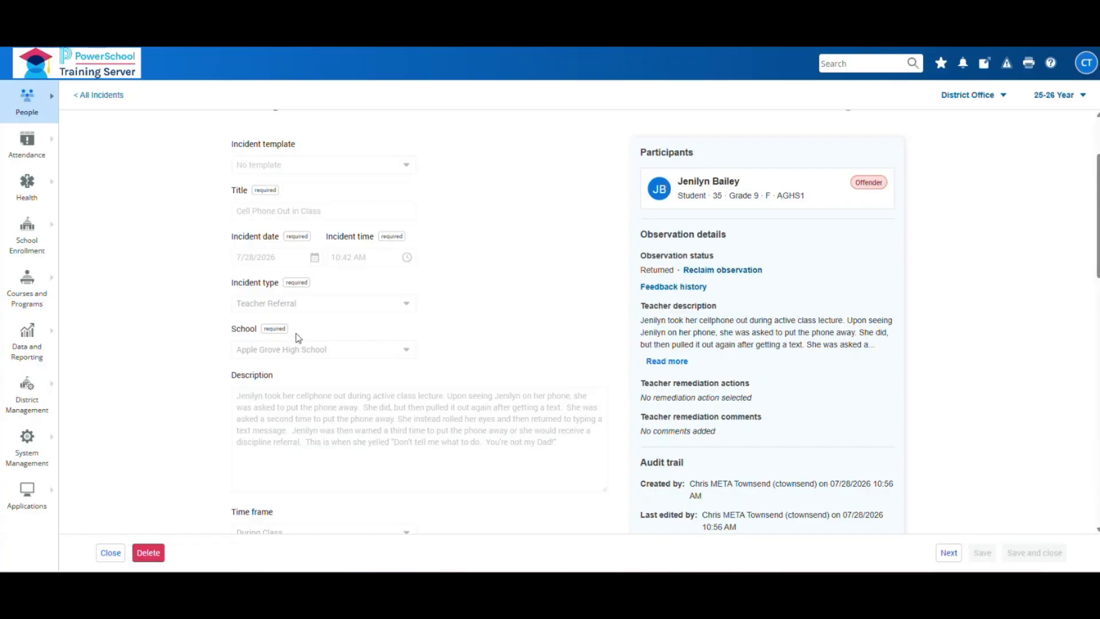
- Reclaim the returned observation with the comment 'Forgot to say please'
left_click(694, 270)
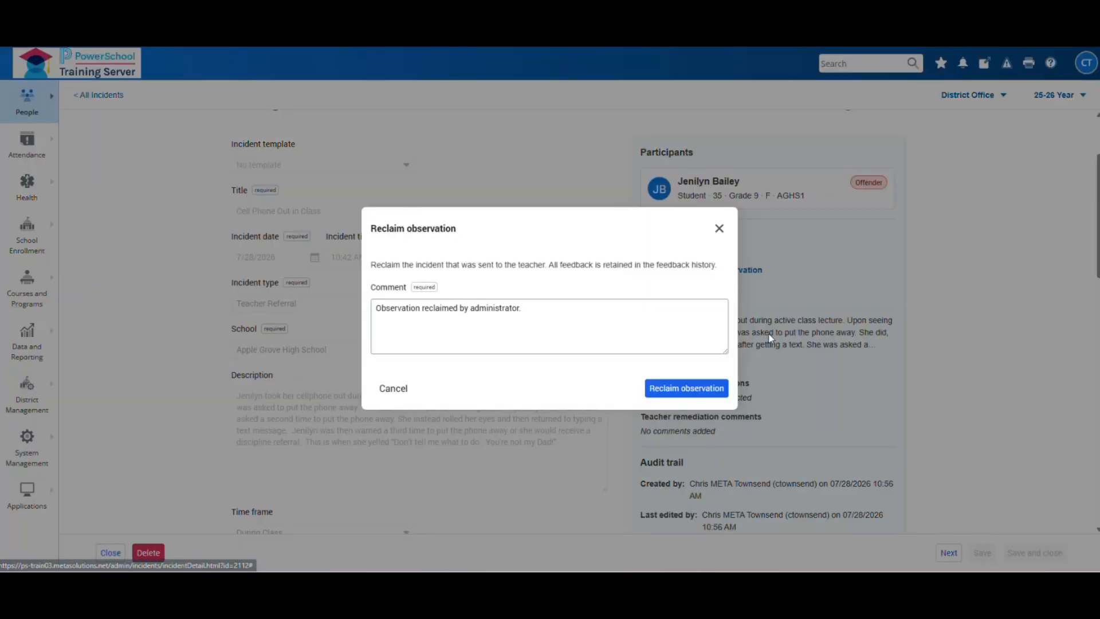
left_click(556, 316)
key("Return")
type("For")
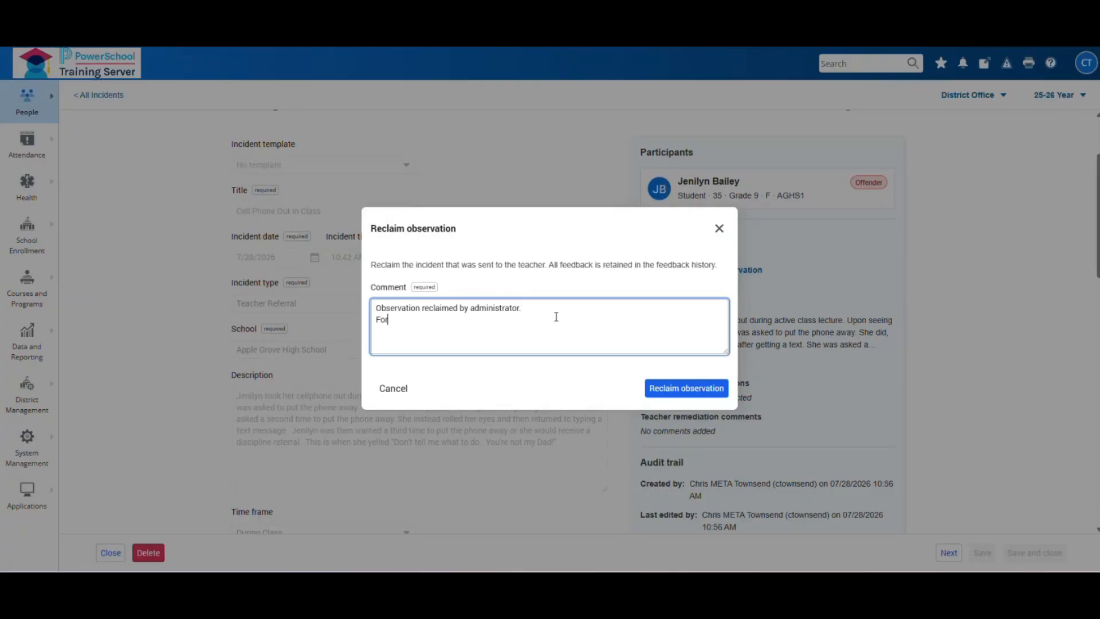
type("got to say please")
left_click(691, 387)
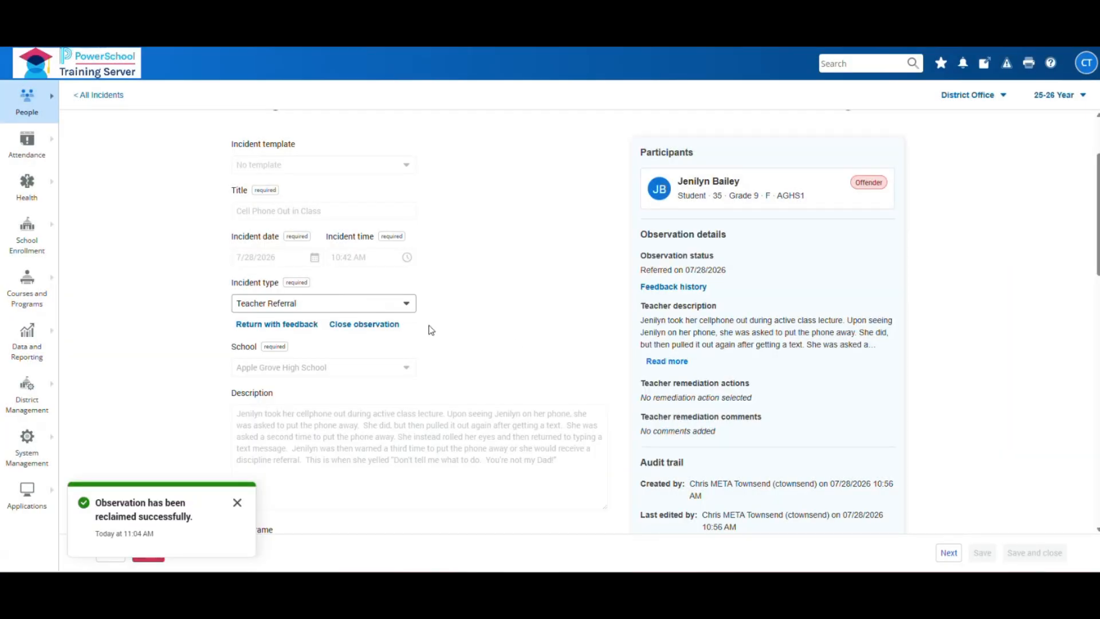
- Check the feedback history, then return the observation with the feedback 'Please.'
left_click(653, 287)
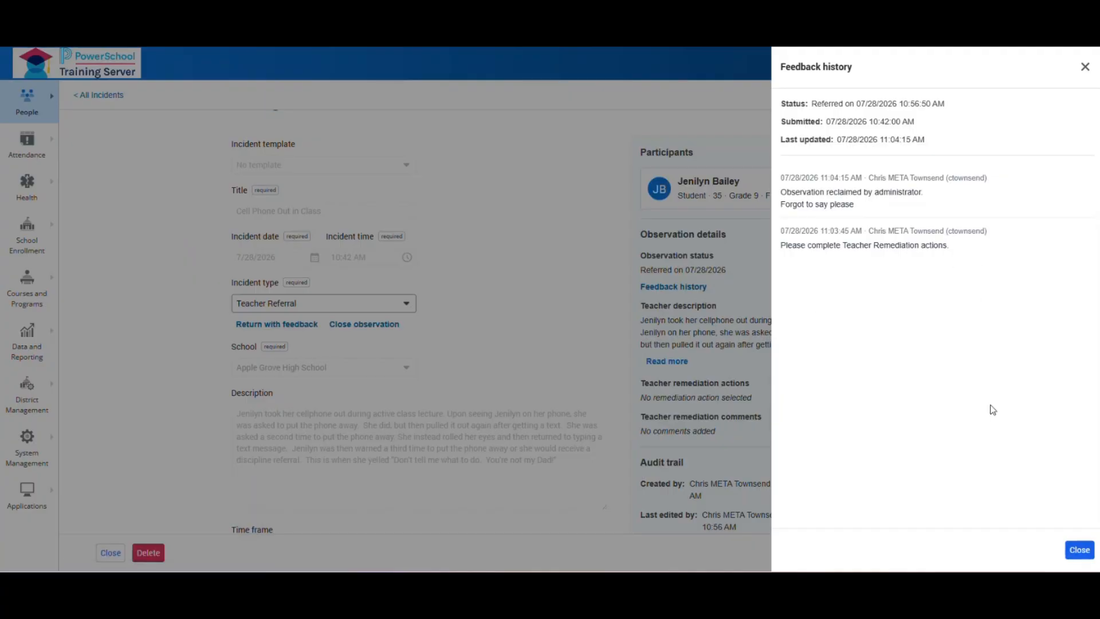
left_click(1079, 550)
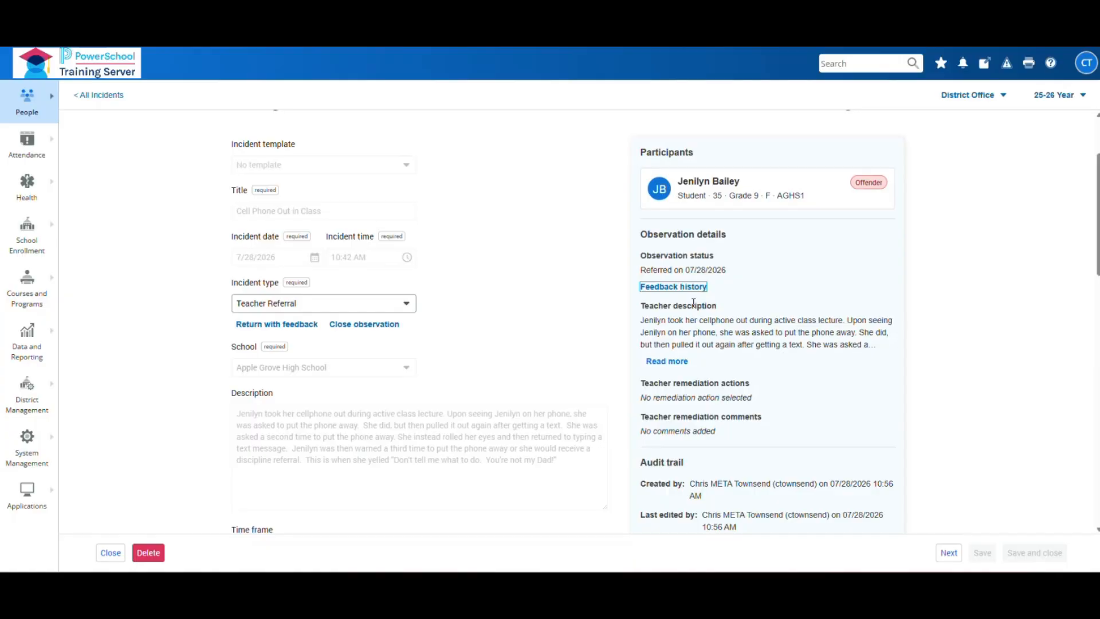
left_click(285, 325)
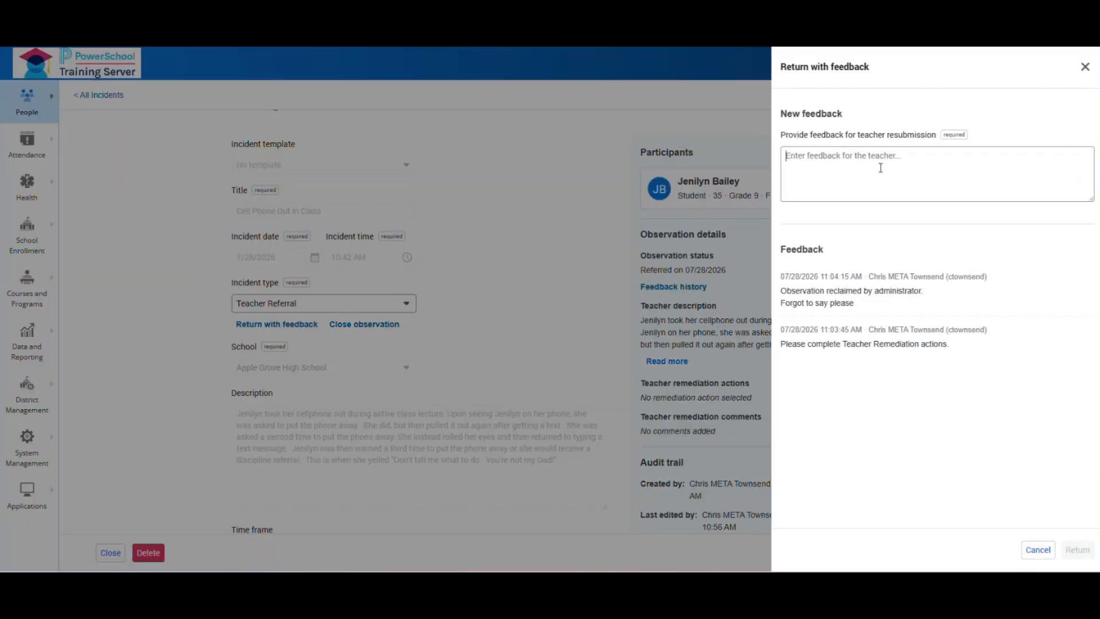
type("Please")
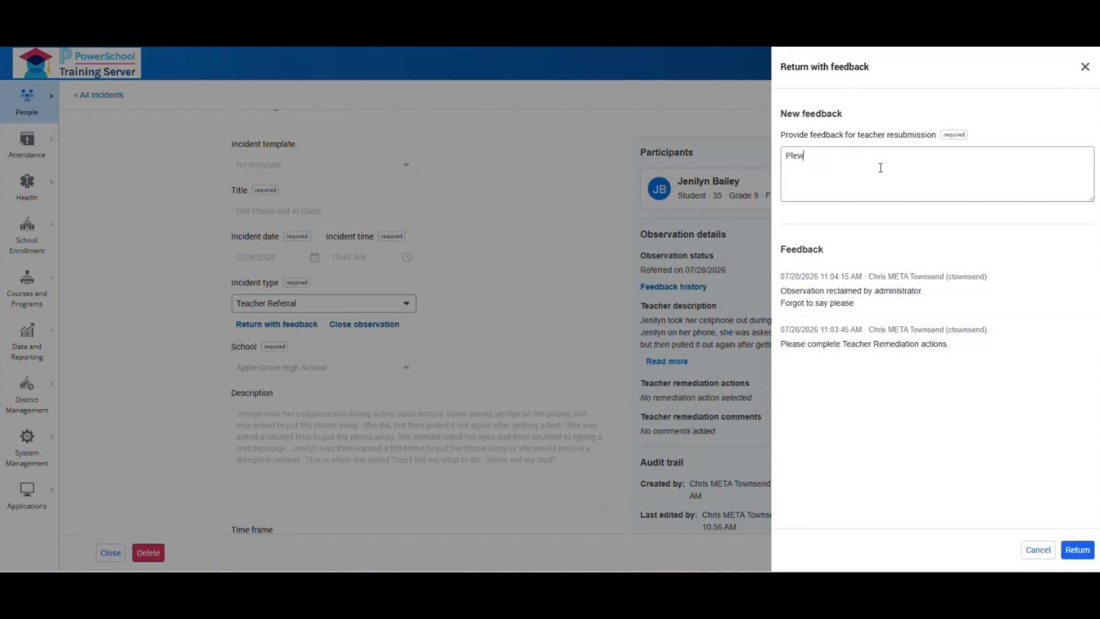
type(".")
left_click(1083, 559)
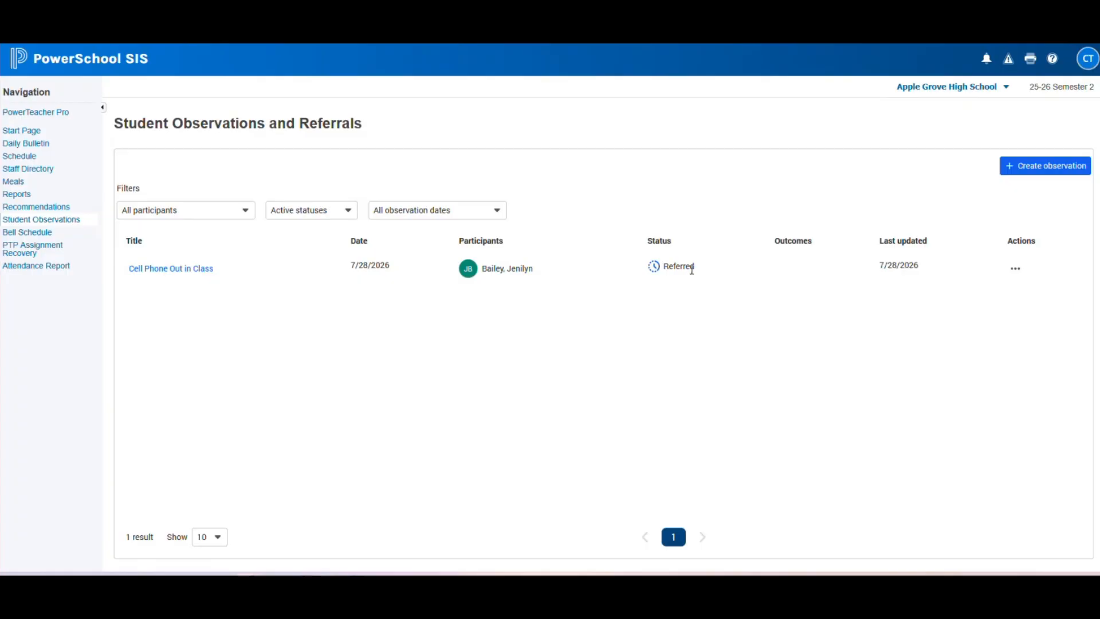
- Reload the observations list and show actions for the Cell Phone Out in Class row
key("F5")
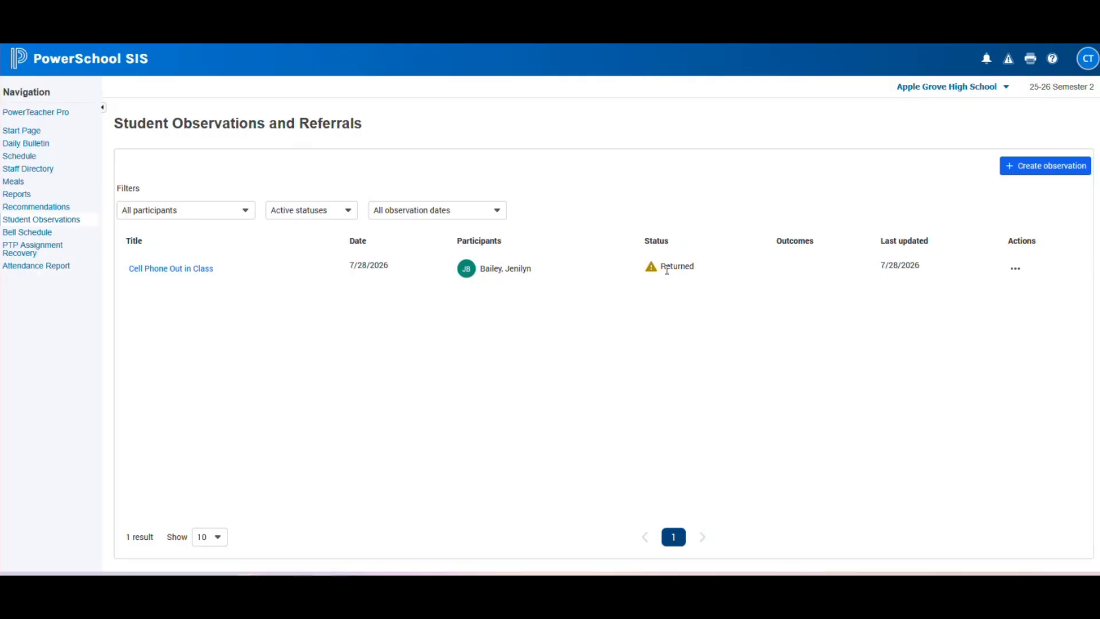
left_click(1015, 271)
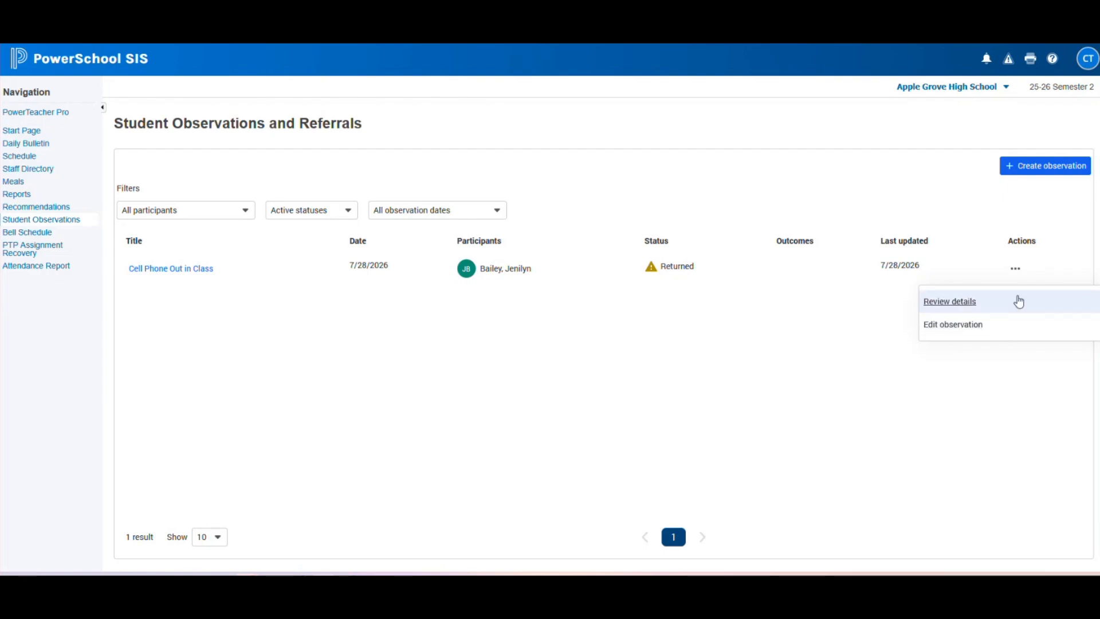
left_click(951, 304)
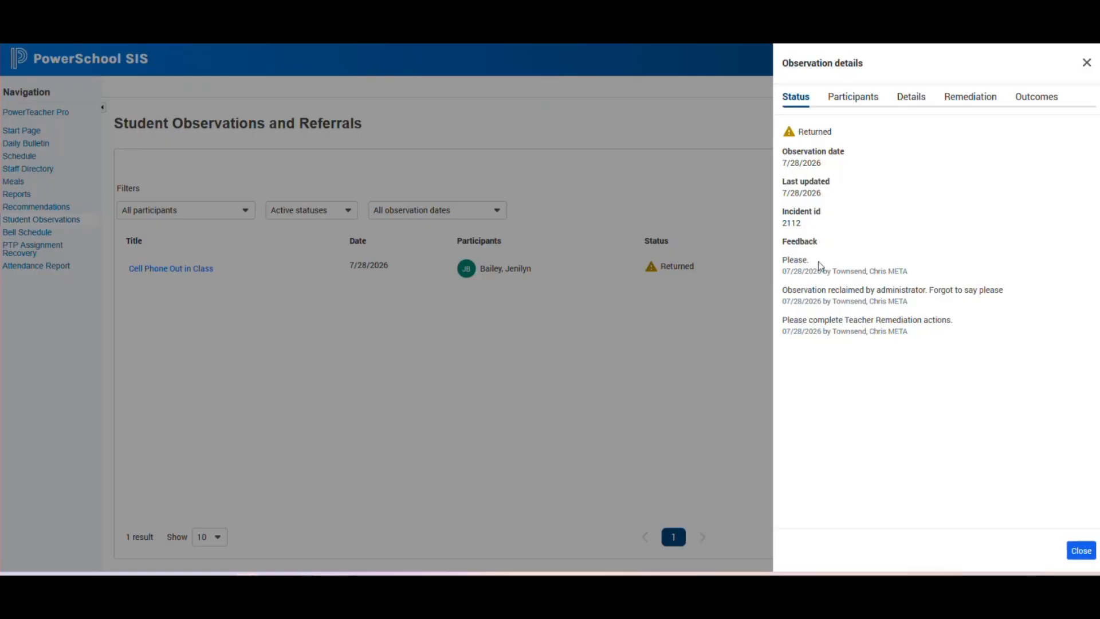
left_click(1081, 550)
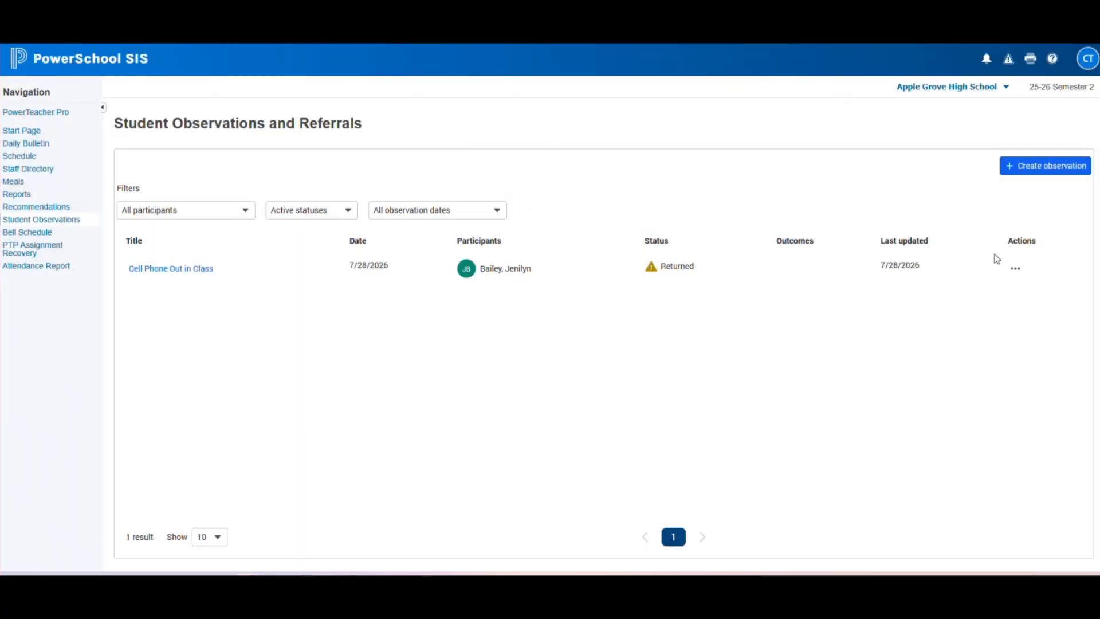
left_click(1015, 269)
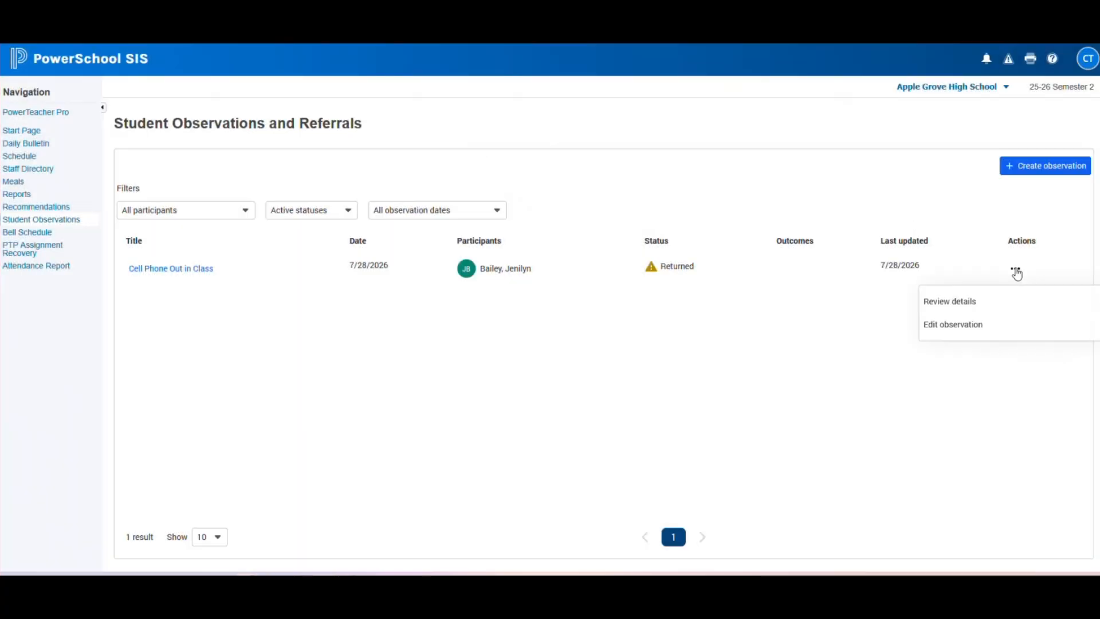
- Edit the observation, adding Verbal Warning, Verbal Warning - 2nd and Verbal Warning - 3rd as actions taken
left_click(972, 328)
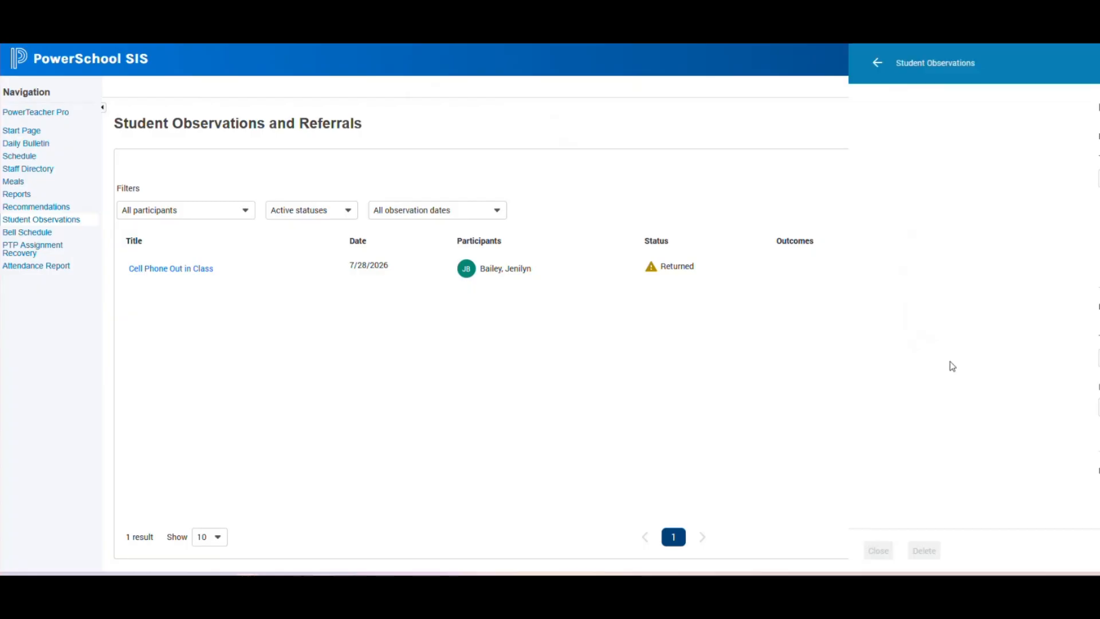
scroll(616, 372, "down", 2)
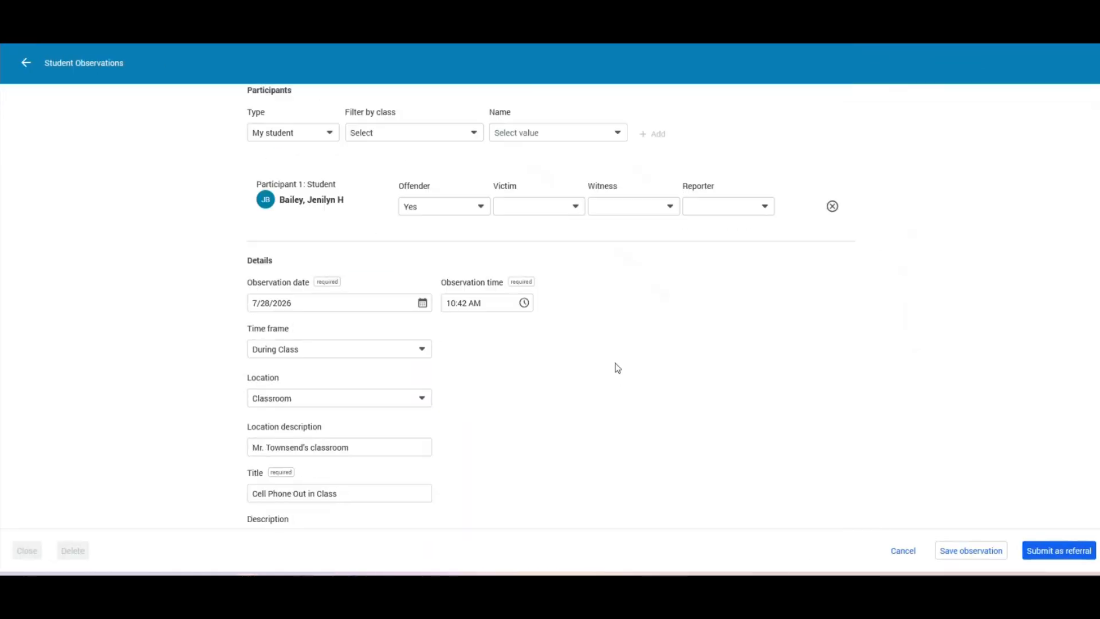
scroll(617, 367, "down", 6)
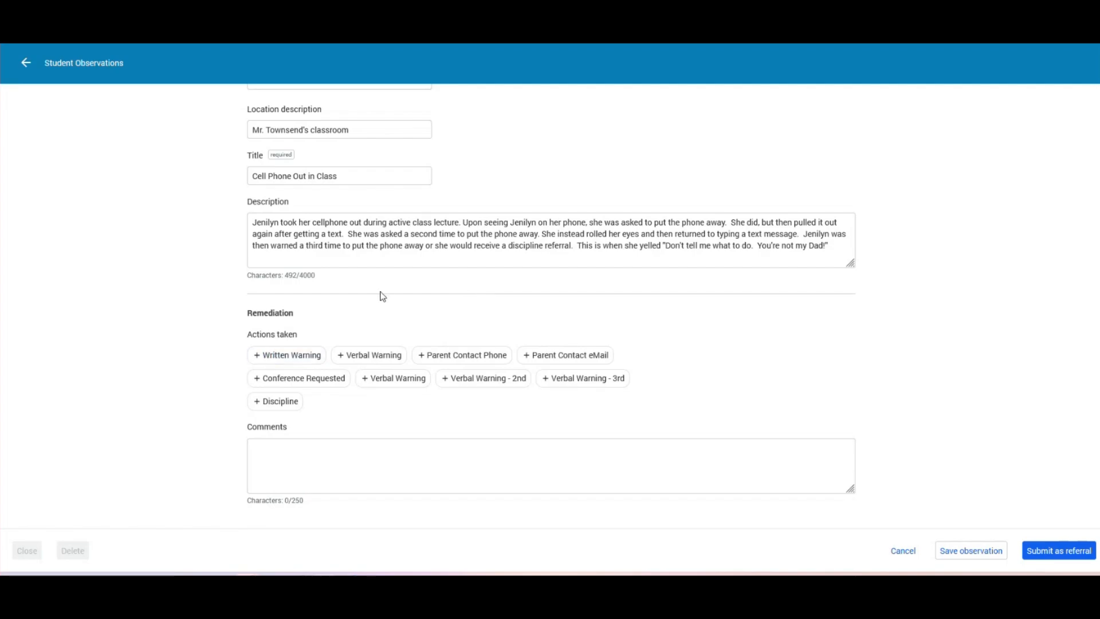
left_click(383, 383)
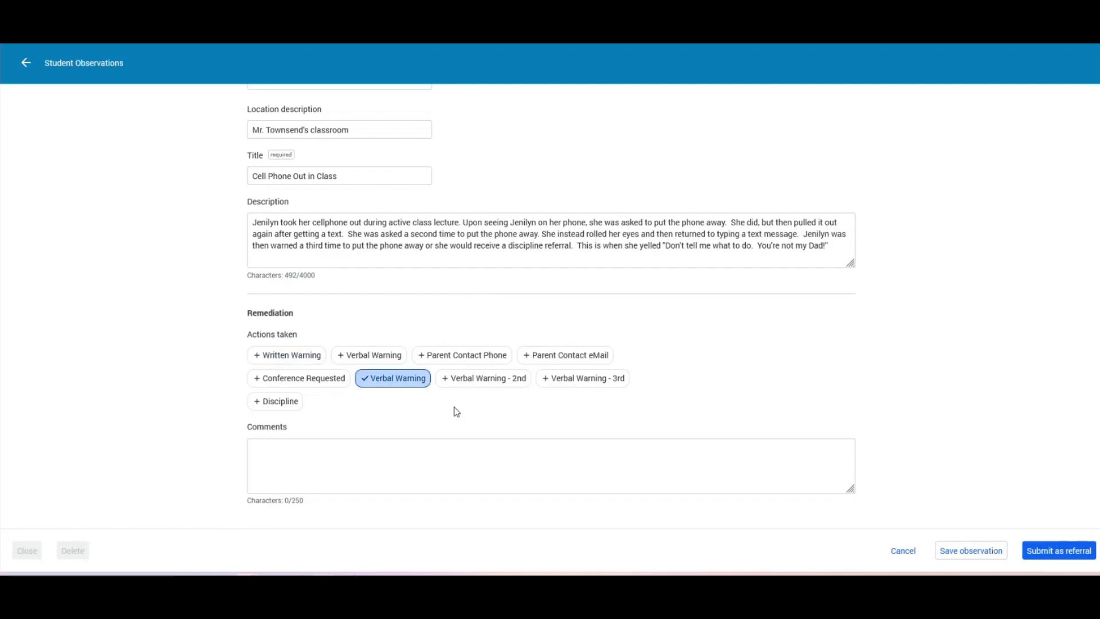
left_click(466, 384)
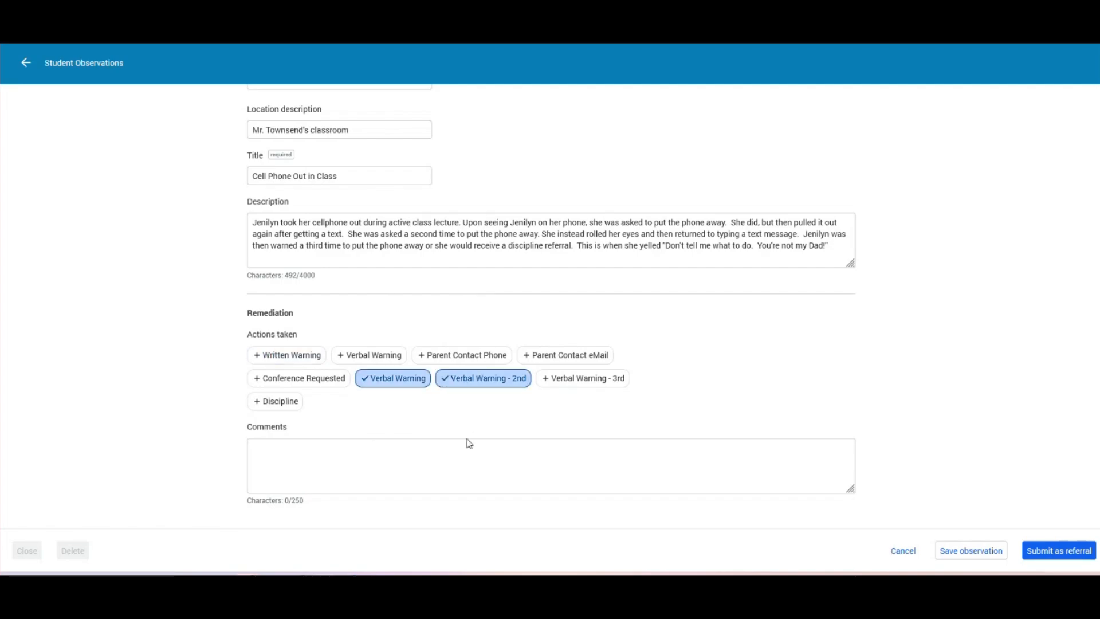
left_click(573, 383)
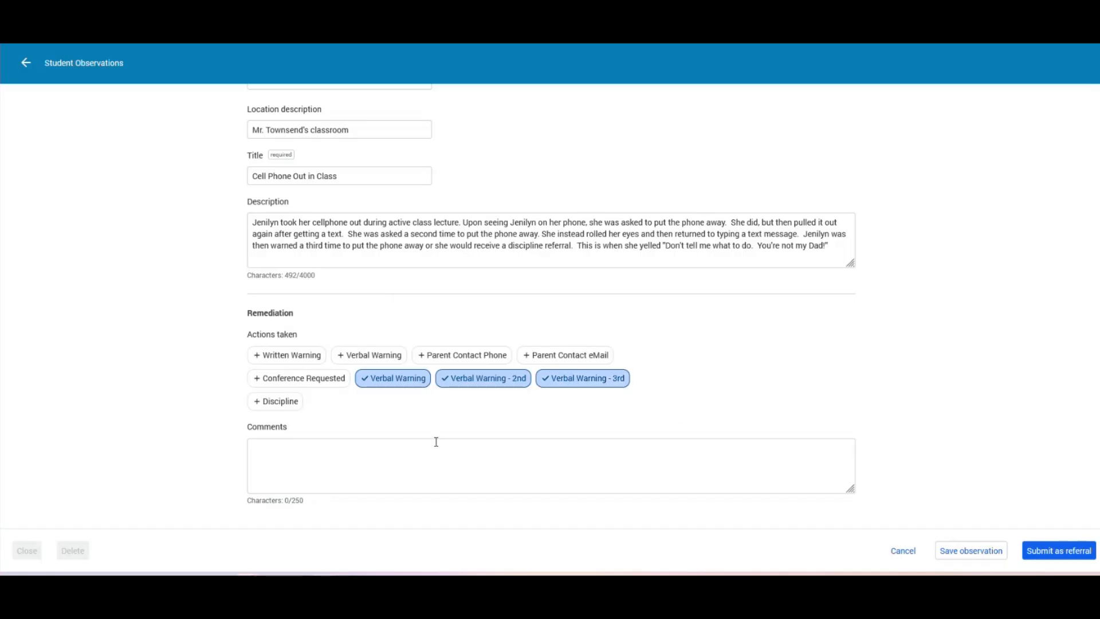
- Comment that the student ignored 3 chances to self-correct and disrupted class by yelling
left_click(420, 450)
type("Provide 3")
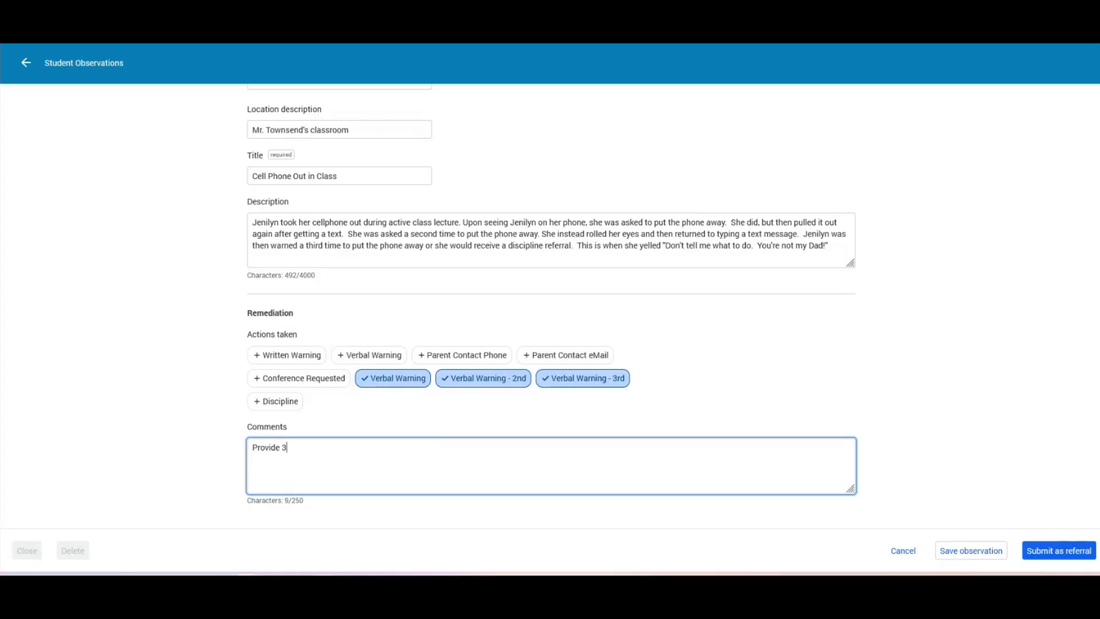
type(" opportunities for student to self correct and student did not response")
key("BackSpace")
key("BackSpace")
key("BackSpace")
key("BackSpace")
key("BackSpace")
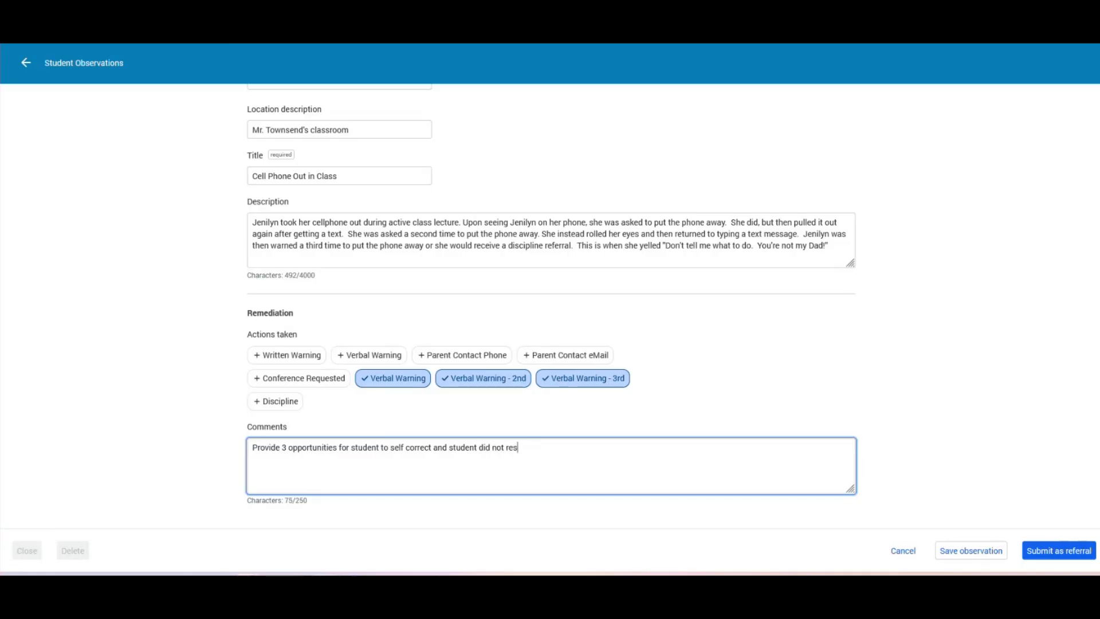
type("comply.  Student also disrupted class")
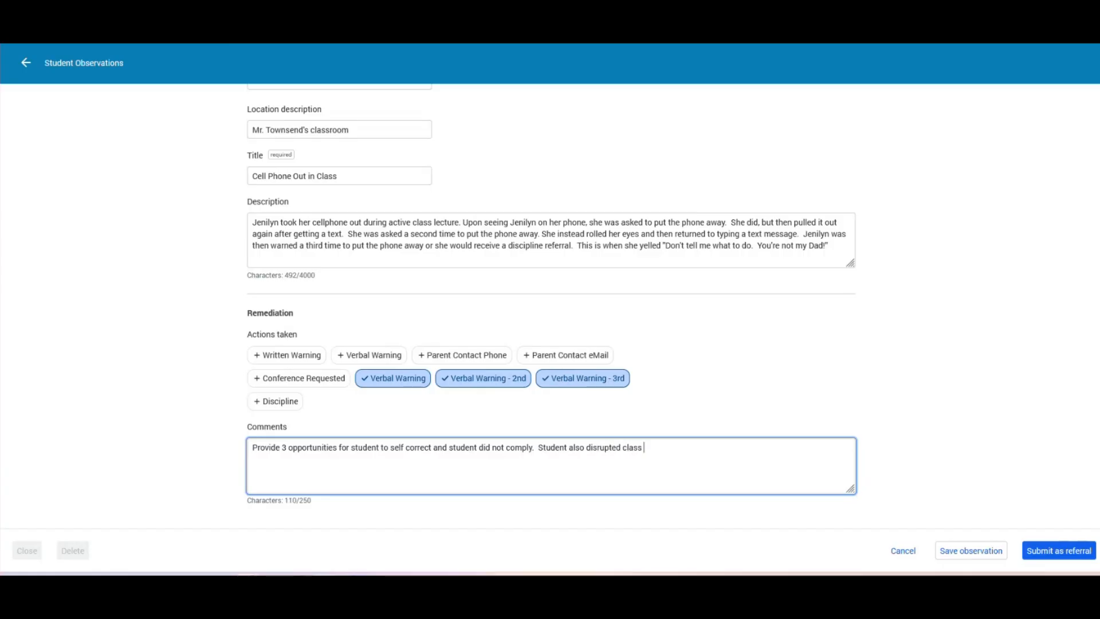
type(" when they yelled.")
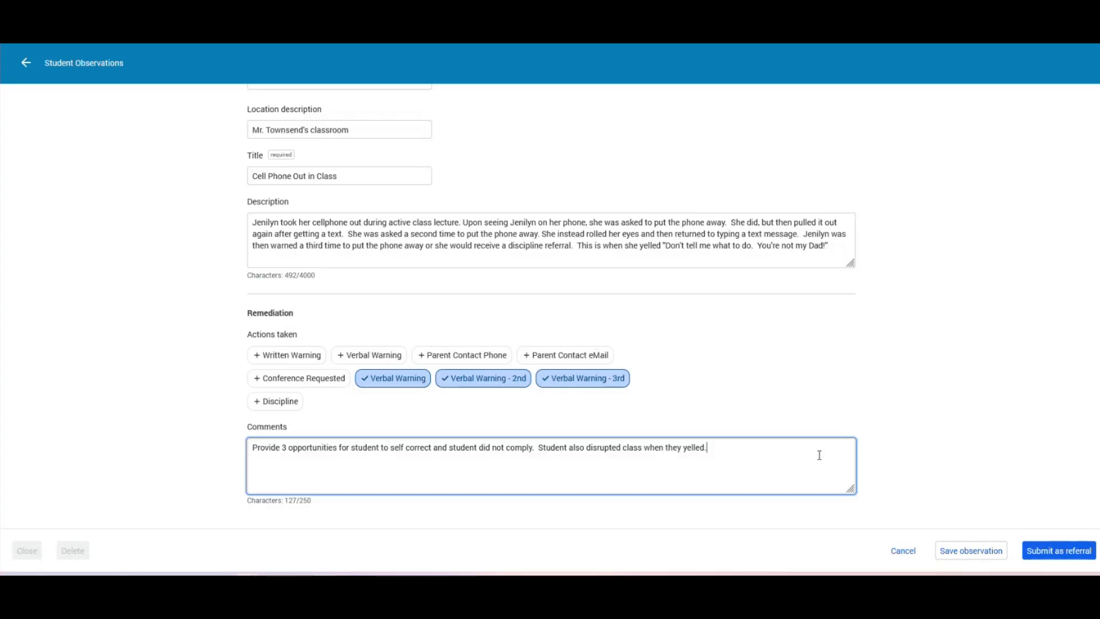
- Submit the Cell Phone Out in Class observation as a referral, confirm it, and return to the training server window
left_click(1050, 554)
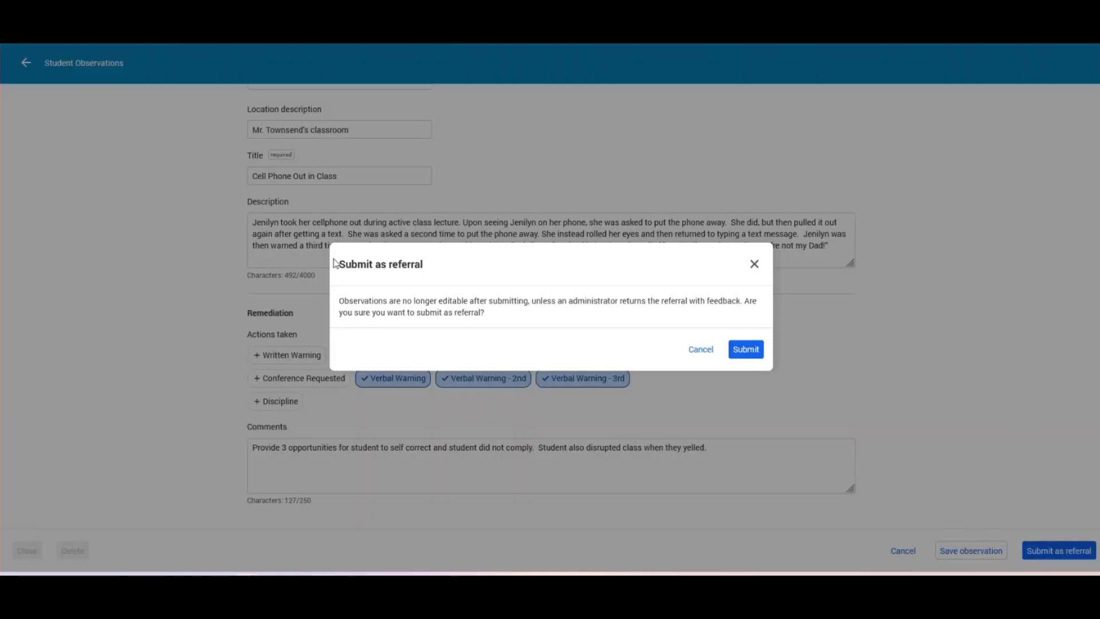
left_click(748, 352)
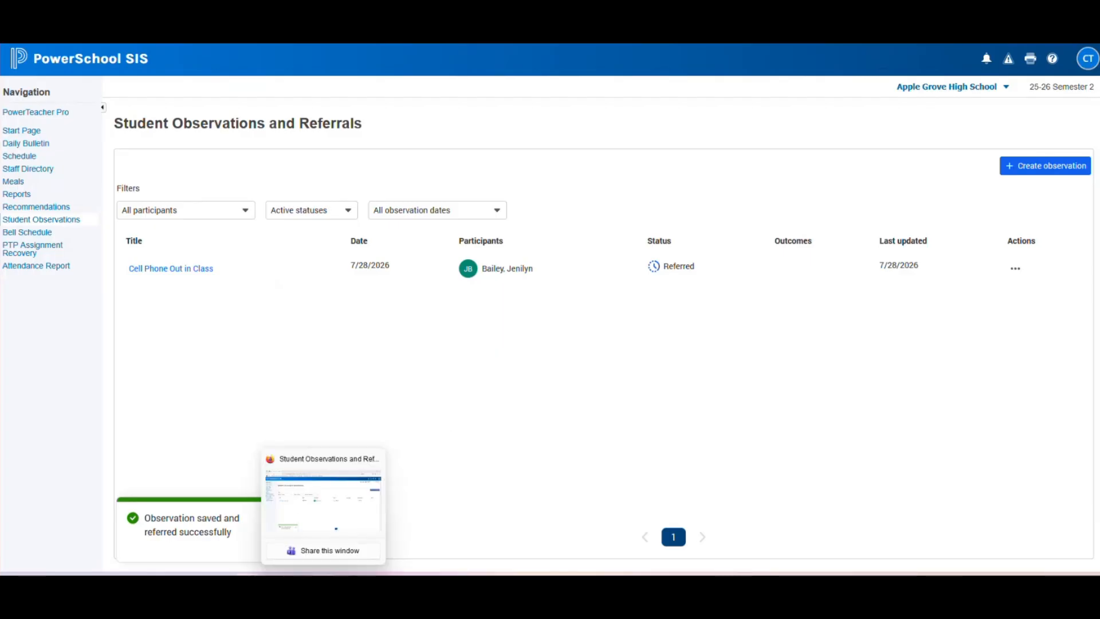
left_click(299, 586)
- From All Incidents, open incident 2112, Cell Phone Out in Class, and look through its details
scroll(136, 179, "up", 3)
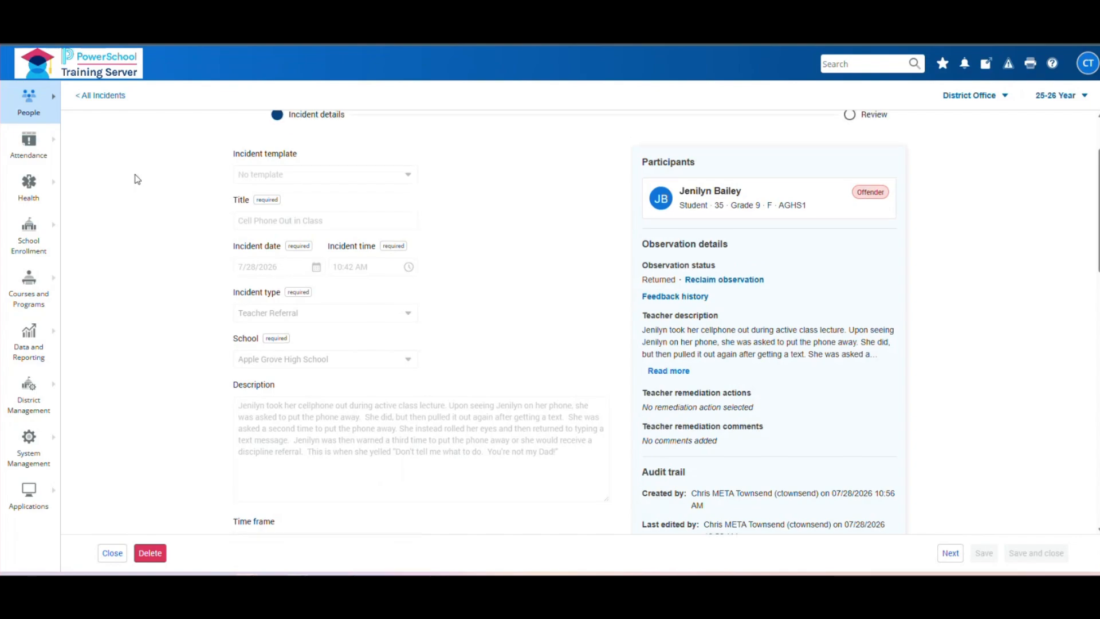
left_click(102, 99)
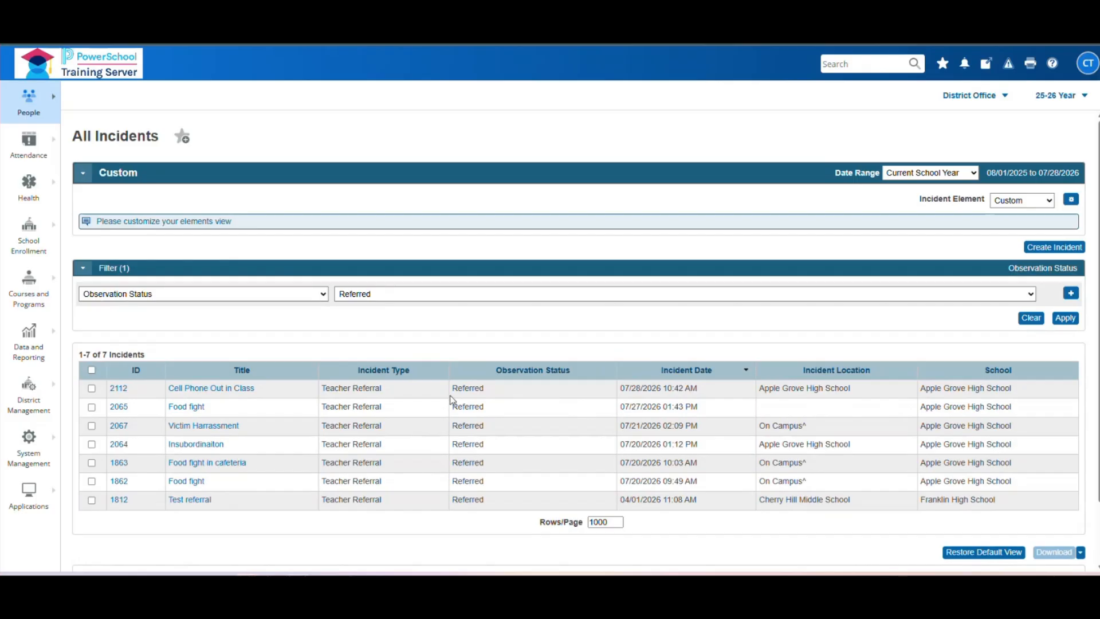
left_click(118, 390)
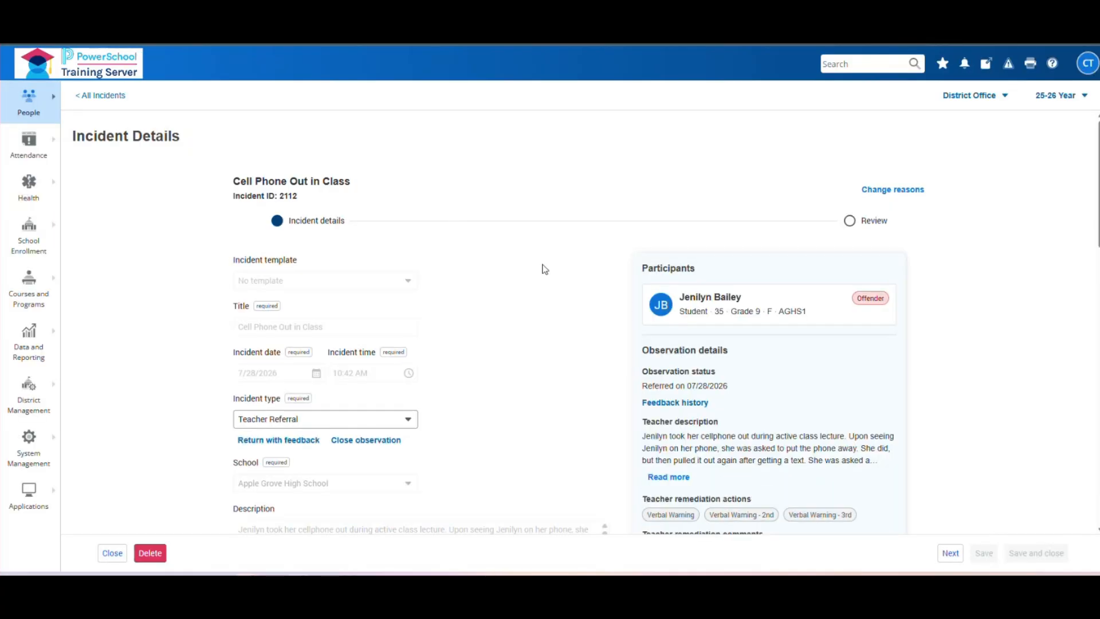
scroll(543, 267, "down", 2)
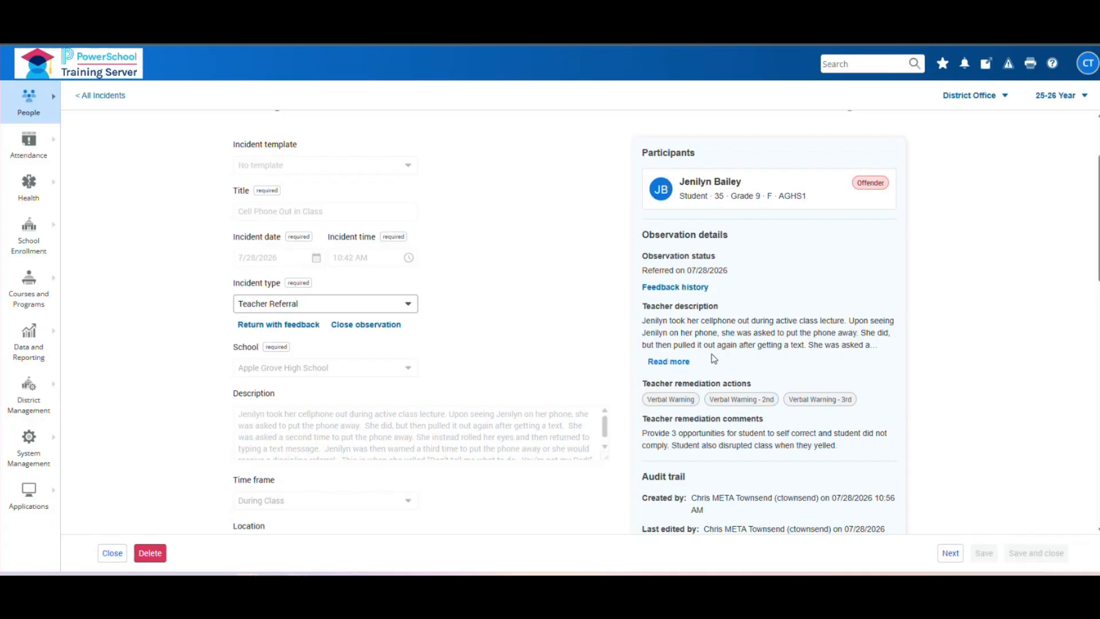
scroll(702, 419, "down", 3)
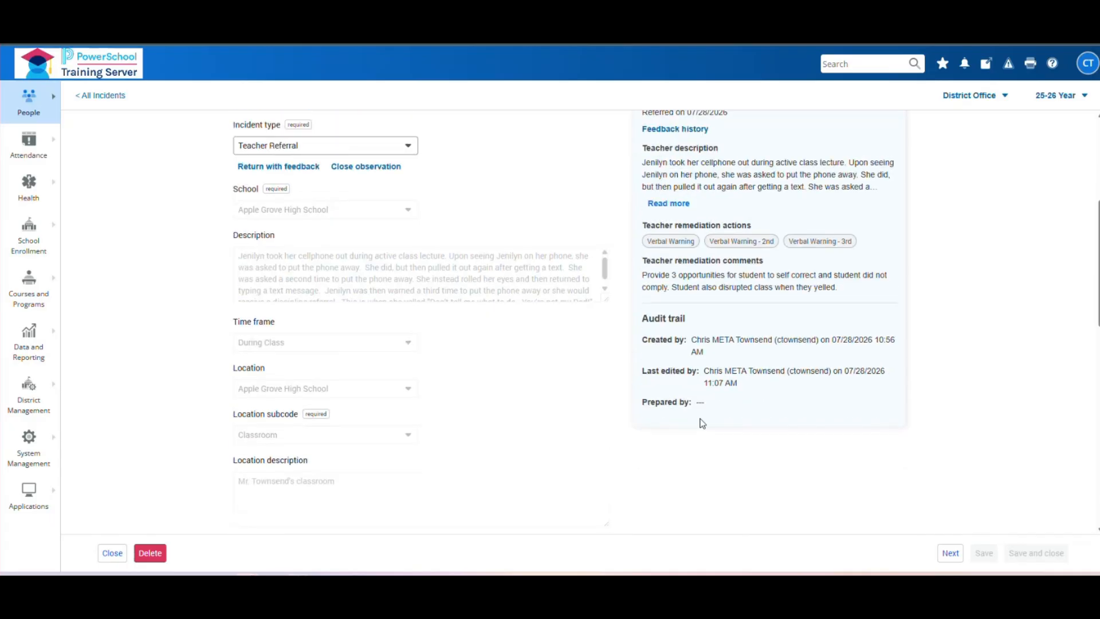
scroll(703, 423, "up", 3)
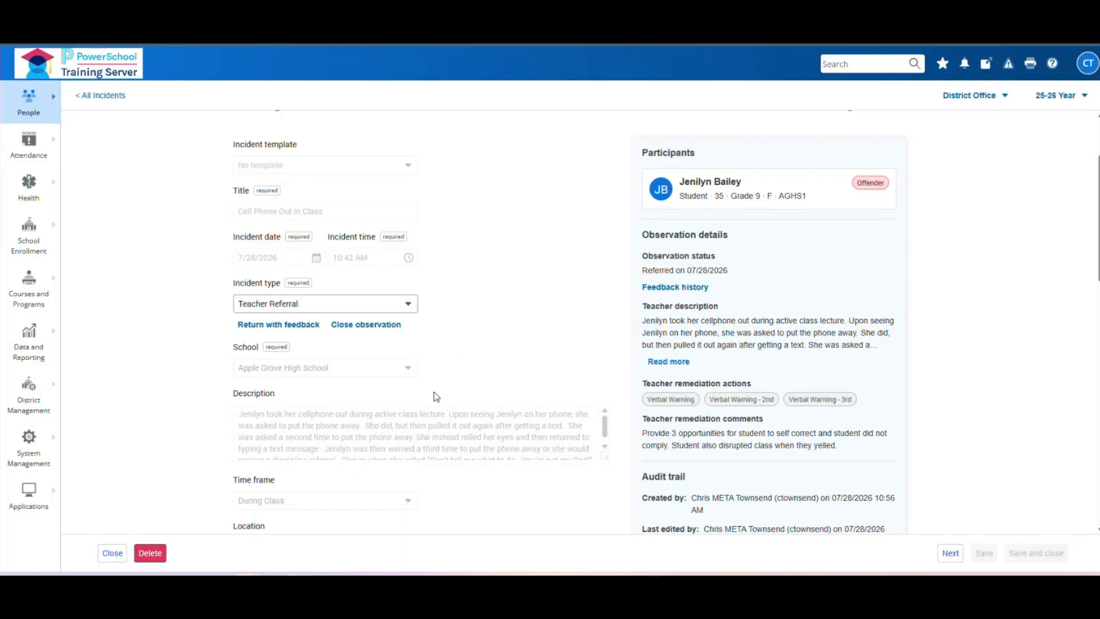
- Try Discipline as the incident type, revert to Teacher Referral, and continue to Review
left_click(411, 308)
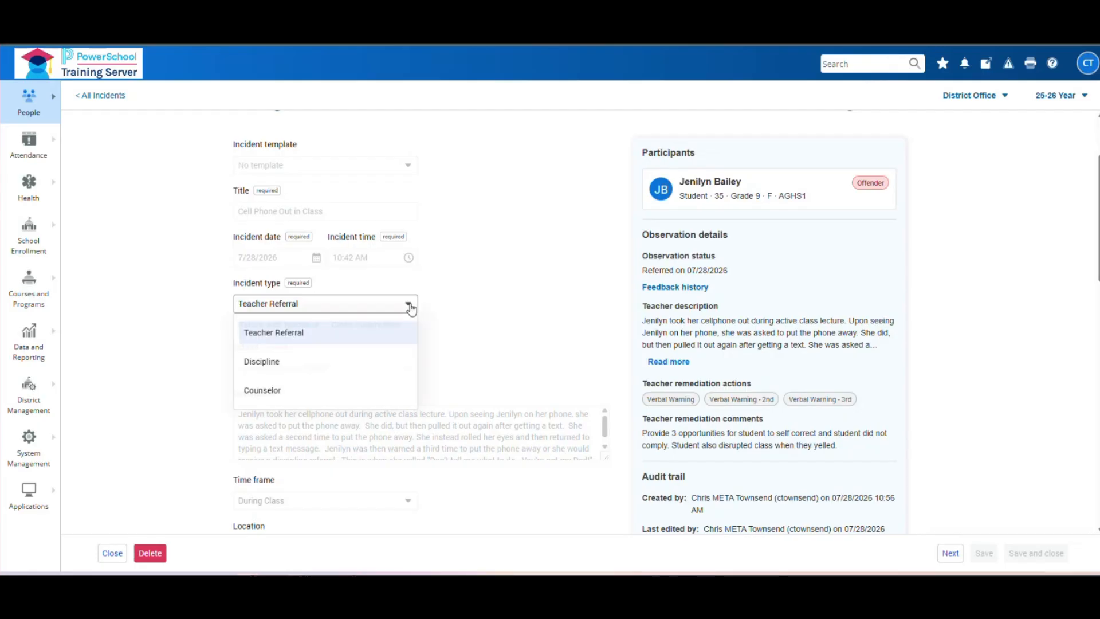
left_click(264, 364)
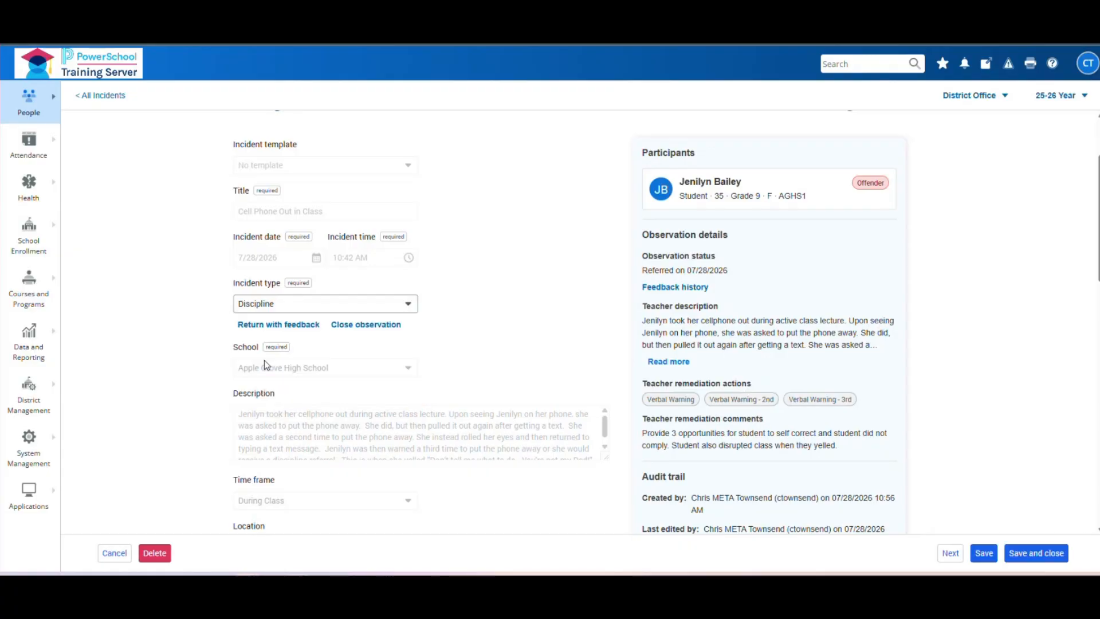
left_click(416, 312)
left_click(395, 331)
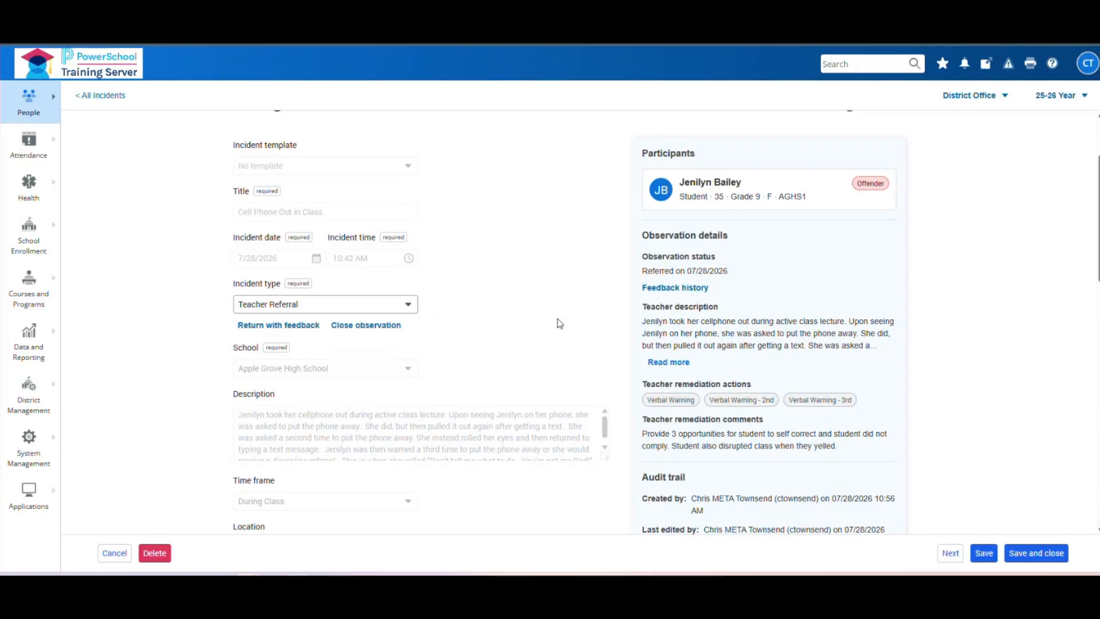
scroll(302, 228, "up", 2)
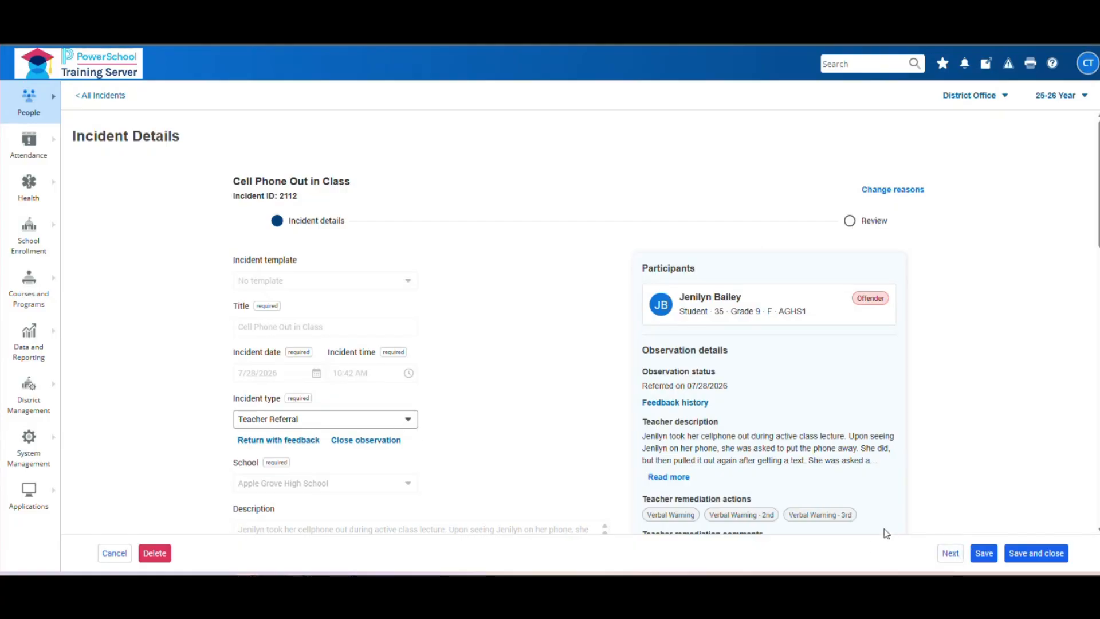
left_click(950, 554)
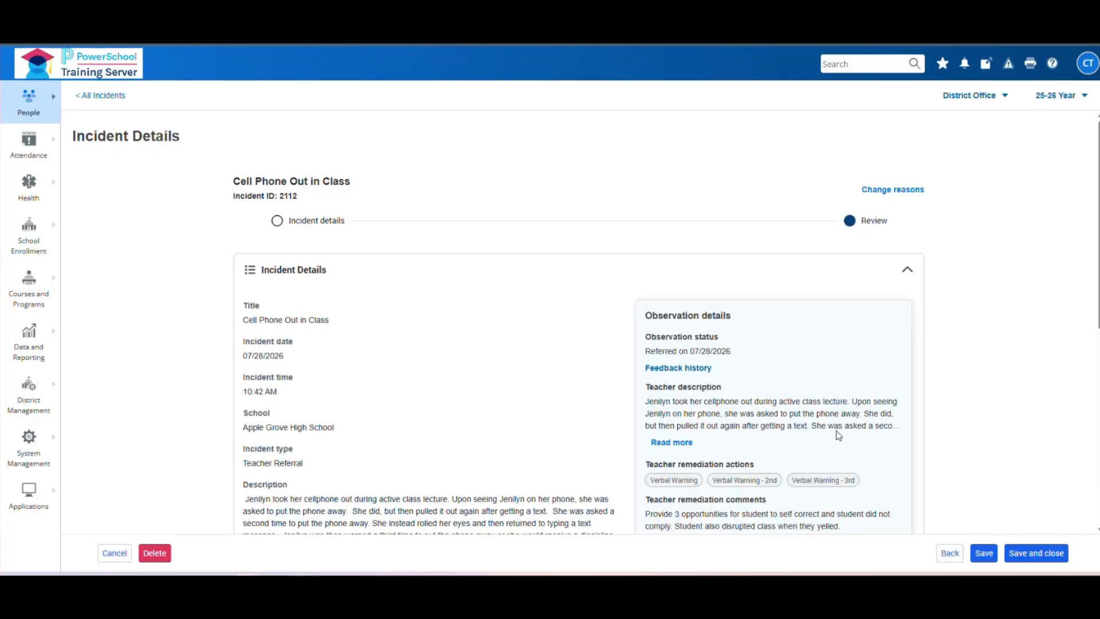
- Check the participant role and participant filter choices on the Review page
scroll(693, 320, "down", 6)
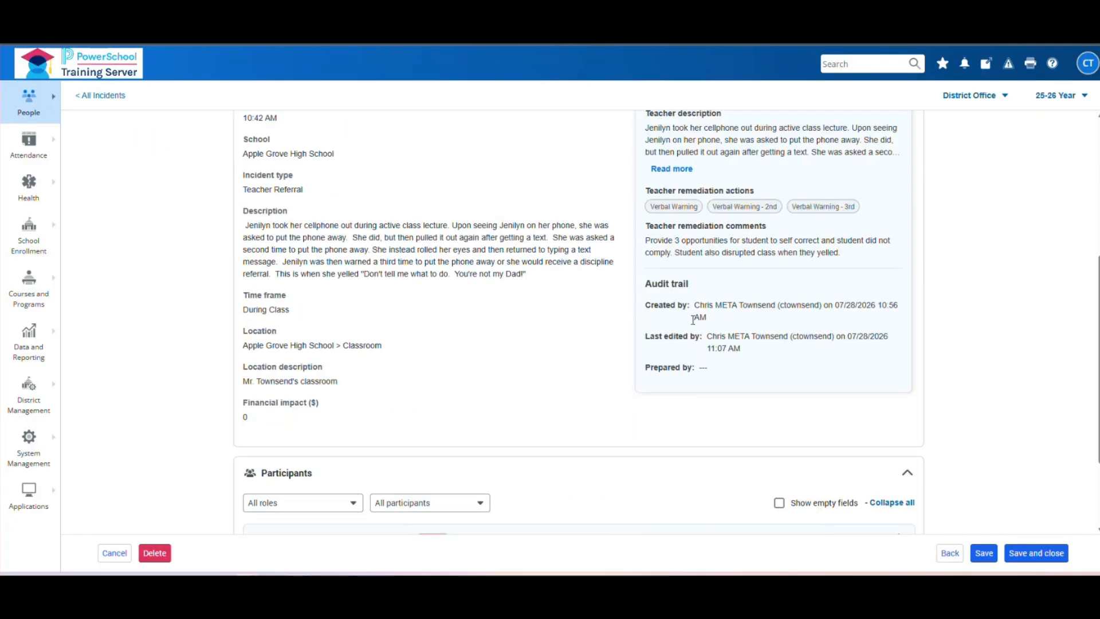
scroll(693, 322, "up", 3)
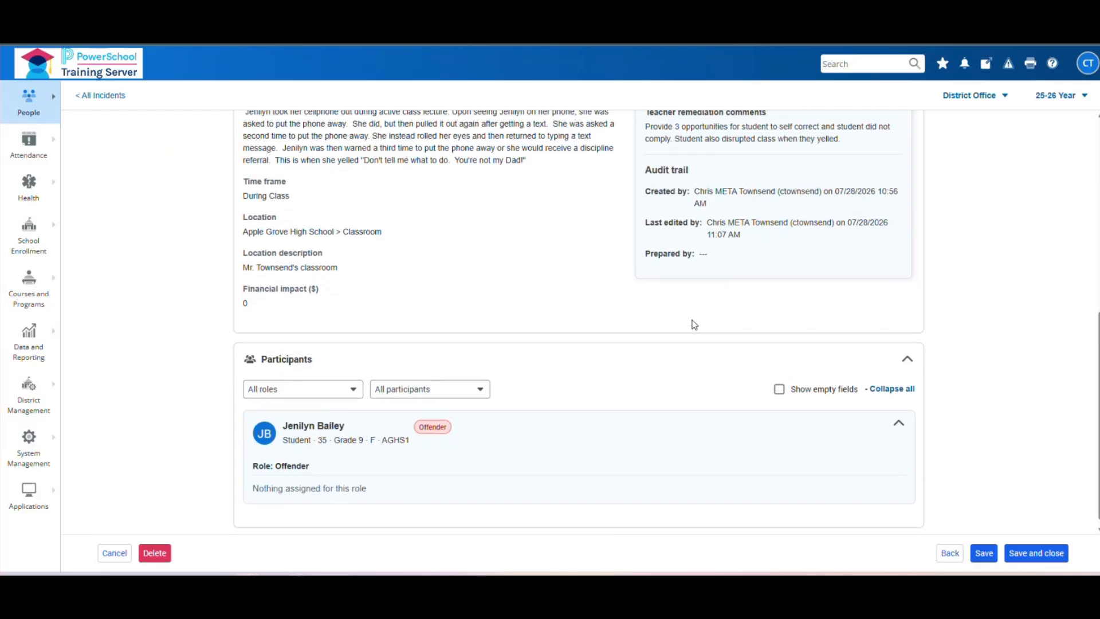
scroll(692, 322, "down", 3)
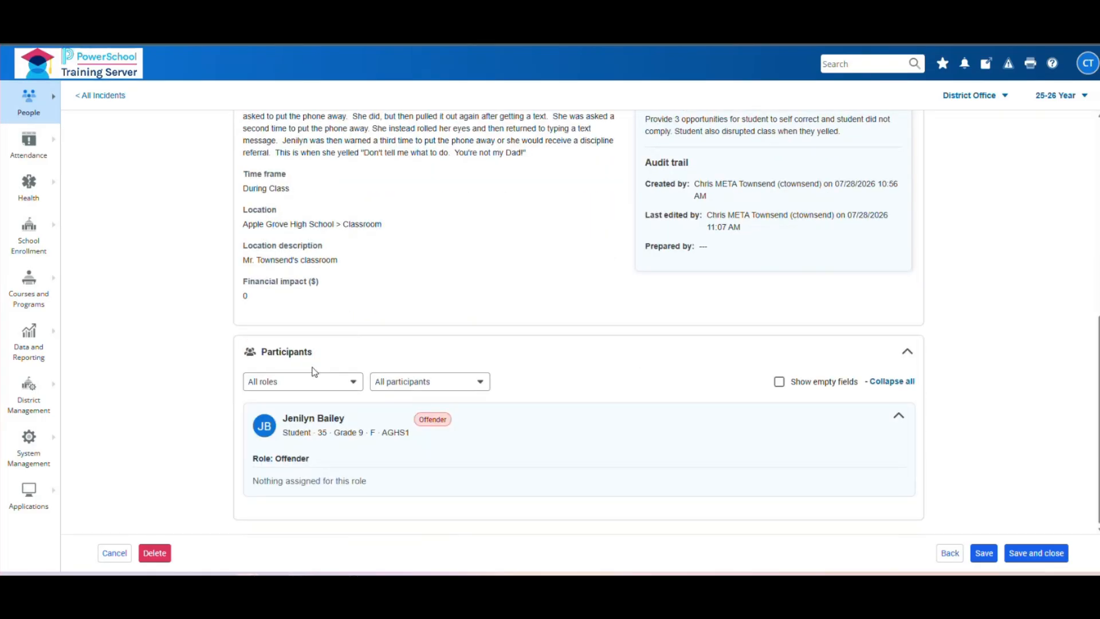
left_click(354, 382)
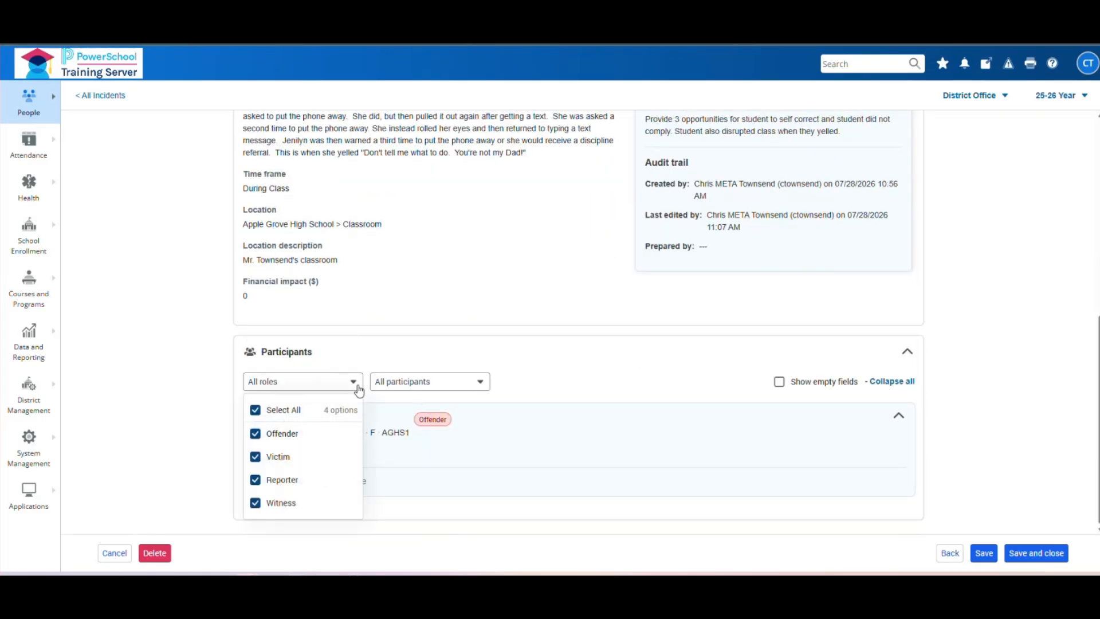
left_click(479, 382)
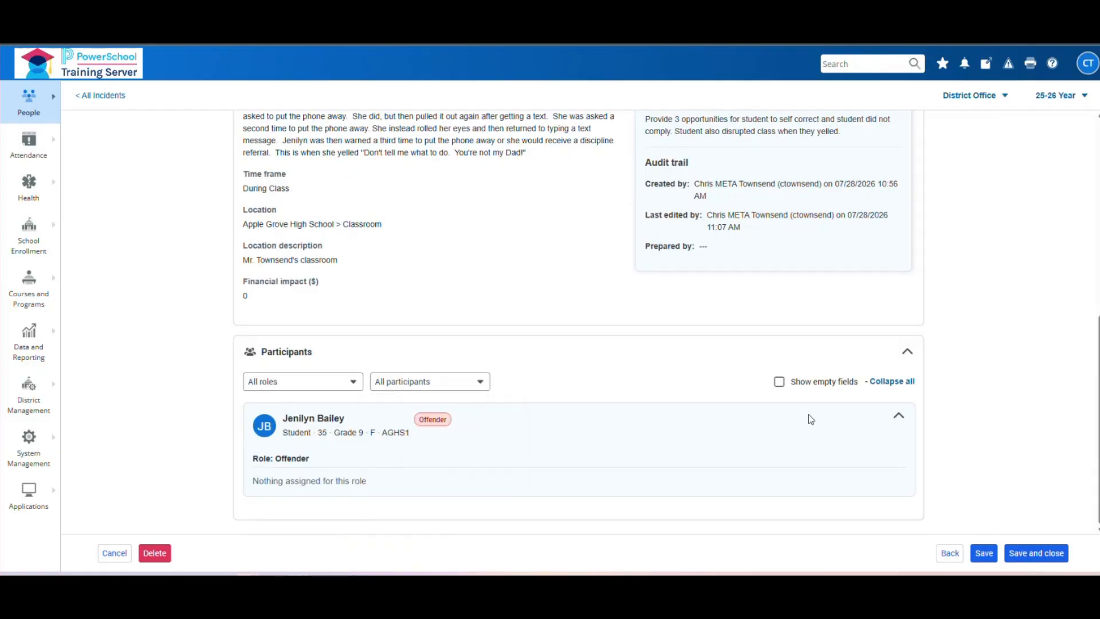
scroll(809, 414, "up", 7)
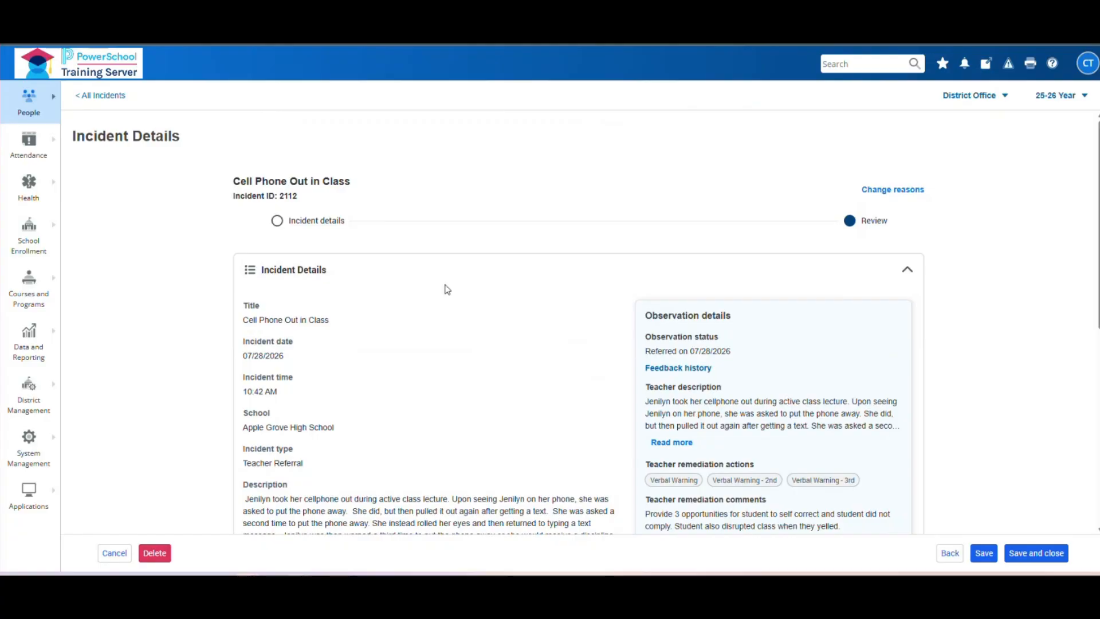
- Go back to the incident details, set the incident type to Discipline, and save
left_click(950, 553)
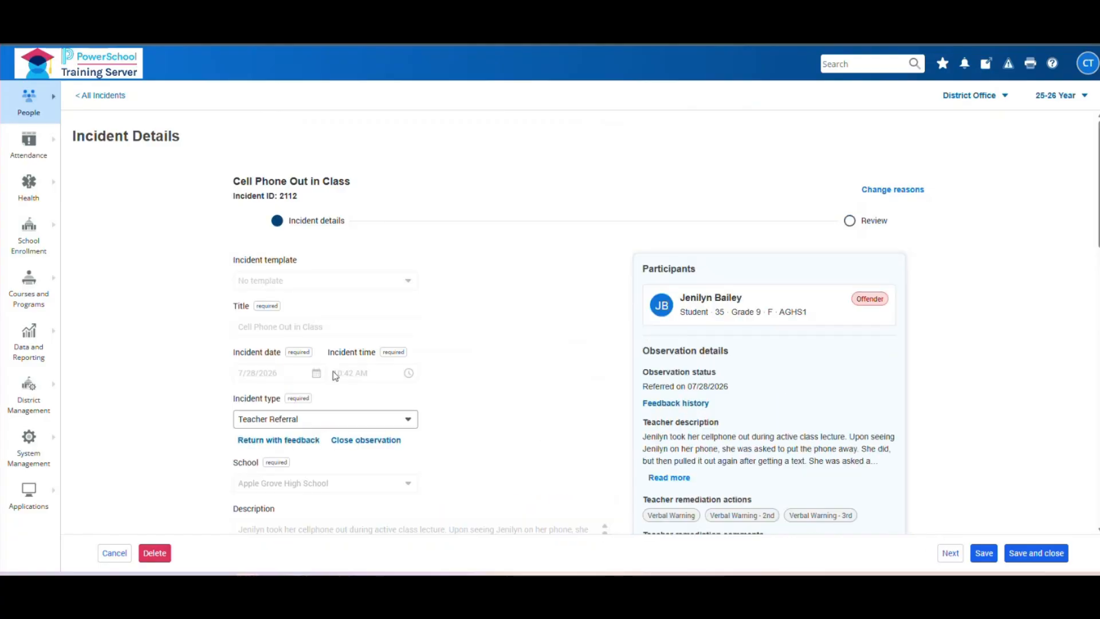
left_click(394, 426)
left_click(362, 486)
left_click(990, 560)
left_click(983, 553)
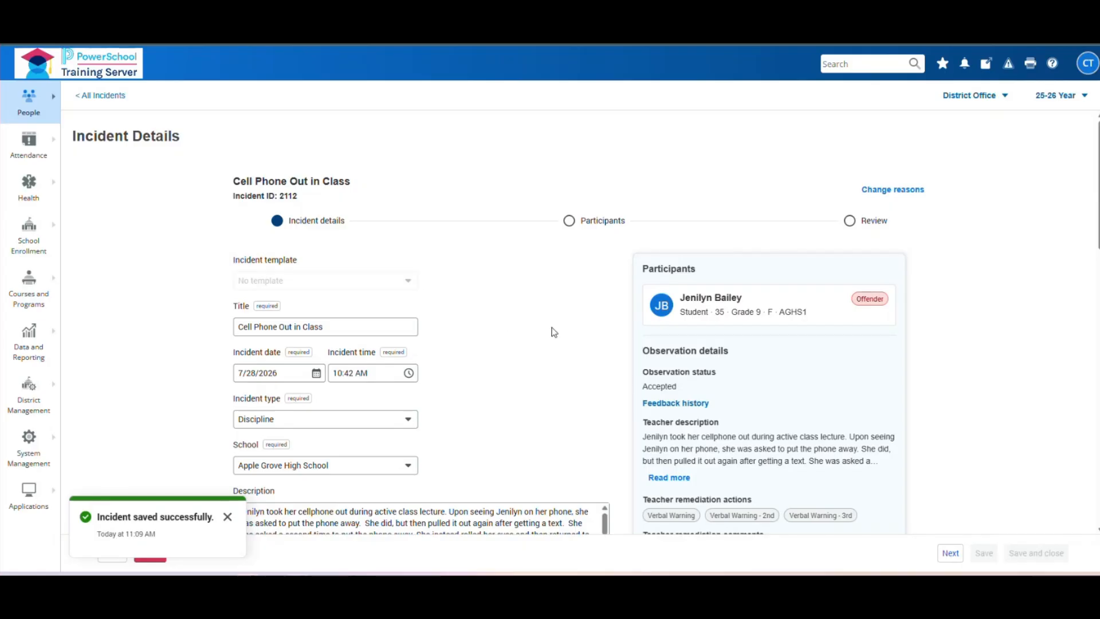
scroll(554, 332, "down", 2)
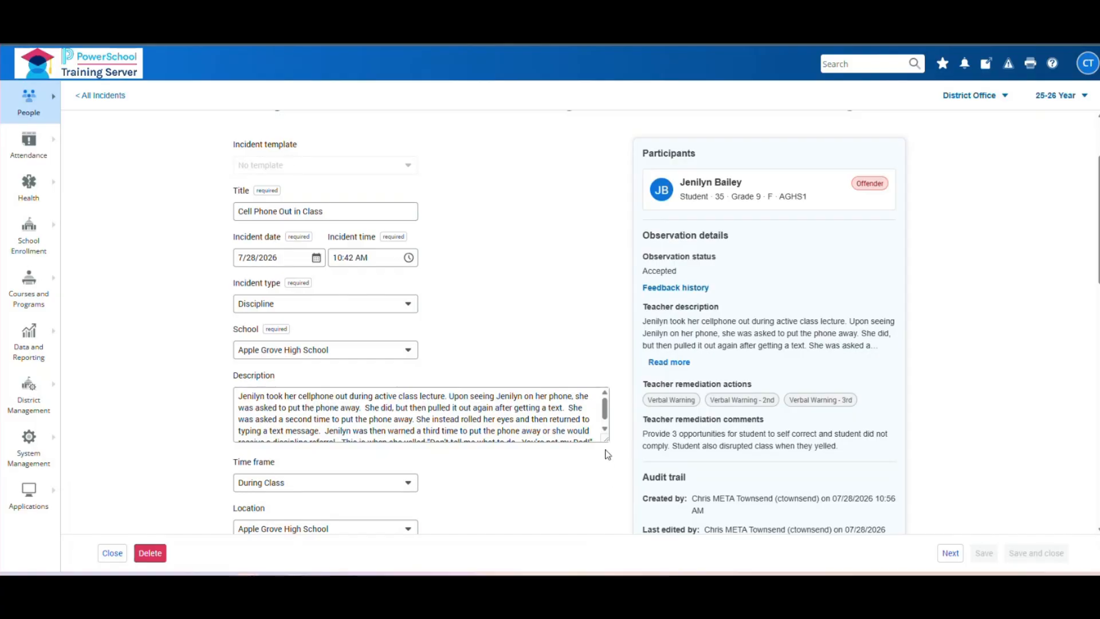
- Add a note saying the referral was verified as actionable and returned to the teacher for Remedation action
left_click_drag(606, 439, 606, 493)
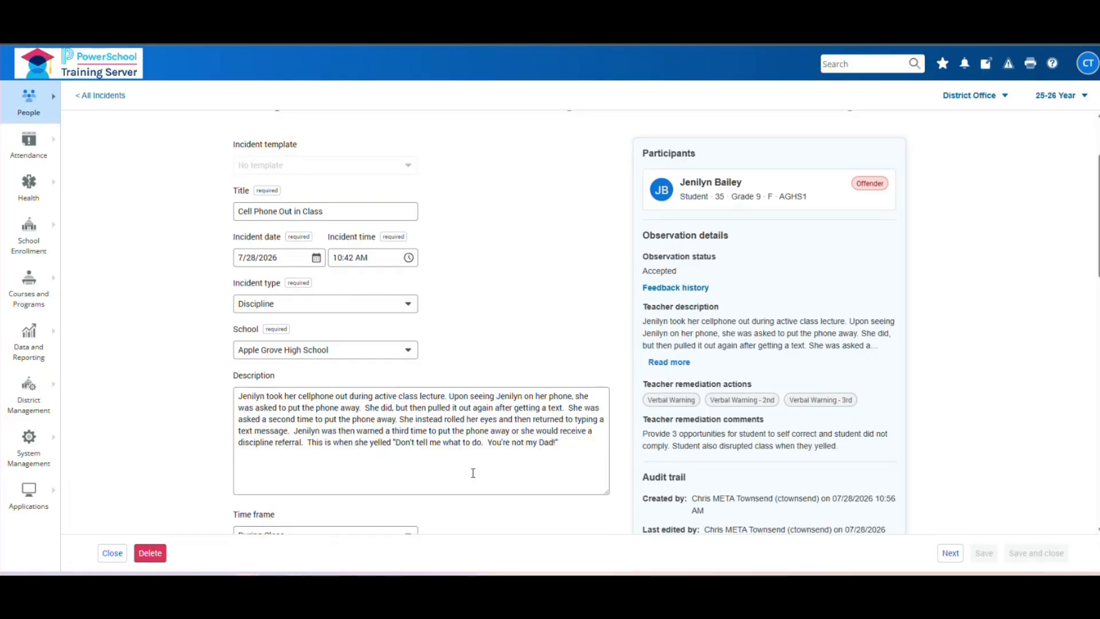
left_click(335, 476)
left_click(570, 446)
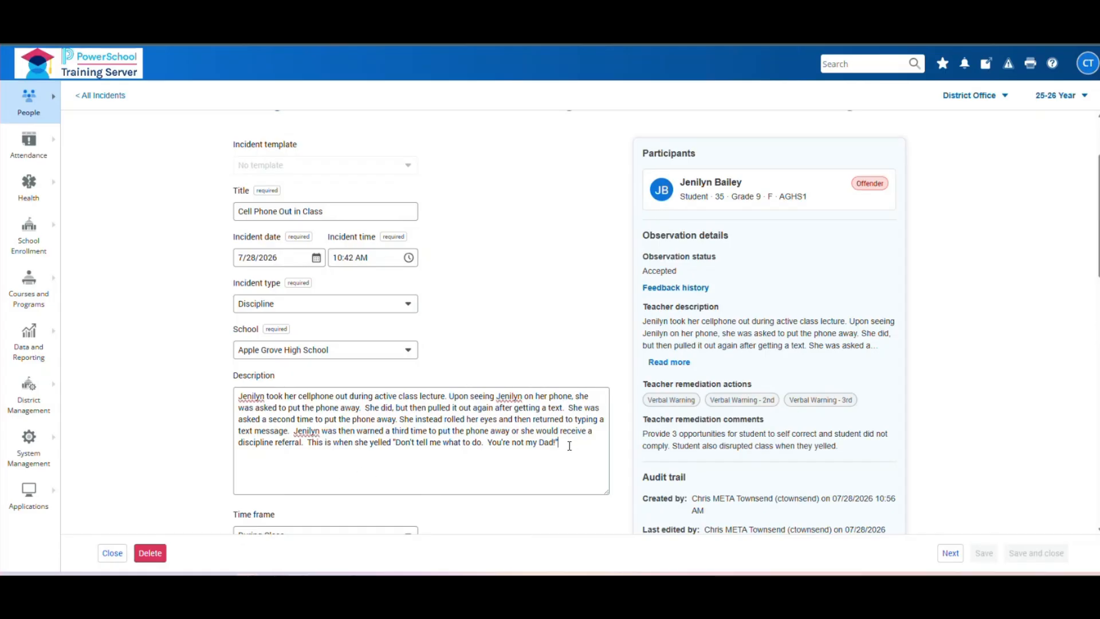
left_click(570, 494)
key("Return")
key("Return")
type("Received re")
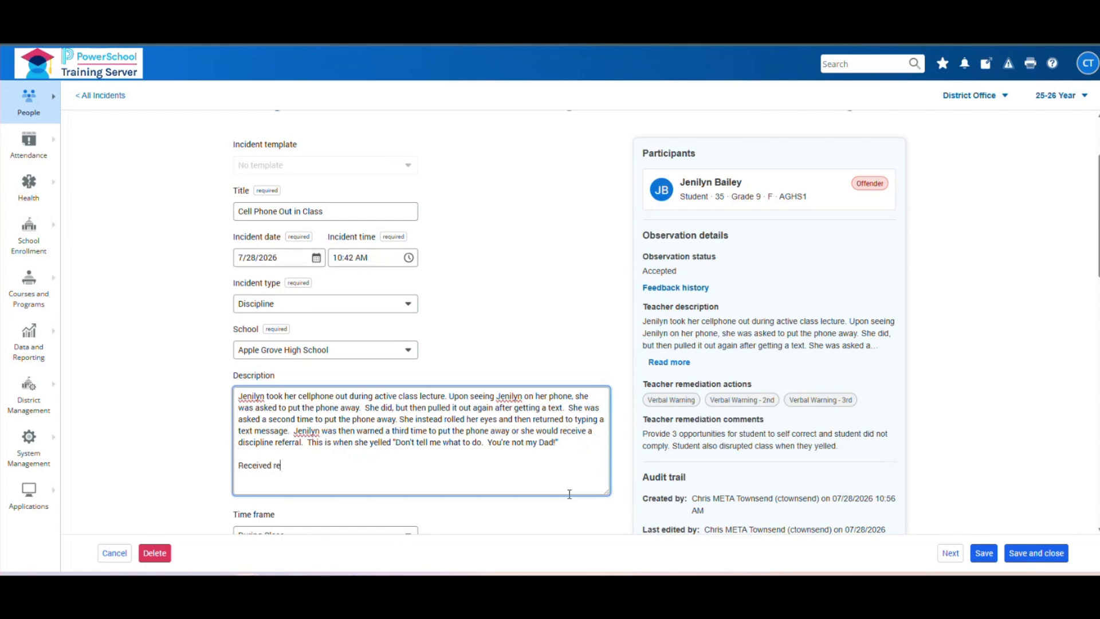
type("ferral from the teacher. Reviewed and")
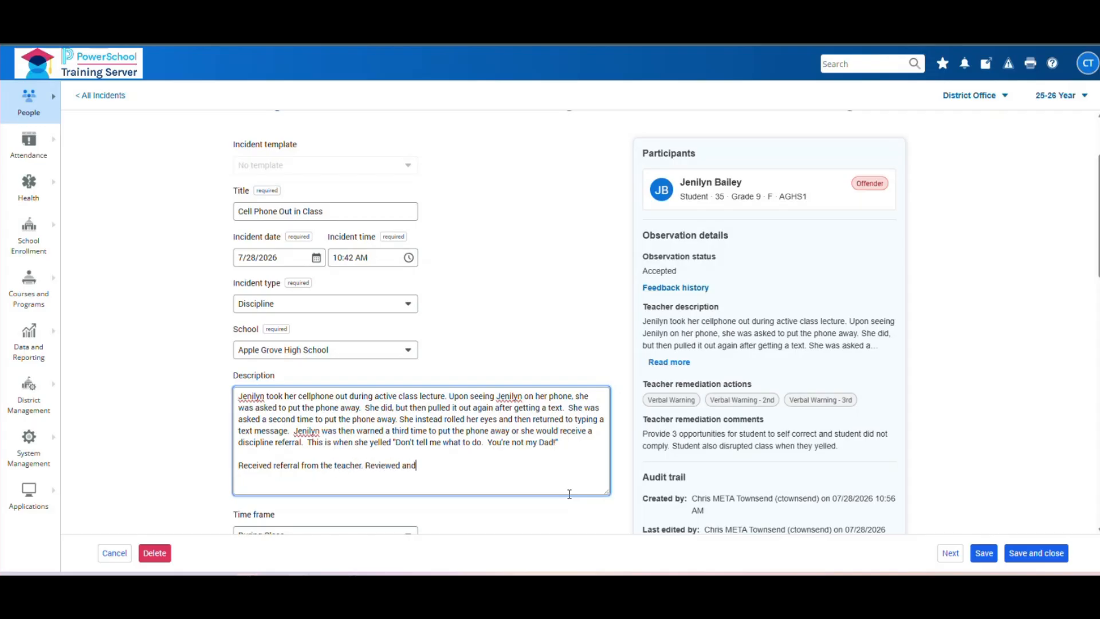
type(" verified that this is an action")
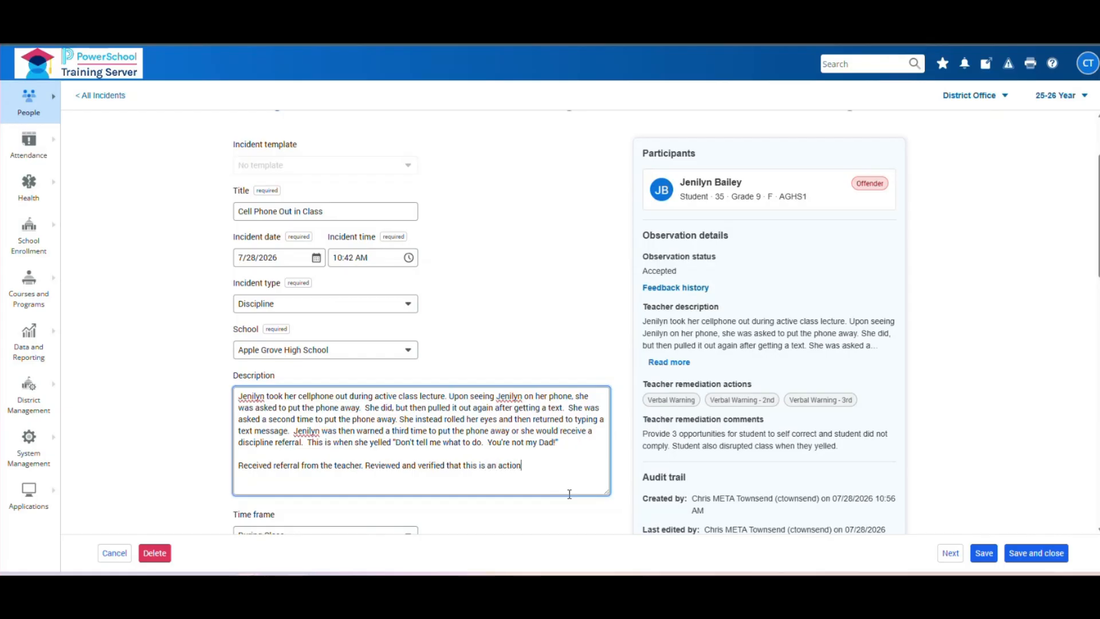
type("able disciplin")
type("e incident. Returned ")
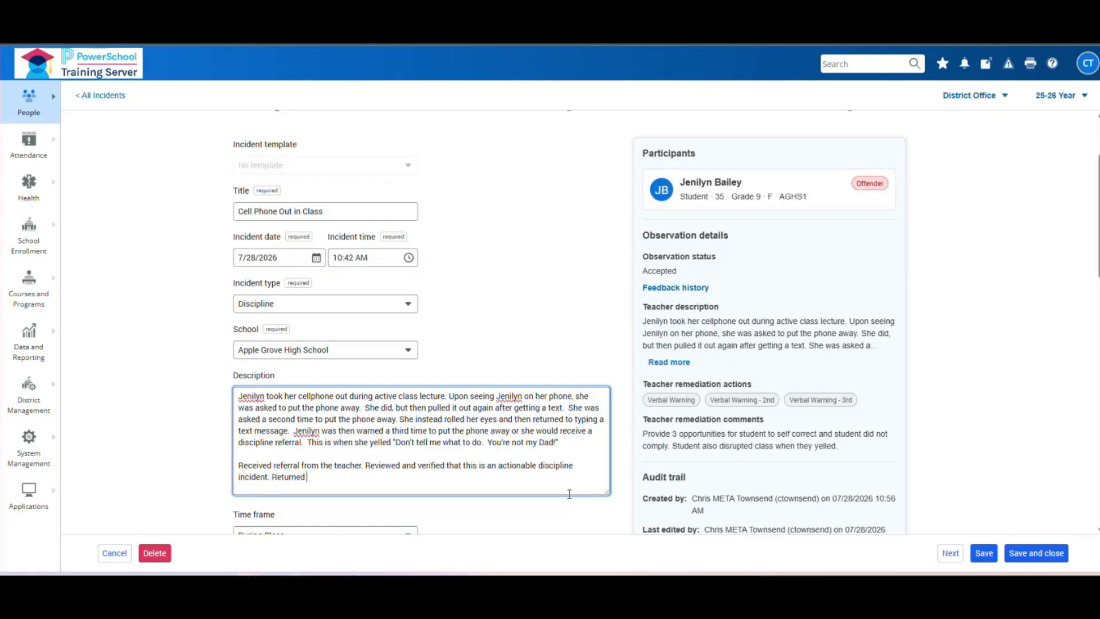
type("to teacher to complete Remedation")
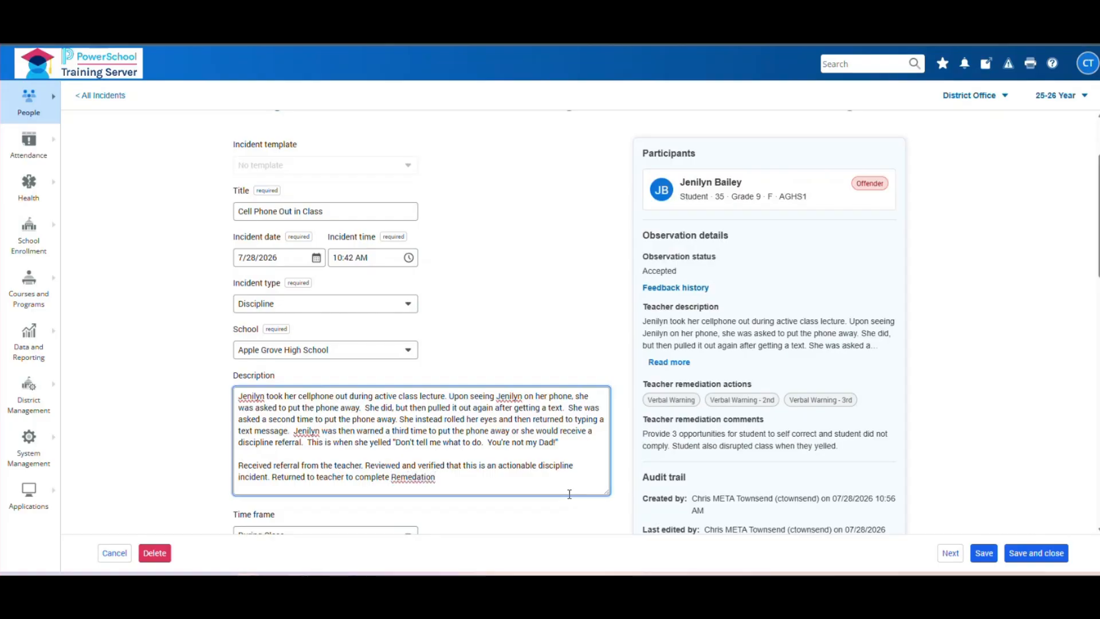
type(" actionn")
key("BackSpace")
- Correct the misspelling 'Remedation' to 'Remediations' using the spelling suggestions
right_click(417, 480)
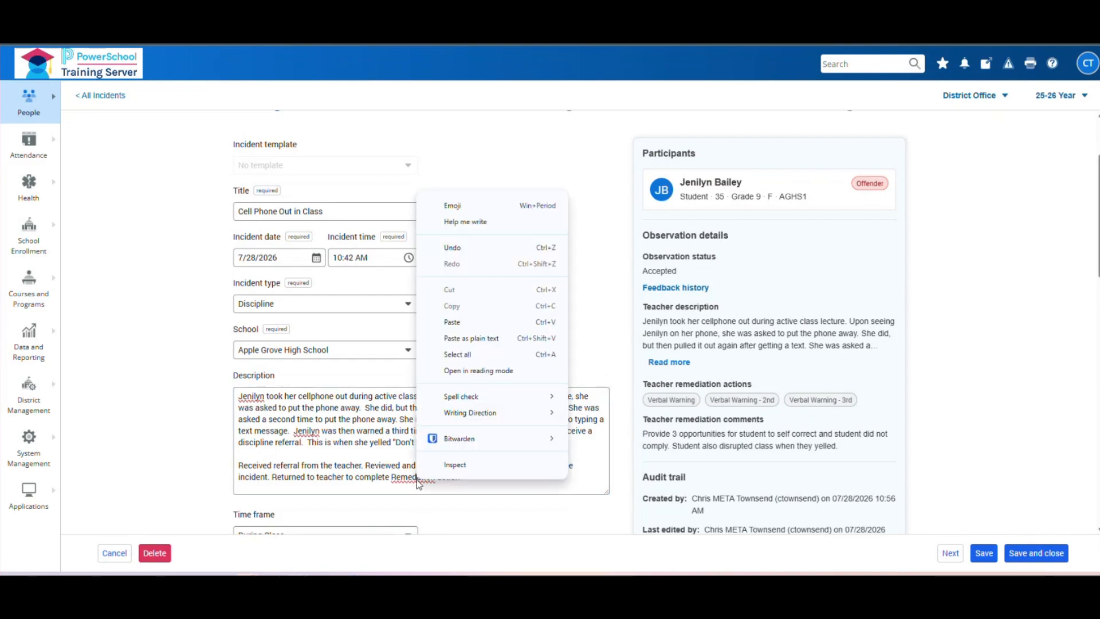
double_click(411, 479)
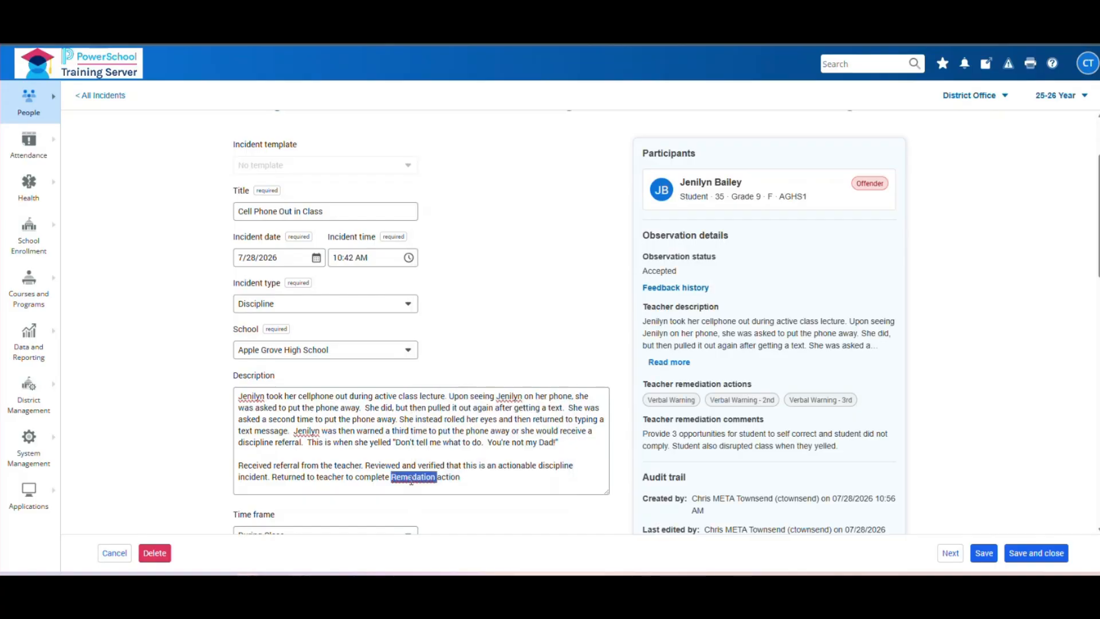
right_click(411, 481)
left_click(442, 147)
double_click(431, 476)
right_click(431, 477)
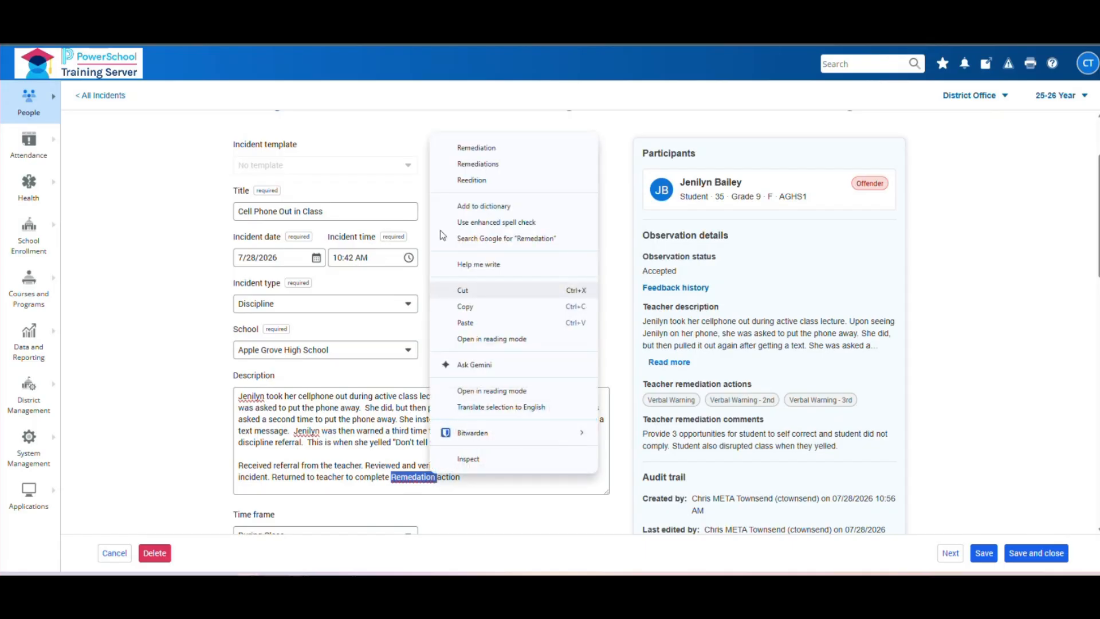
left_click(461, 148)
type("s")
- Append the sentence 'It was retuned and is ready to complete.' to the description
left_click(503, 492)
type(".  It w")
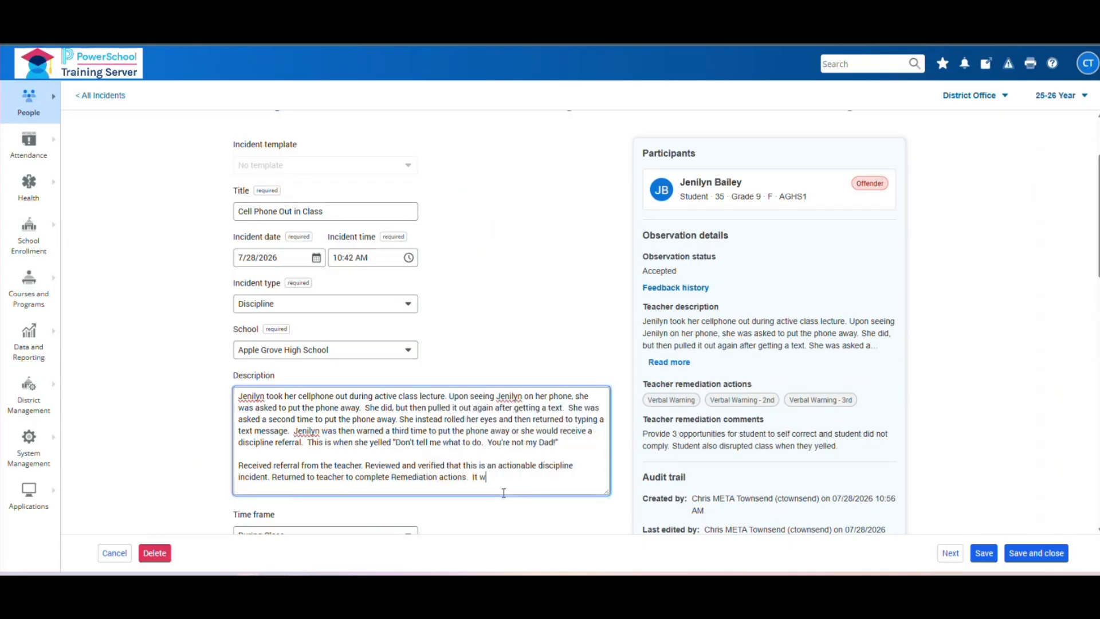
type("as retuned and is ready to complete")
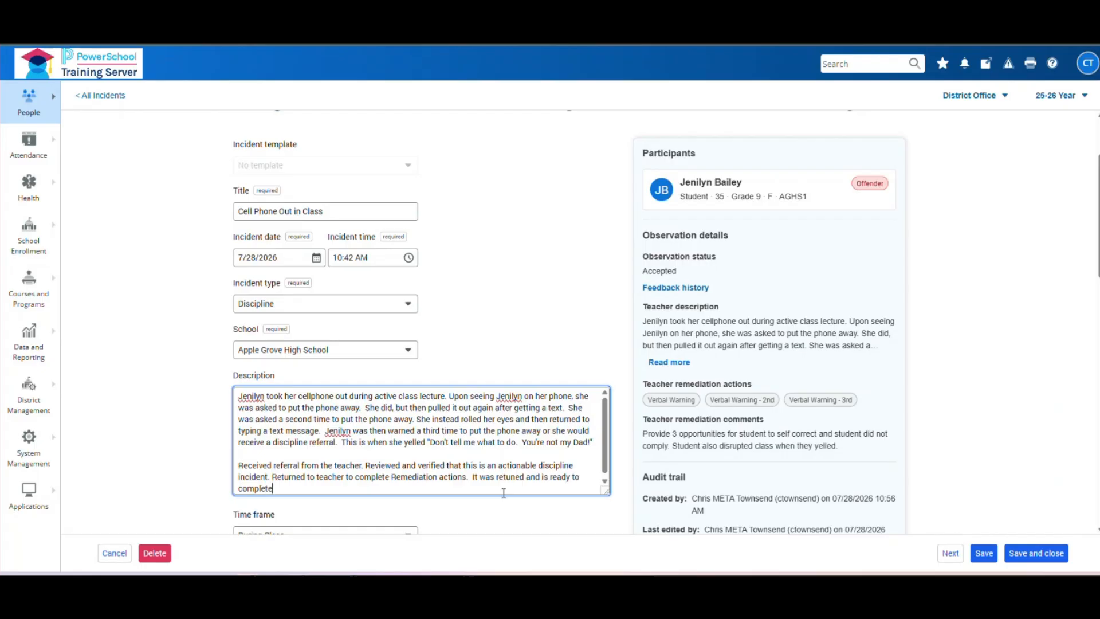
type(".")
left_click(549, 361)
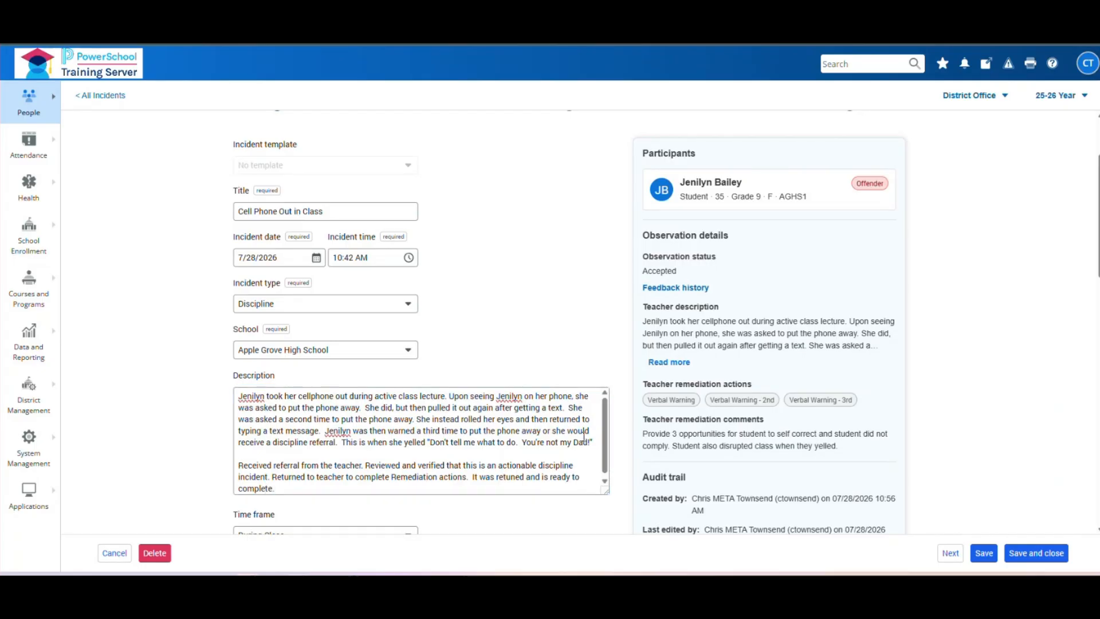
scroll(378, 481, "down", 2)
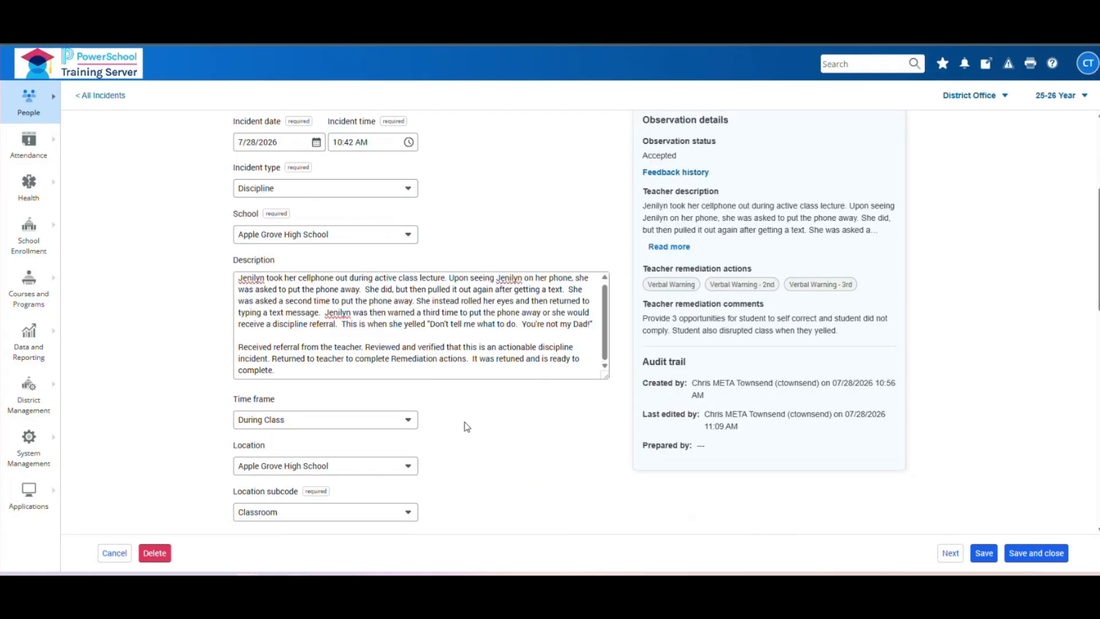
scroll(467, 427, "up", 2)
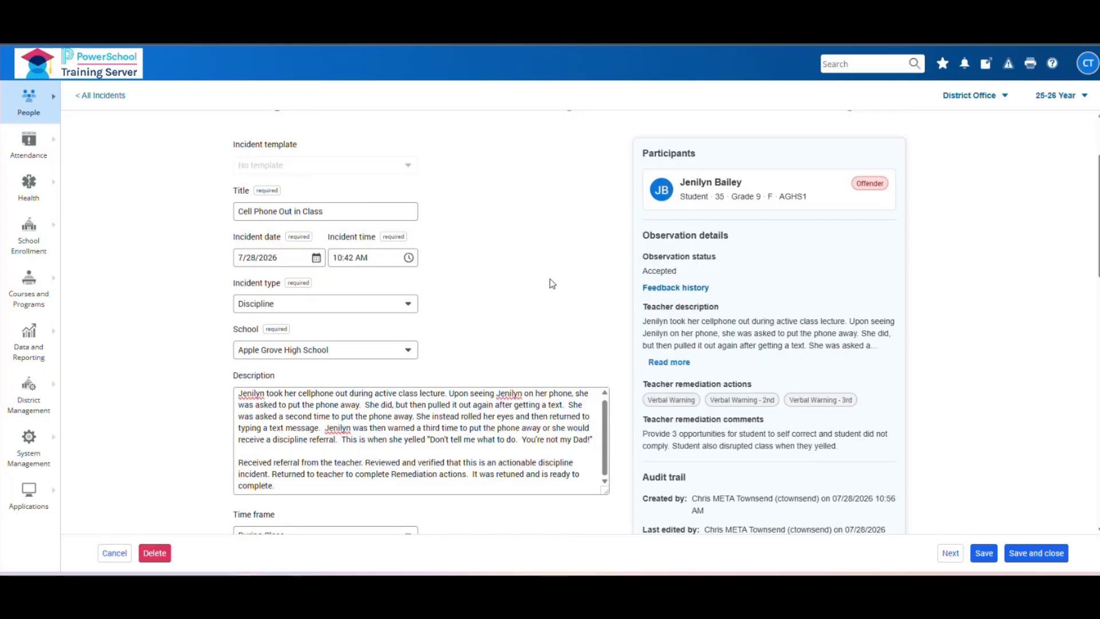
scroll(424, 379, "down", 1)
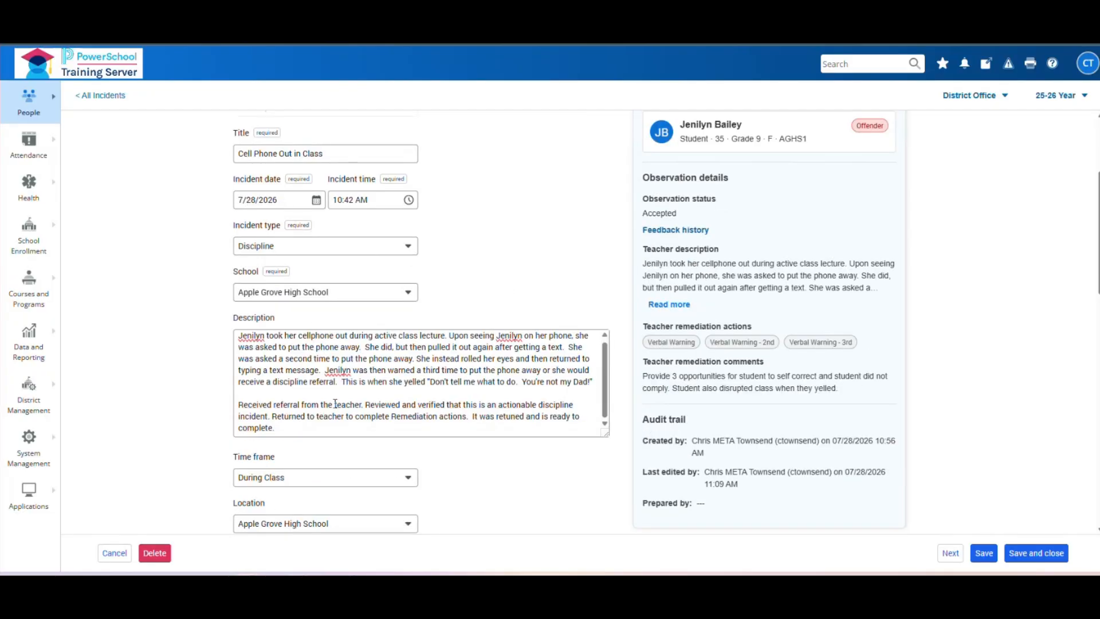
scroll(335, 404, "down", 4)
scroll(343, 416, "down", 2)
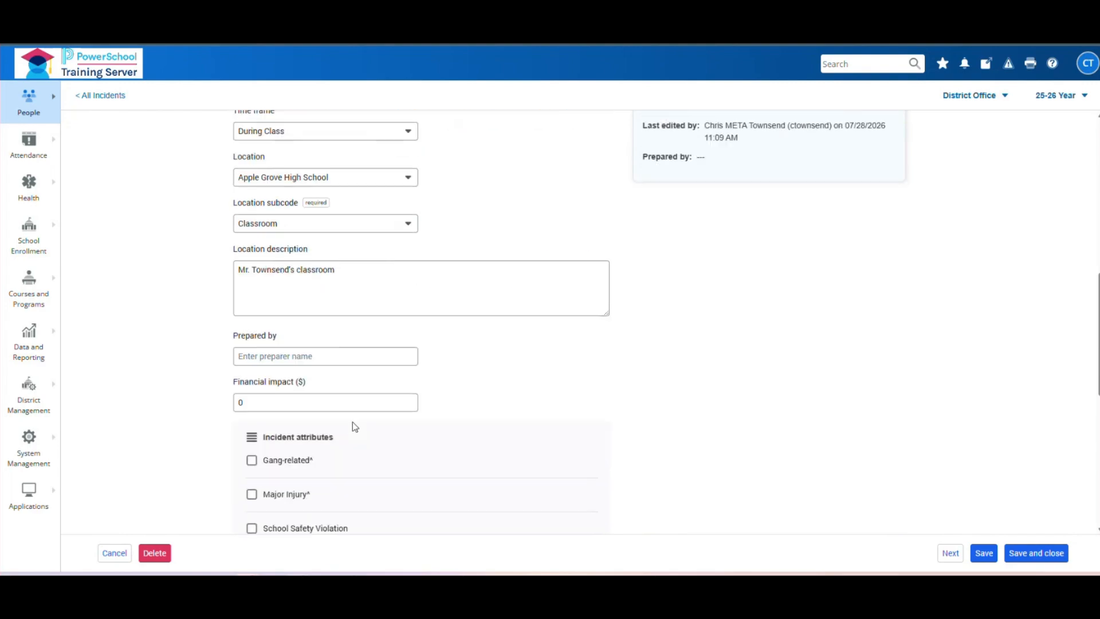
scroll(429, 346, "up", 2)
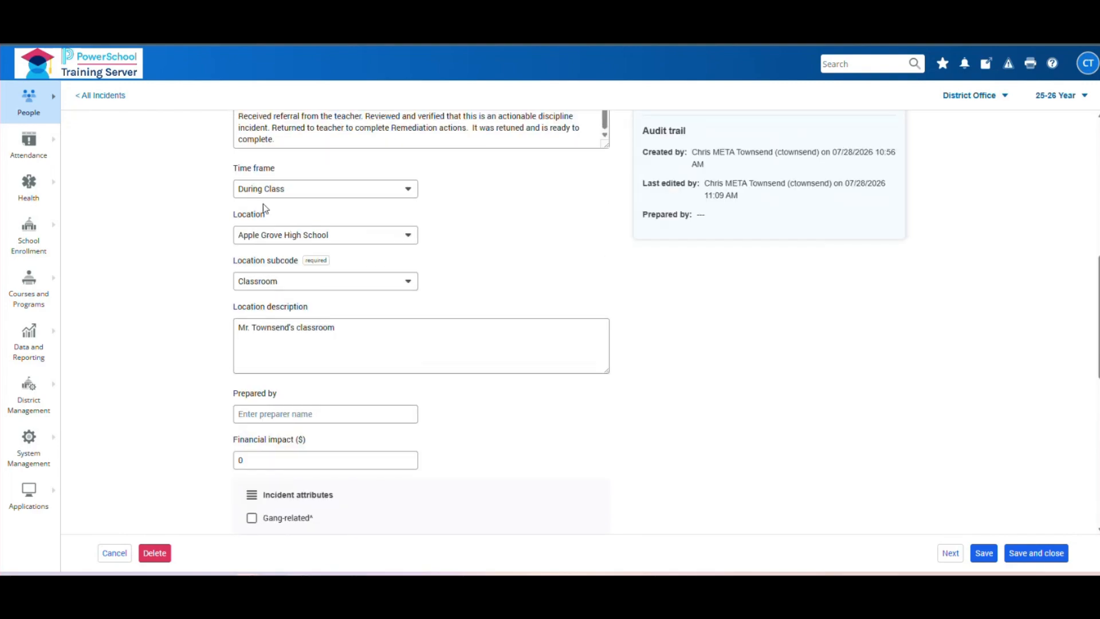
scroll(510, 411, "down", 4)
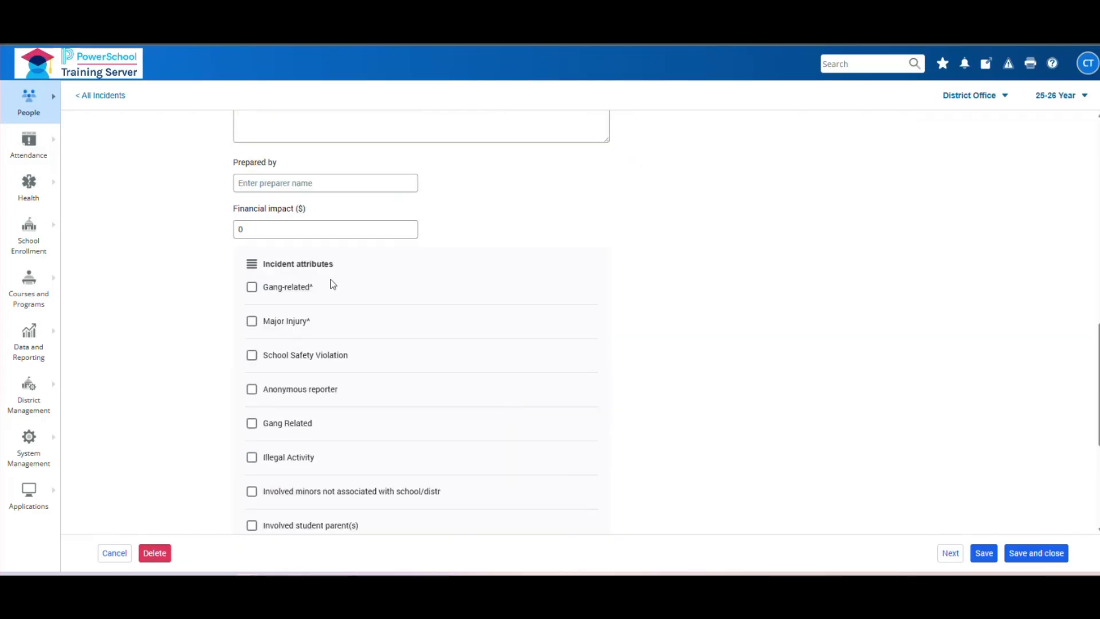
scroll(469, 356, "down", 2)
scroll(552, 398, "down", 3)
scroll(553, 400, "up", 3)
scroll(554, 400, "up", 5)
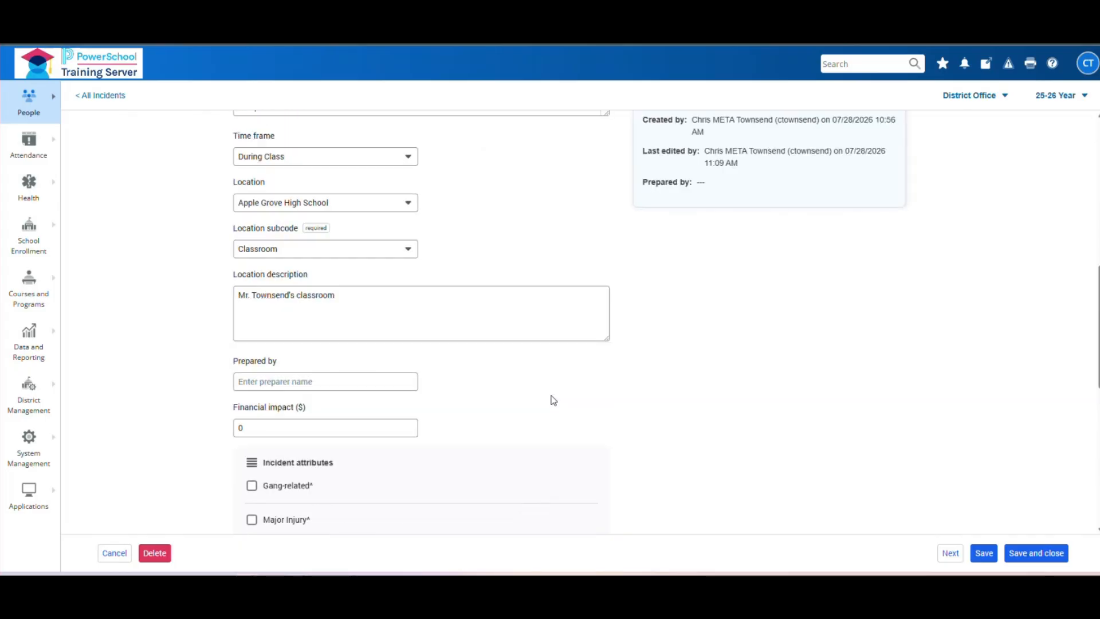
scroll(669, 423, "up", 3)
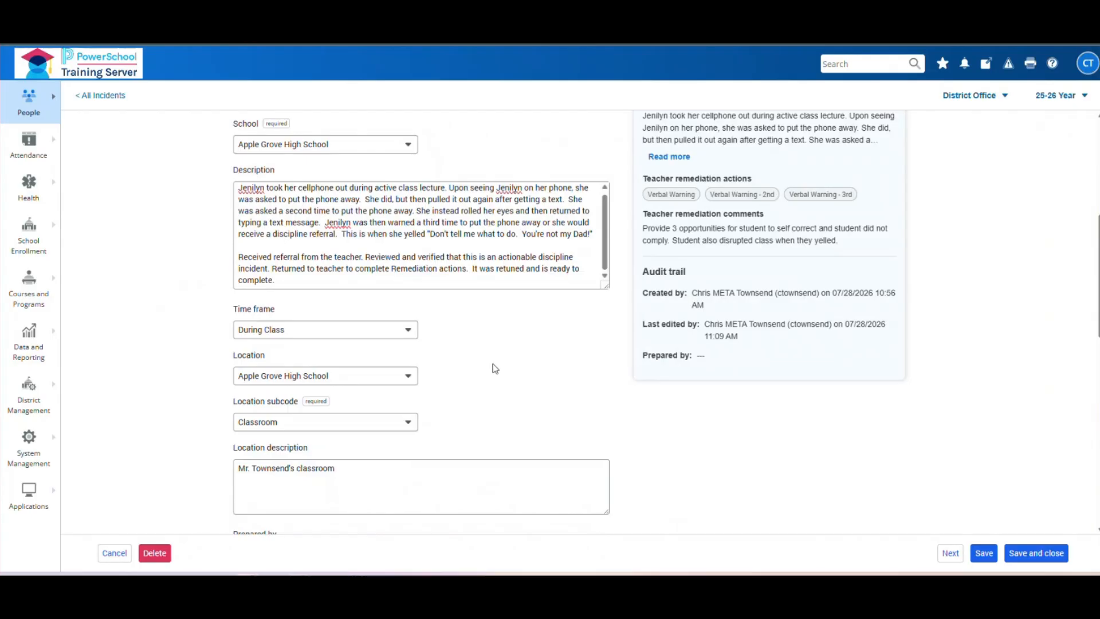
scroll(491, 368, "down", 2)
scroll(474, 310, "up", 2)
scroll(475, 310, "up", 2)
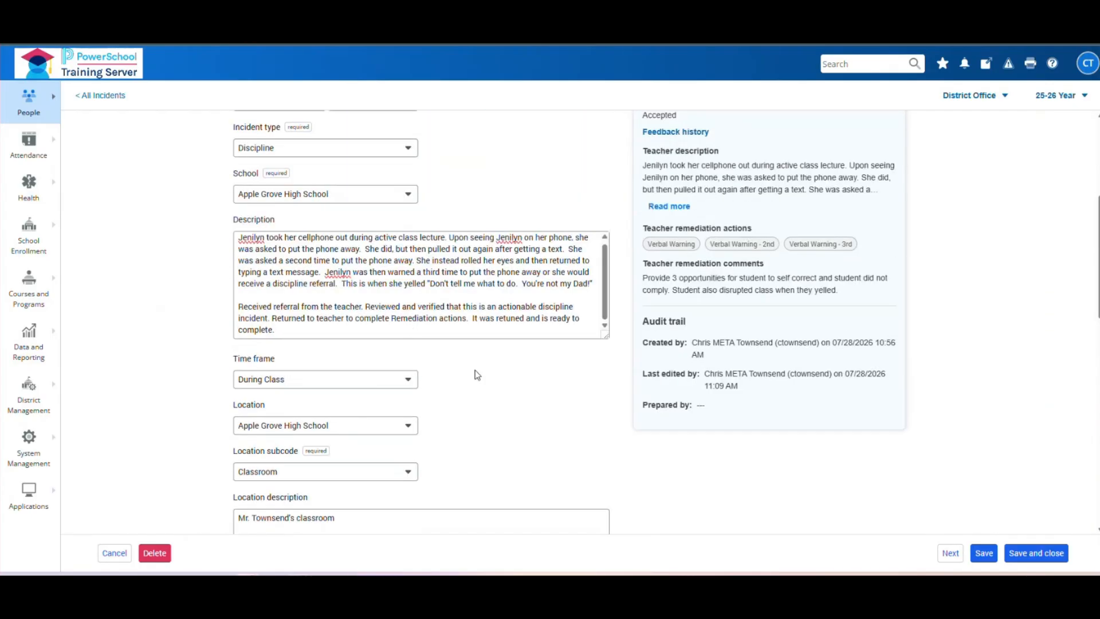
scroll(636, 275, "up", 3)
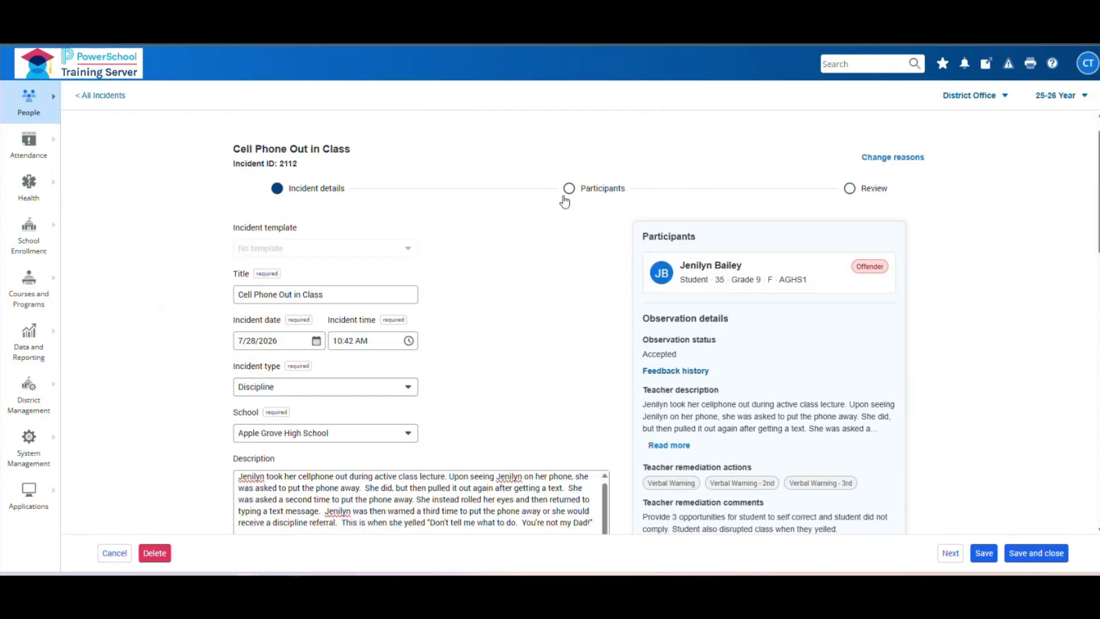
- Go to incident 2112's Participants step and start adding a participant
left_click(950, 553)
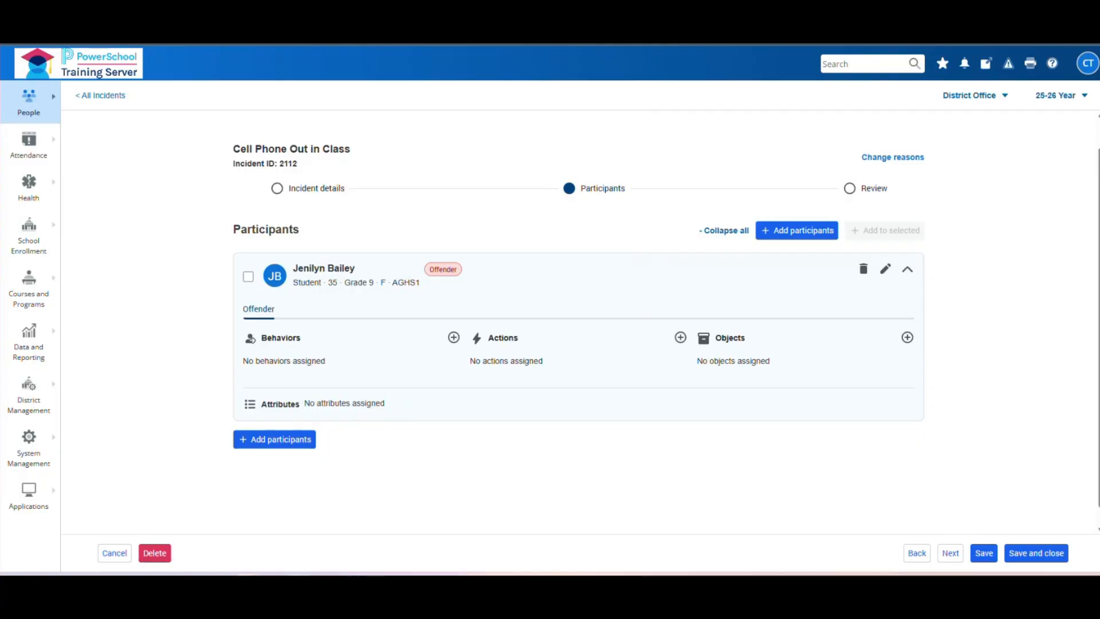
left_click(770, 232)
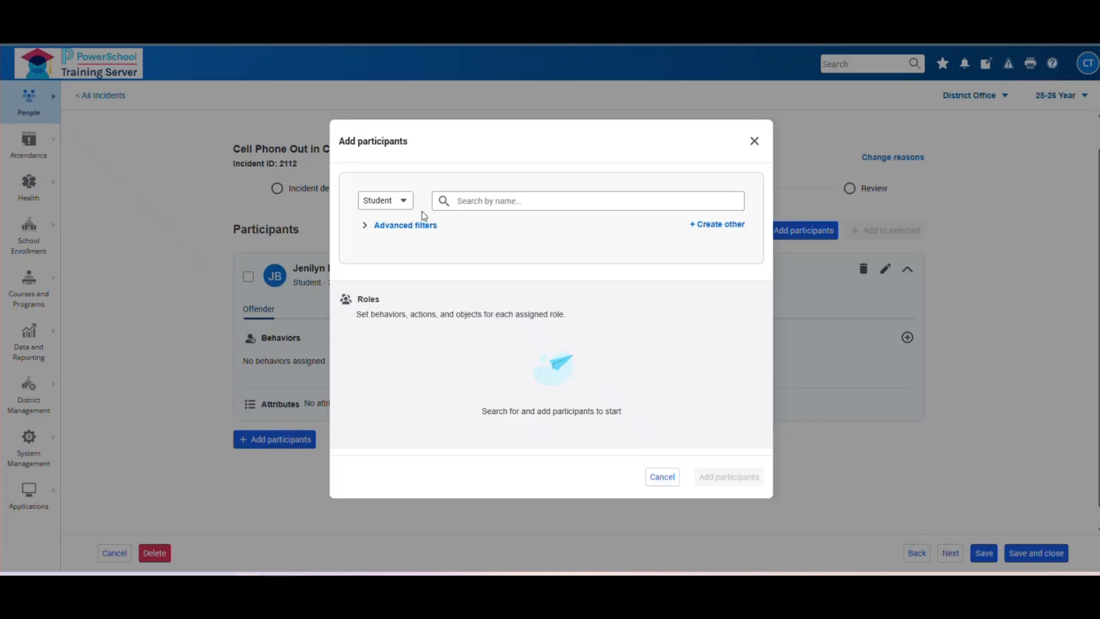
left_click(405, 207)
left_click(406, 207)
left_click(404, 205)
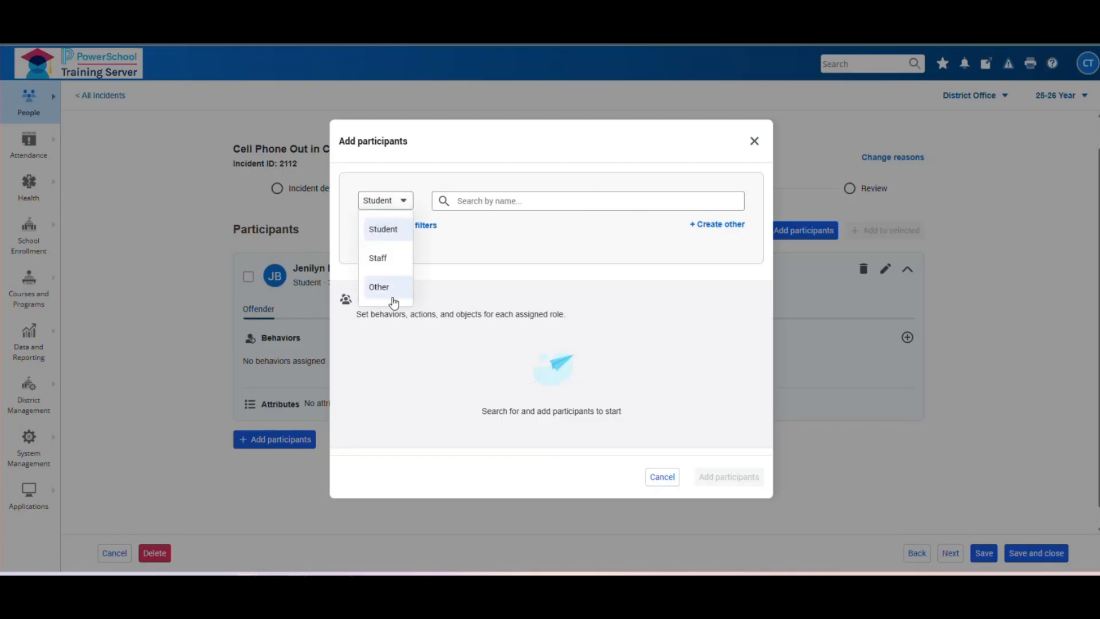
left_click(519, 241)
left_click(394, 201)
left_click(459, 201)
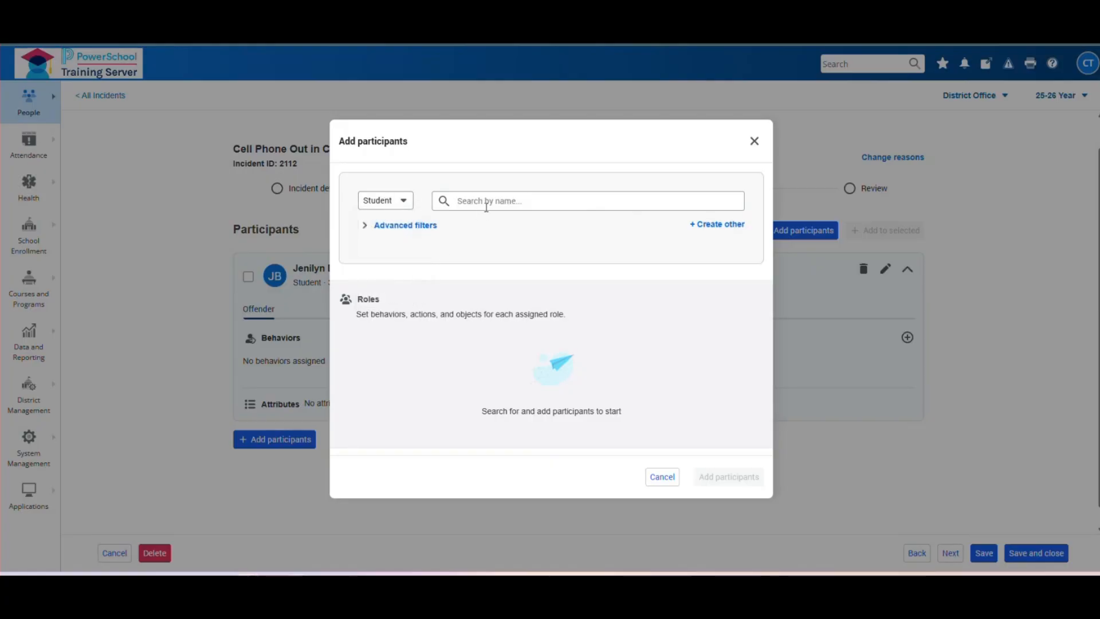
type("smi")
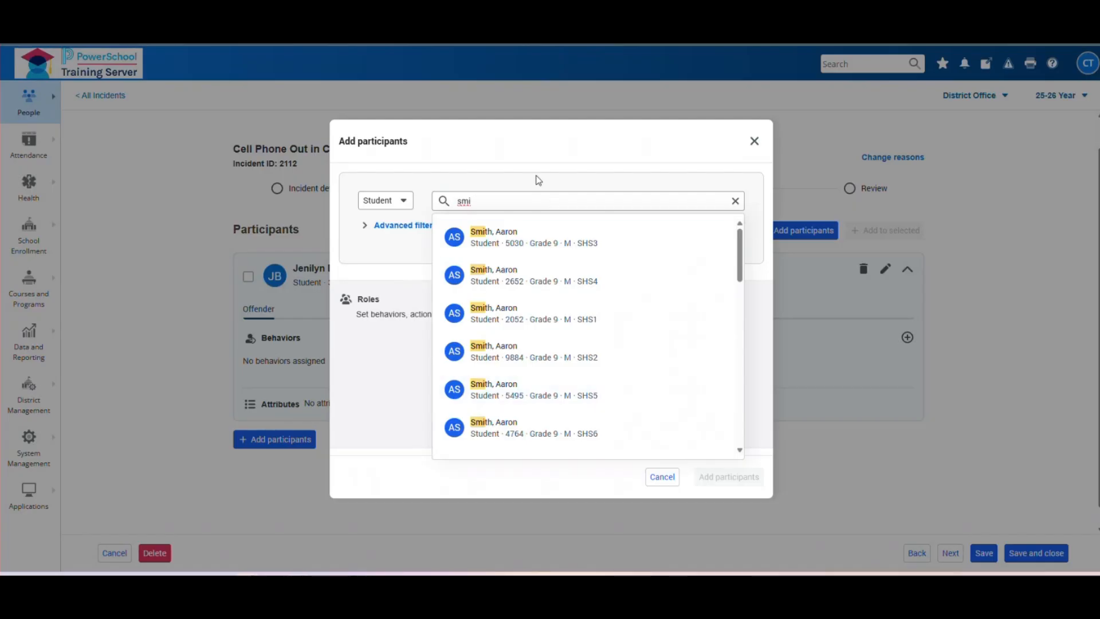
key("BackSpace")
key("BackSpace")
key("BackSpace")
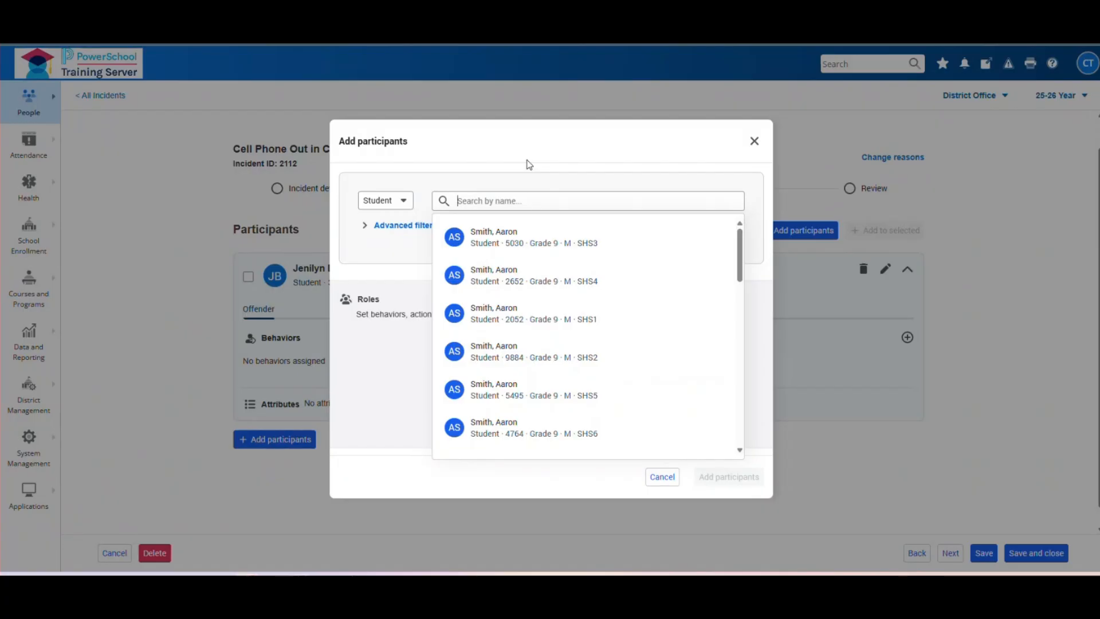
type("2052")
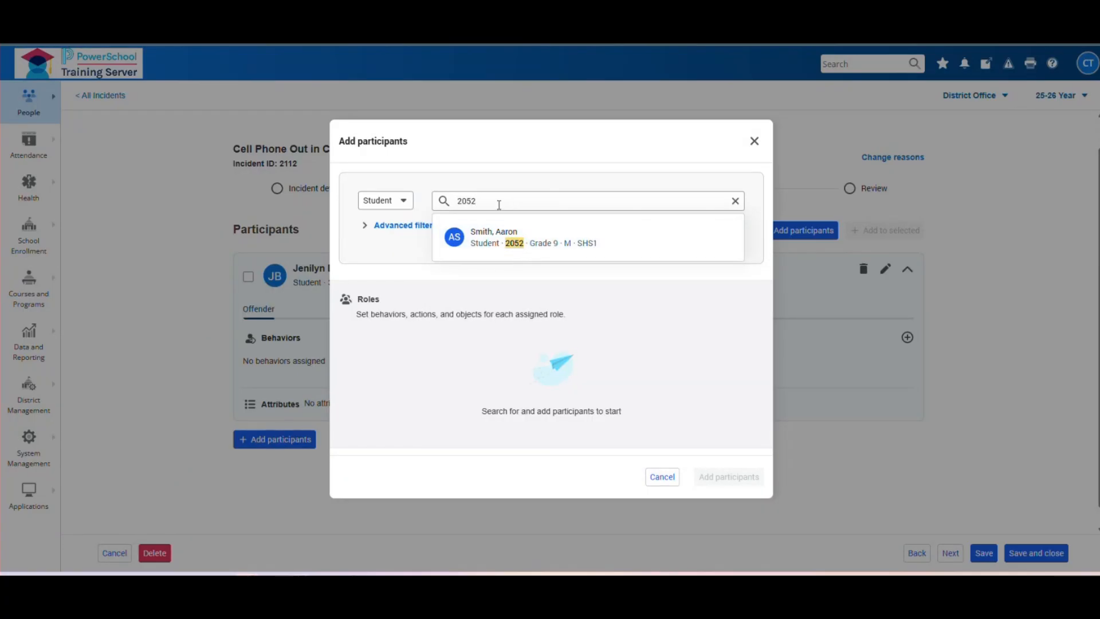
double_click(467, 201)
key("BackSpace")
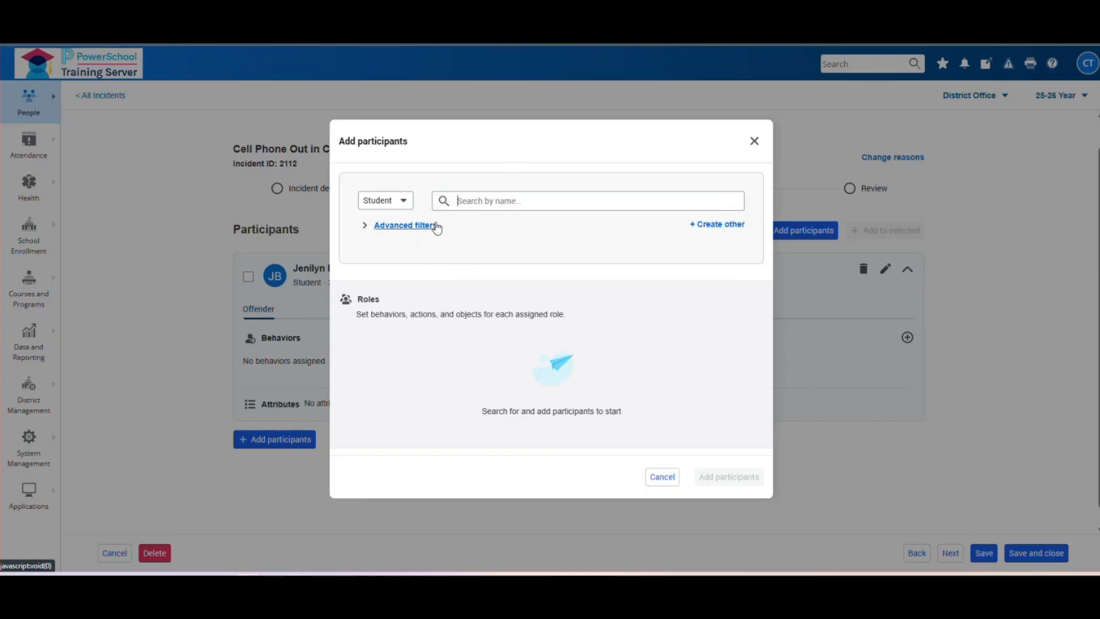
- Check the advanced search filters, leaving context District Office and grade level All
left_click(404, 226)
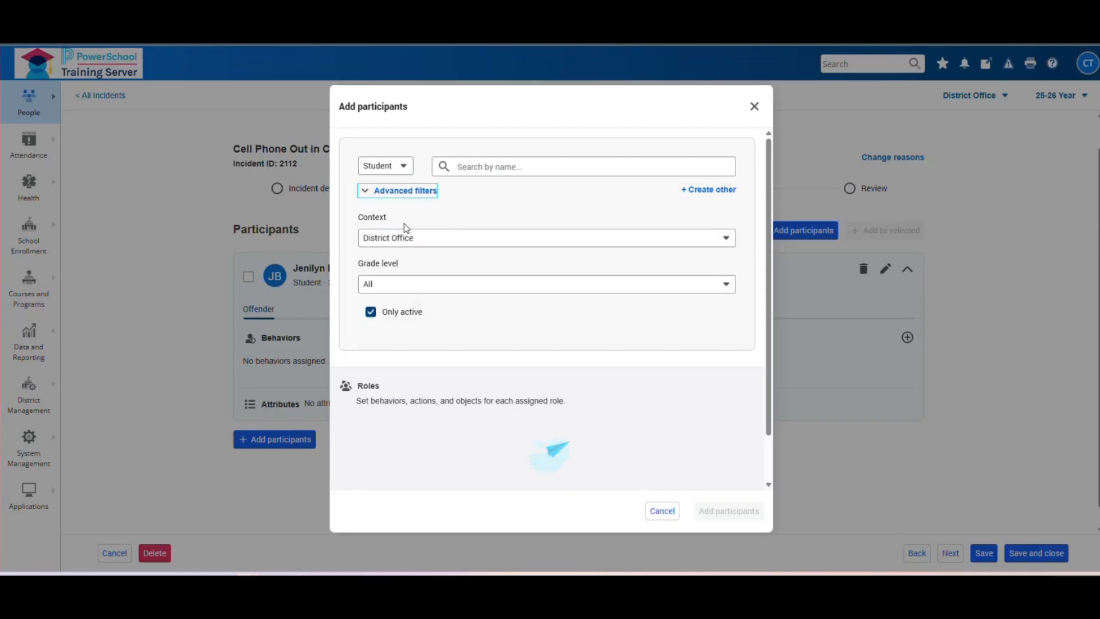
left_click(726, 241)
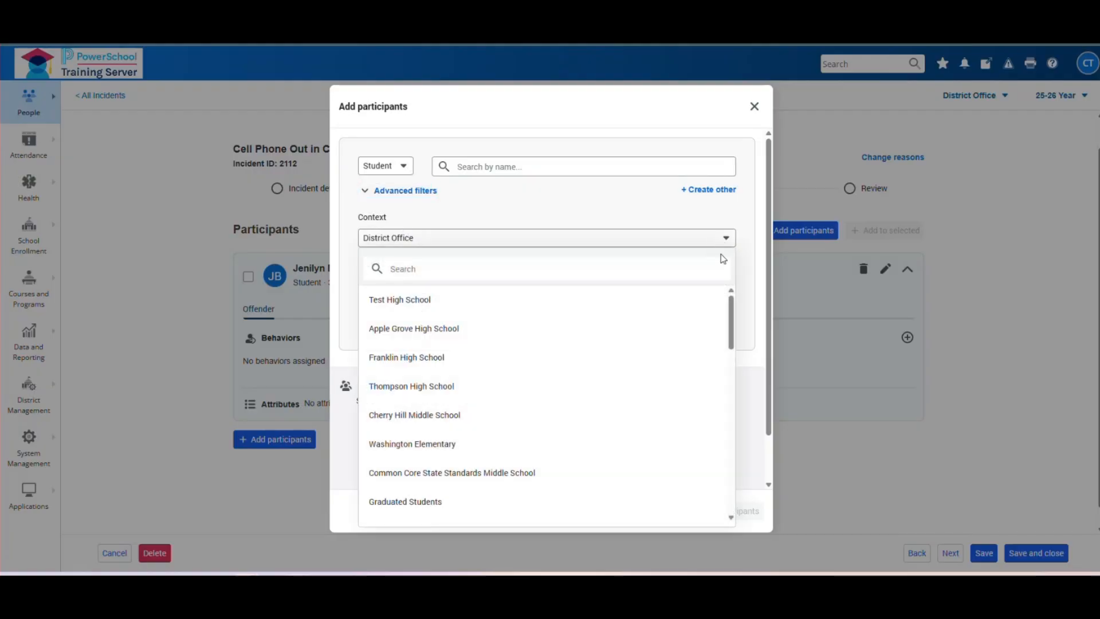
left_click_drag(735, 309, 732, 254)
left_click(741, 241)
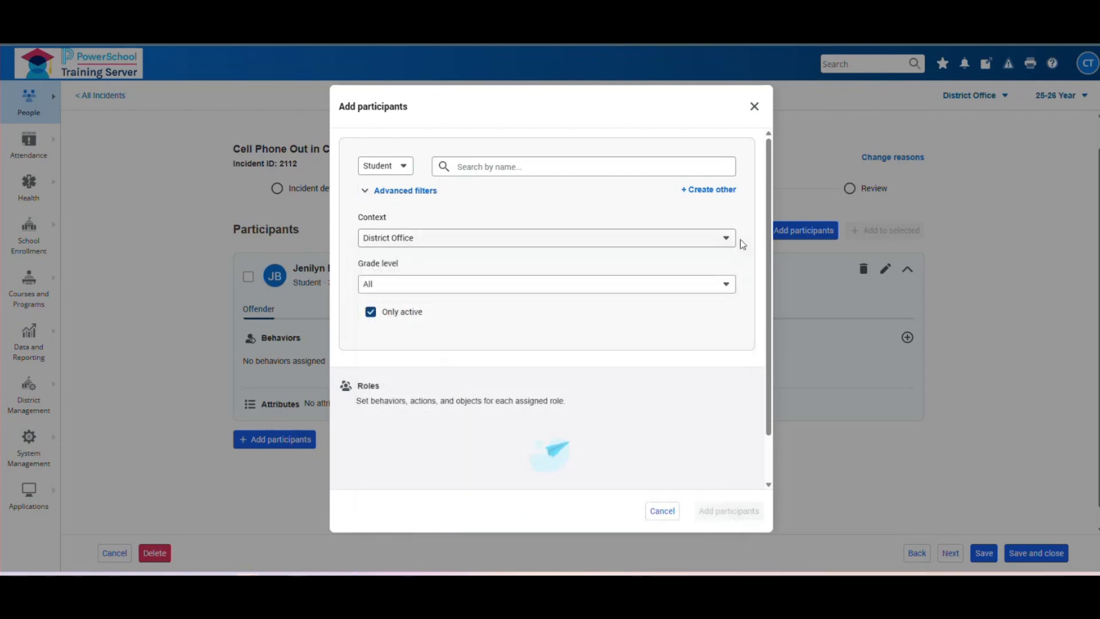
left_click(689, 287)
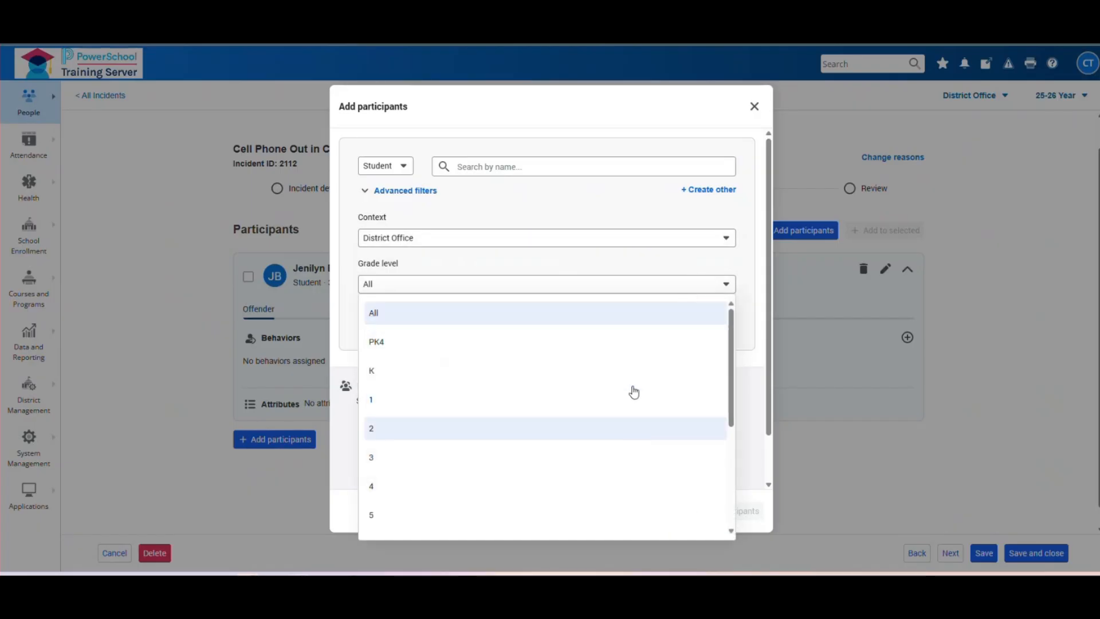
left_click(633, 283)
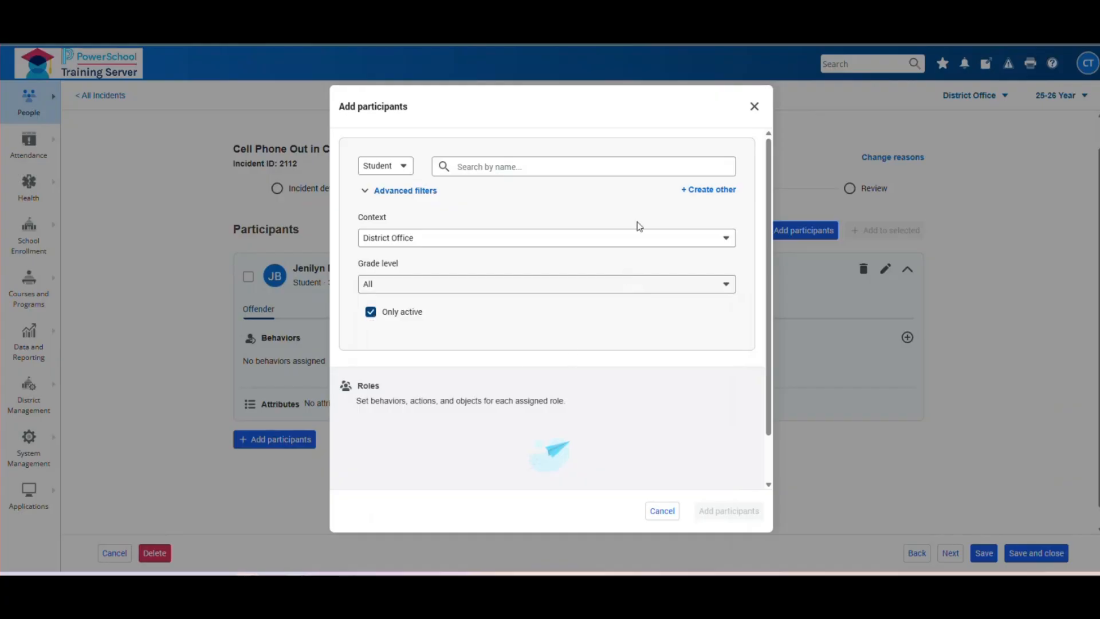
- Try the Other participant type, switch back to Student, and cancel without adding anyone
left_click(404, 168)
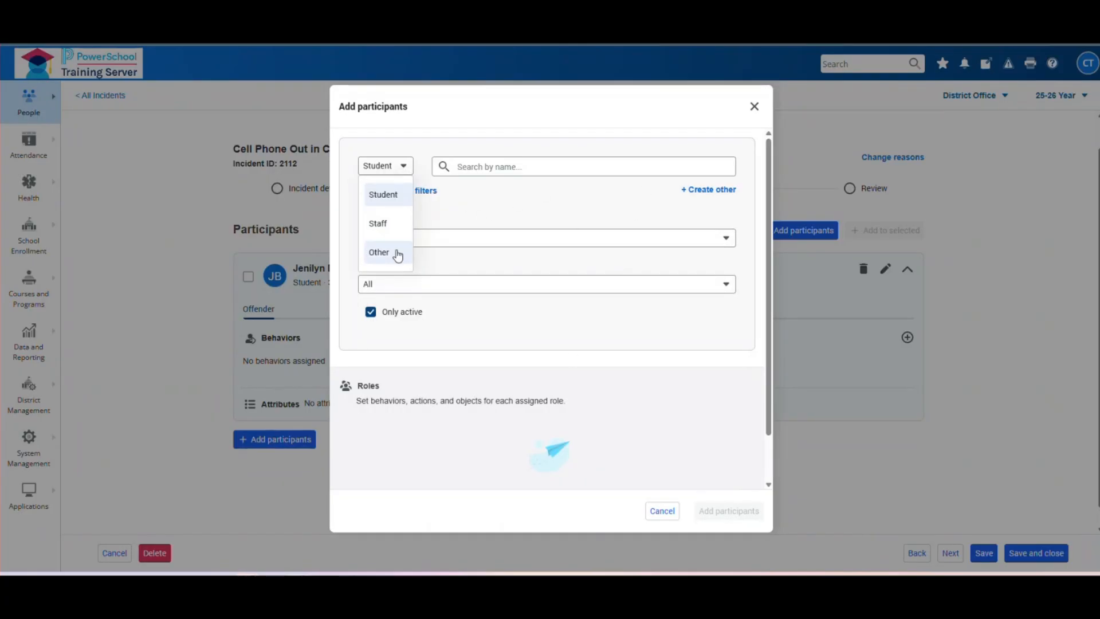
left_click(399, 256)
left_click(731, 230)
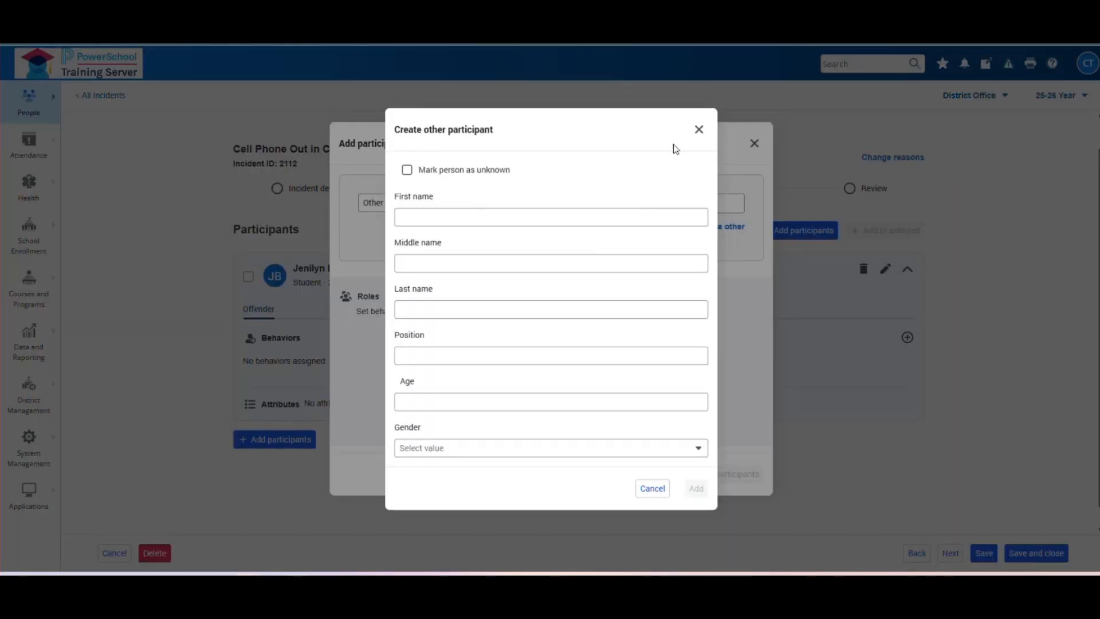
left_click(699, 130)
left_click(392, 206)
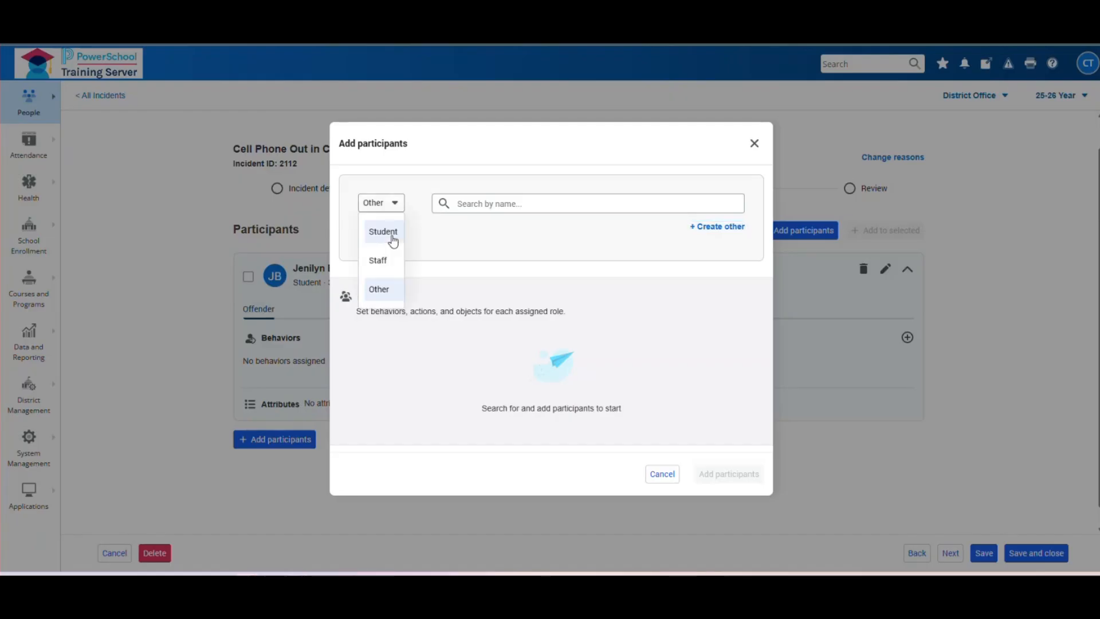
left_click(383, 232)
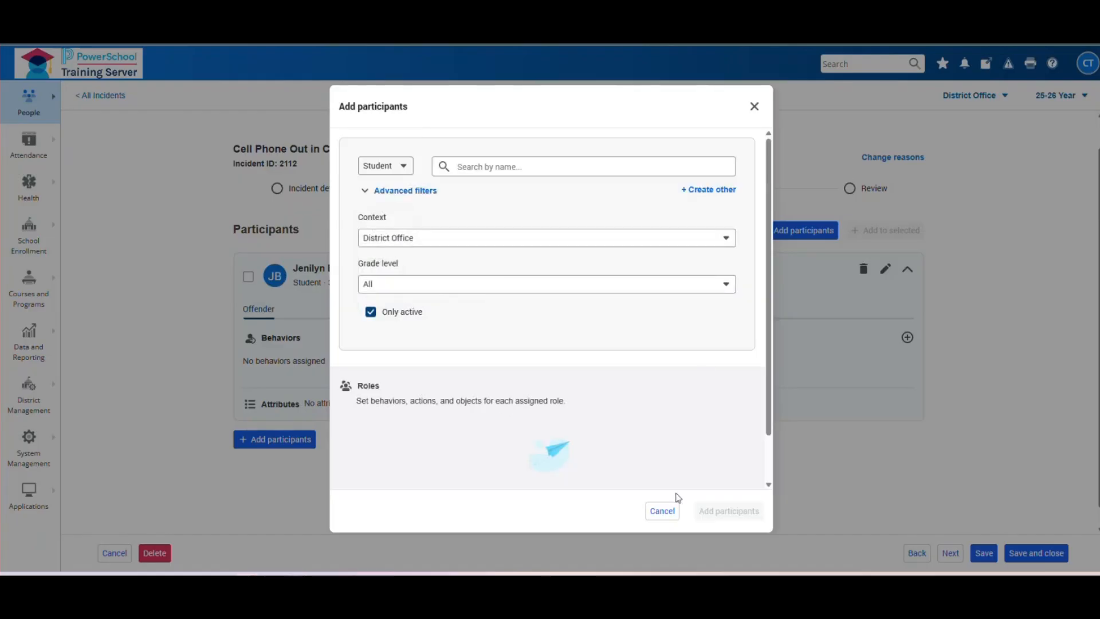
left_click(661, 510)
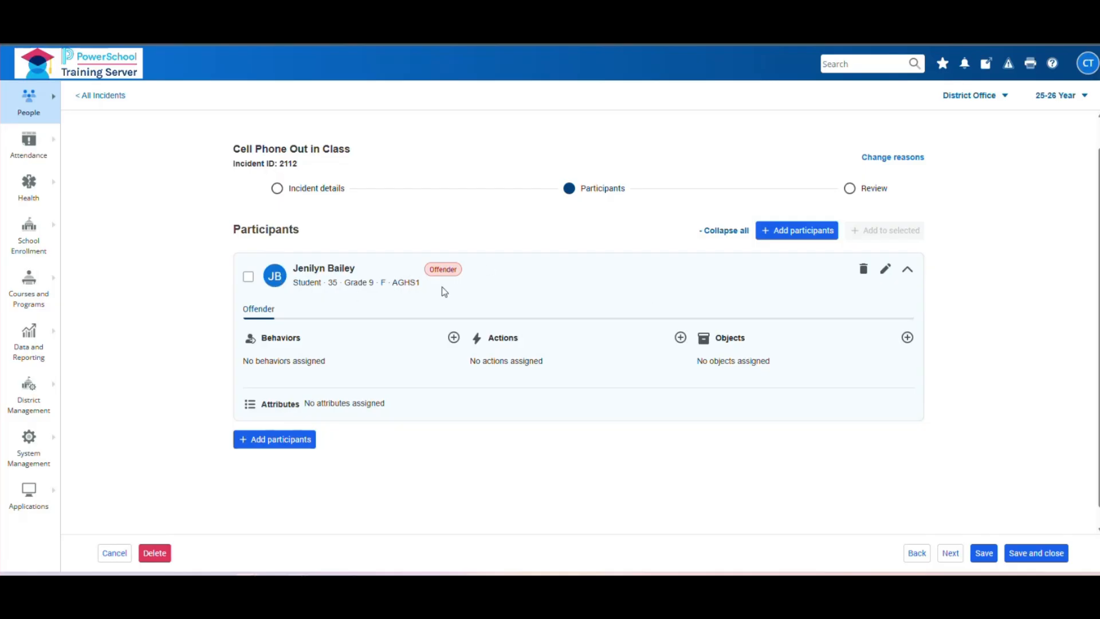
left_click(886, 270)
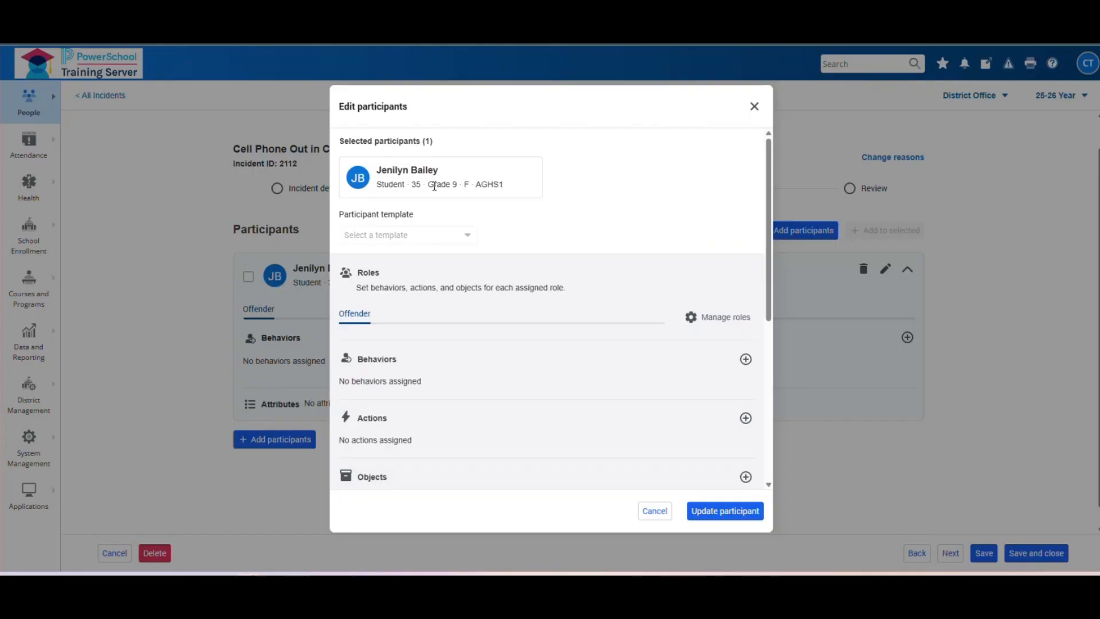
left_click_drag(771, 152, 771, 313)
scroll(673, 247, "up", 4)
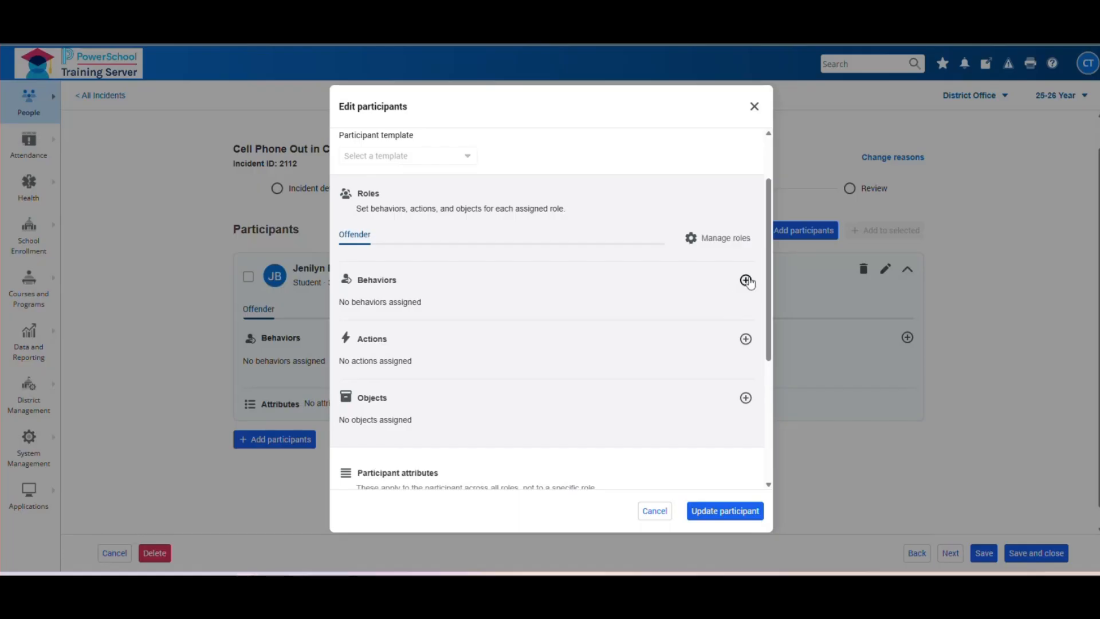
left_click(745, 280)
scroll(740, 235, "up", 1)
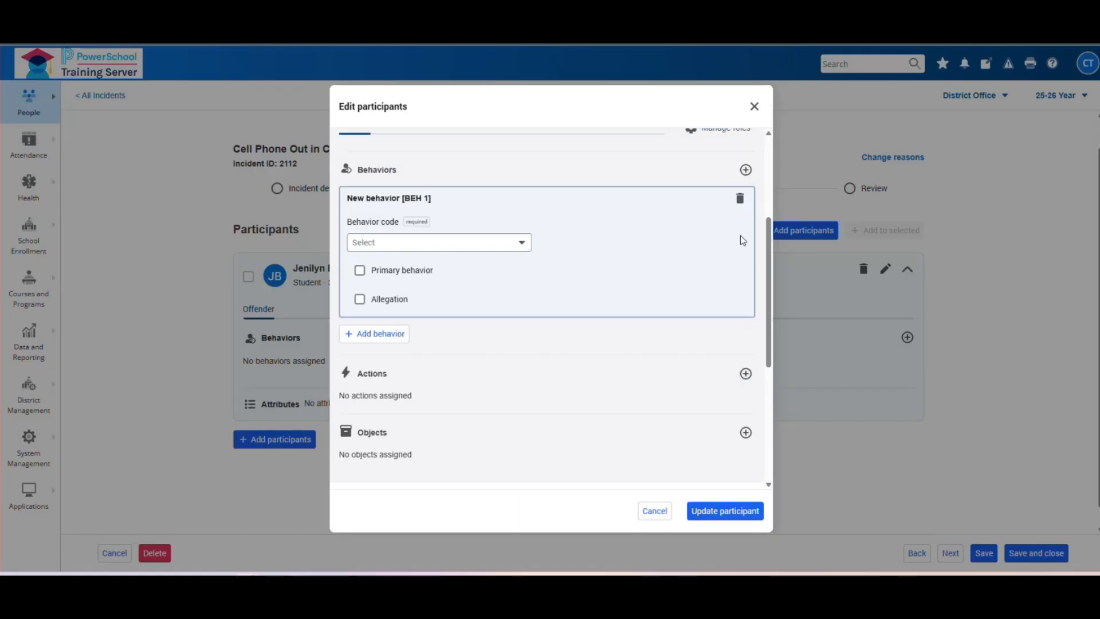
left_click(739, 198)
left_click(679, 349)
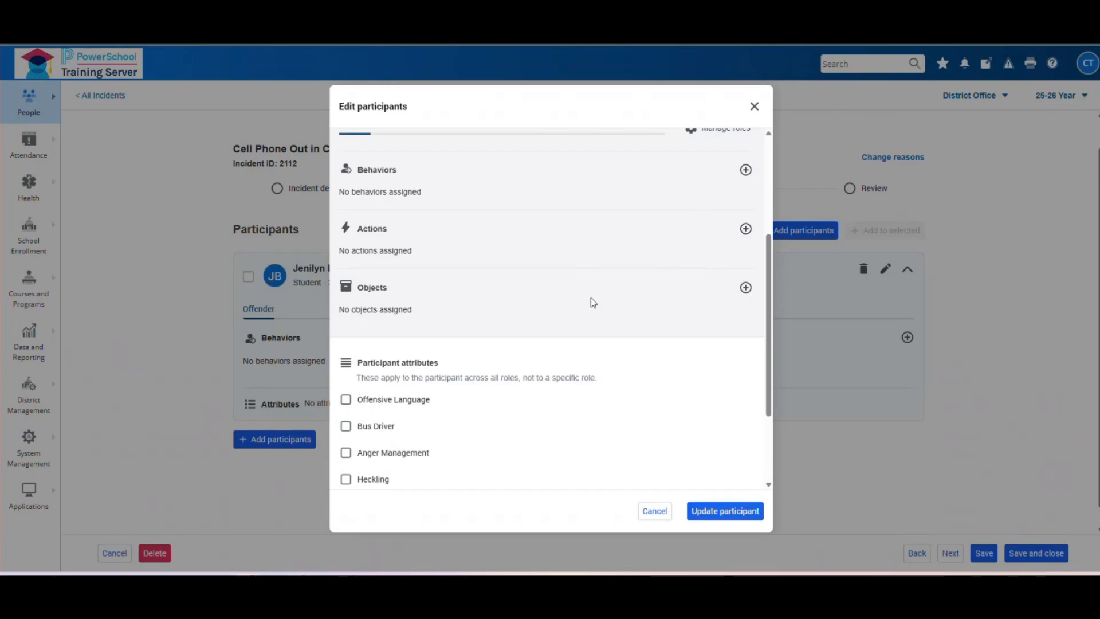
scroll(558, 342, "down", 1)
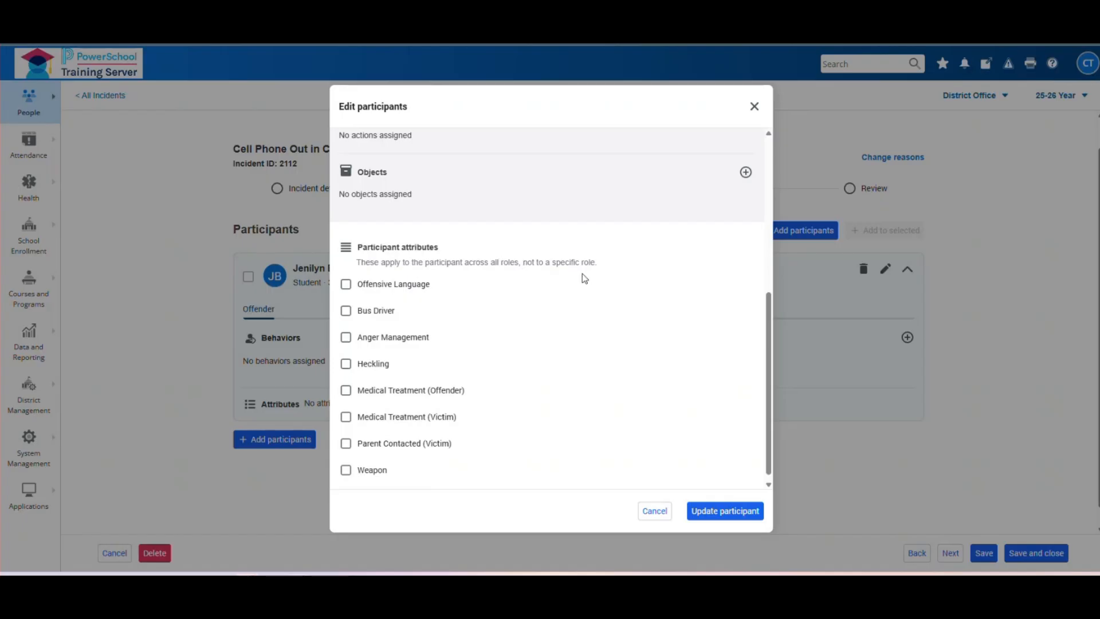
scroll(681, 377, "up", 2)
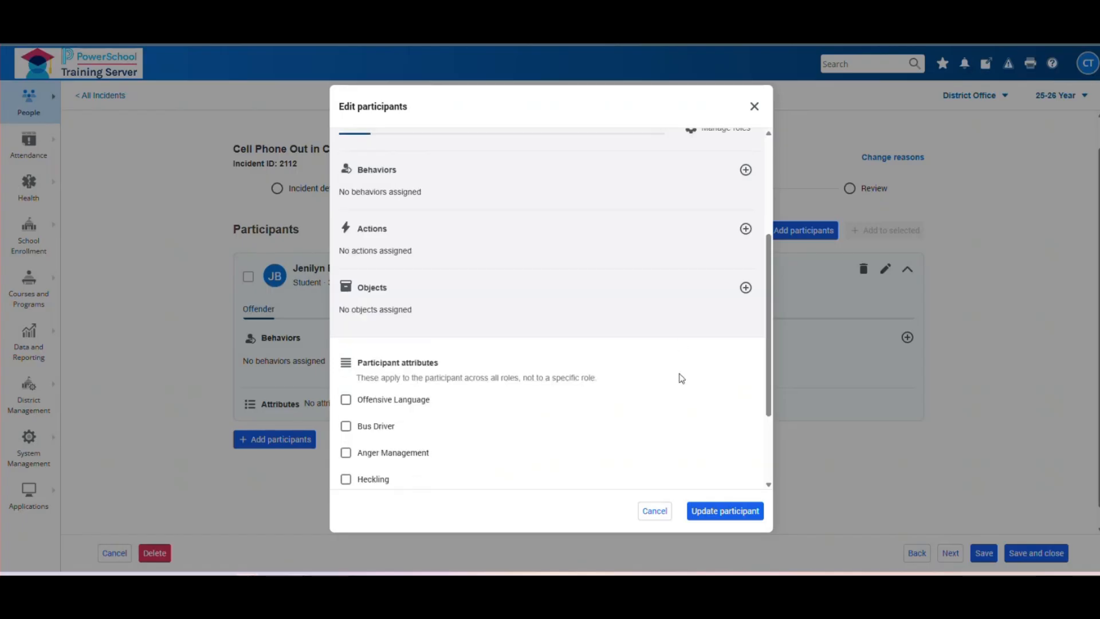
scroll(547, 416, "up", 2)
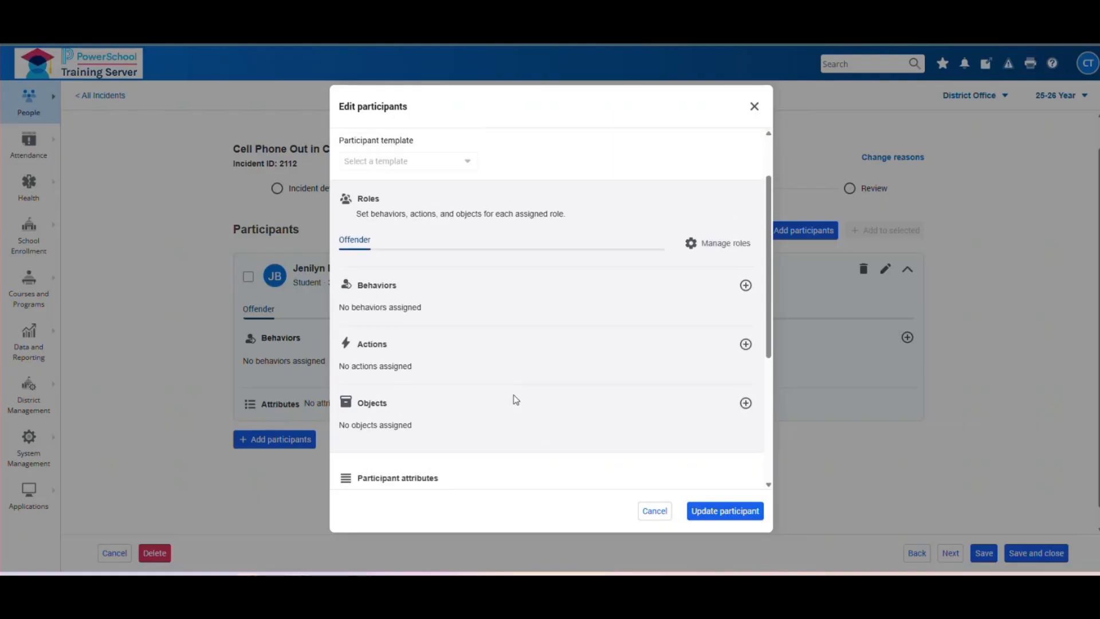
scroll(513, 397, "down", 2)
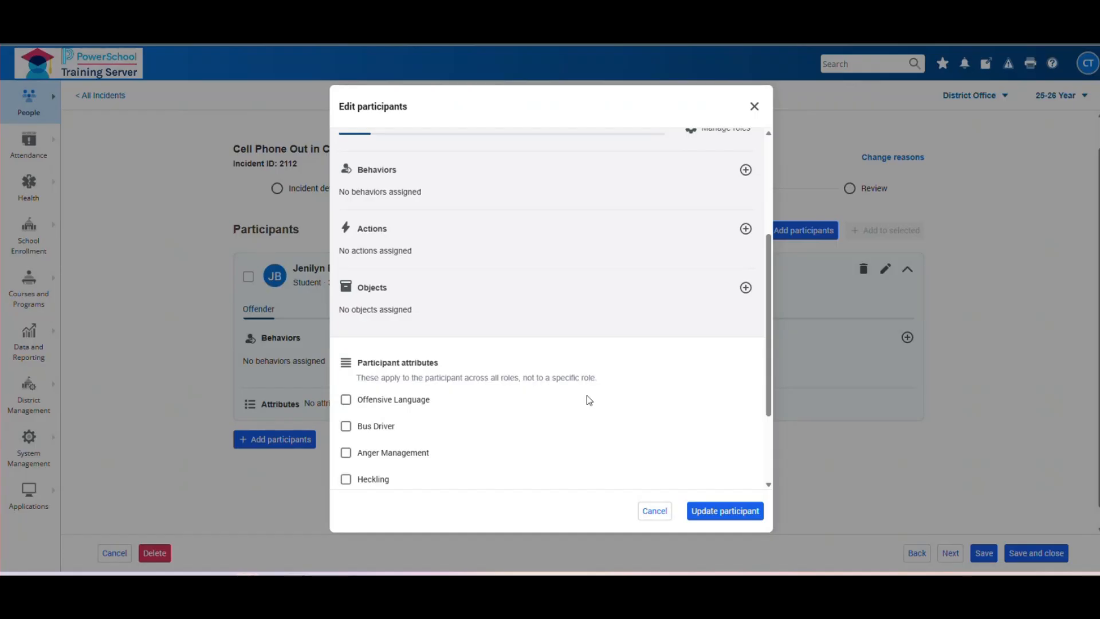
scroll(586, 395, "up", 2)
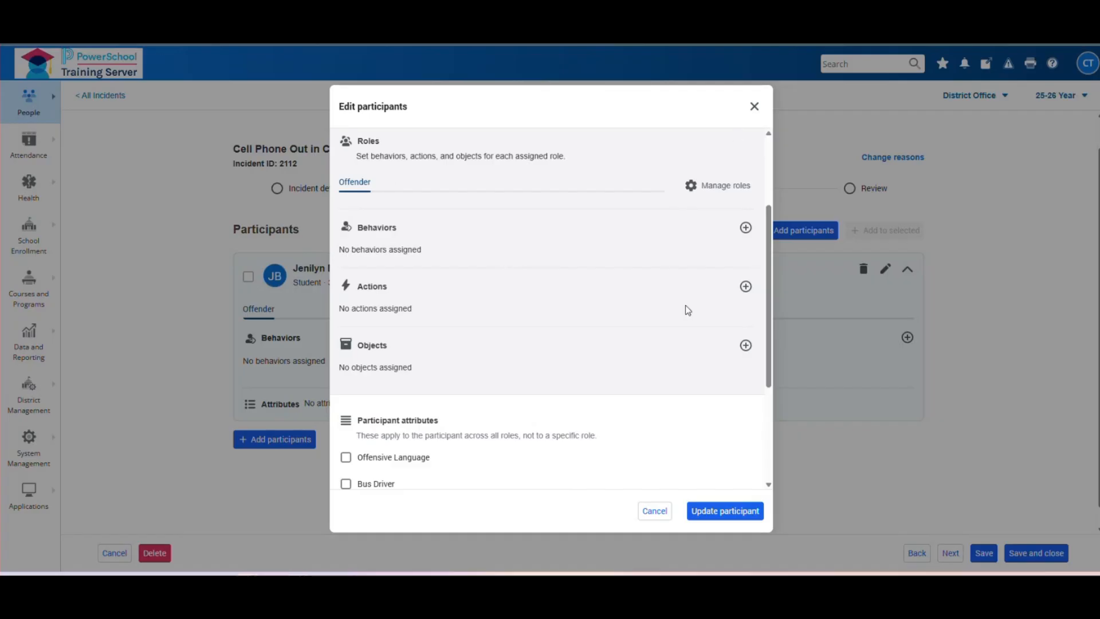
left_click(755, 106)
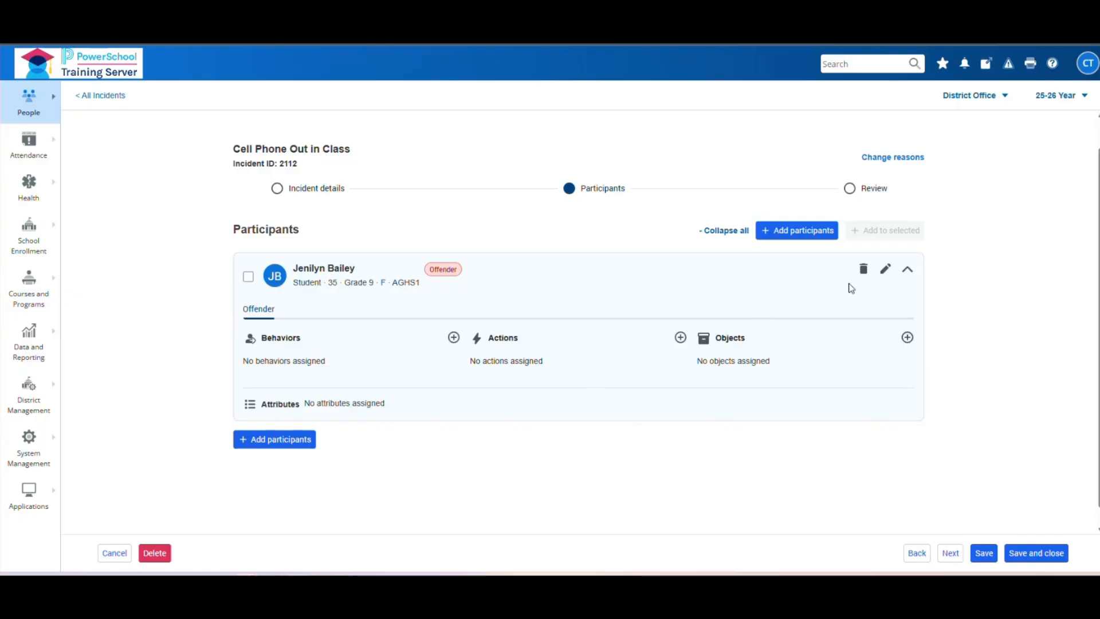
- Add a behavior, delete it, then add a fresh empty behavior BEH 1 for the offender
left_click(454, 342)
scroll(407, 170, "up", 3)
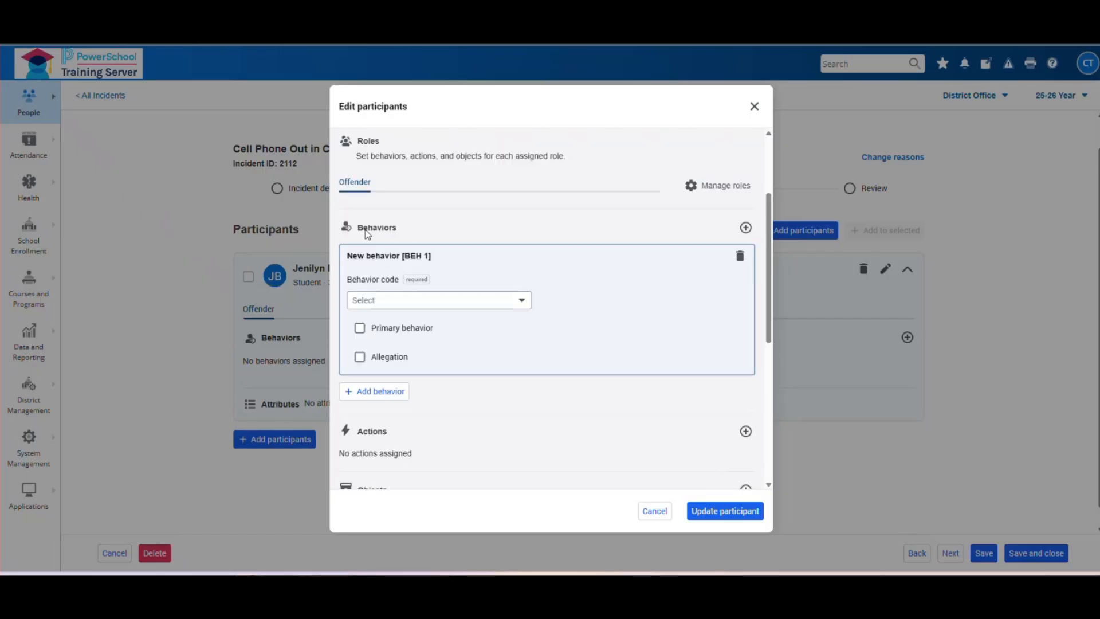
left_click(739, 258)
left_click(678, 347)
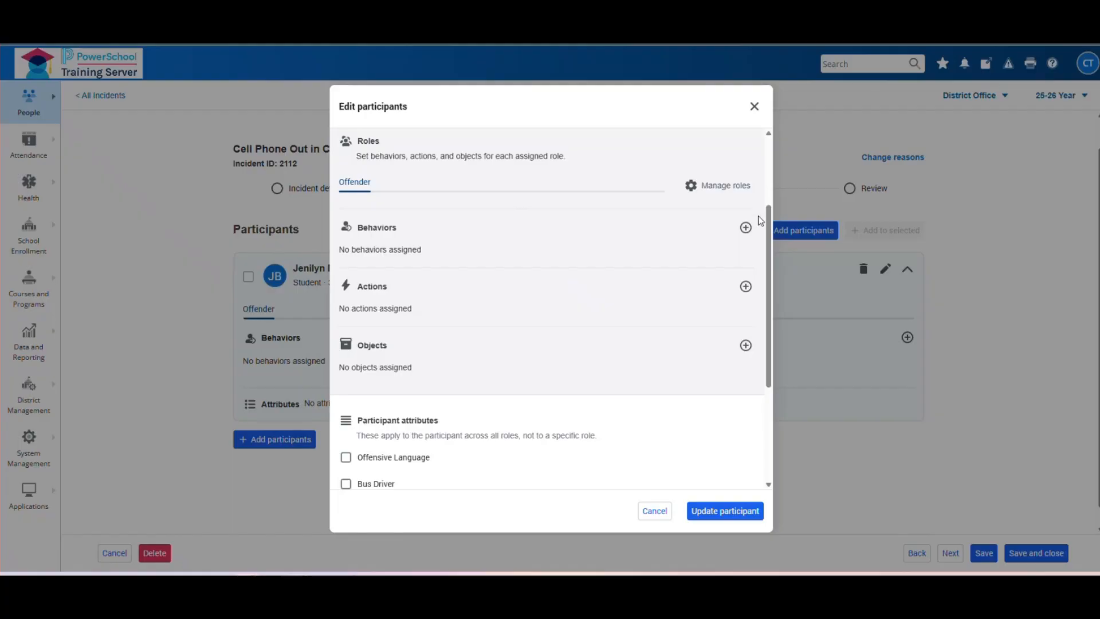
left_click(745, 228)
scroll(538, 218, "up", 1)
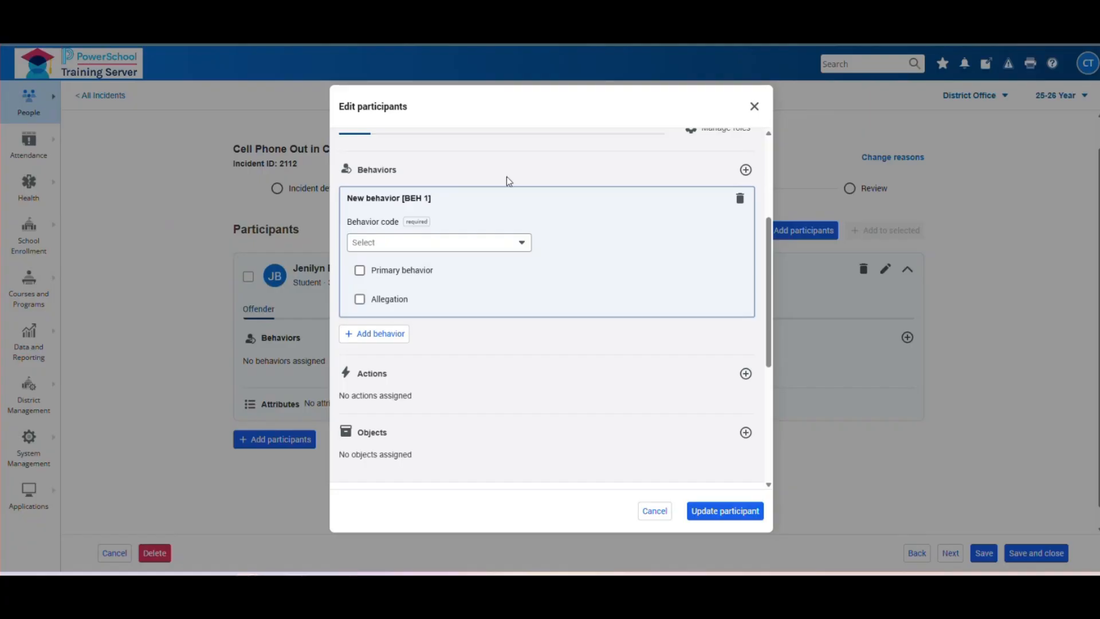
scroll(569, 175, "up", 1)
scroll(569, 181, "down", 1)
- Code BEH 1 as Violation of School Rules (or NCB)^ with subcode Electronic device use/violation
left_click(526, 246)
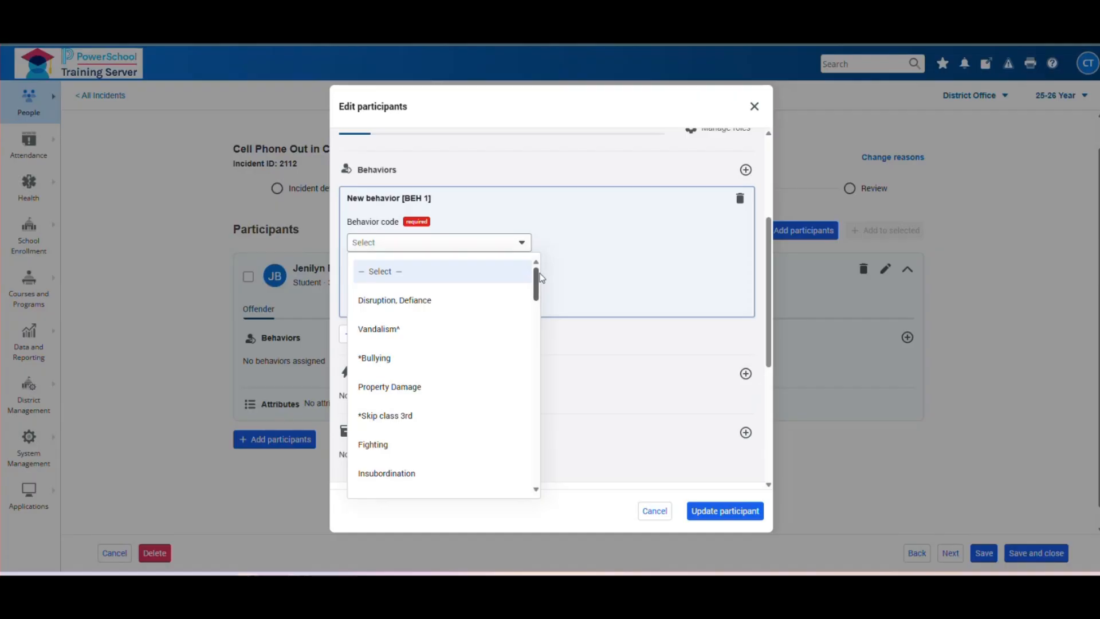
left_click_drag(537, 286, 532, 408)
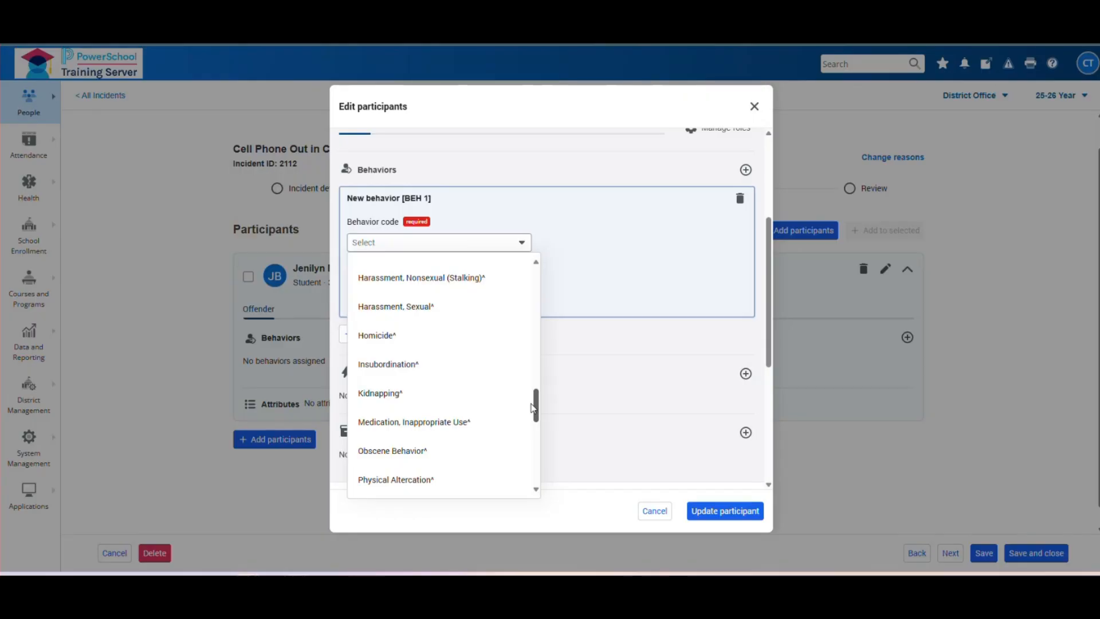
left_click_drag(532, 408, 532, 458)
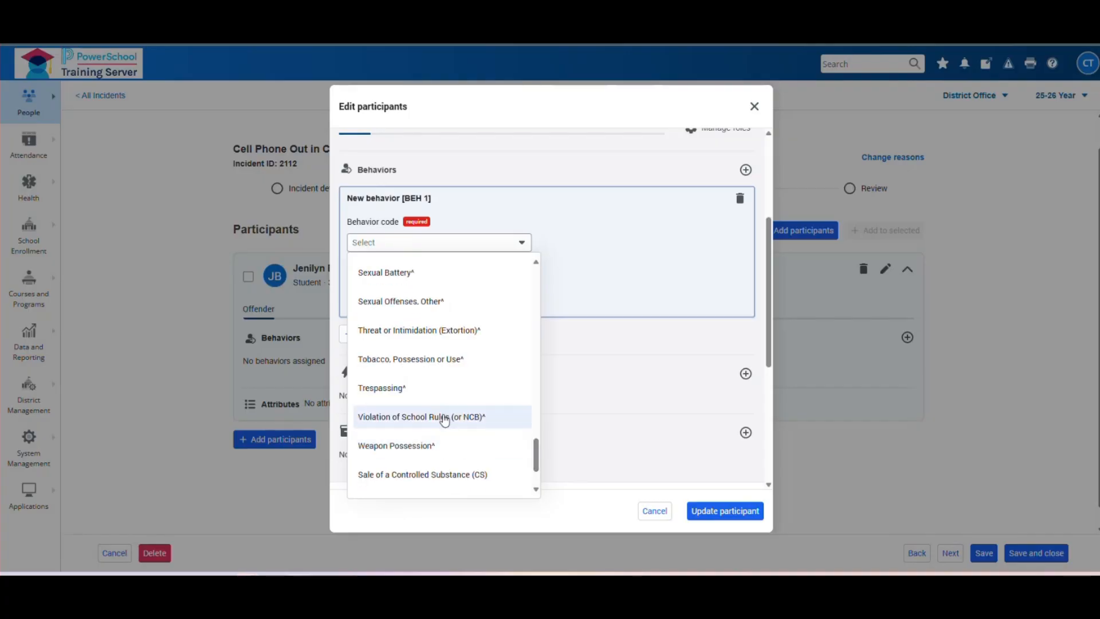
left_click(440, 417)
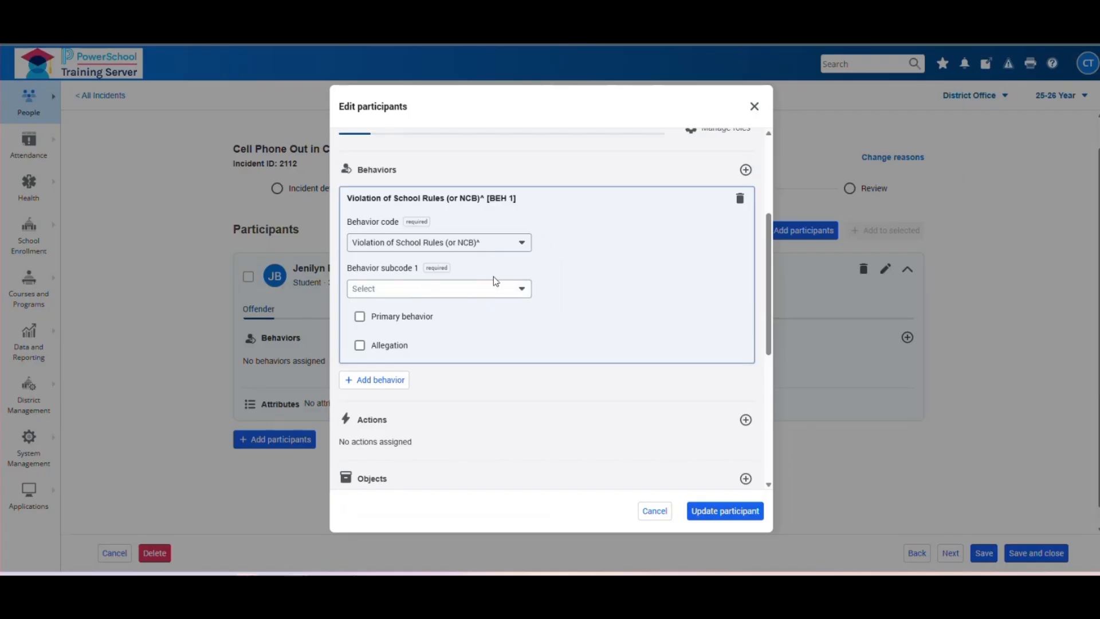
left_click(523, 290)
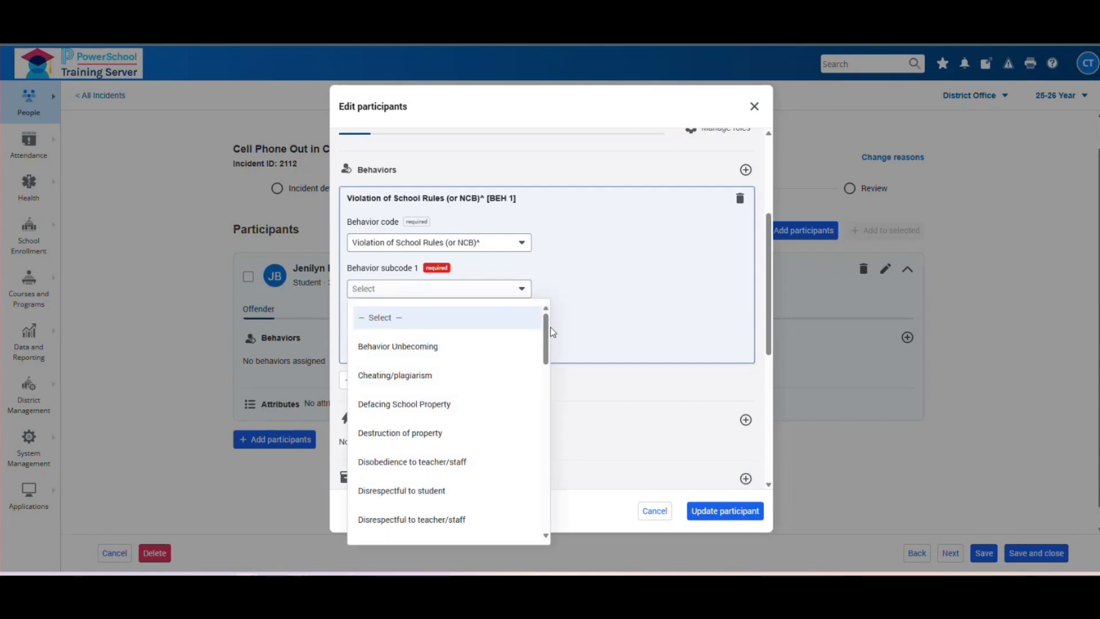
left_click_drag(547, 337, 547, 365)
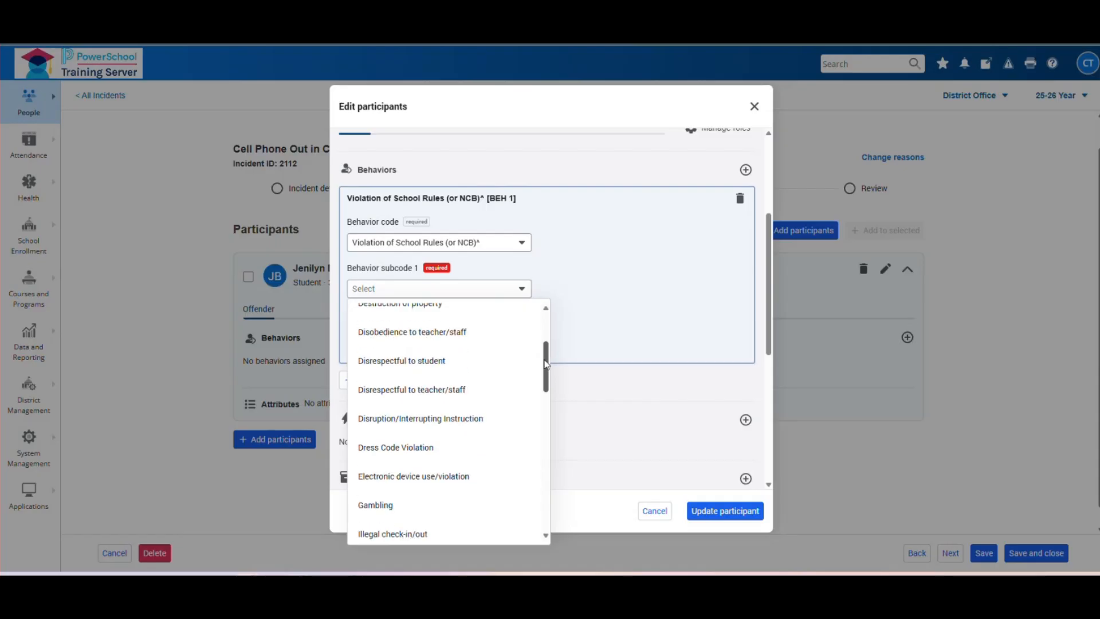
left_click(461, 485)
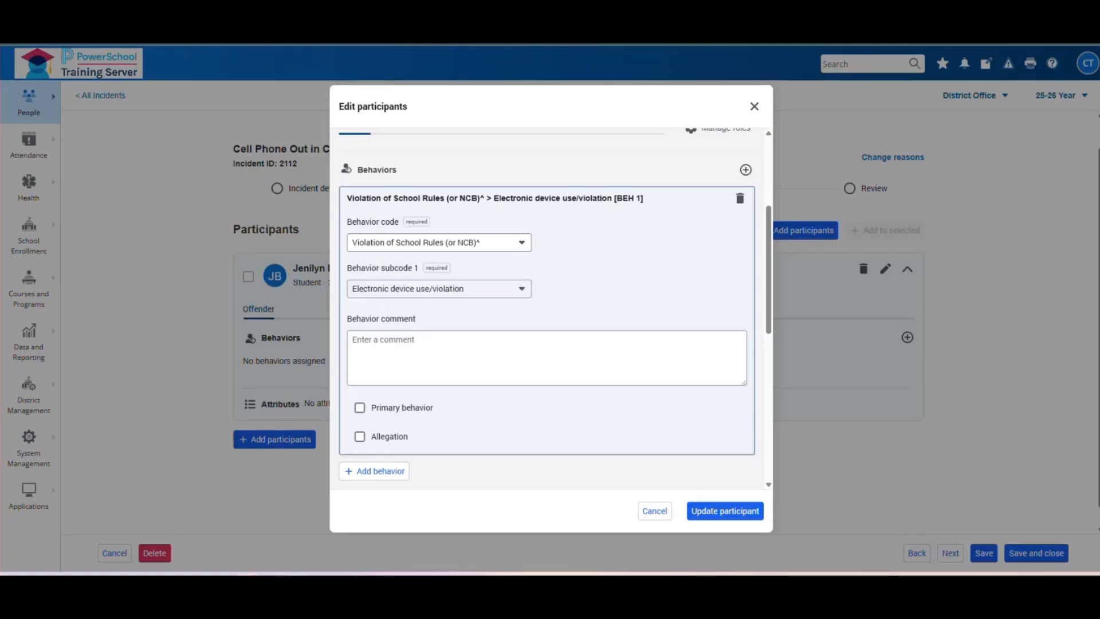
- Comment 'Student had cellphone out in class' on BEH 1 and mark it the primary behavior
scroll(554, 287, "down", 1)
left_click(408, 286)
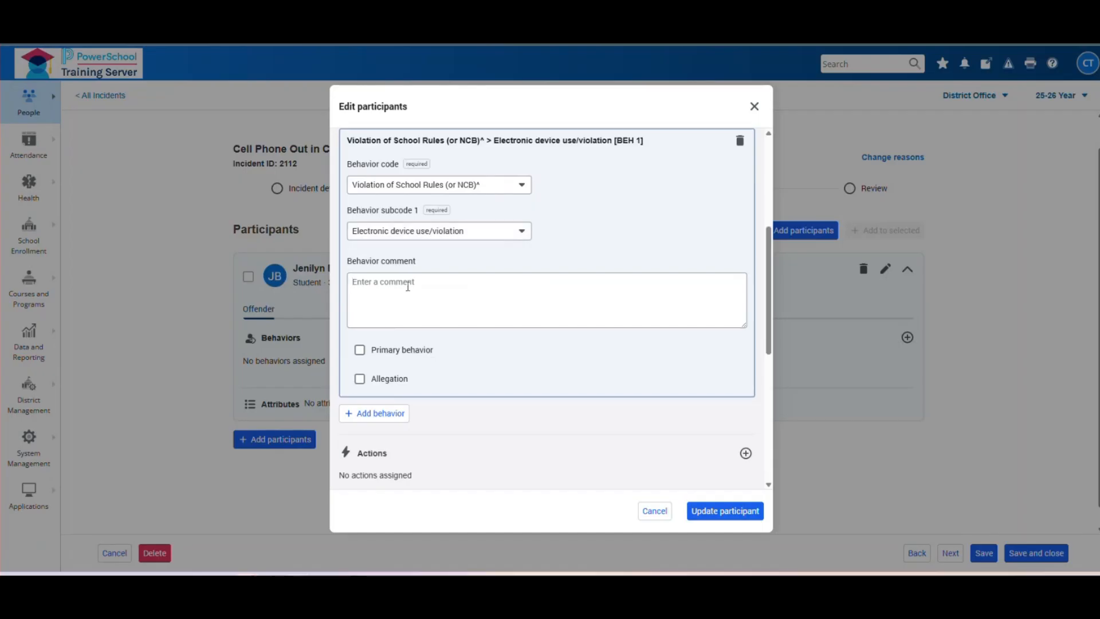
type("Student had cell")
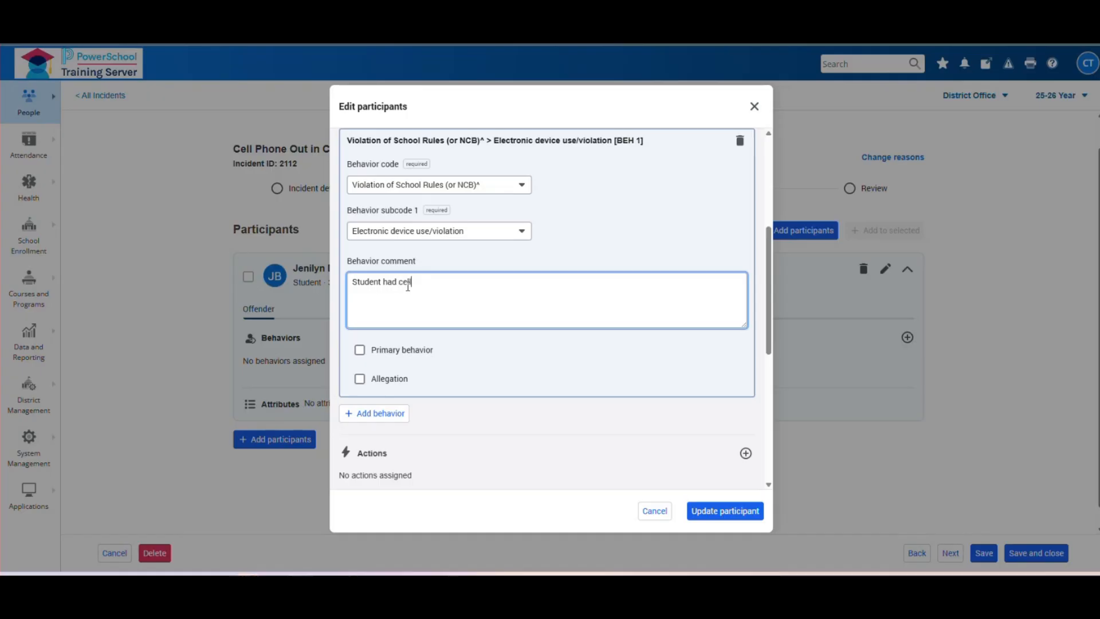
type("phone out in class")
left_click(361, 350)
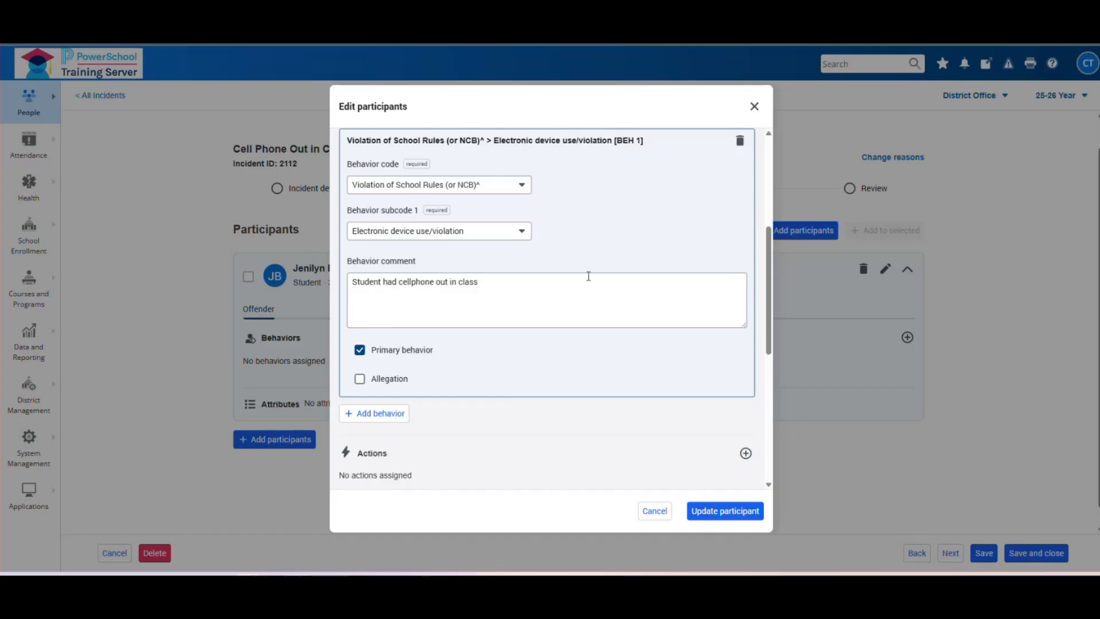
scroll(608, 252, "up", 1)
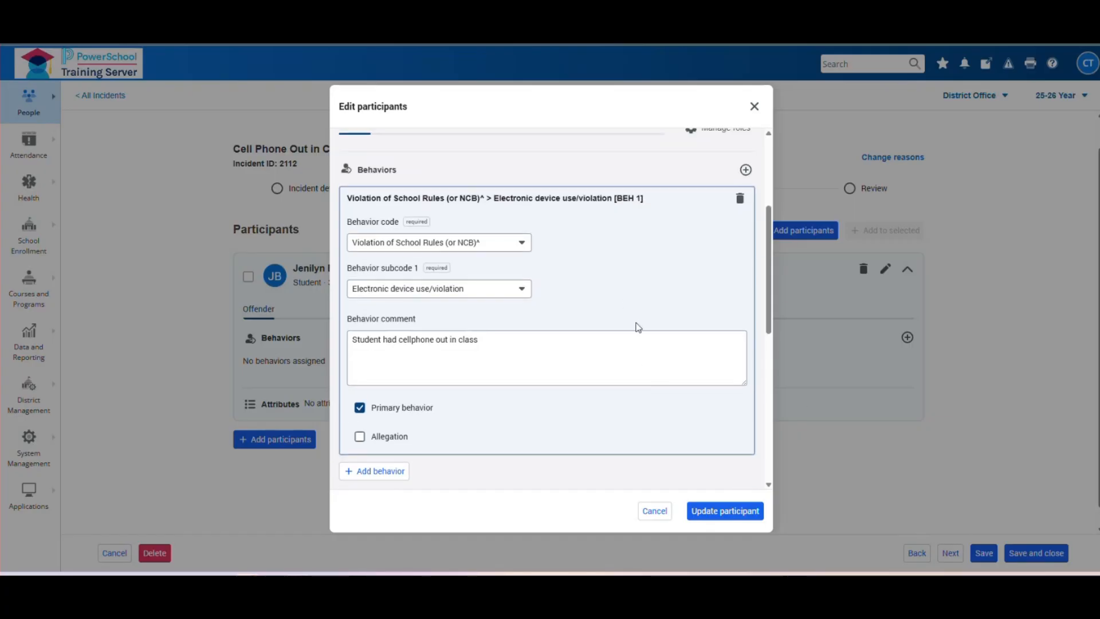
scroll(638, 327, "down", 1)
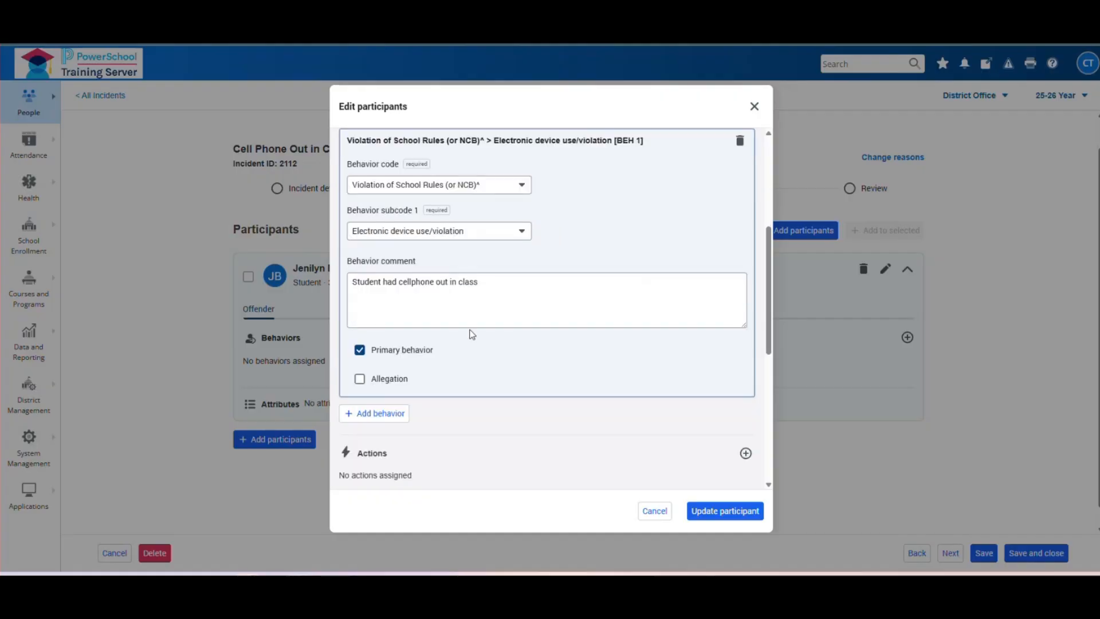
left_click(362, 414)
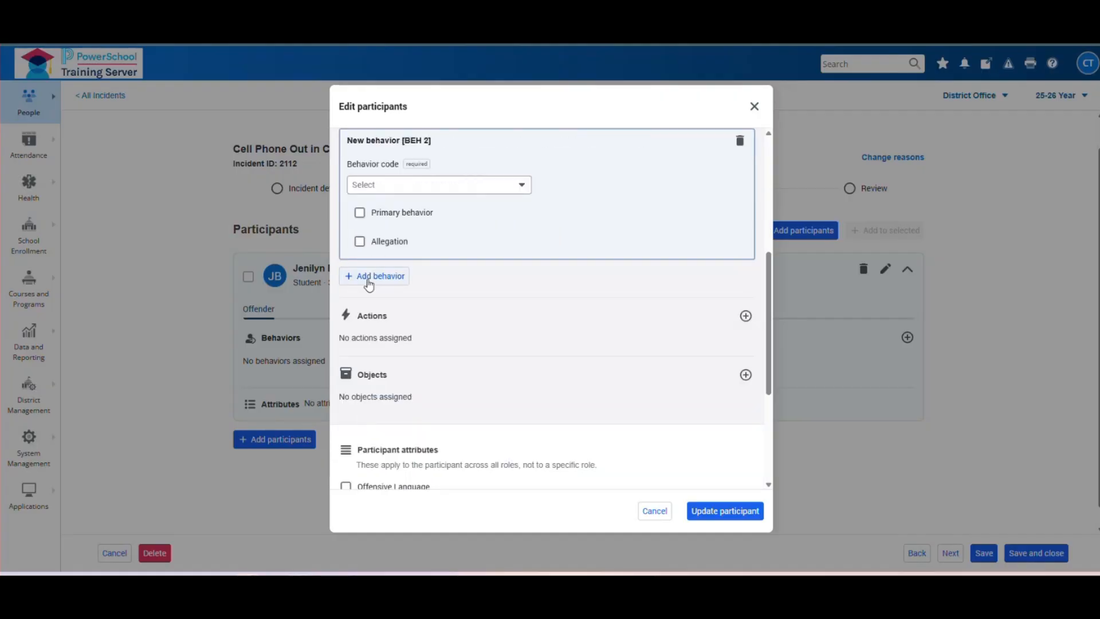
scroll(631, 214, "up", 1)
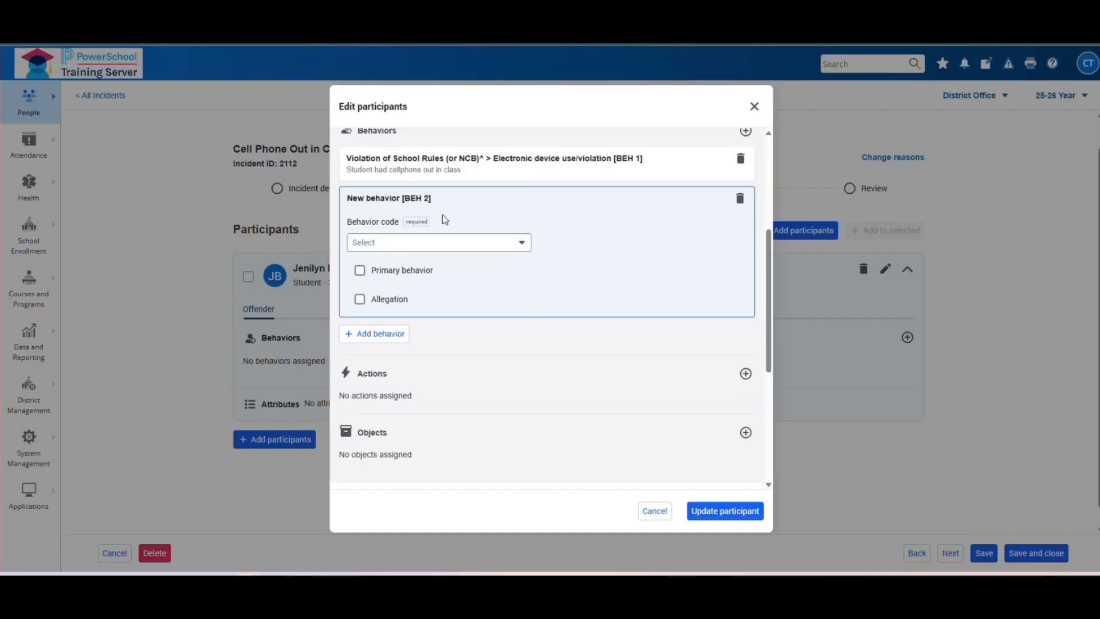
left_click(359, 271)
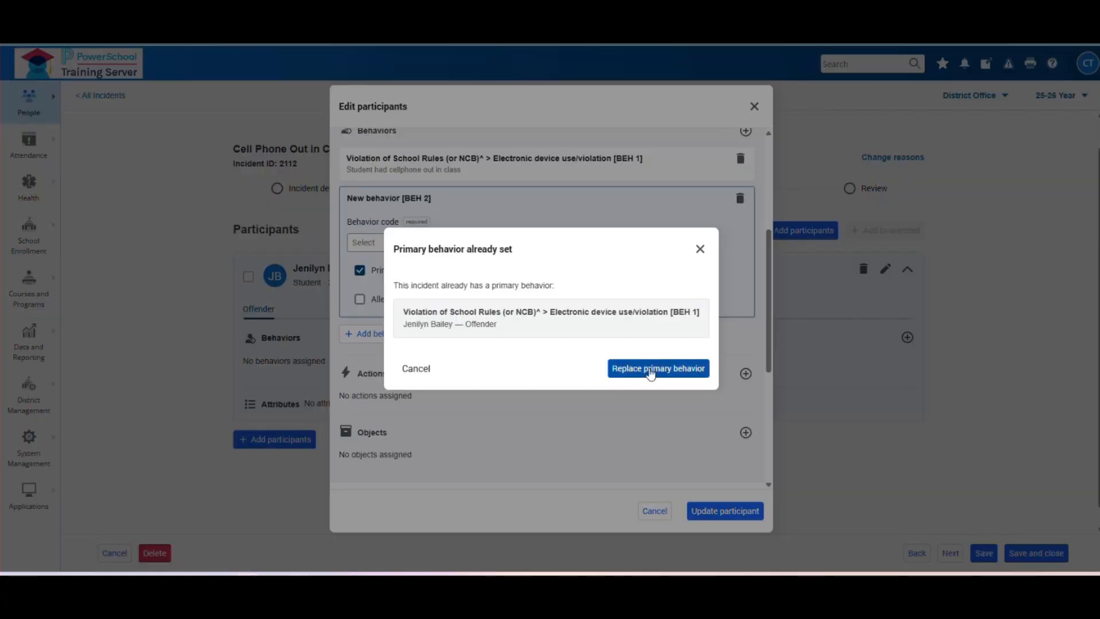
left_click(699, 248)
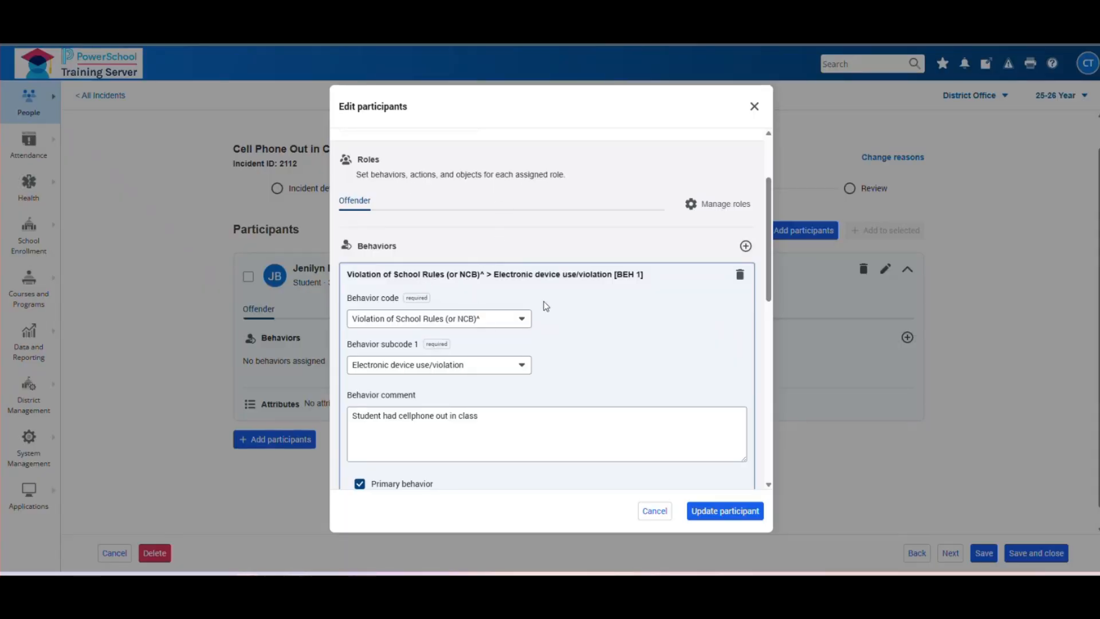
scroll(496, 376, "down", 1)
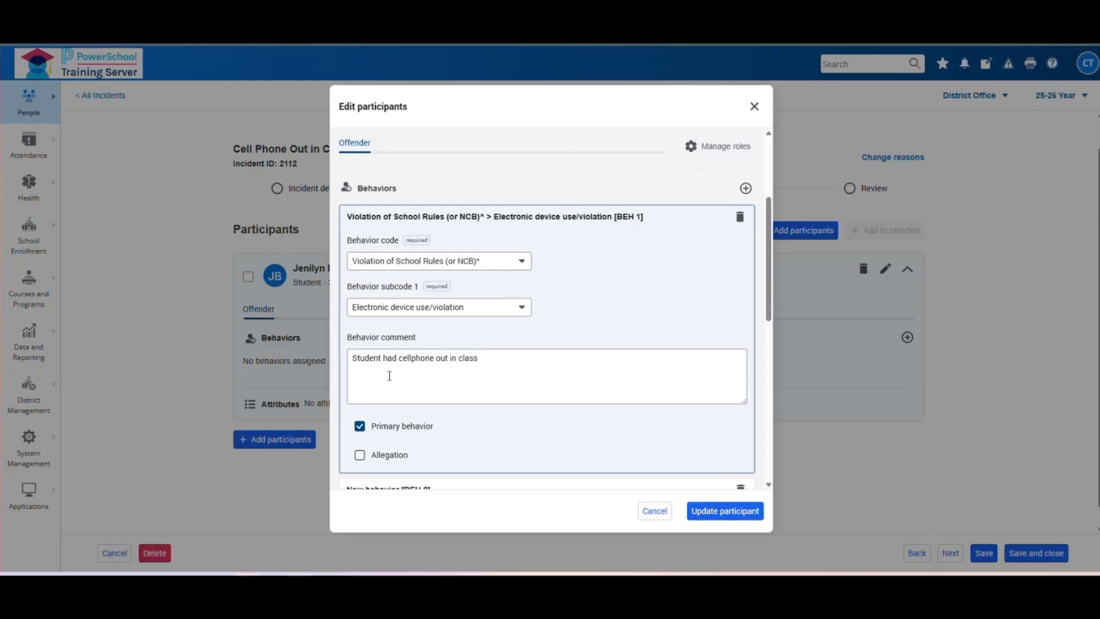
scroll(426, 373, "down", 1)
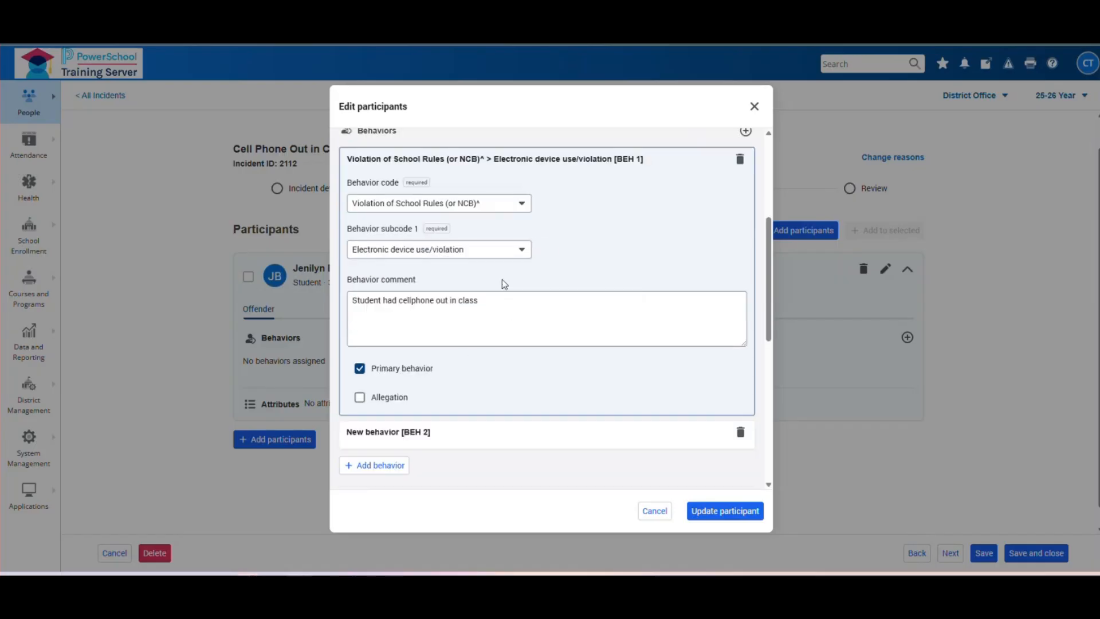
left_click(446, 446)
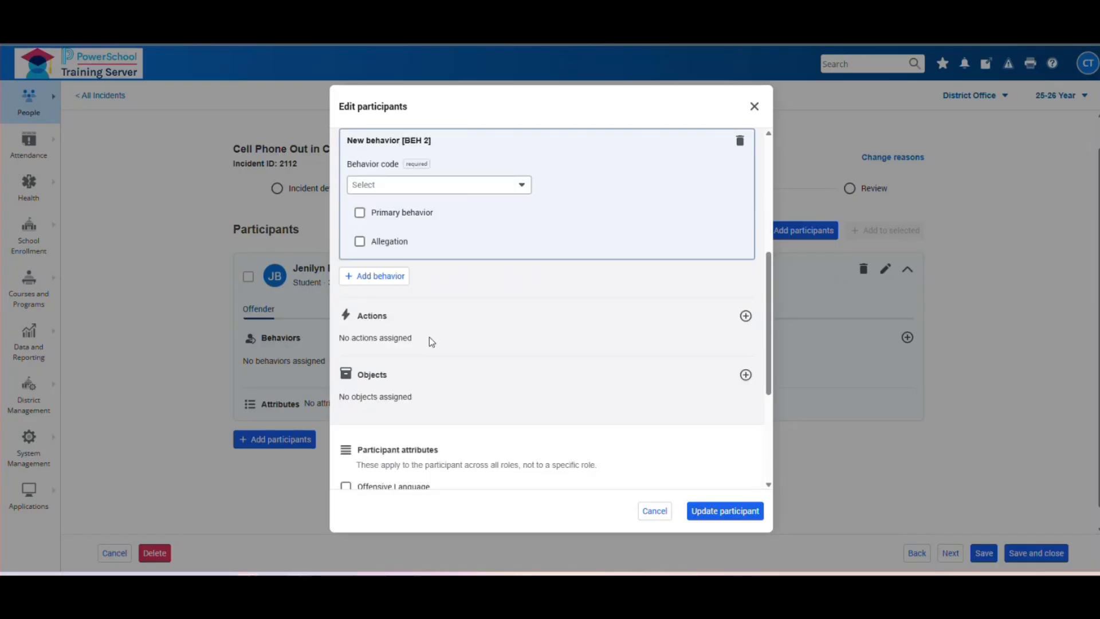
left_click(381, 276)
scroll(510, 295, "up", 1)
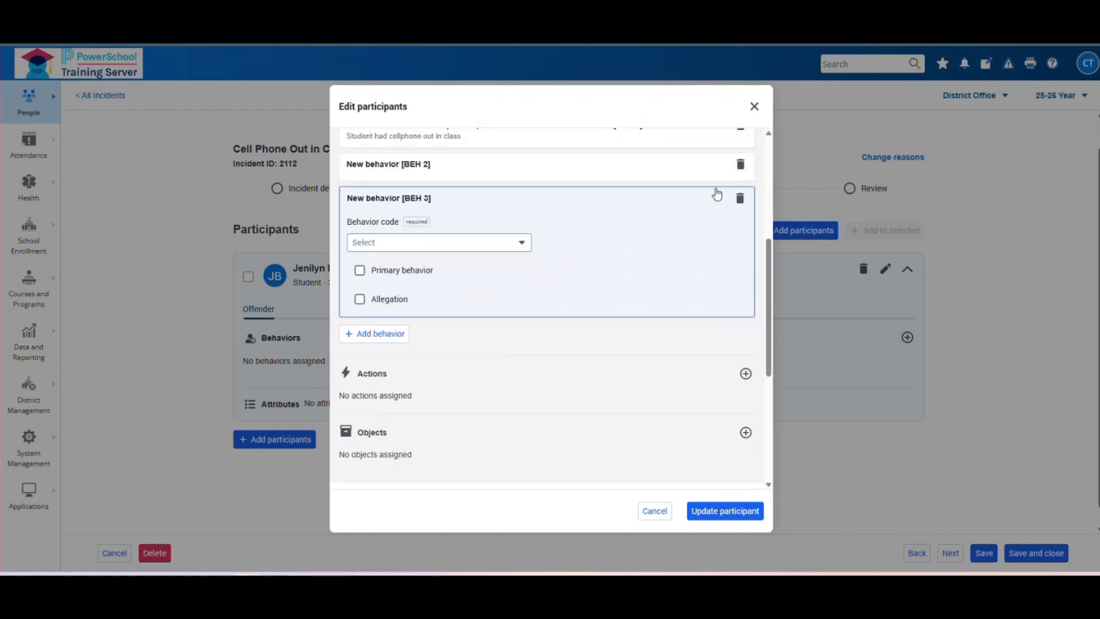
left_click(745, 197)
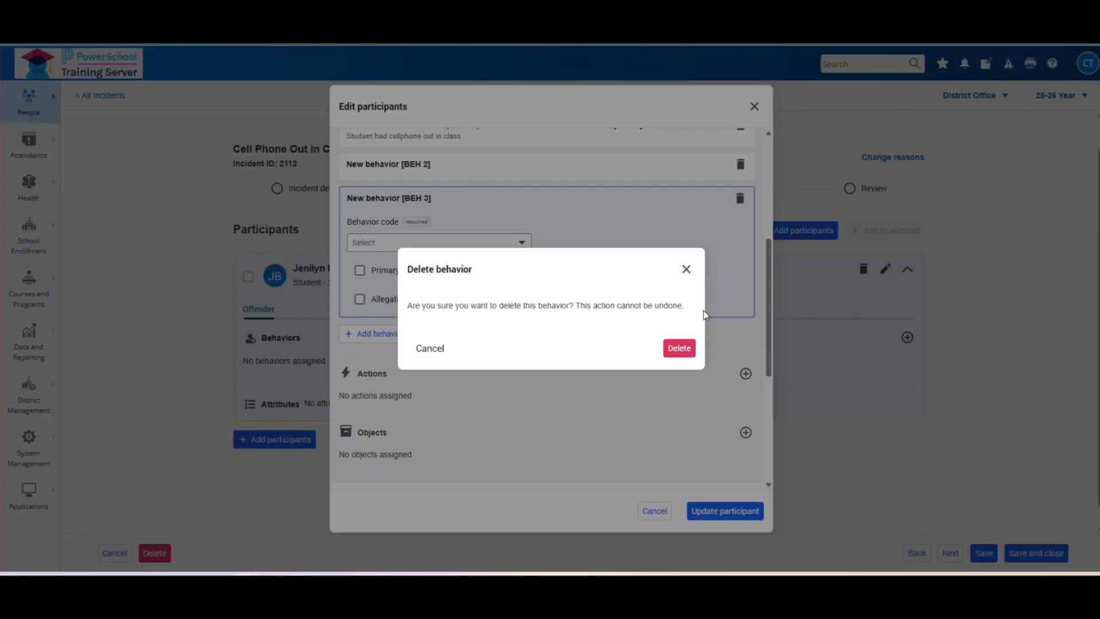
left_click(679, 348)
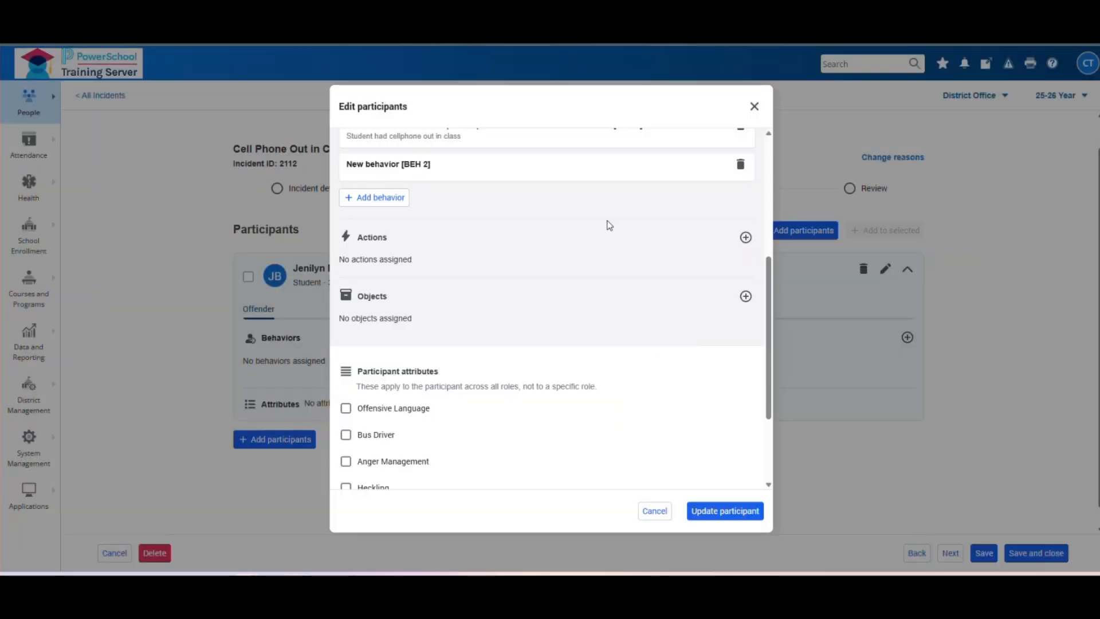
left_click(589, 172)
scroll(572, 204, "up", 3)
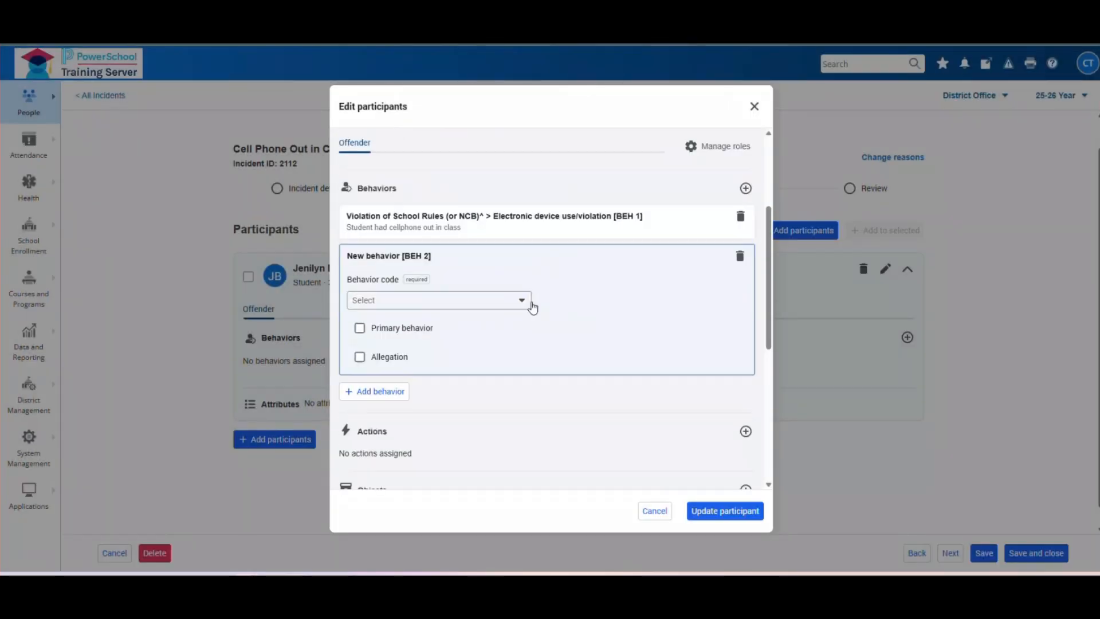
- Set the second behavior to Insubordination^ with the comment 'Student disrupted class and was defiant'
left_click(530, 304)
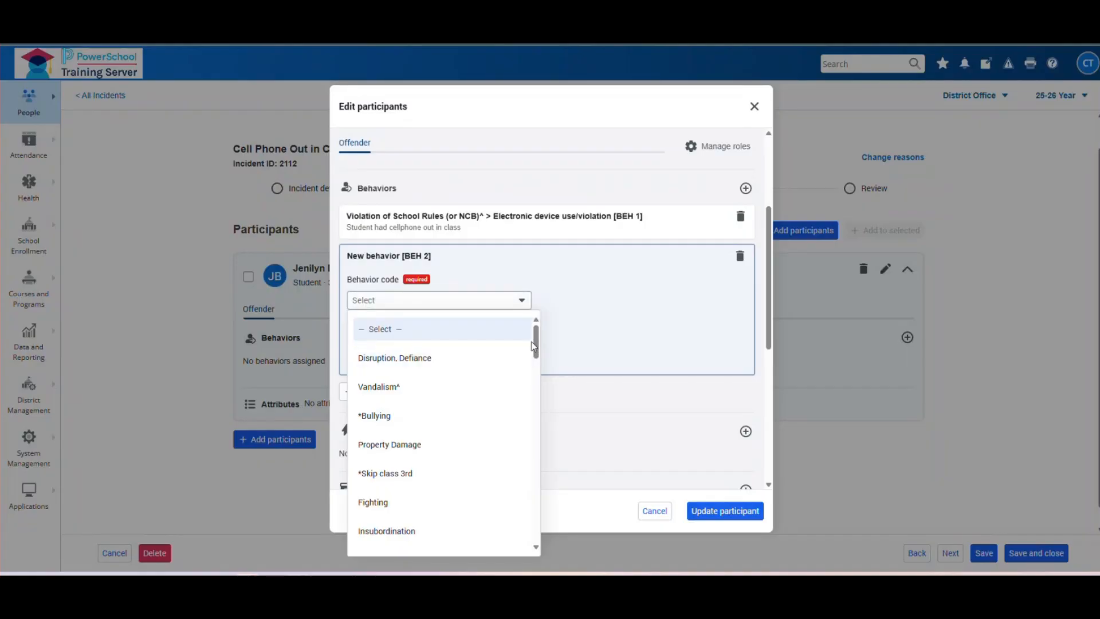
left_click_drag(537, 344, 537, 452)
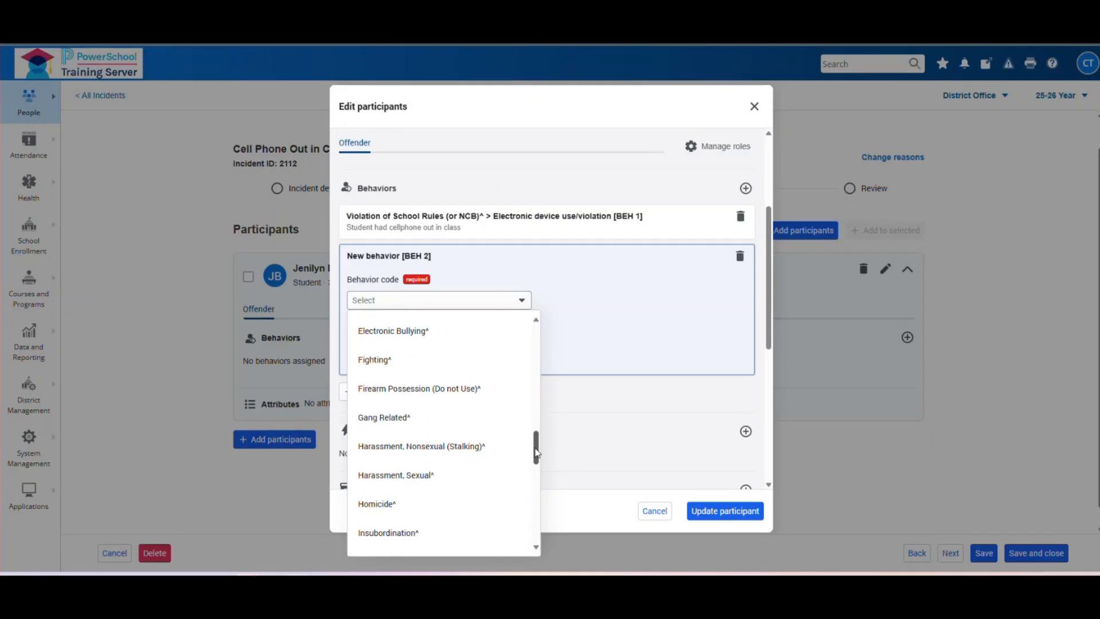
left_click(421, 537)
left_click(427, 358)
type("Student disrupted class and was defiant.")
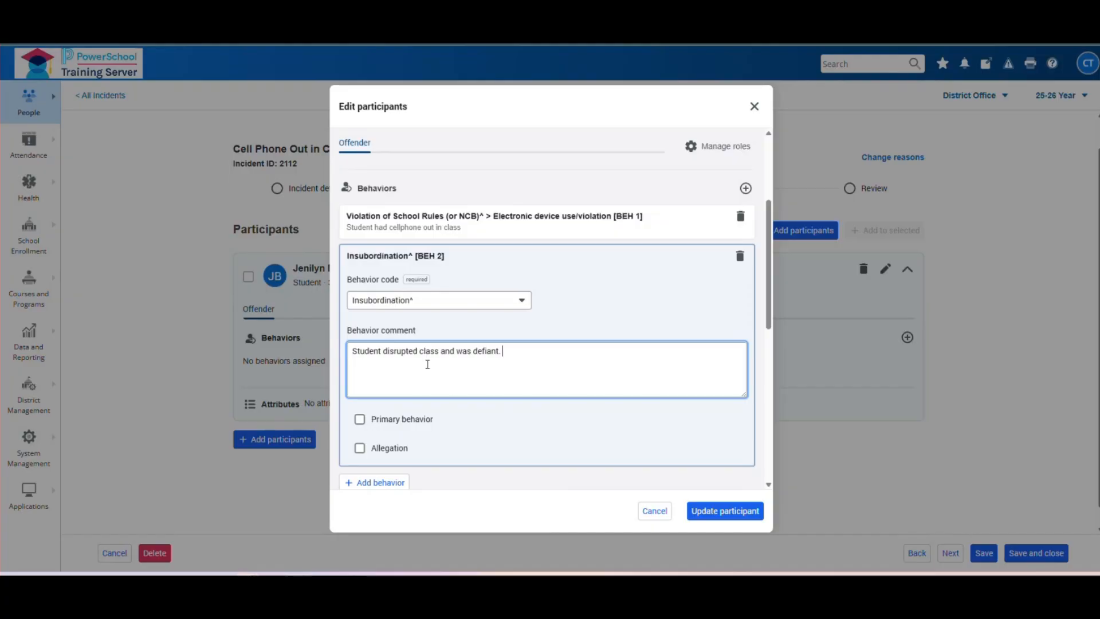
- Keep the original behavior as primary and save the participant update
left_click(564, 226)
scroll(399, 337, "down", 1)
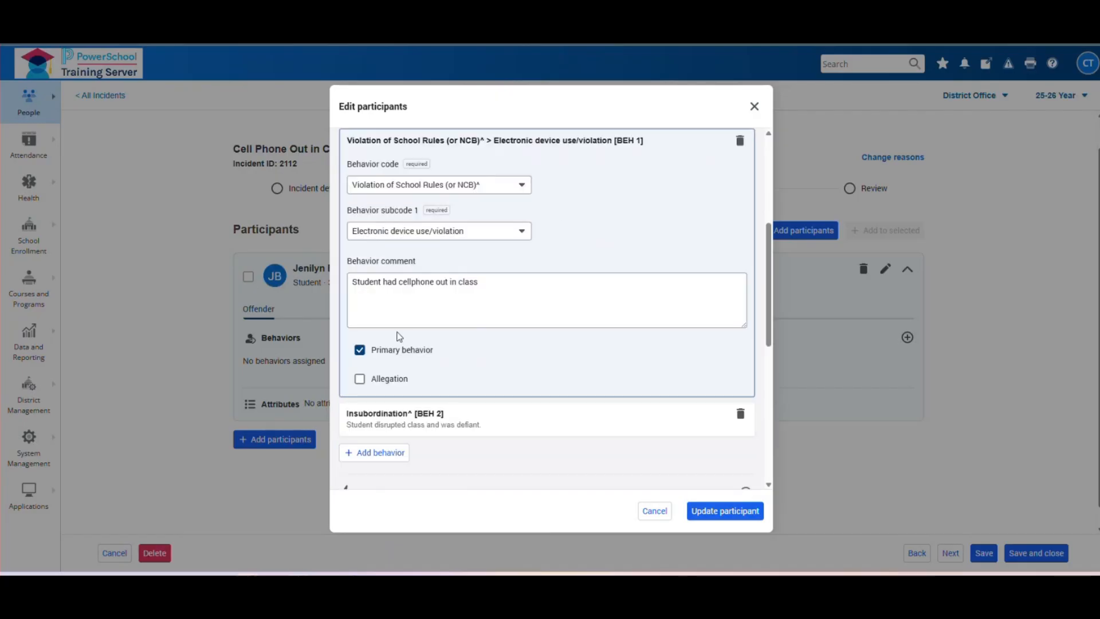
left_click(496, 412)
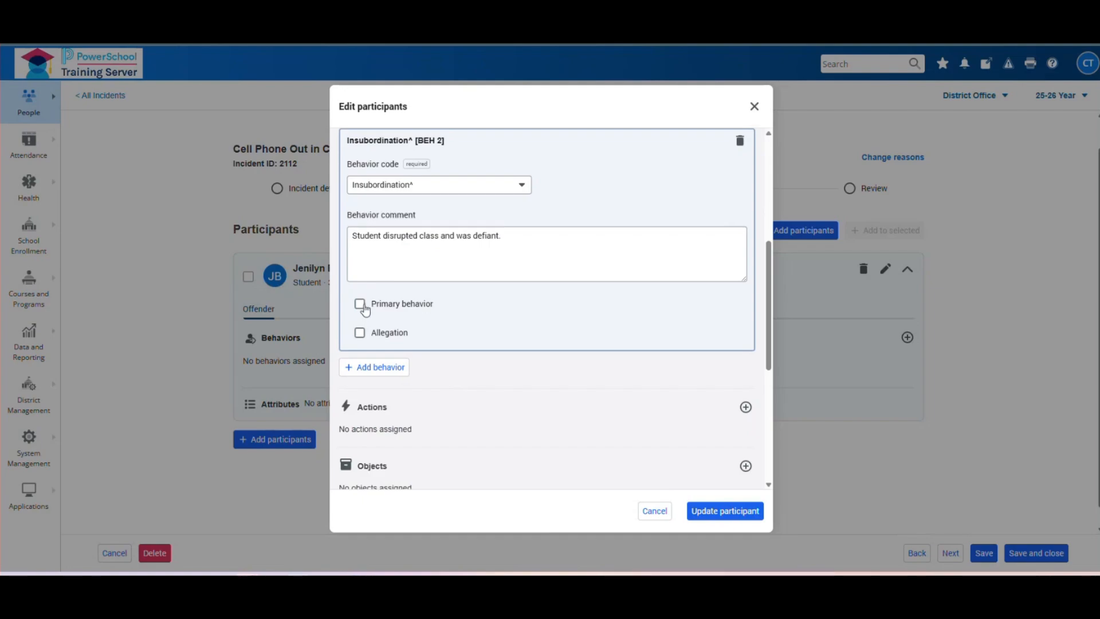
left_click(360, 304)
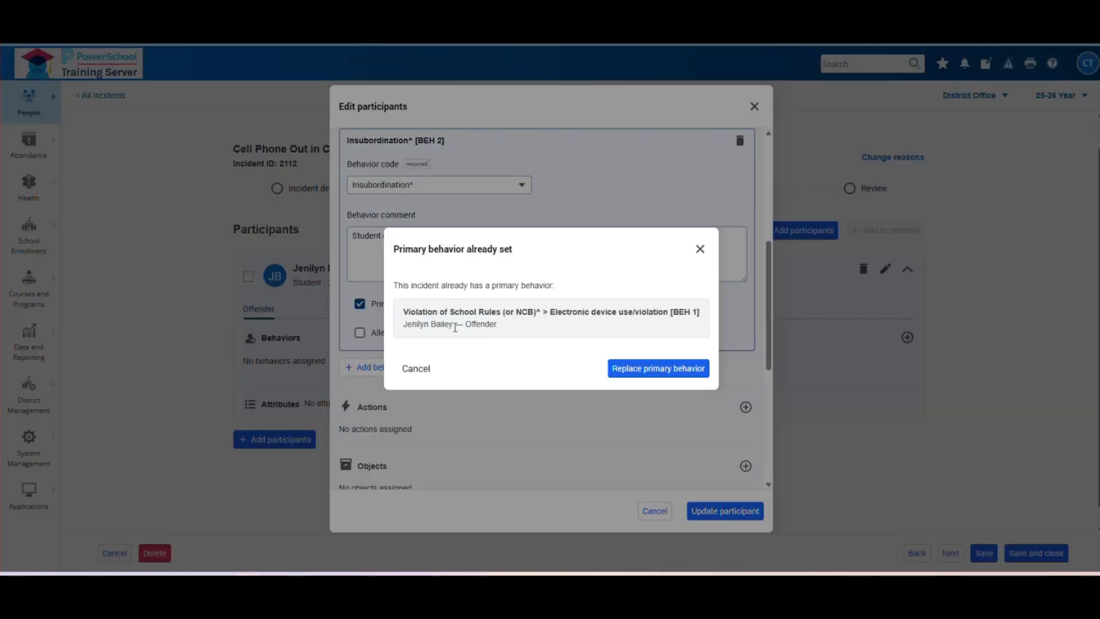
left_click(700, 249)
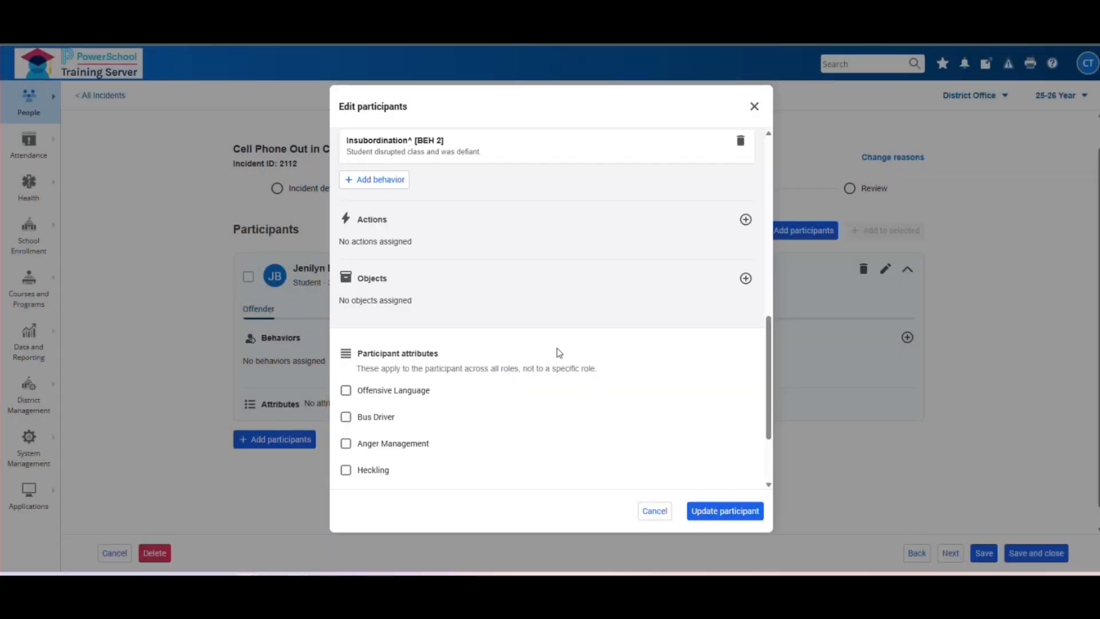
scroll(501, 266, "up", 3)
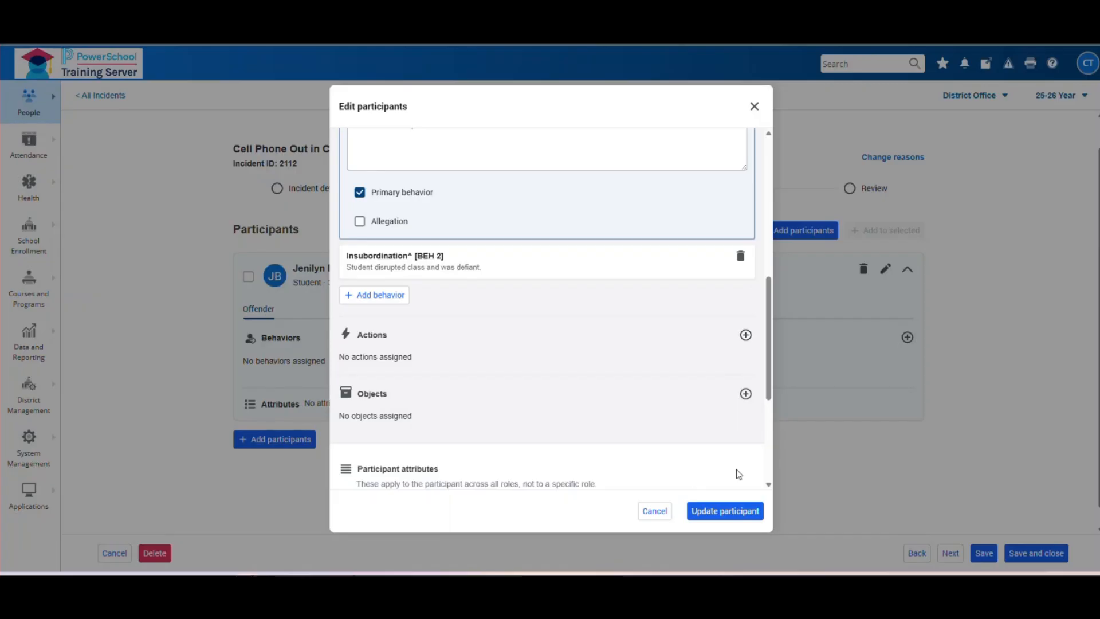
left_click(727, 514)
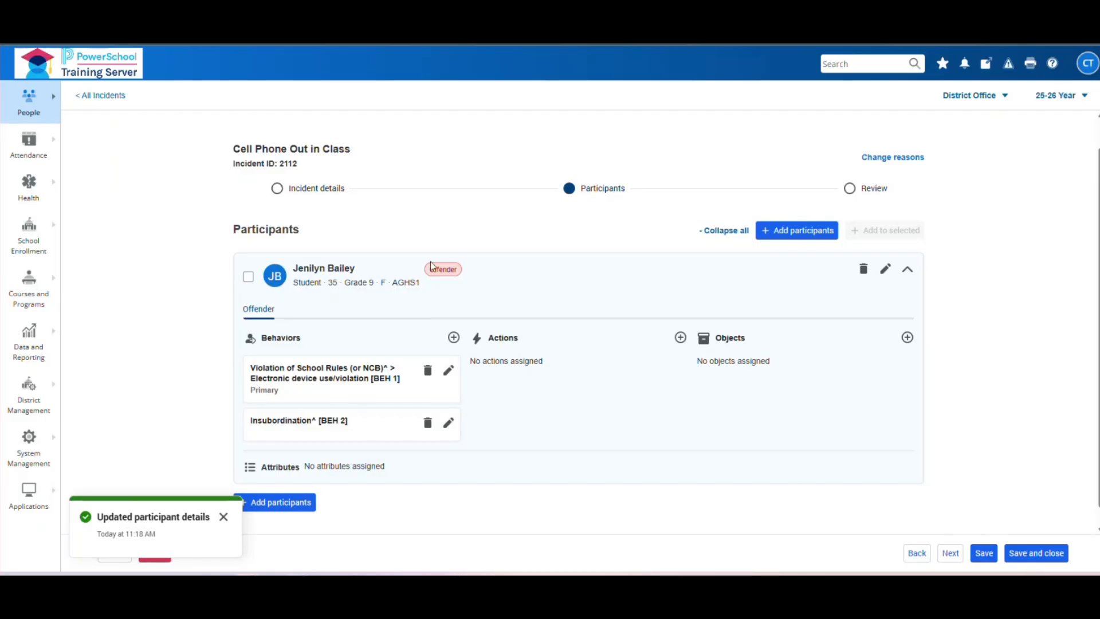
- Add a new action entry, ACT 1, for the offender
scroll(431, 261, "down", 1)
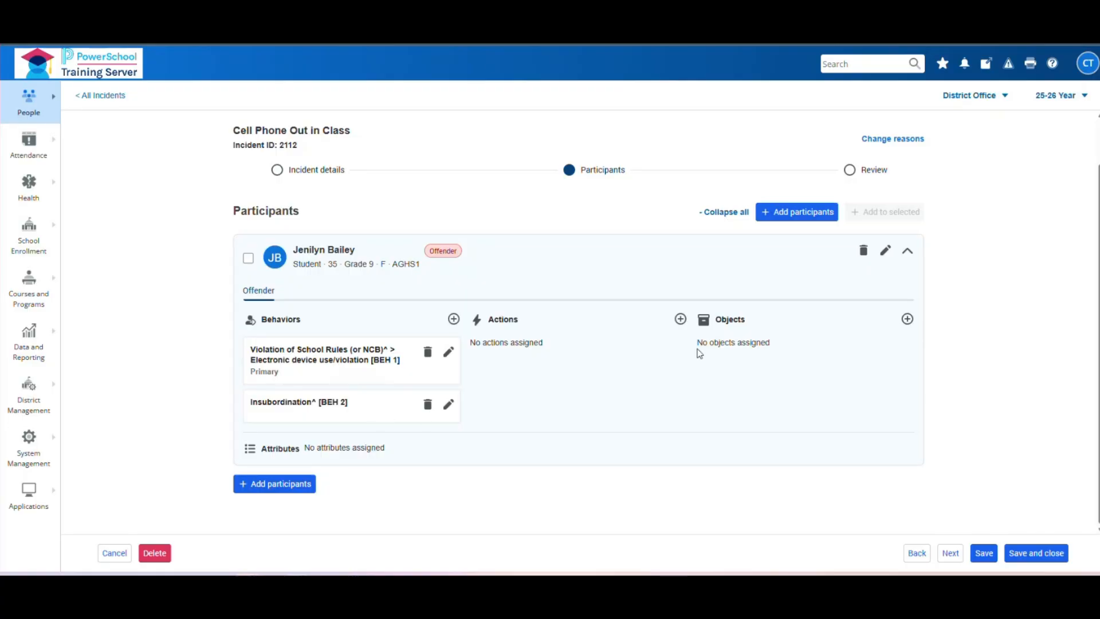
left_click(680, 319)
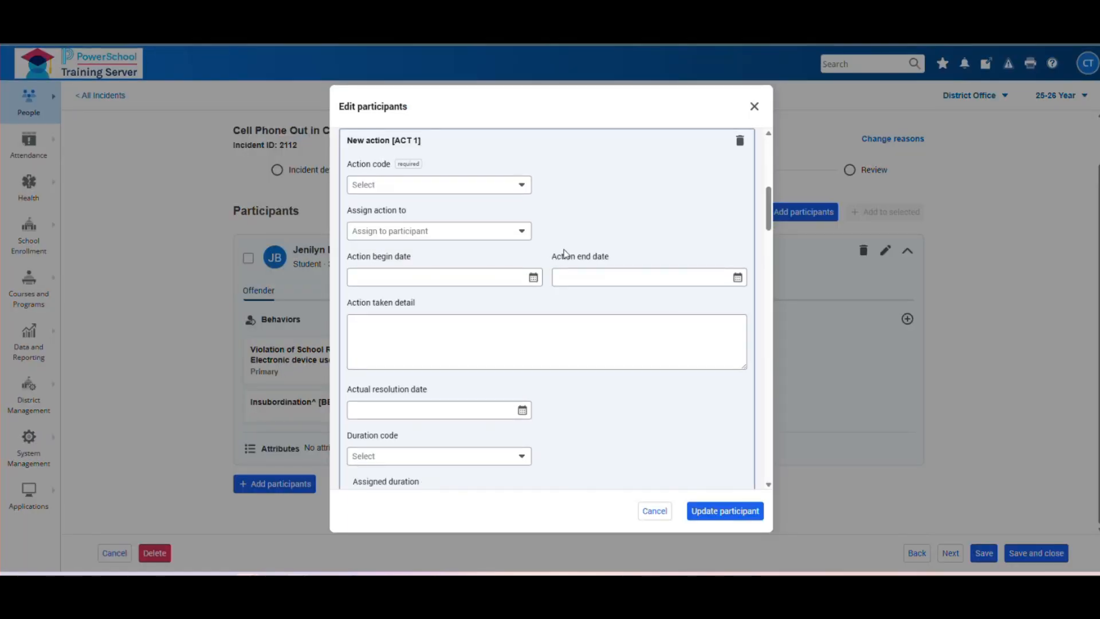
- Give action ACT 1 the Detention action code and open its assignment options
scroll(566, 255, "up", 2)
scroll(382, 241, "up", 2)
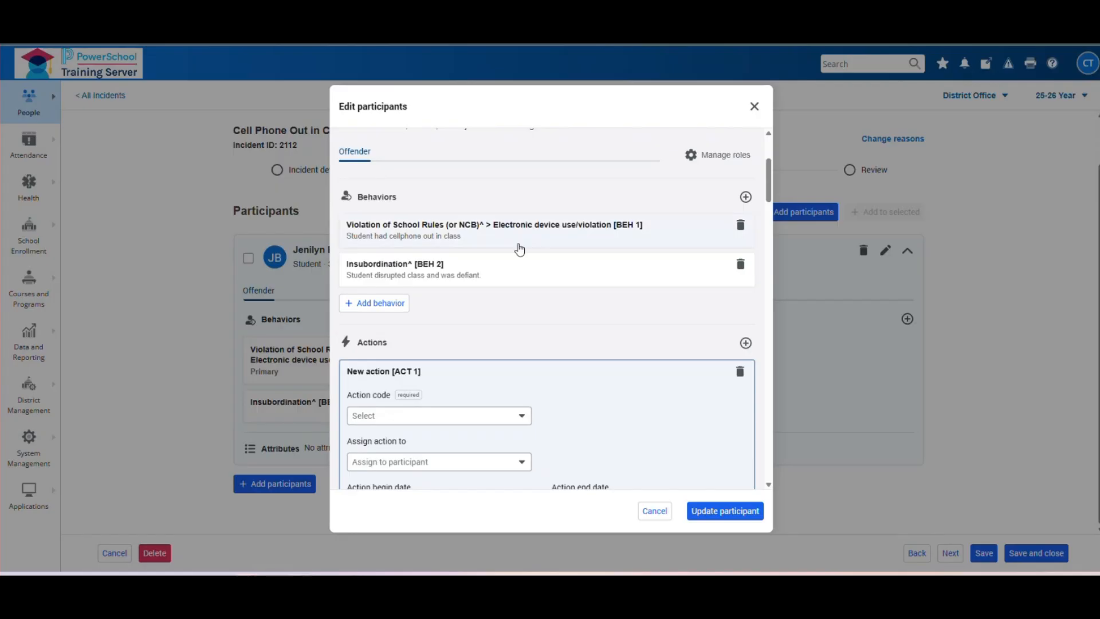
scroll(515, 252, "down", 2)
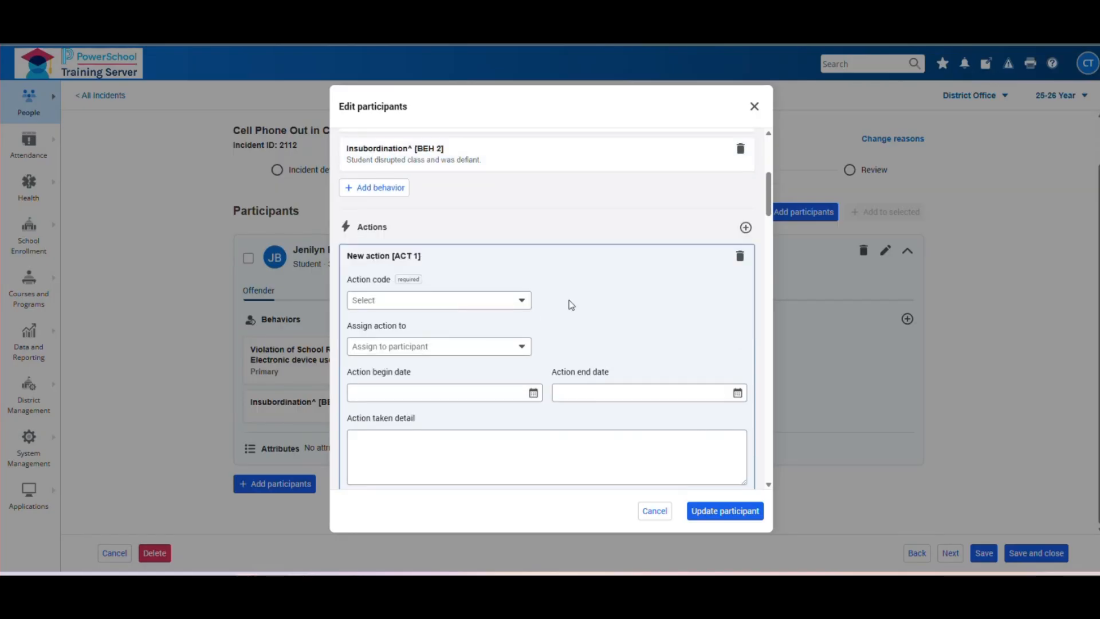
scroll(595, 285, "down", 1)
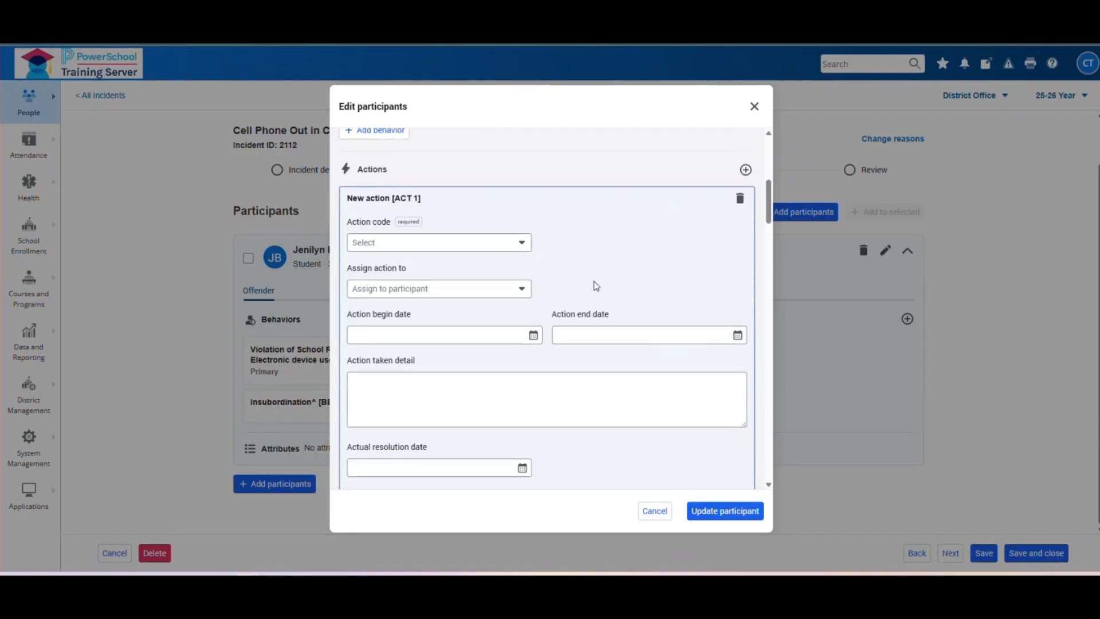
left_click(520, 245)
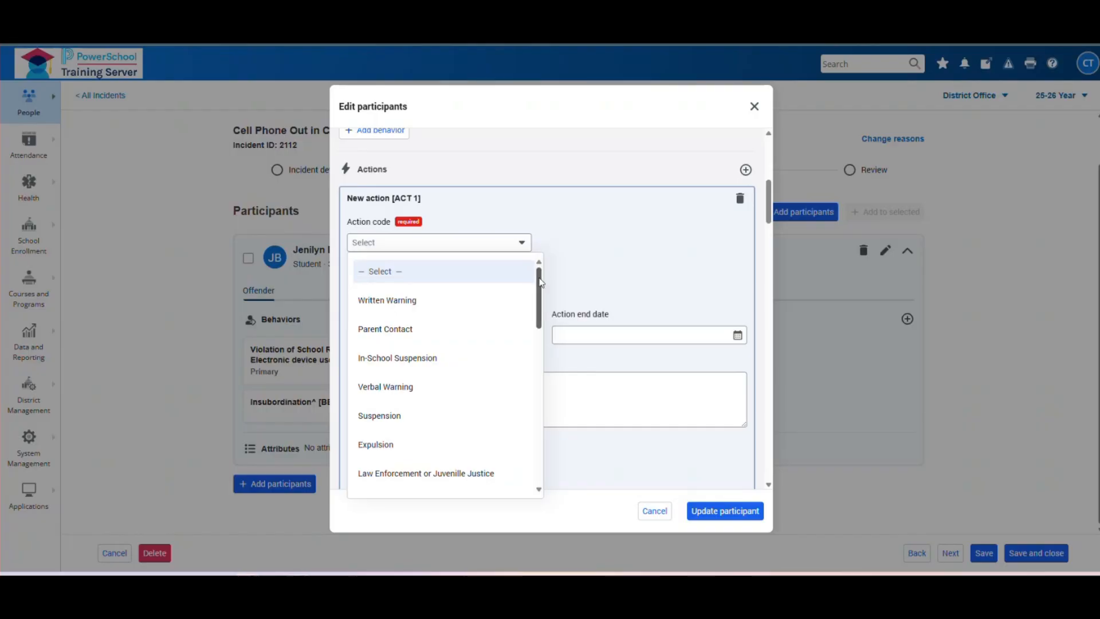
scroll(540, 281, "down", 3)
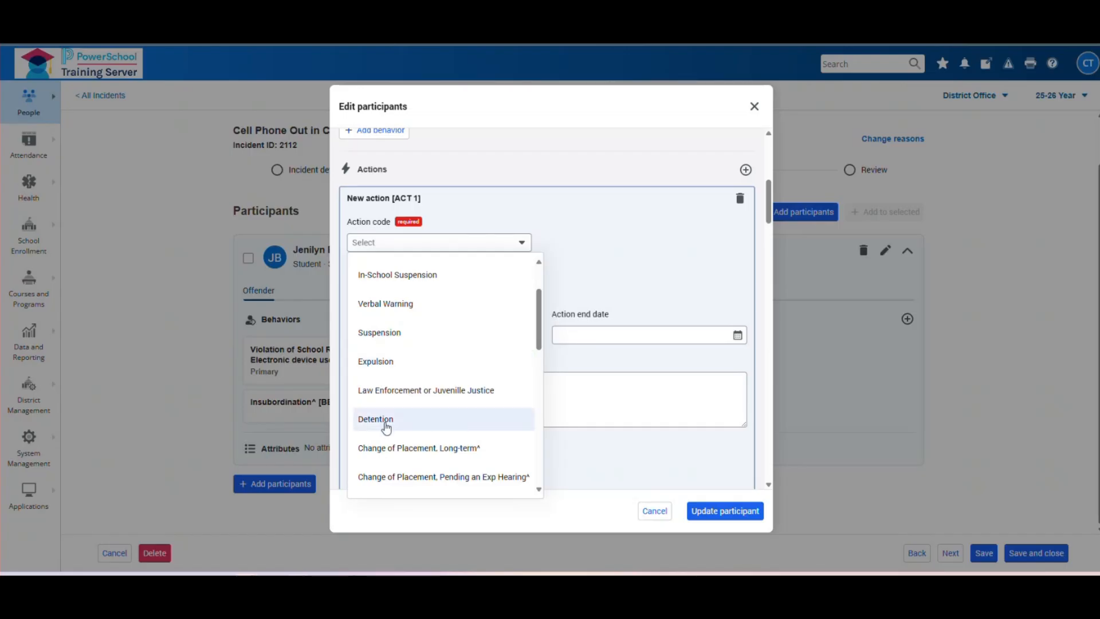
left_click(386, 424)
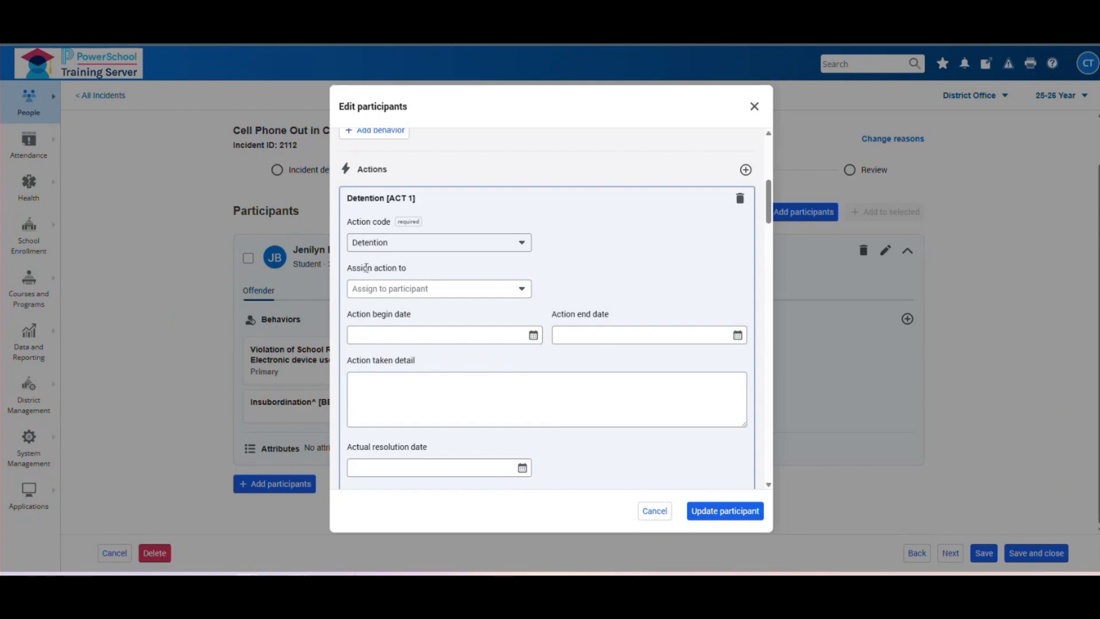
left_click(523, 291)
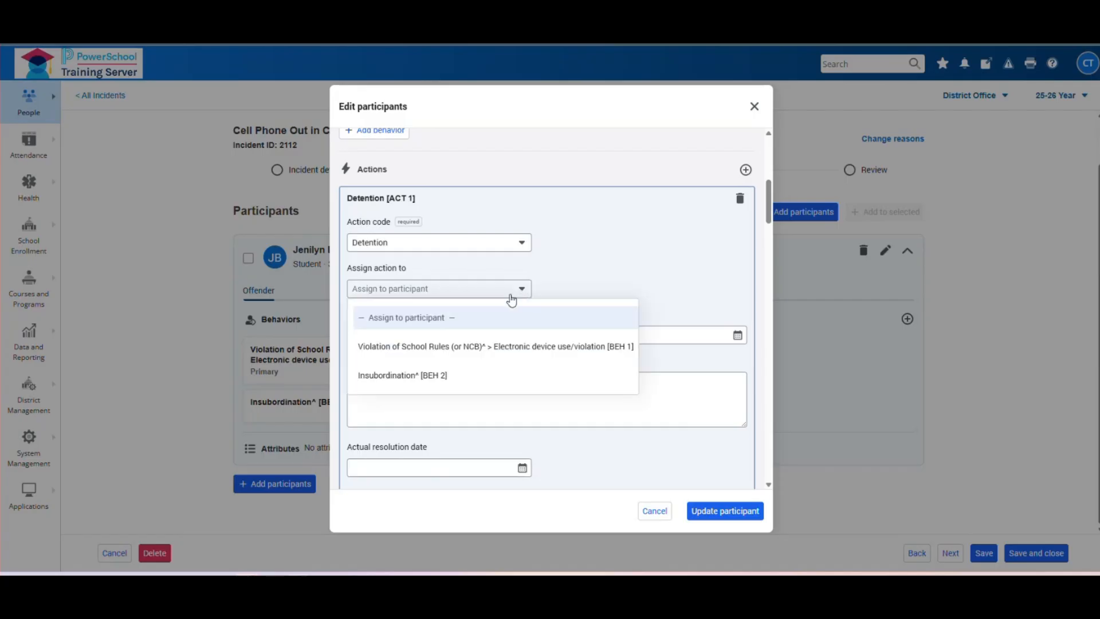
- Keep the action assigned to the participant, with begin and end dates 7/29/2026
left_click(424, 325)
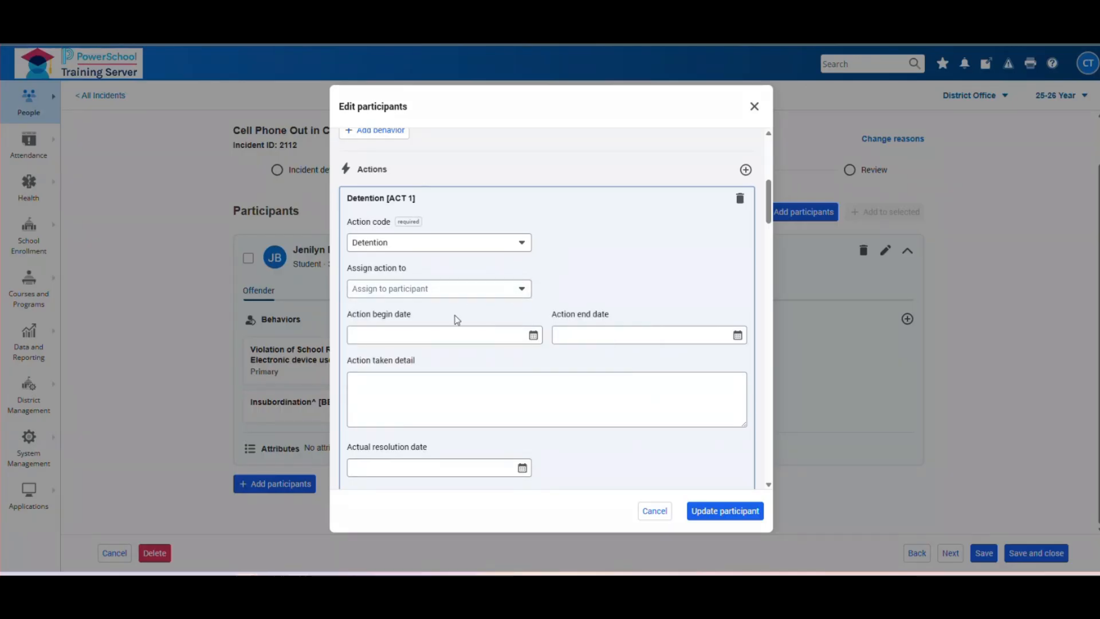
scroll(623, 269, "down", 1)
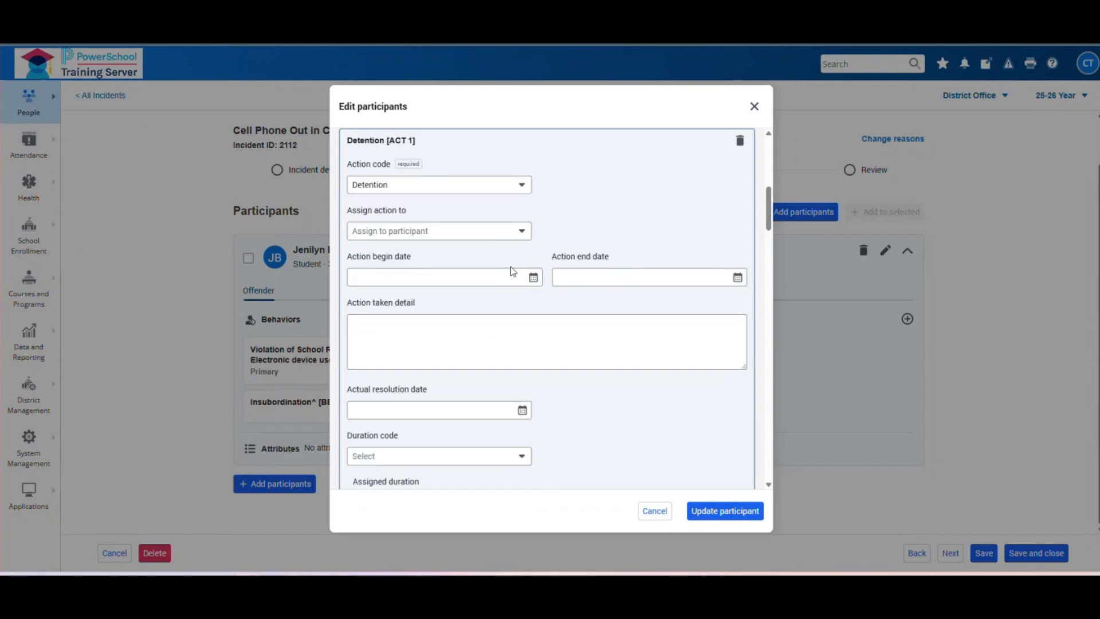
left_click(533, 279)
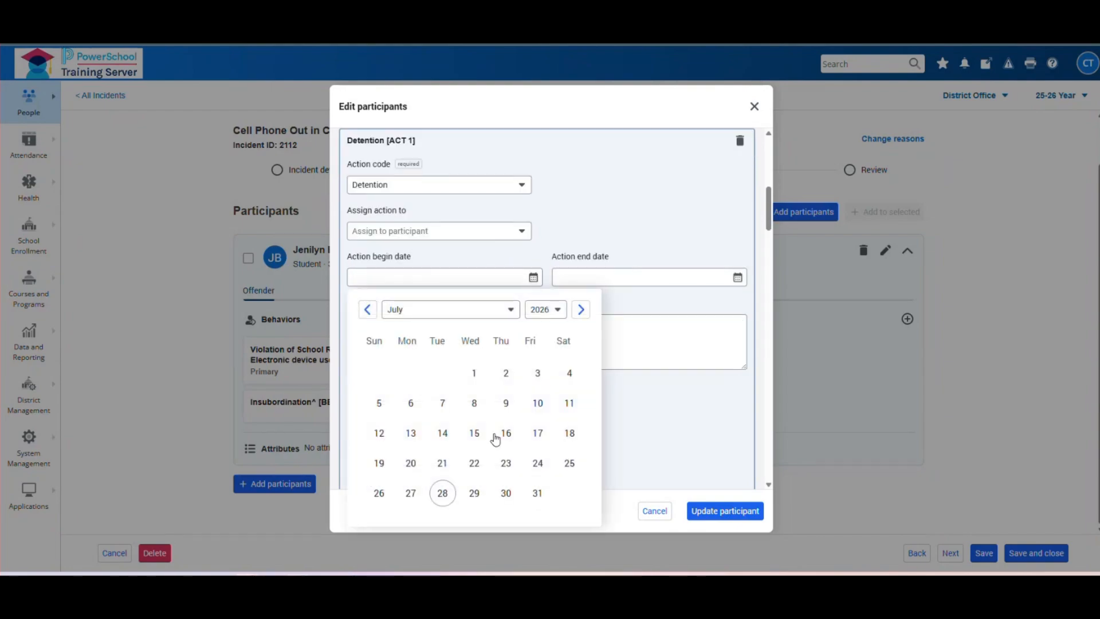
left_click(474, 494)
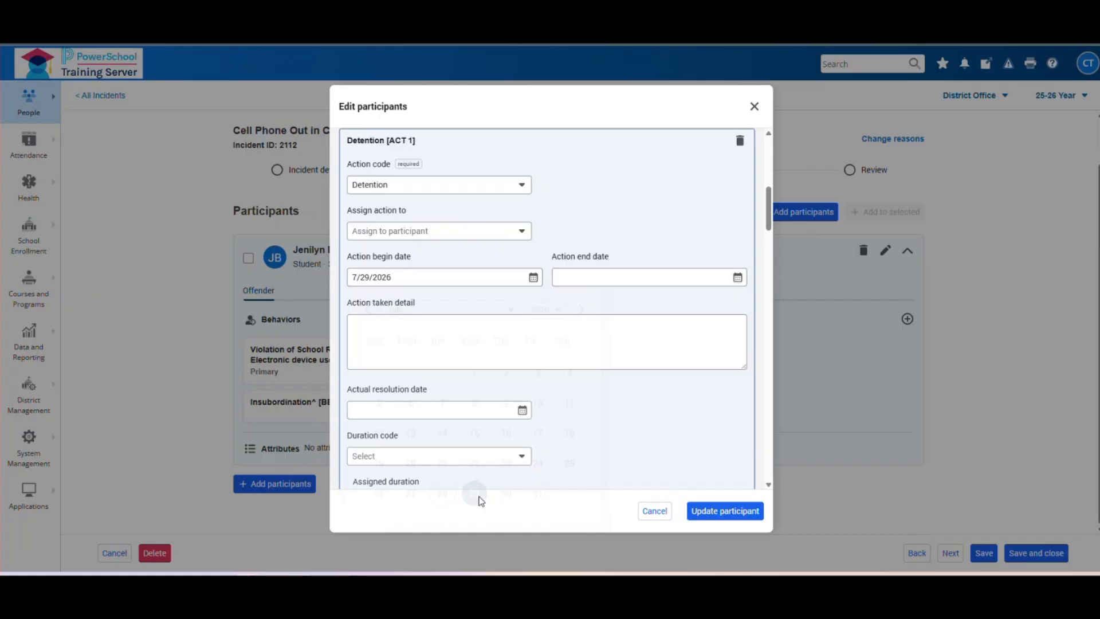
left_click(737, 278)
left_click(688, 503)
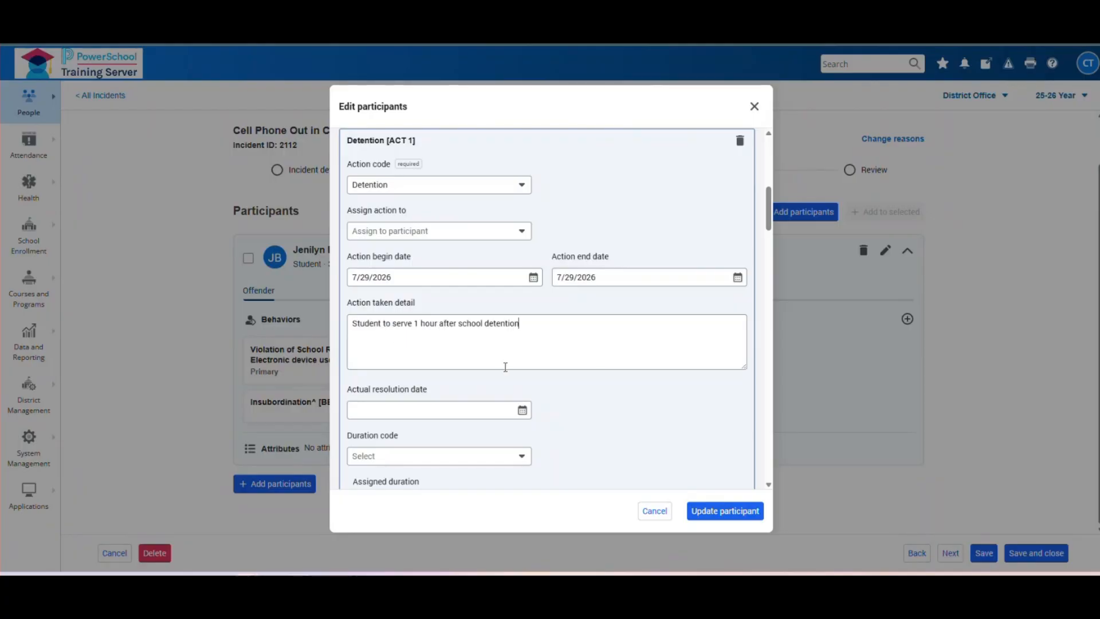
- Fill in the remaining Detention action details and save them to the participant
scroll(609, 350, "down", 2)
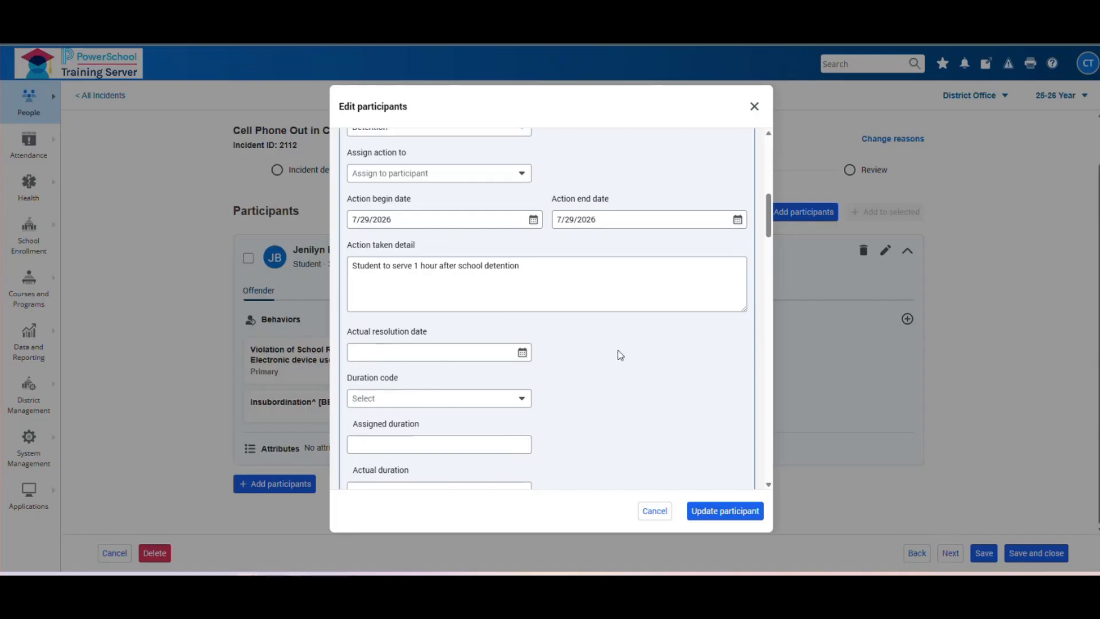
scroll(616, 358, "down", 1)
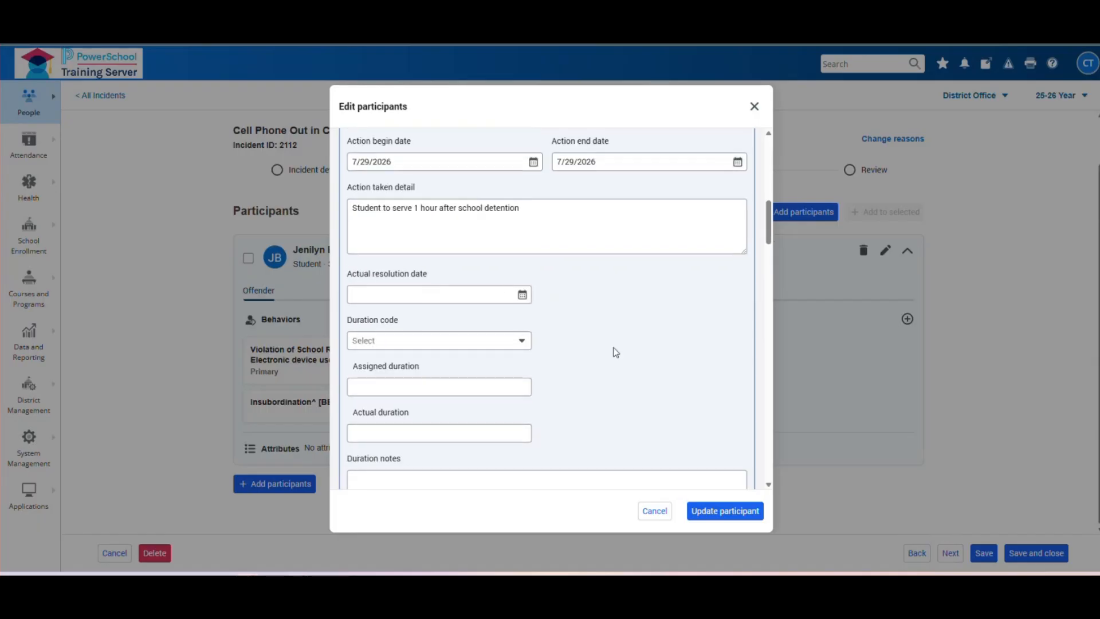
scroll(615, 351, "down", 1)
scroll(615, 352, "up", 2)
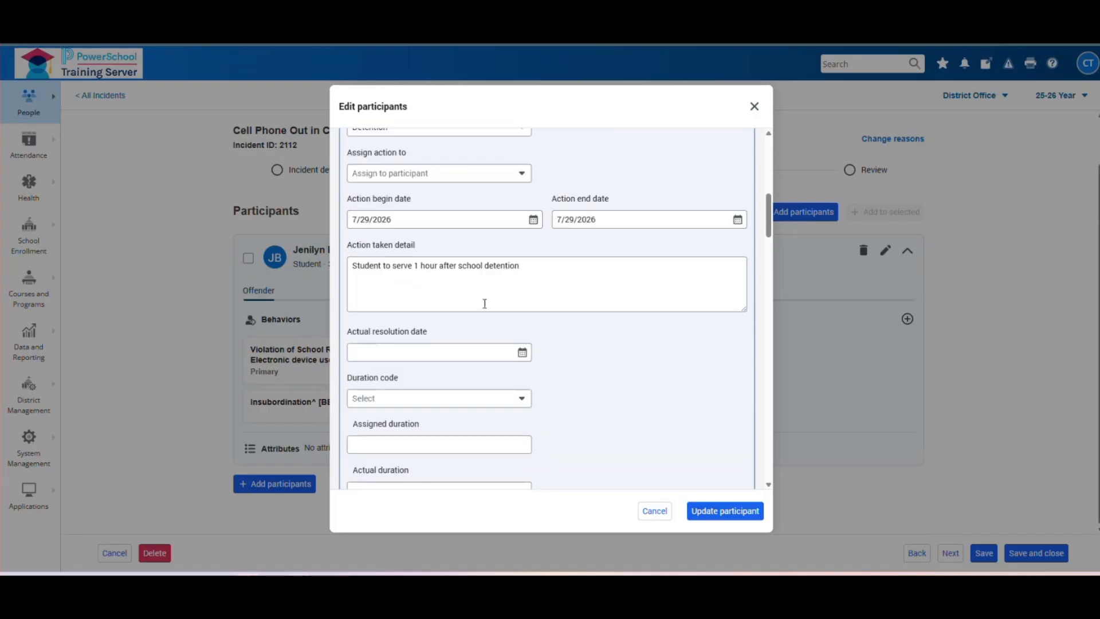
scroll(624, 394, "down", 1)
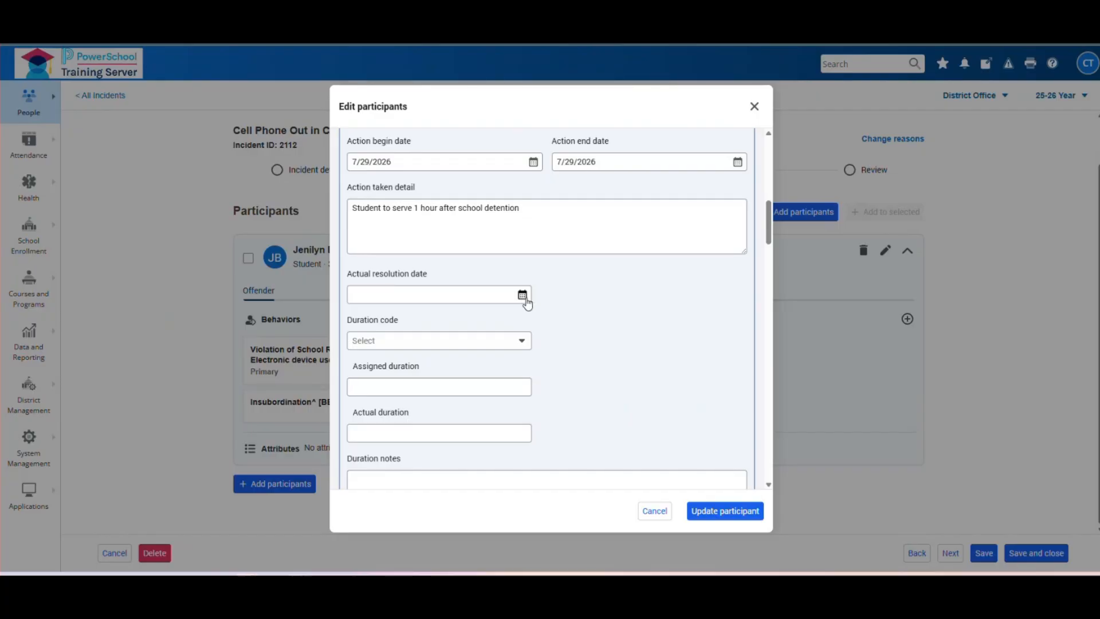
scroll(516, 280, "up", 1)
scroll(654, 375, "down", 3)
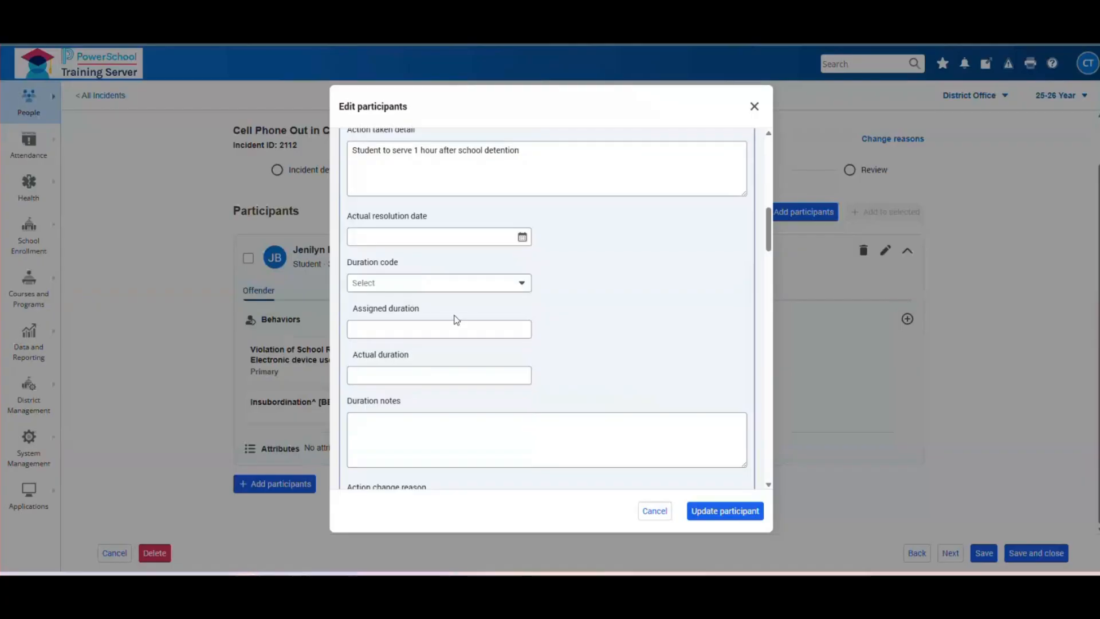
left_click(449, 374)
scroll(625, 299, "down", 1)
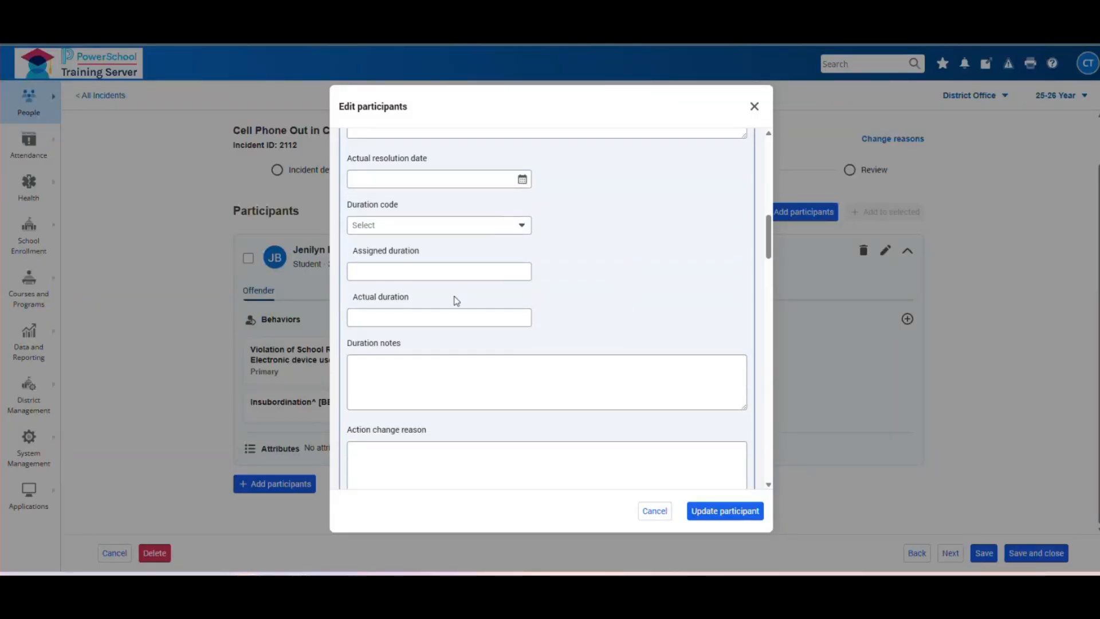
scroll(466, 331, "down", 1)
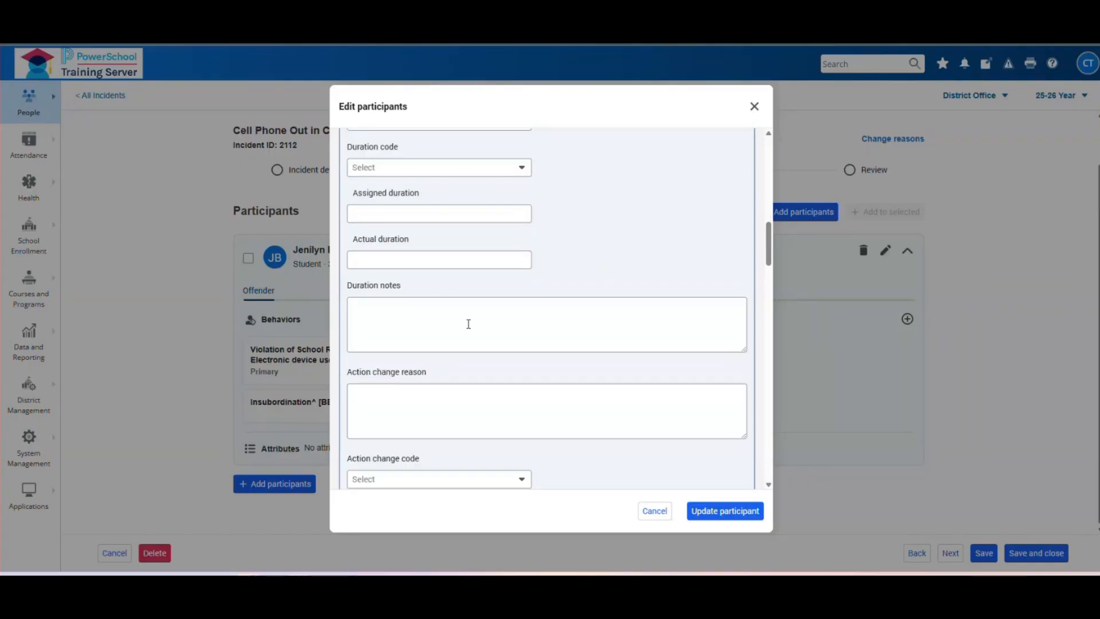
left_click(410, 211)
scroll(480, 338, "down", 2)
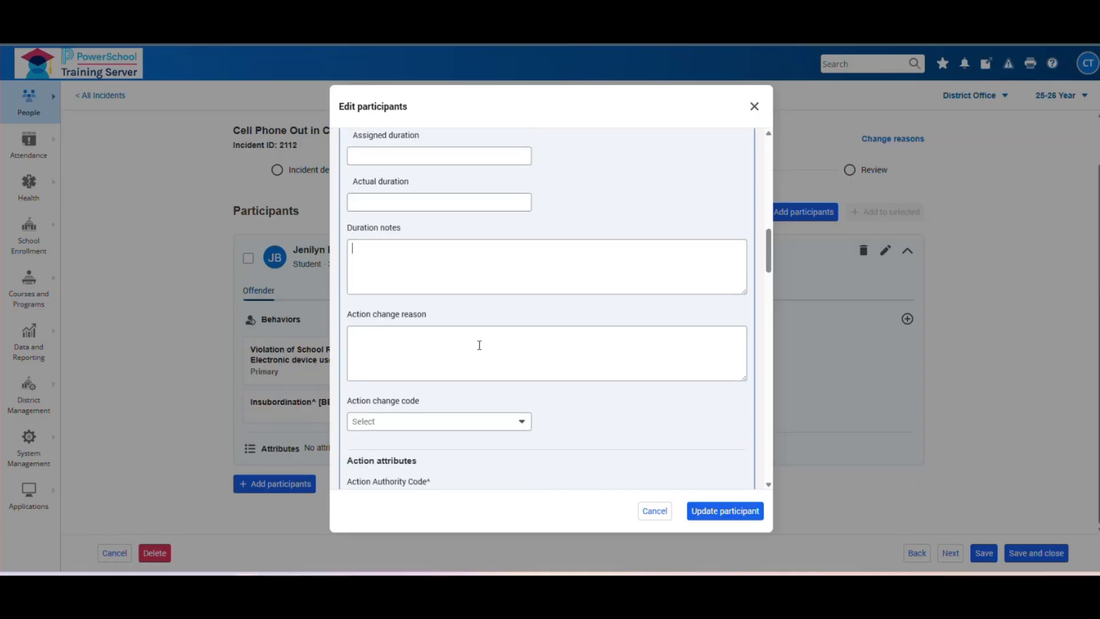
scroll(503, 355, "down", 1)
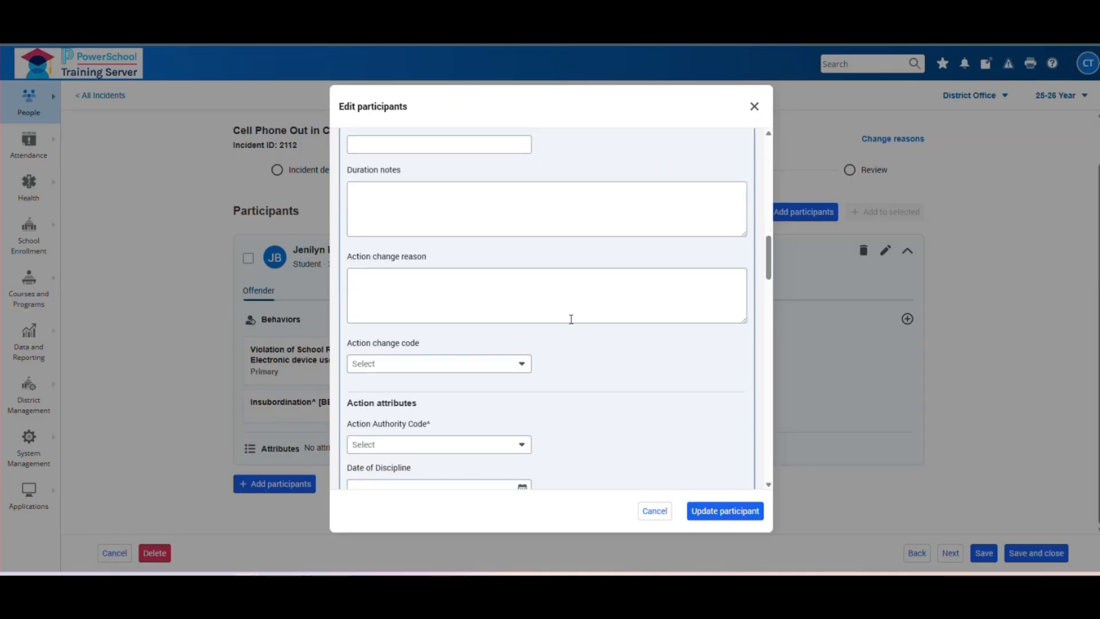
scroll(576, 298, "up", 5)
scroll(587, 333, "up", 4)
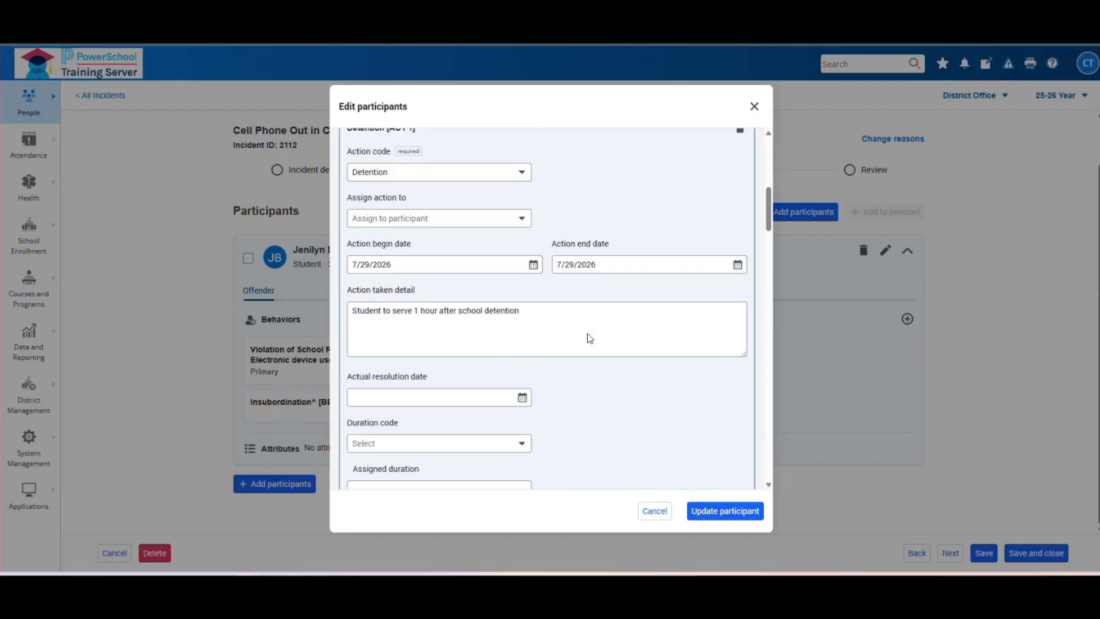
left_click(721, 514)
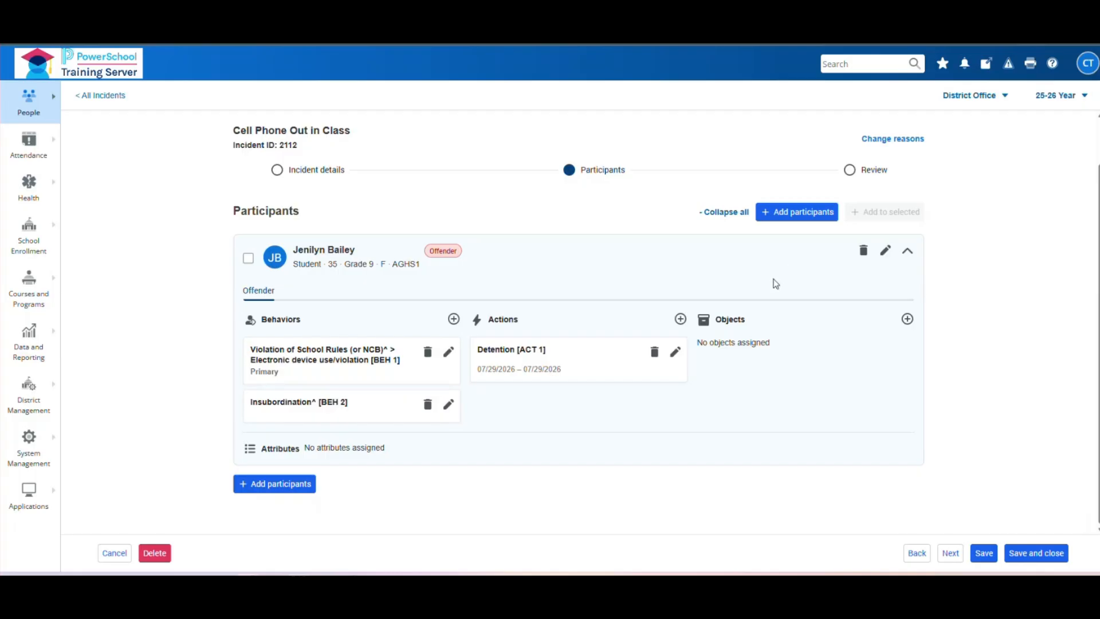
- Add object OBJ 1 with code Personal Property and comment 'Cell phone'
left_click(905, 322)
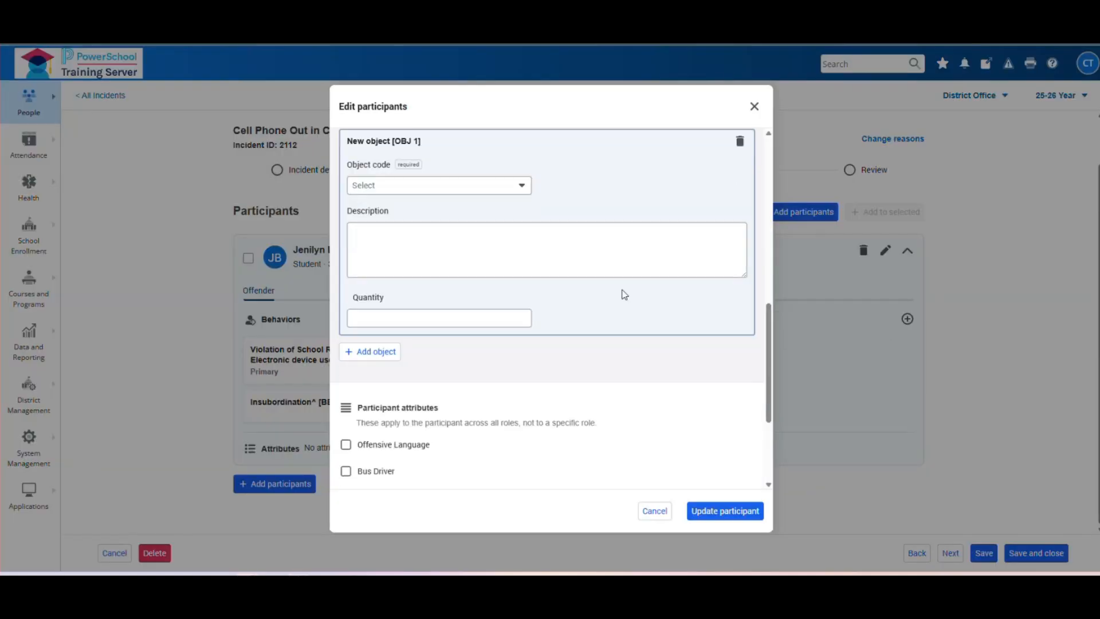
scroll(567, 224, "up", 1)
left_click(521, 244)
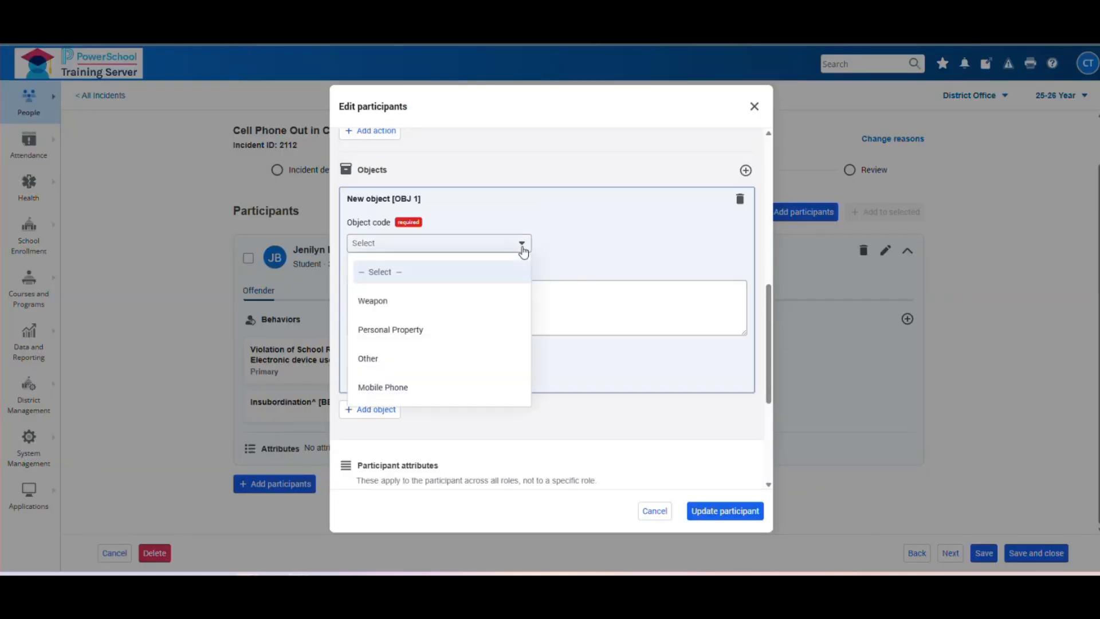
left_click(482, 333)
left_click(438, 310)
type("Cell pho")
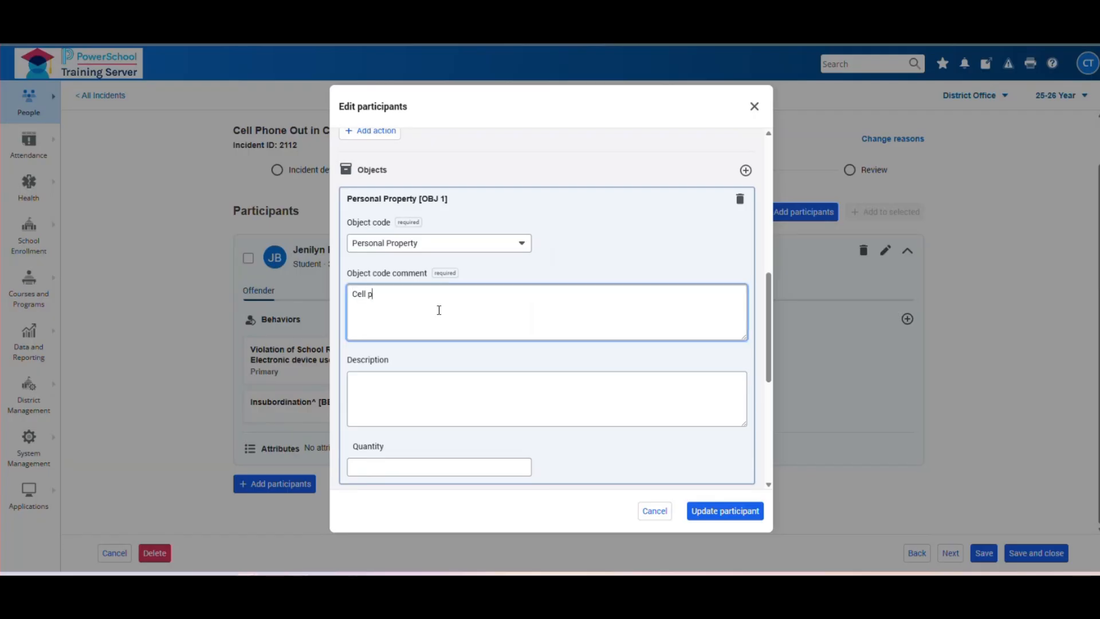
key("BackSpace")
key("BackSpace")
type("hone")
- Set the object quantity to 1 and save it to the participant
left_click(433, 462)
type("1")
scroll(643, 334, "up", 2)
scroll(643, 336, "down", 3)
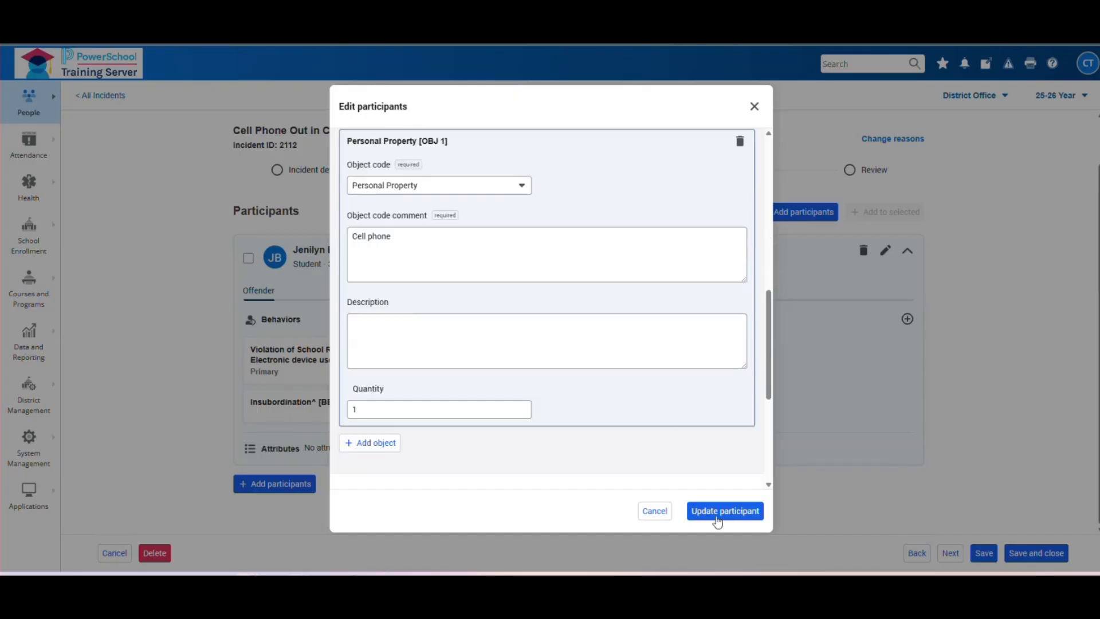
left_click(711, 514)
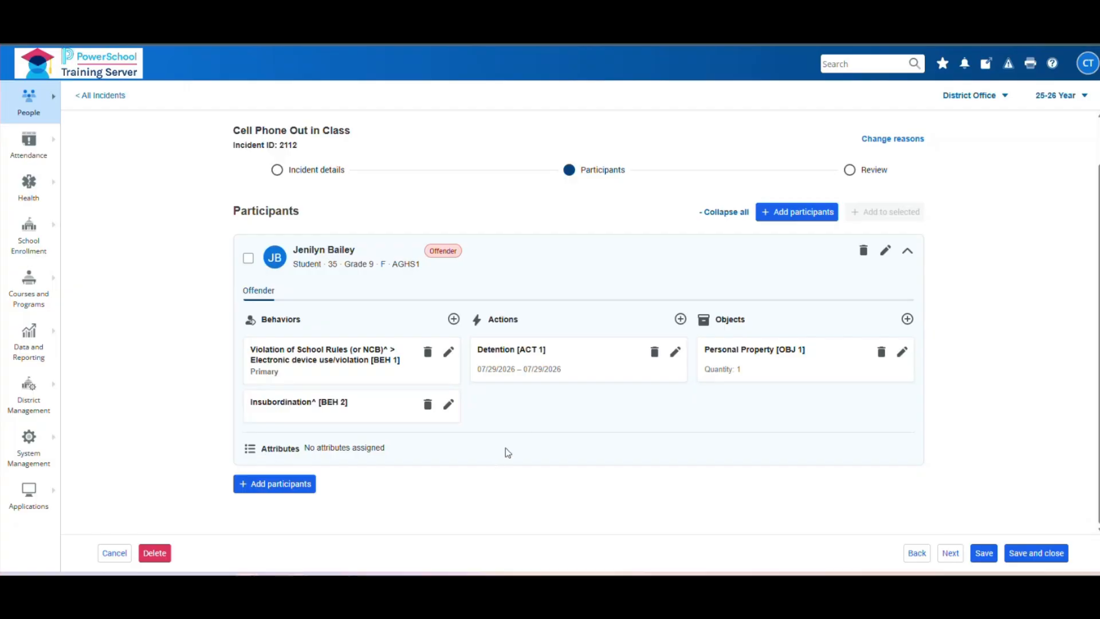
- Advance the incident to the Review step
scroll(1042, 346, "up", 1)
scroll(1042, 346, "down", 1)
left_click(951, 557)
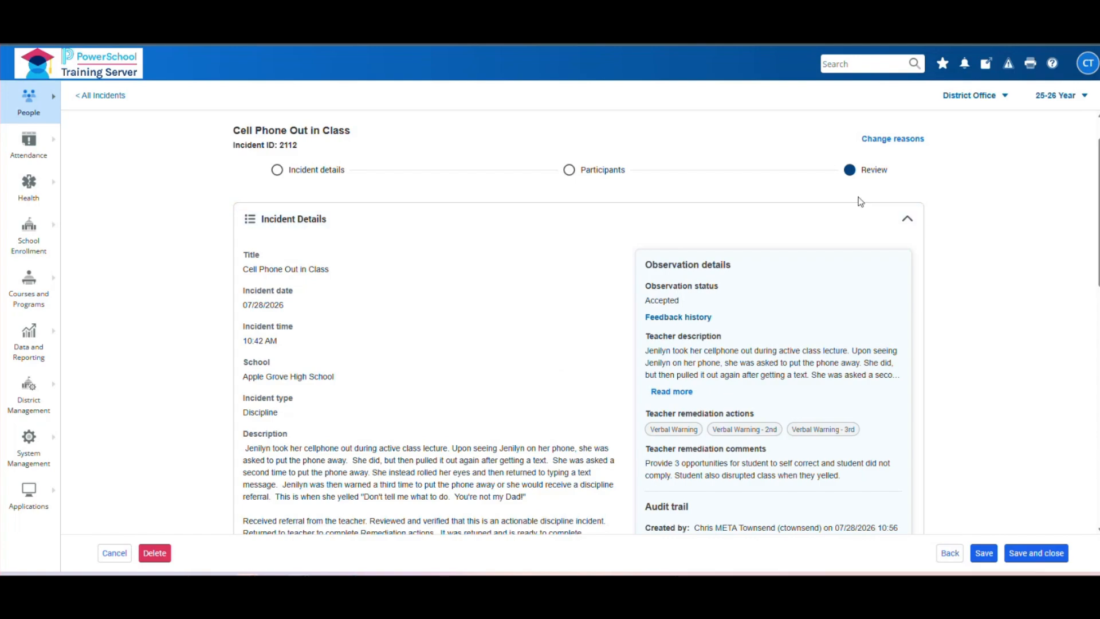
- Look through the review summary and save incident 2112
scroll(556, 300, "down", 2)
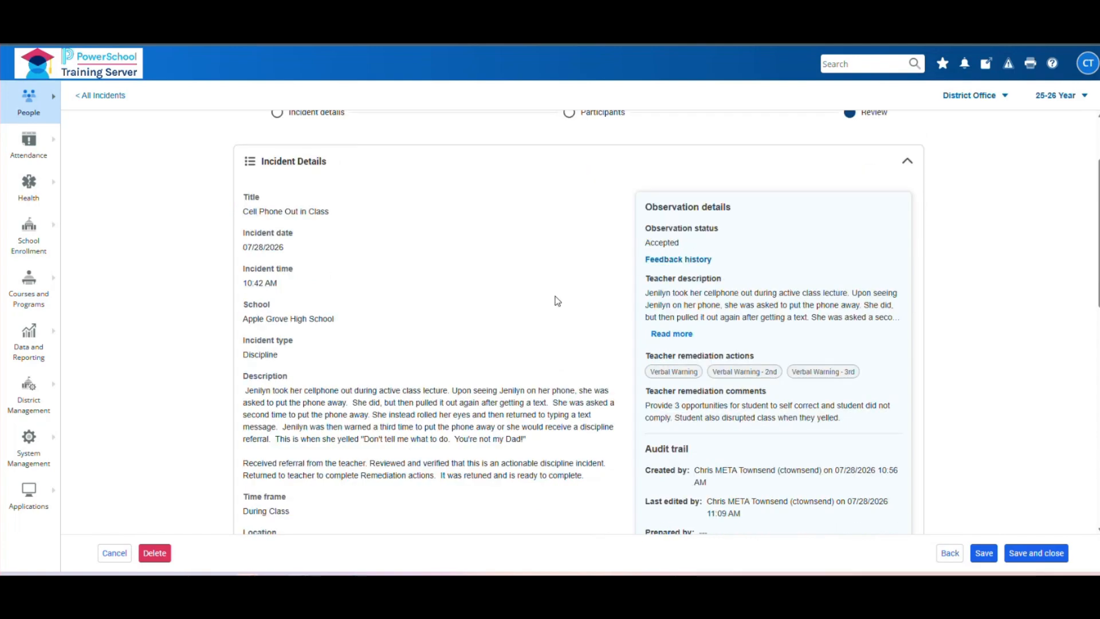
scroll(557, 301, "down", 3)
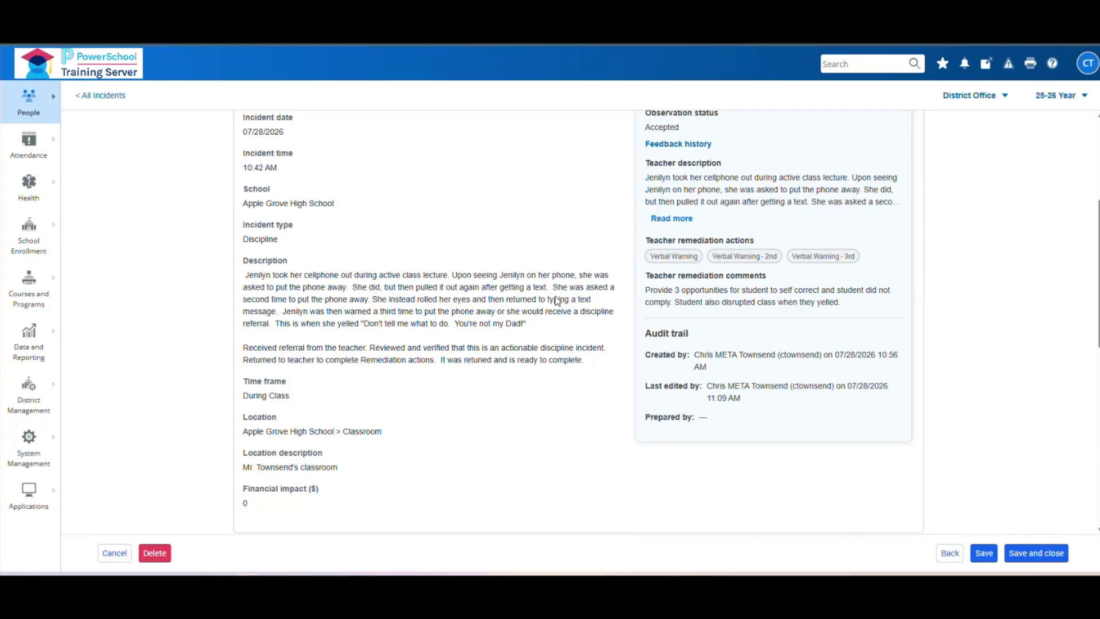
scroll(557, 301, "down", 3)
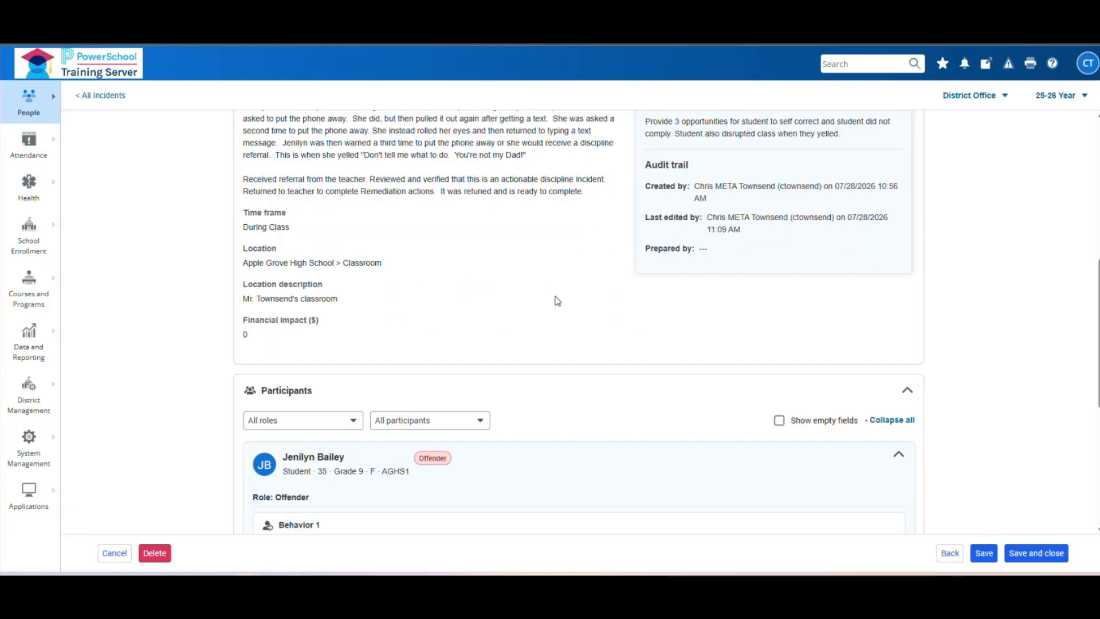
scroll(558, 301, "down", 3)
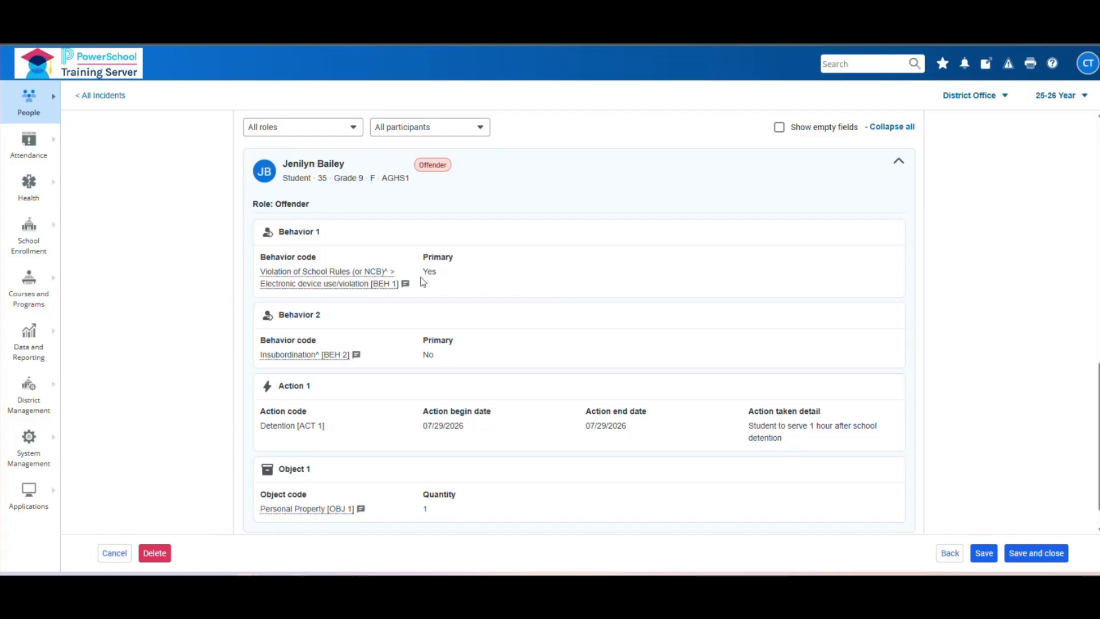
scroll(443, 281, "down", 1)
scroll(568, 457, "up", 4)
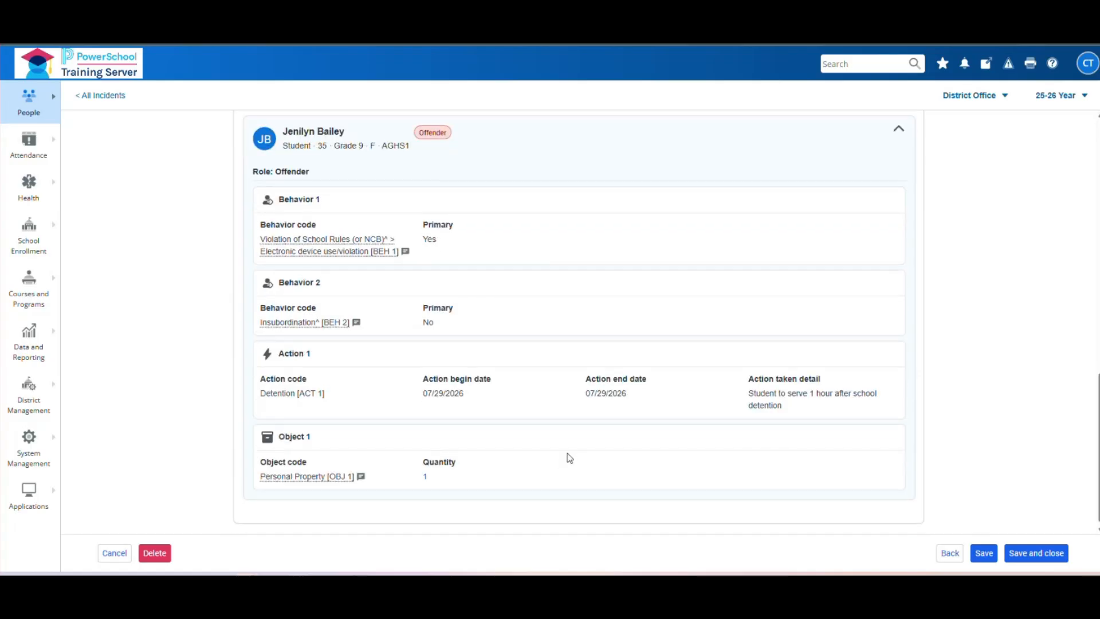
scroll(569, 457, "up", 5)
scroll(569, 457, "down", 3)
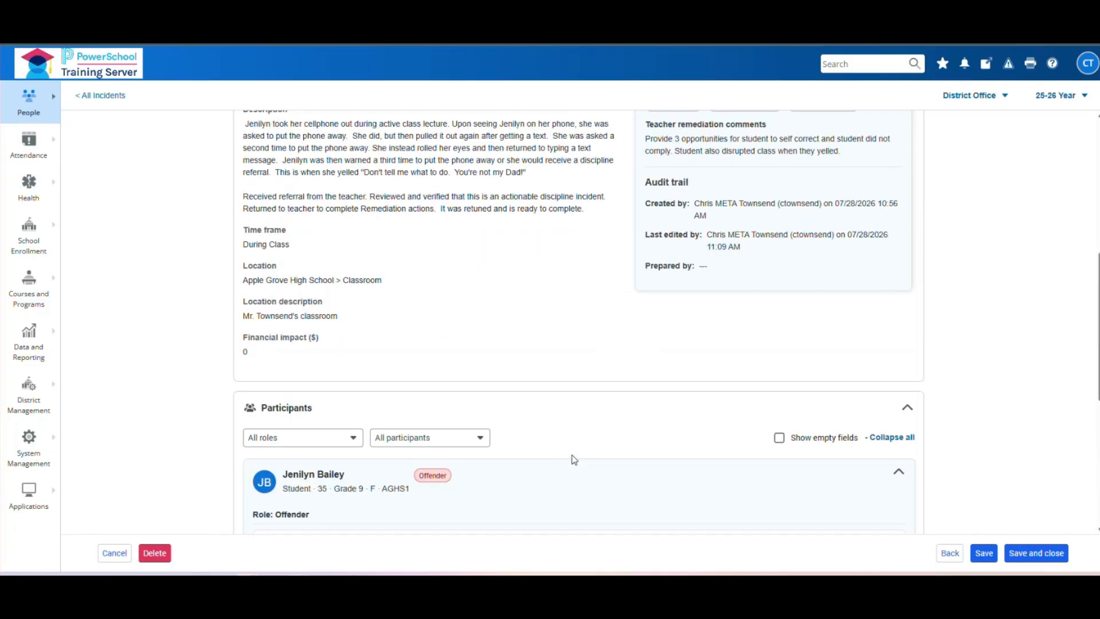
scroll(1033, 392, "down", 3)
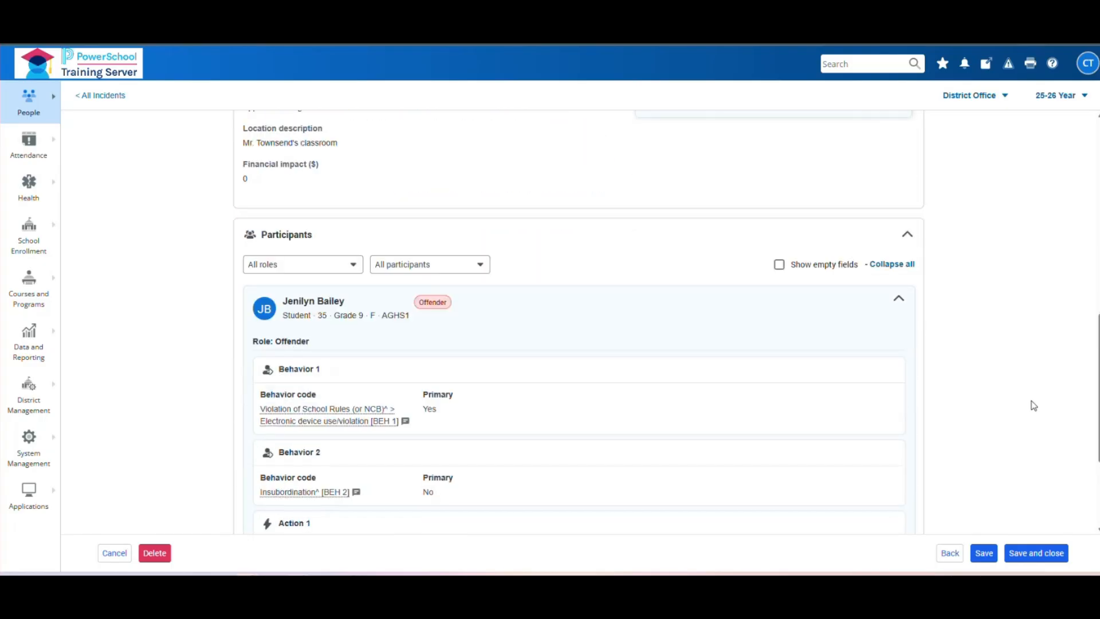
left_click(984, 551)
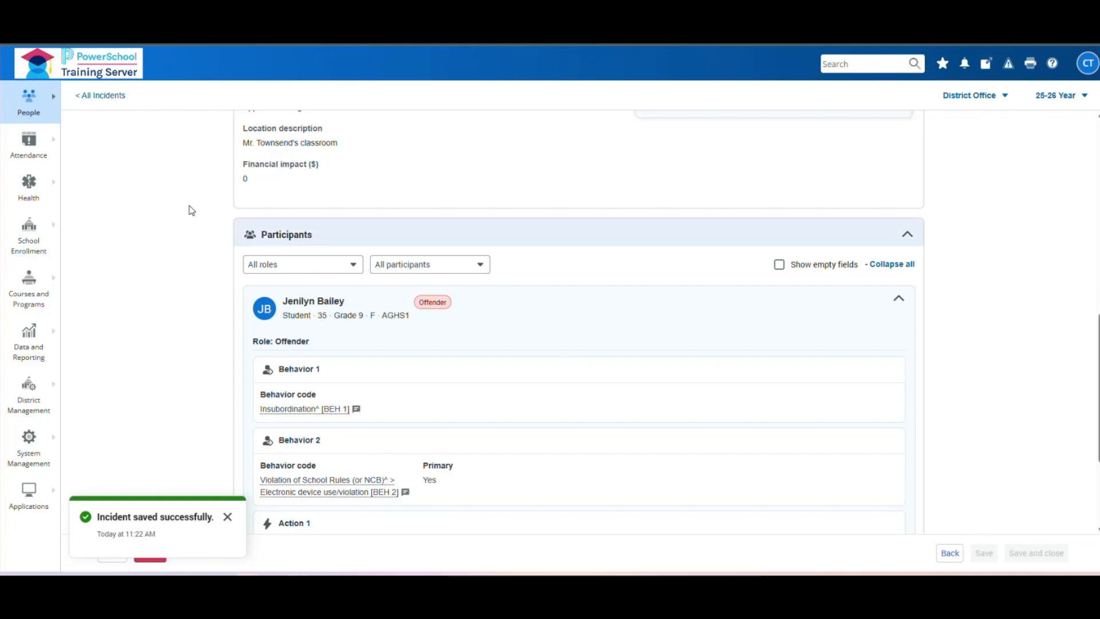
- Return to All Incidents and clear the Referred filter so all 127 incidents are listed
left_click(93, 102)
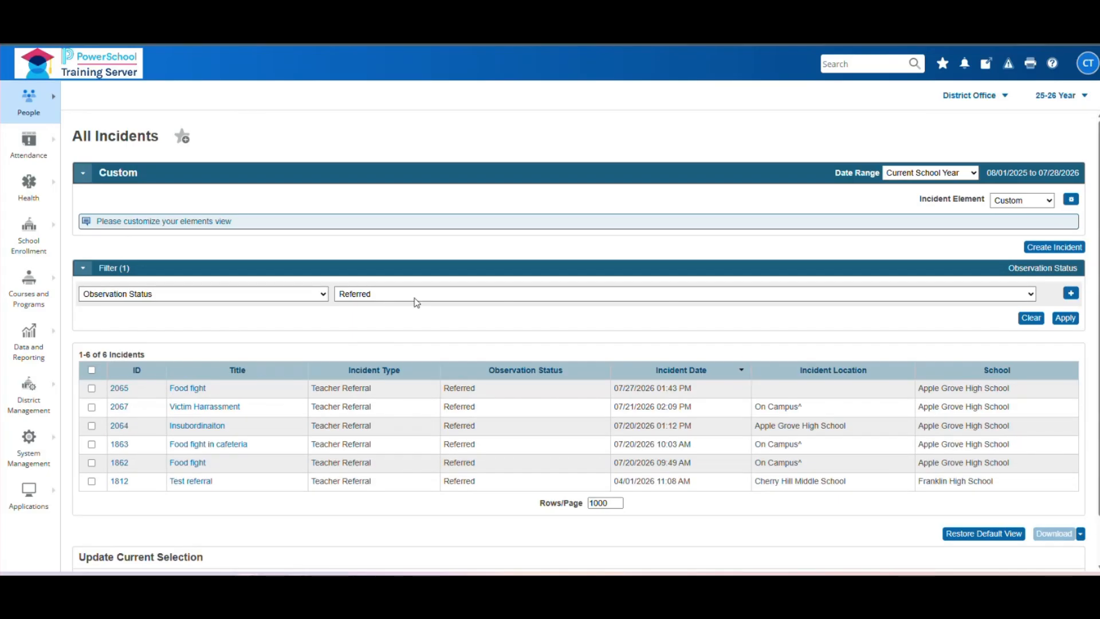
left_click(1031, 318)
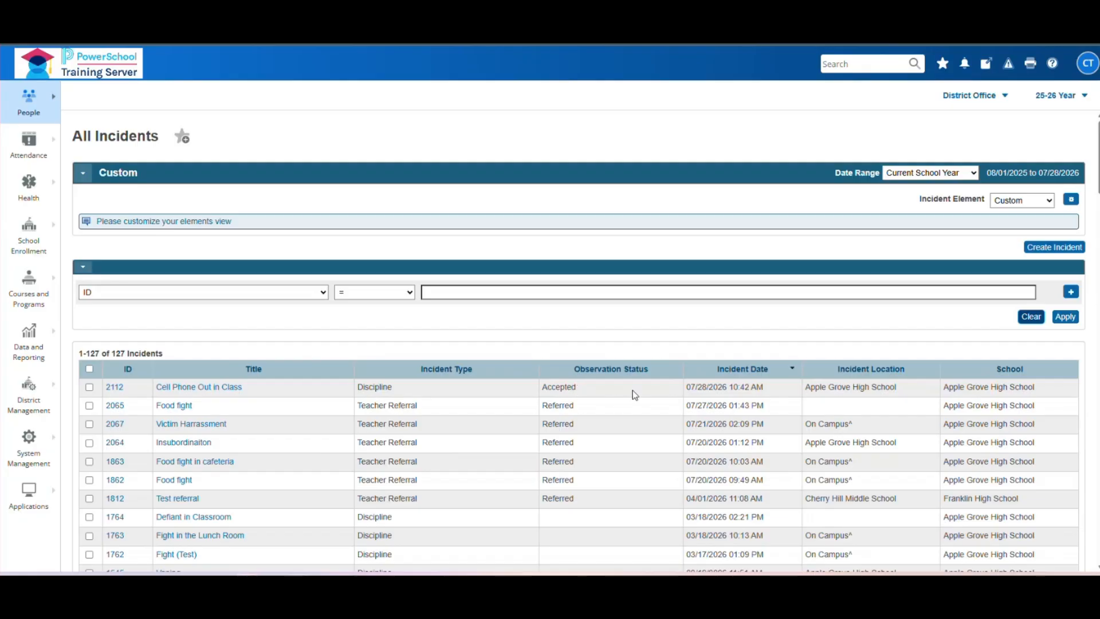
scroll(745, 405, "down", 10)
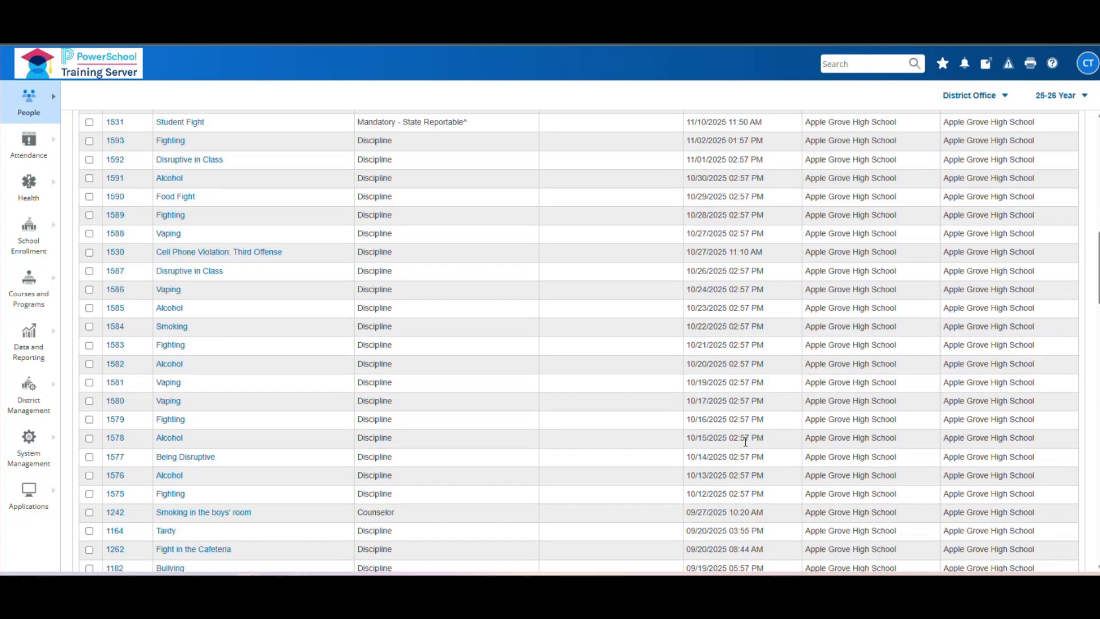
scroll(477, 367, "up", 10)
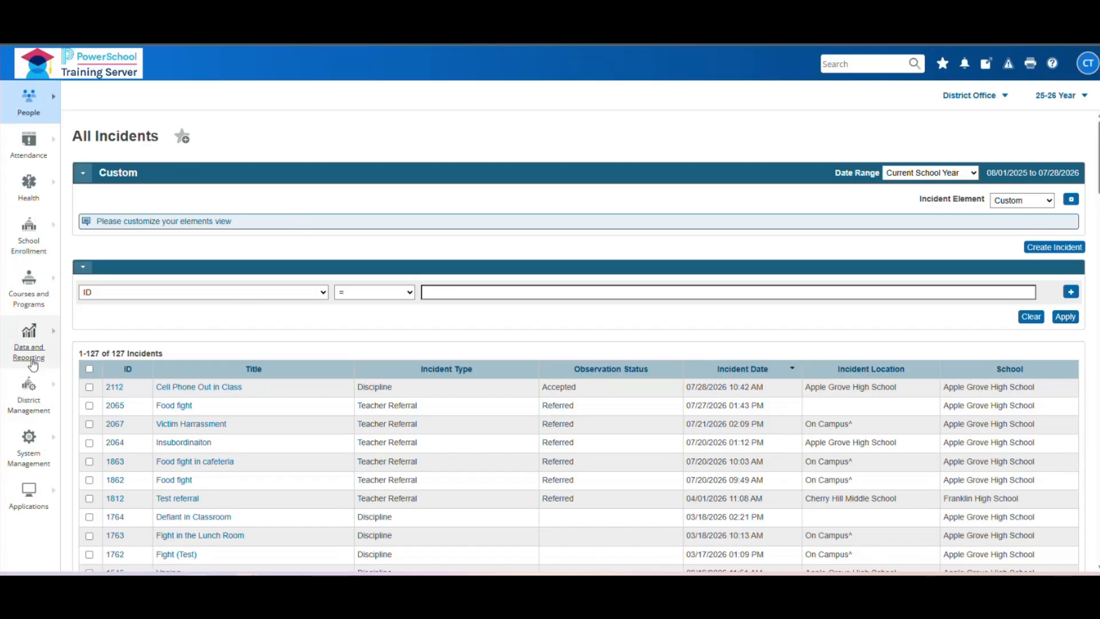
- Navigate to District Management > Behavior > Incident Templates
left_click(33, 389)
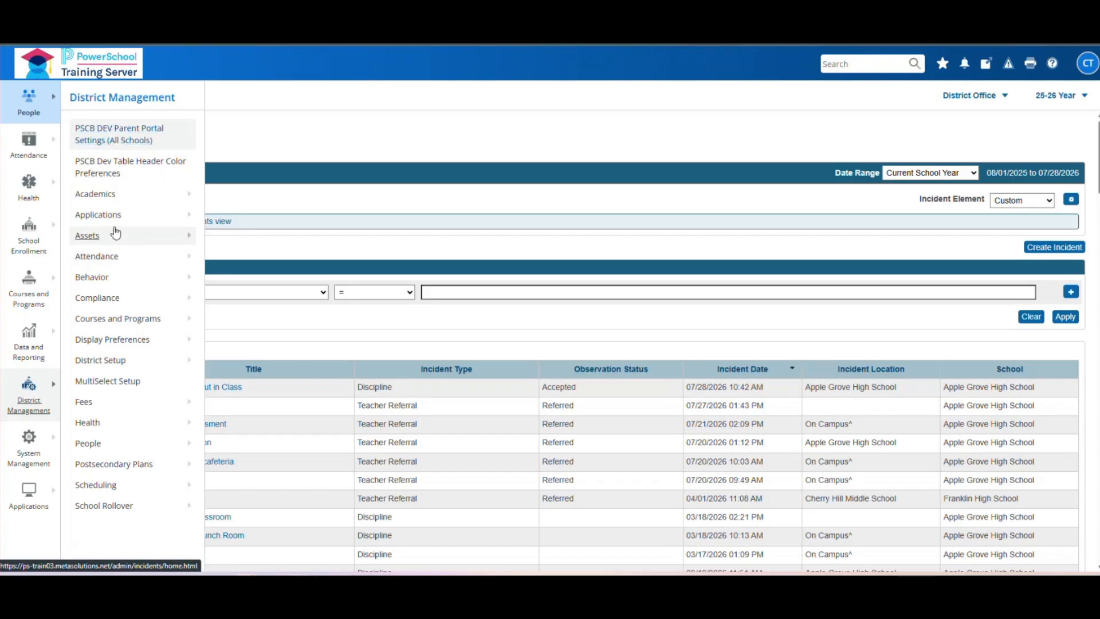
left_click(116, 279)
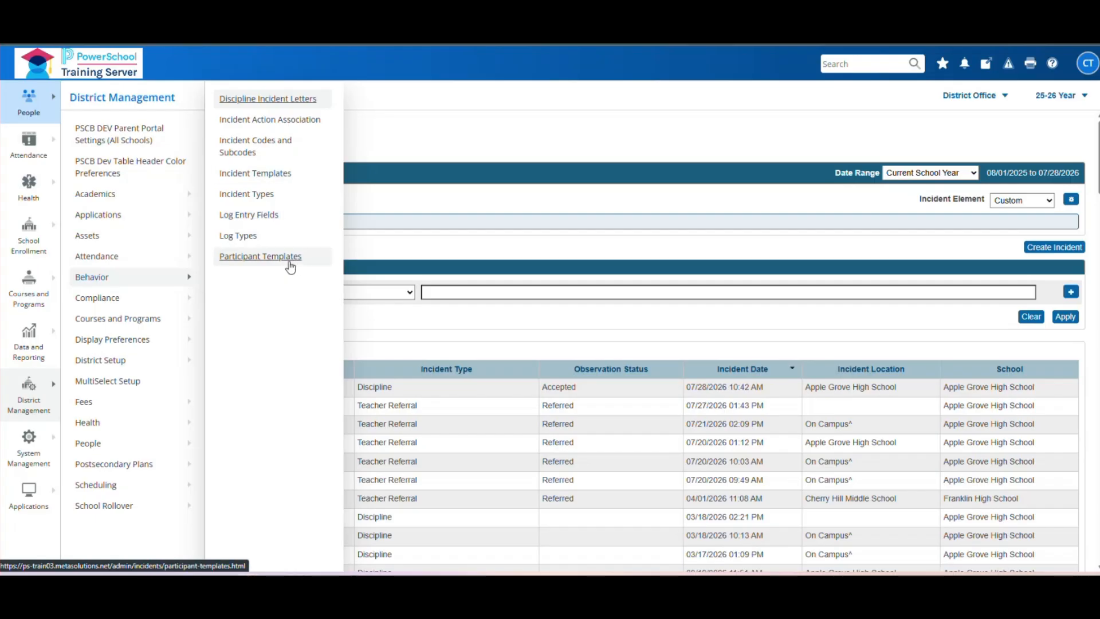
left_click(258, 175)
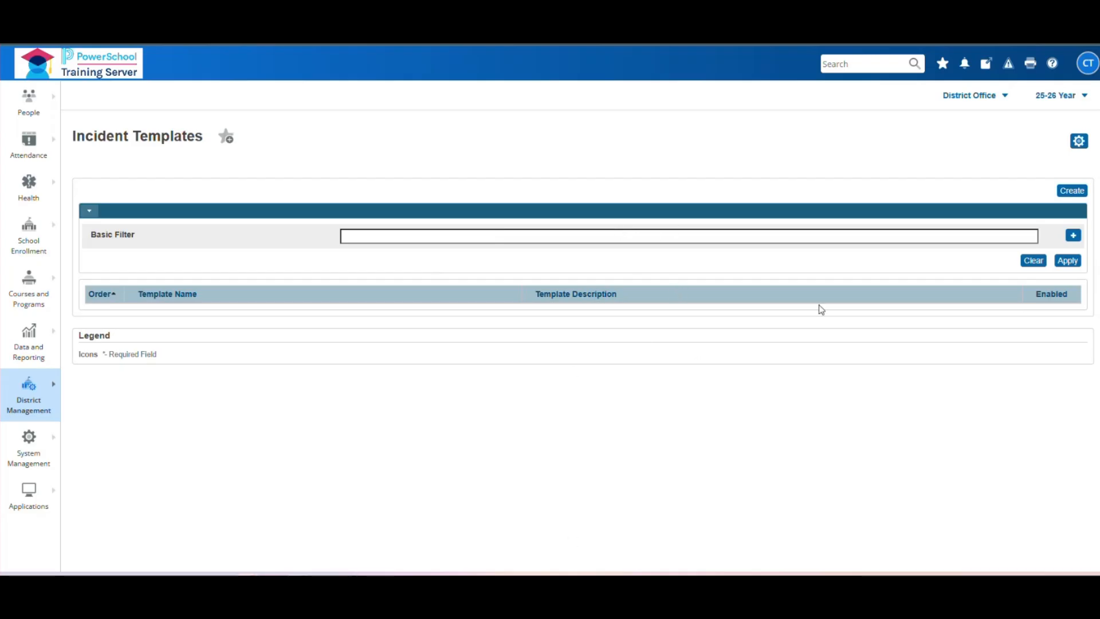
- Create a template with Enable Template ticked, named and described 'Student had cellphone out in class'
left_click(1073, 192)
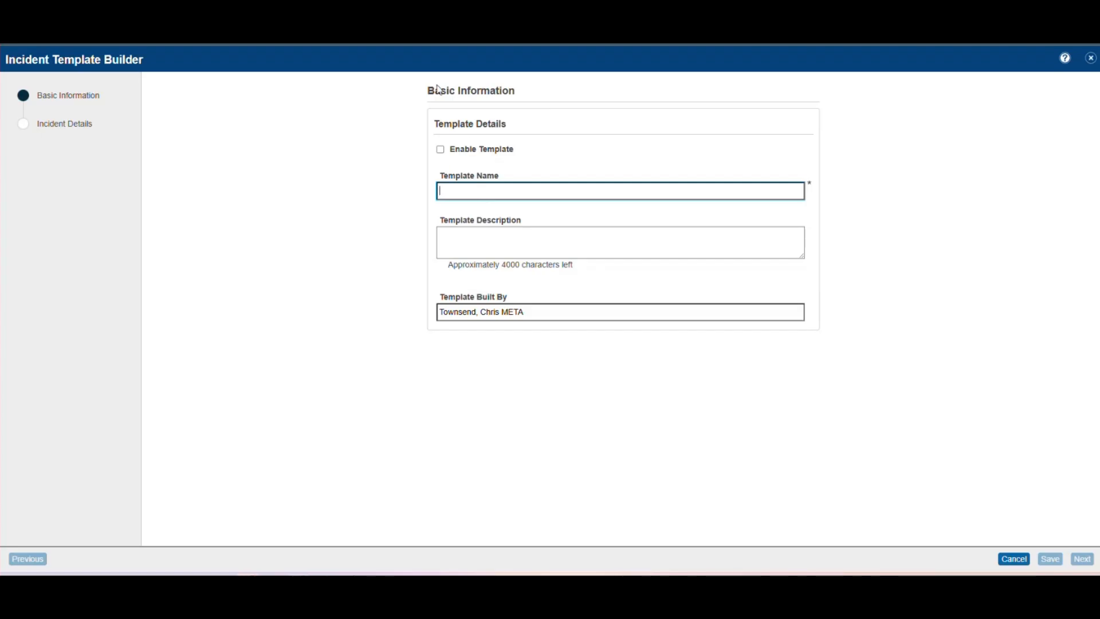
left_click(441, 151)
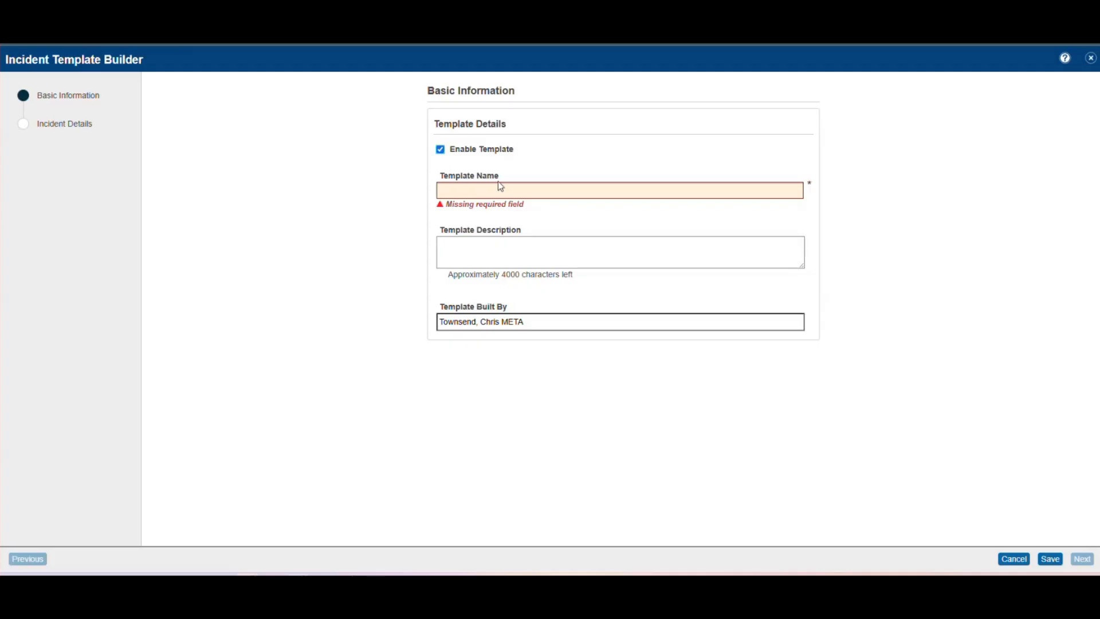
left_click(487, 191)
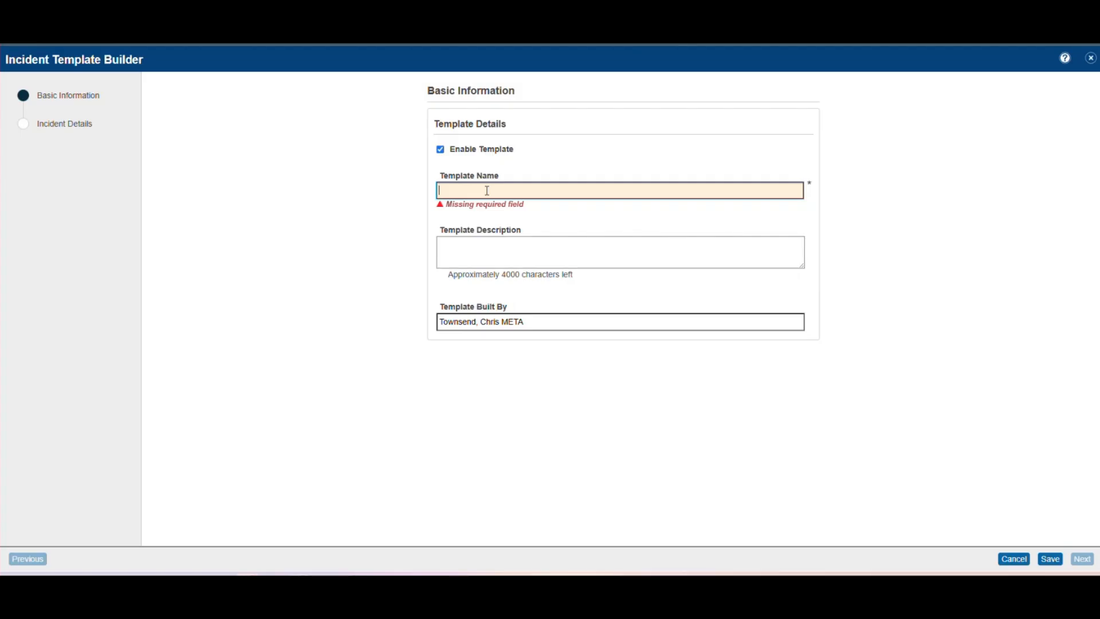
type("Student had cellphone out in class")
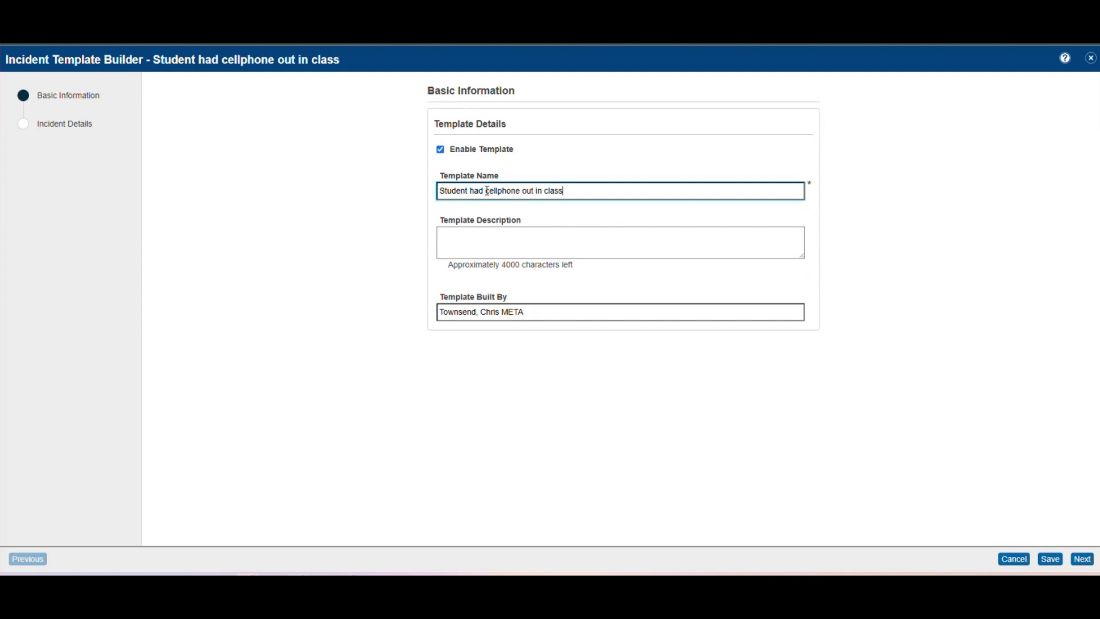
left_click_drag(568, 194, 438, 196)
key("ctrl+c")
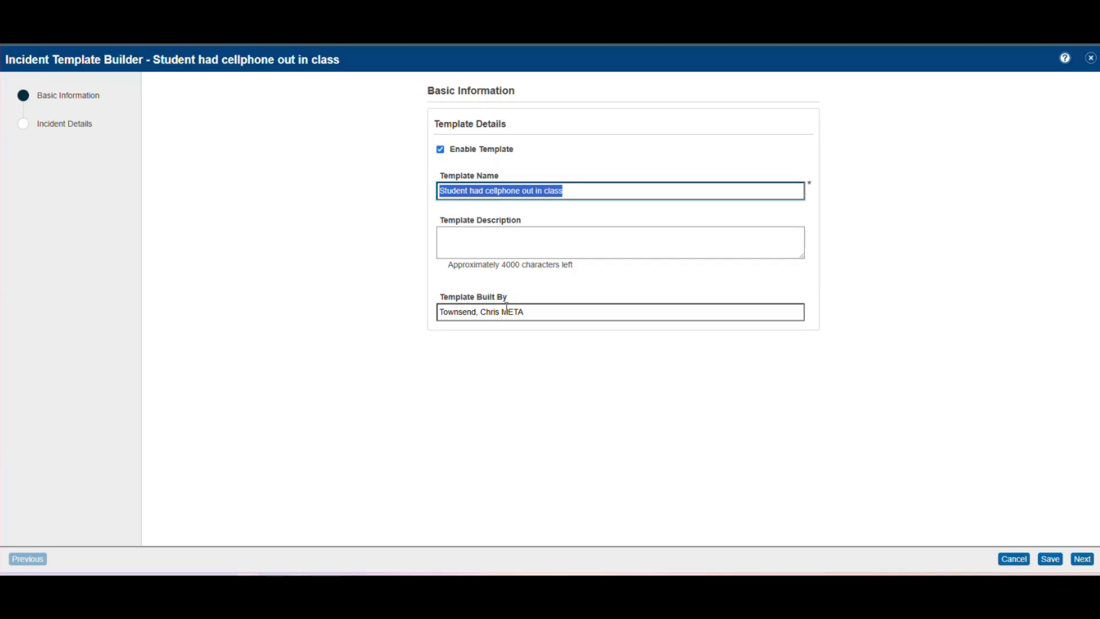
left_click(500, 240)
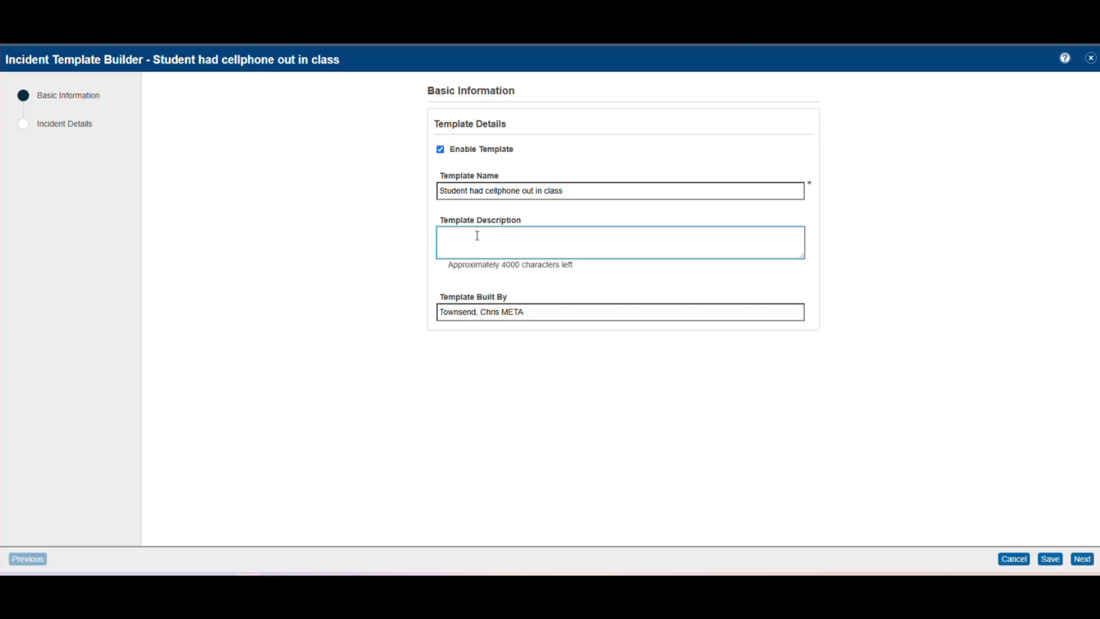
key("ctrl+v")
- Use 'Student had cellphone out in class' as incident title and description, with type Discipline
left_click(1084, 560)
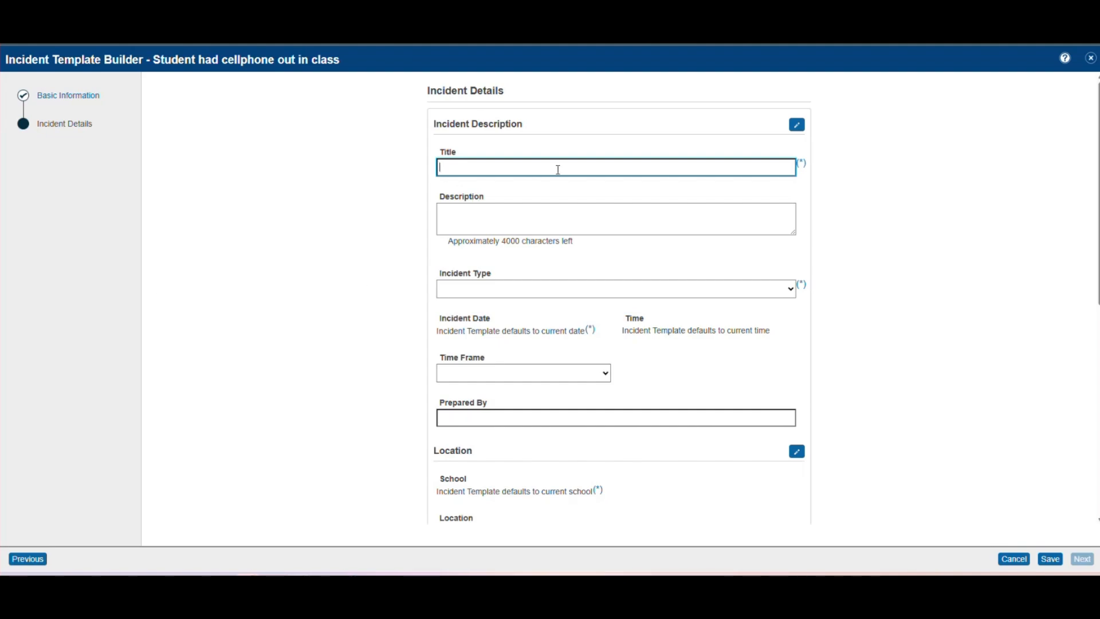
key("ctrl+v")
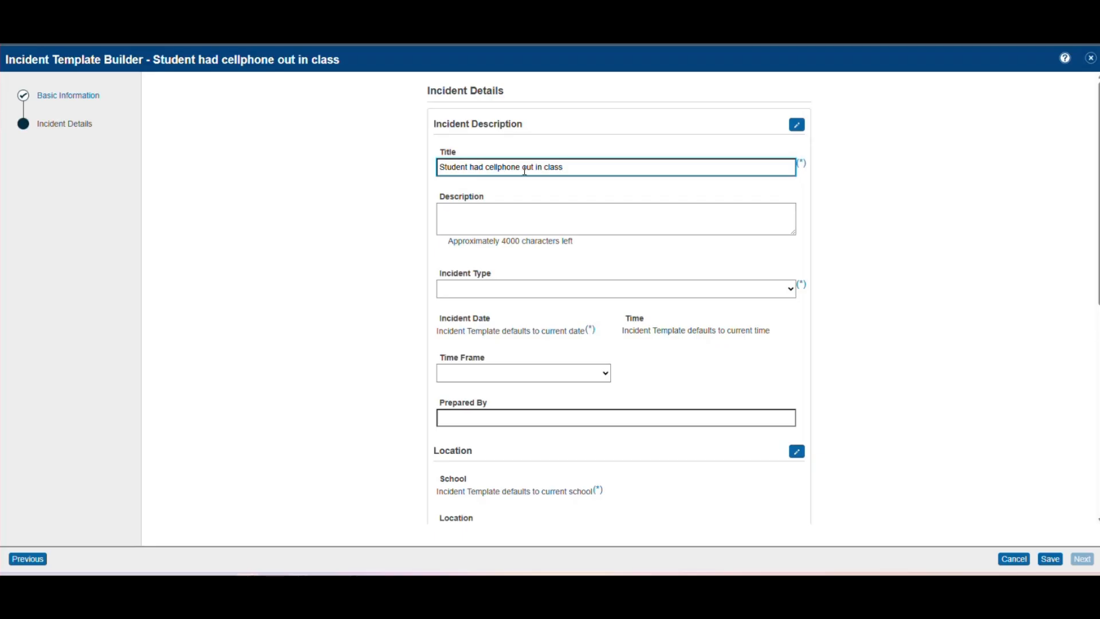
left_click(451, 213)
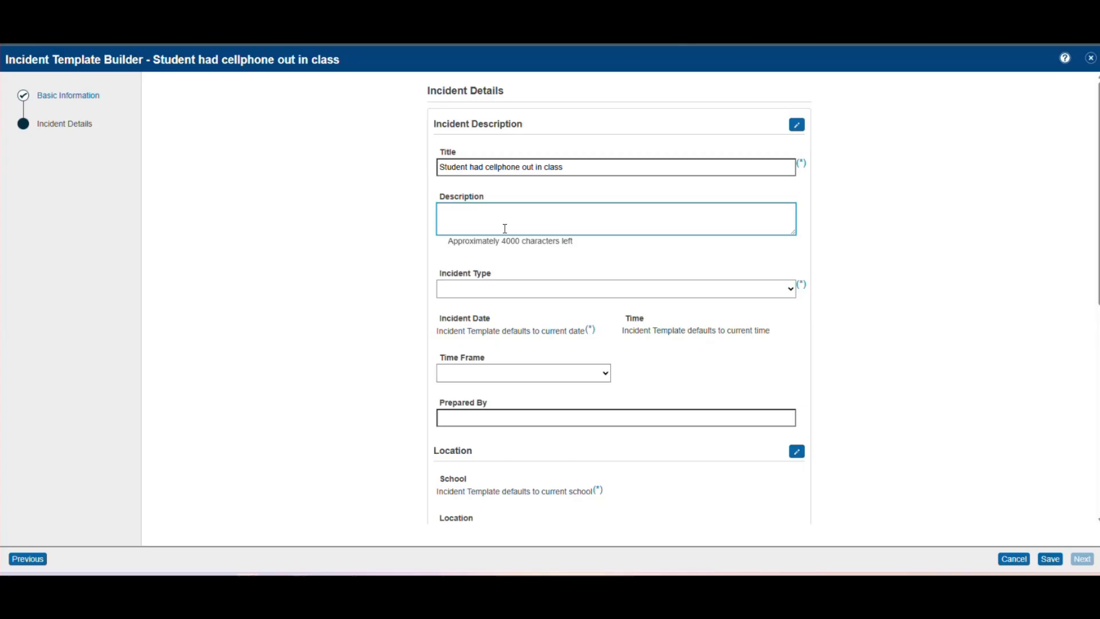
key("ctrl+v")
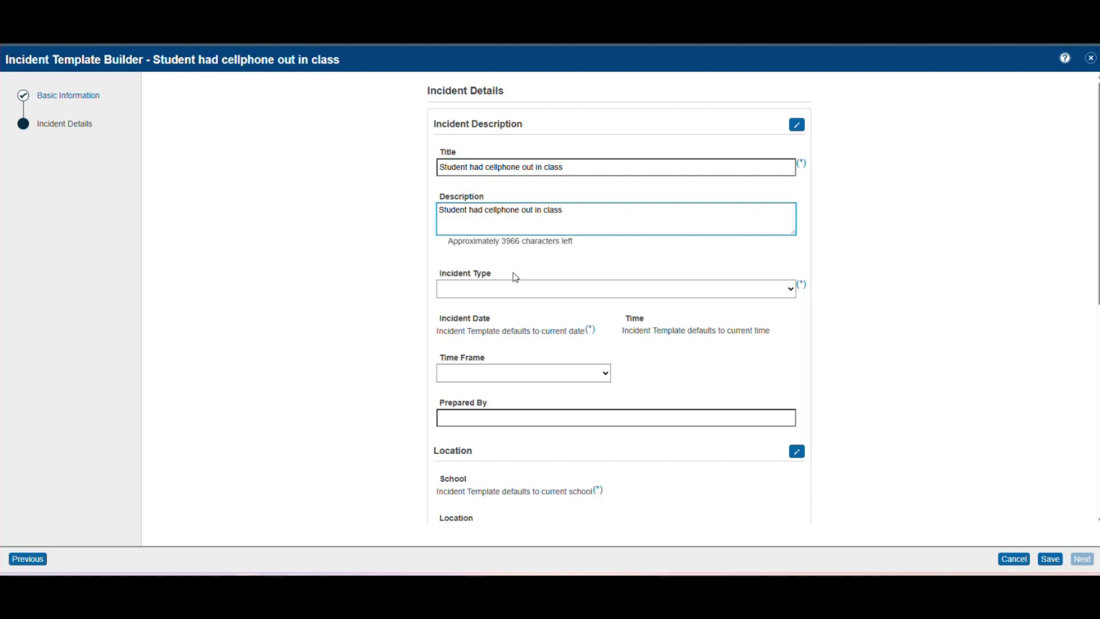
left_click(794, 292)
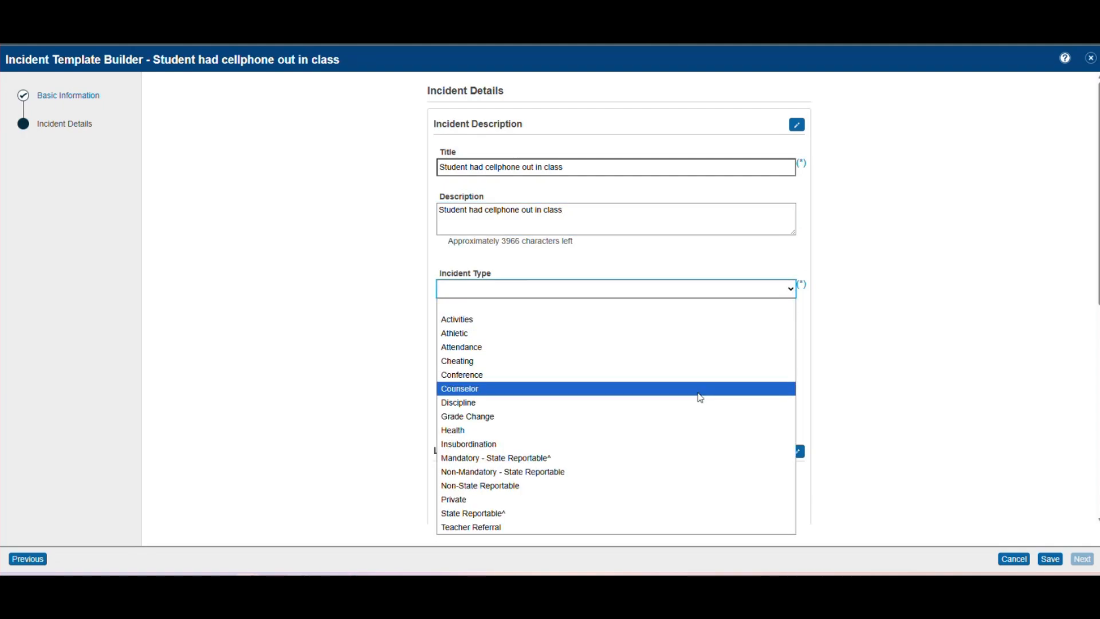
left_click(700, 406)
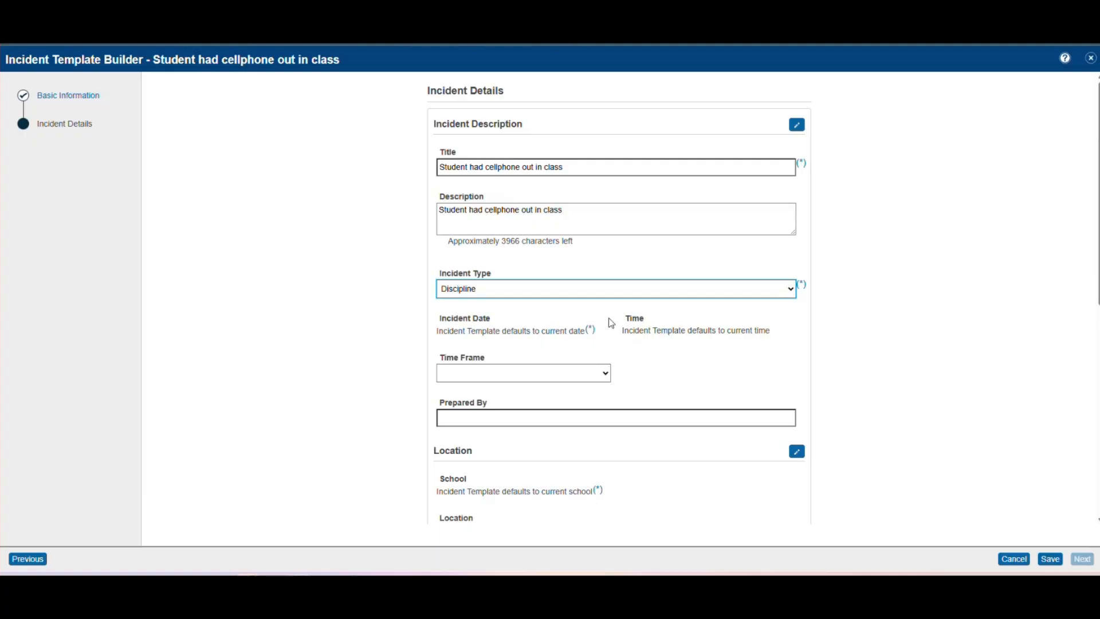
left_click(610, 374)
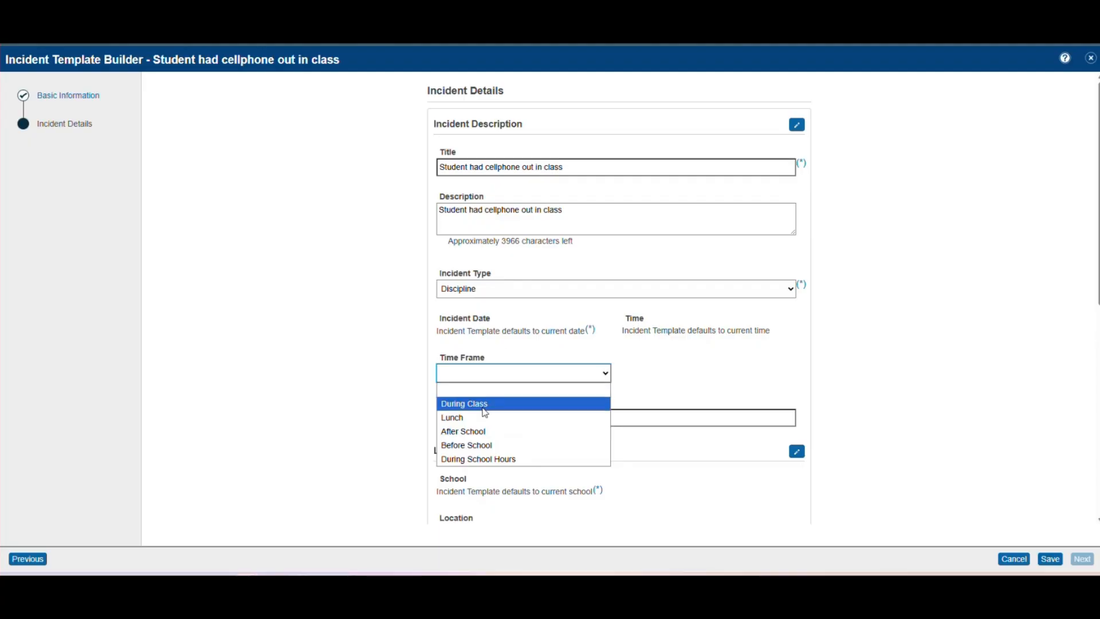
left_click(485, 408)
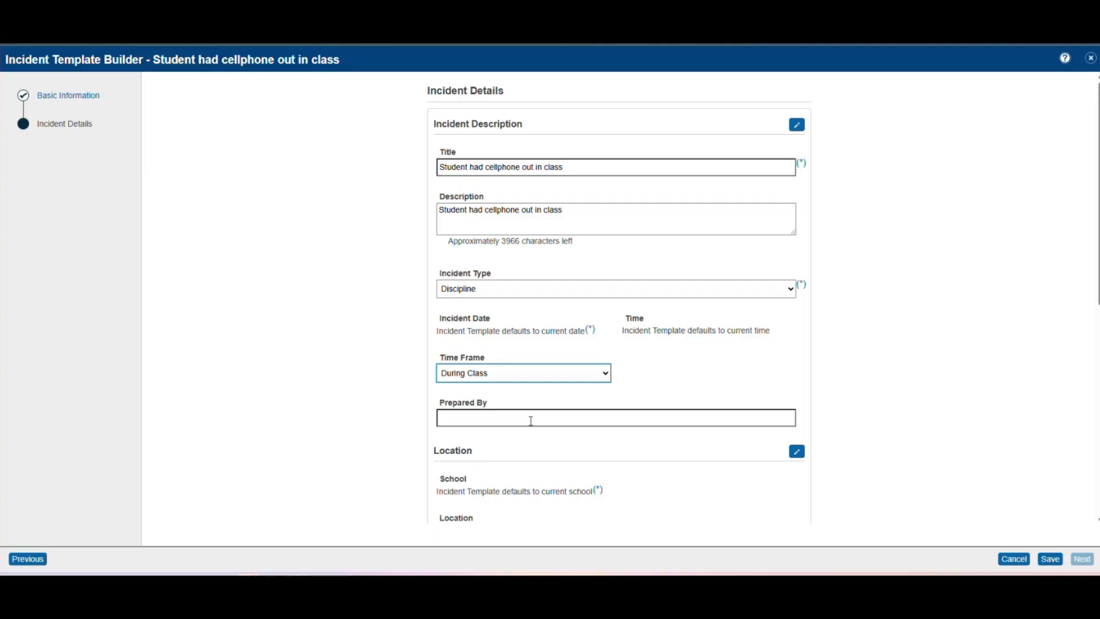
left_click(531, 420)
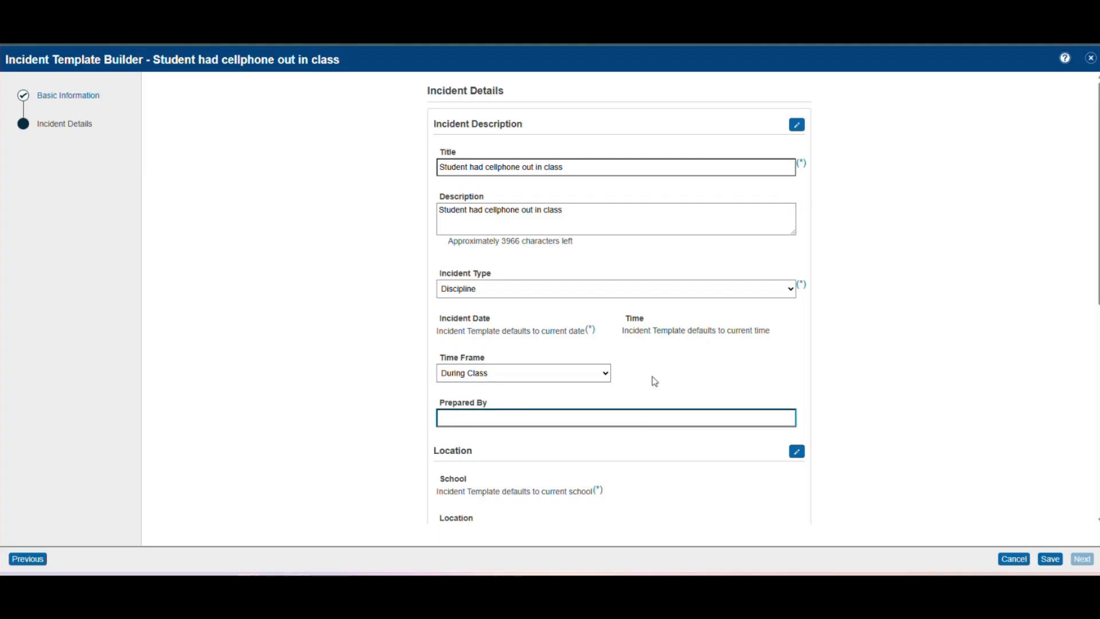
left_click(853, 370)
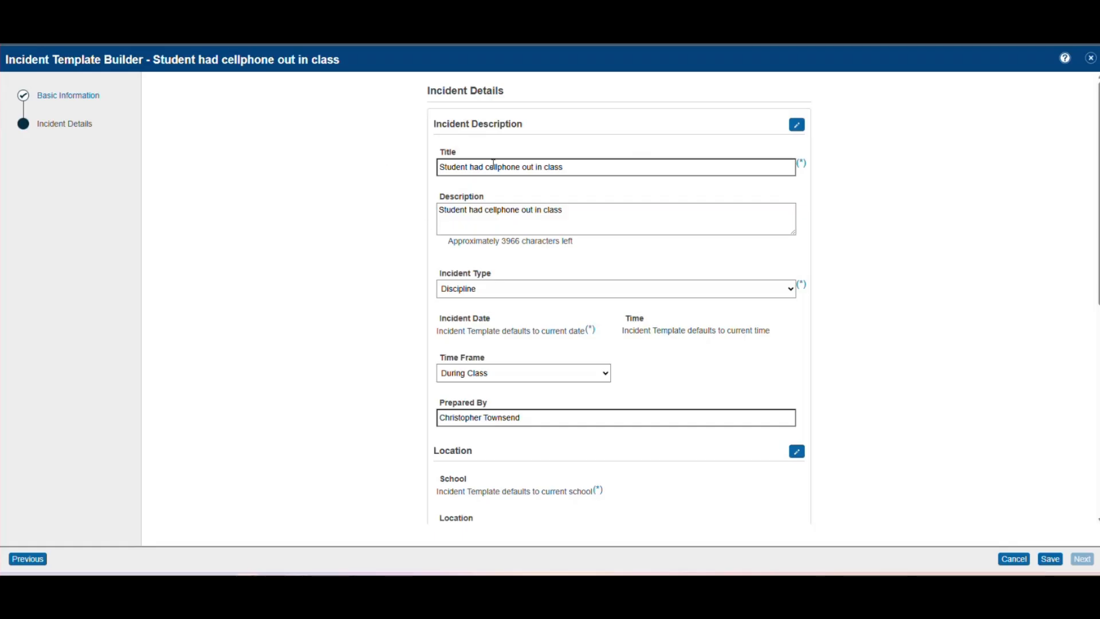
scroll(391, 316, "down", 1)
scroll(391, 299, "down", 3)
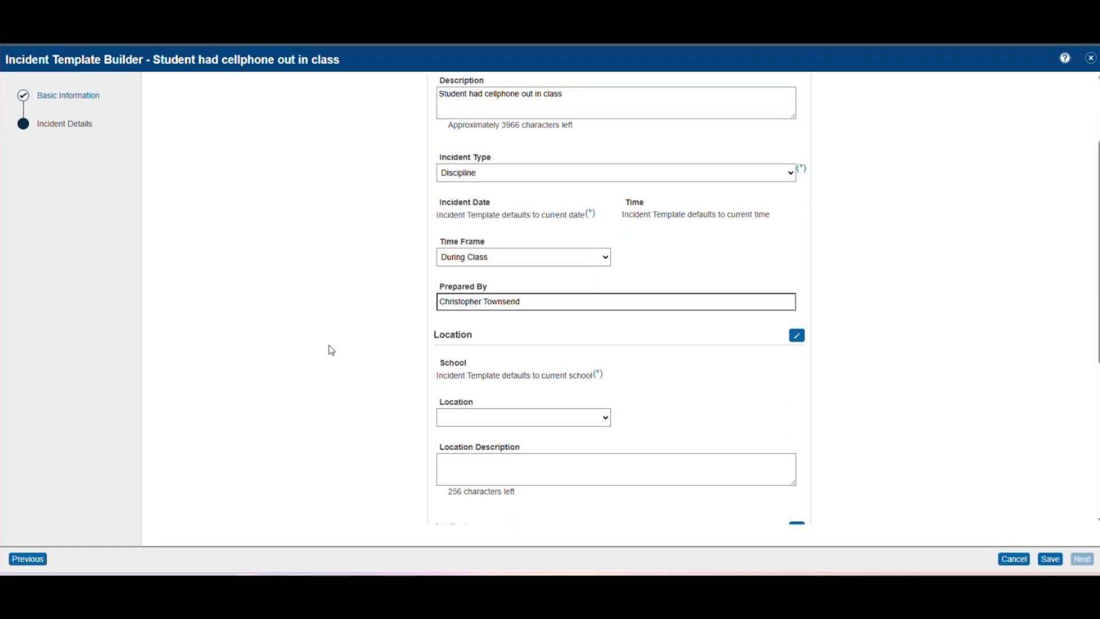
scroll(395, 367, "down", 2)
scroll(609, 391, "up", 3)
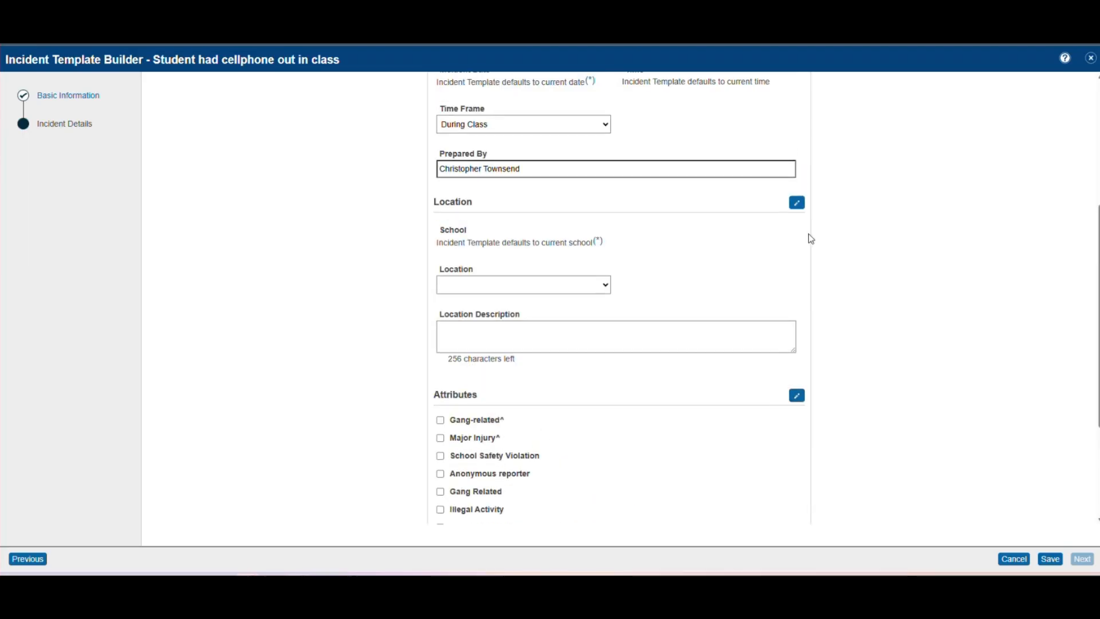
scroll(869, 243, "up", 4)
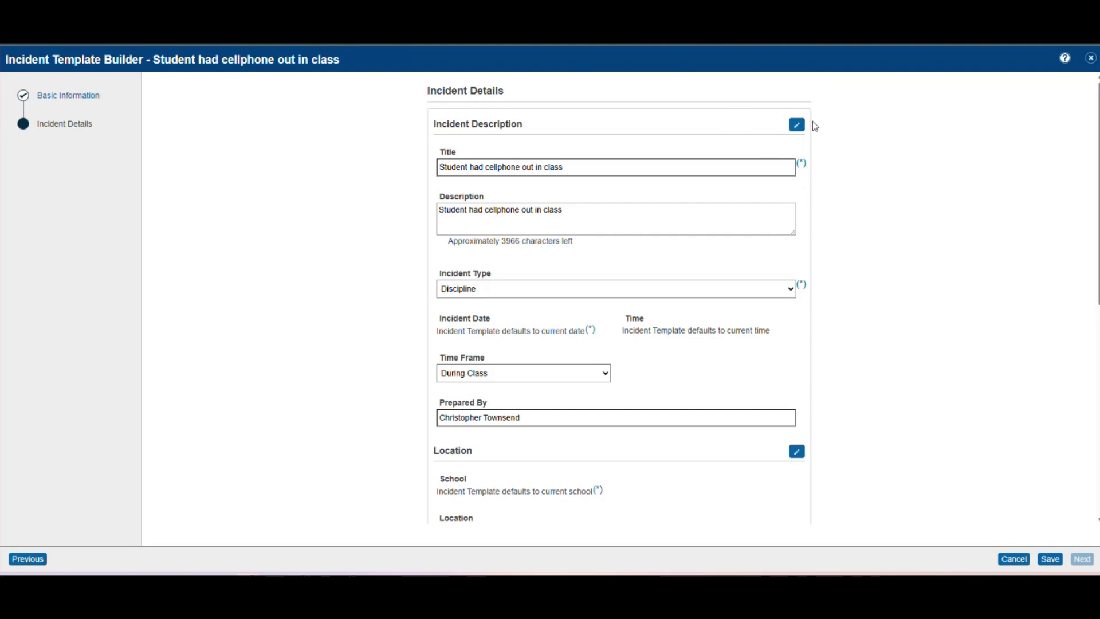
- Mark Description, Time Frame and Prepared By as required in Incident Description, leaving Financial Impact ($) excluded
left_click(797, 124)
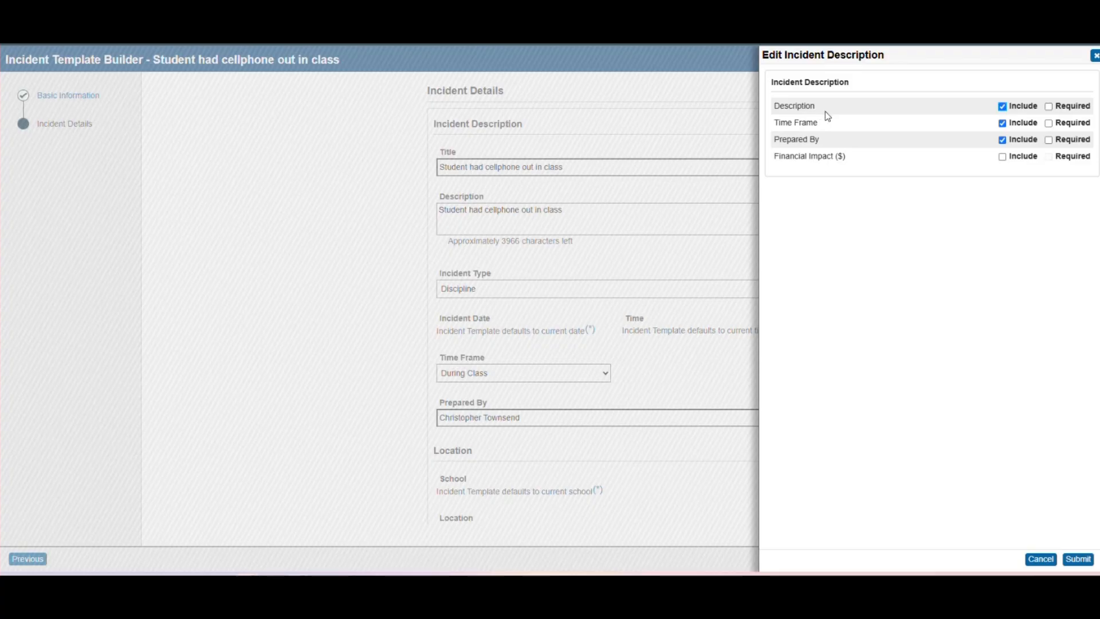
left_click(1049, 109)
left_click(1002, 107)
left_click(1003, 107)
left_click(1048, 107)
left_click(1049, 124)
left_click(1050, 141)
left_click(1003, 157)
left_click(1002, 156)
left_click(1078, 560)
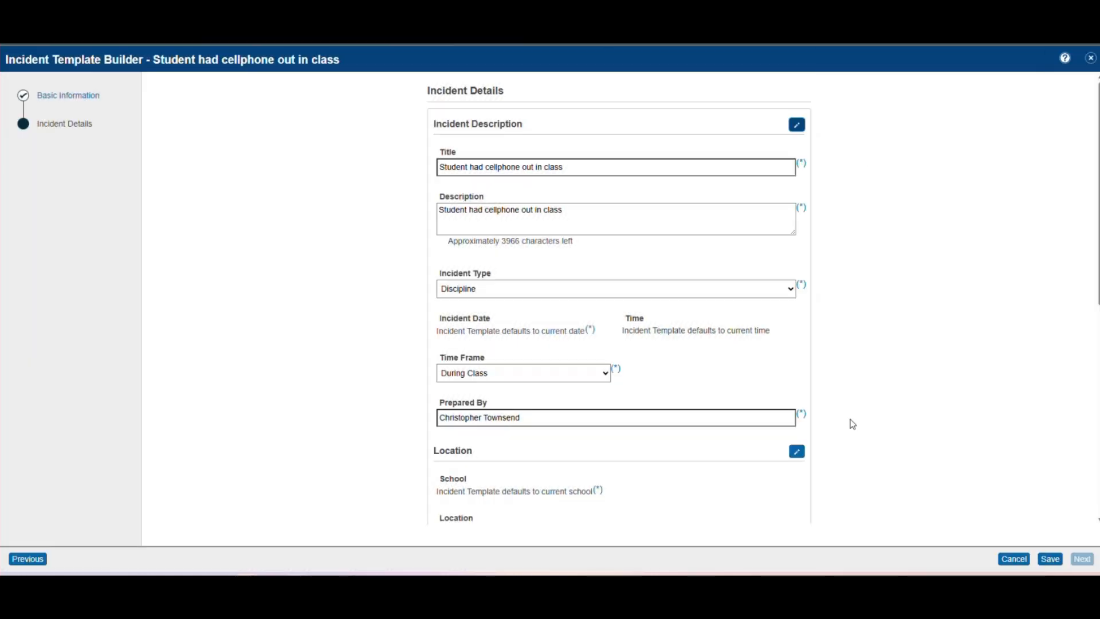
scroll(557, 290, "down", 1)
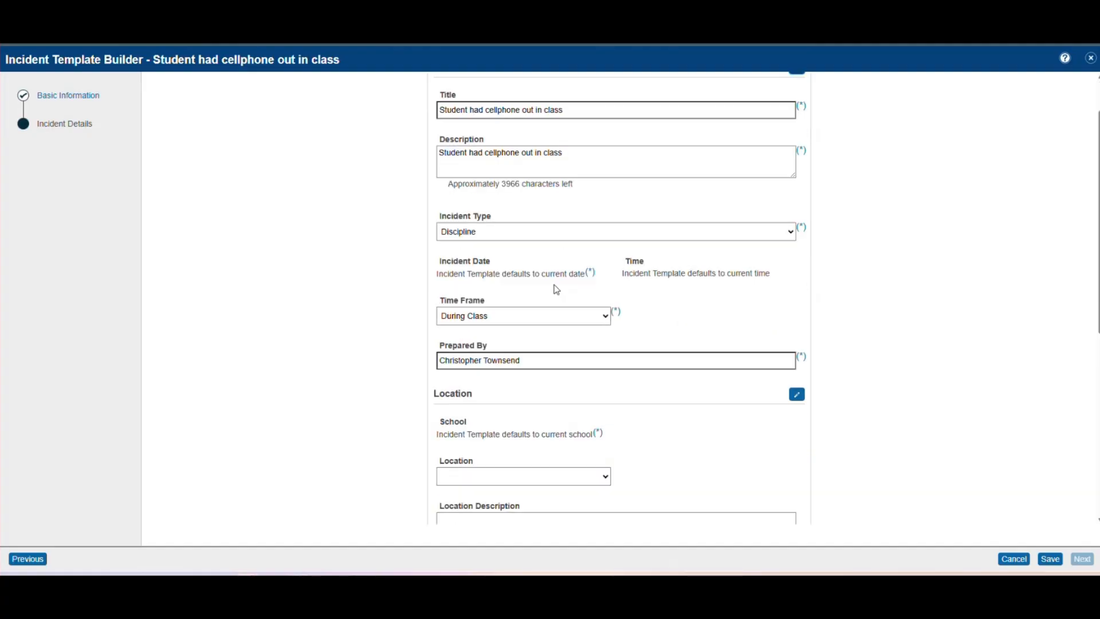
scroll(570, 224, "up", 1)
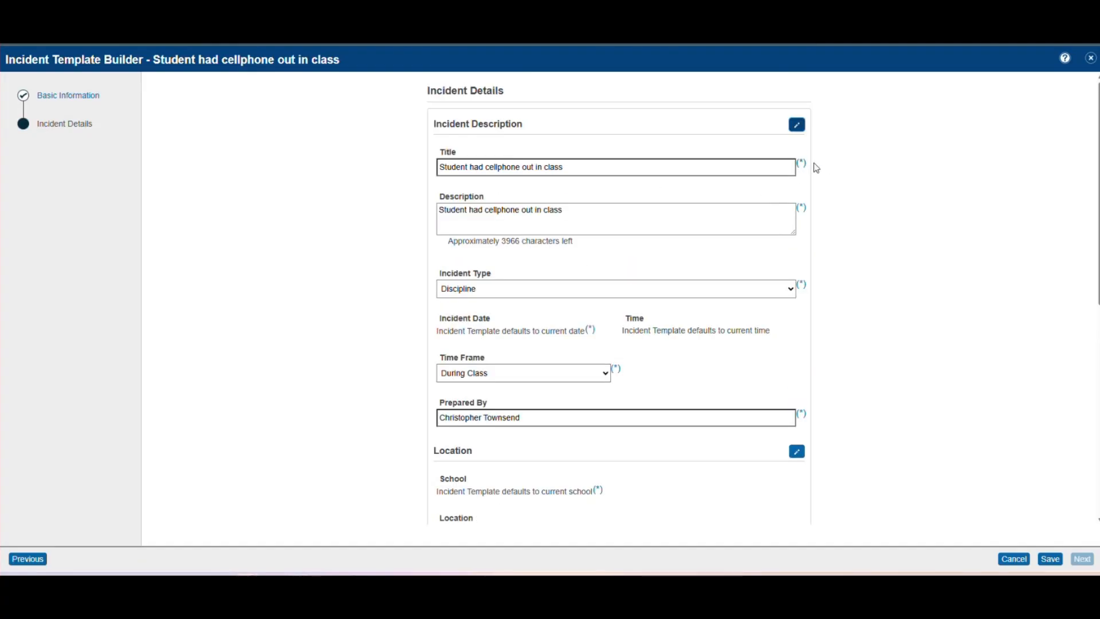
mouse_move(804, 169)
left_click(797, 127)
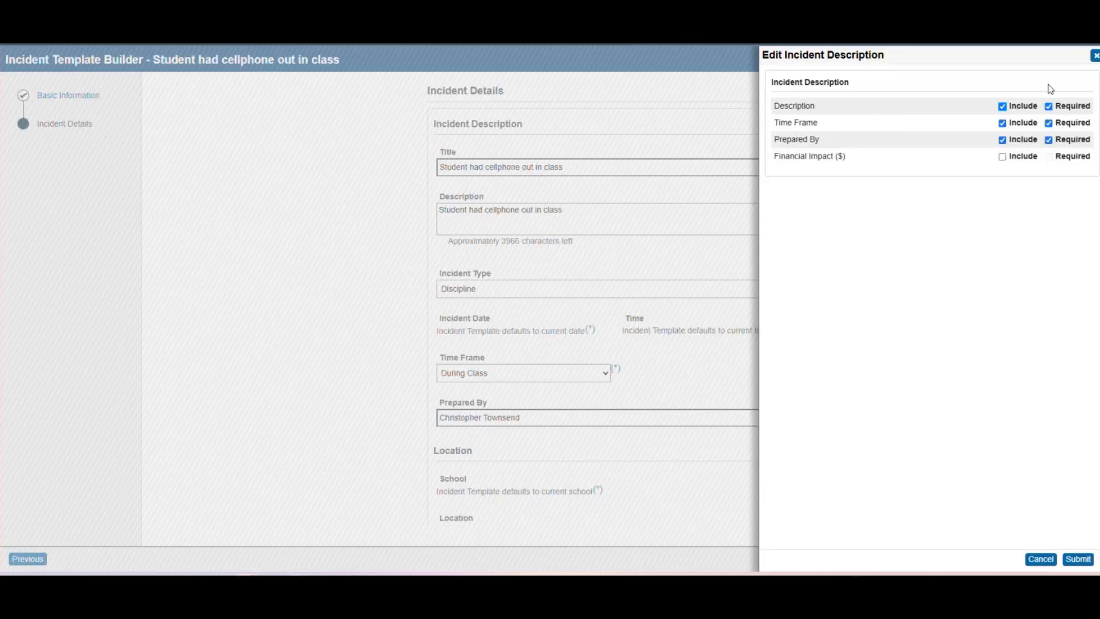
left_click(1095, 57)
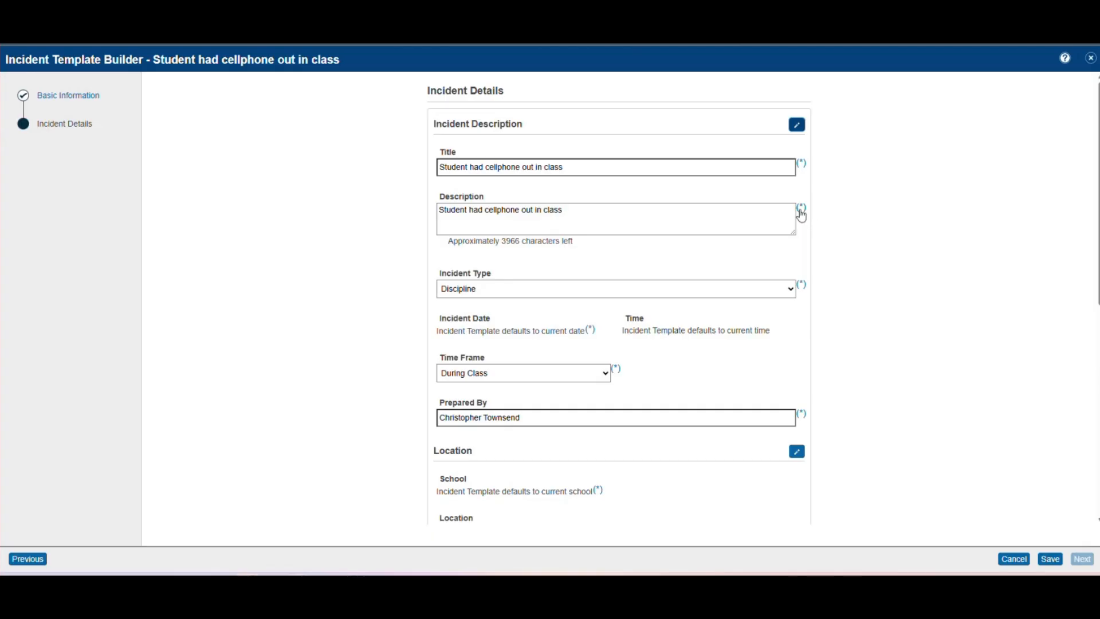
mouse_move(801, 289)
double_click(804, 207)
left_click(857, 221)
scroll(724, 343, "down", 3)
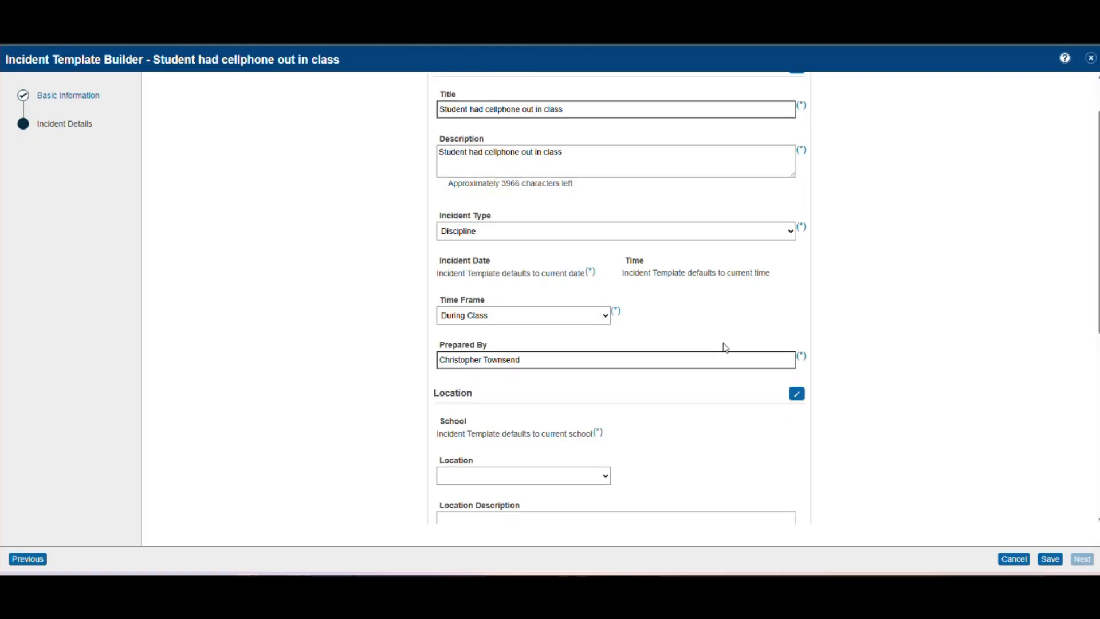
scroll(723, 343, "down", 1)
scroll(723, 343, "down", 1)
scroll(502, 218, "up", 1)
scroll(651, 263, "down", 1)
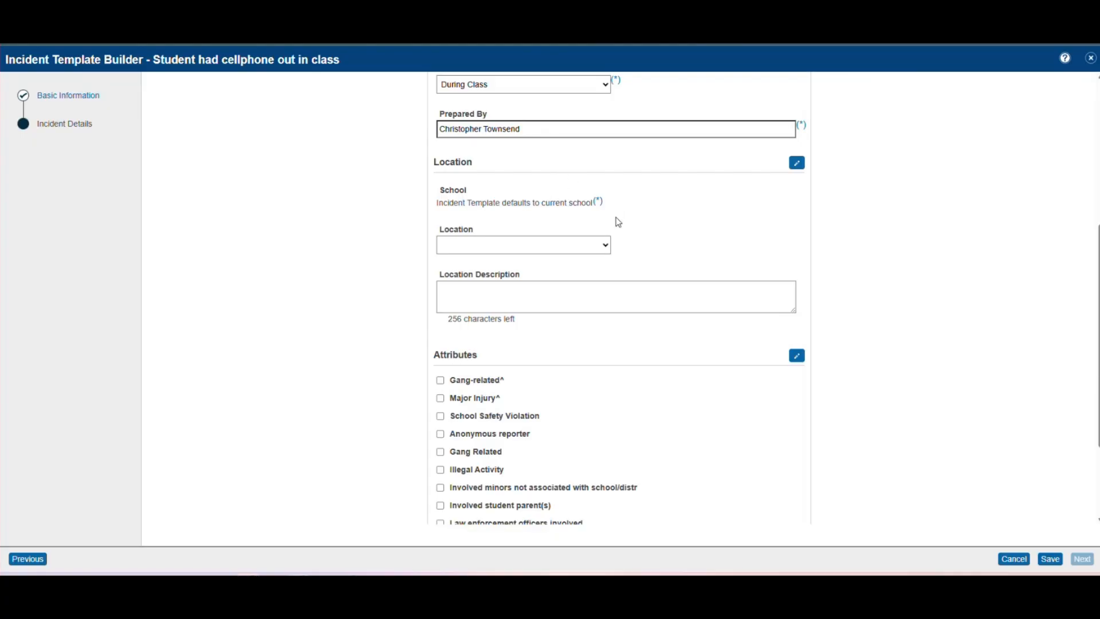
- Choose Apple Grove High School as the location, with Classroom as the specific place
left_click(606, 246)
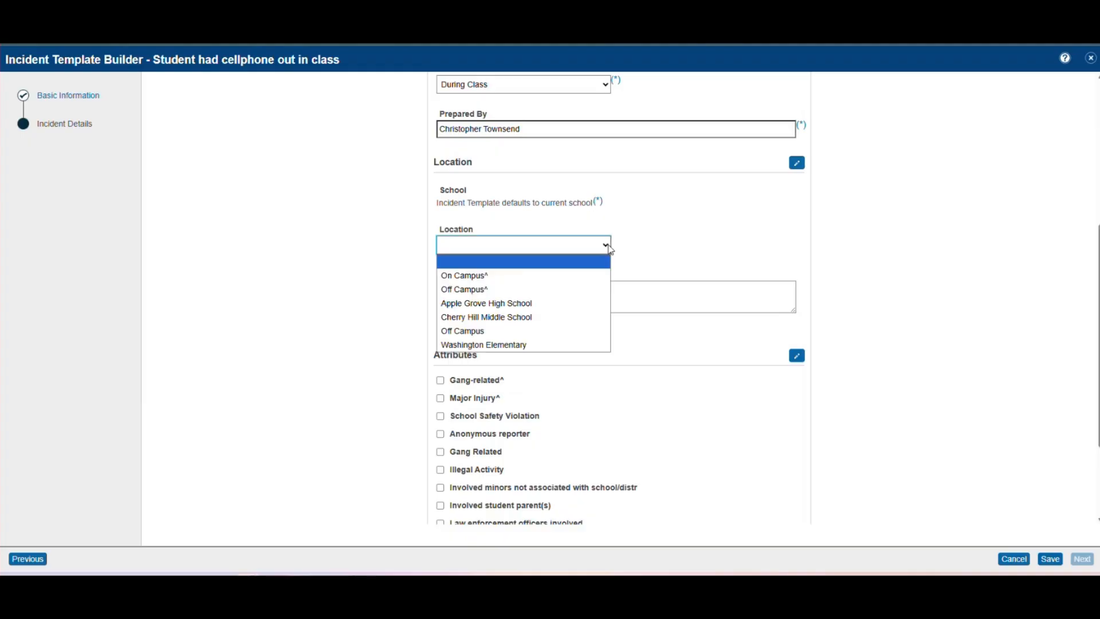
left_click(512, 308)
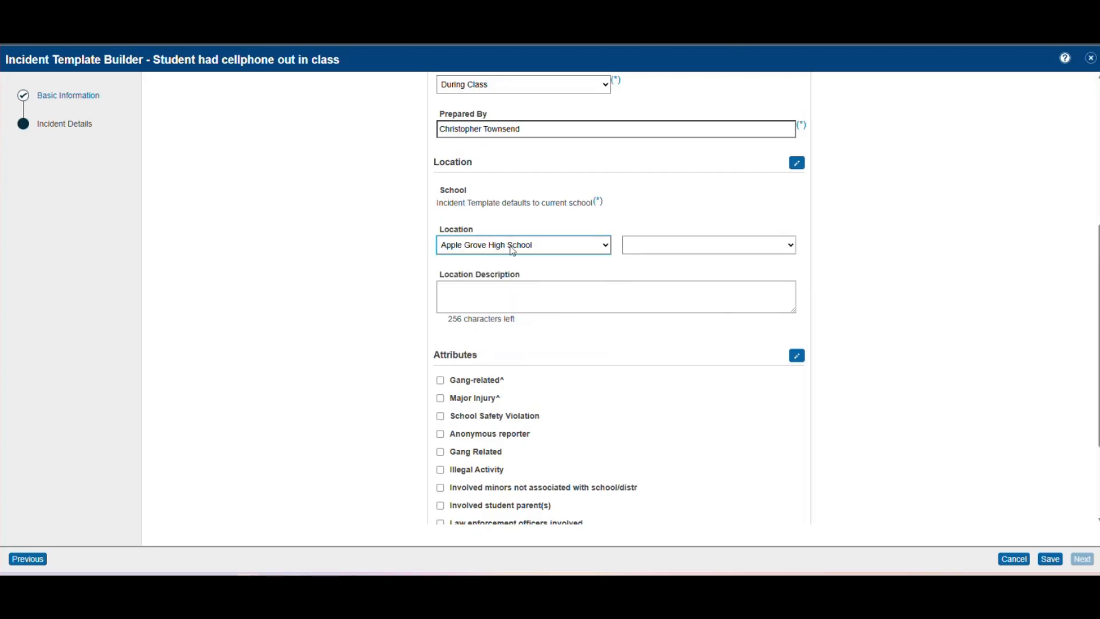
left_click(795, 250)
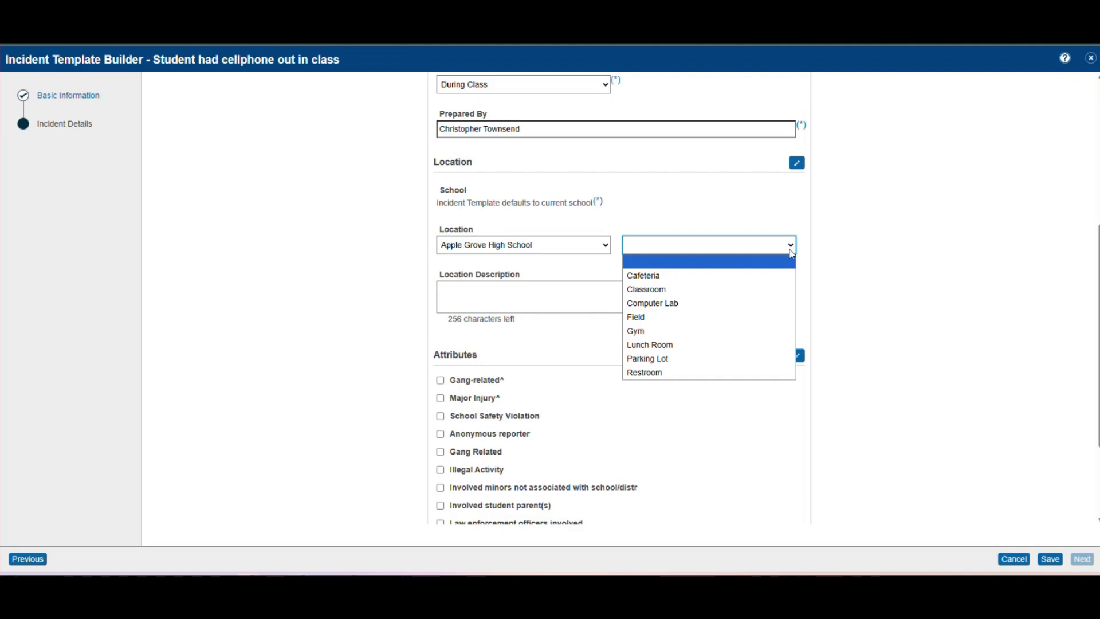
left_click(792, 290)
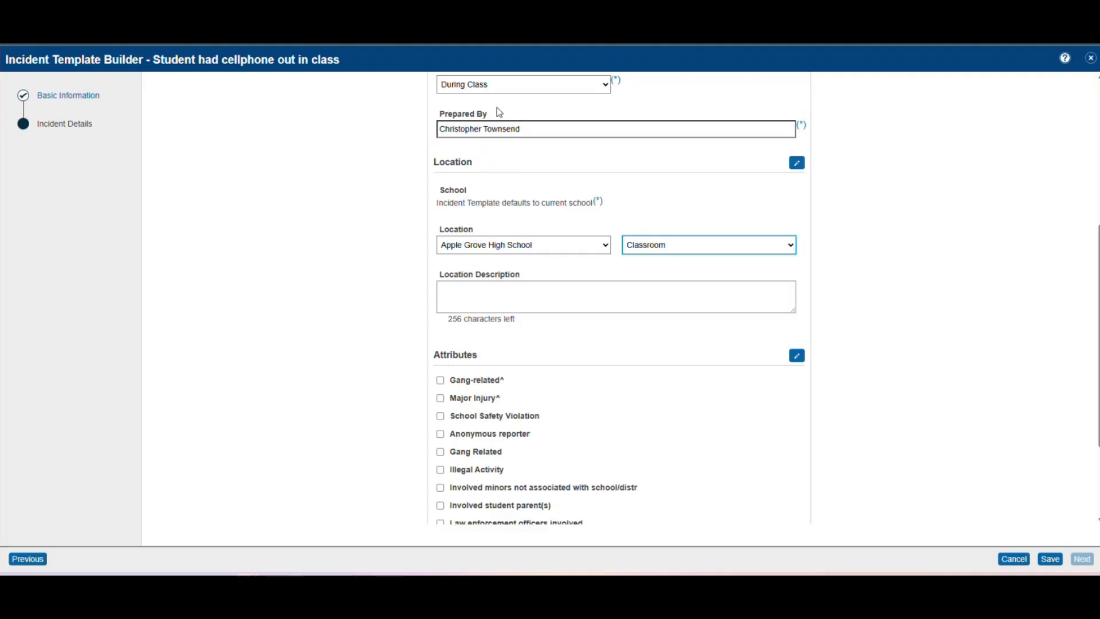
left_click(687, 288)
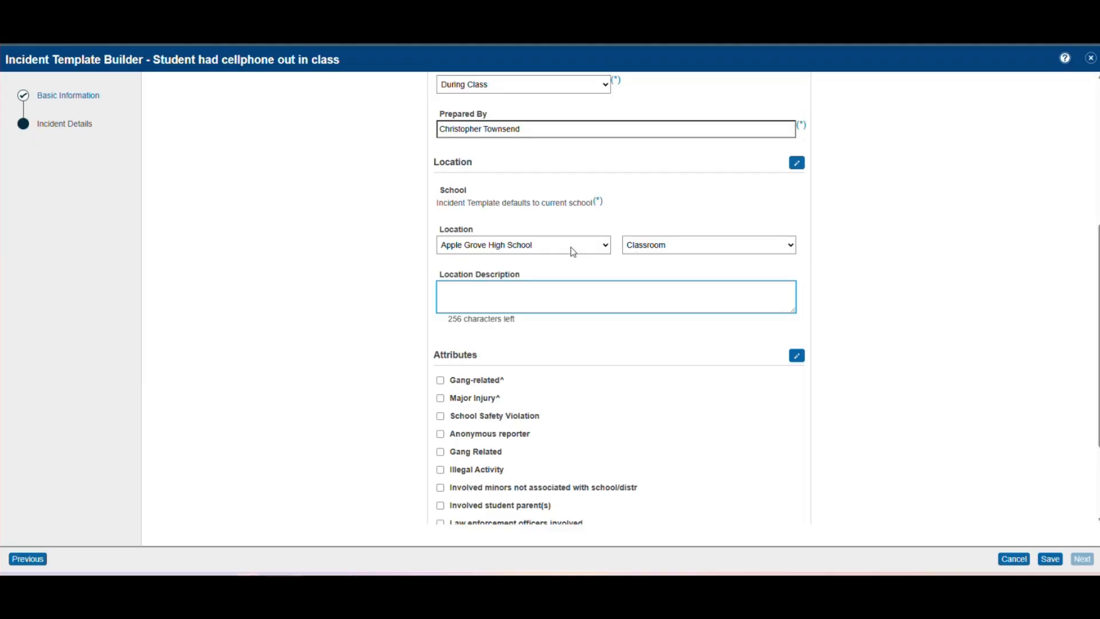
left_click(795, 165)
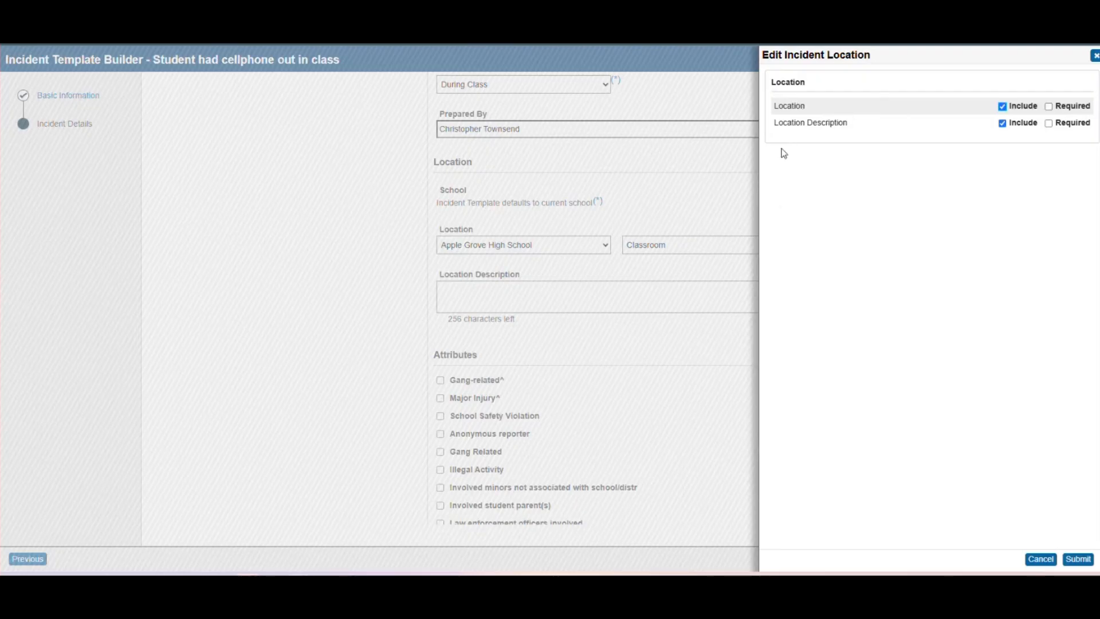
- Mark both Location and Location Description as required and apply the settings
left_click(1048, 106)
left_click(1048, 122)
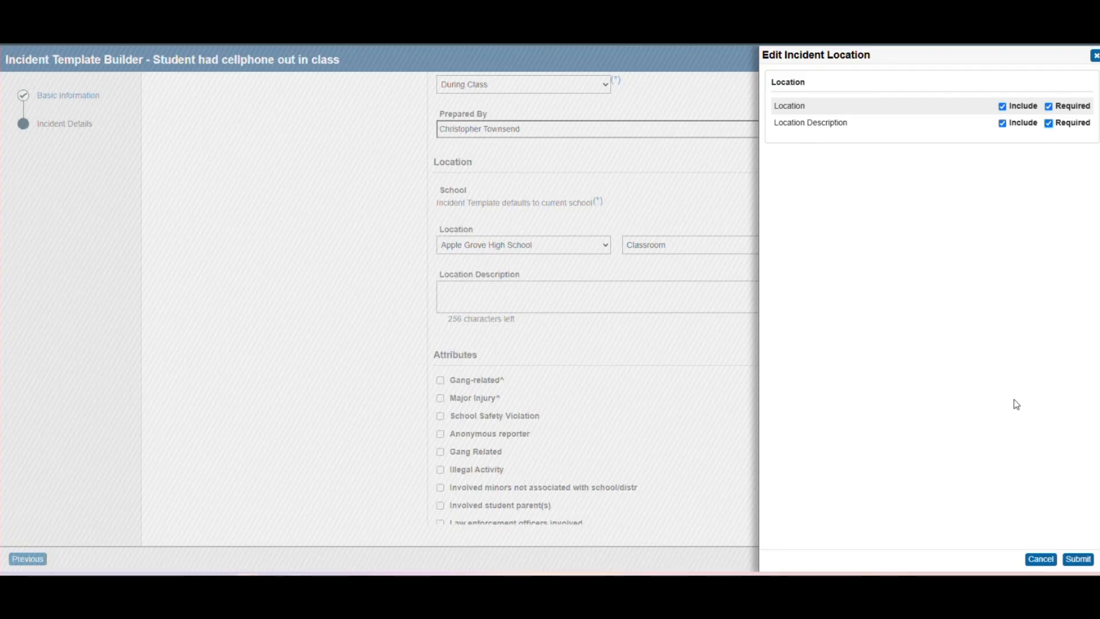
left_click(1078, 559)
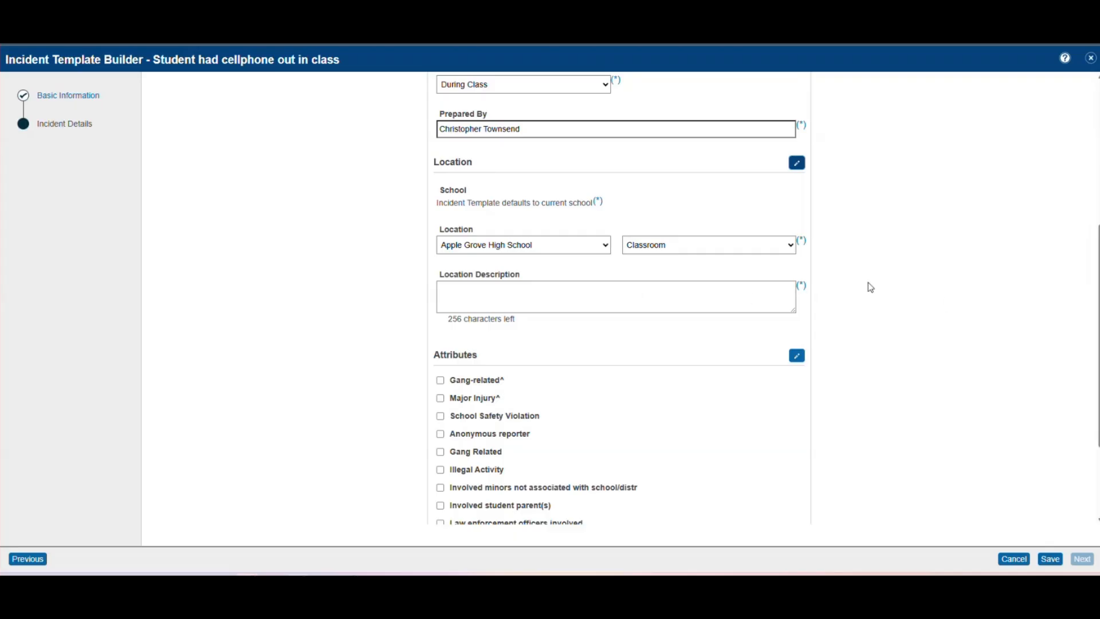
- Exclude all fifteen attributes, from Gang-related^ through Weapon, from the template's Attributes section
scroll(871, 287, "down", 3)
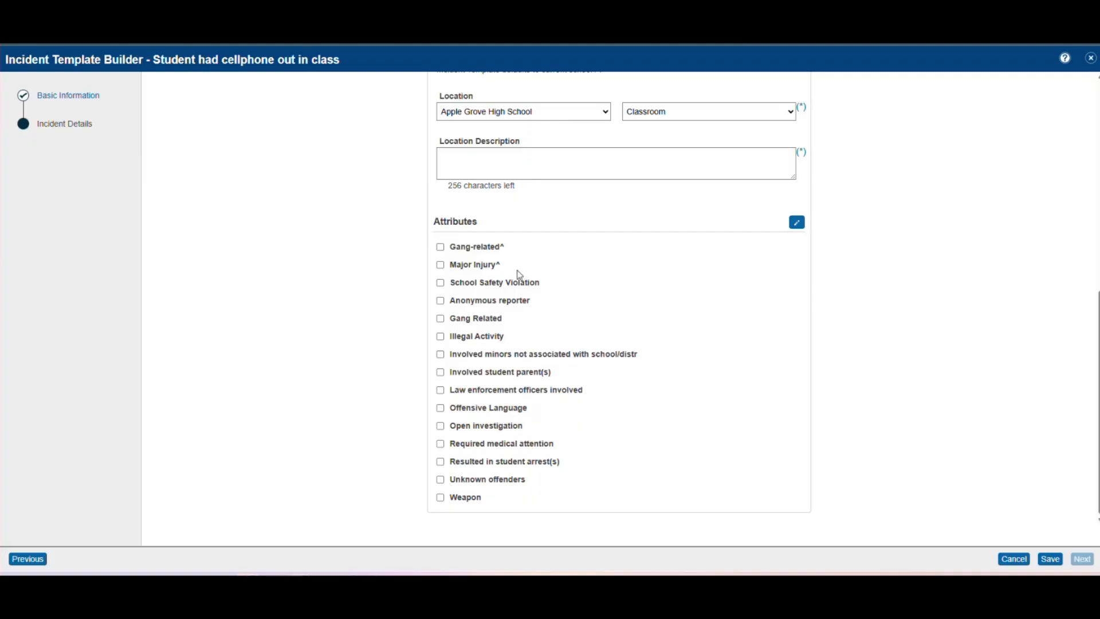
left_click(795, 226)
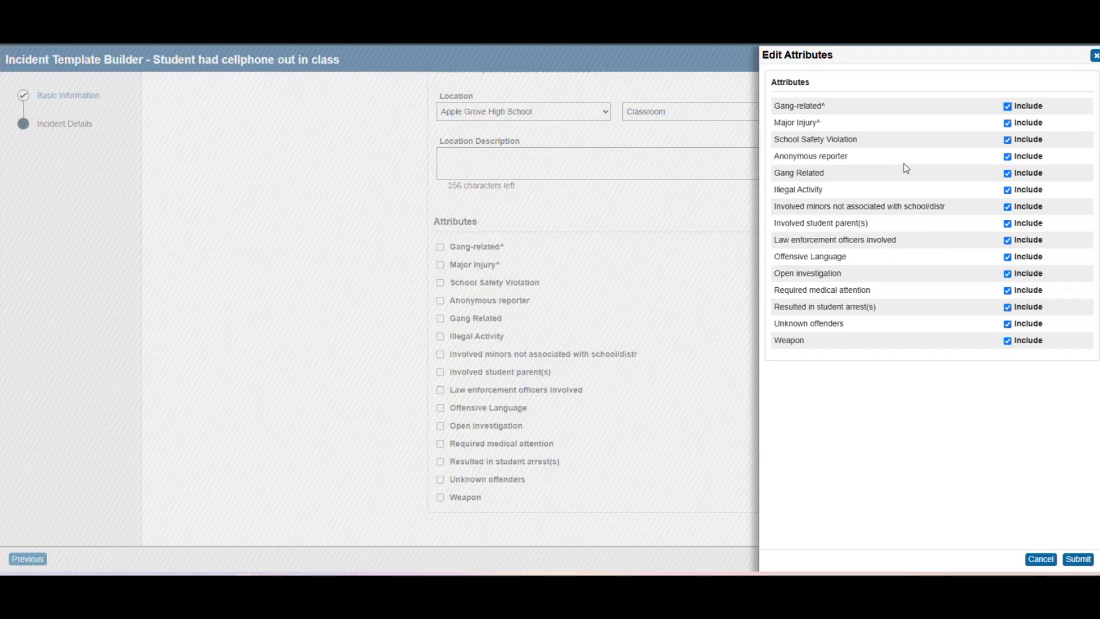
left_click(1008, 108)
left_click(1008, 124)
left_click(1008, 140)
left_click(1008, 157)
left_click(1008, 173)
left_click(1007, 191)
left_click(1007, 208)
left_click(1007, 224)
left_click(1008, 241)
left_click(1008, 257)
left_click(1008, 274)
left_click(1007, 290)
left_click(1008, 308)
left_click(1007, 324)
left_click(1008, 341)
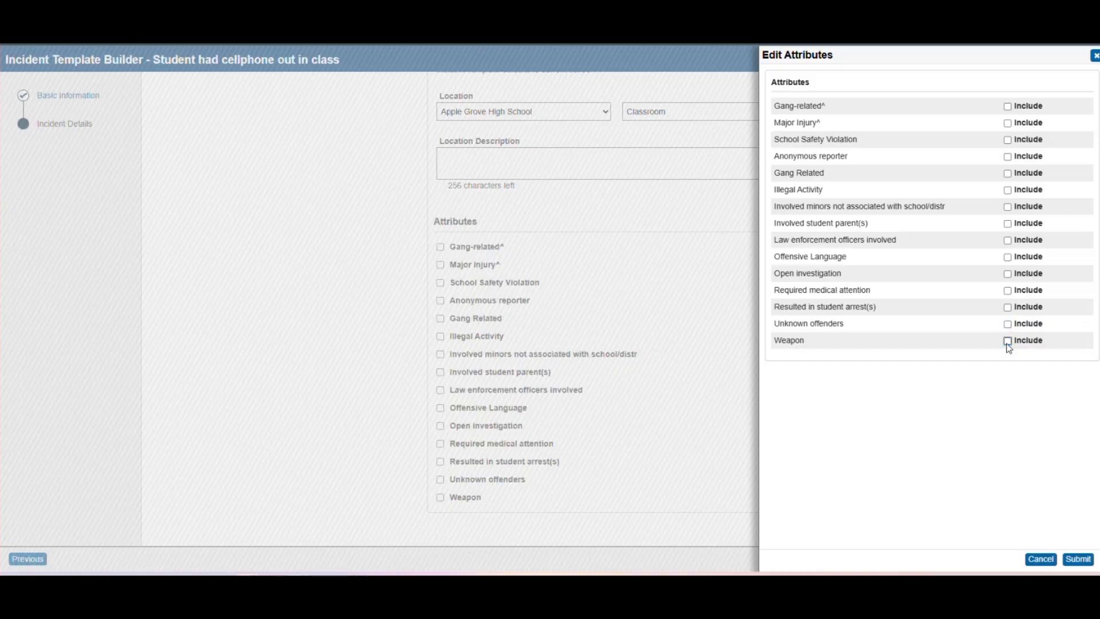
left_click(1079, 559)
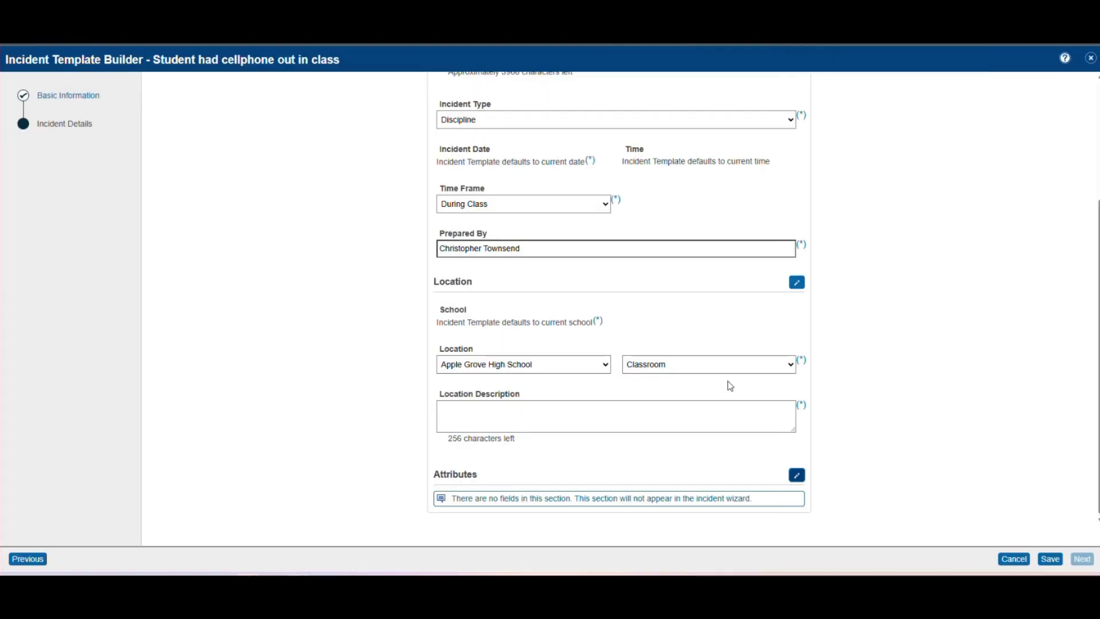
- Confirm the attribute settings and save the 'Student had cellphone out in class' template
scroll(712, 407, "up", 1)
scroll(772, 441, "down", 1)
left_click(798, 479)
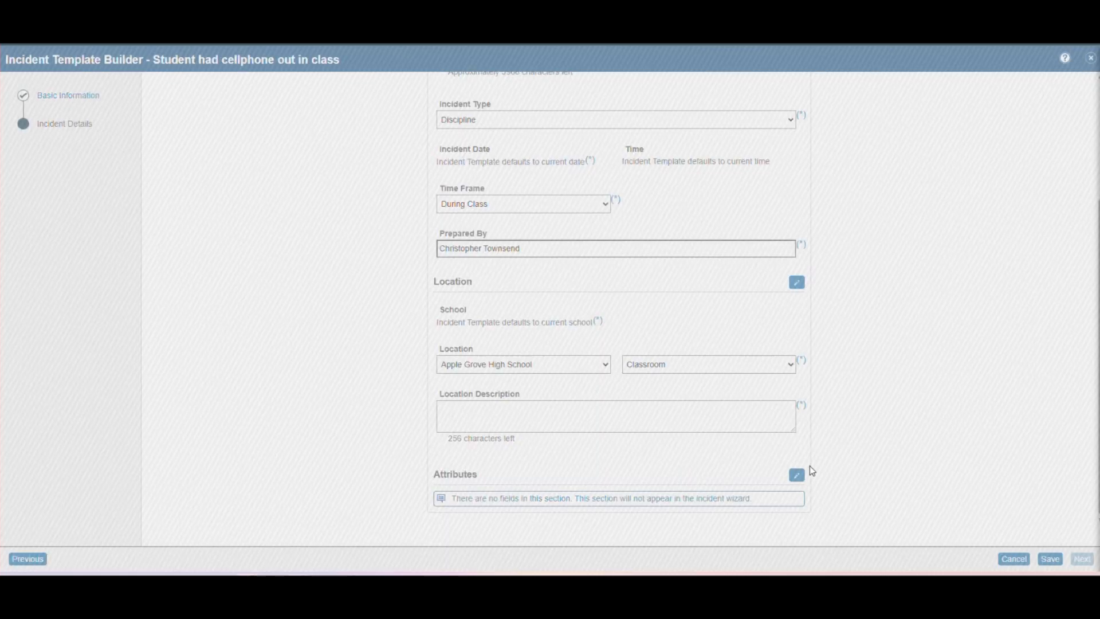
left_click(1094, 56)
scroll(723, 393, "up", 3)
scroll(723, 393, "down", 3)
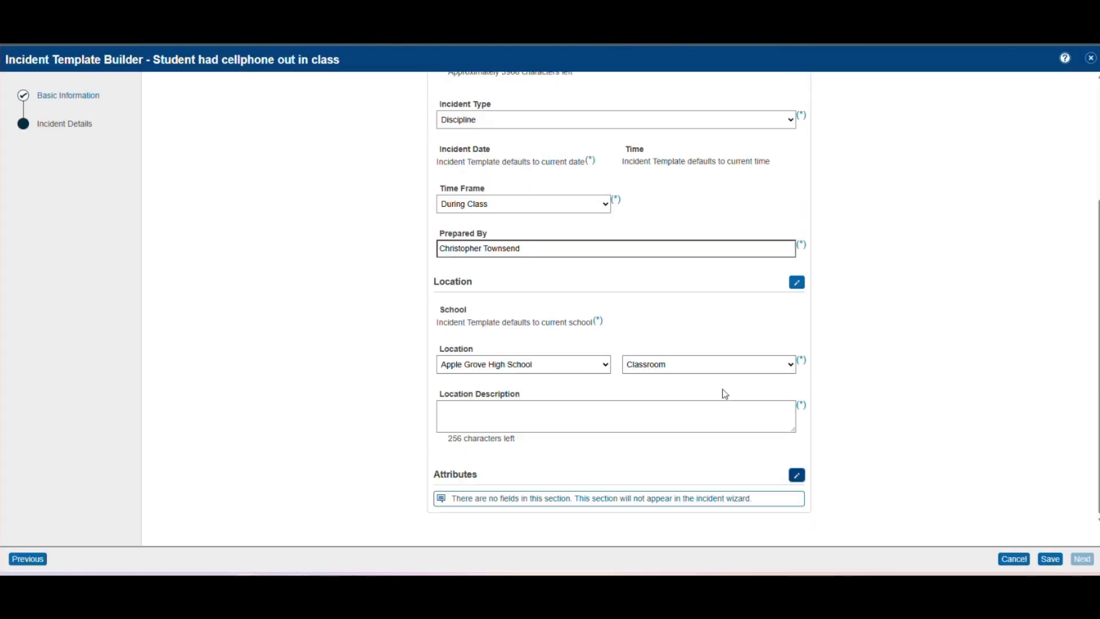
left_click(1051, 561)
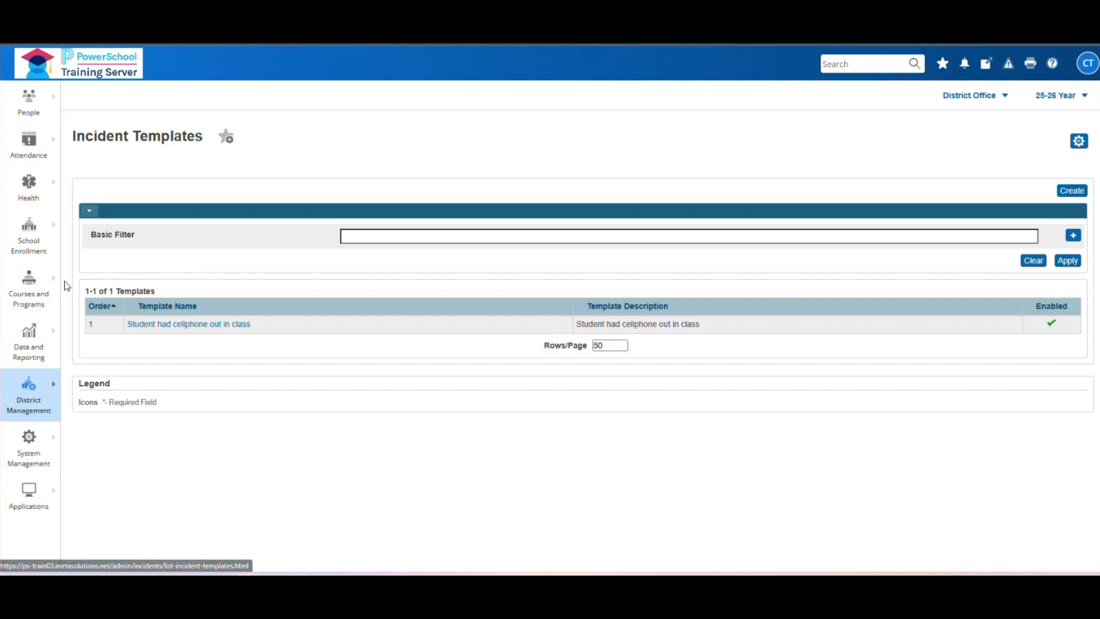
left_click(55, 388)
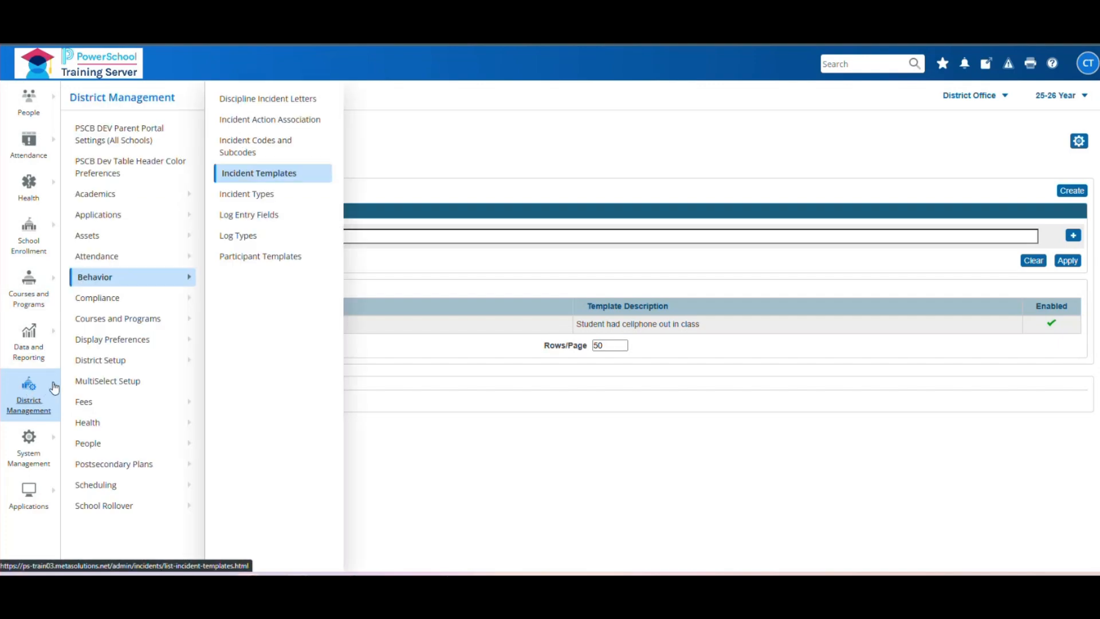
- Go to Behavior > Participant Templates and begin a new participant template
left_click(278, 257)
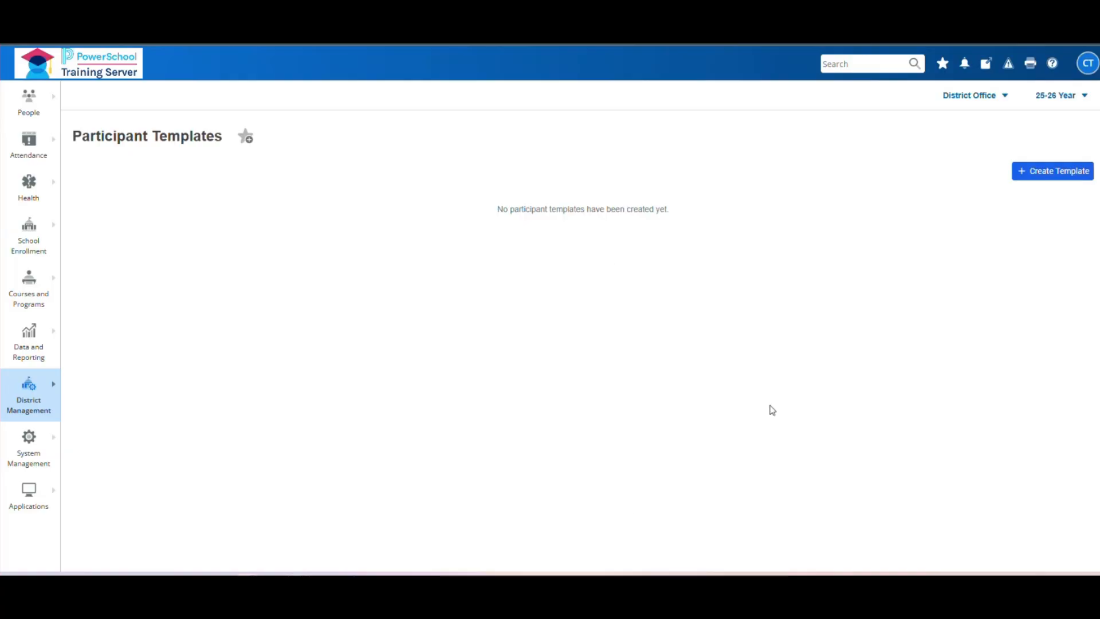
left_click(1055, 172)
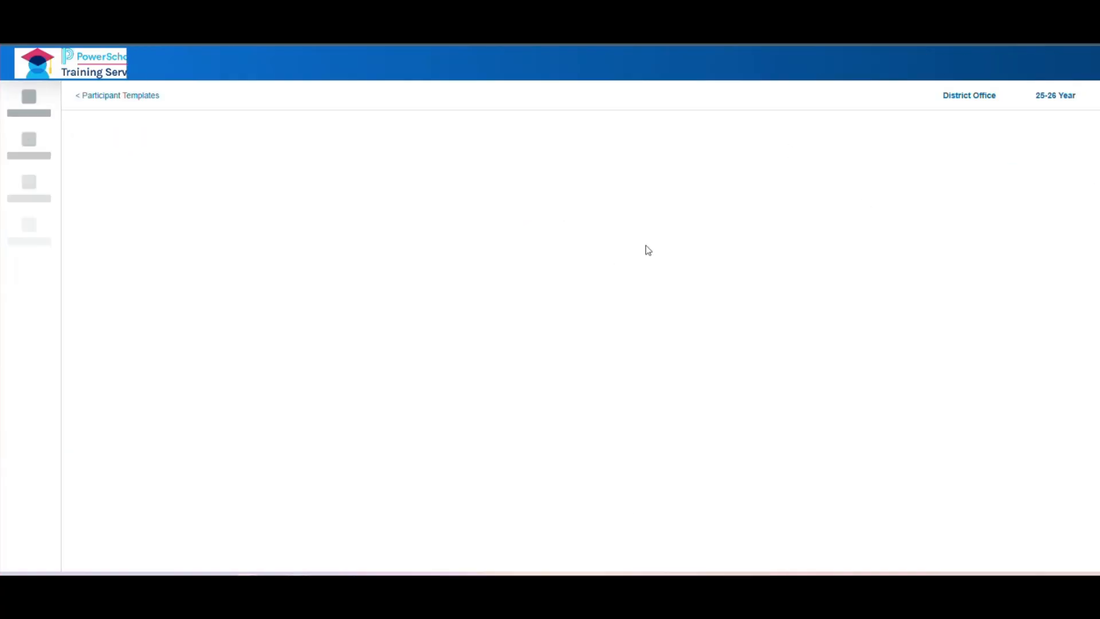
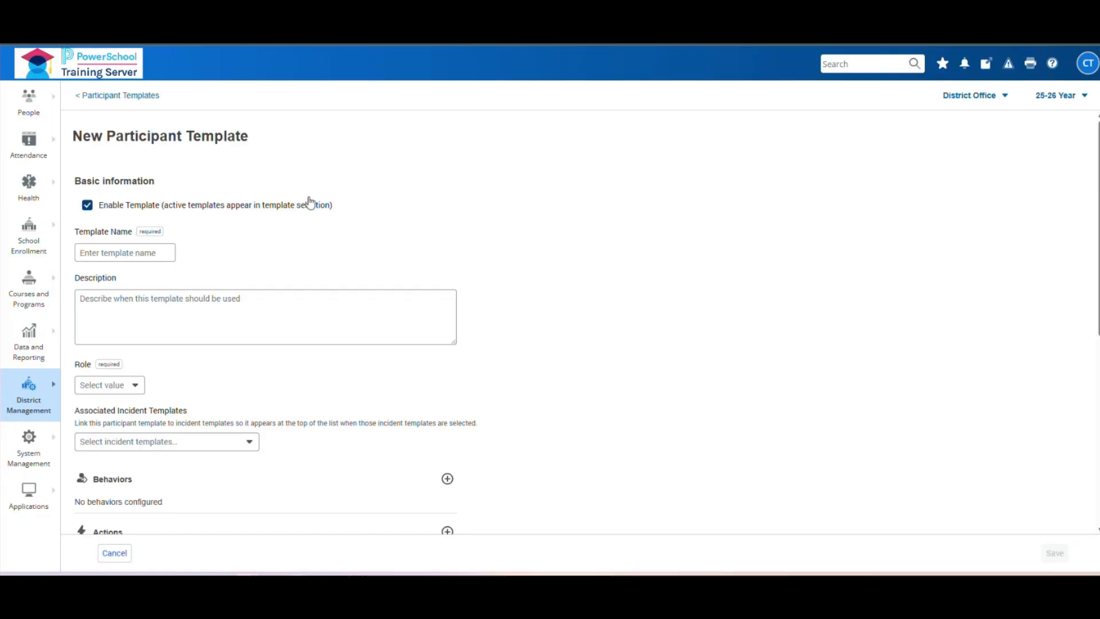
- Name the template 'Student with cellphone out in class' and describe it 'when a student has their cellphone out in class'
scroll(287, 216, "down", 1)
scroll(380, 189, "up", 1)
left_click(113, 252)
type("Student with cellphone out in class")
left_click(310, 309)
type("User when")
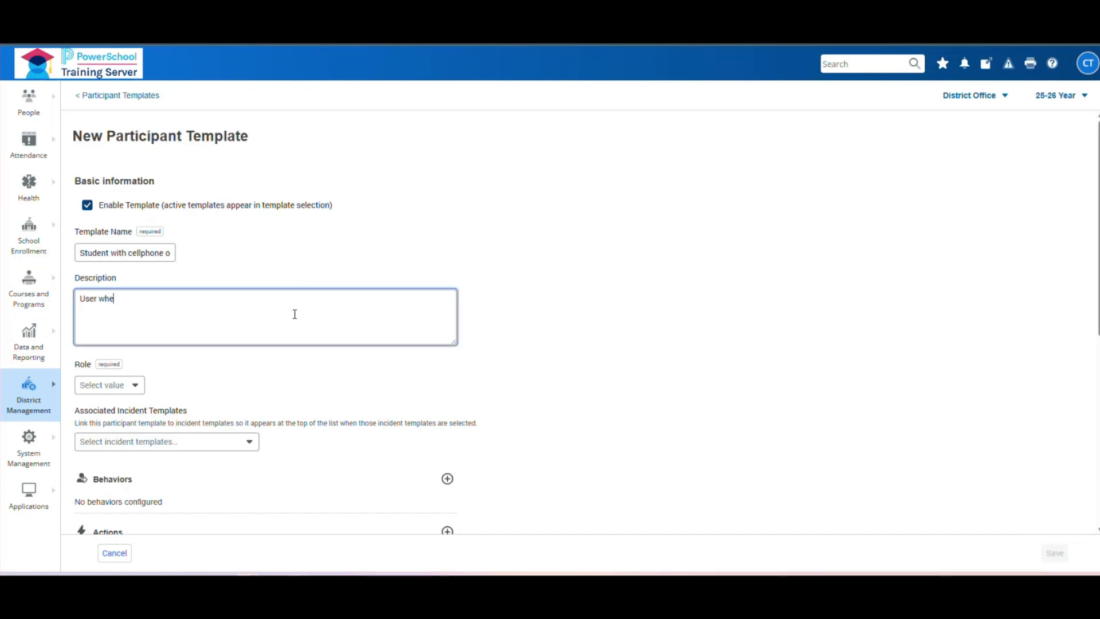
key("BackSpace")
key("BackSpace")
key("BackSpace")
key("BackSpace")
key("BackSpace")
key("BackSpace")
type("when a student has their cellpho")
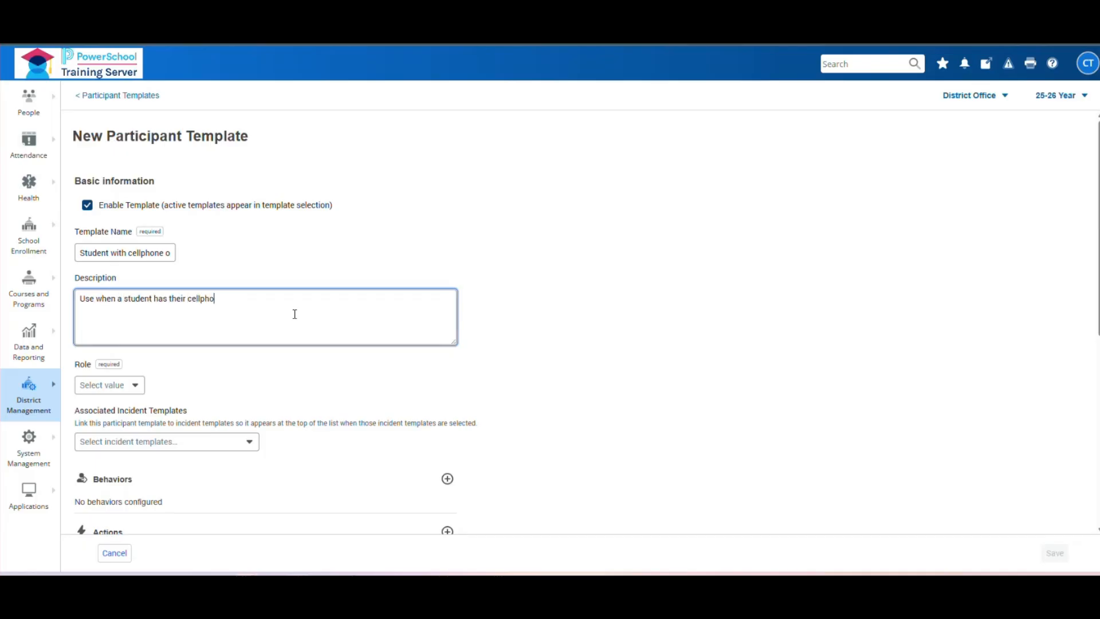
type("ne out in class")
- Set the participant template's role to Offender
scroll(649, 319, "down", 3)
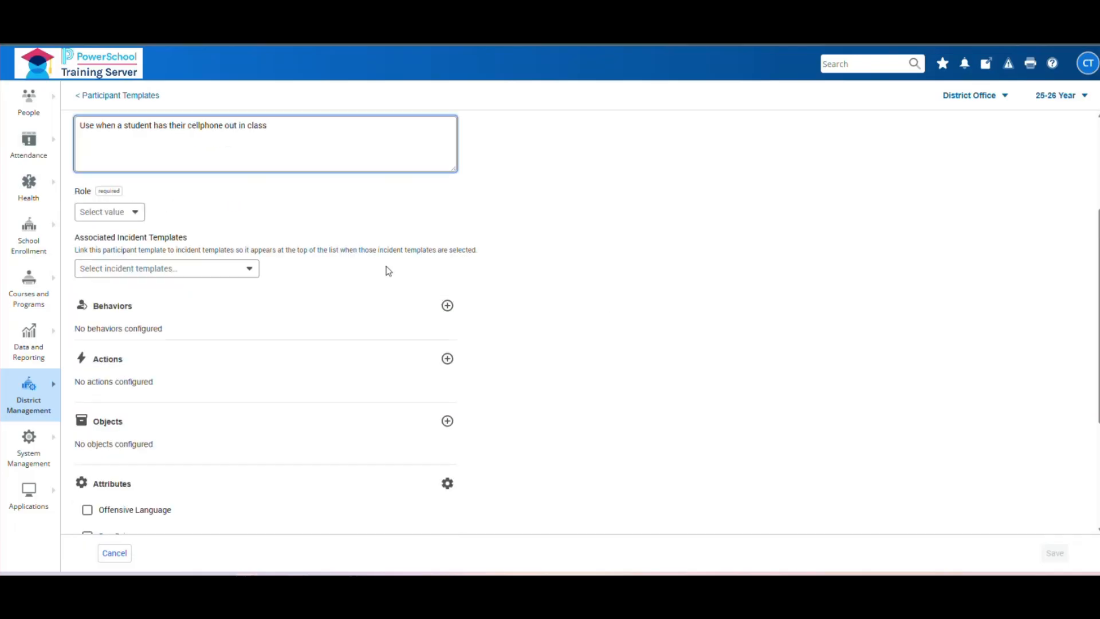
scroll(359, 254, "up", 1)
scroll(359, 253, "up", 1)
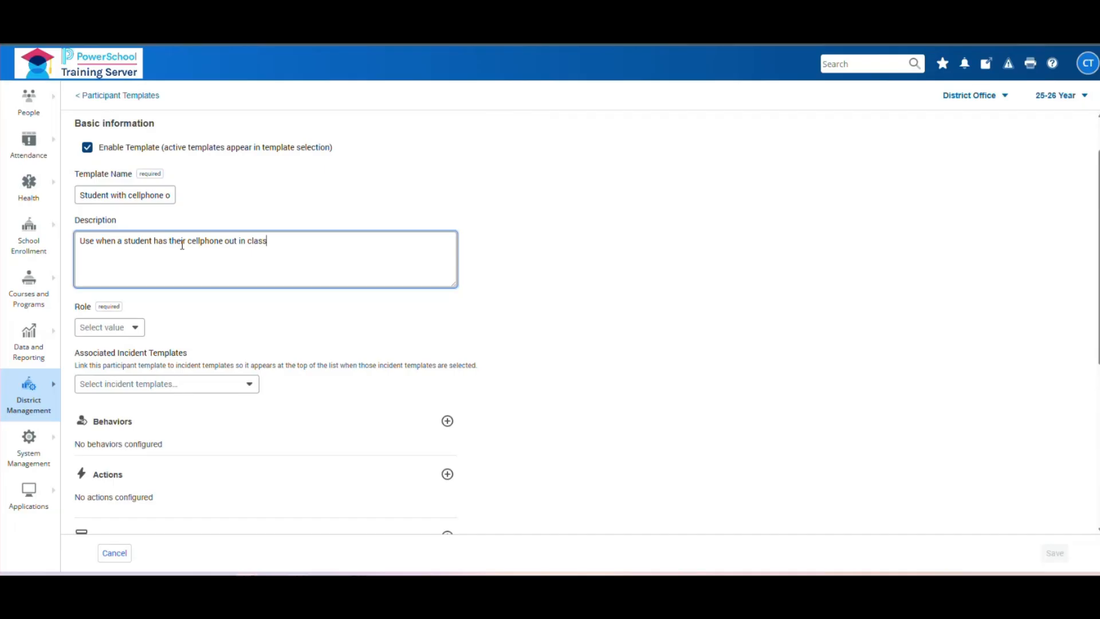
scroll(170, 256, "up", 1)
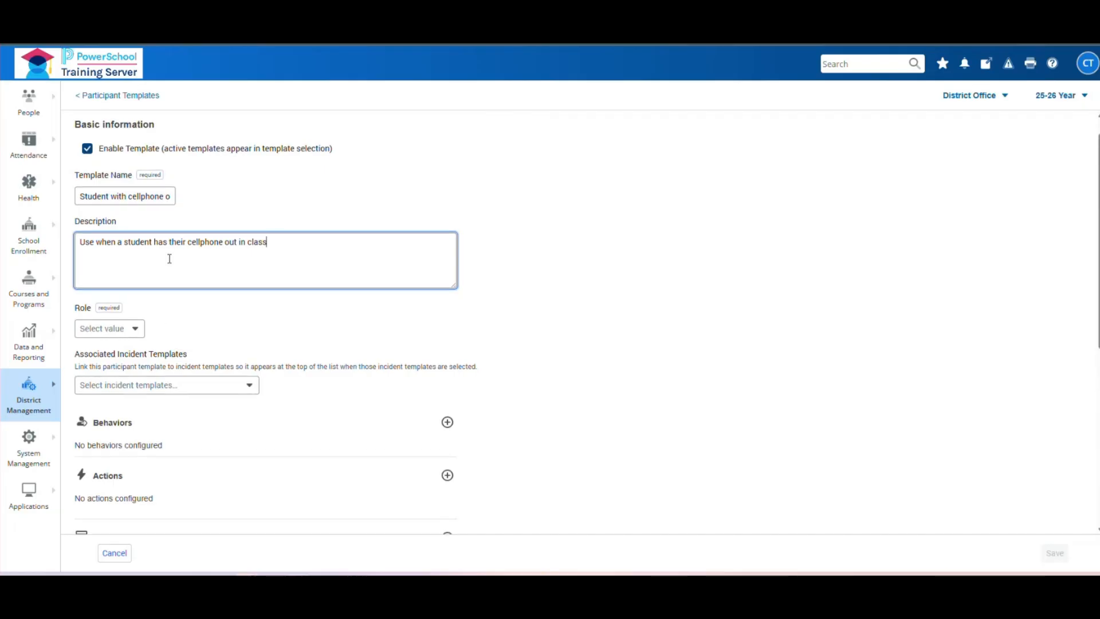
scroll(199, 252, "down", 1)
left_click(143, 333)
left_click(101, 356)
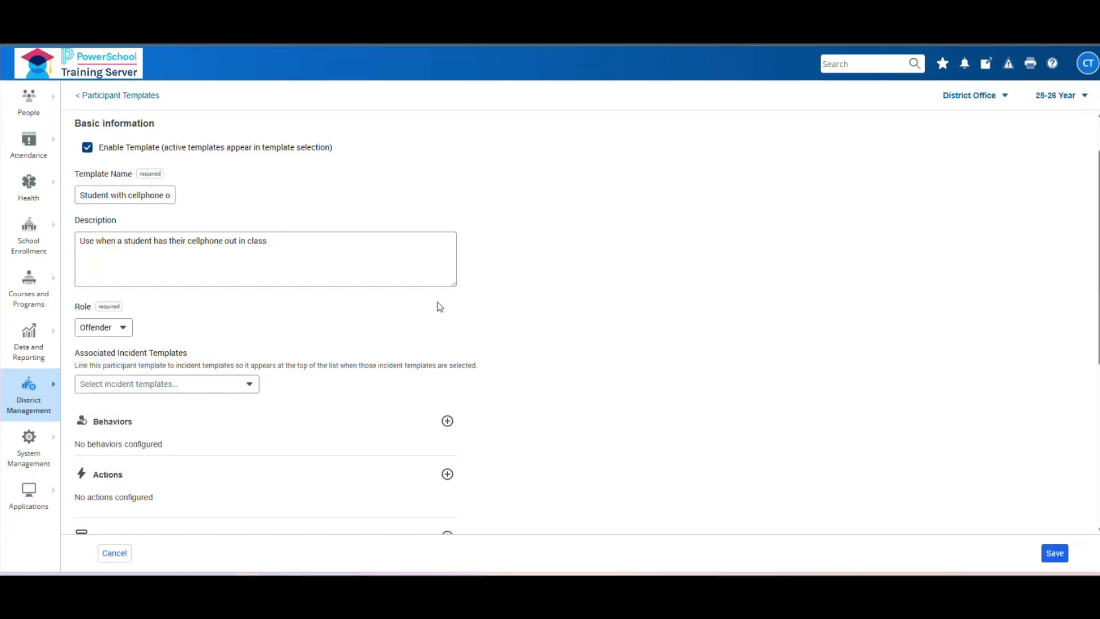
scroll(609, 318, "down", 1)
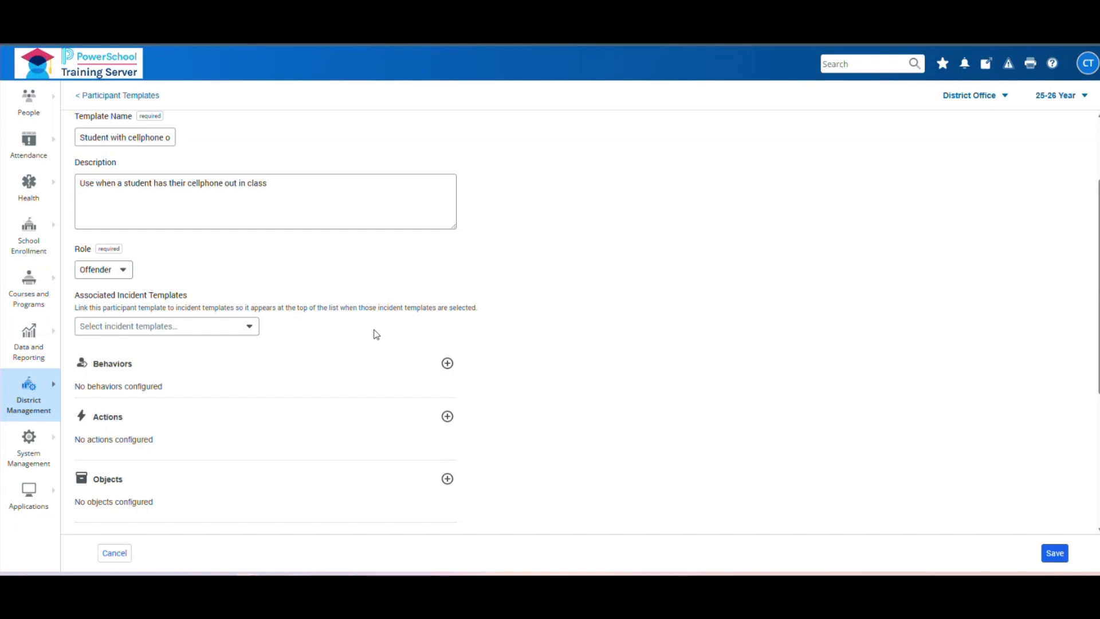
- Link the incident templates via Select All, including 'Student had cellphone out in class'
left_click(241, 325)
left_click(87, 412)
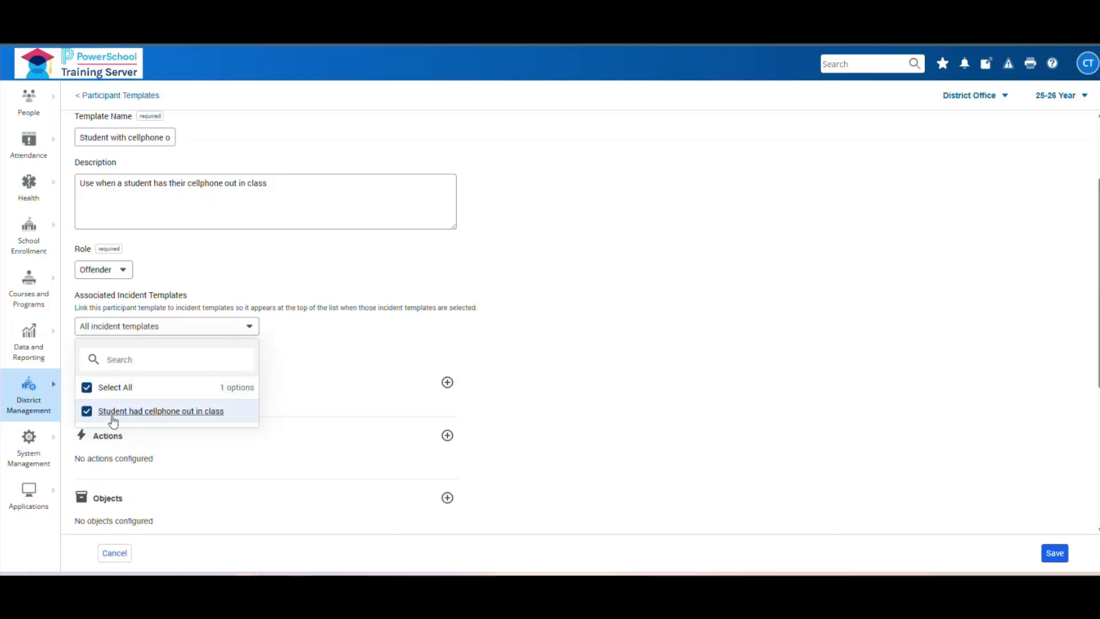
left_click(251, 330)
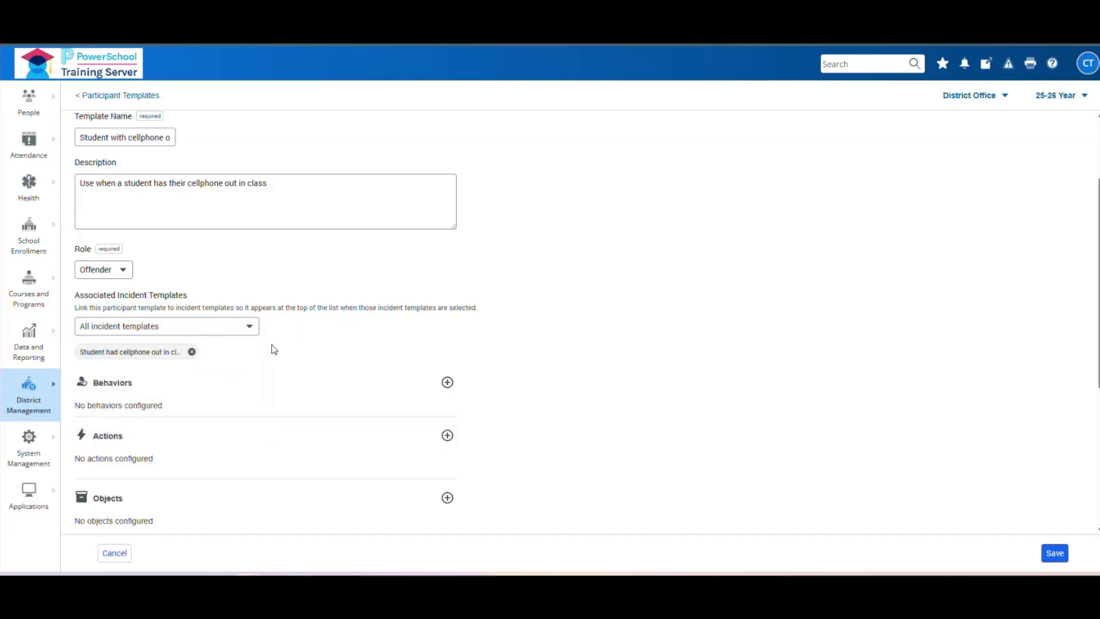
left_click(247, 330)
left_click(87, 387)
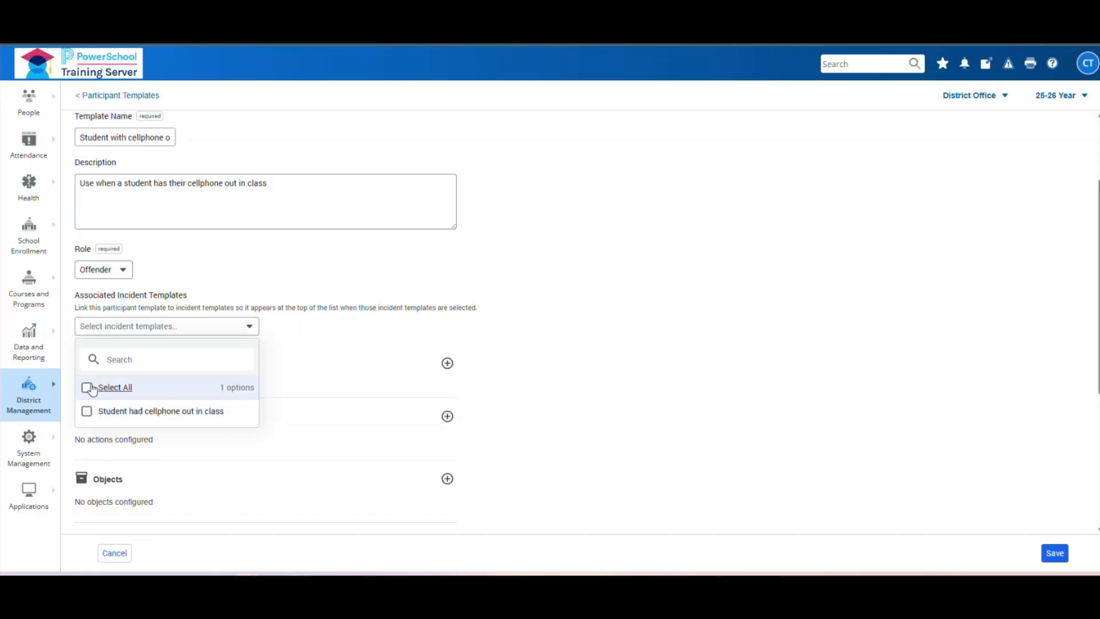
left_click(126, 389)
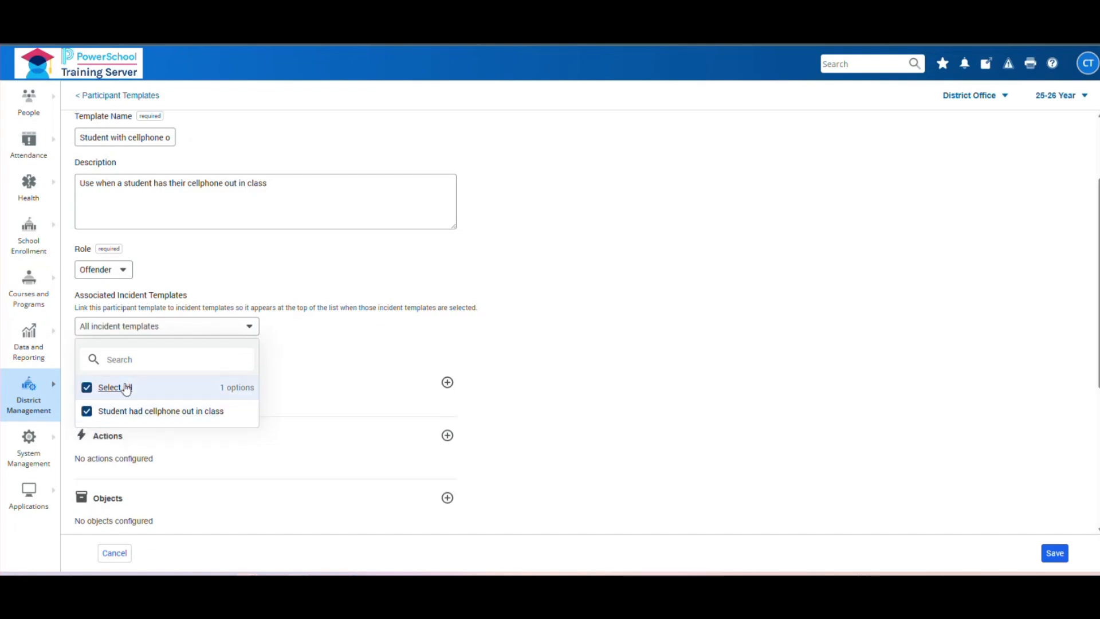
left_click(248, 328)
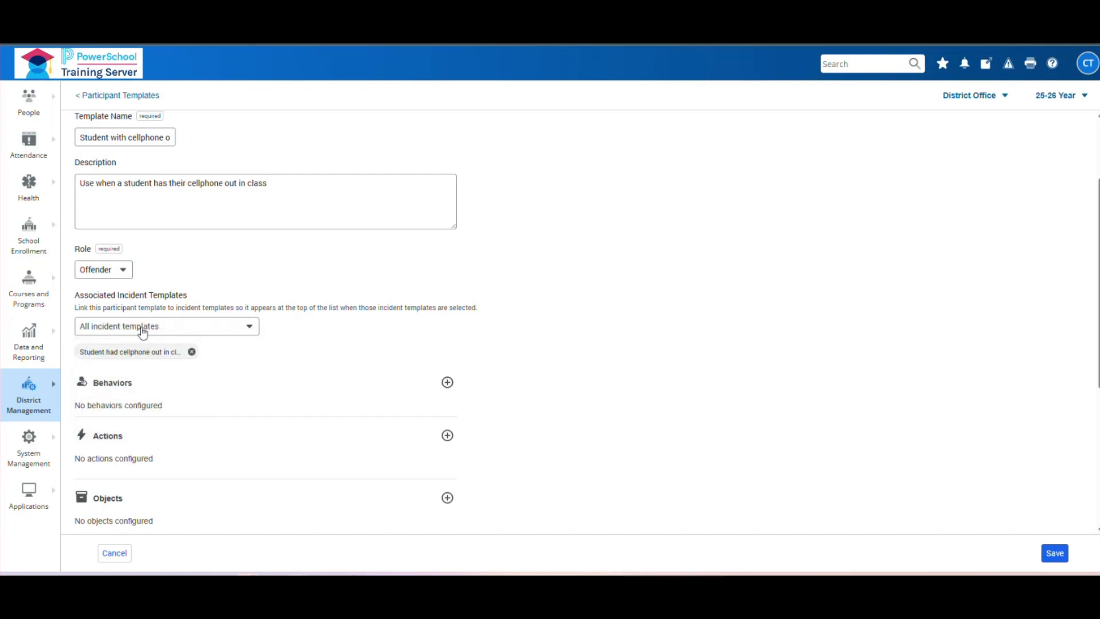
scroll(624, 283, "down", 1)
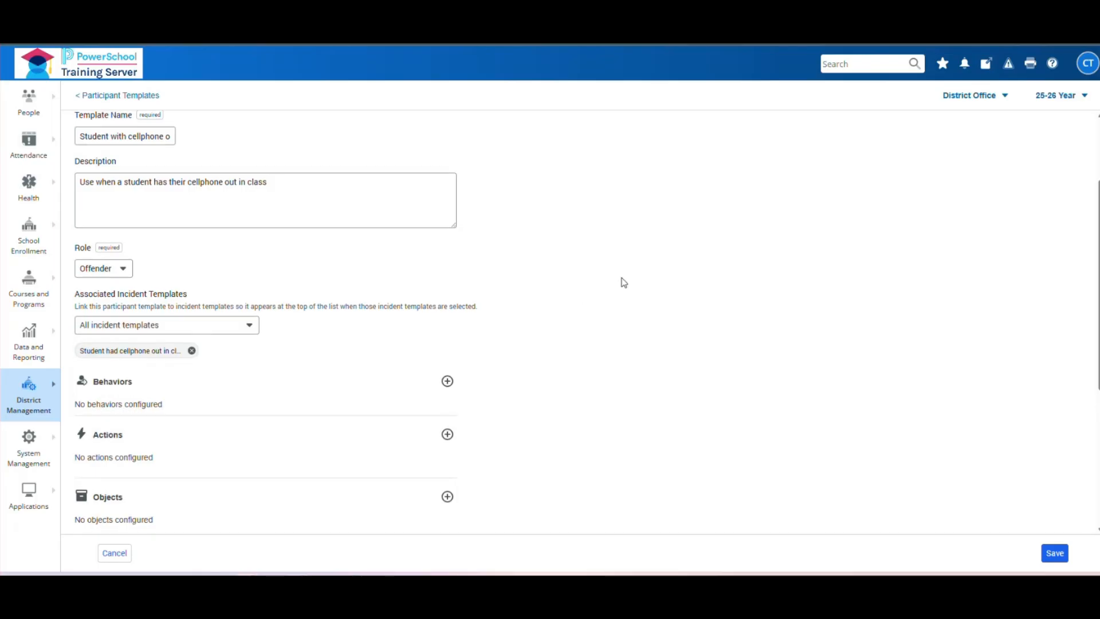
scroll(623, 282, "down", 1)
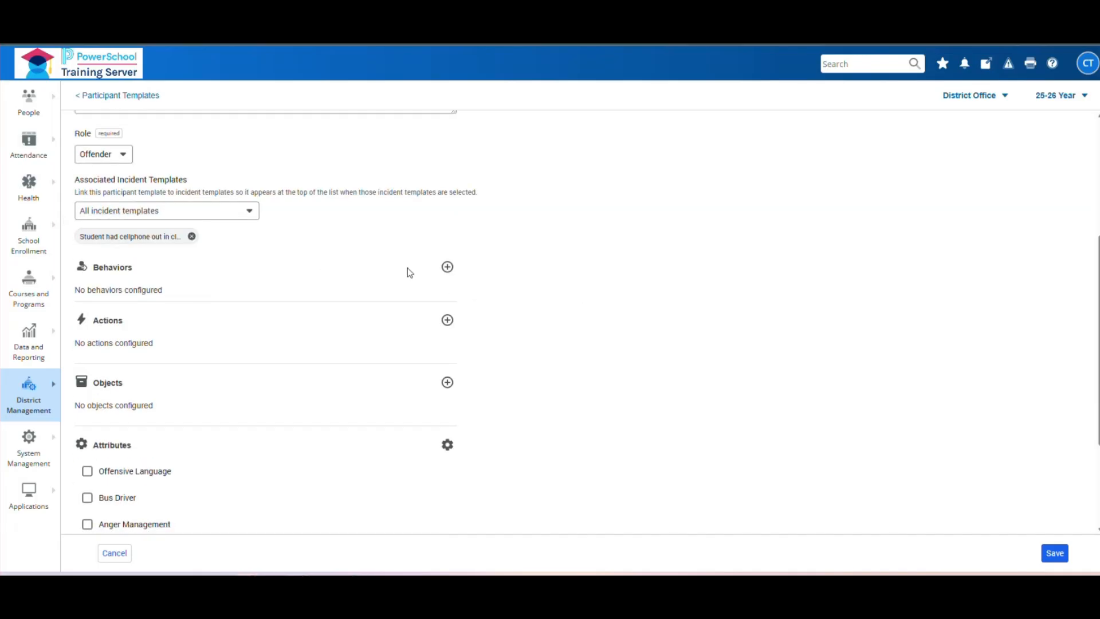
- Add a behavior with code Violation of School Rules (or NCB)^
left_click(447, 267)
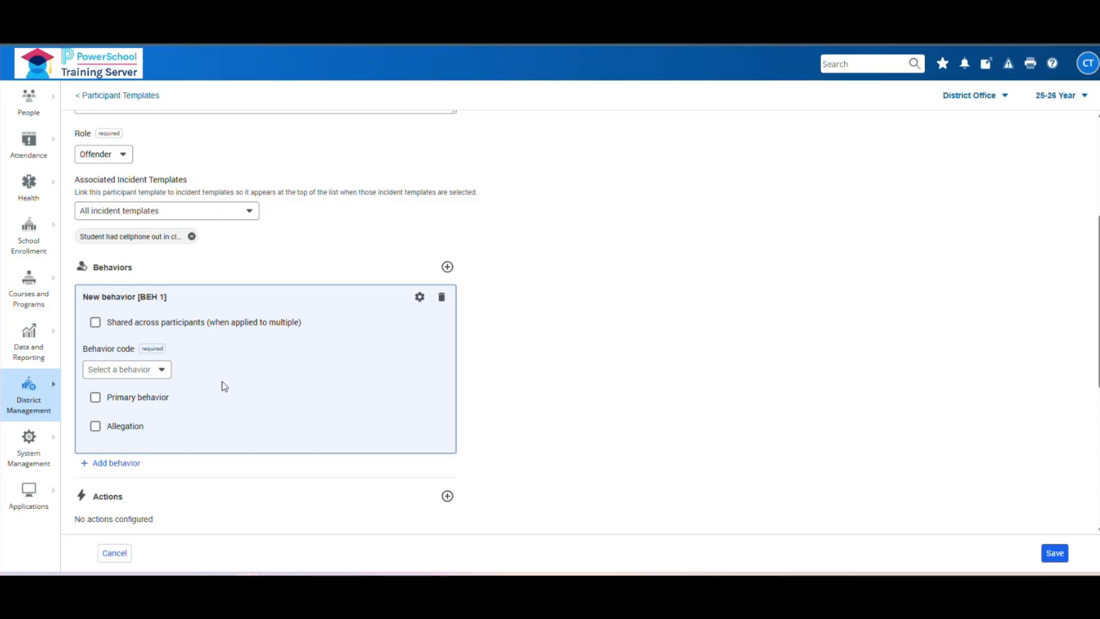
left_click(163, 370)
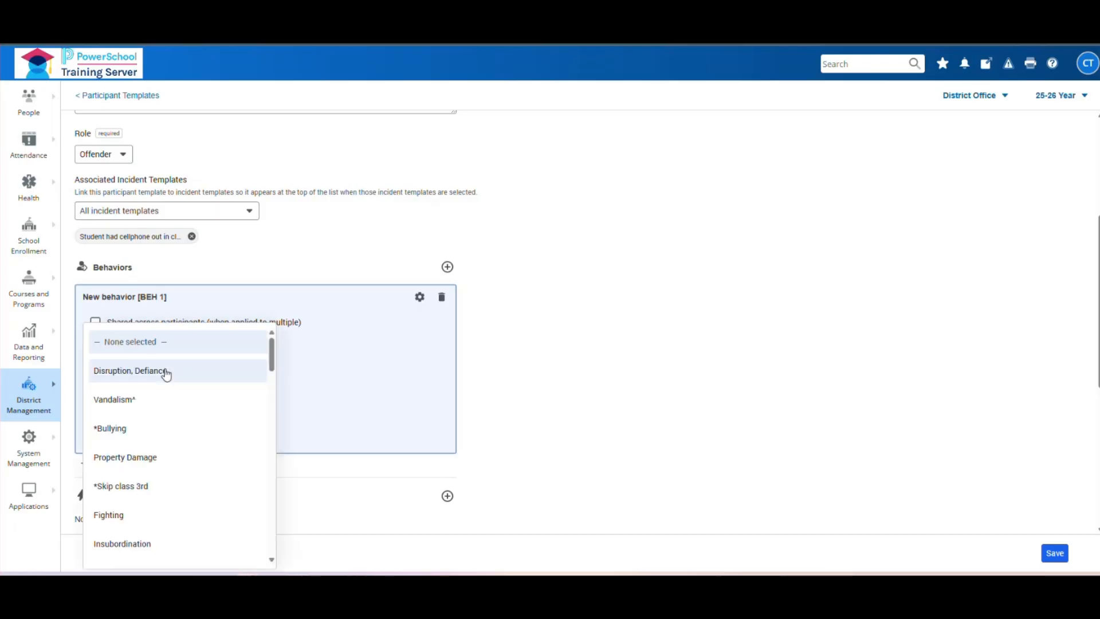
scroll(150, 463, "down", 1)
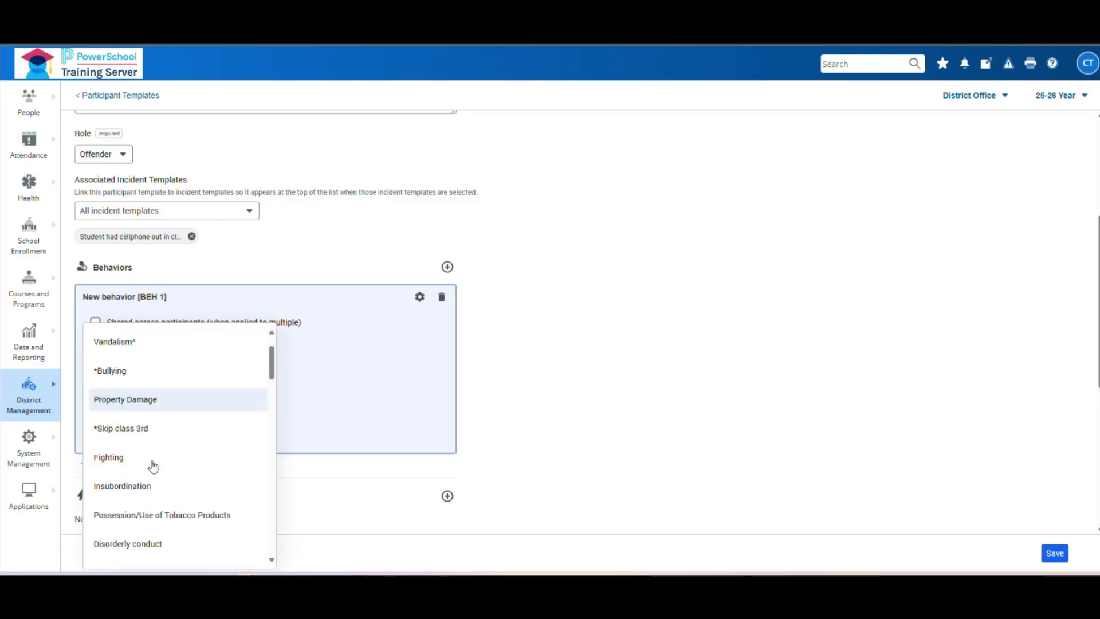
scroll(153, 466, "down", 5)
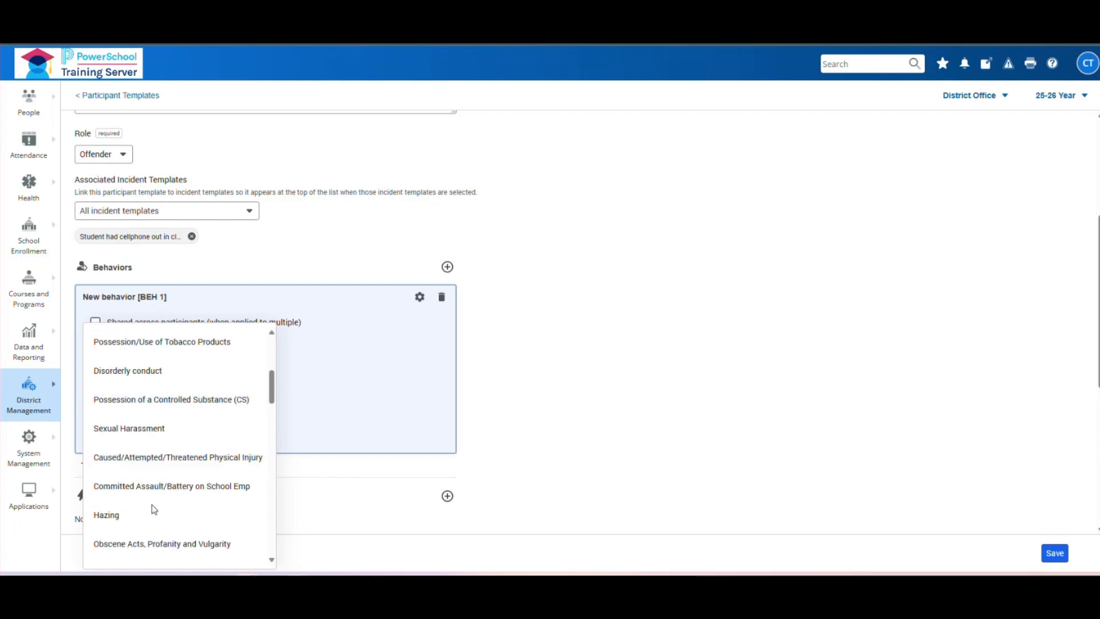
scroll(153, 519, "down", 12)
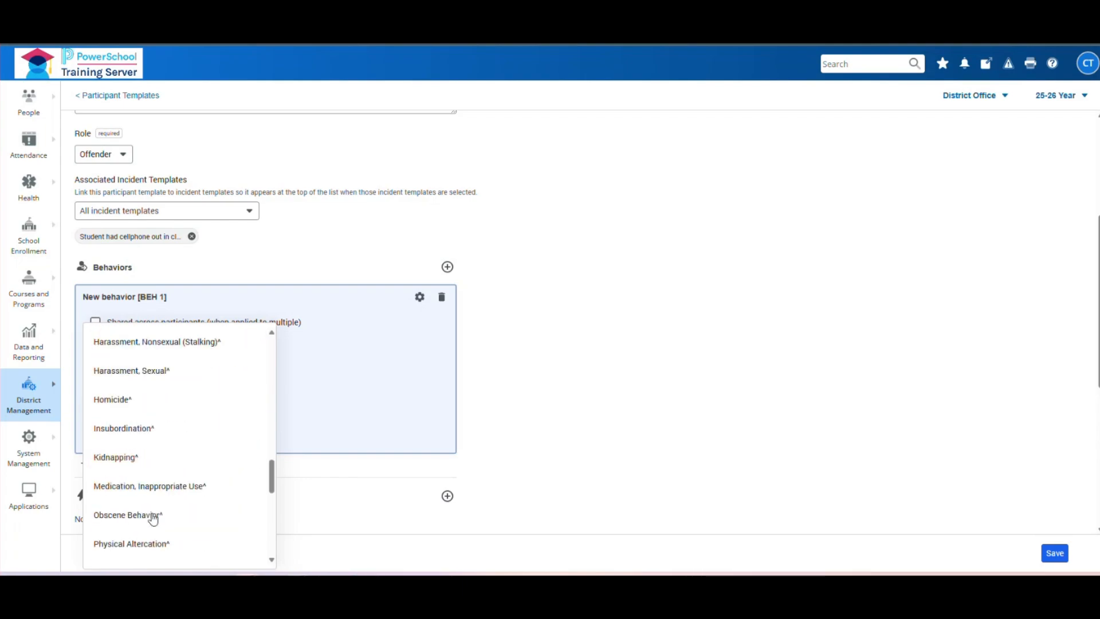
scroll(153, 519, "down", 2)
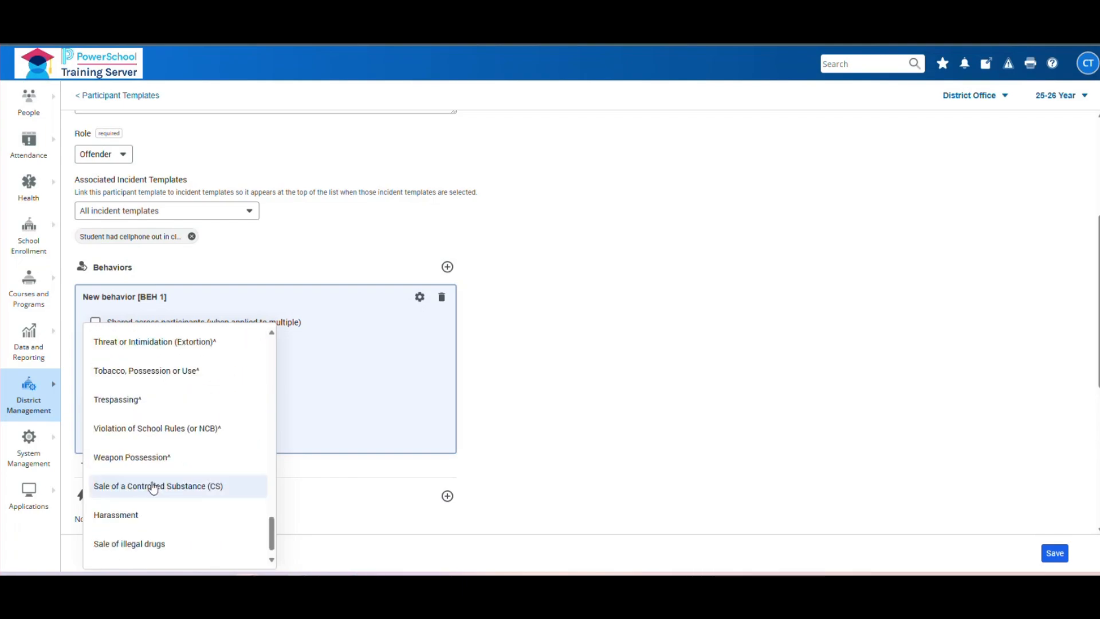
left_click(153, 430)
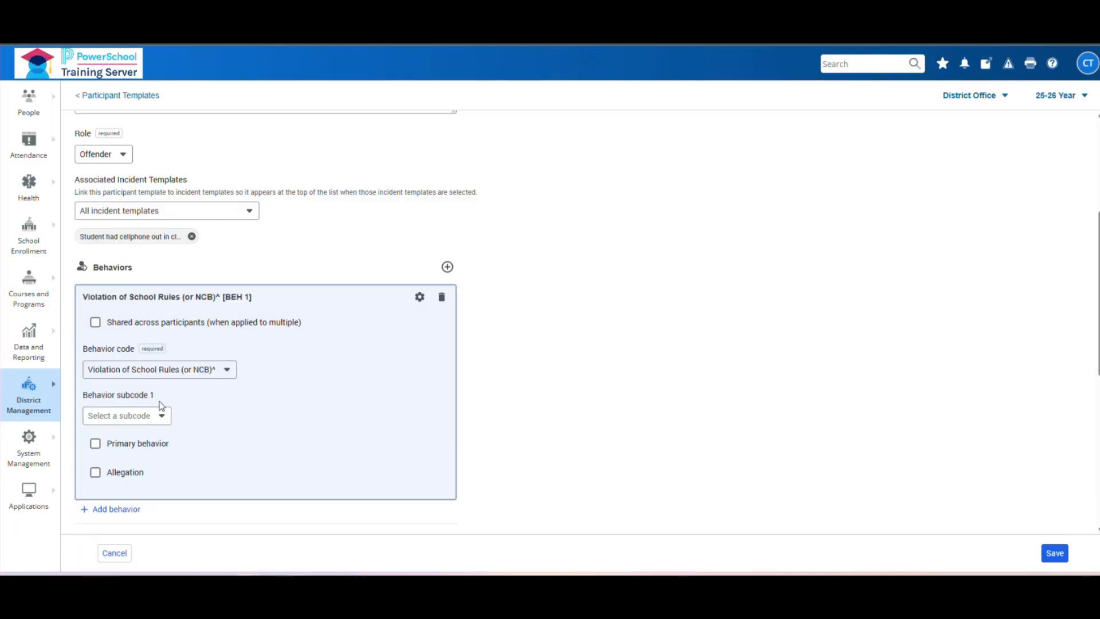
left_click(226, 373)
left_click(207, 419)
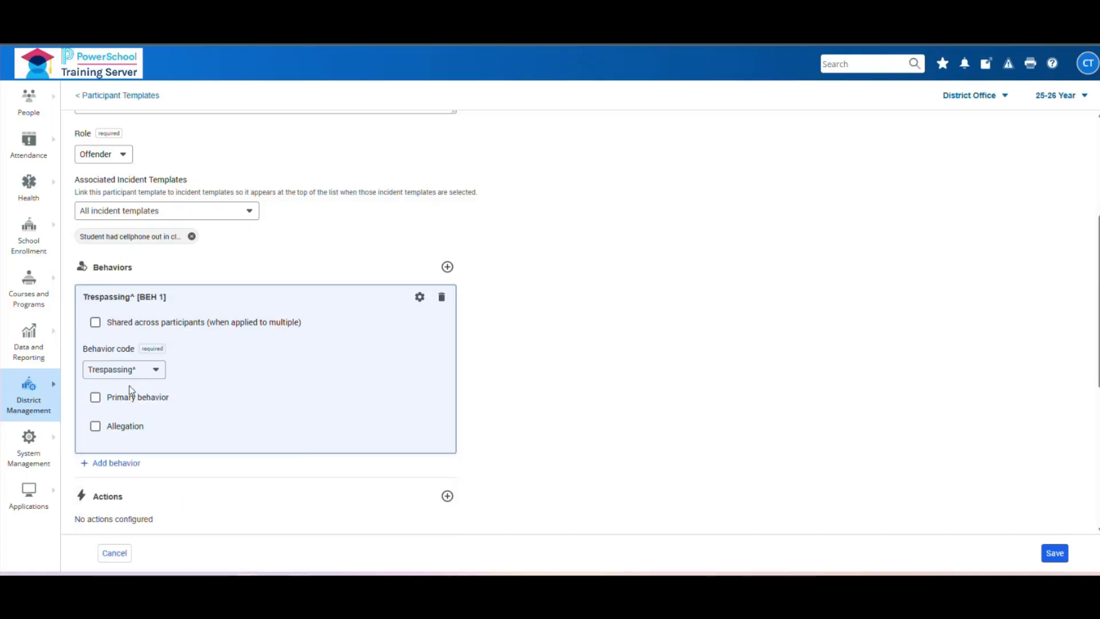
left_click(161, 371)
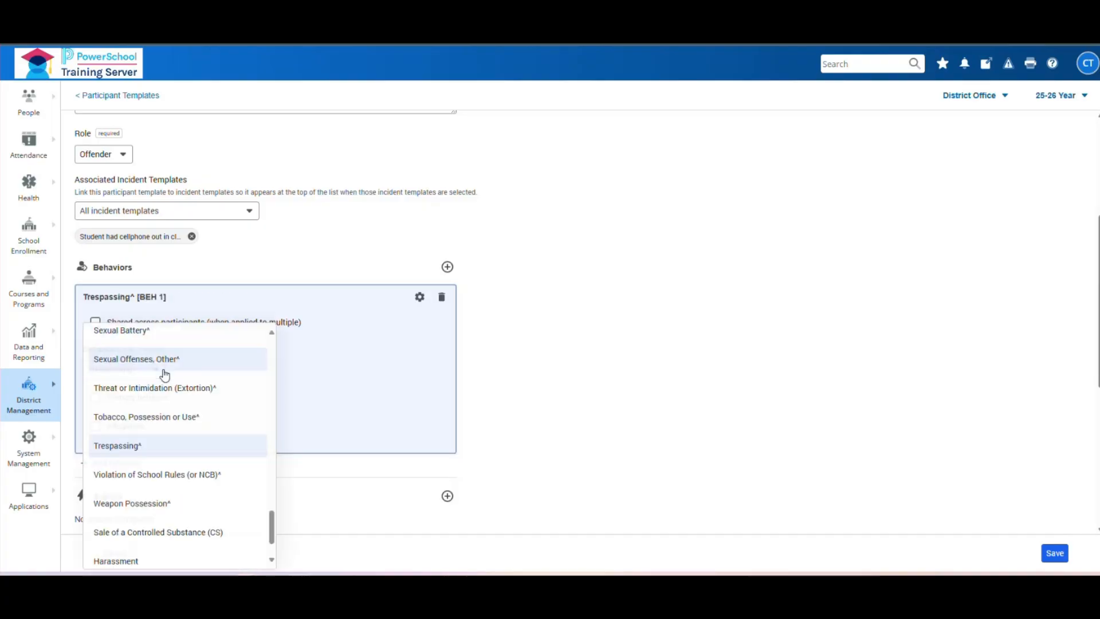
left_click(169, 480)
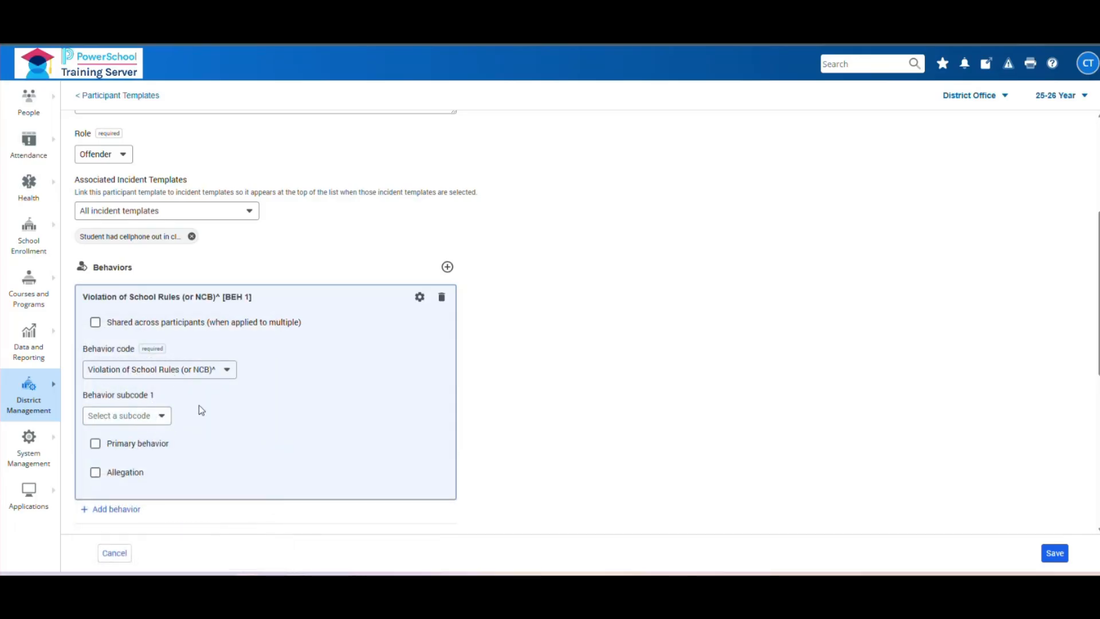
- Set the subcode to Electronic device use/violation and mark it as the primary behavior
left_click(161, 417)
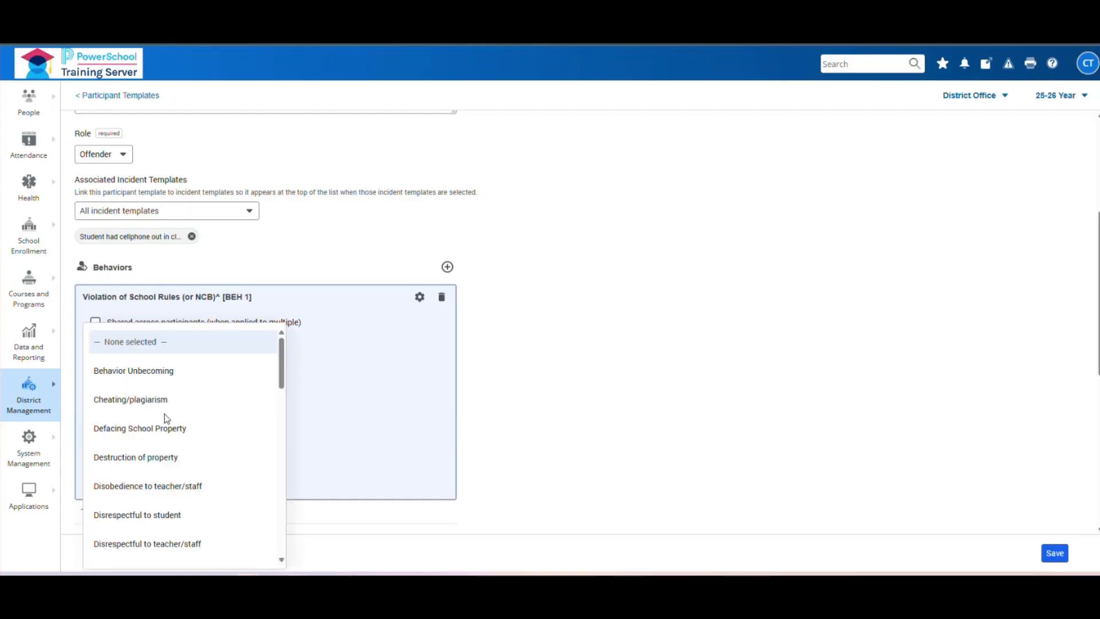
scroll(165, 417, "down", 3)
scroll(165, 435, "down", 2)
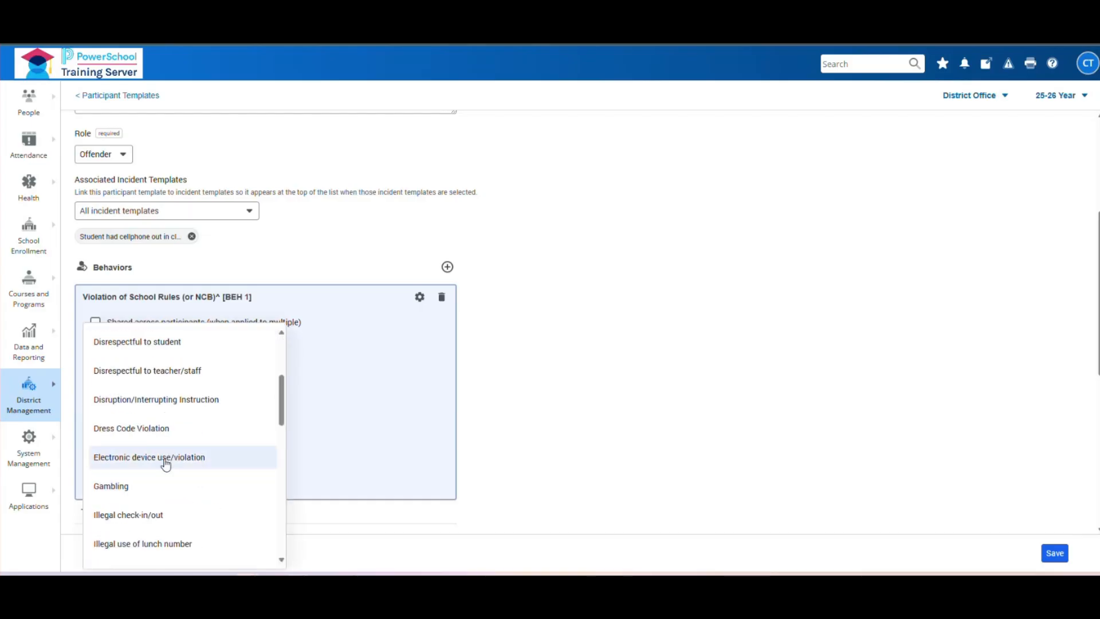
left_click(166, 456)
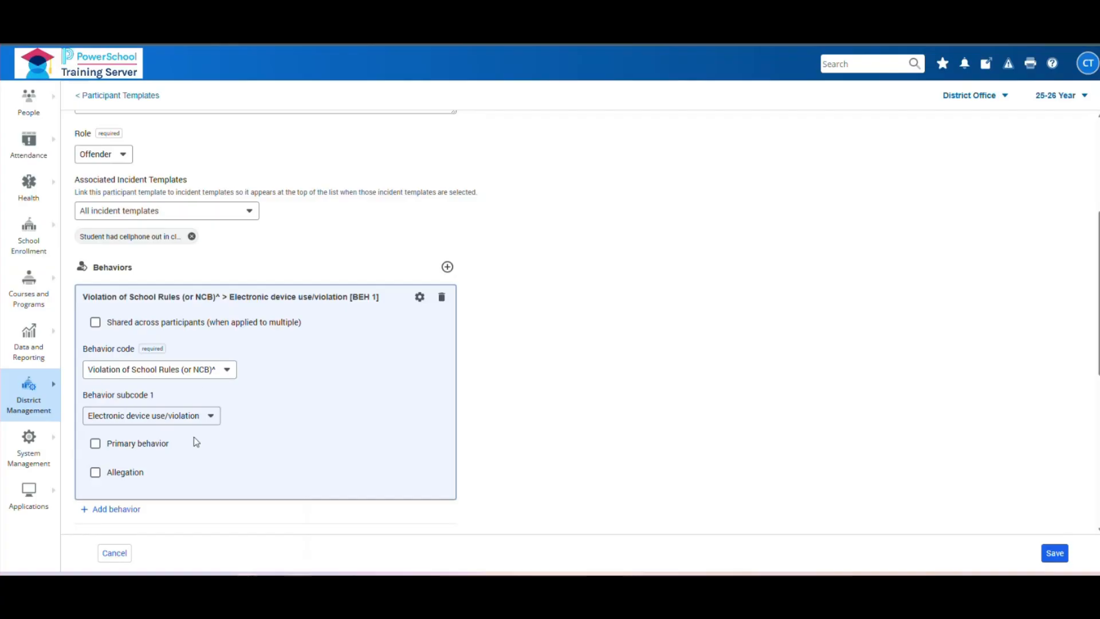
left_click(96, 445)
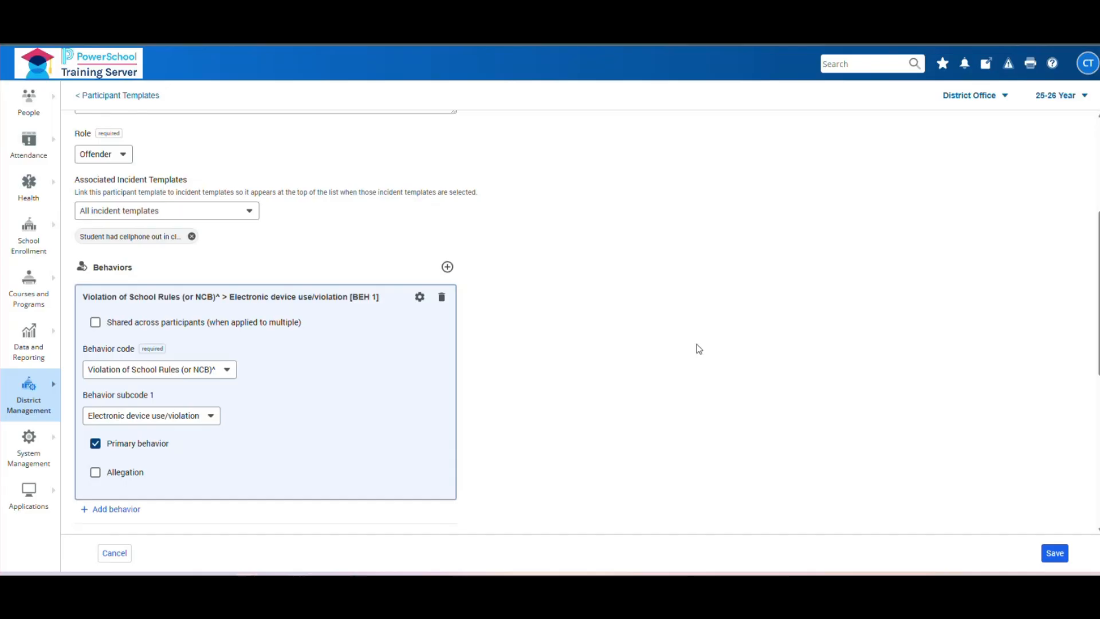
scroll(638, 321, "down", 2)
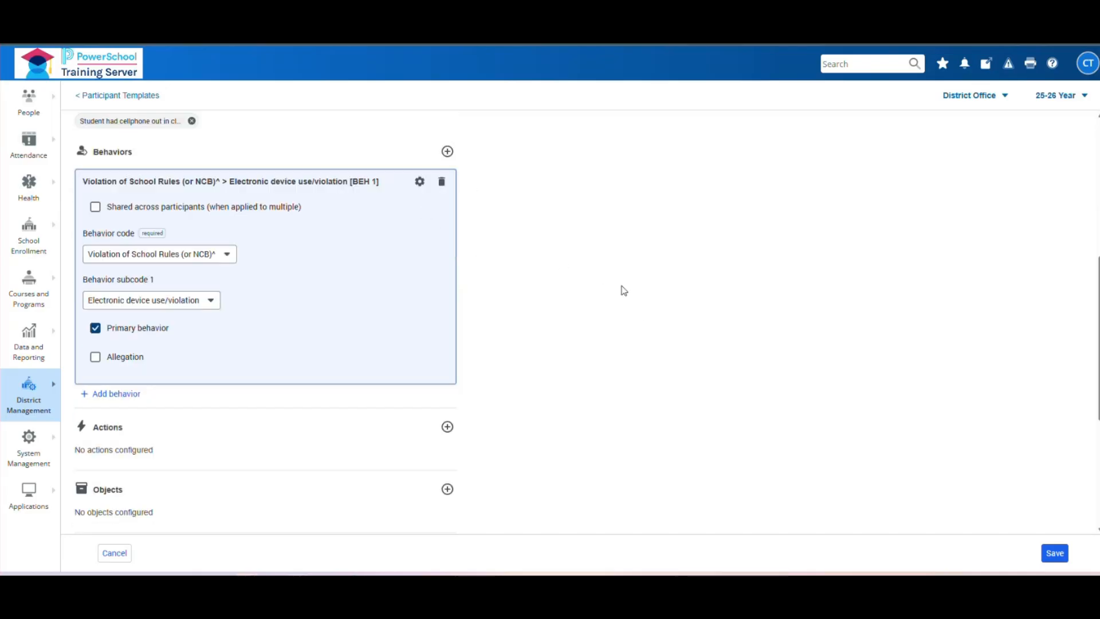
scroll(418, 220, "down", 2)
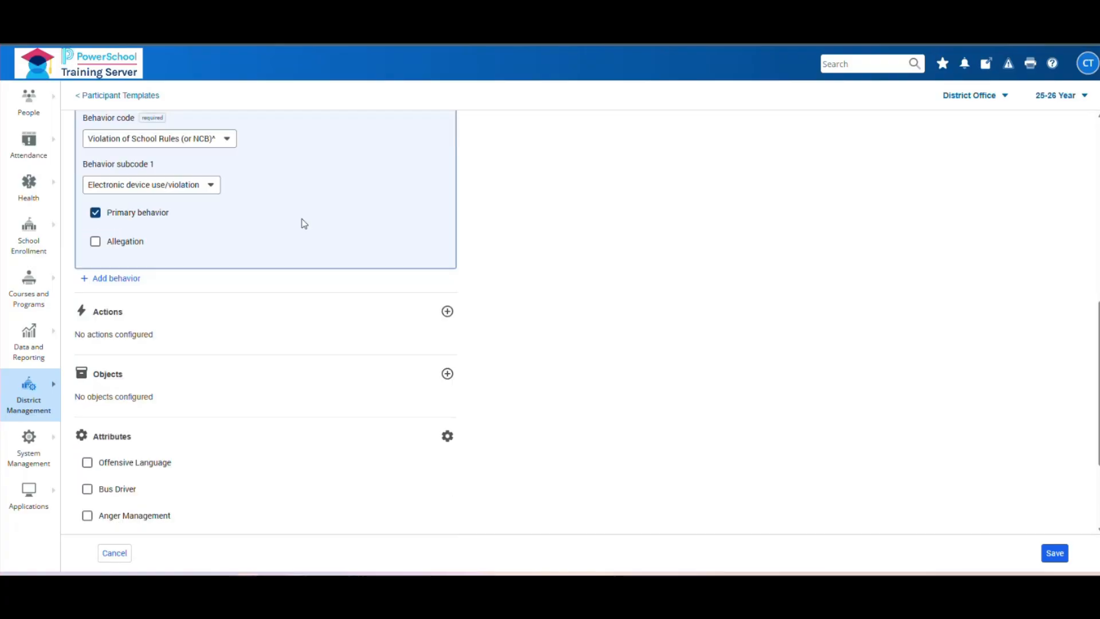
scroll(356, 250, "up", 2)
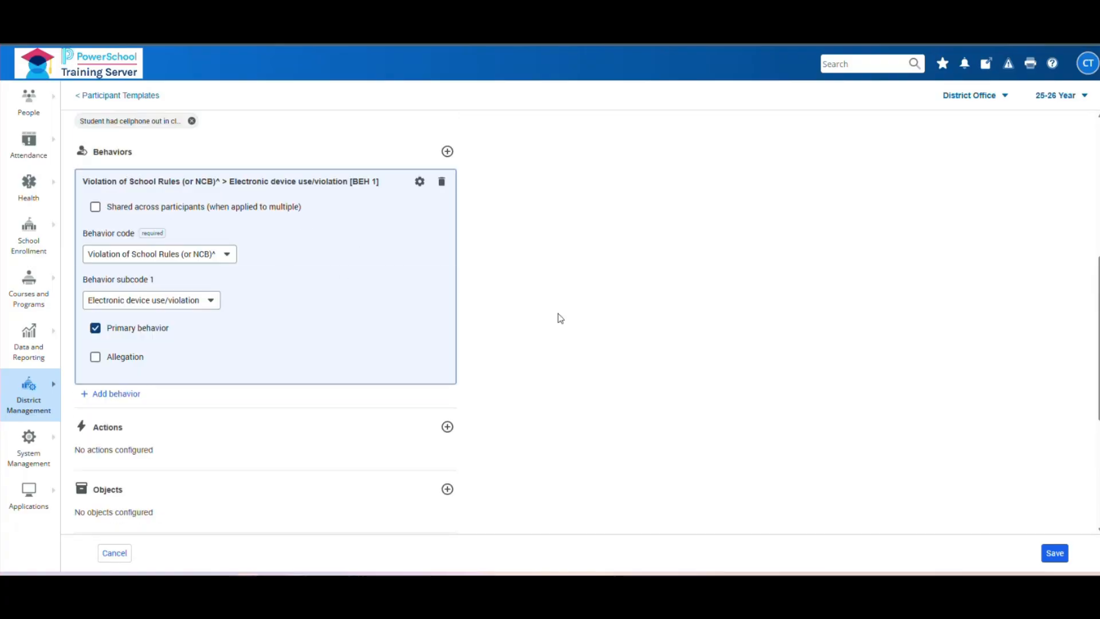
scroll(559, 321, "down", 2)
- Add a Detention action detailed 'Student to serve 1 hour detention after school'
left_click(447, 312)
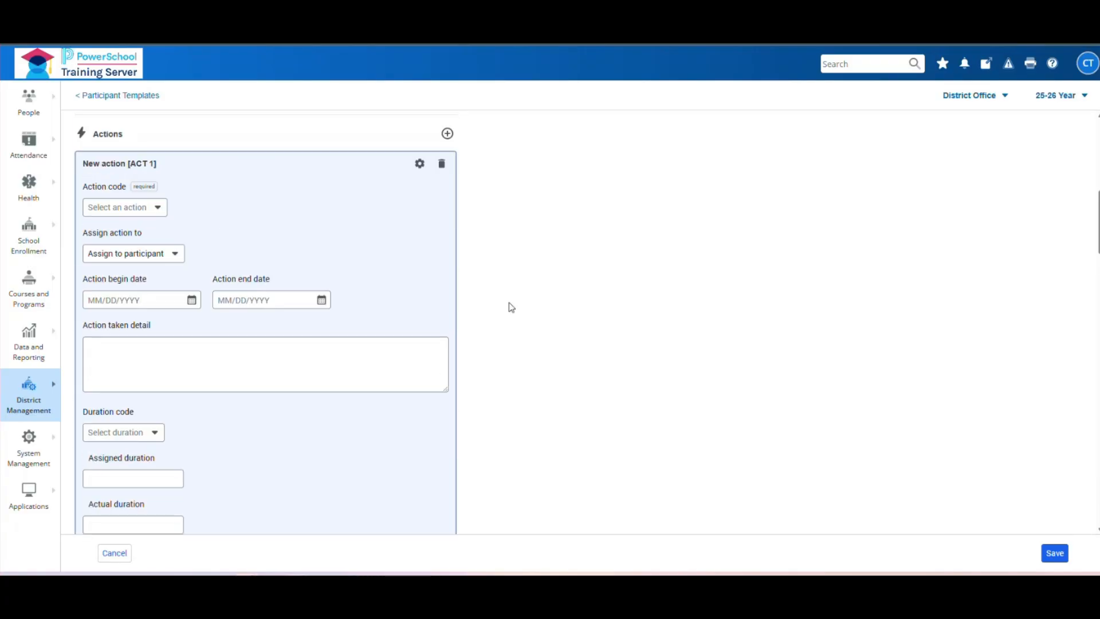
scroll(582, 275, "up", 2)
scroll(582, 274, "up", 3)
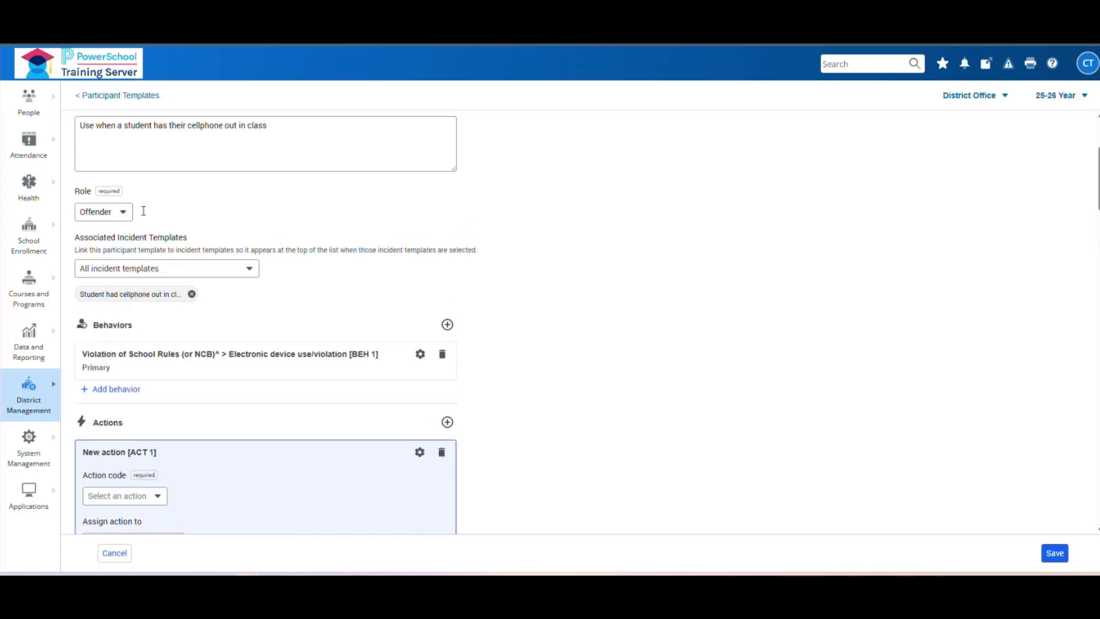
scroll(442, 373, "down", 4)
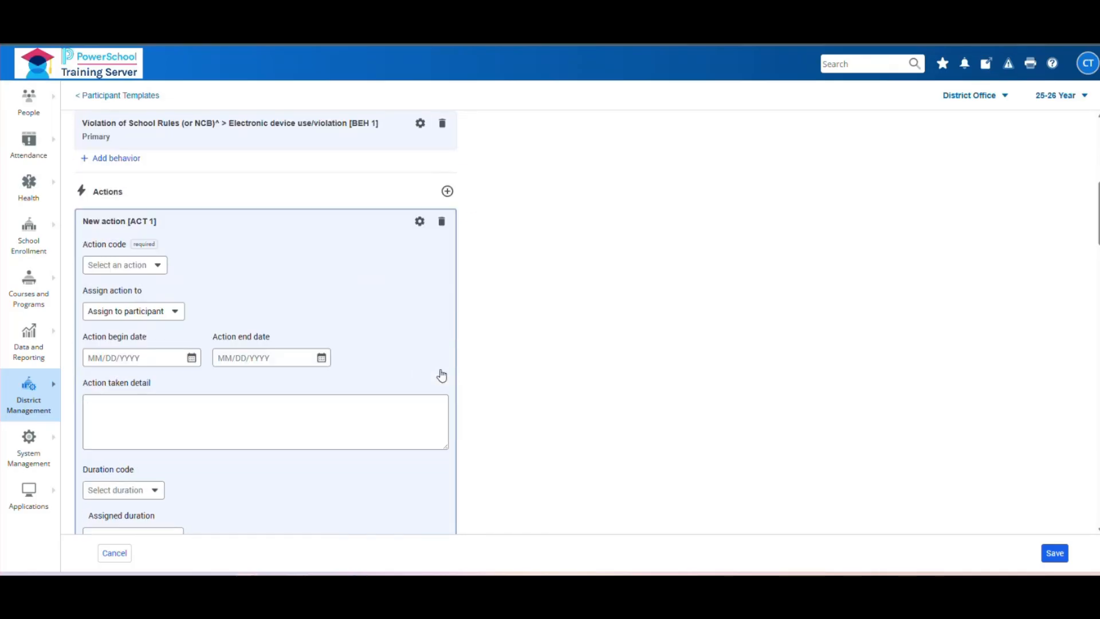
left_click(154, 272)
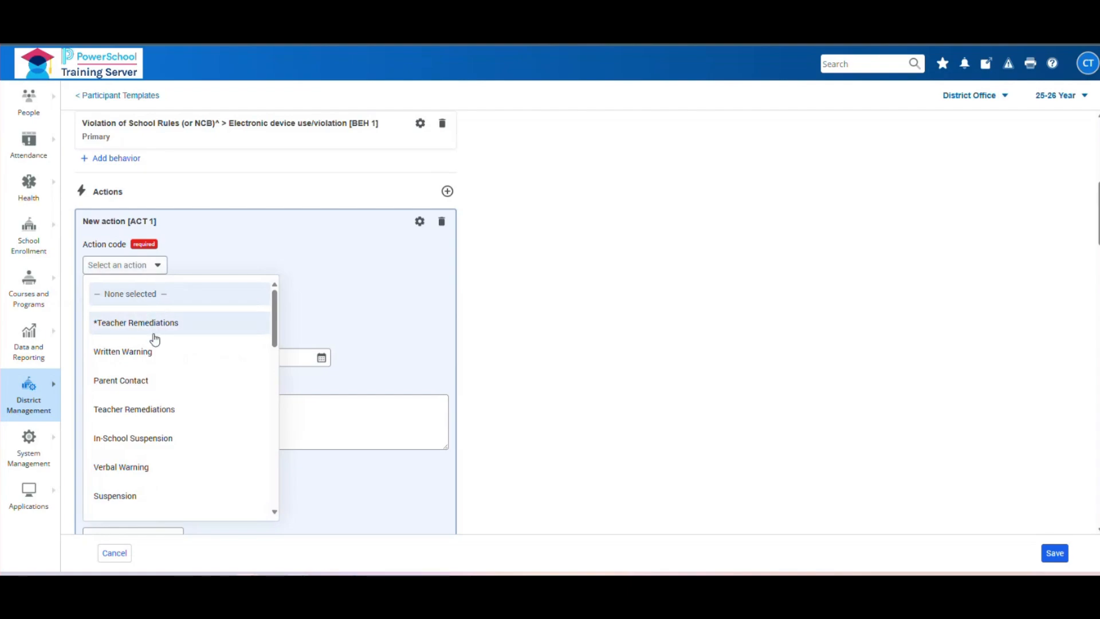
scroll(154, 366, "down", 2)
scroll(154, 382, "down", 2)
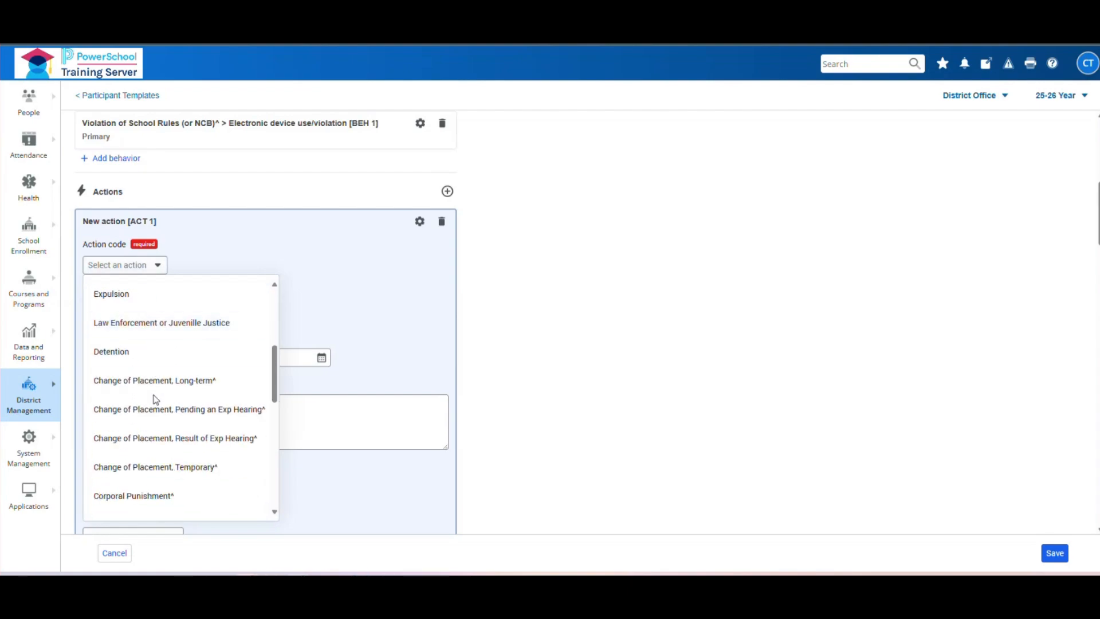
left_click(143, 351)
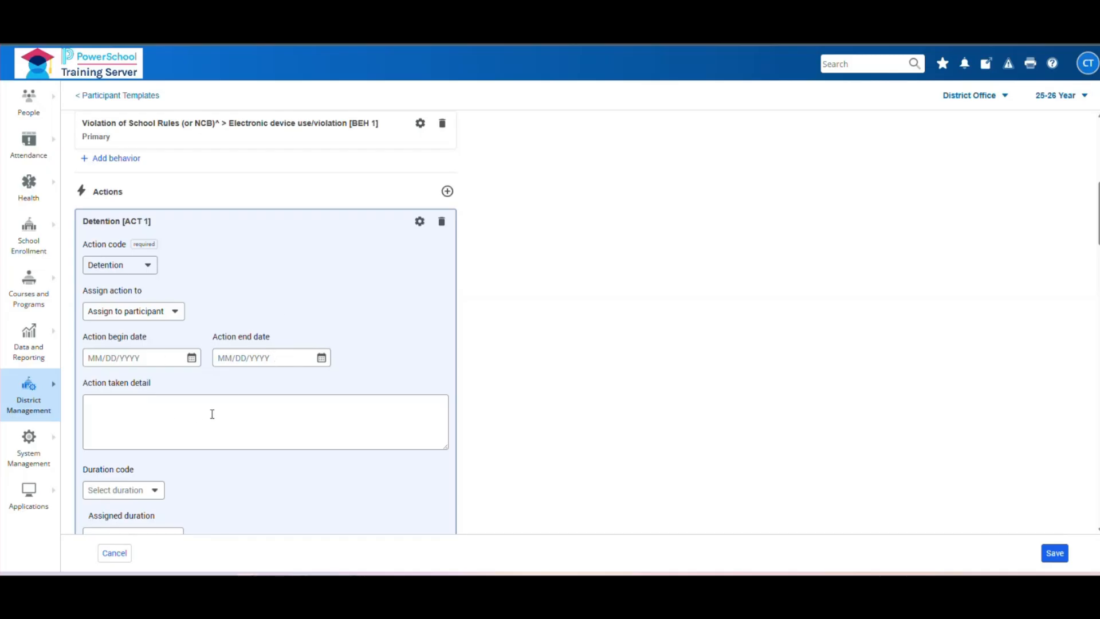
scroll(231, 405, "down", 1)
left_click(192, 350)
type("Student to serve 1 hour dete")
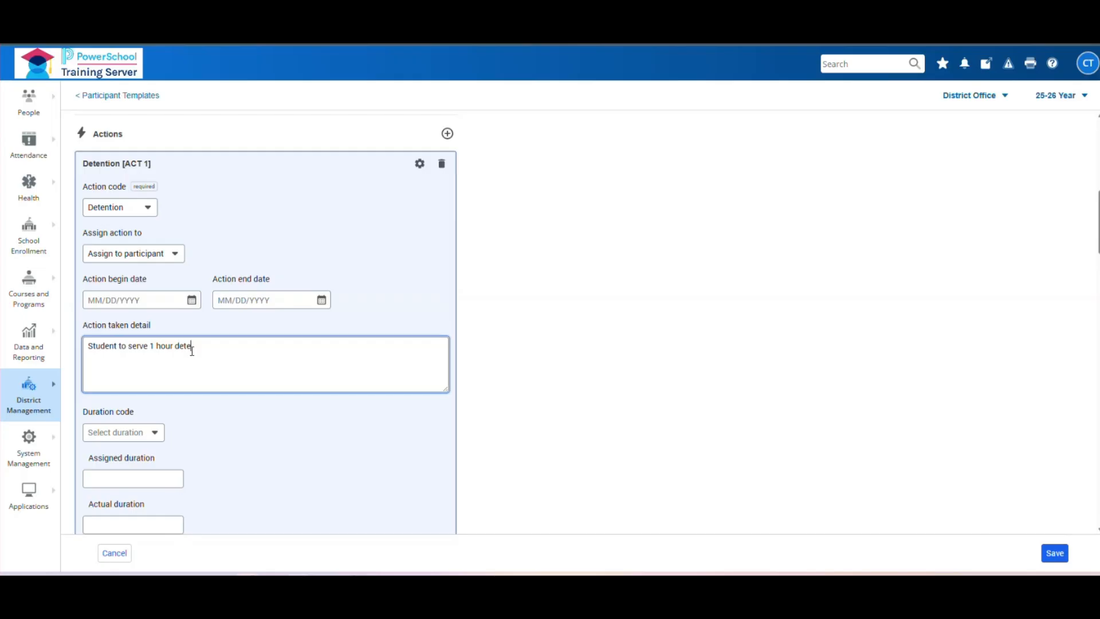
type("ntion after school")
- Leave the action's duration code and assigned duration empty
scroll(238, 407, "down", 2)
left_click(162, 317)
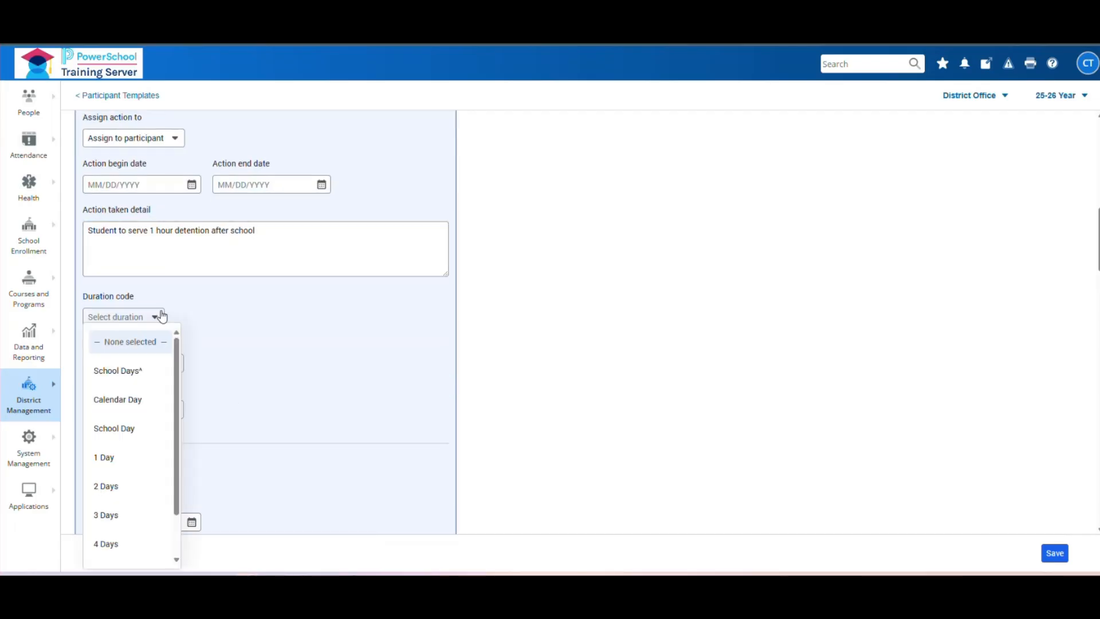
scroll(174, 383, "down", 1)
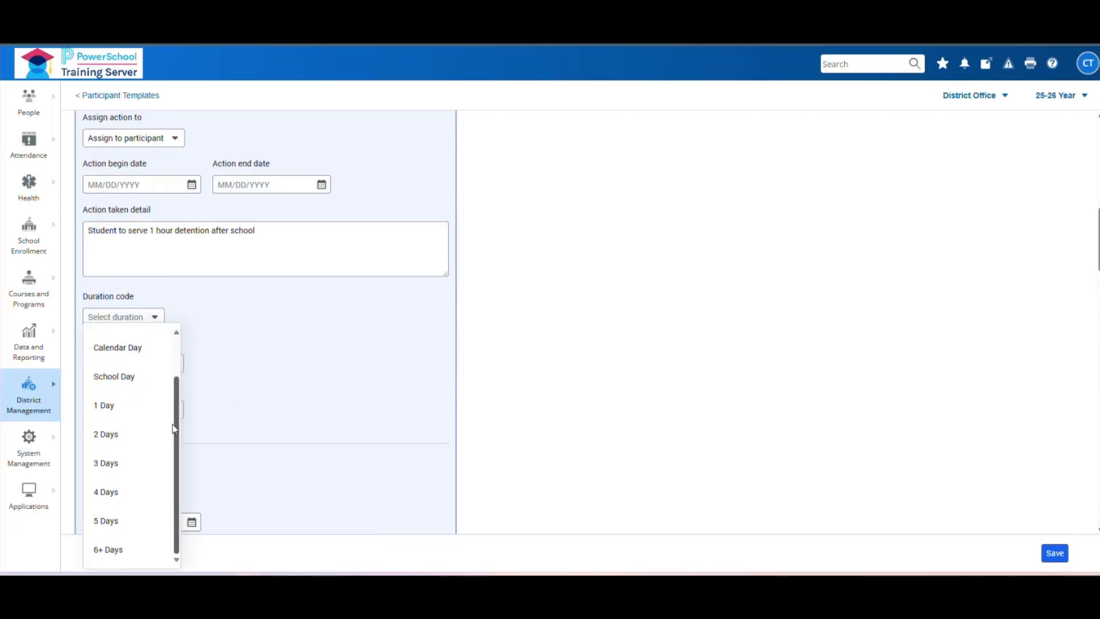
scroll(137, 373, "up", 2)
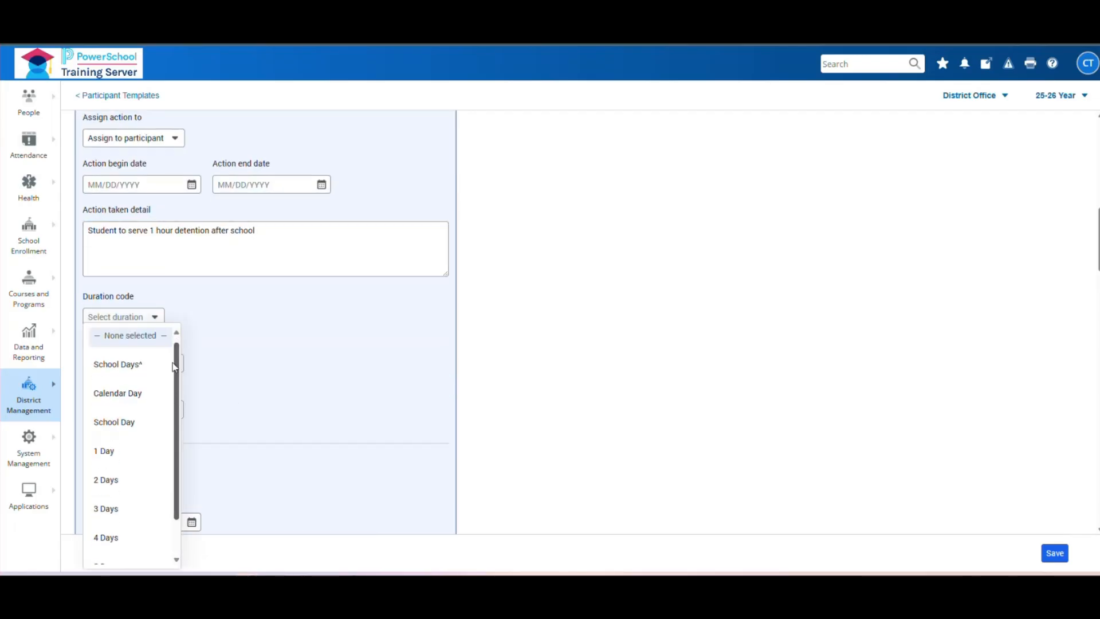
left_click(155, 317)
left_click(137, 365)
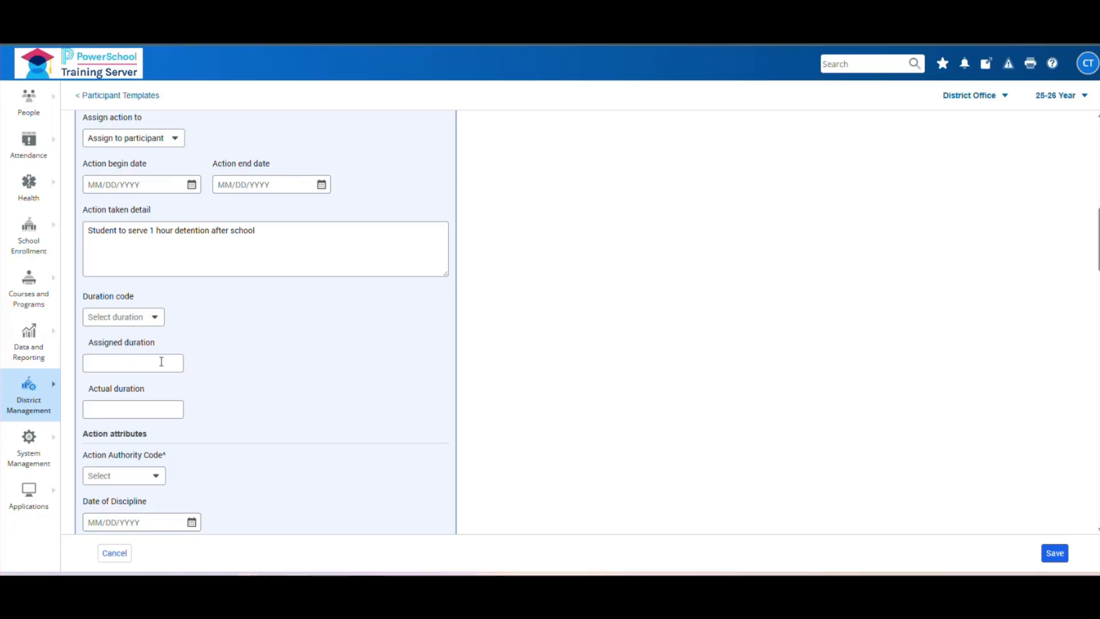
type("asdfasd")
left_click(155, 416)
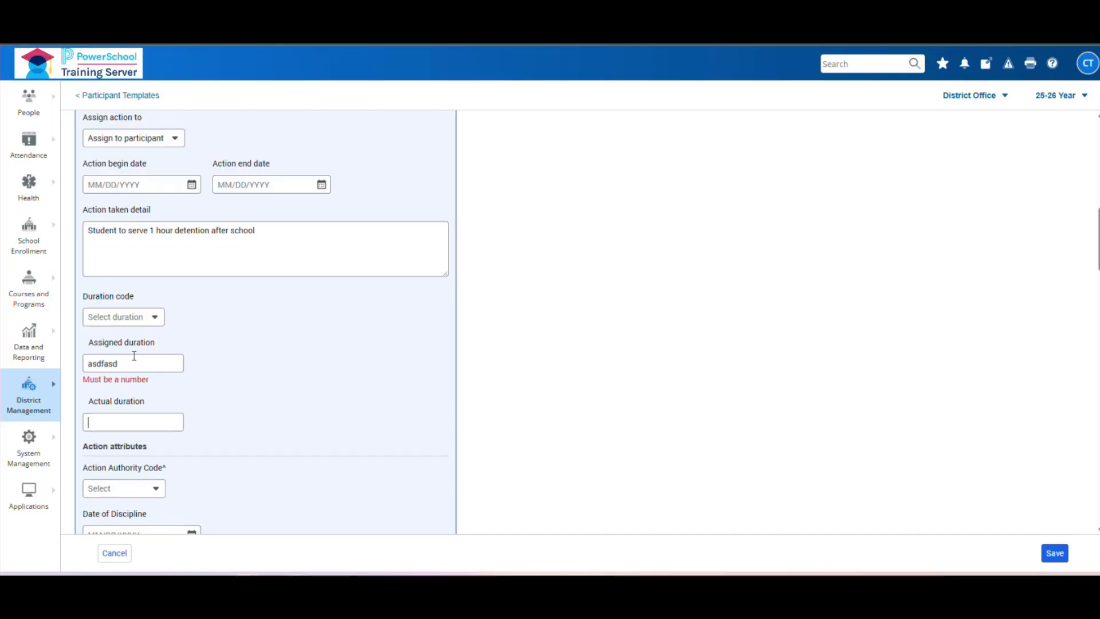
left_click_drag(119, 363, 85, 363)
key("BackSpace")
type("1")
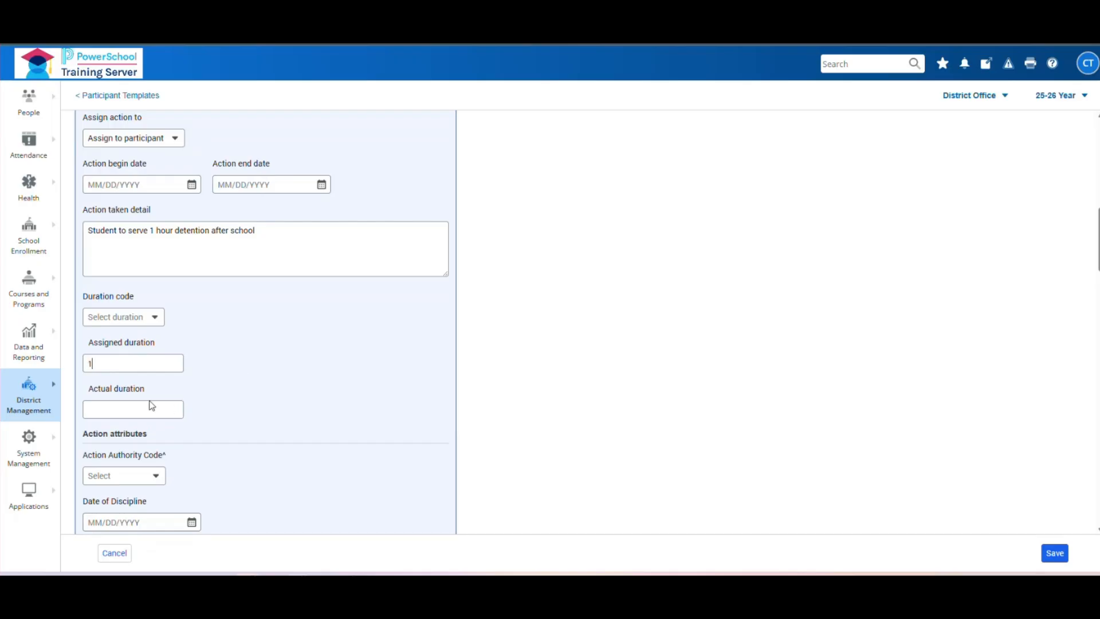
key("BackSpace")
scroll(172, 344, "down", 1)
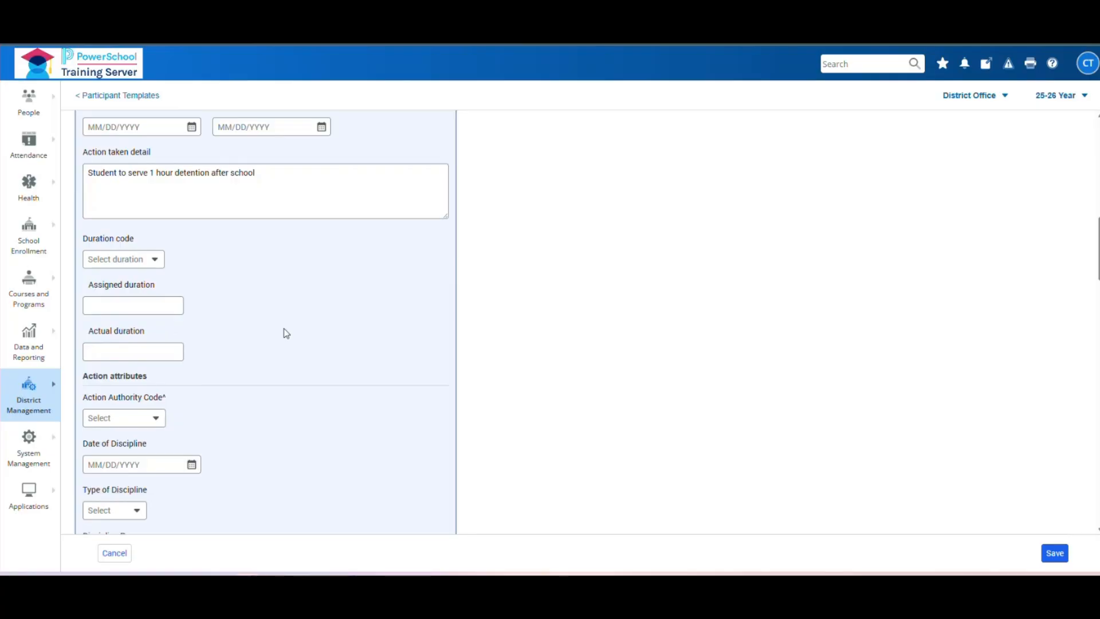
- Open the Configure behavior fields settings for the Electronic device use/violation behavior
scroll(287, 370, "down", 1)
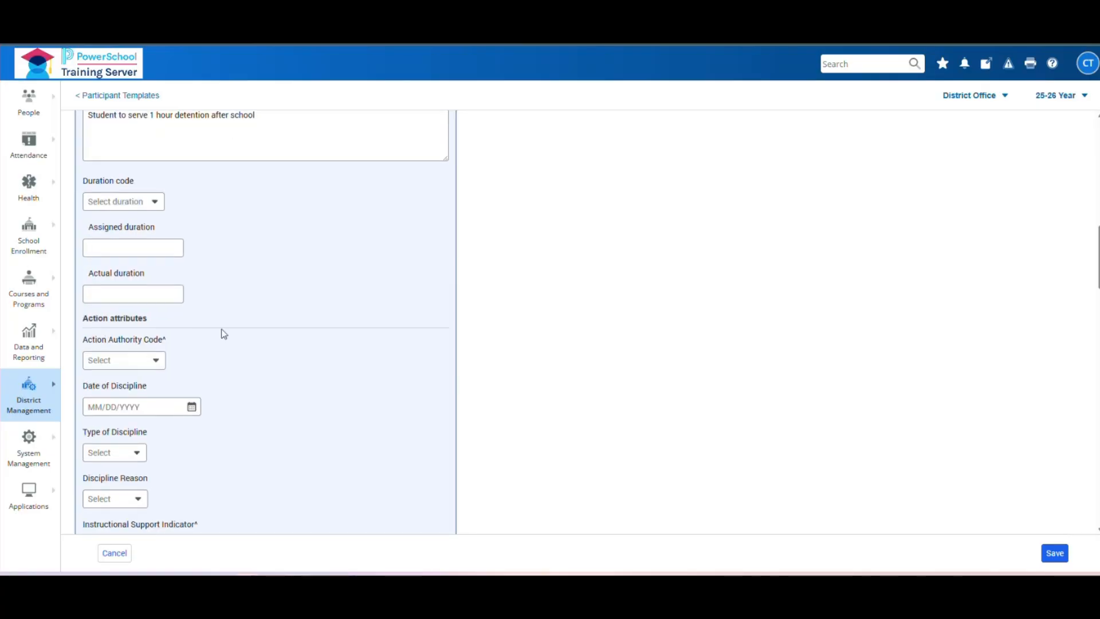
scroll(393, 341, "up", 4)
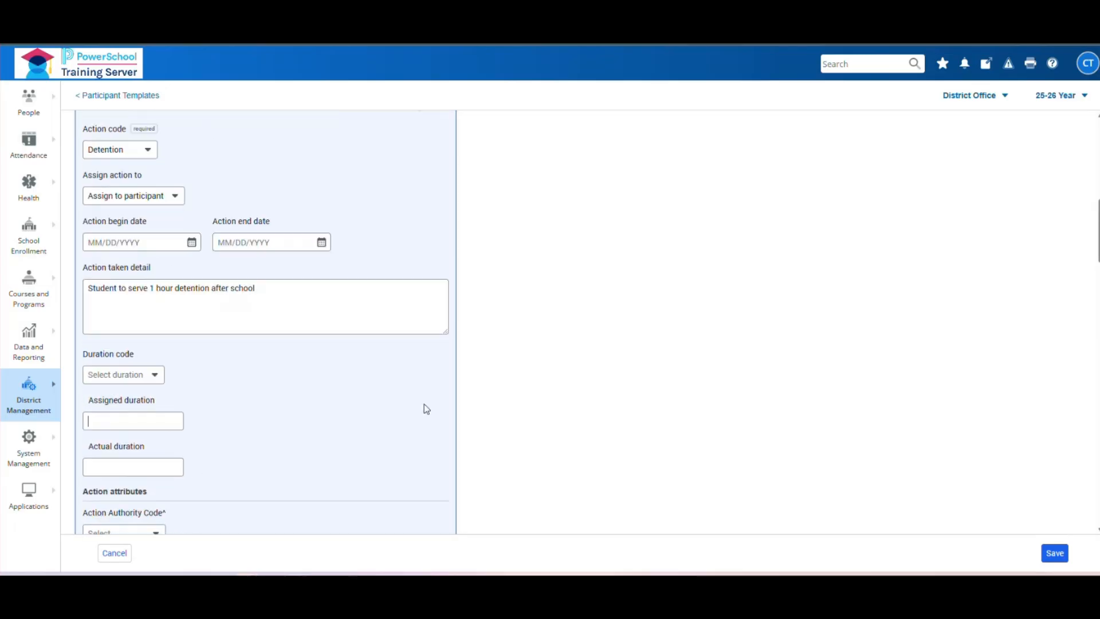
scroll(417, 277, "up", 2)
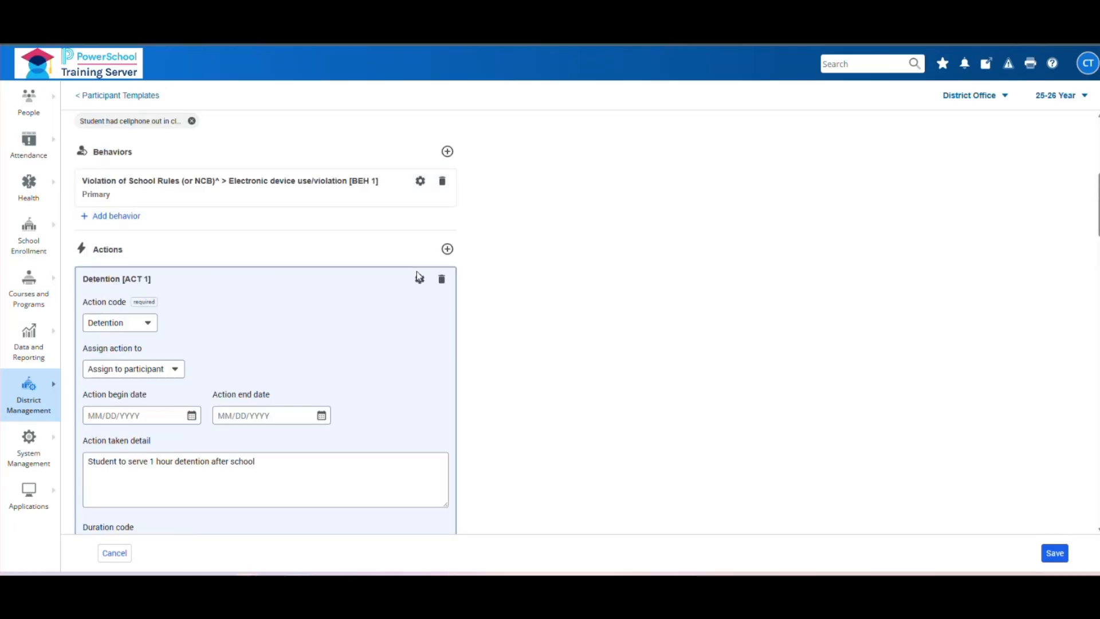
scroll(402, 365, "up", 2)
scroll(367, 415, "down", 4)
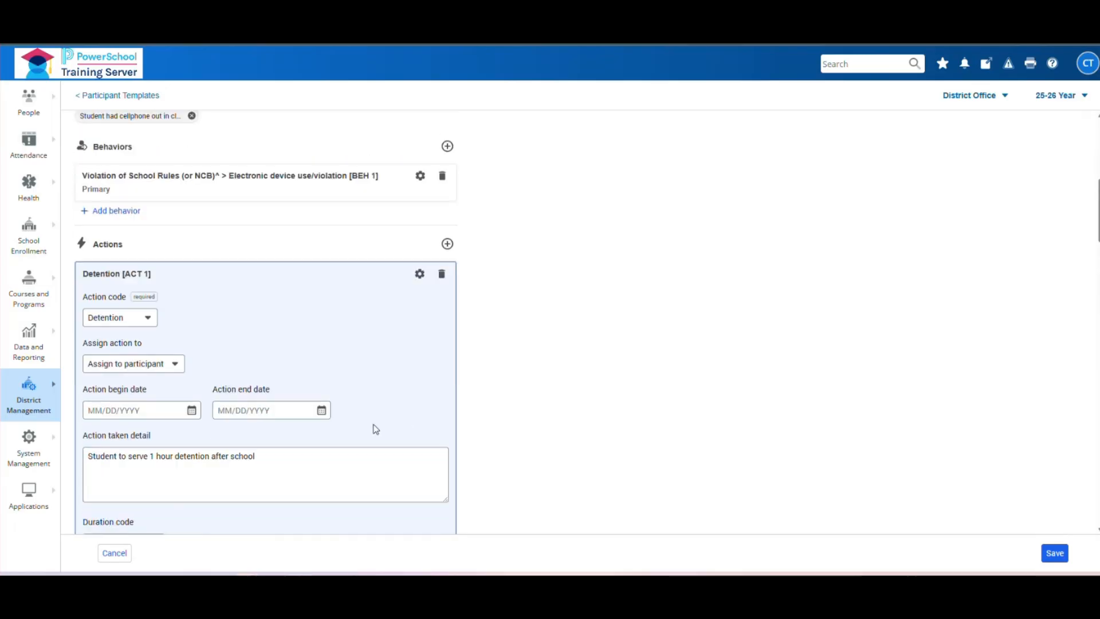
scroll(368, 371, "down", 13)
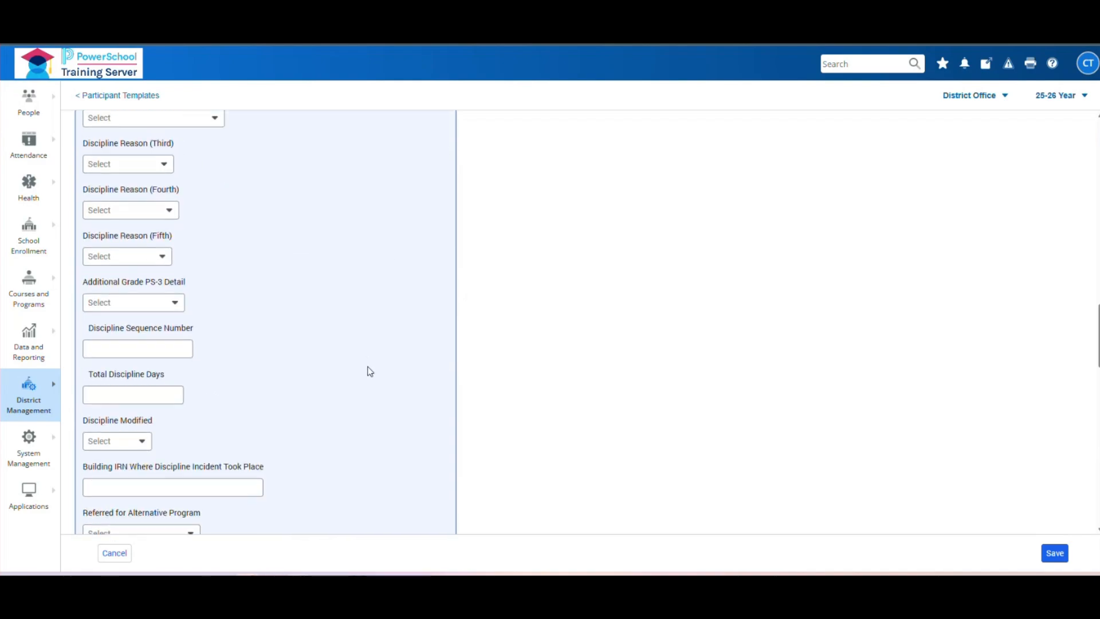
scroll(415, 315, "up", 9)
scroll(415, 316, "up", 7)
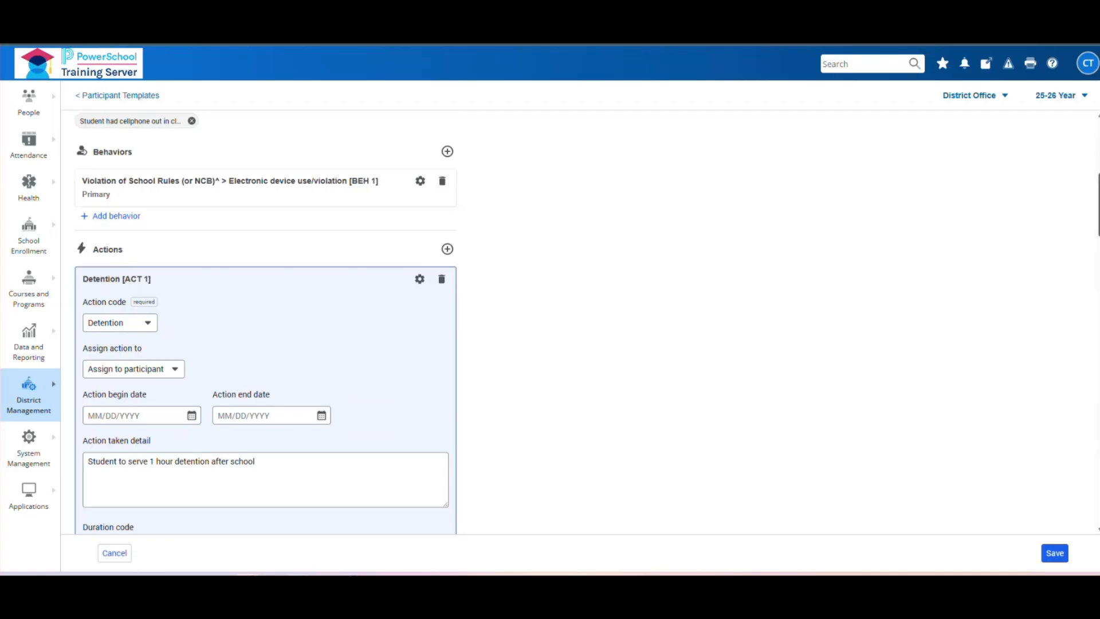
scroll(265, 321, "down", 15)
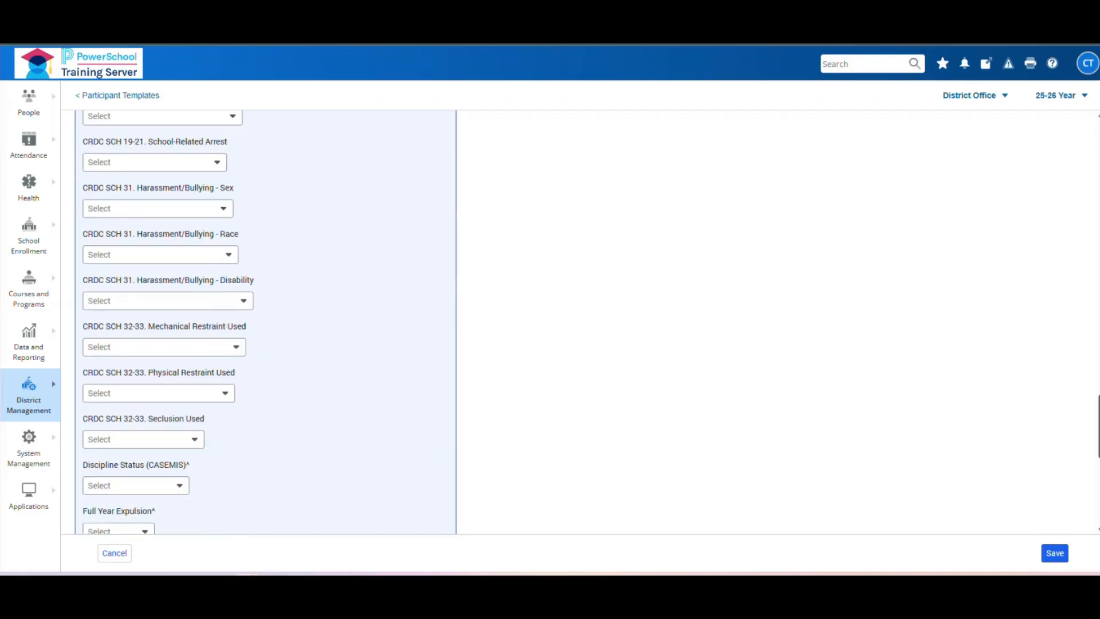
scroll(266, 320, "down", 5)
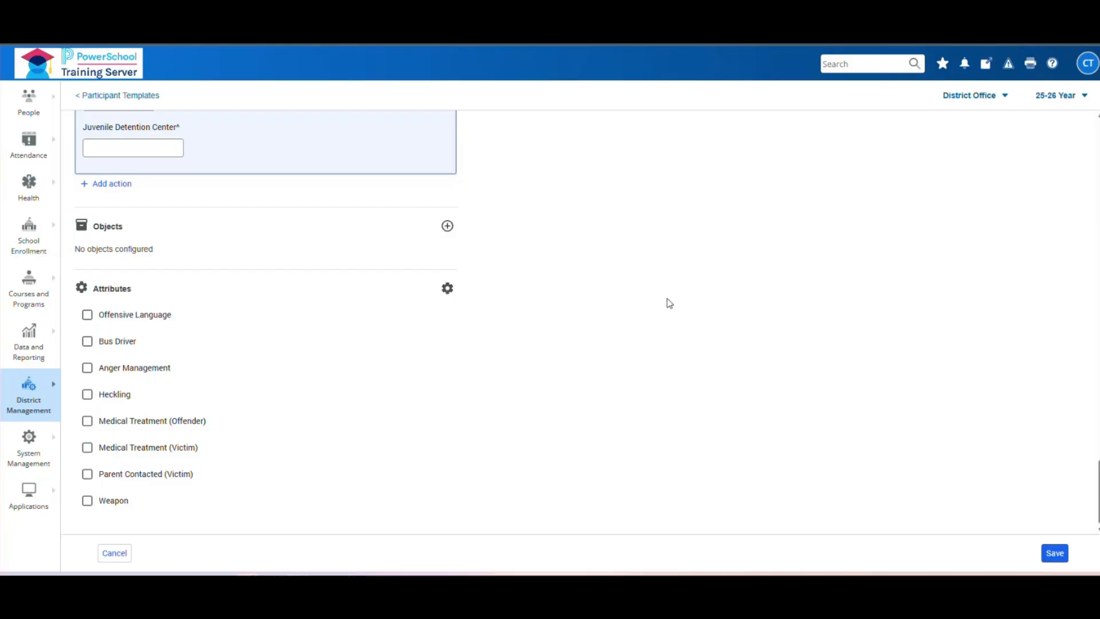
scroll(630, 316, "up", 5)
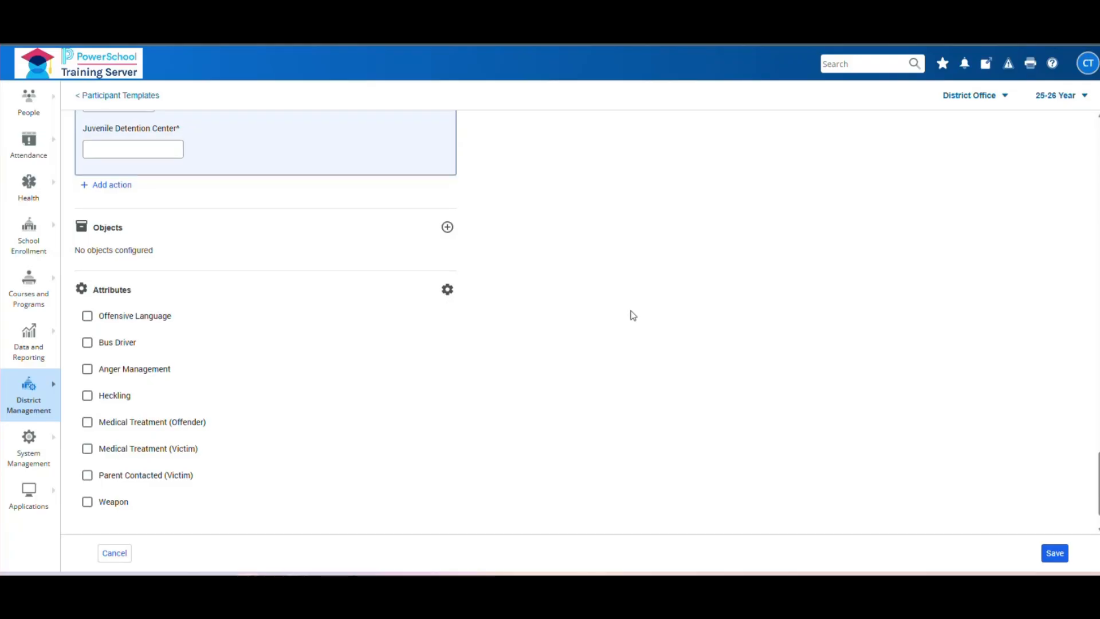
scroll(633, 315, "up", 10)
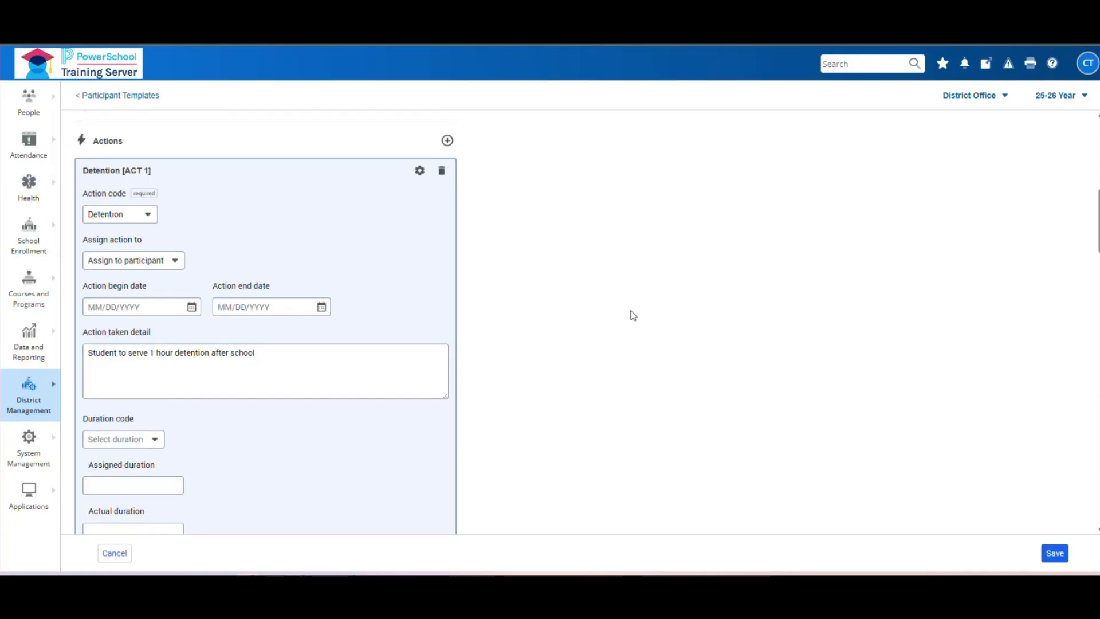
scroll(646, 250, "up", 5)
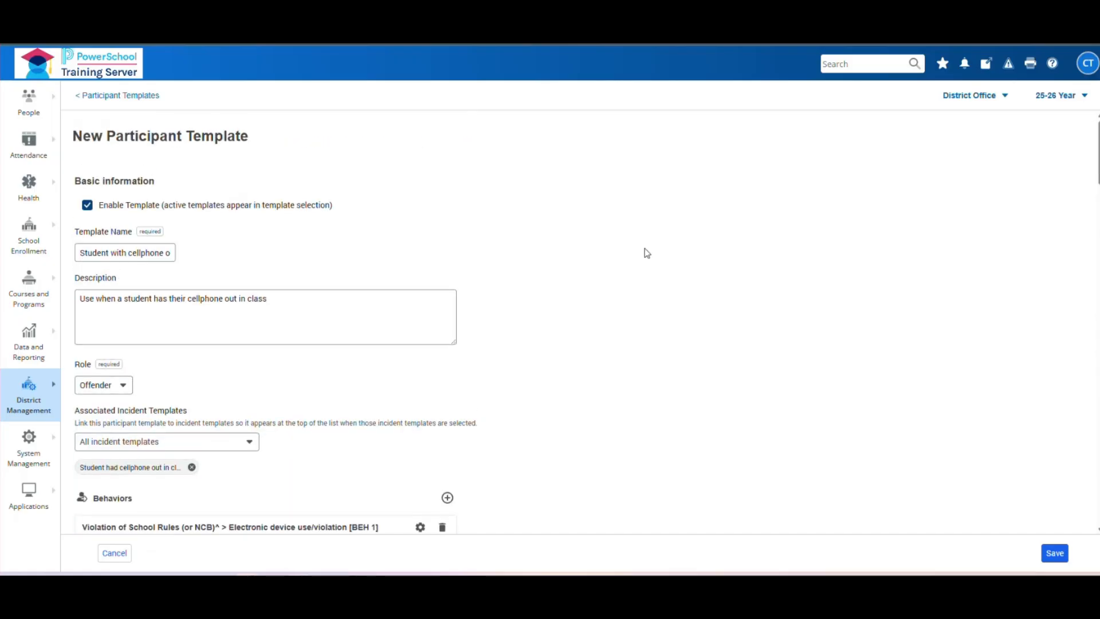
scroll(435, 293, "down", 5)
left_click(420, 238)
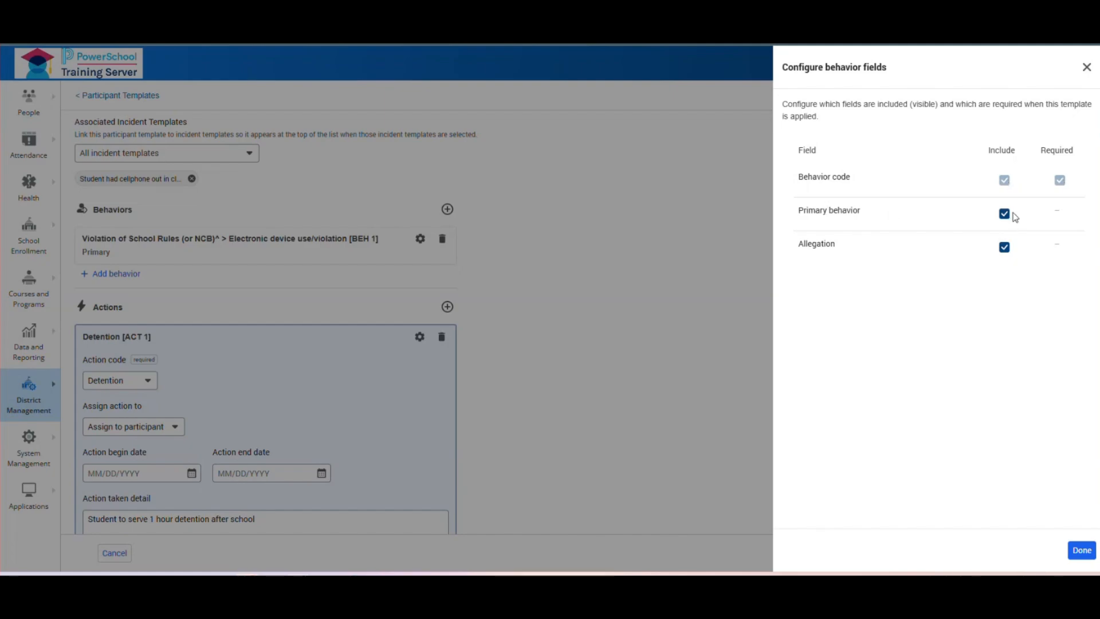
- Exclude the Allegation field from the behavior fields and close the settings
left_click(1004, 247)
left_click(1087, 552)
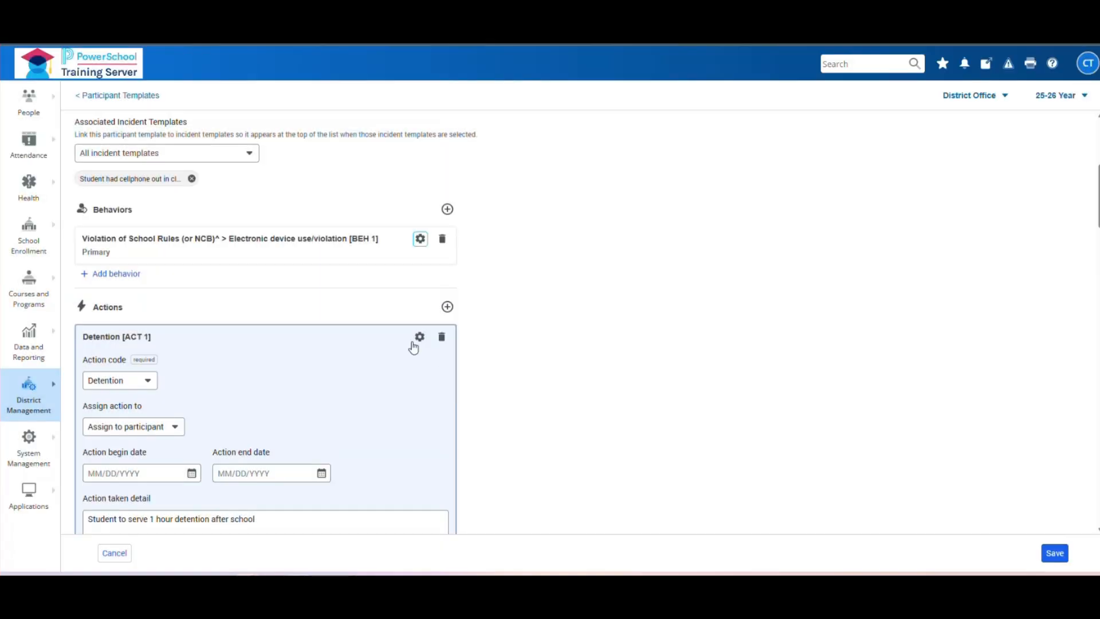
- Require Detention's begin date, end date and taken detail; exclude duration code and assigned duration; include notes and change reason
left_click(419, 337)
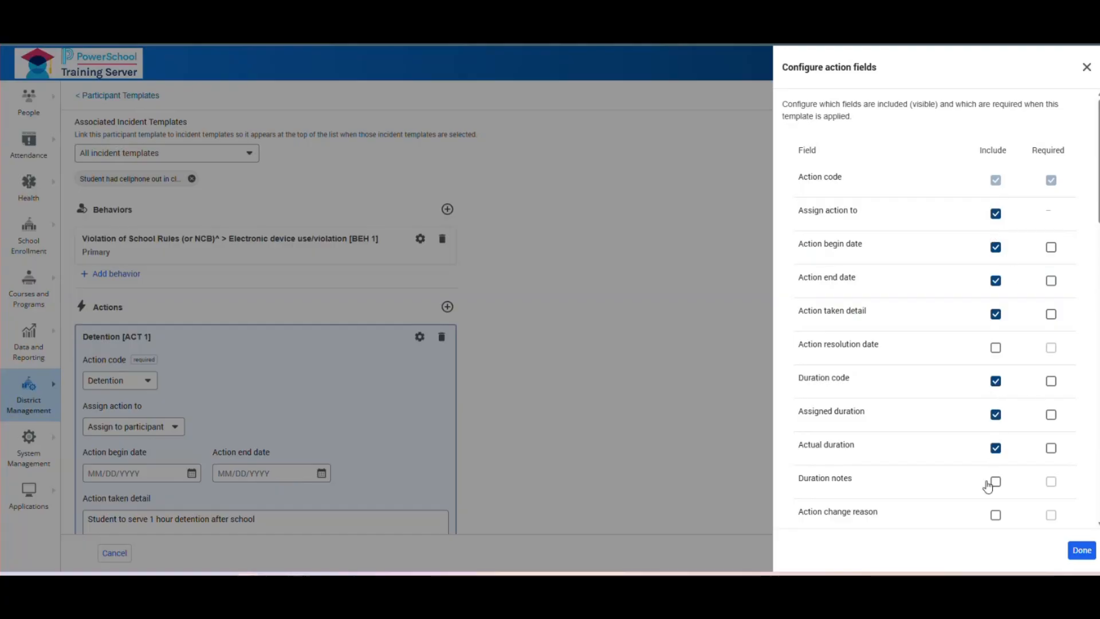
left_click(996, 416)
left_click(1050, 315)
left_click(1052, 249)
left_click(1051, 281)
left_click(994, 382)
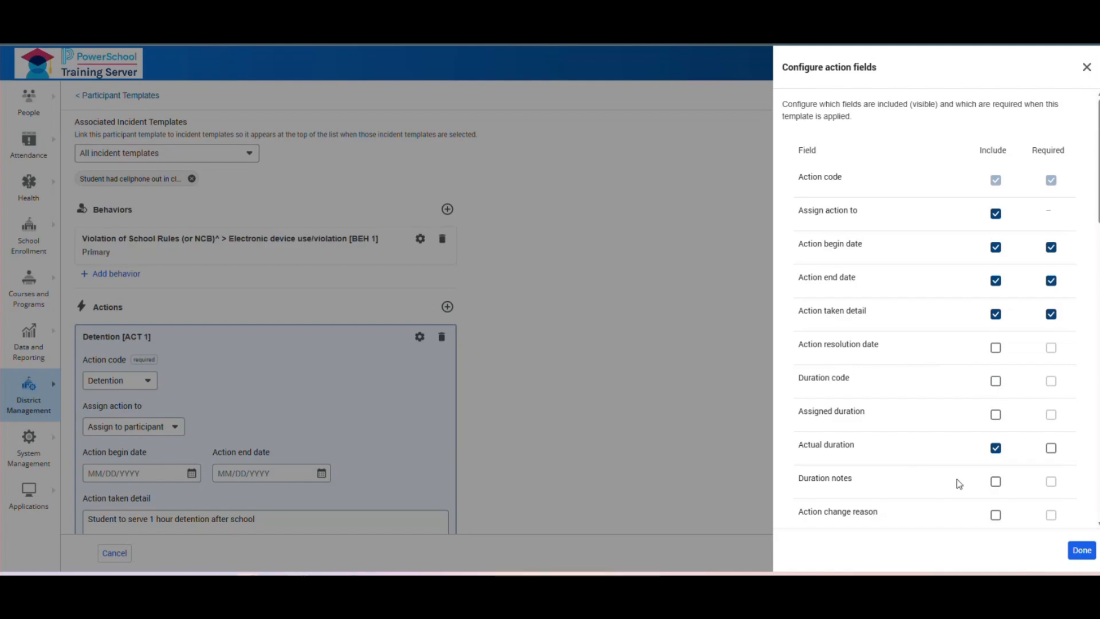
left_click(994, 484)
left_click(996, 518)
left_click(1086, 558)
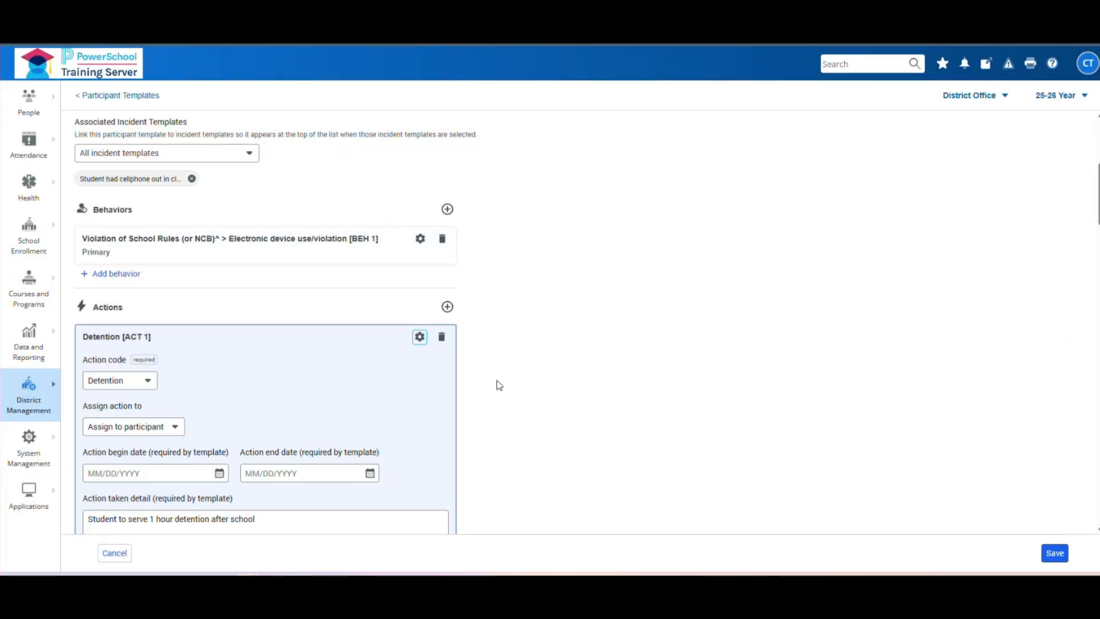
- Exclude the Offensive Language, Bus Driver, Anger Management and Heckling attributes
scroll(548, 356, "down", 3)
scroll(548, 356, "down", 15)
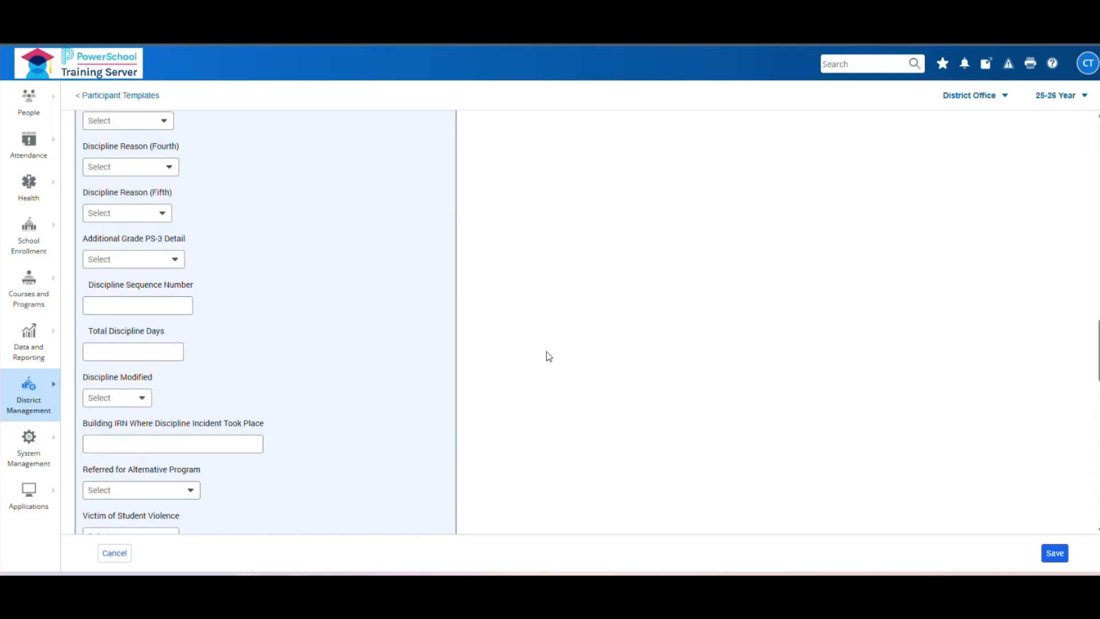
scroll(549, 356, "down", 15)
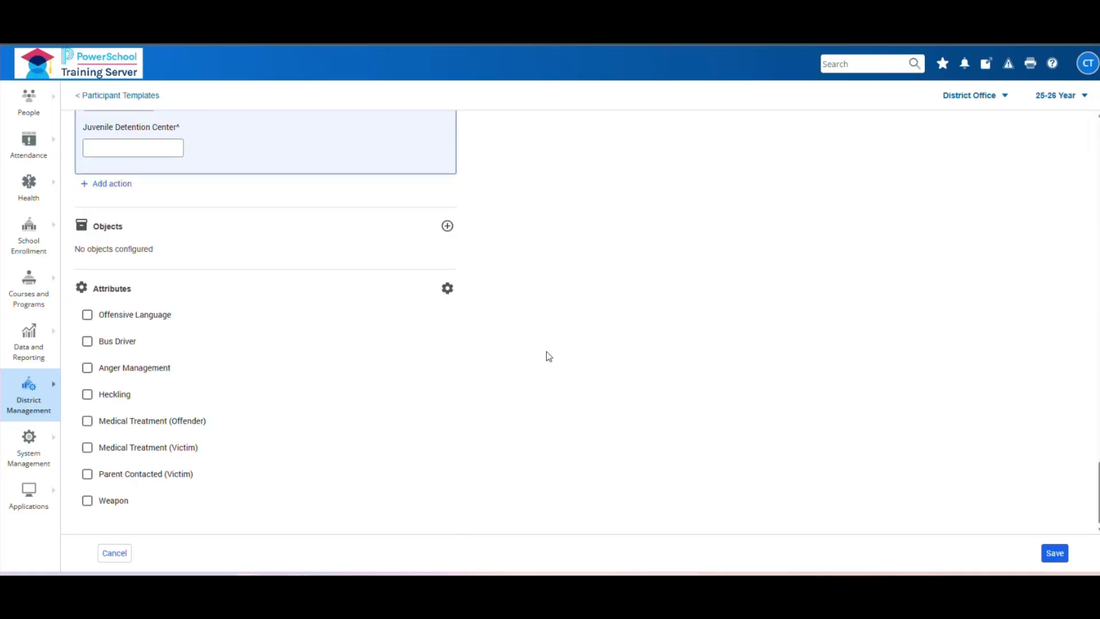
left_click(448, 290)
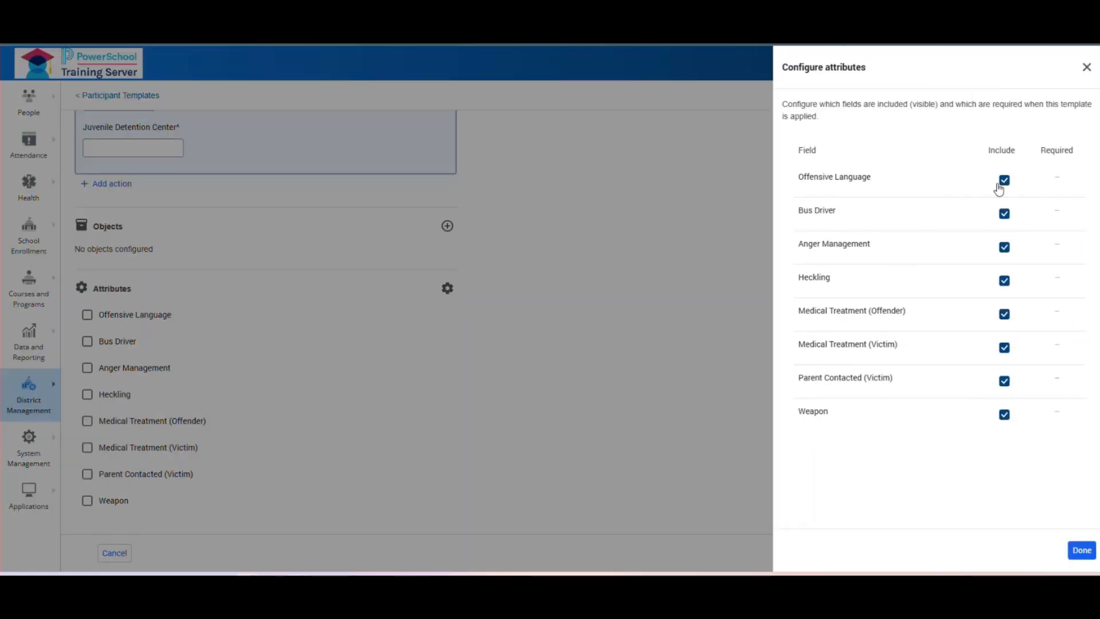
left_click(1004, 181)
left_click(1003, 214)
left_click(1005, 247)
left_click(1004, 280)
- Exclude both Medical Treatment attributes, Parent Contacted (Victim) and Weapon, then save the template
left_click(1004, 314)
left_click(1004, 347)
left_click(1004, 381)
left_click(1004, 414)
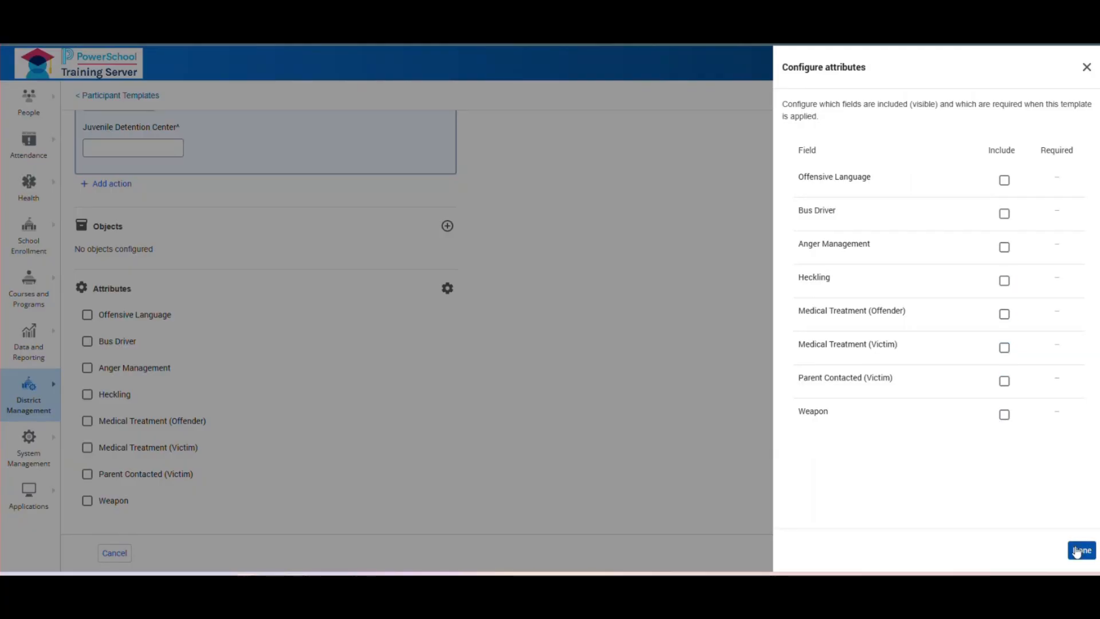
left_click(1082, 551)
left_click(1048, 553)
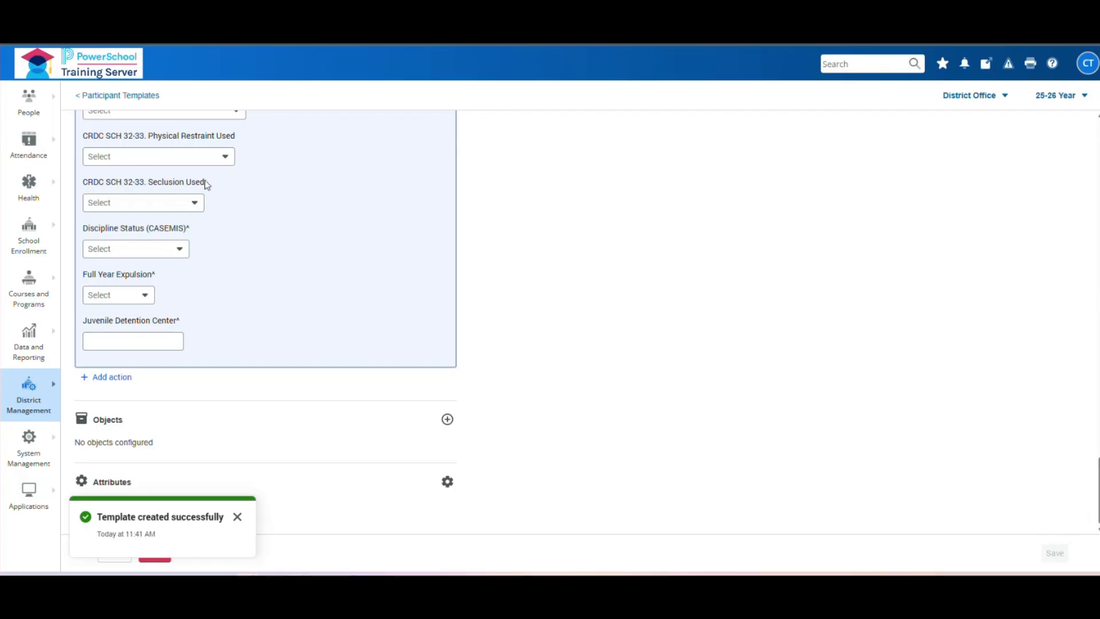
- Return to the Participant Templates list, then go to Students > All Incidents
left_click(116, 95)
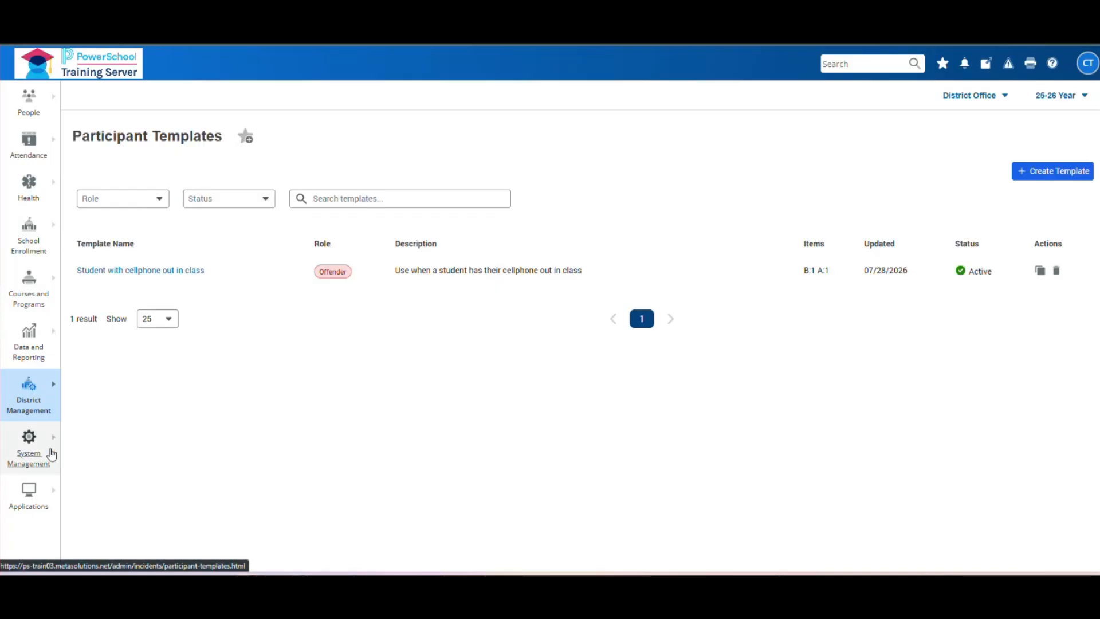
left_click(33, 390)
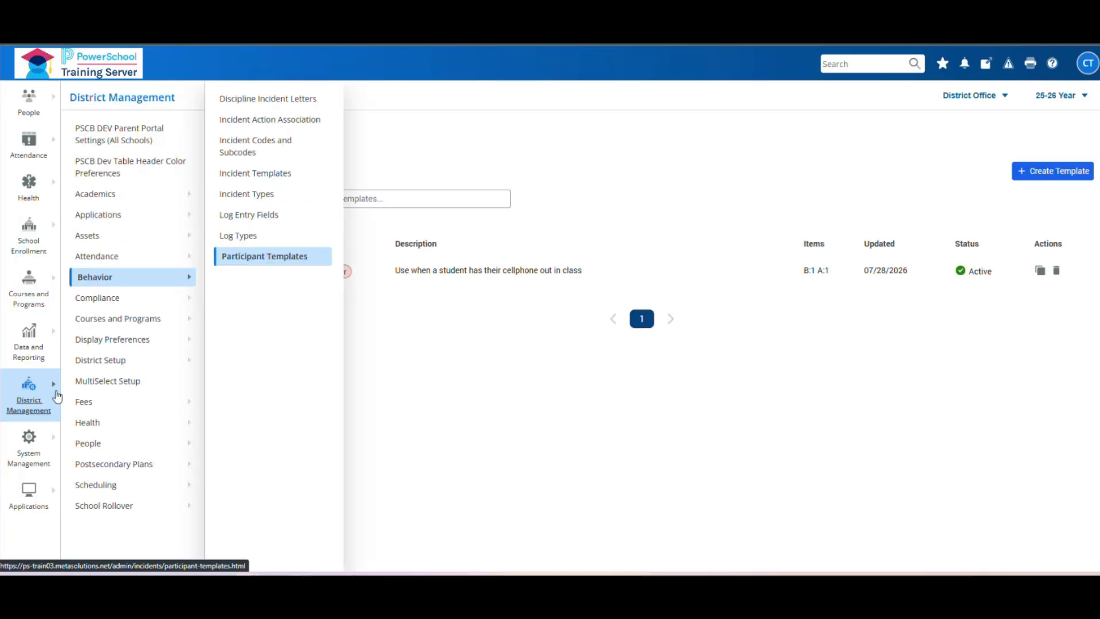
left_click(33, 113)
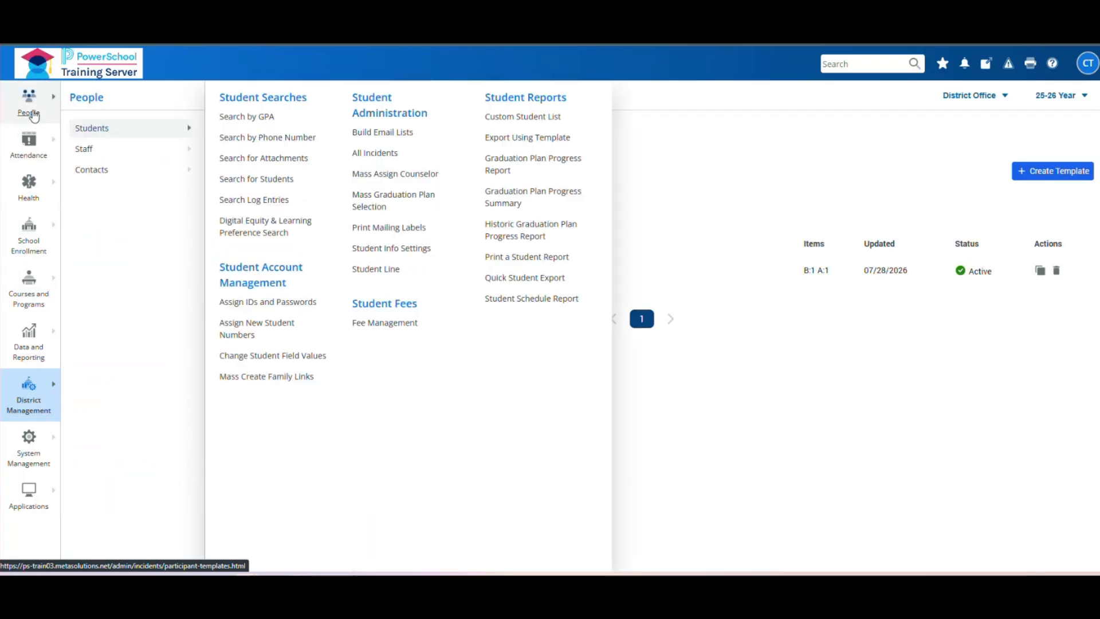
left_click(390, 156)
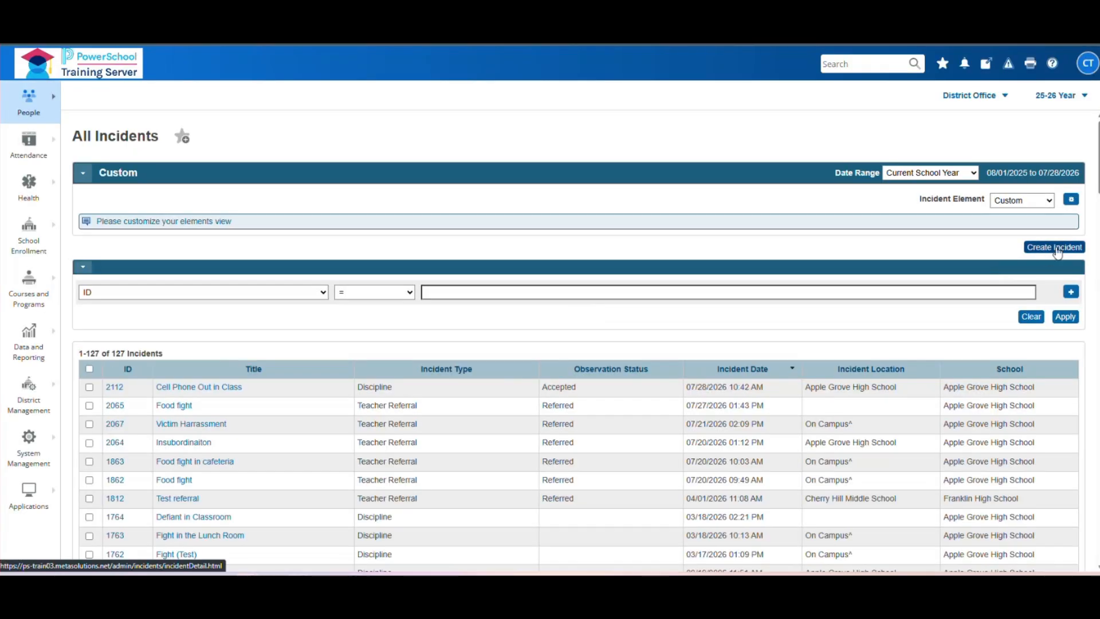
- Create a new incident from the 'Student had cellphone out in class' template
left_click(1056, 247)
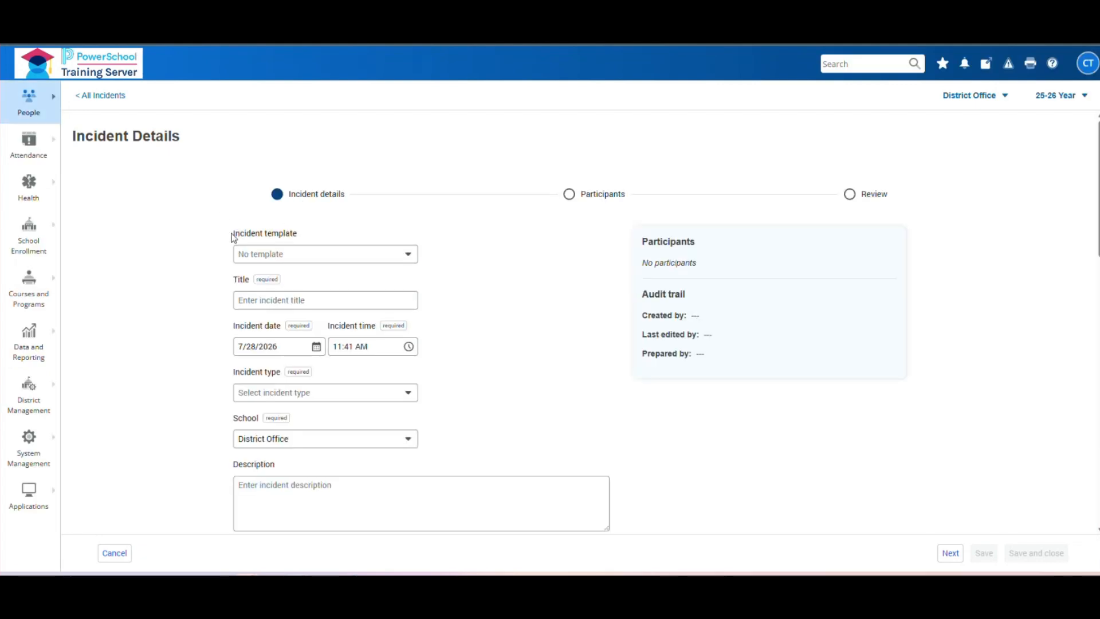
left_click(415, 255)
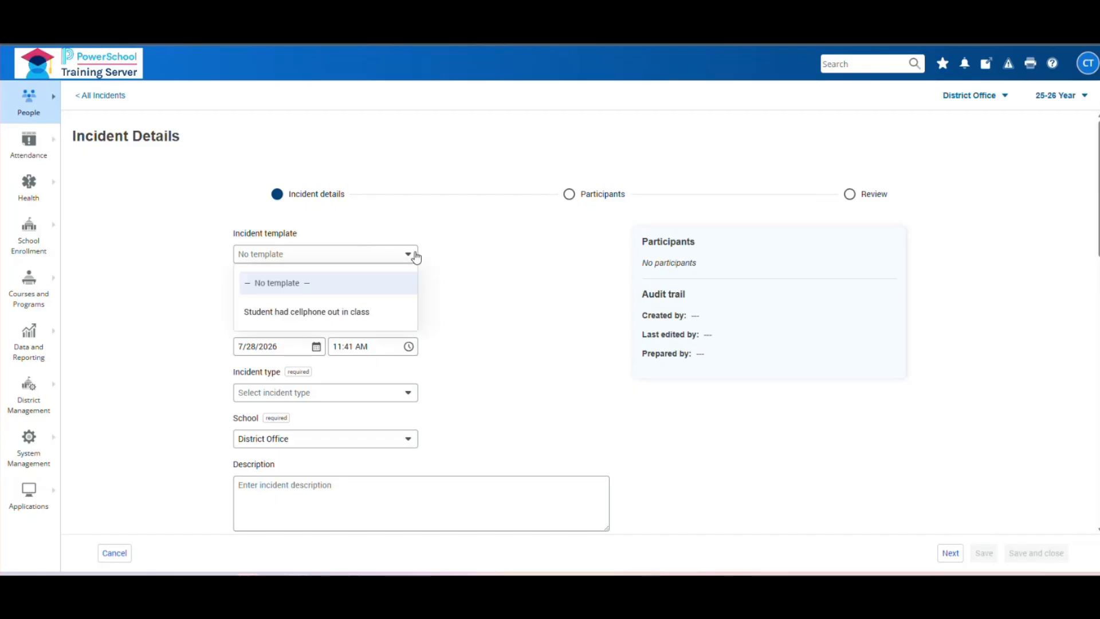
left_click(361, 314)
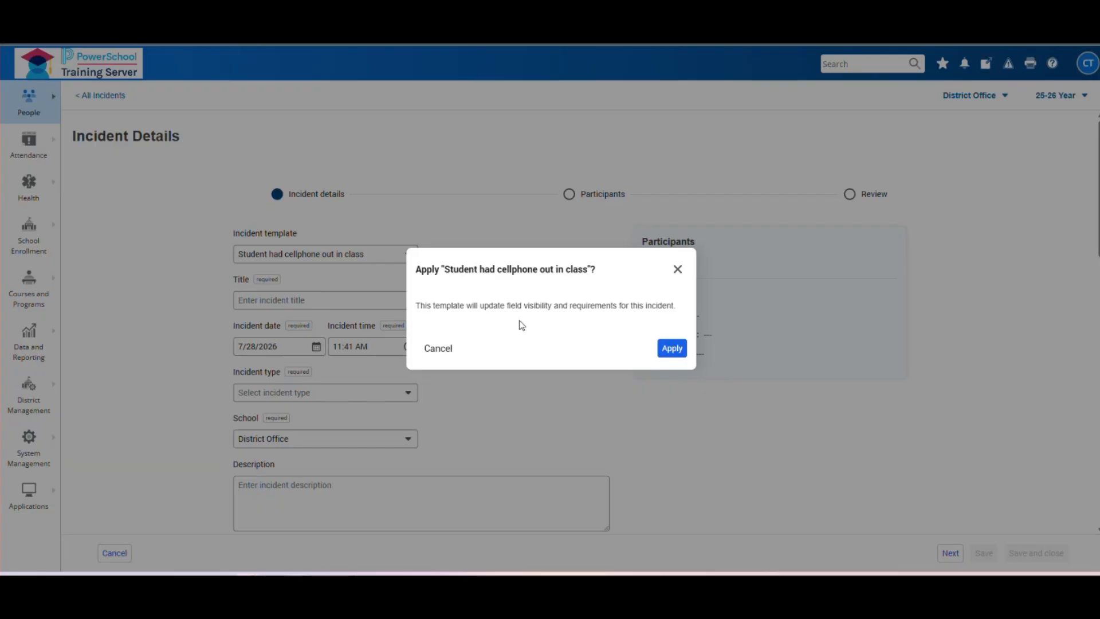
left_click(670, 347)
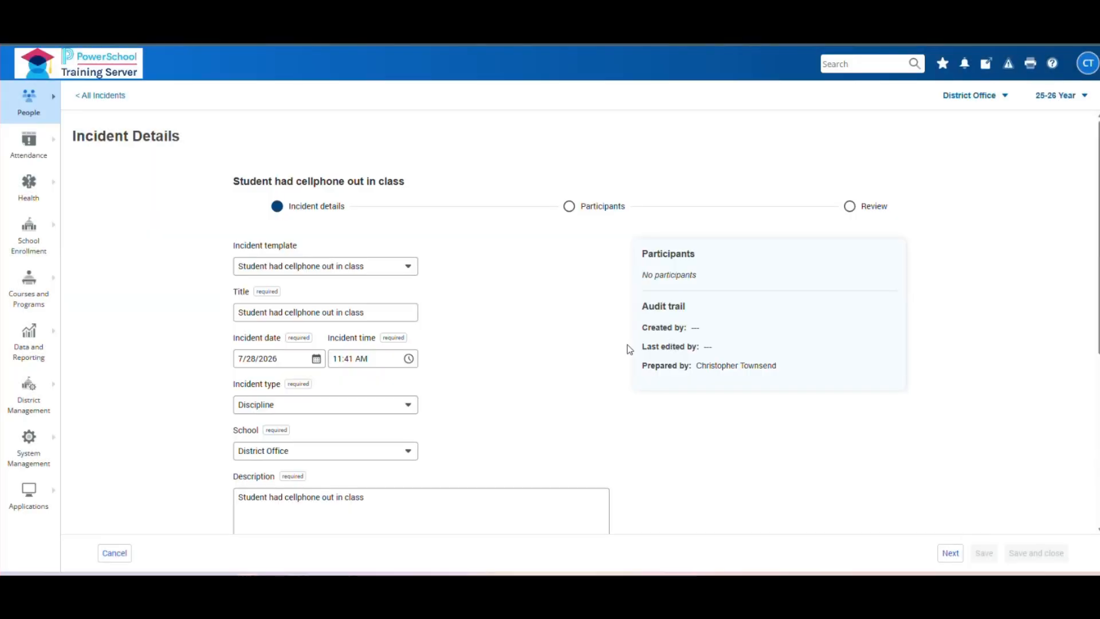
- Enter the teacher's classroom as the location description and continue to Participants
scroll(344, 270, "down", 1)
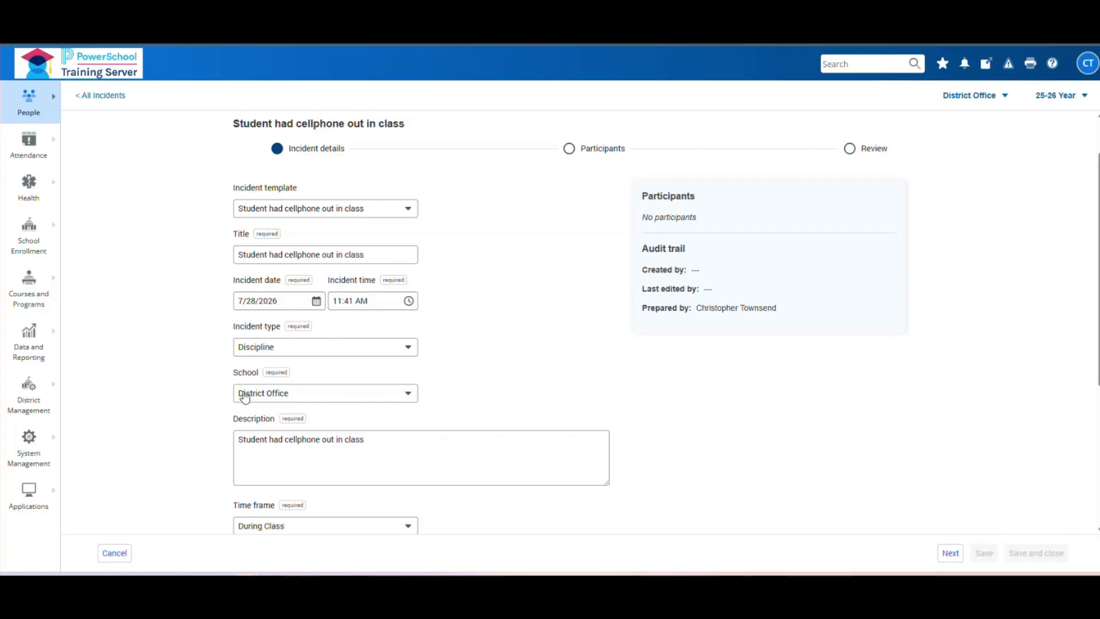
scroll(461, 423, "down", 2)
scroll(330, 338, "down", 2)
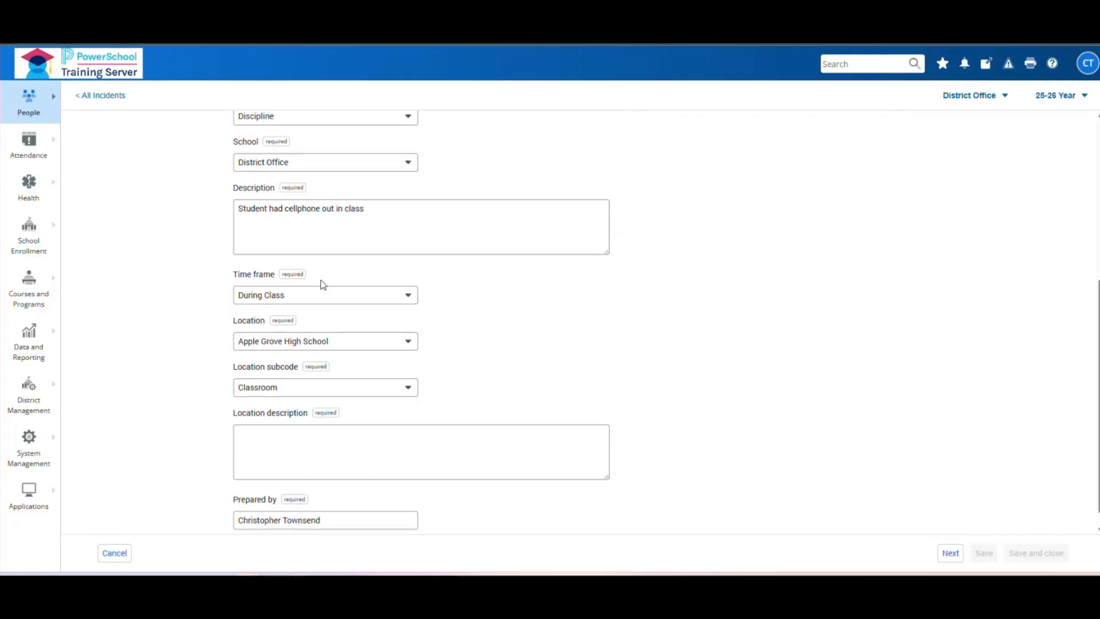
scroll(310, 401, "down", 1)
left_click(351, 425)
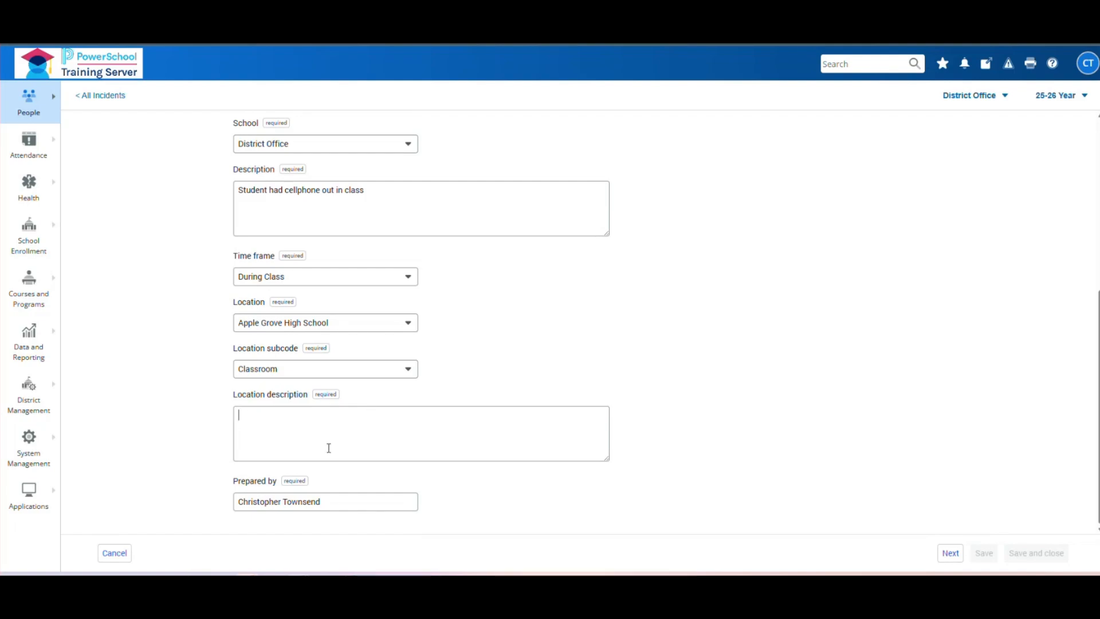
type("Mr. Townend")
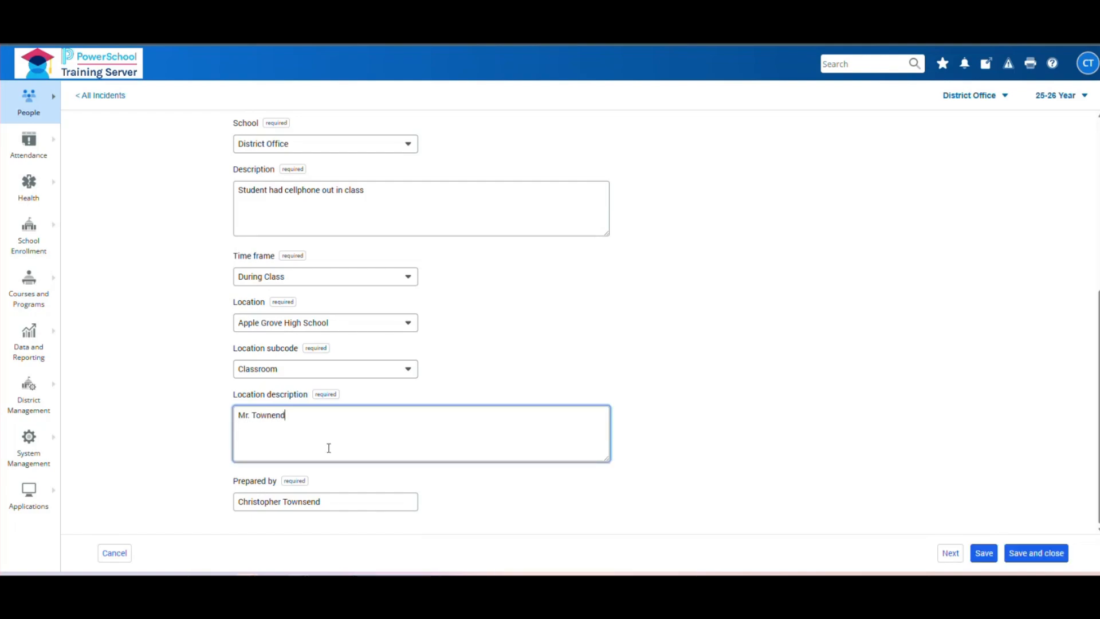
type("'s classroom")
left_click(668, 378)
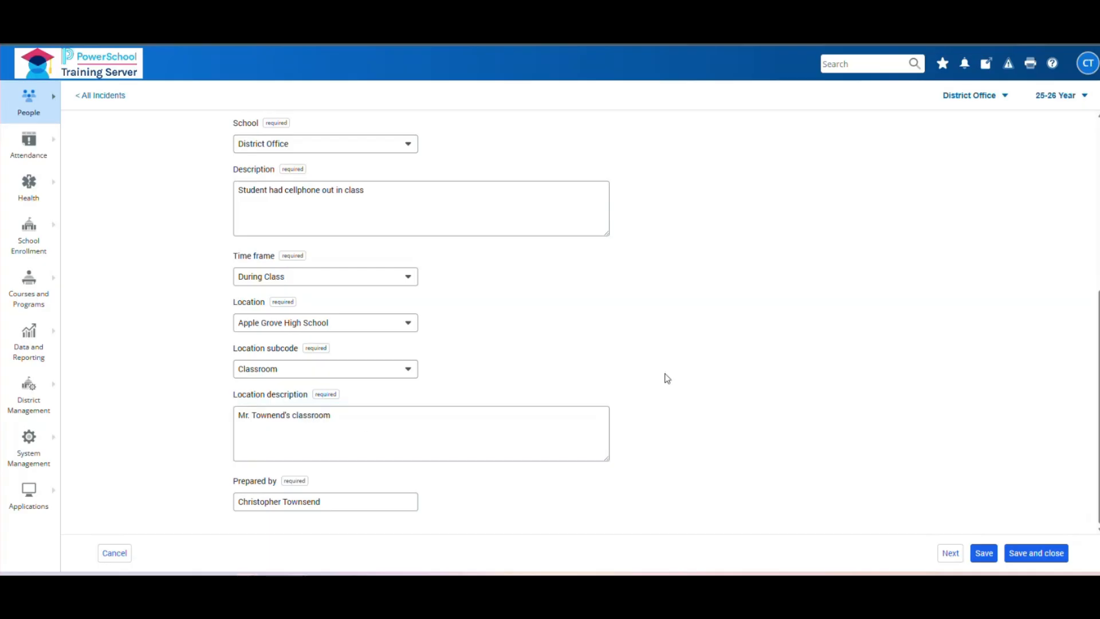
left_click(948, 553)
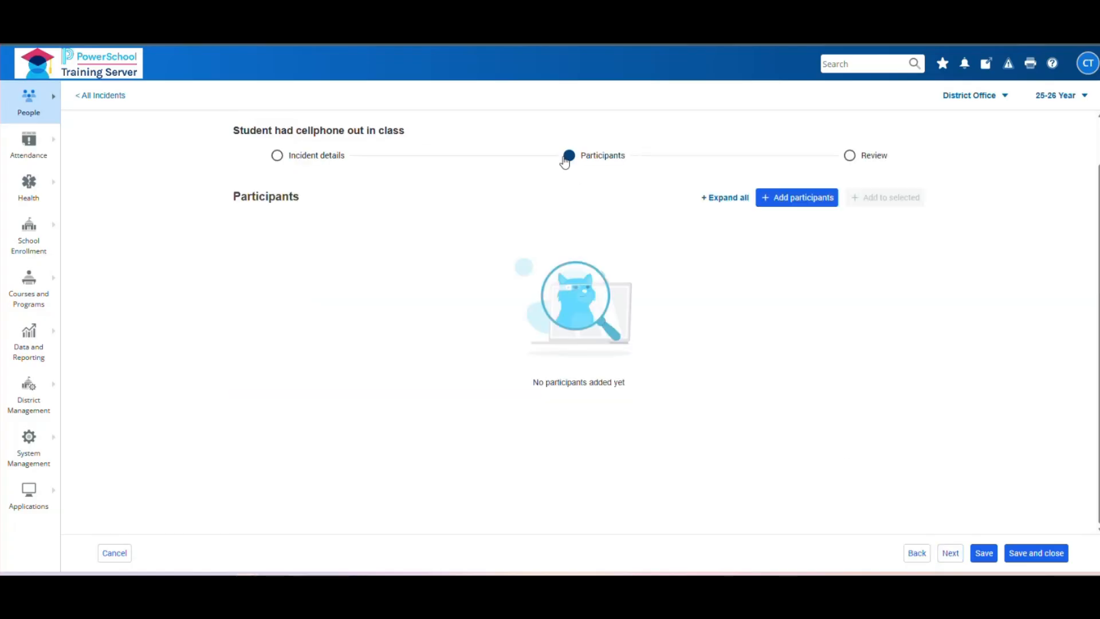
- Search participants for 'Smit' and pick the first matching grade 9 student
left_click(764, 201)
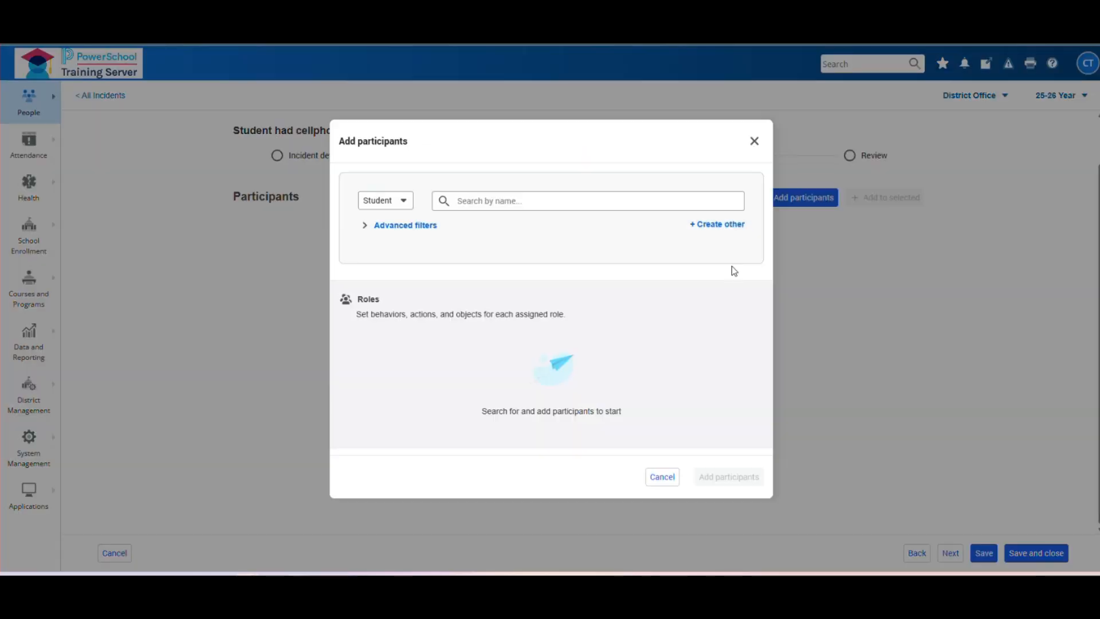
left_click(473, 197)
type("A")
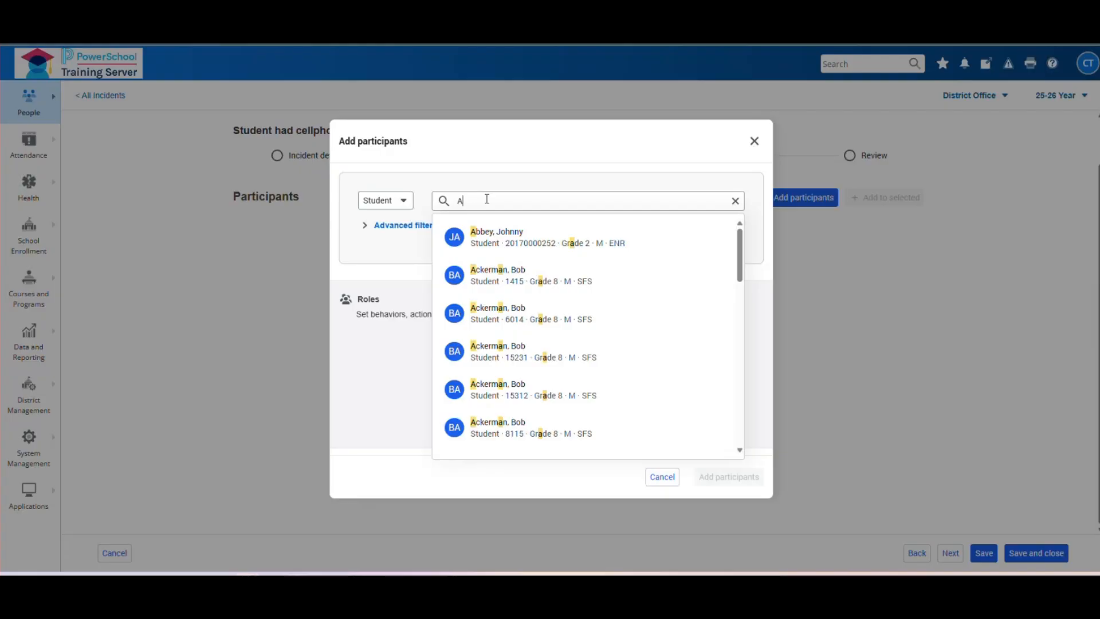
key("BackSpace")
type("Smit")
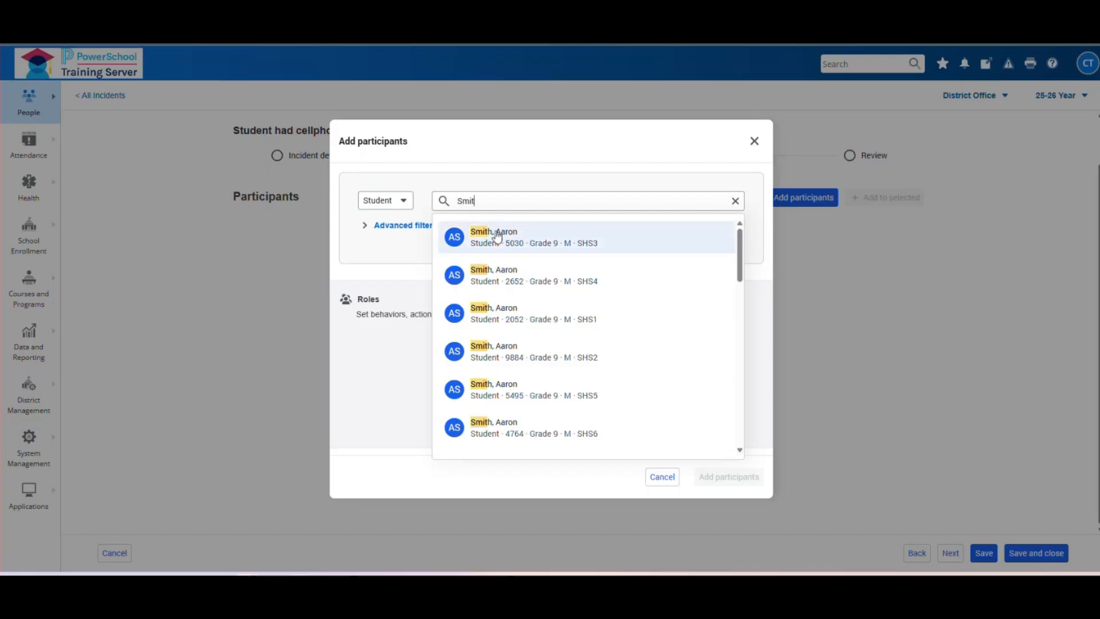
left_click(485, 236)
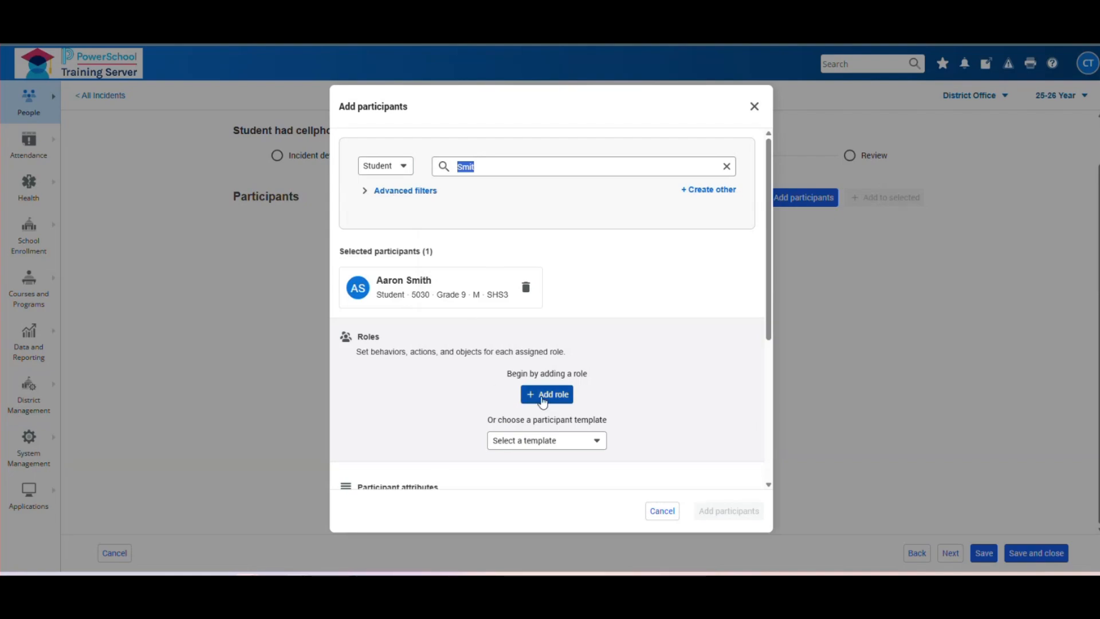
- Apply the 'Student with cellphone out in class (Offender)' template to that student
left_click(603, 441)
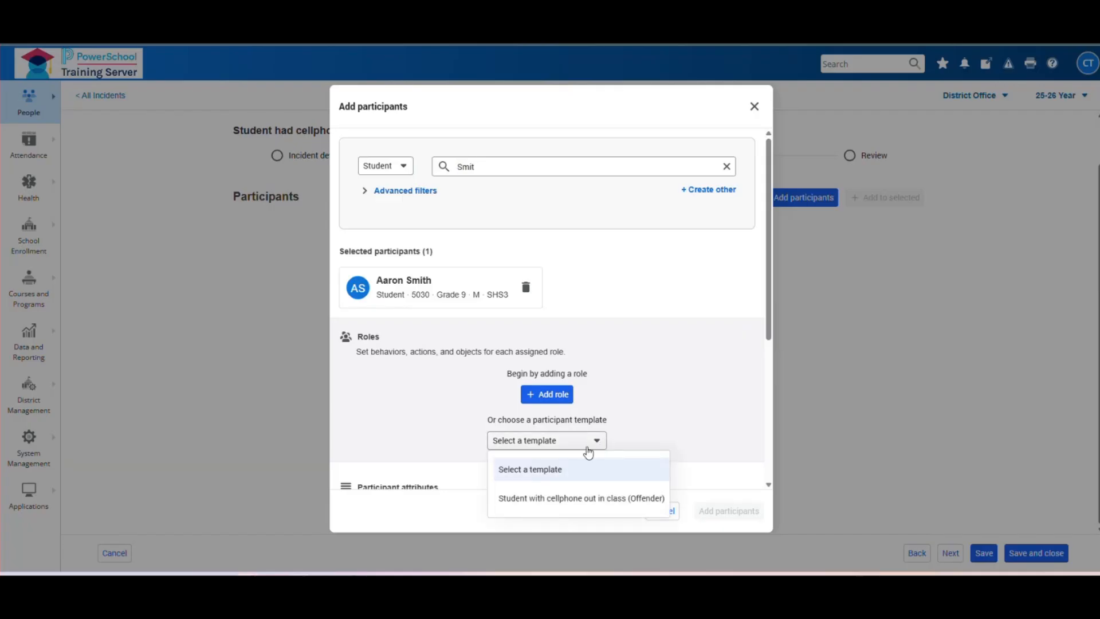
left_click(546, 498)
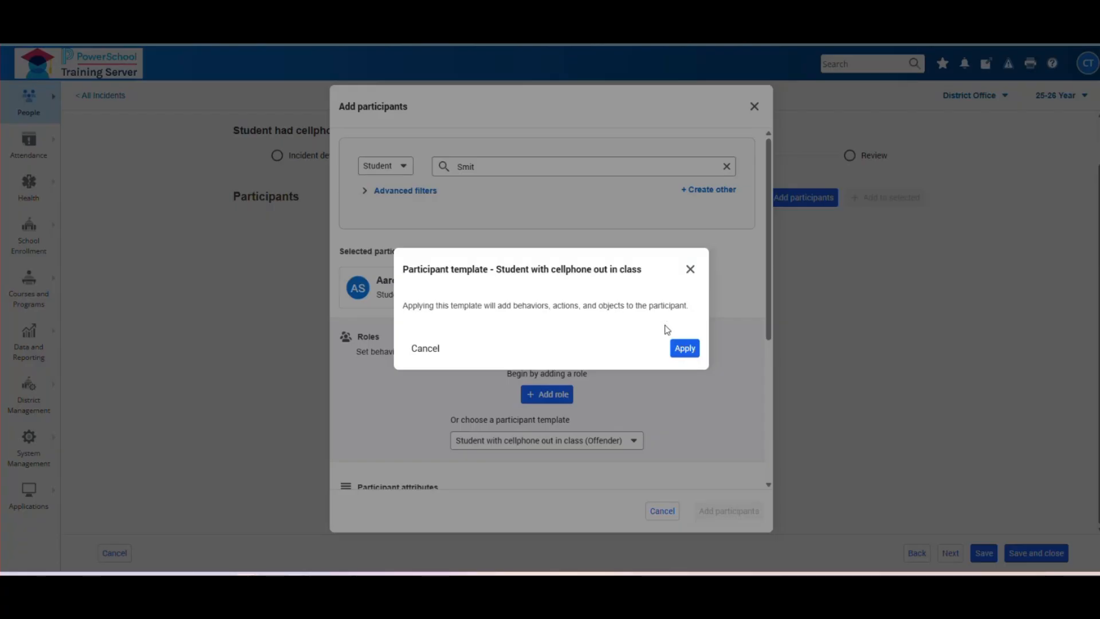
left_click(687, 351)
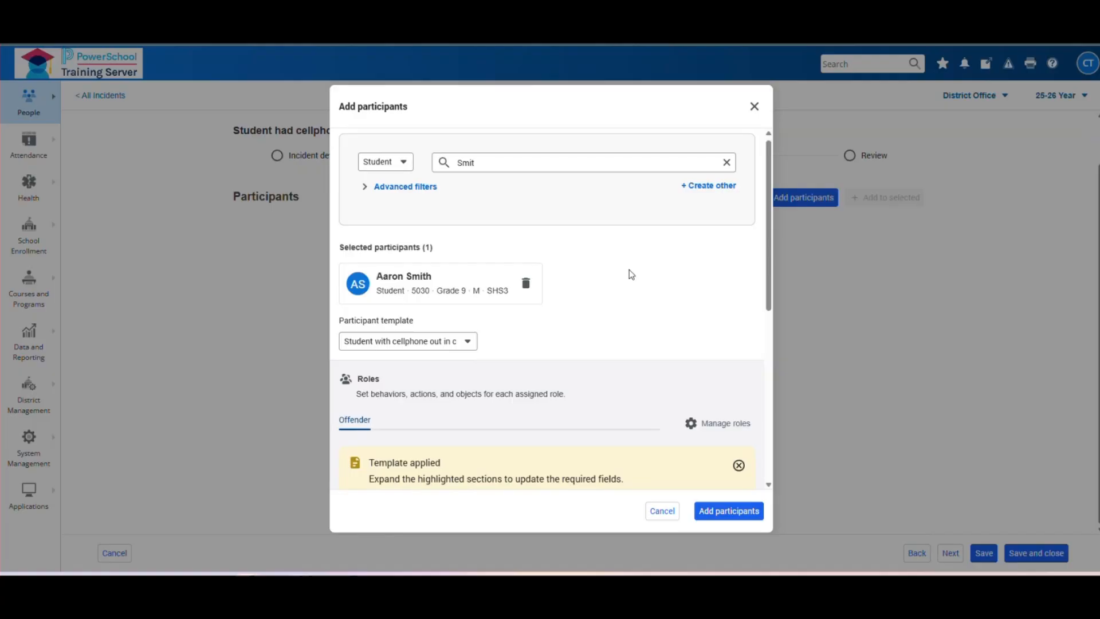
- Expand the incomplete Detention [ACT 1] action in the Actions section
scroll(629, 274, "down", 3)
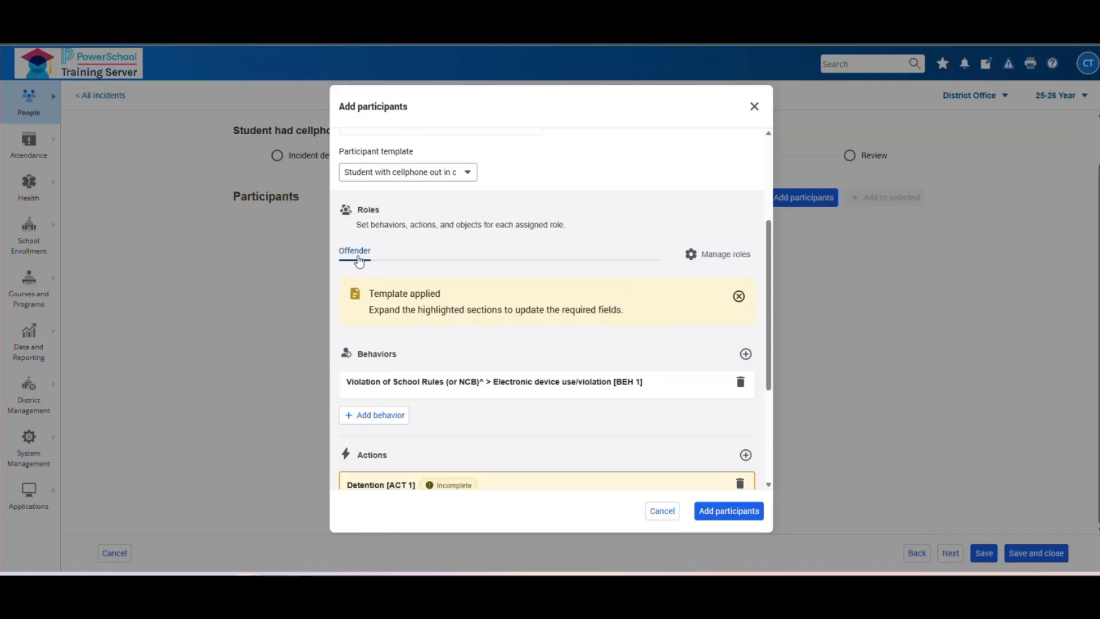
scroll(661, 215, "down", 1)
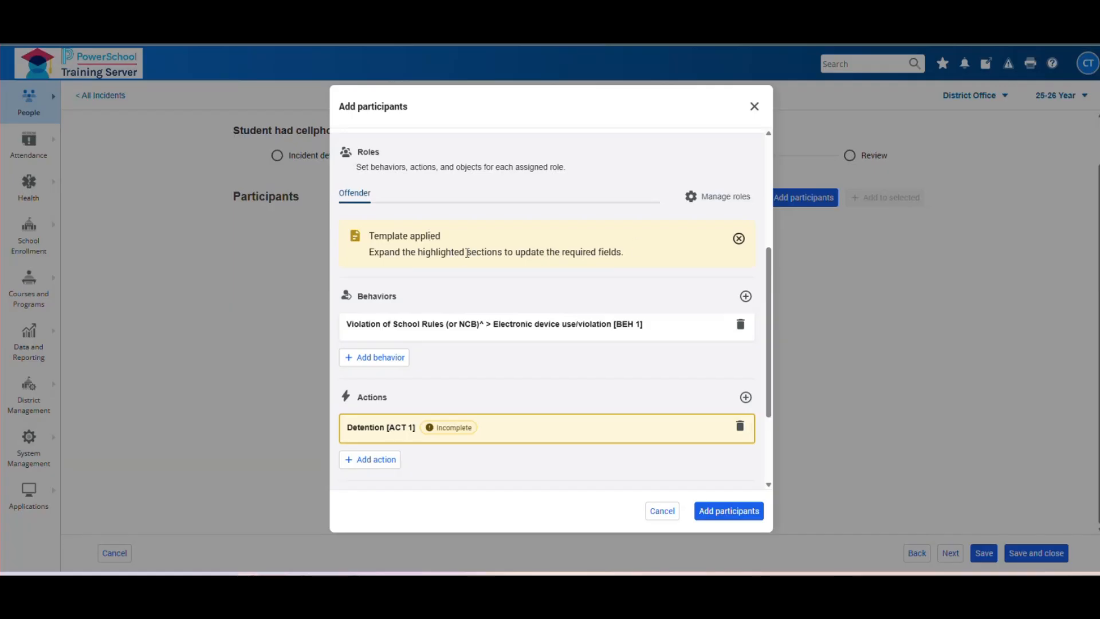
scroll(510, 214, "down", 1)
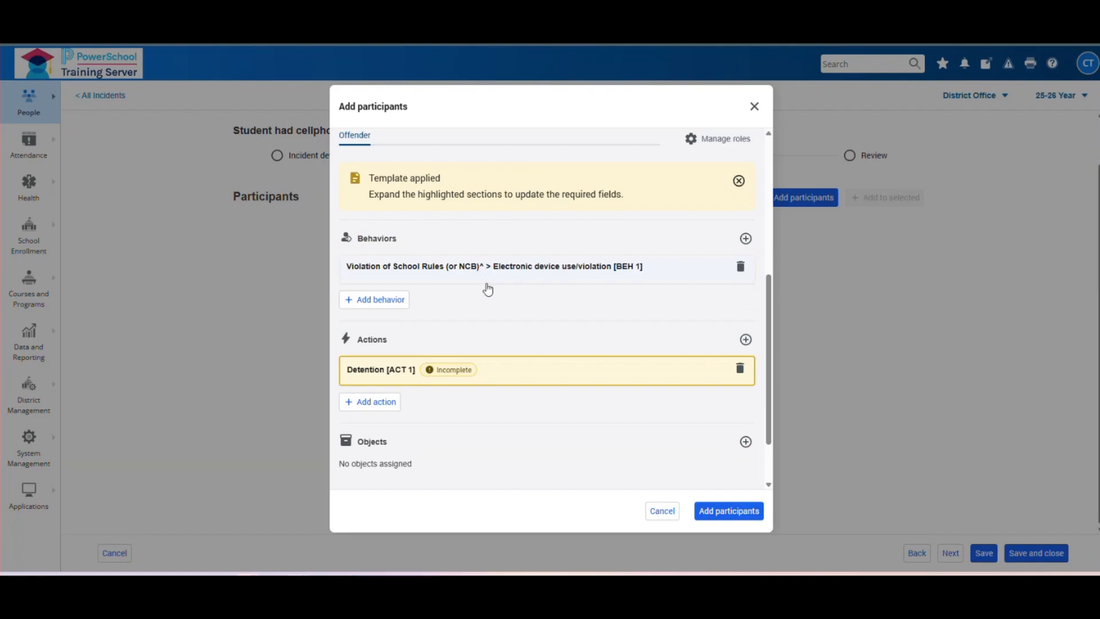
scroll(541, 250, "down", 1)
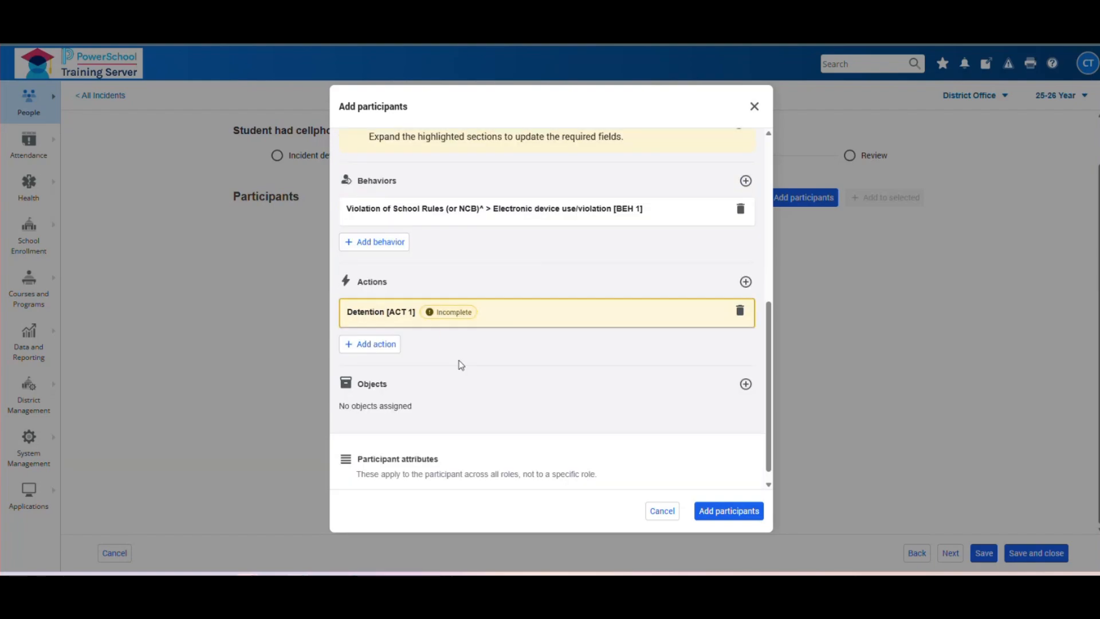
left_click(517, 317)
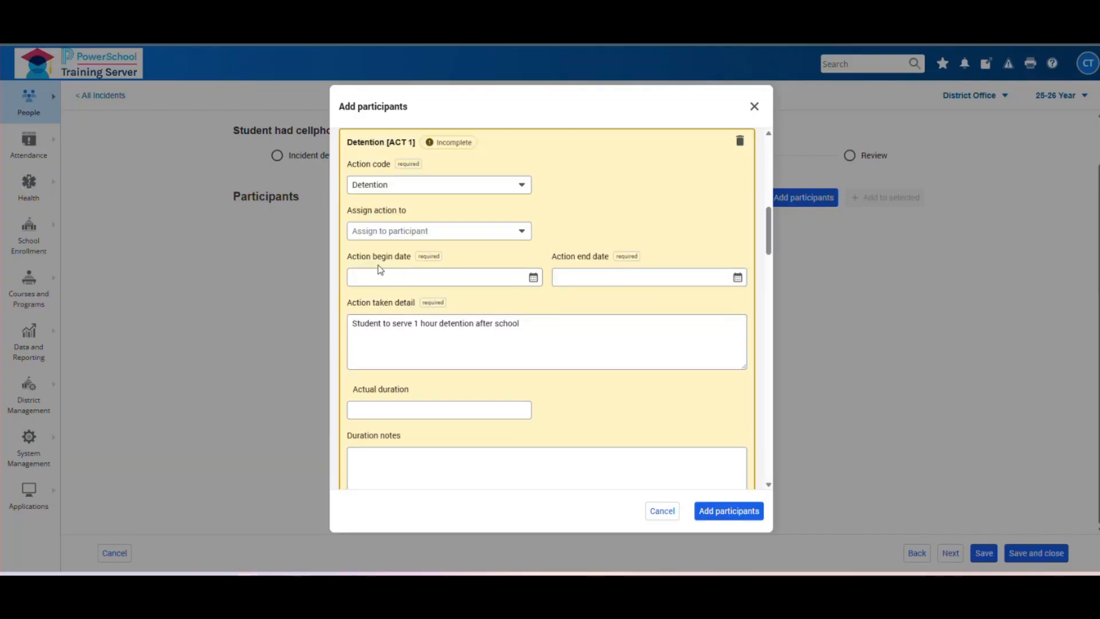
- Set the Detention action's begin and end dates both to 7/29/2026
left_click(533, 277)
left_click(481, 484)
left_click(737, 277)
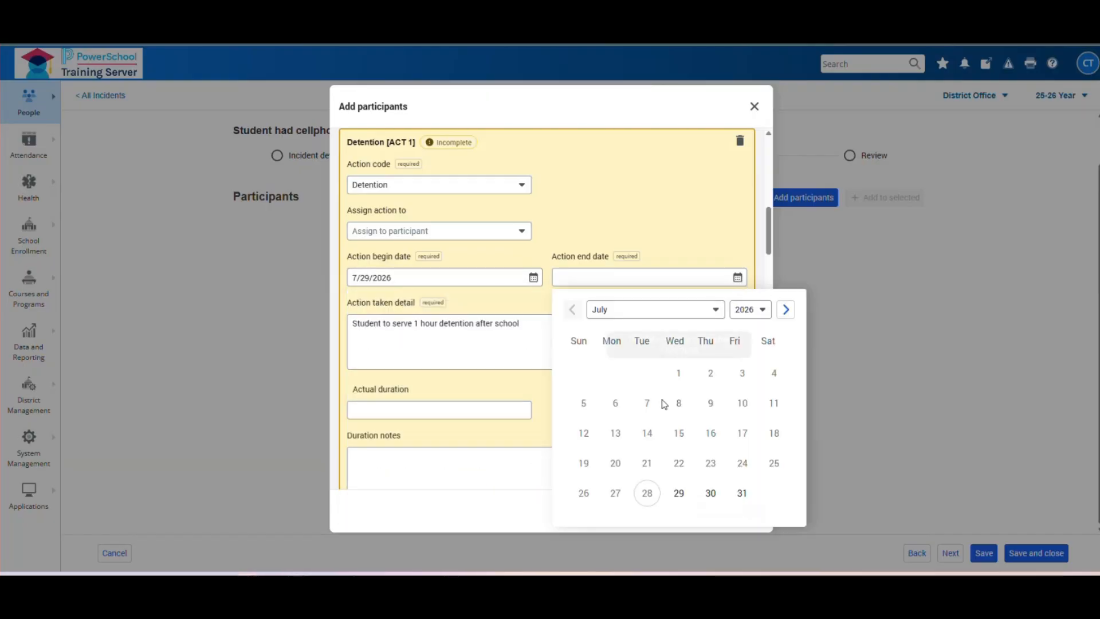
mouse_move(654, 492)
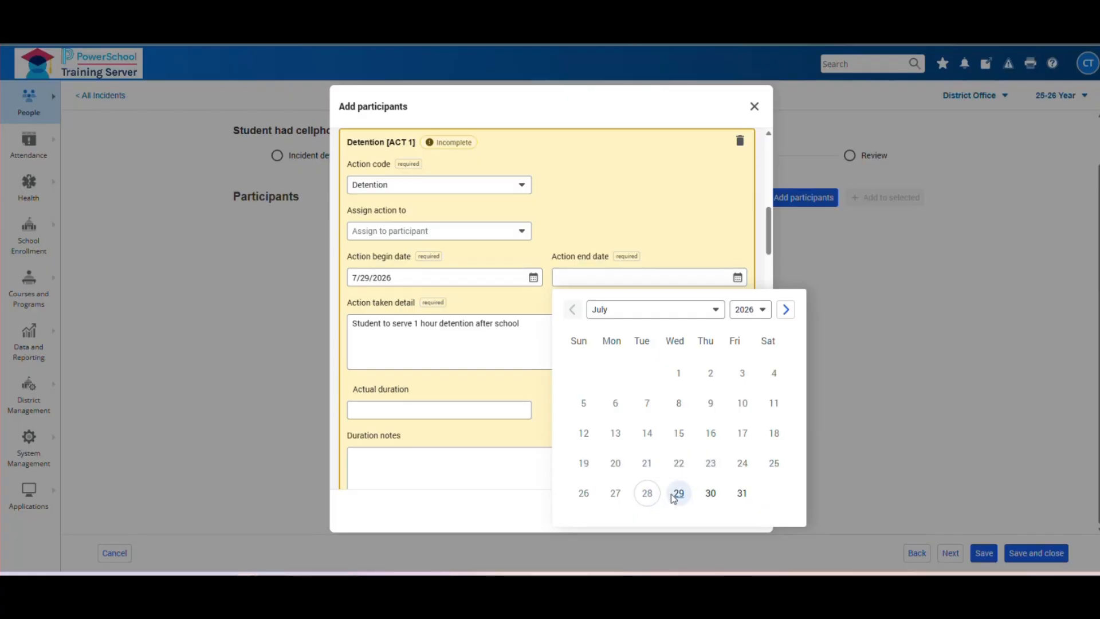
left_click(676, 494)
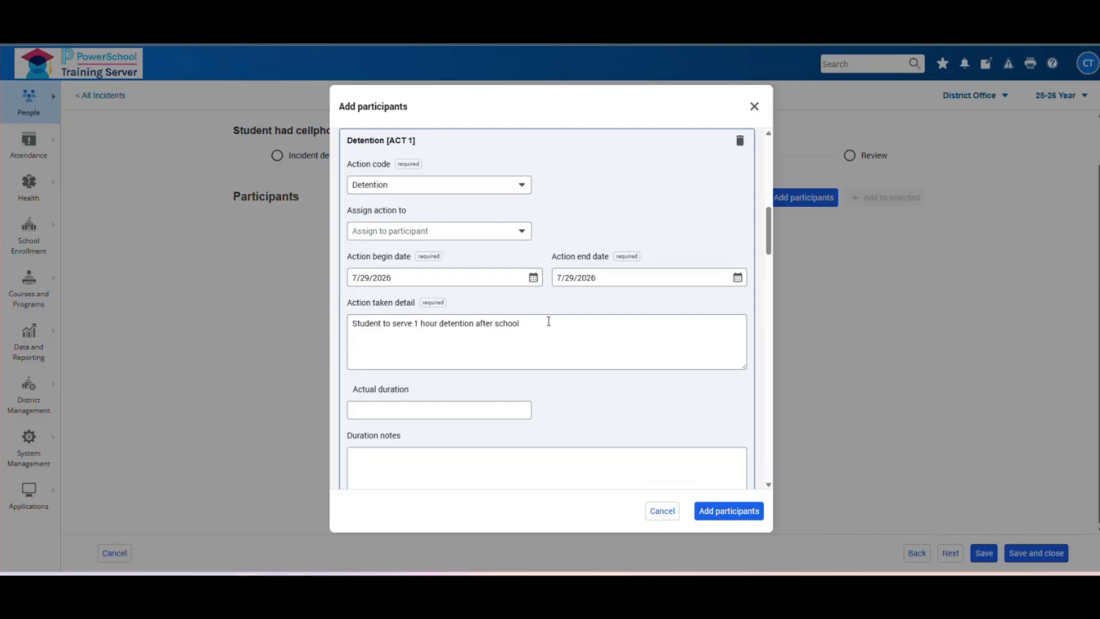
scroll(548, 322, "down", 5)
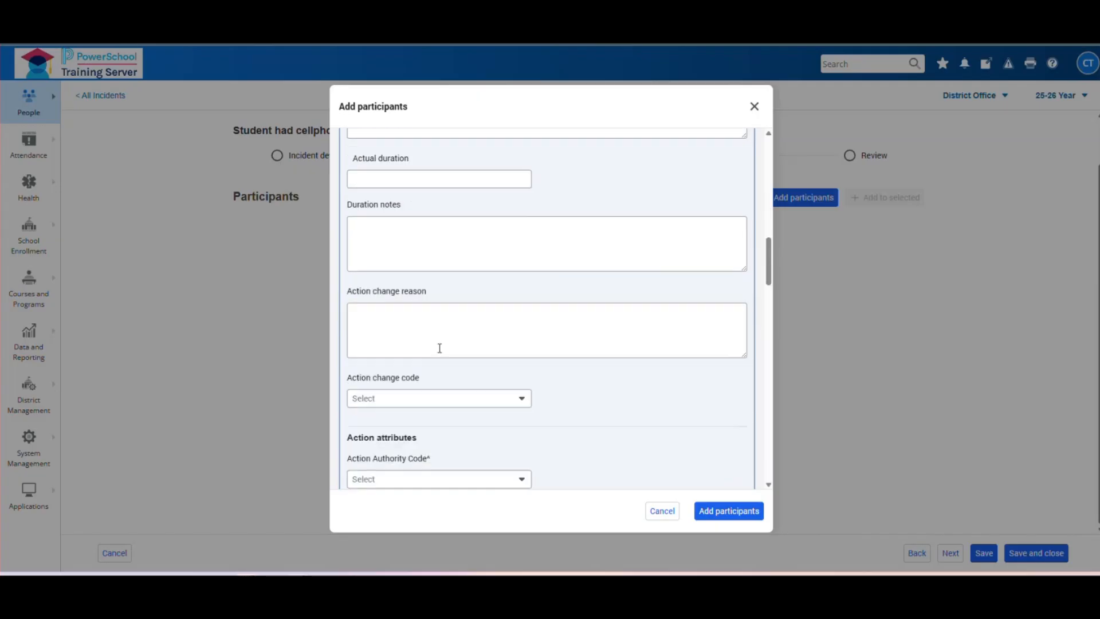
scroll(484, 329, "down", 1)
scroll(479, 373, "down", 2)
scroll(524, 317, "up", 2)
scroll(524, 317, "up", 5)
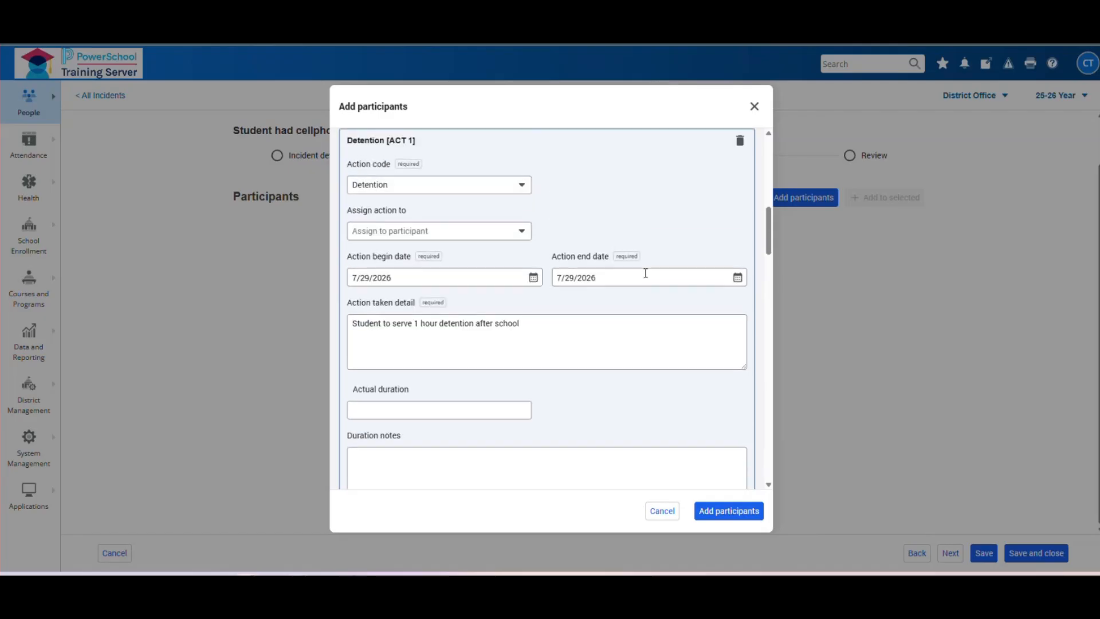
- Add the student as Offender, review the incident summary, and save and close it
left_click(736, 511)
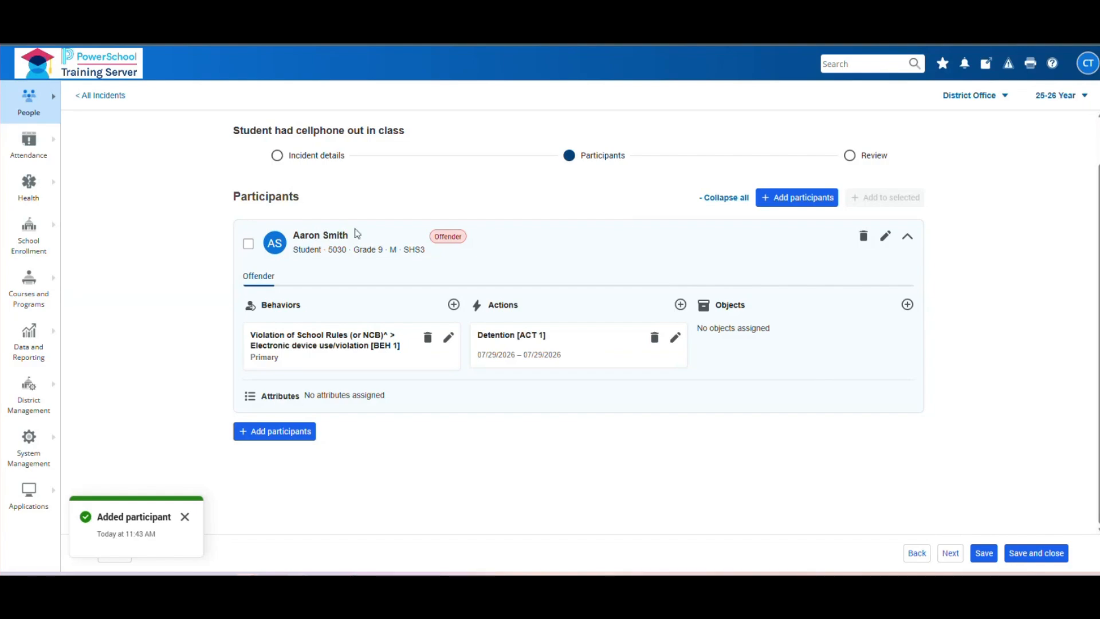
left_click(951, 554)
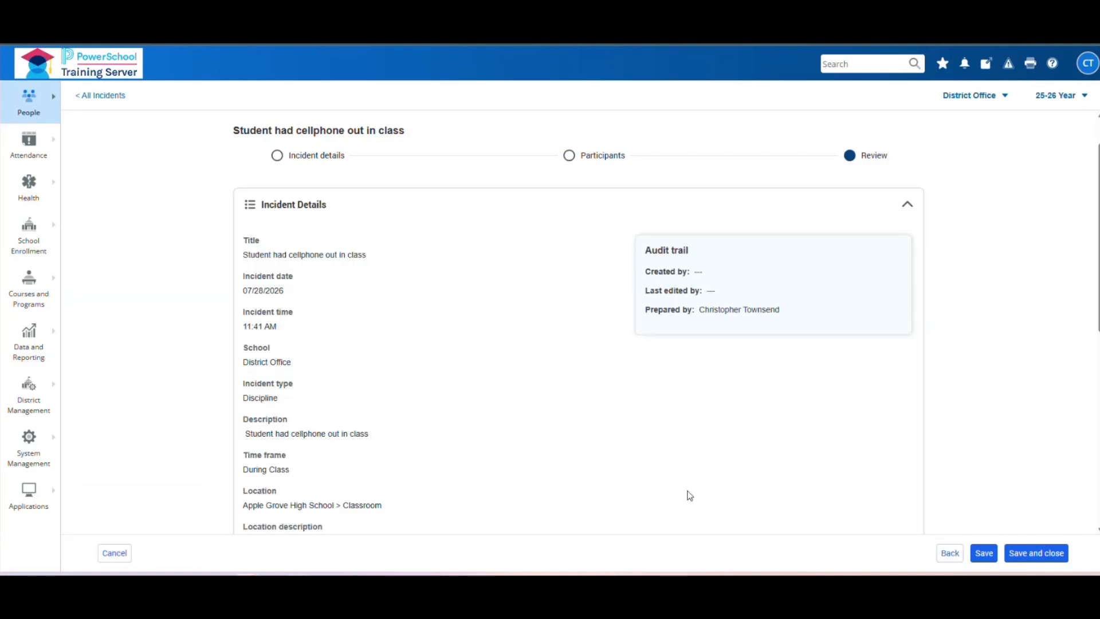
scroll(371, 307, "down", 4)
scroll(371, 307, "down", 3)
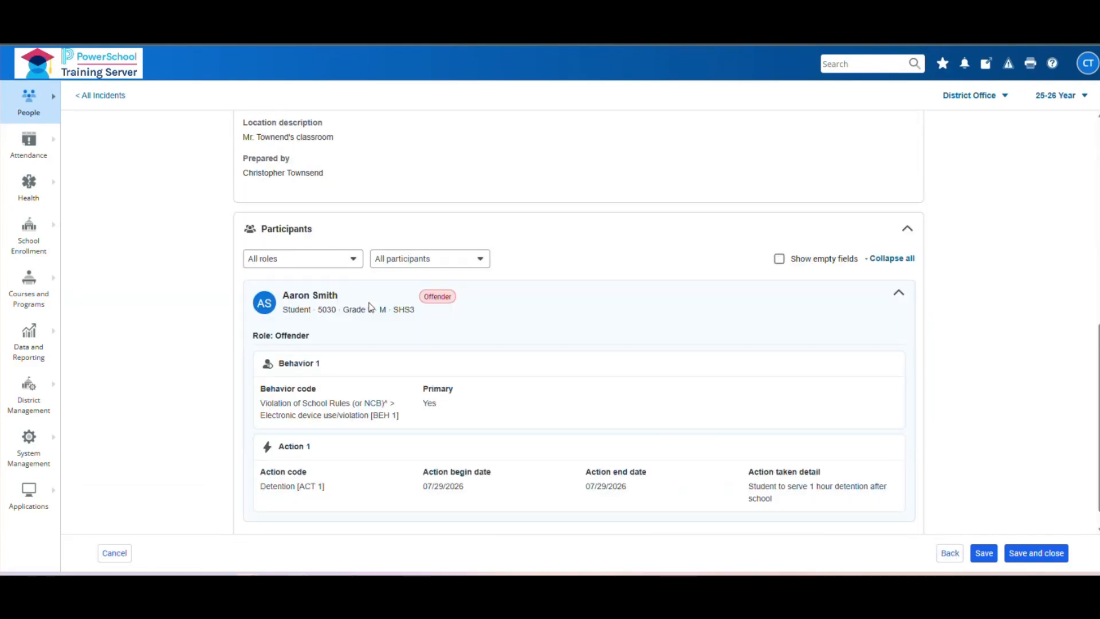
left_click(1035, 553)
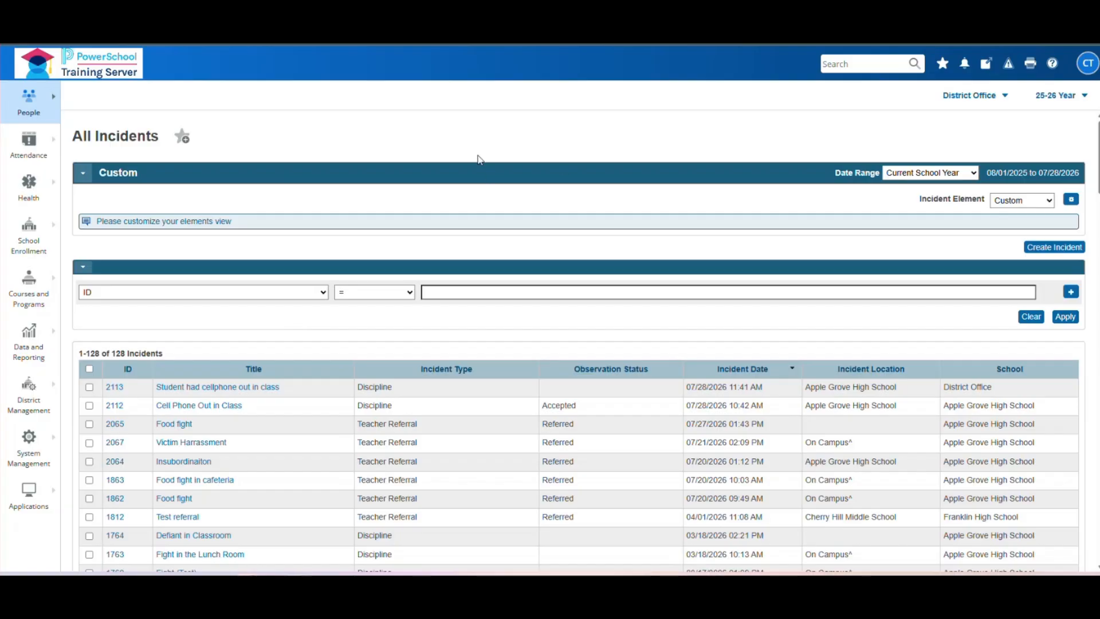
- Scroll the Punched a teacher incident's Participants step to view the offender's actions
scroll(476, 158, "down", 1)
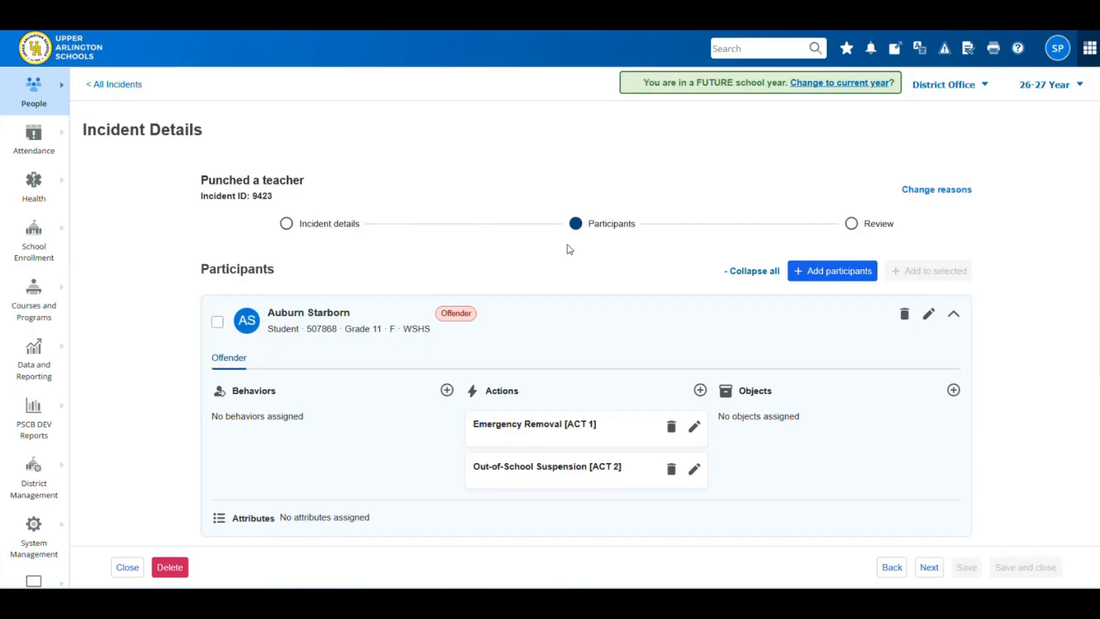
- Add a fourth action coded In-School Suspension, commented 'Fourth violation, now is ISS'
left_click(700, 390)
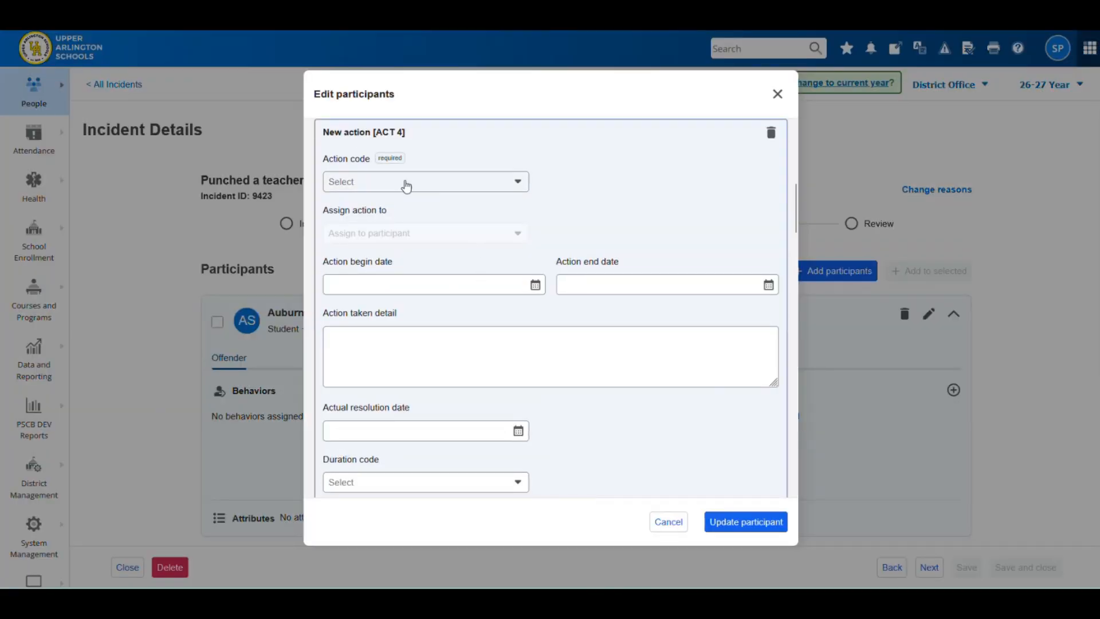
left_click(405, 182)
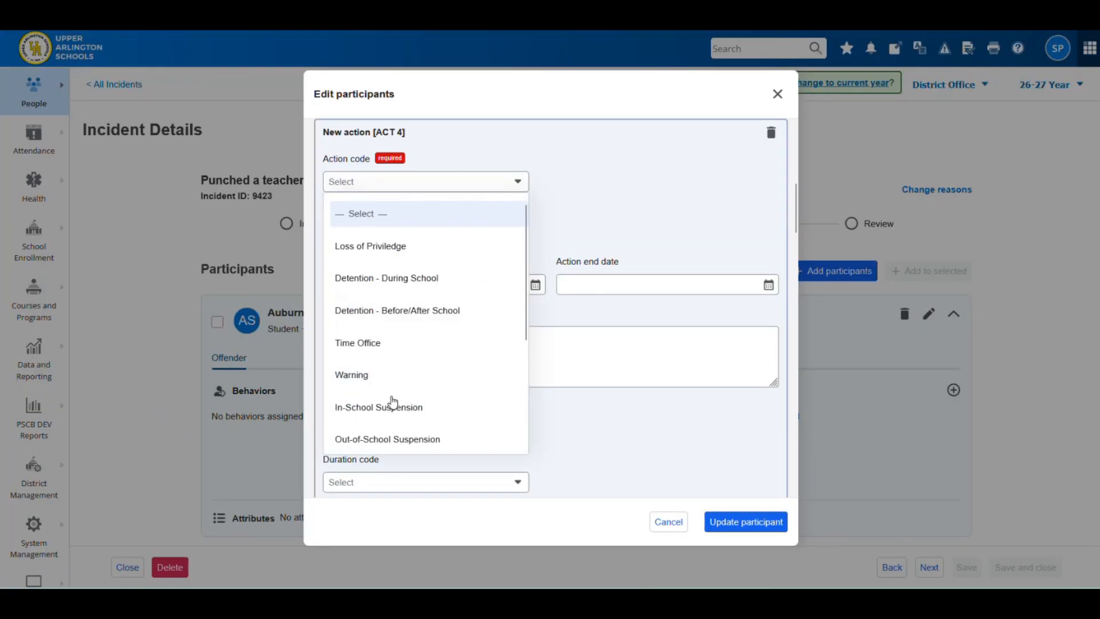
left_click(393, 407)
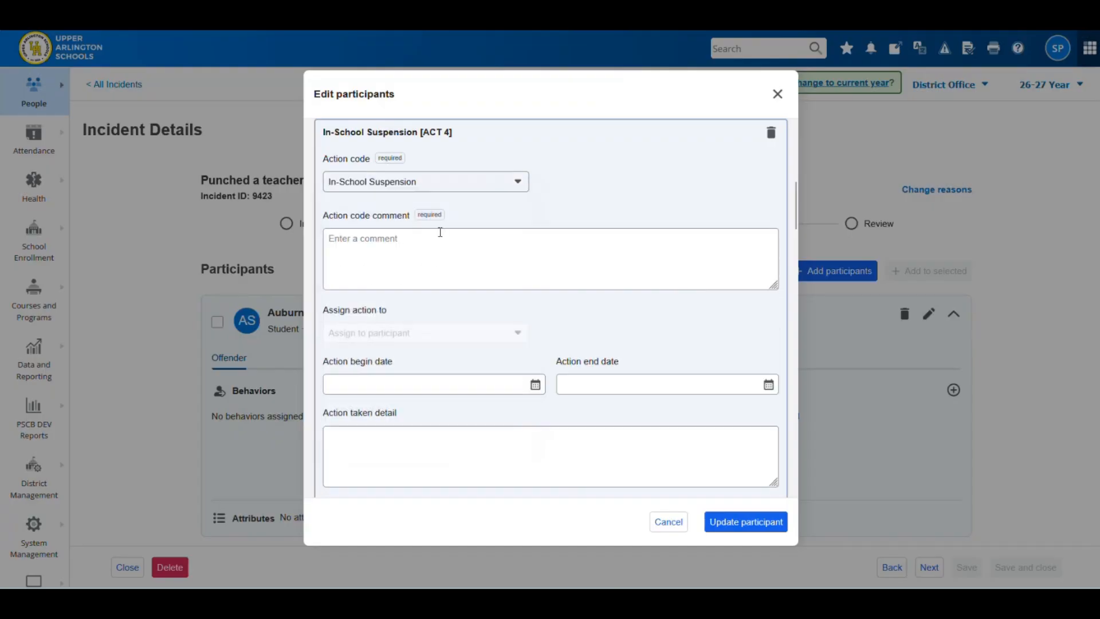
left_click(418, 257)
type("Fourth violoation")
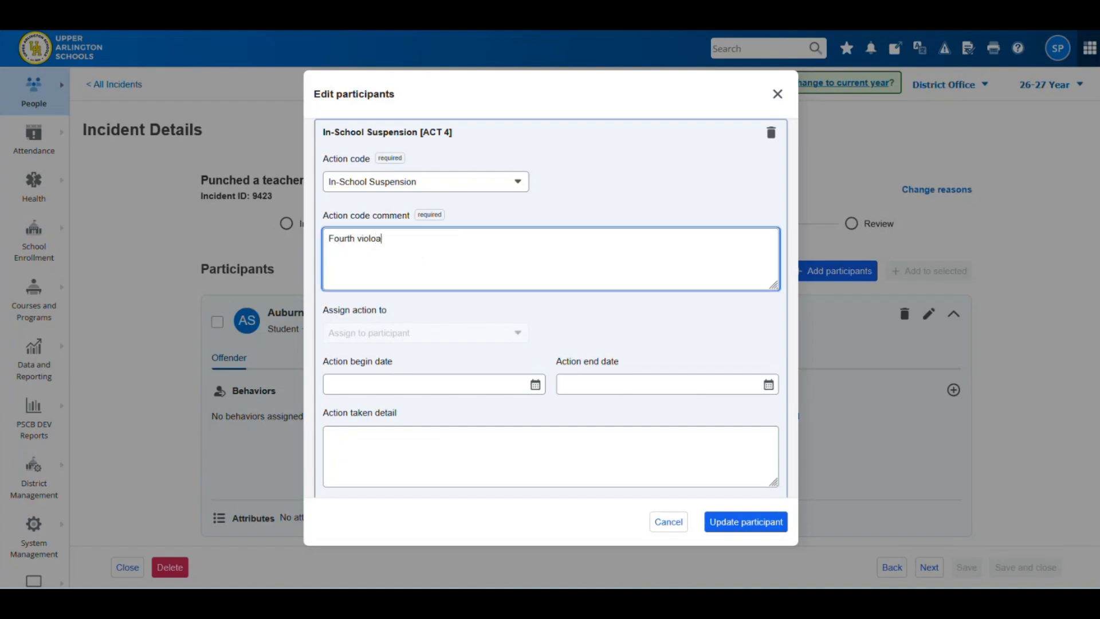
key("BackSpace")
key("BackSpace")
key("BackSpace")
key("BackSpace")
key("BackSpace")
key("BackSpace")
type("ation")
key("BackSpace")
type(", now is ISS")
- Set Type of Discipline to In-School Suspension
scroll(524, 312, "down", 5)
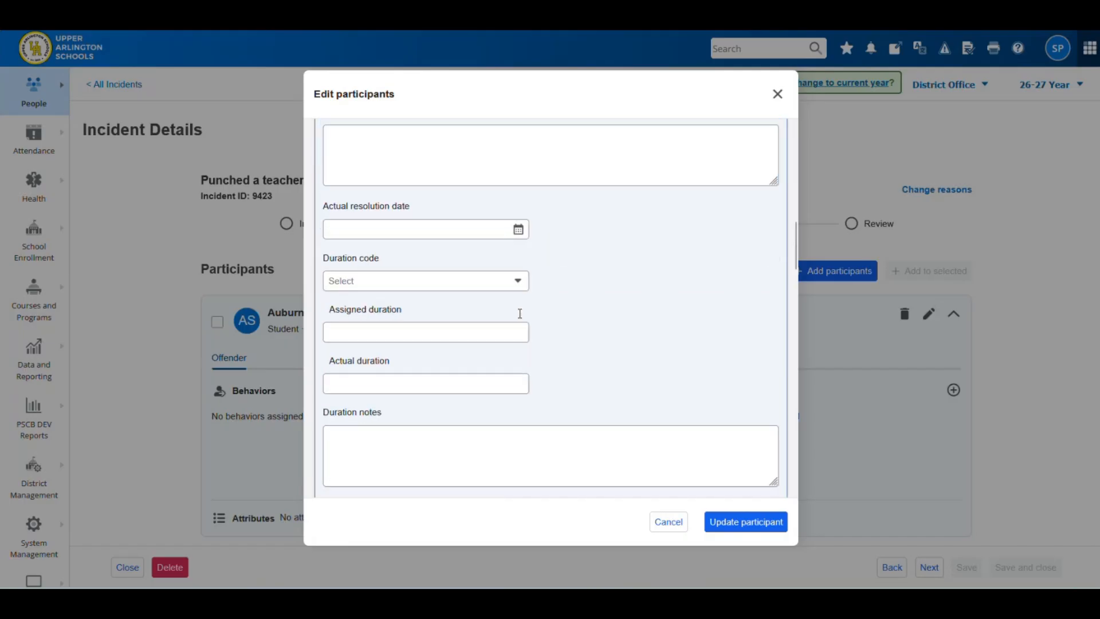
scroll(522, 325, "down", 8)
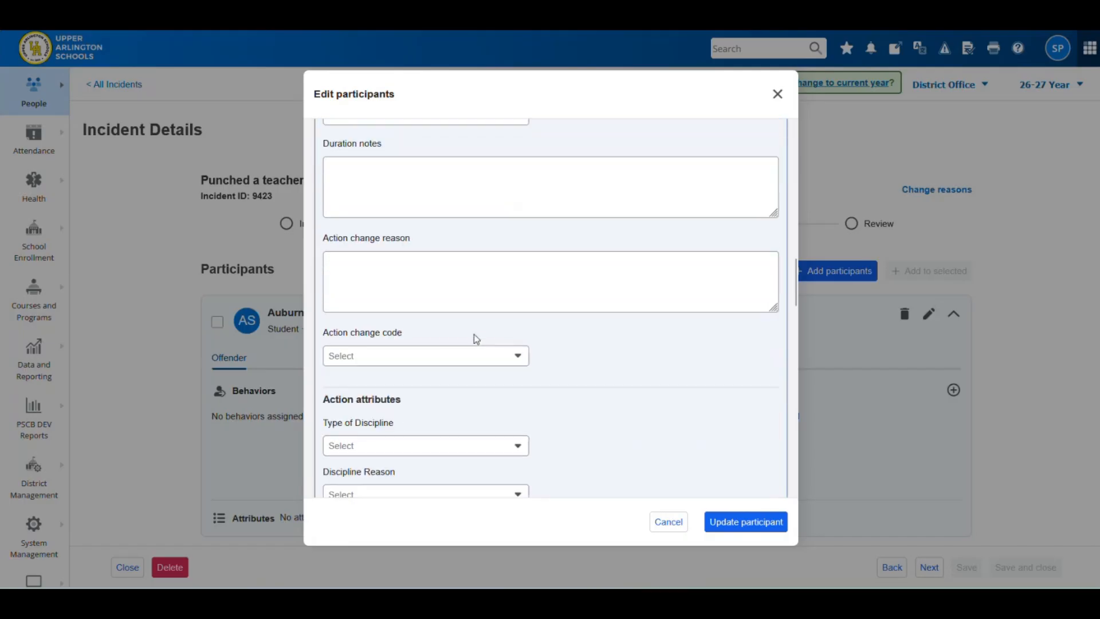
scroll(383, 262, "down", 3)
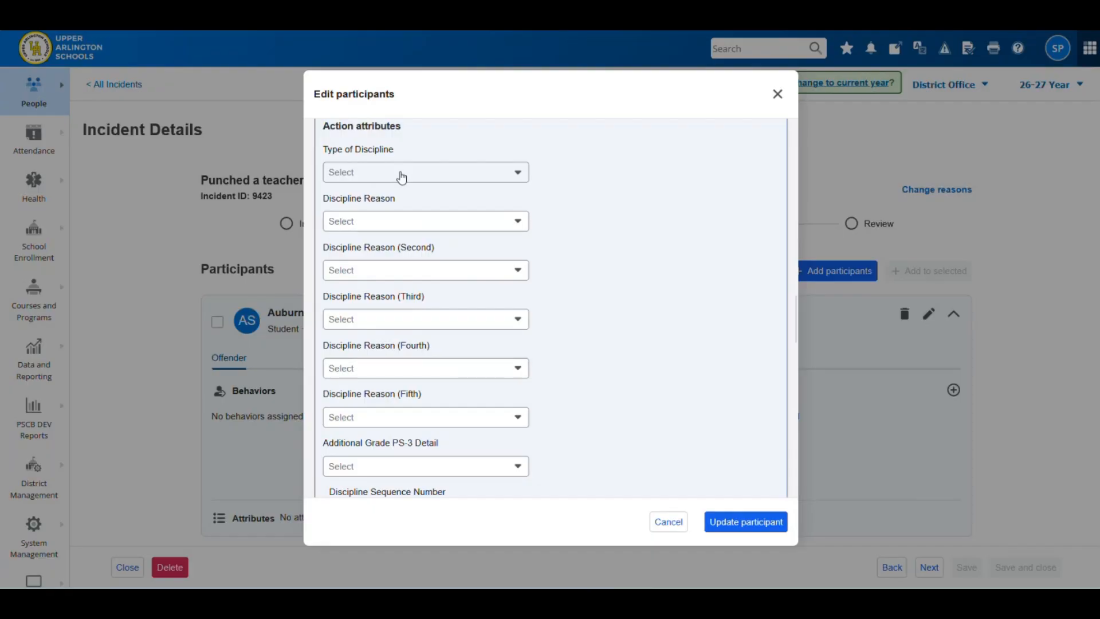
left_click(402, 177)
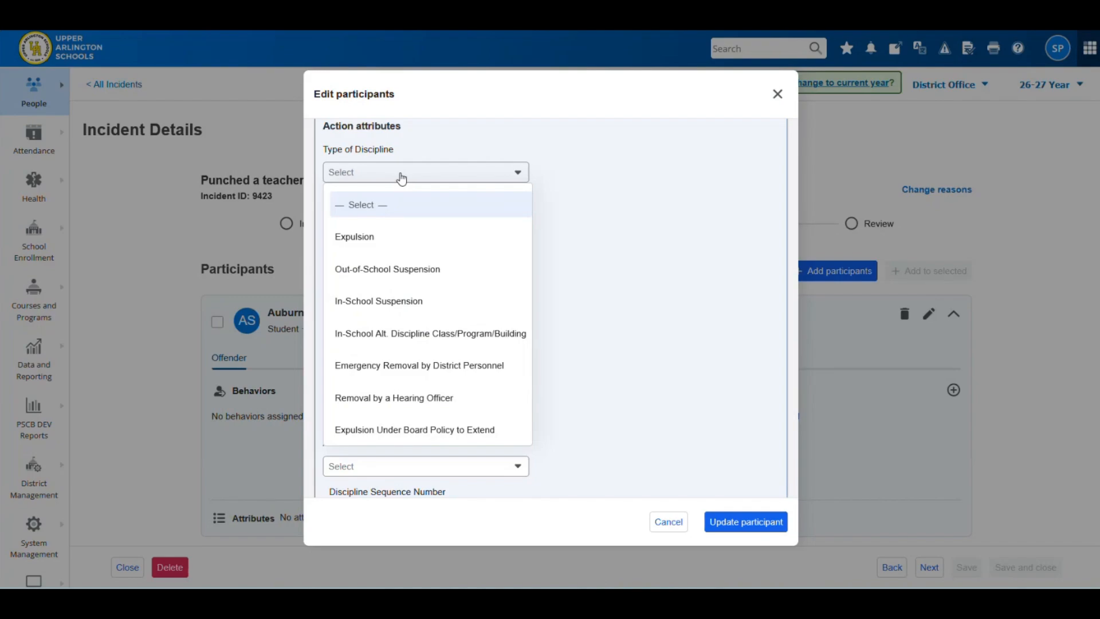
left_click(361, 300)
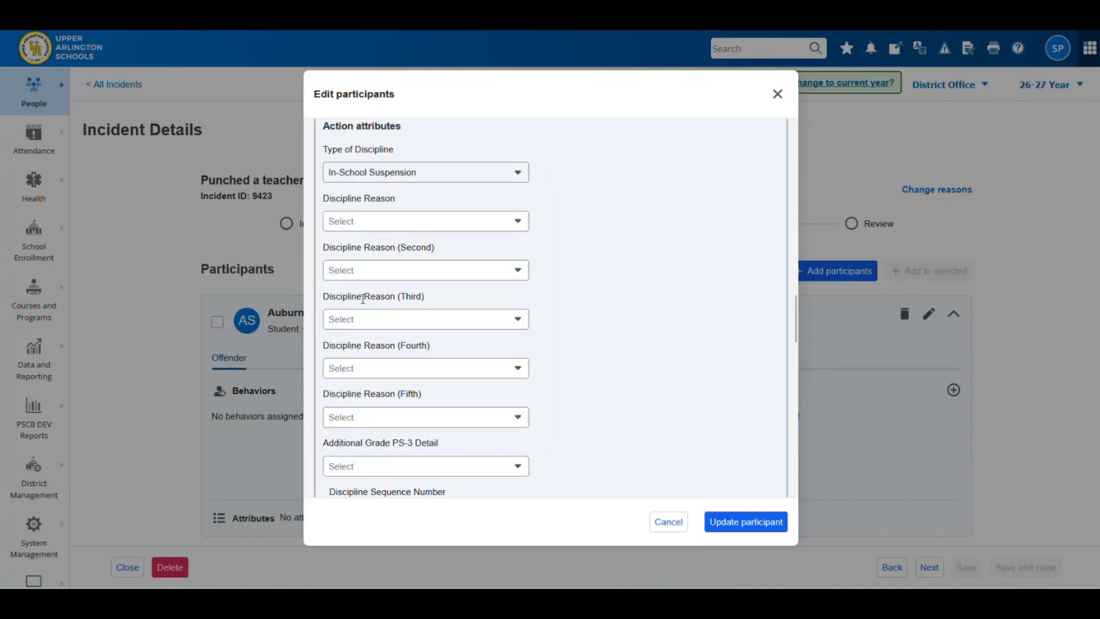
- Choose Violation of School Policy as the Discipline Reason
left_click(393, 225)
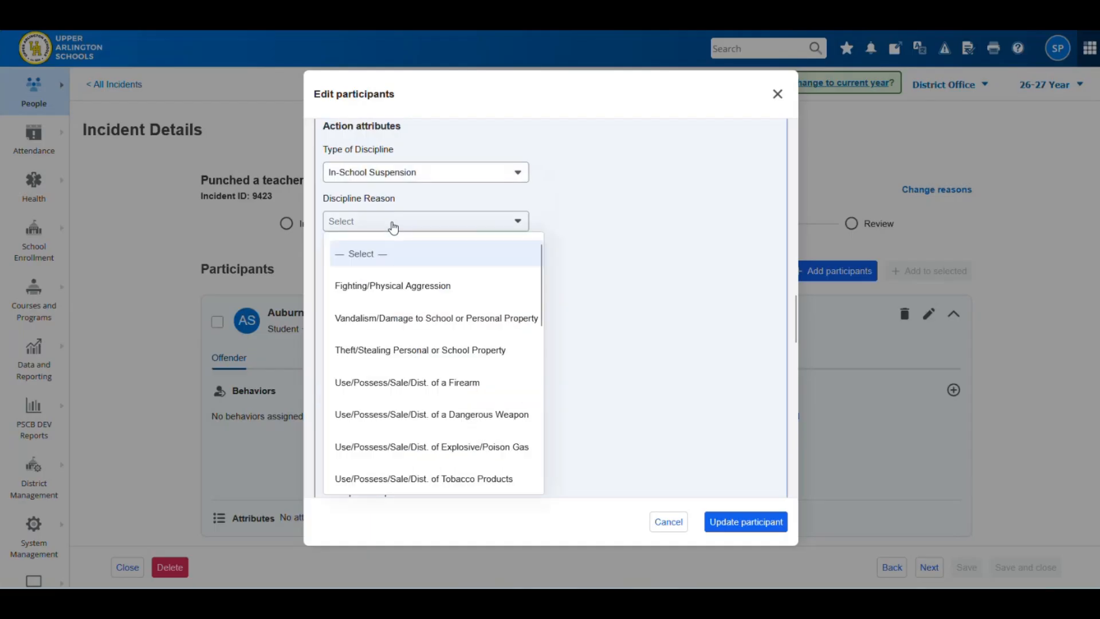
scroll(381, 338, "down", 3)
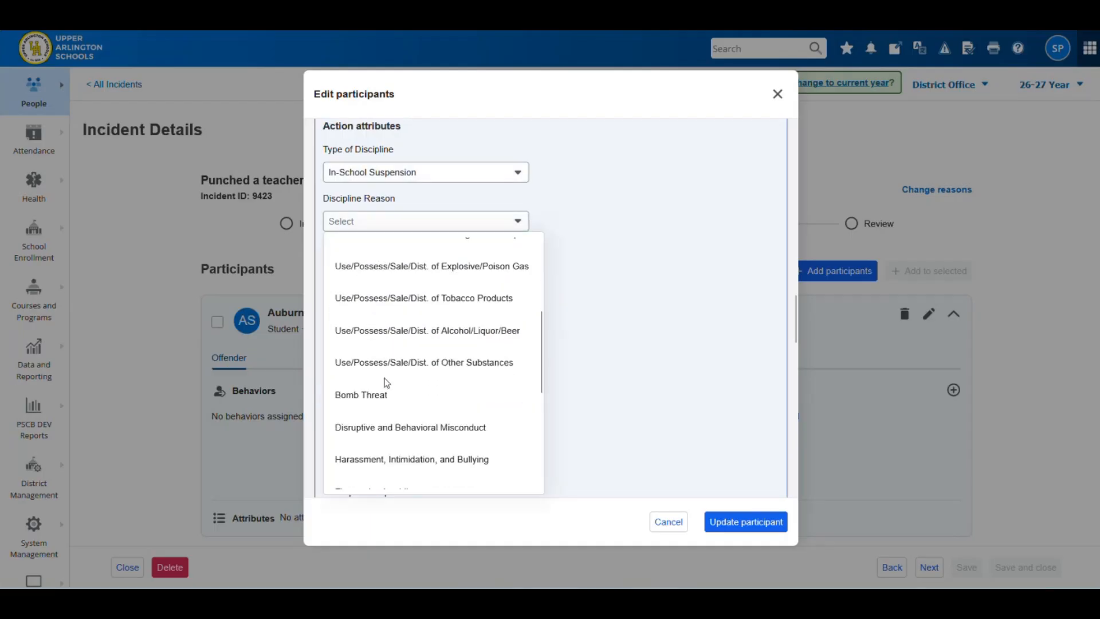
scroll(385, 383, "down", 1)
scroll(385, 383, "down", 2)
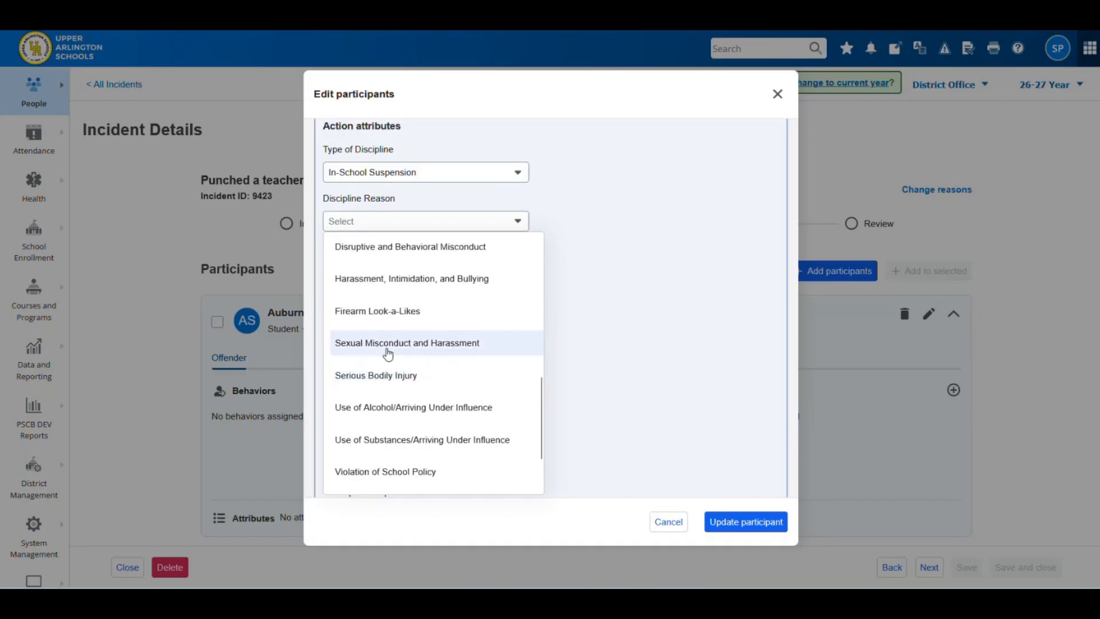
scroll(387, 354, "down", 1)
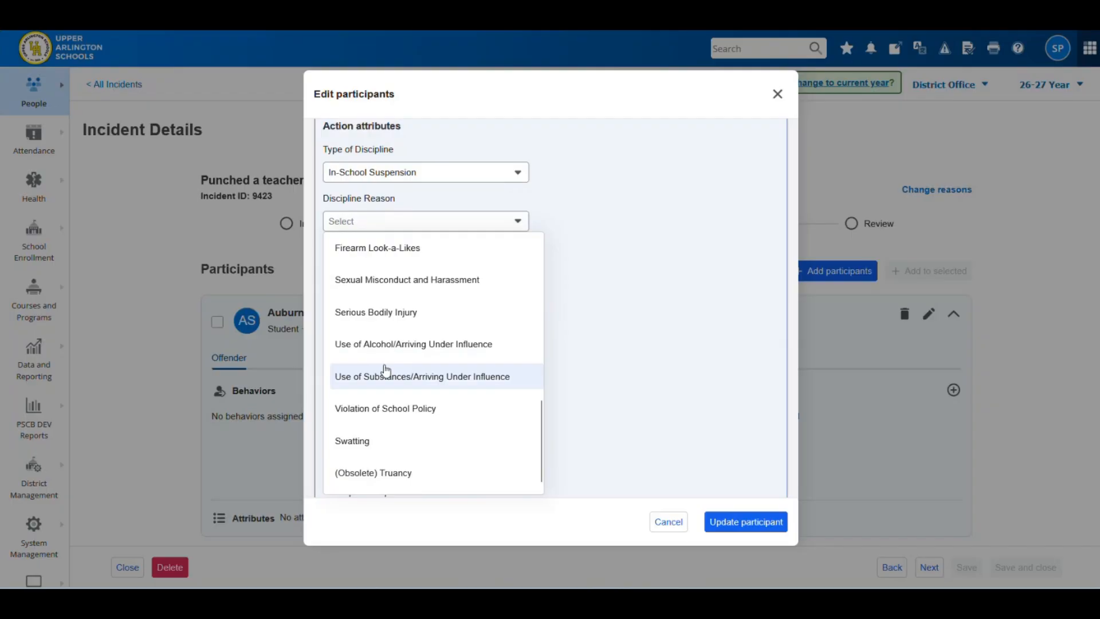
left_click(378, 409)
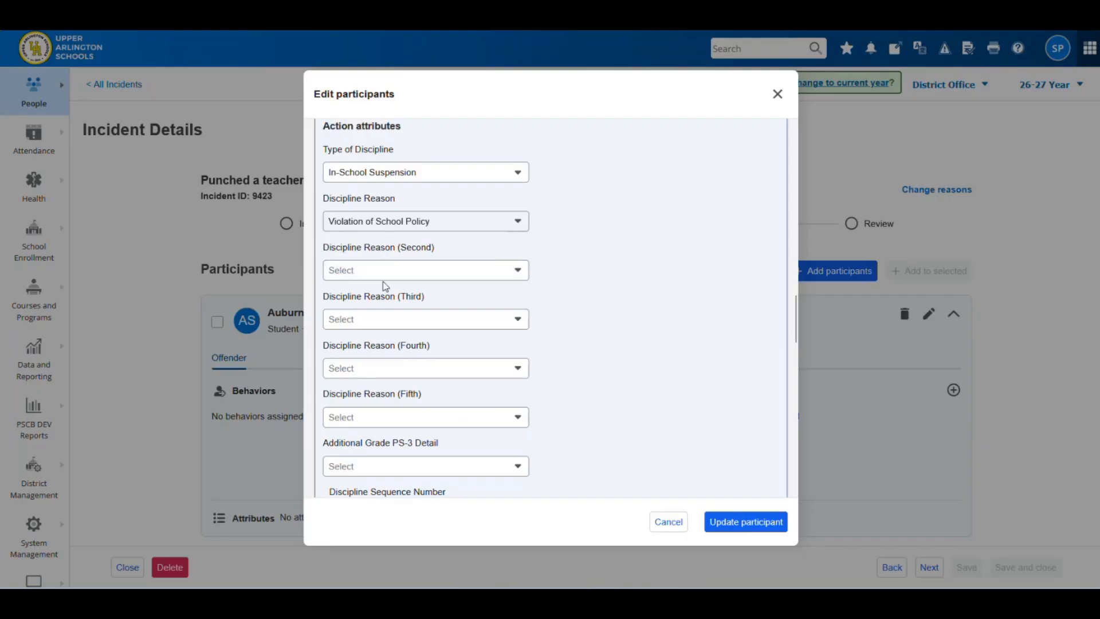
scroll(398, 367, "down", 3)
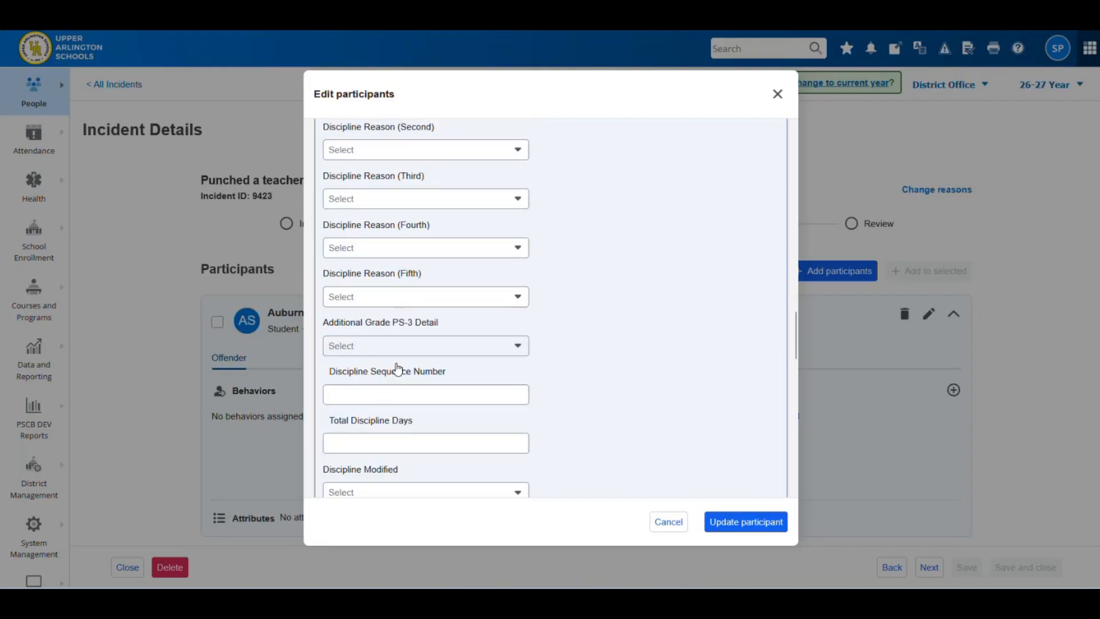
scroll(422, 171, "up", 3)
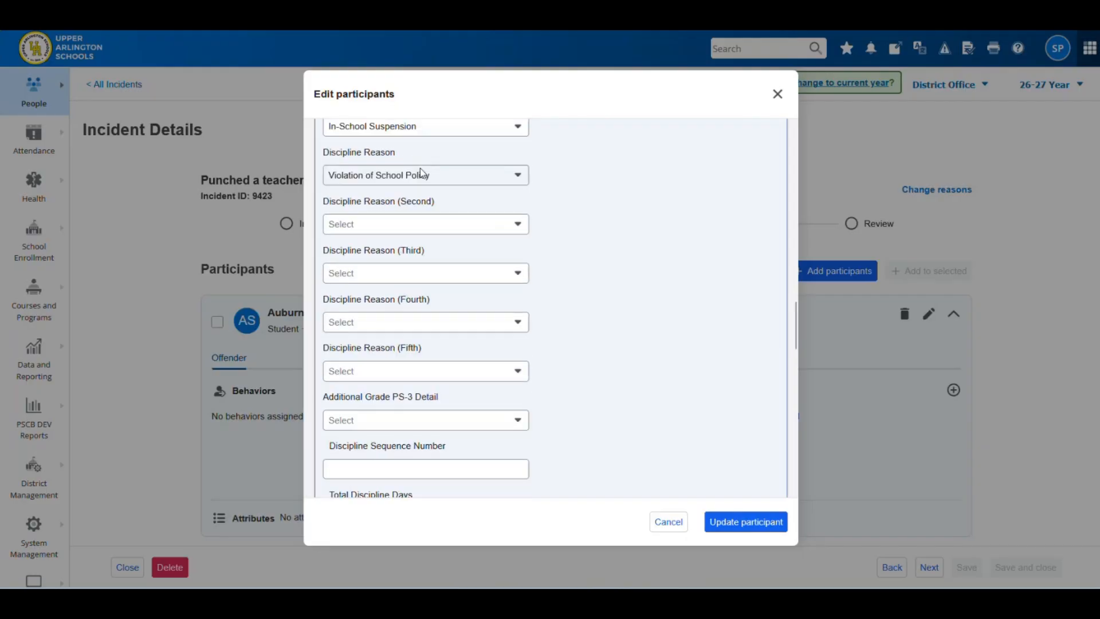
scroll(421, 173, "up", 1)
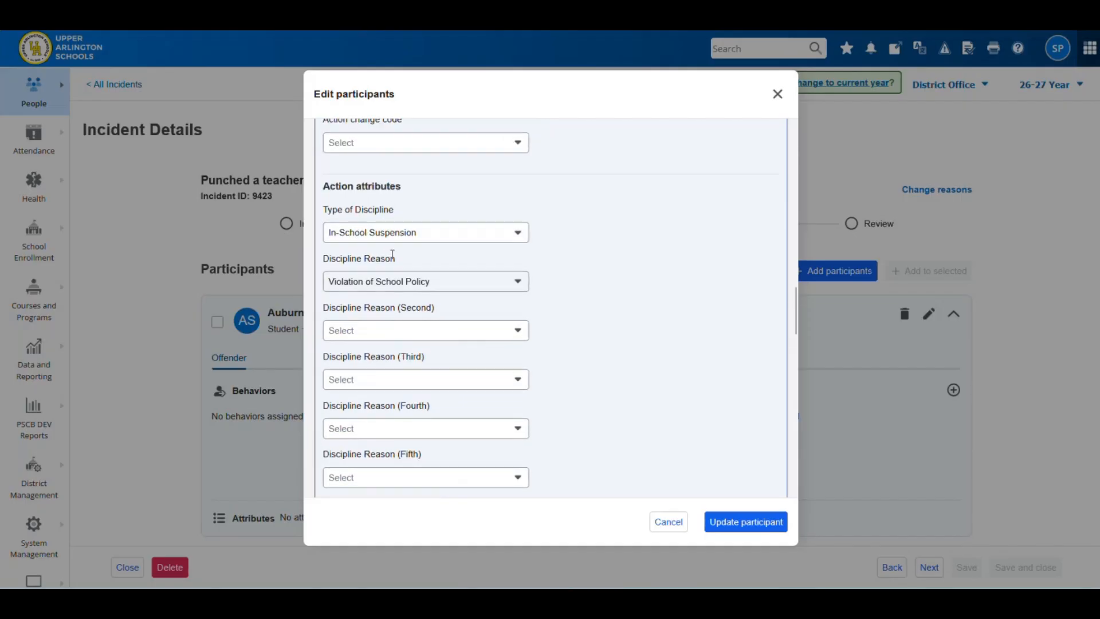
scroll(393, 252, "down", 1)
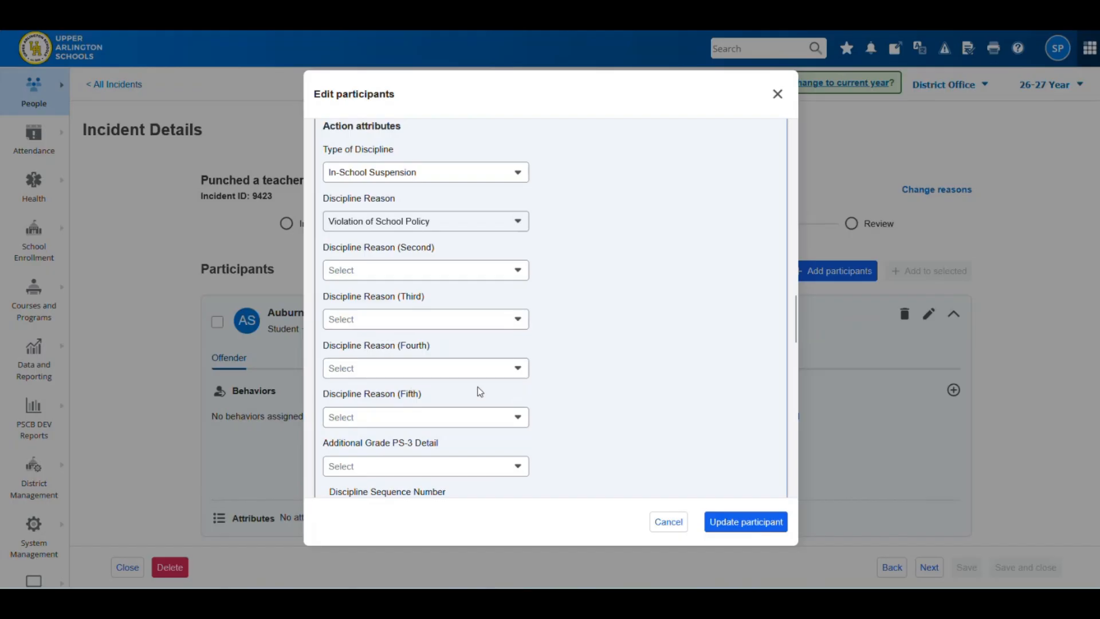
scroll(443, 351, "down", 3)
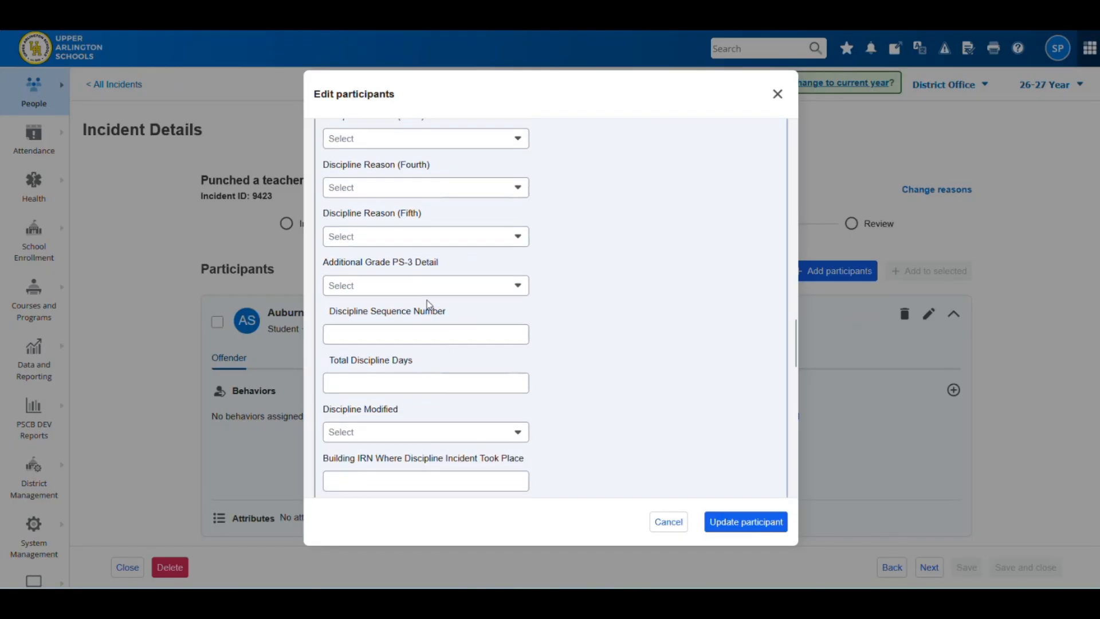
left_click(399, 285)
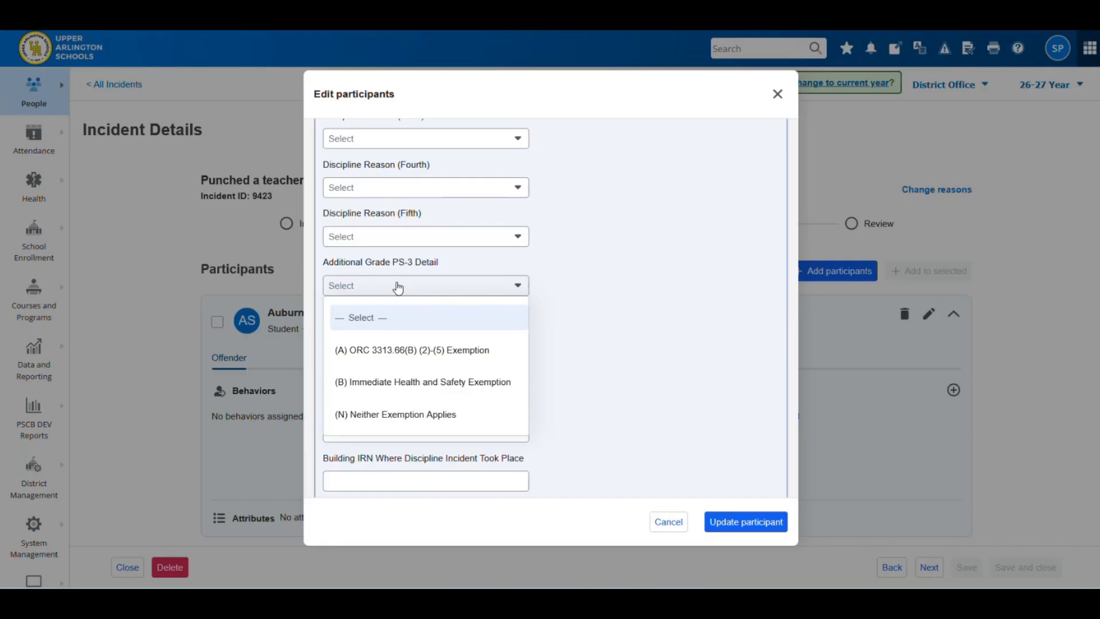
left_click(398, 287)
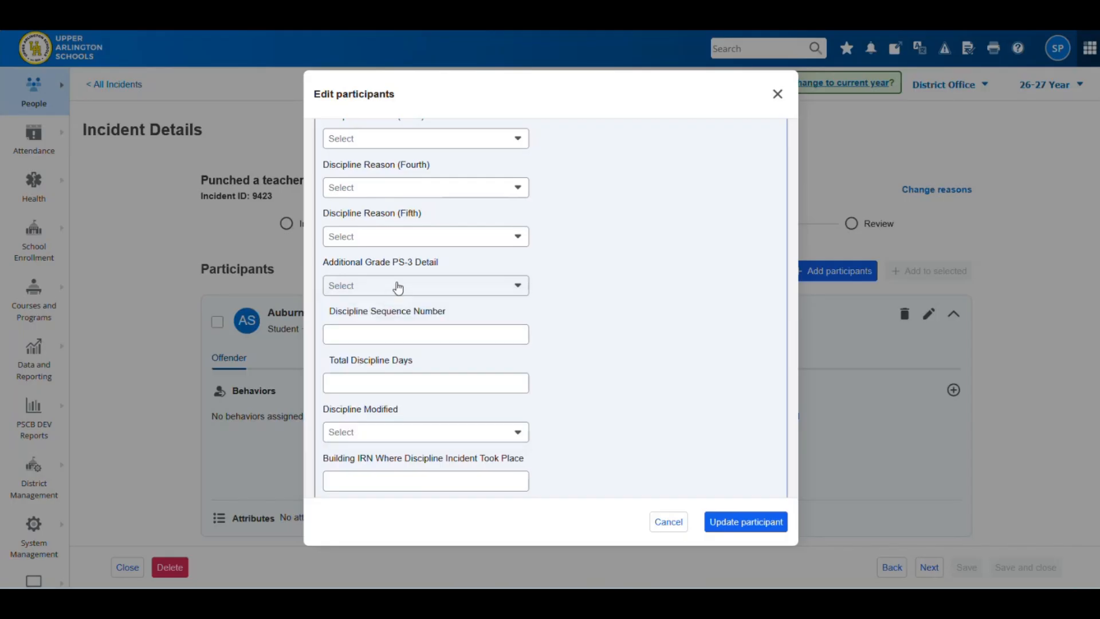
scroll(395, 295, "down", 2)
left_click(368, 213)
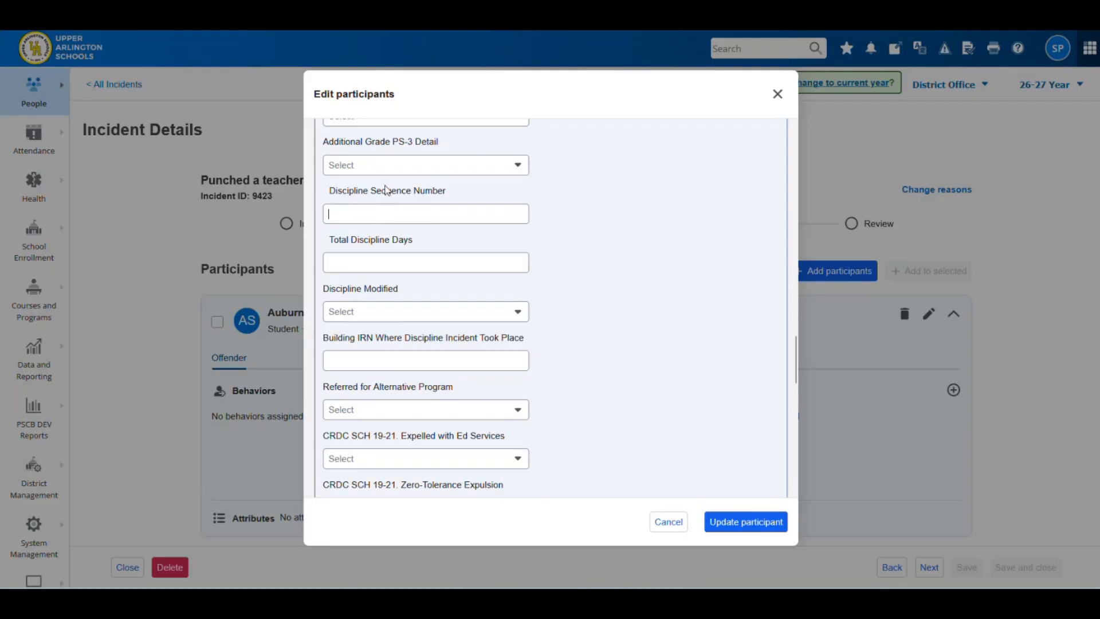
- Enter 1 Total Discipline Days, leaving Discipline Modified and Referred for Alternative Program unset
left_click(359, 261)
type("1")
left_click(403, 314)
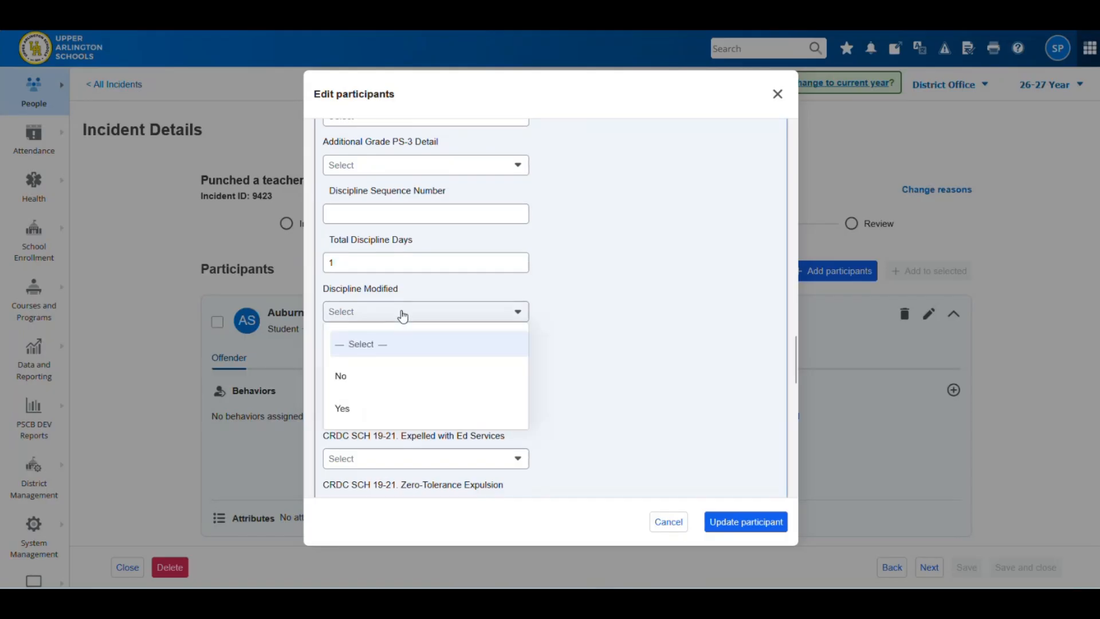
left_click(403, 314)
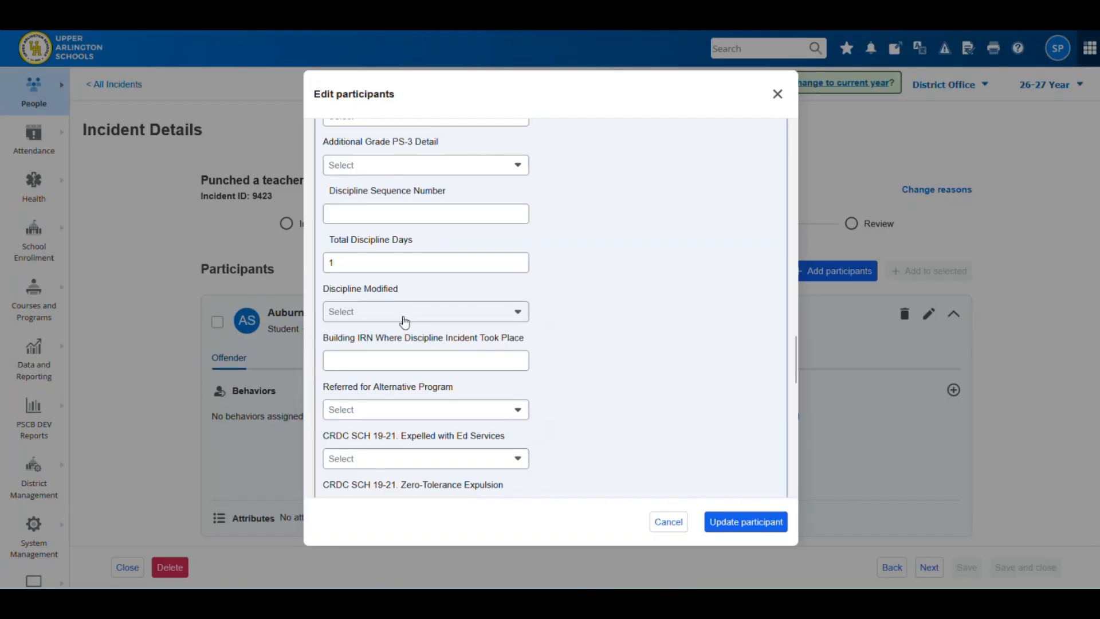
left_click(377, 360)
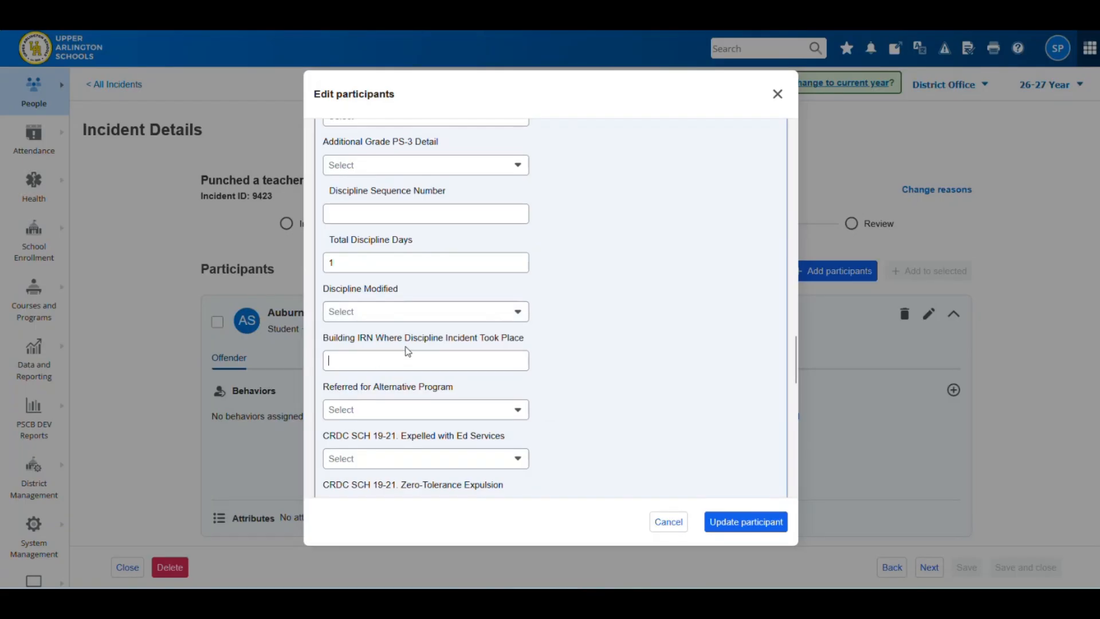
left_click(386, 410)
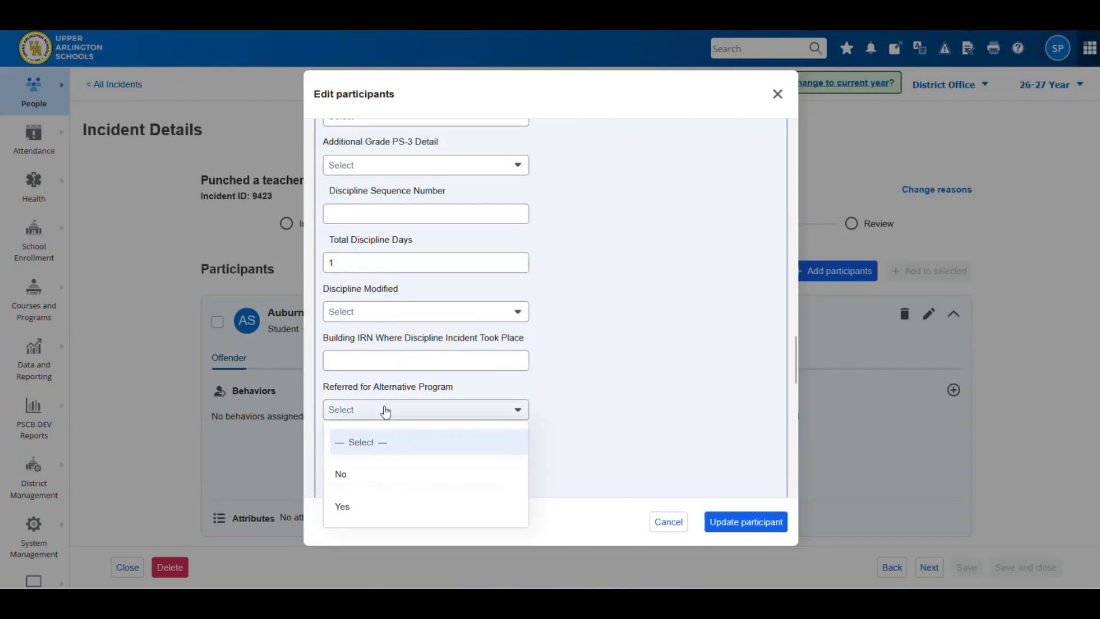
left_click(388, 411)
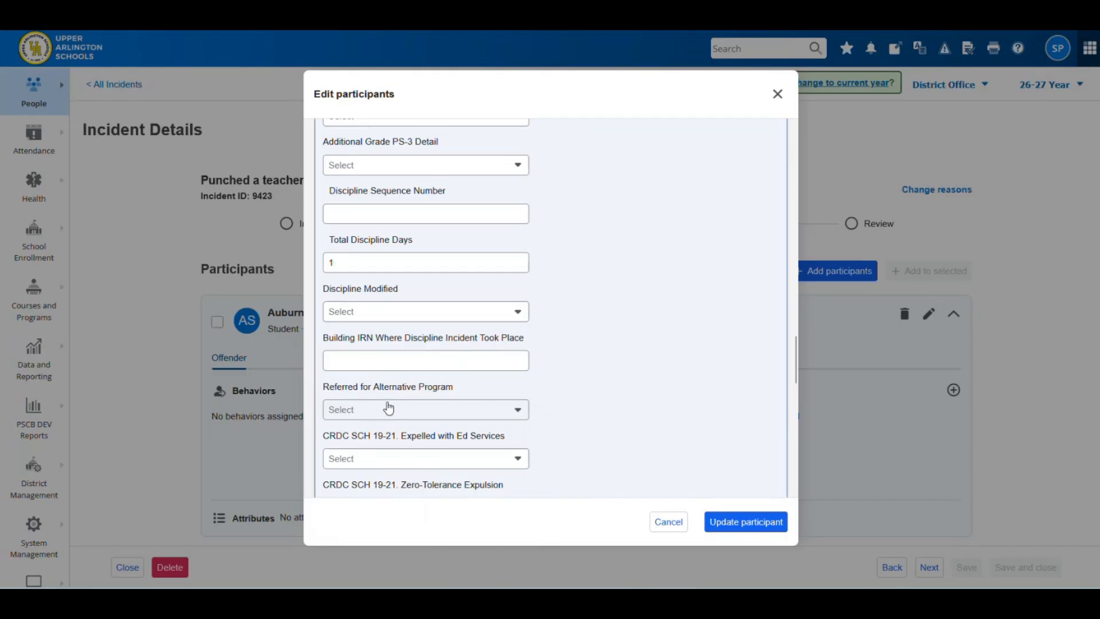
scroll(393, 424, "down", 2)
scroll(394, 424, "down", 3)
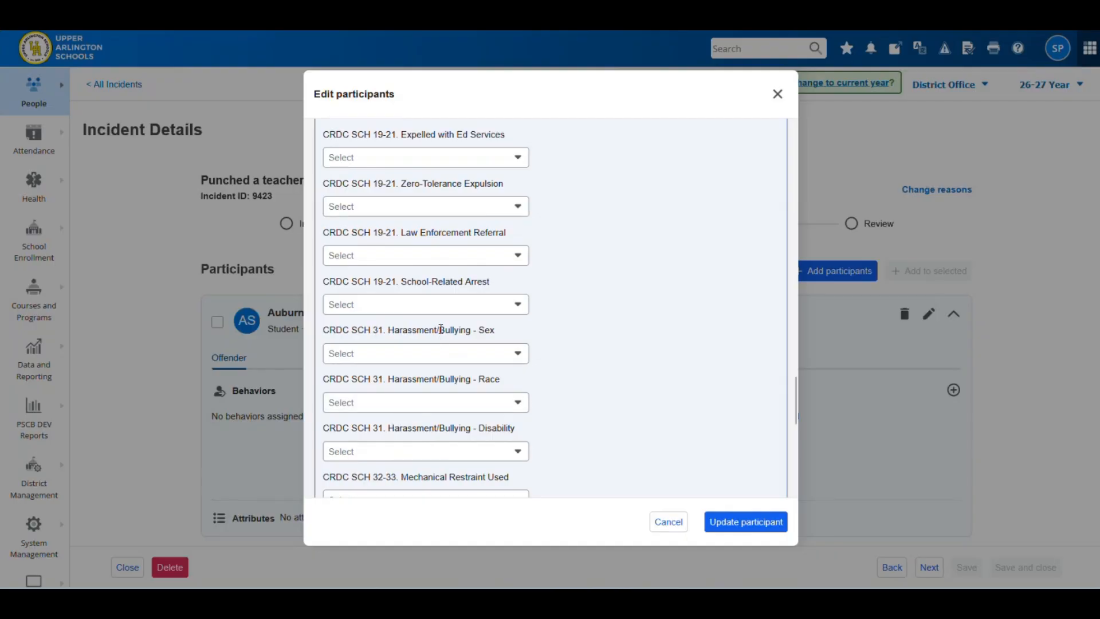
scroll(440, 328, "down", 5)
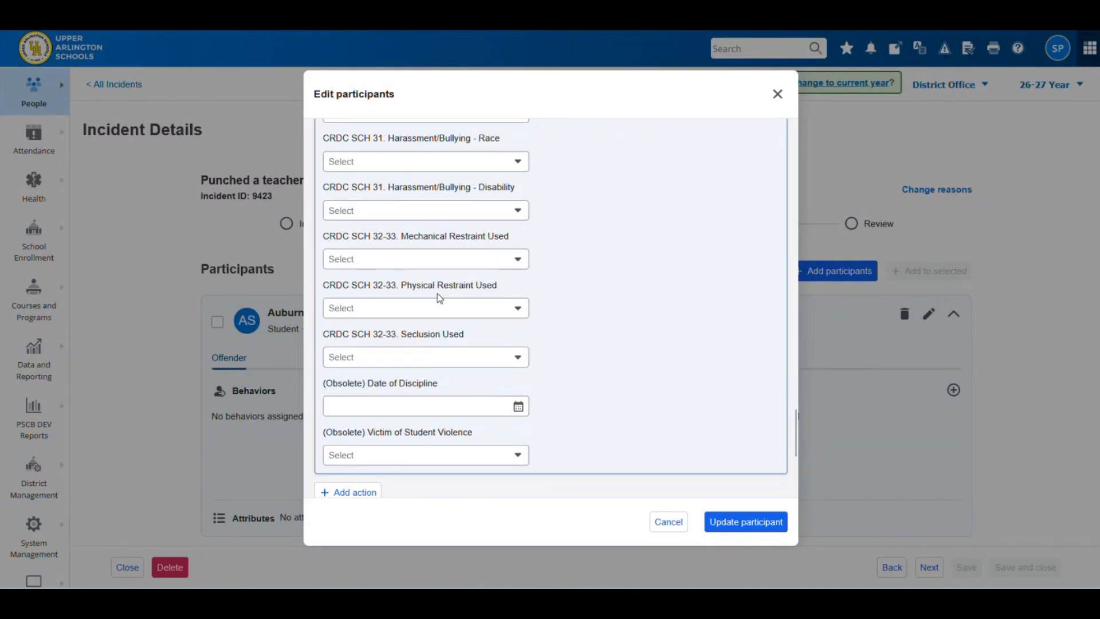
scroll(438, 295, "down", 1)
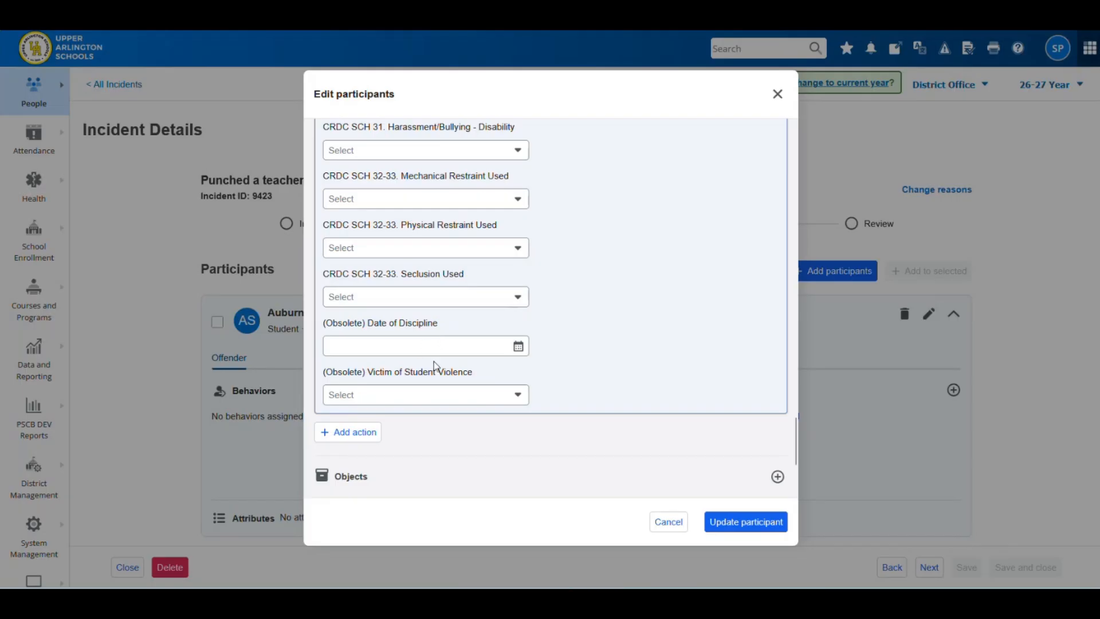
scroll(436, 369, "up", 15)
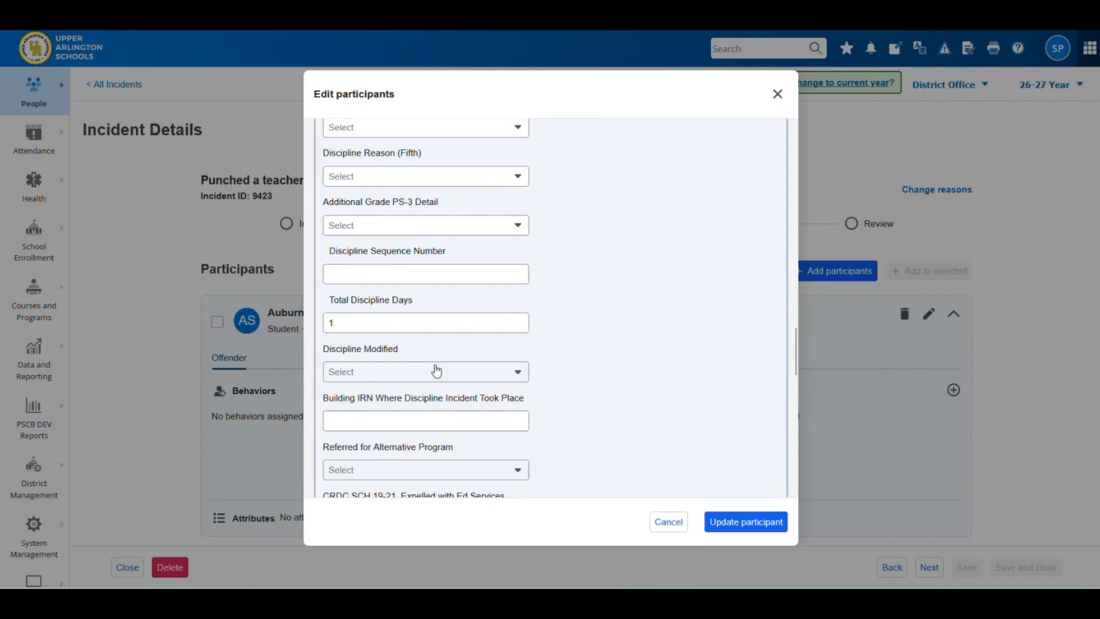
scroll(437, 371, "up", 5)
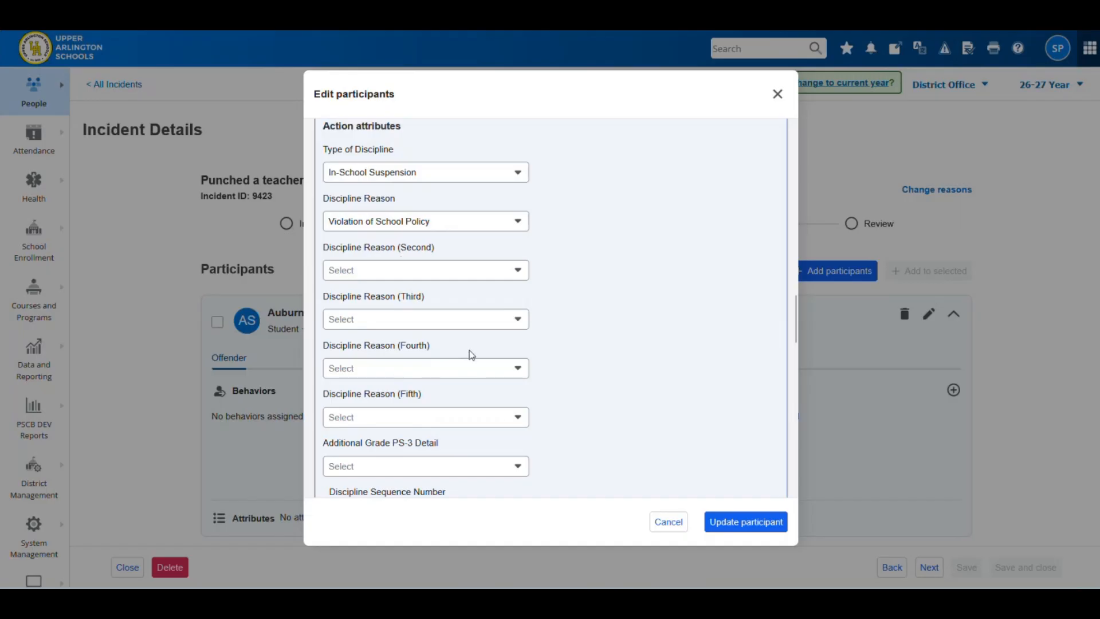
- Update the participant to save the In-School Suspension action, then show Data and Reporting
left_click(730, 522)
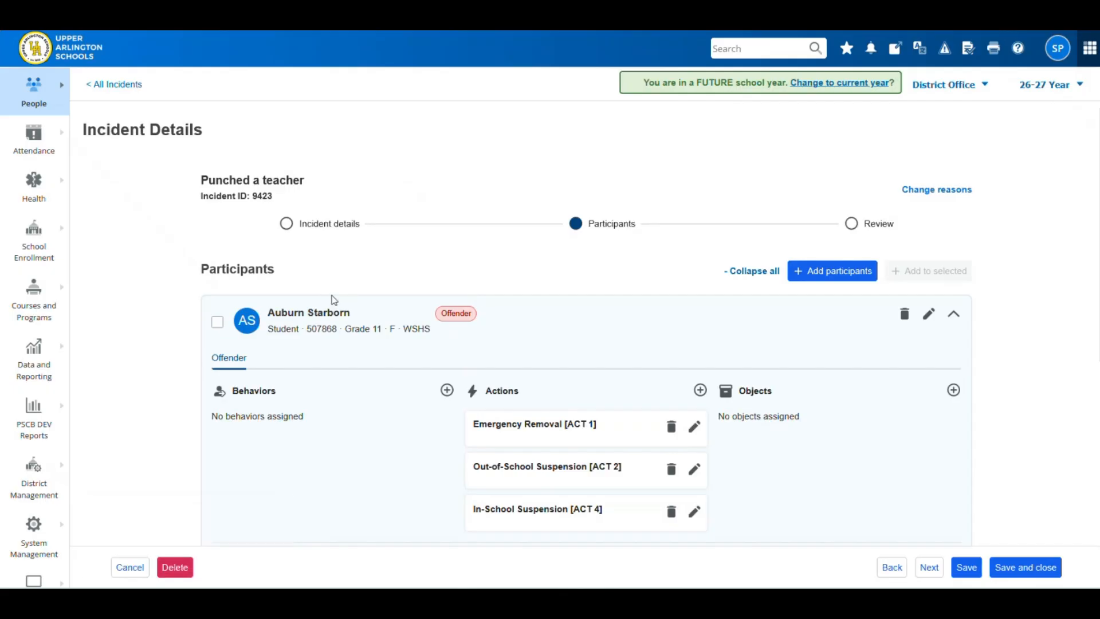
left_click(35, 375)
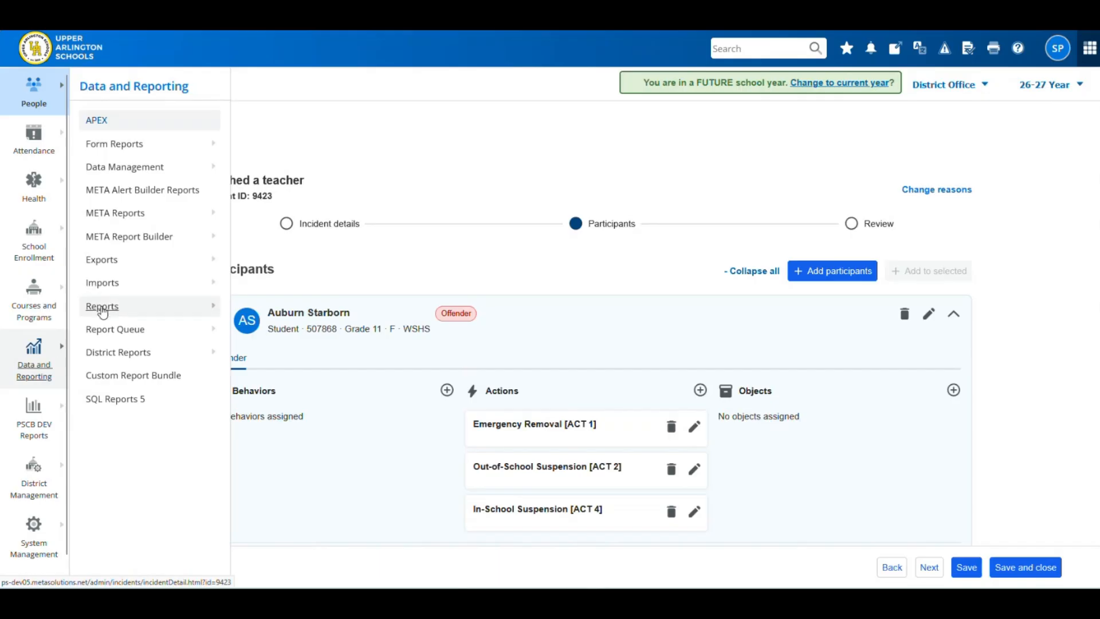
- Leave the incident and open the (GD) Student Discipline Record report from EMIS Report Works
mouse_move(103, 306)
left_click(269, 90)
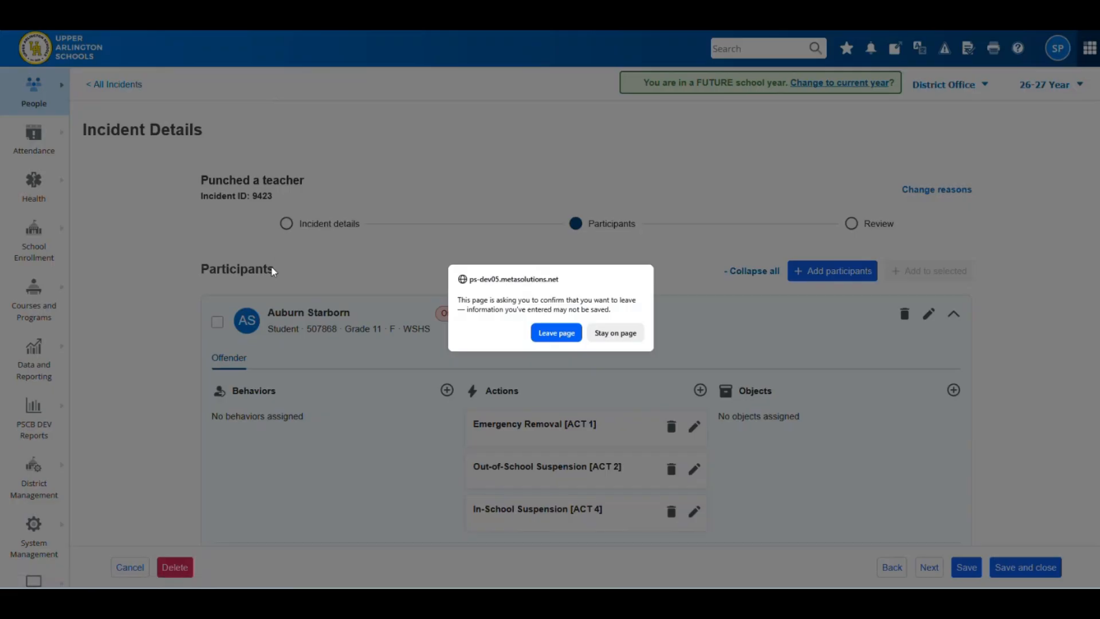
left_click(556, 333)
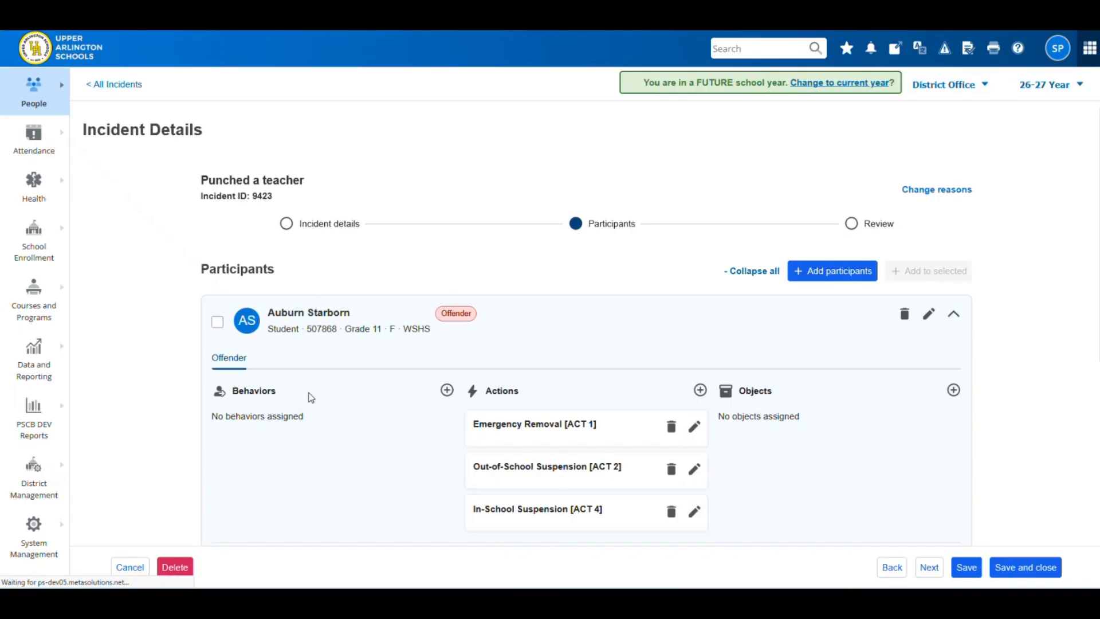
scroll(207, 417, "down", 6)
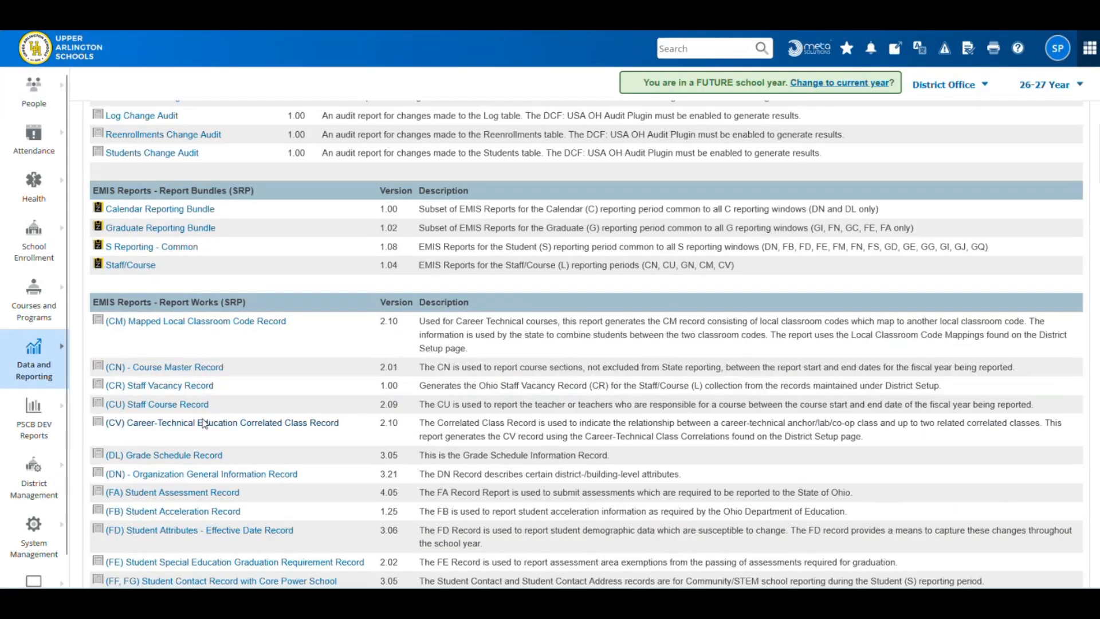
scroll(204, 414, "down", 5)
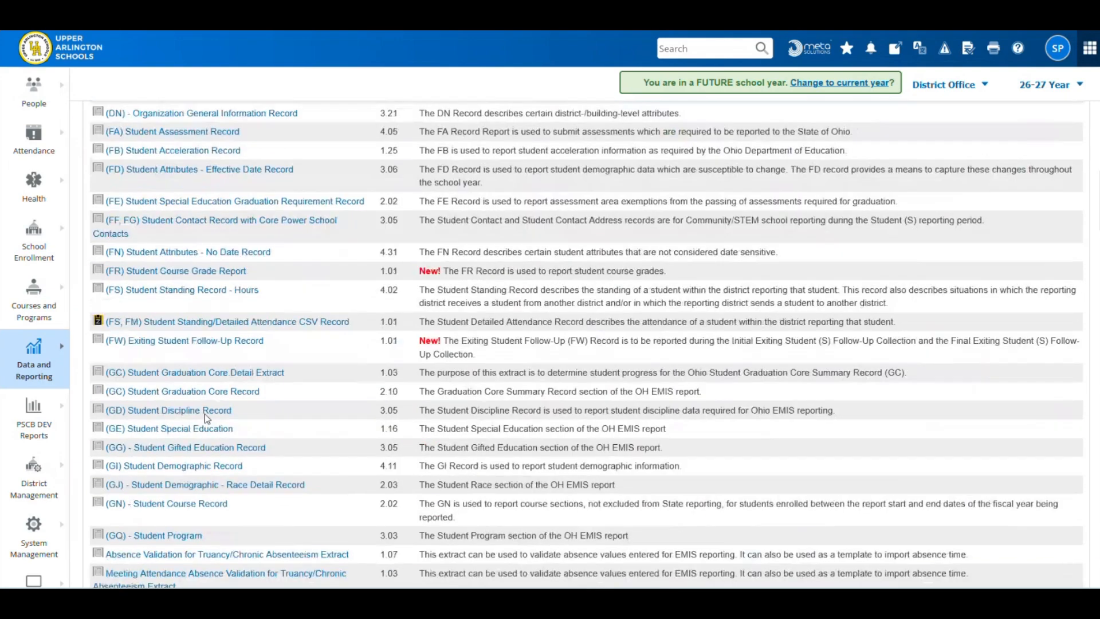
left_click(182, 411)
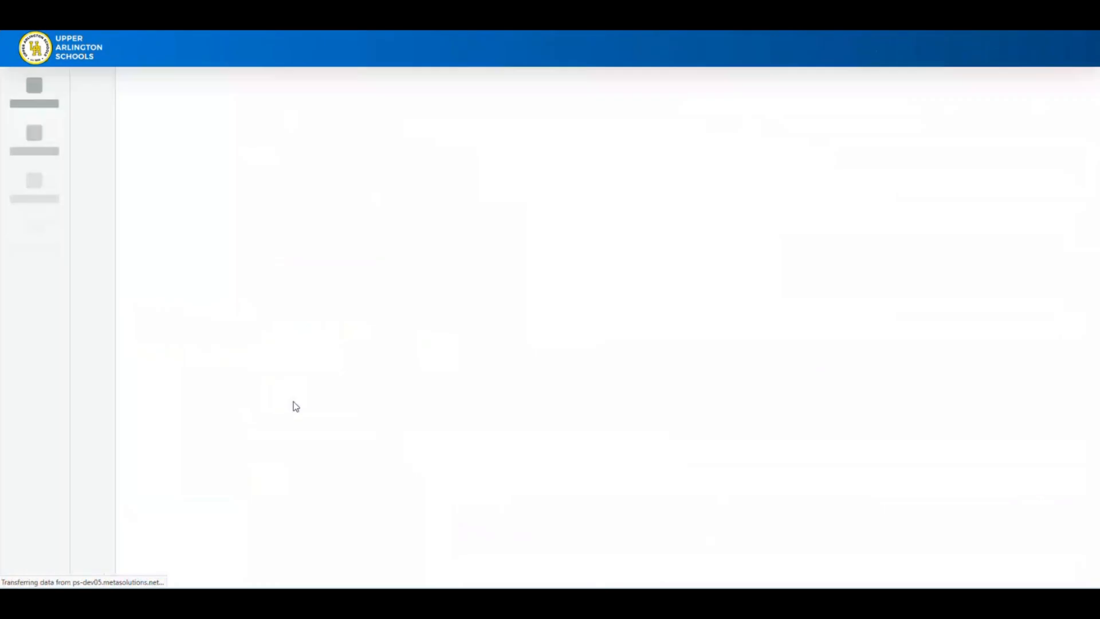
- Scroll through the GD Student Discipline Record report parameters to review them
scroll(302, 386, "down", 3)
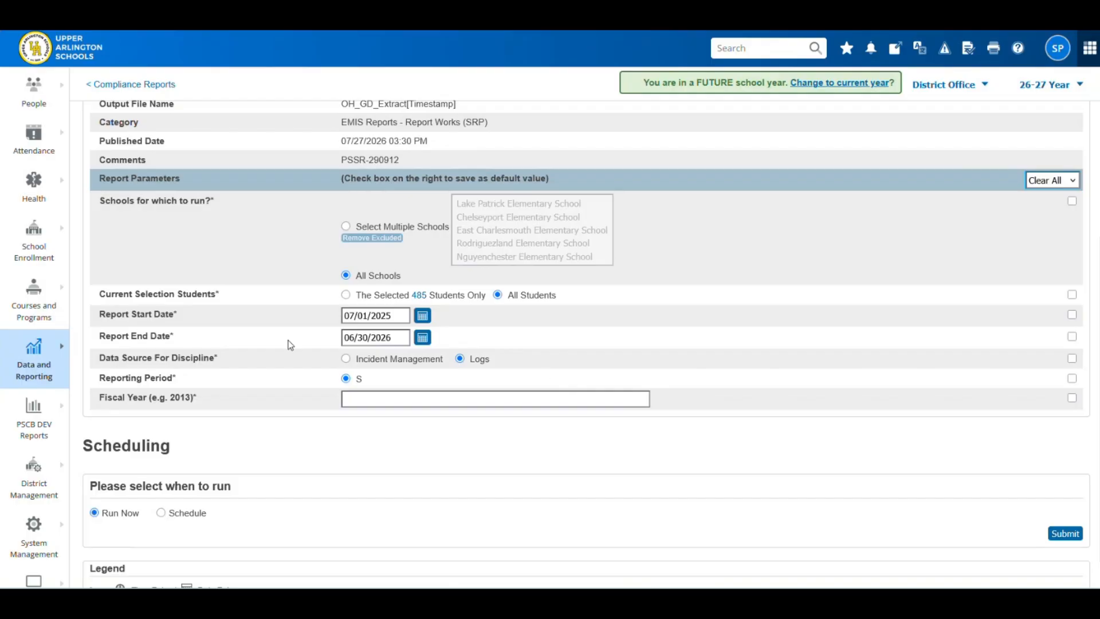
scroll(238, 282, "up", 2)
scroll(239, 282, "up", 2)
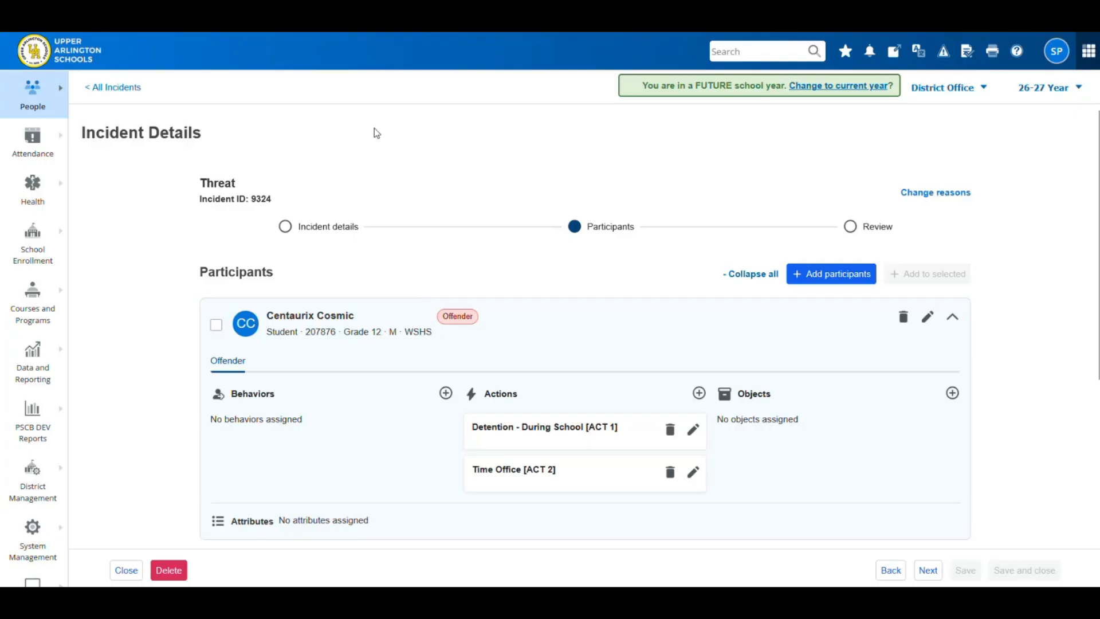
- Return to the All Incidents list showing nine incidents
left_click(120, 90)
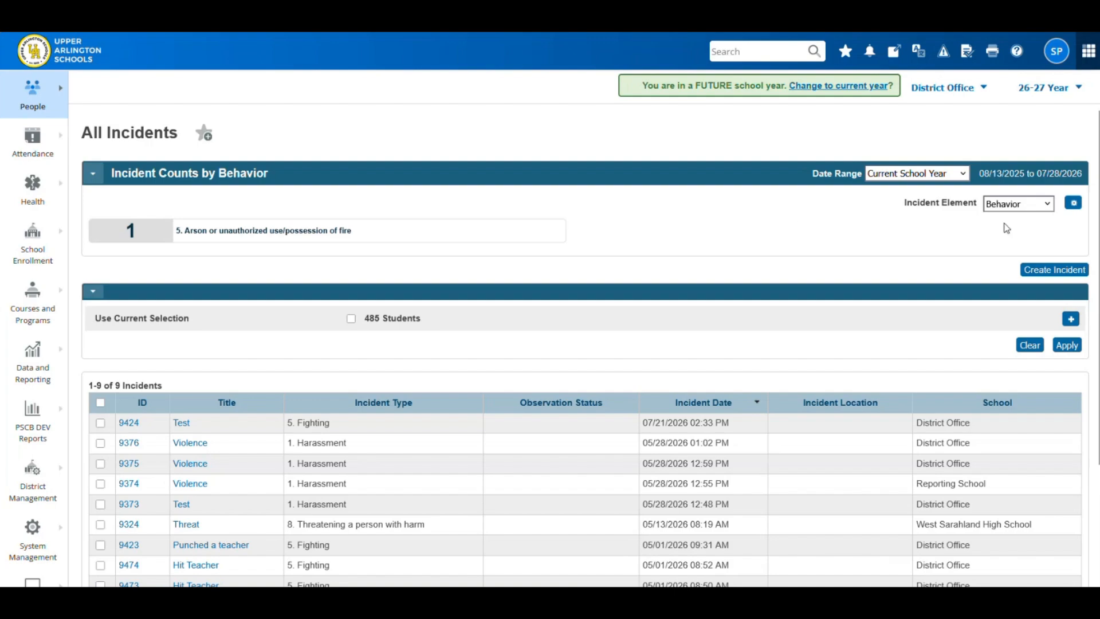
- Count incidents by Action, then by Incident Type, and select all 5016 grade 12 students
left_click(1037, 210)
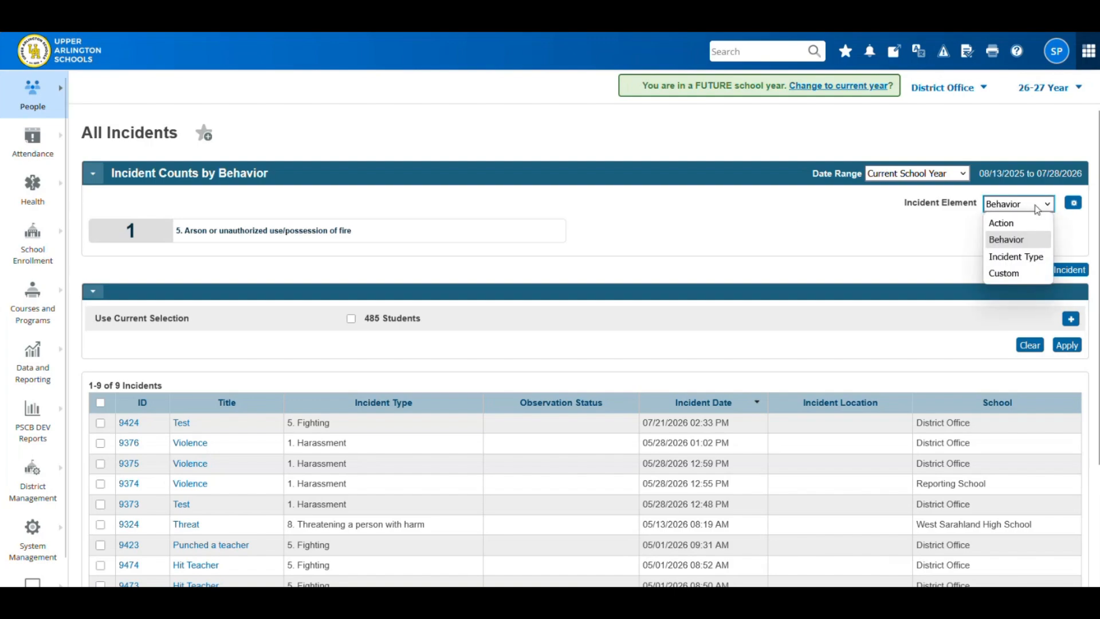
left_click(1011, 226)
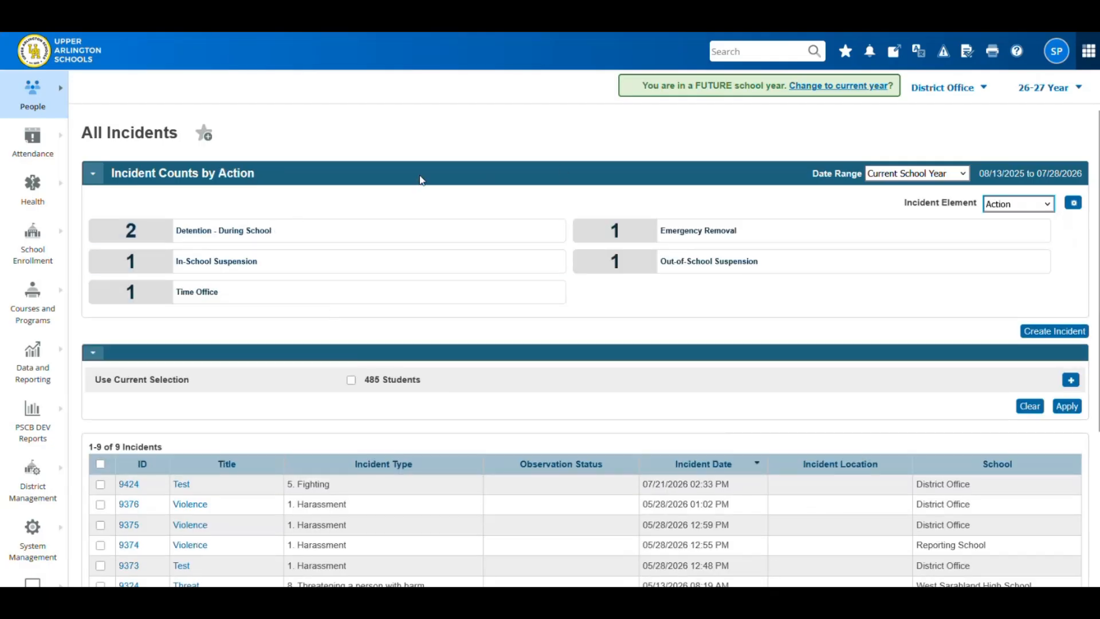
left_click(1045, 205)
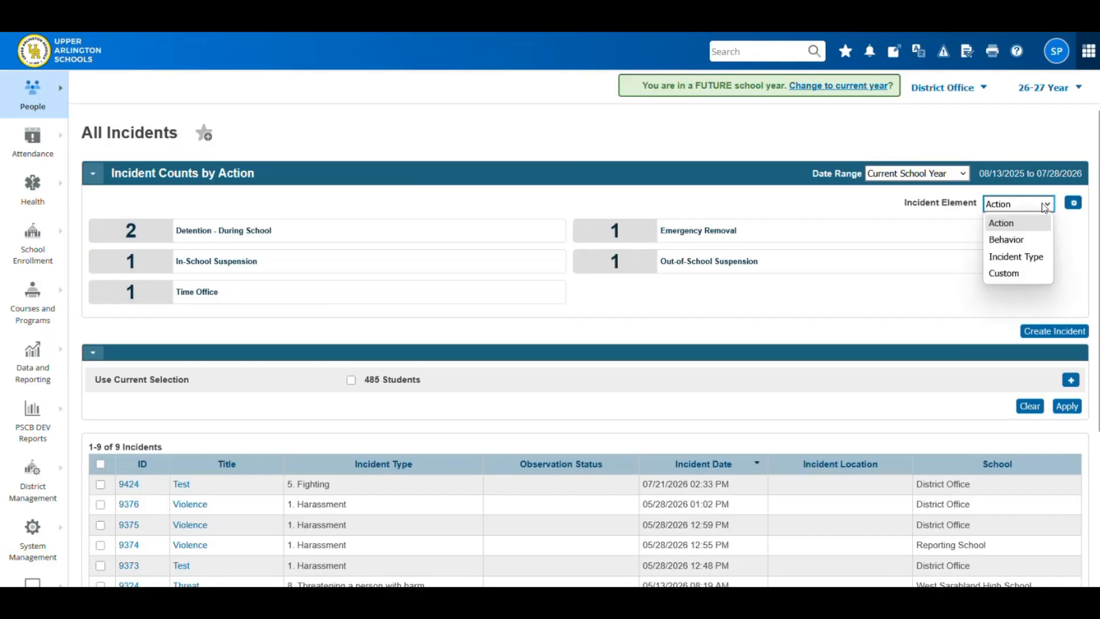
left_click(1014, 257)
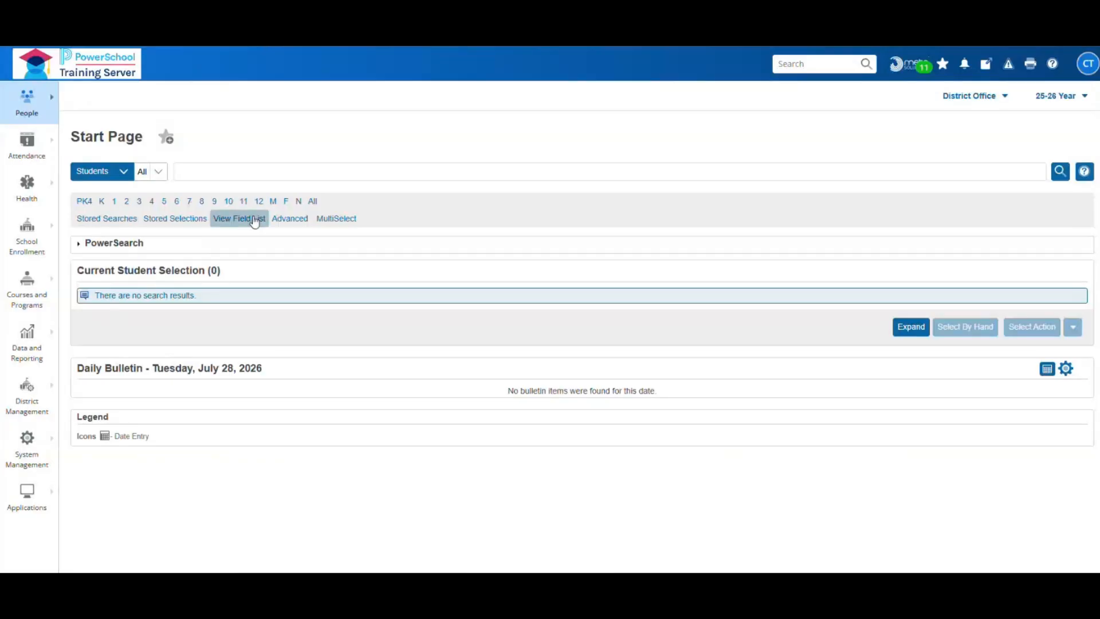
left_click(259, 202)
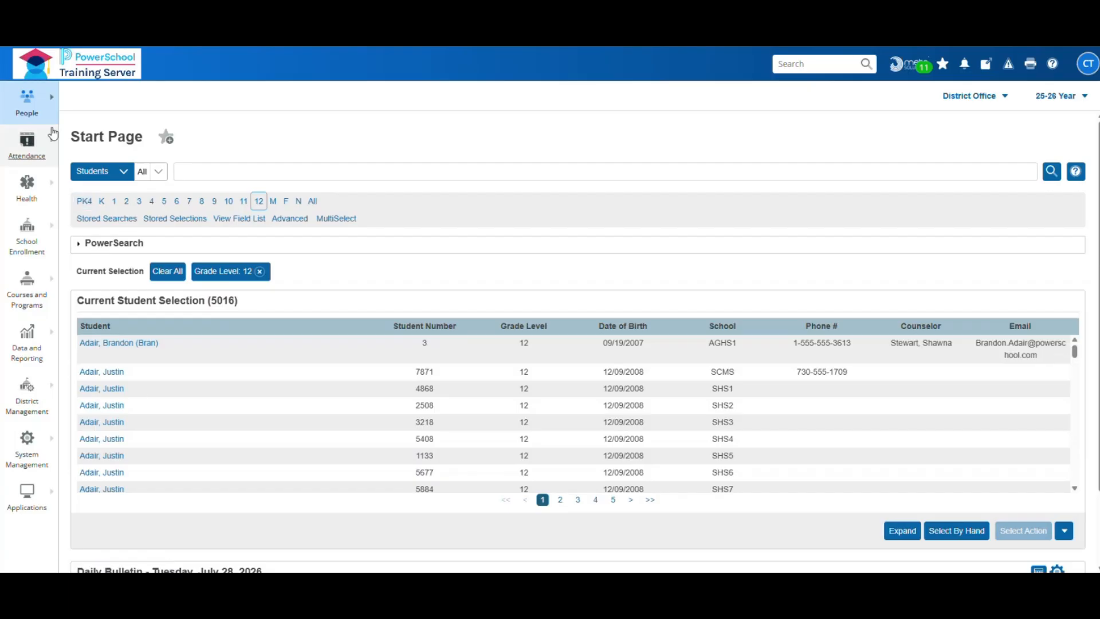
- Limit All Incidents to the 5016 selected grade 12 students, cutting 126 incidents to 62
left_click(27, 100)
left_click(371, 155)
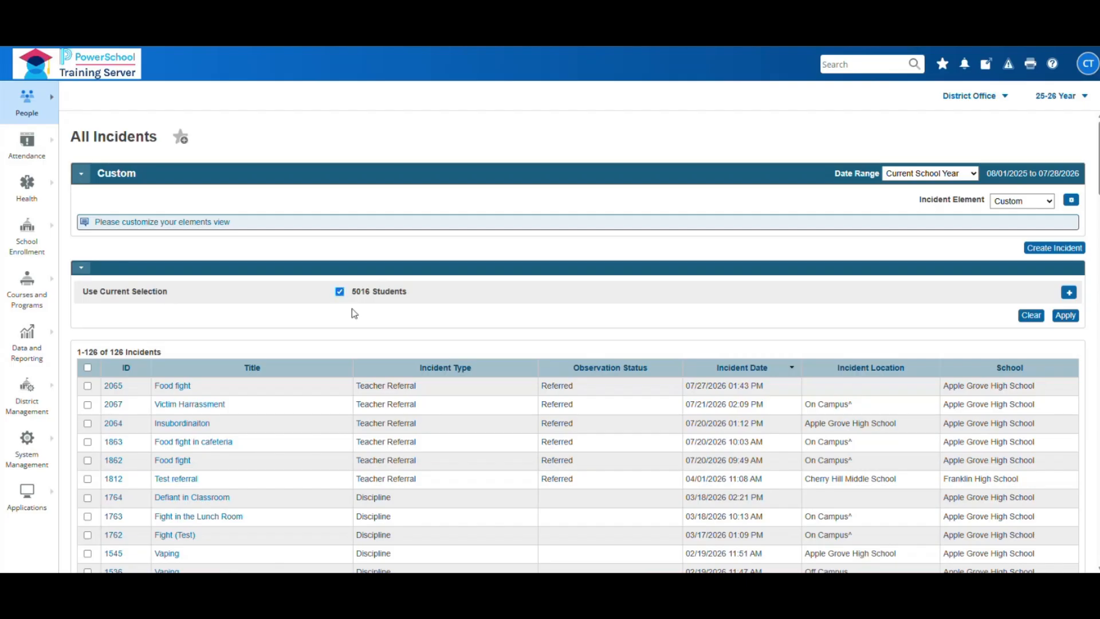
left_click(1066, 316)
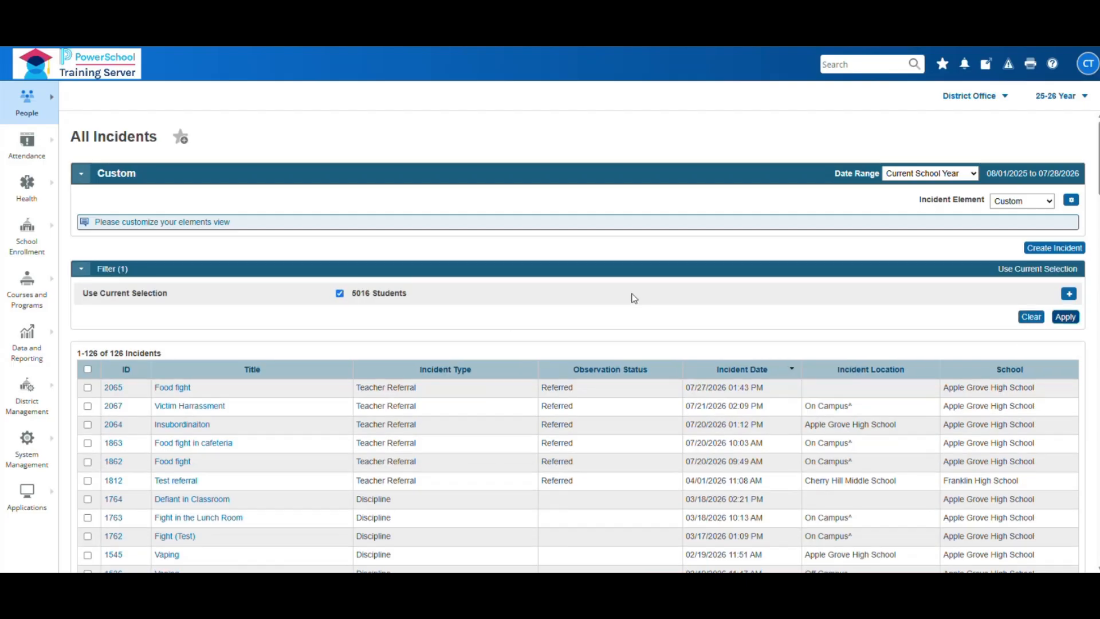
scroll(511, 479, "down", 2)
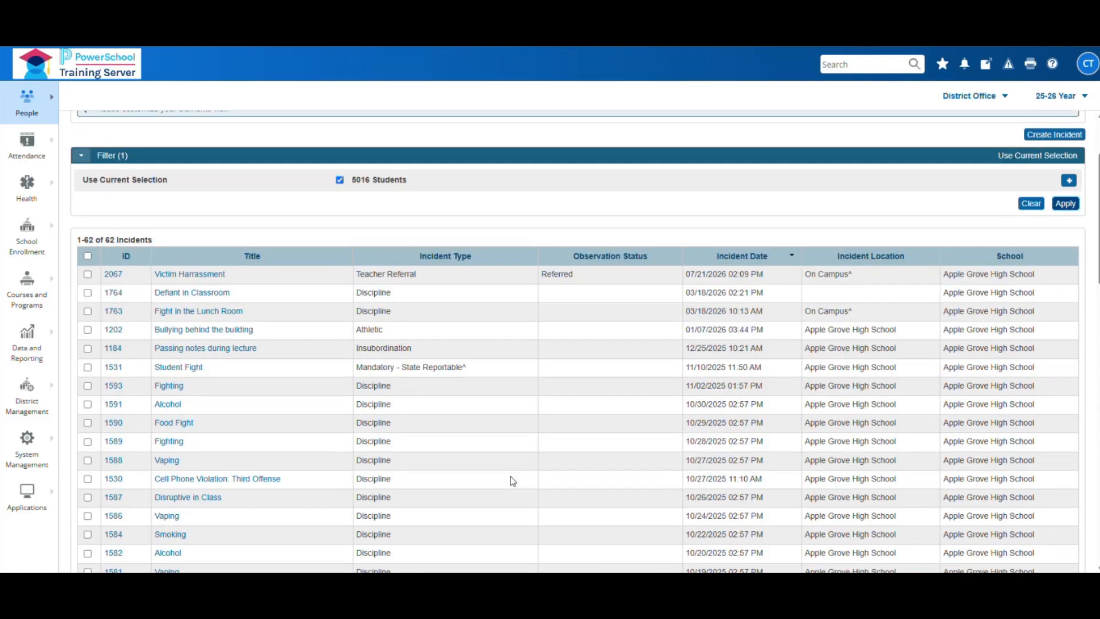
scroll(513, 481, "down", 2)
scroll(513, 481, "down", 1)
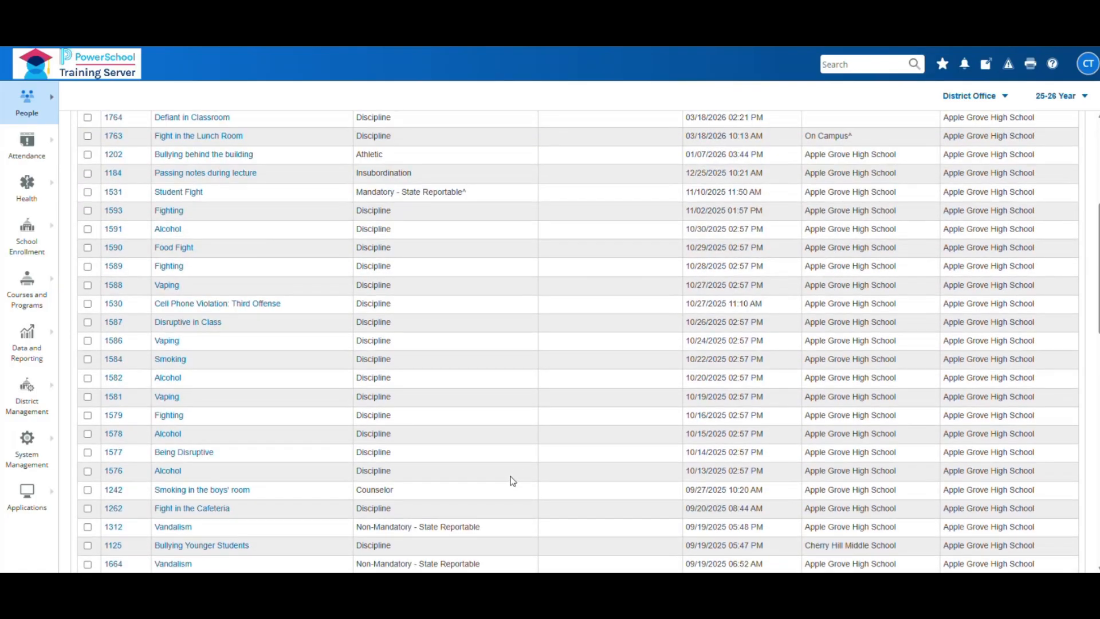
scroll(512, 481, "up", 5)
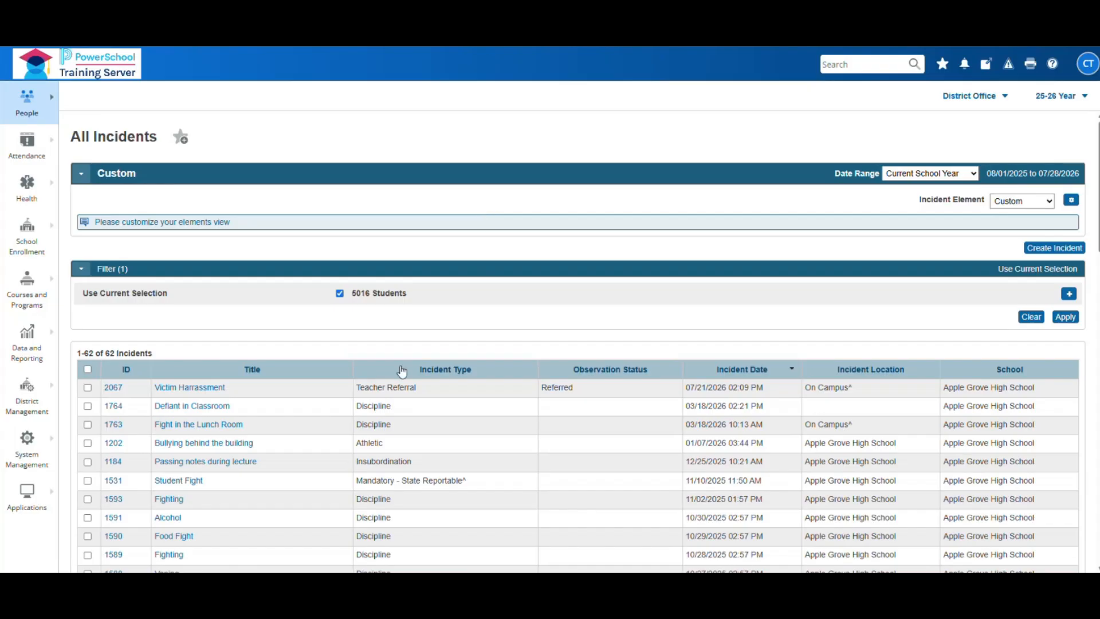
- Inspect the Disruption, Defiance behavior codes in incident 1764, Defiant in Classroom, leaving it unchanged
left_click(207, 408)
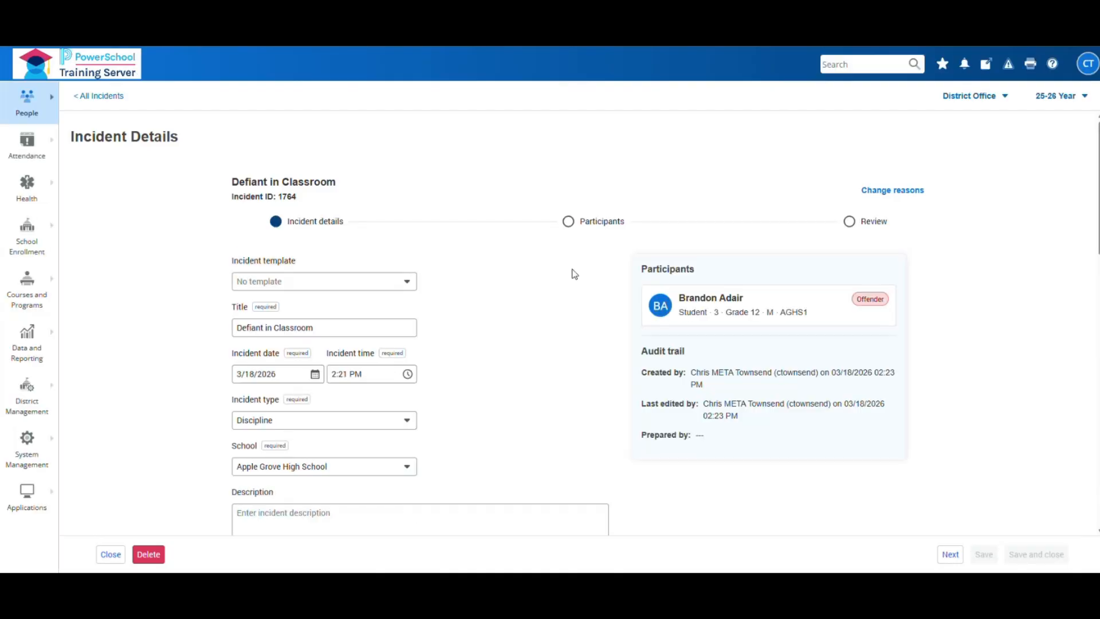
left_click(569, 223)
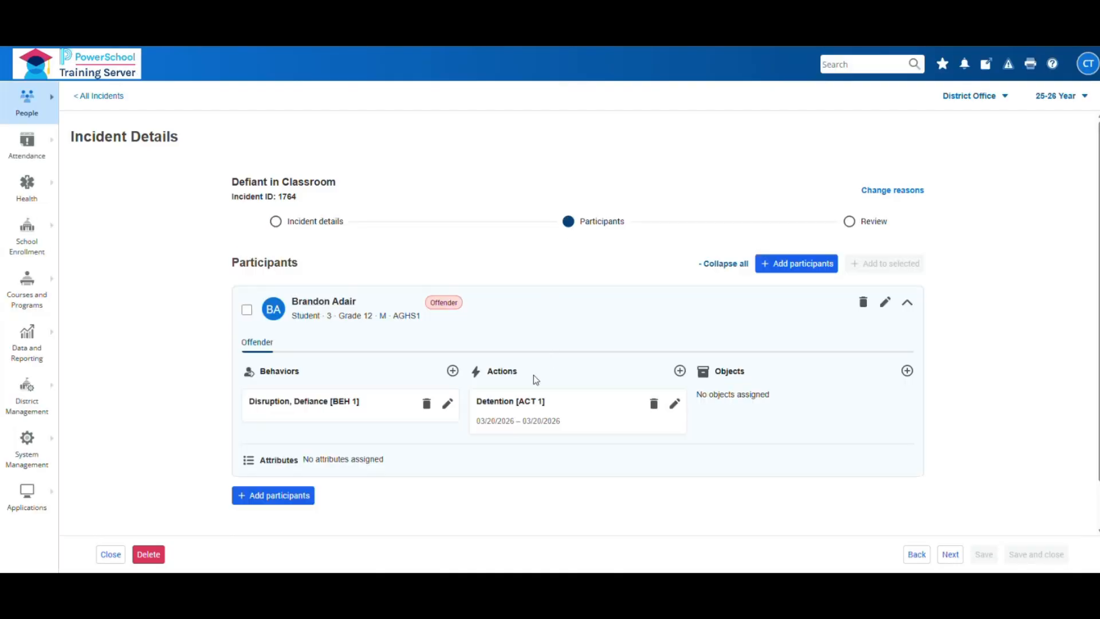
left_click(447, 405)
scroll(659, 320, "up", 2)
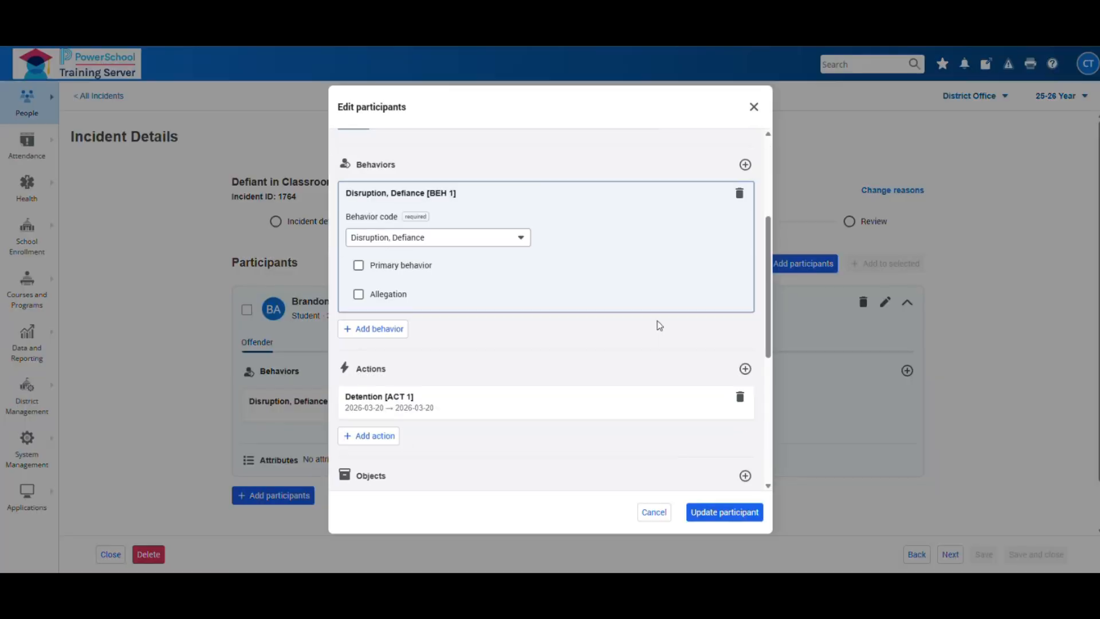
left_click(530, 245)
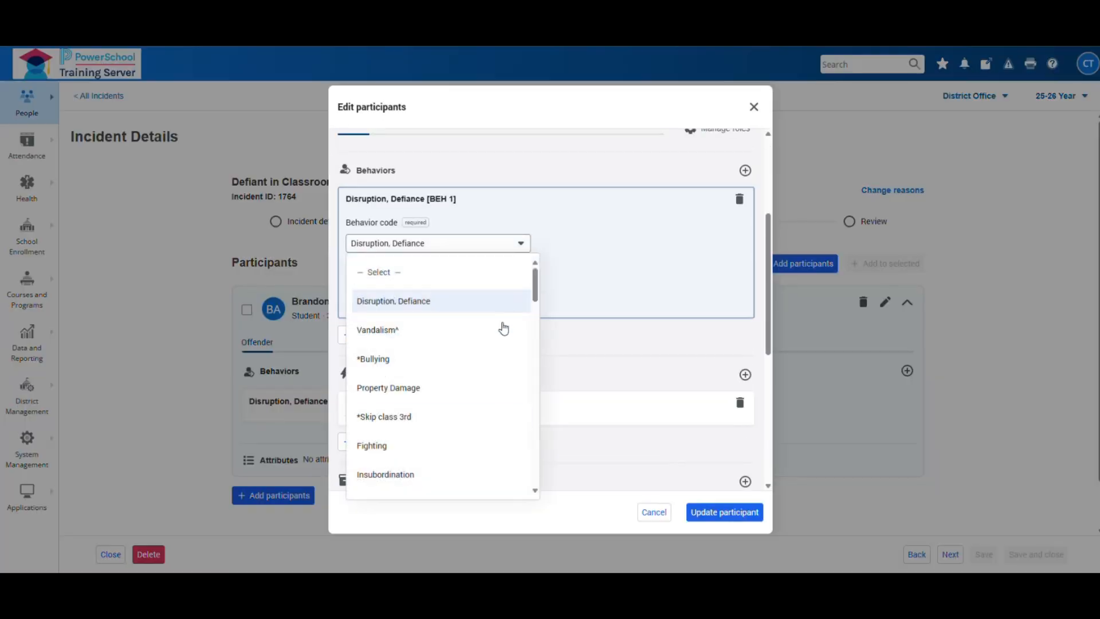
left_click(614, 172)
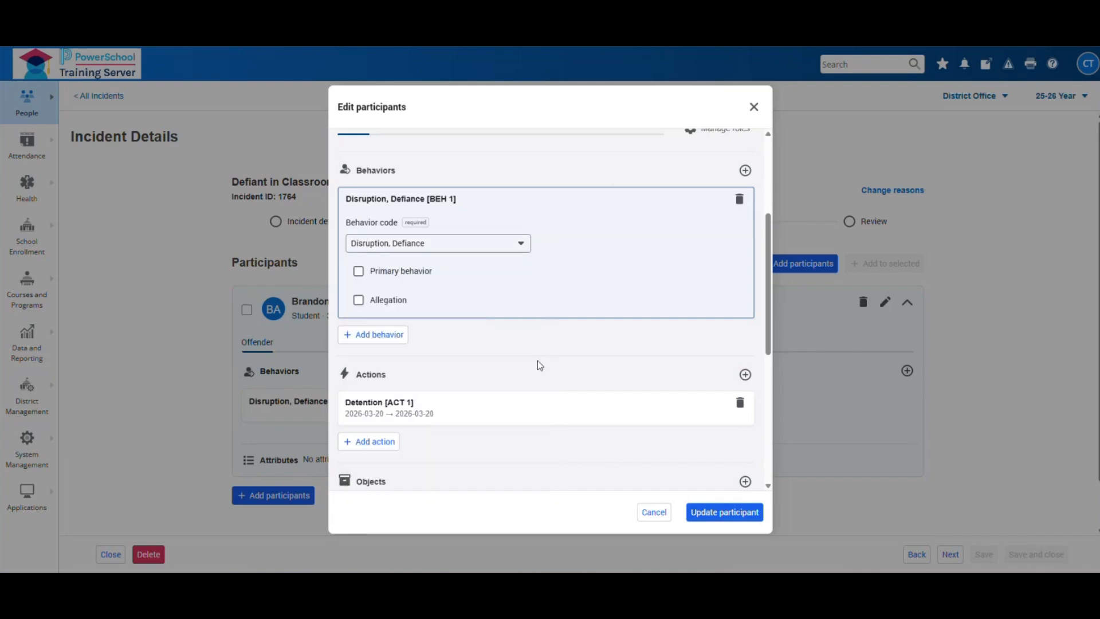
left_click(655, 512)
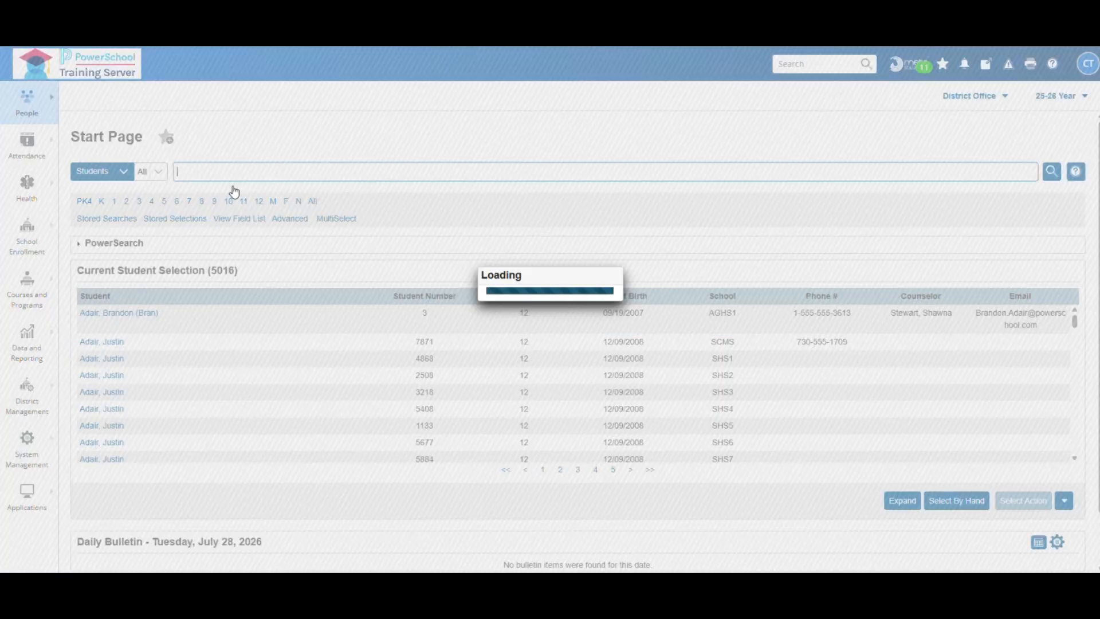
- Search by partial student name, add the first match to the selection, and open that record
type("ada")
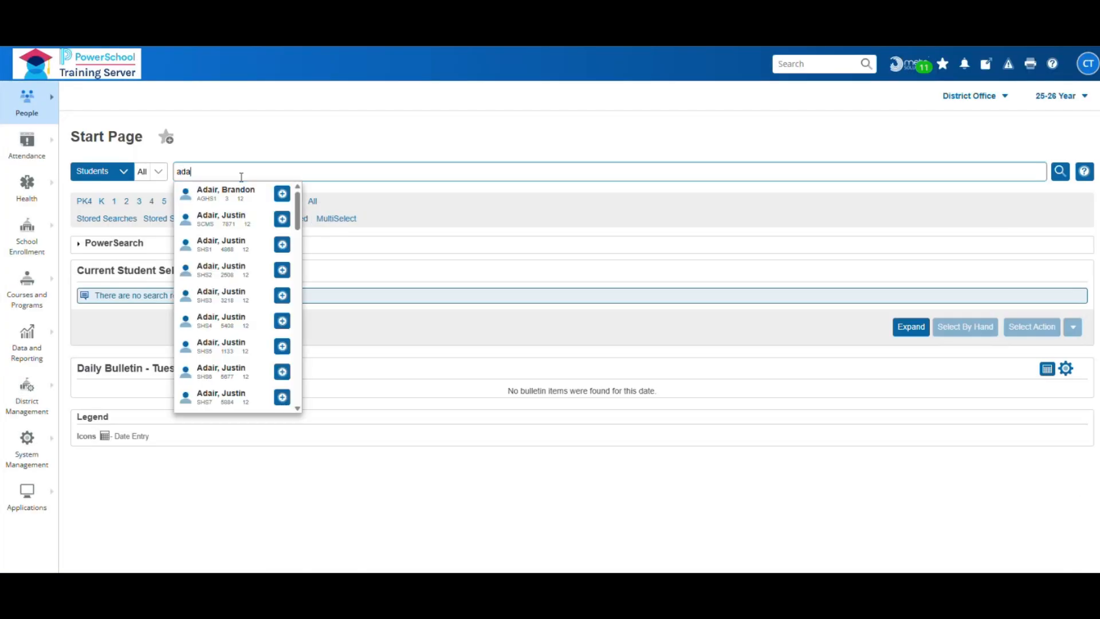
left_click(282, 194)
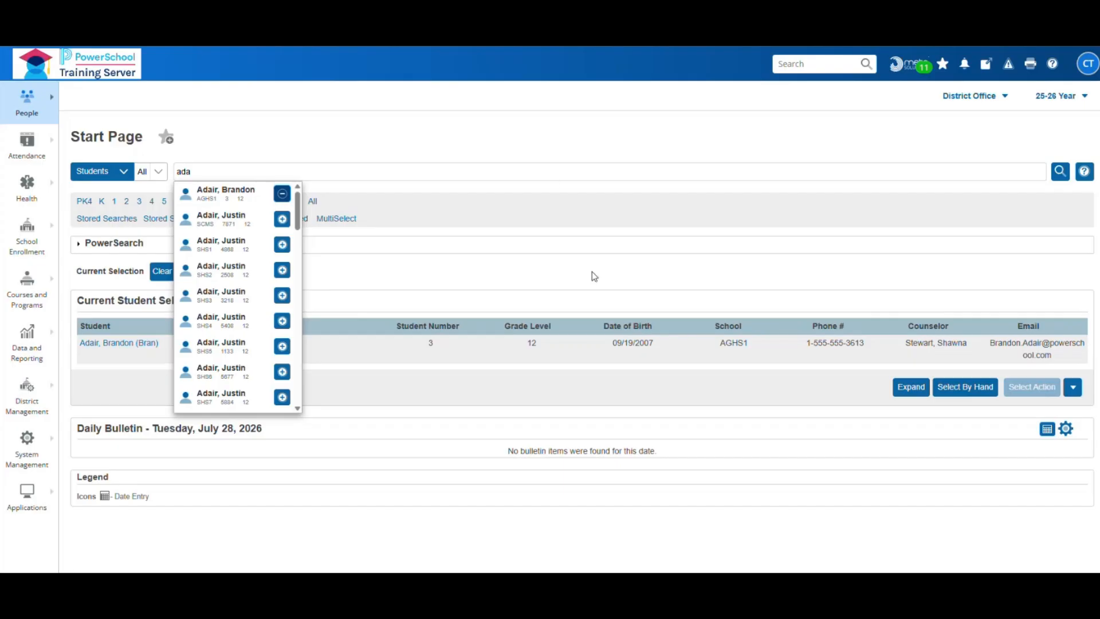
left_click(731, 439)
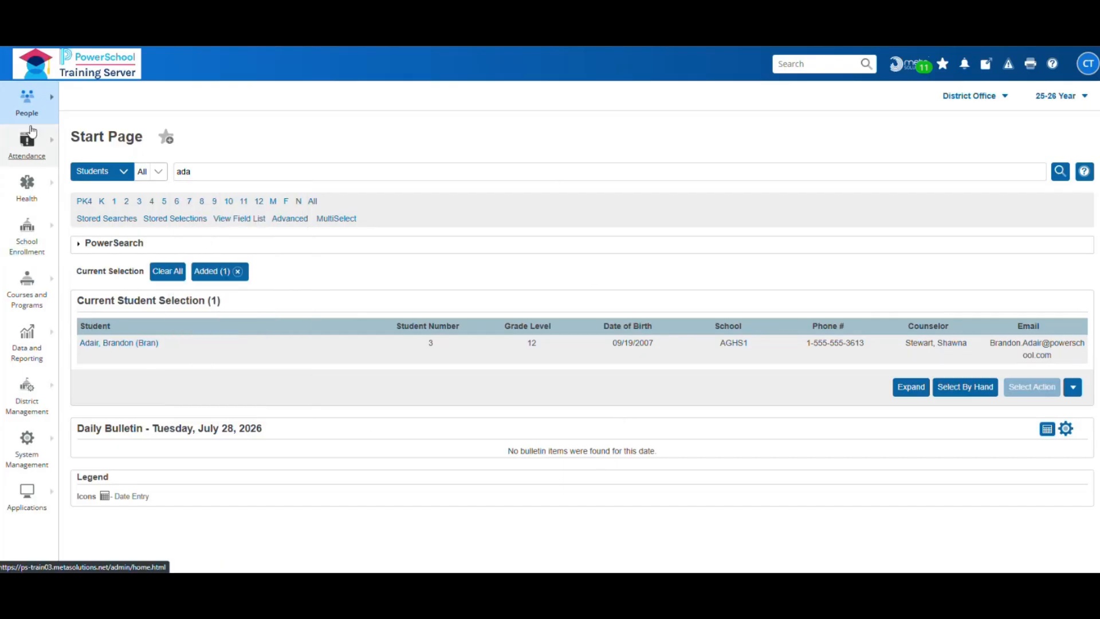
left_click(35, 110)
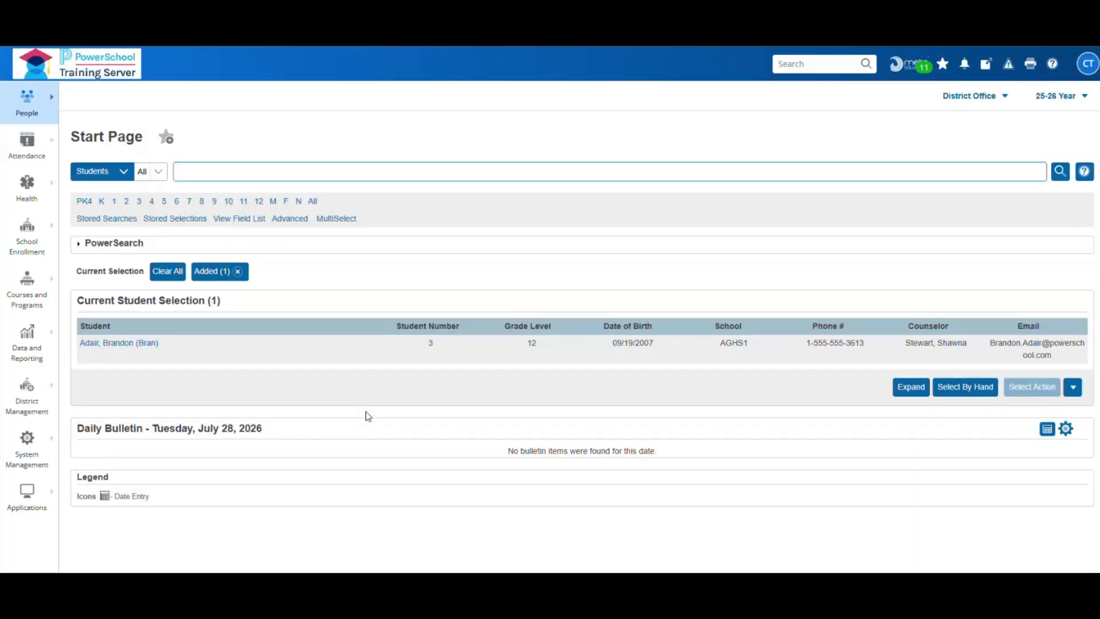
left_click(117, 343)
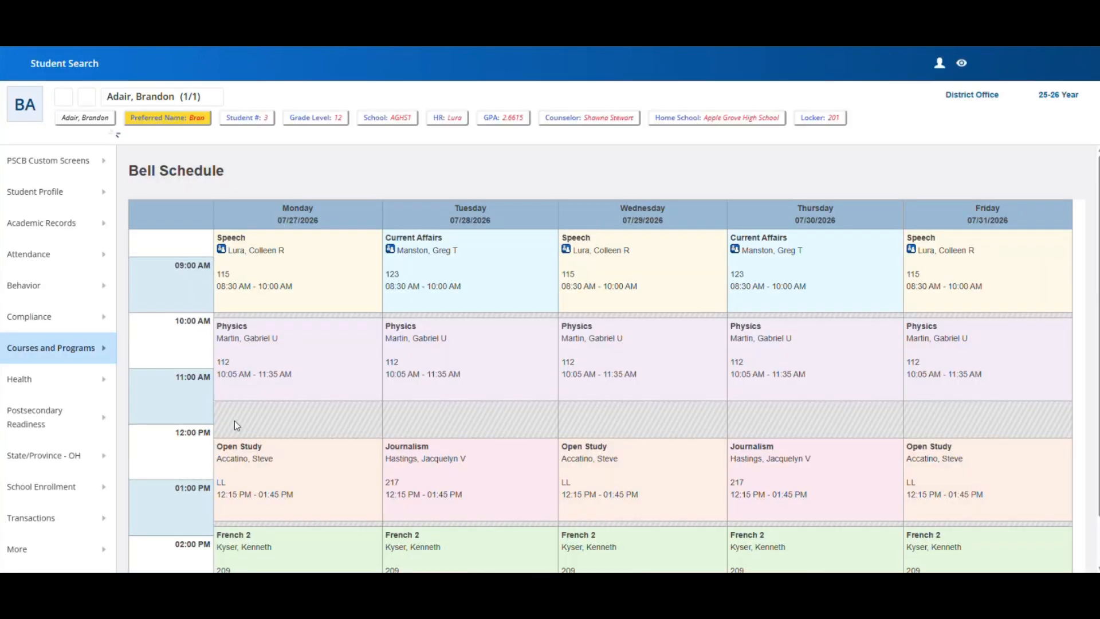
left_click(86, 286)
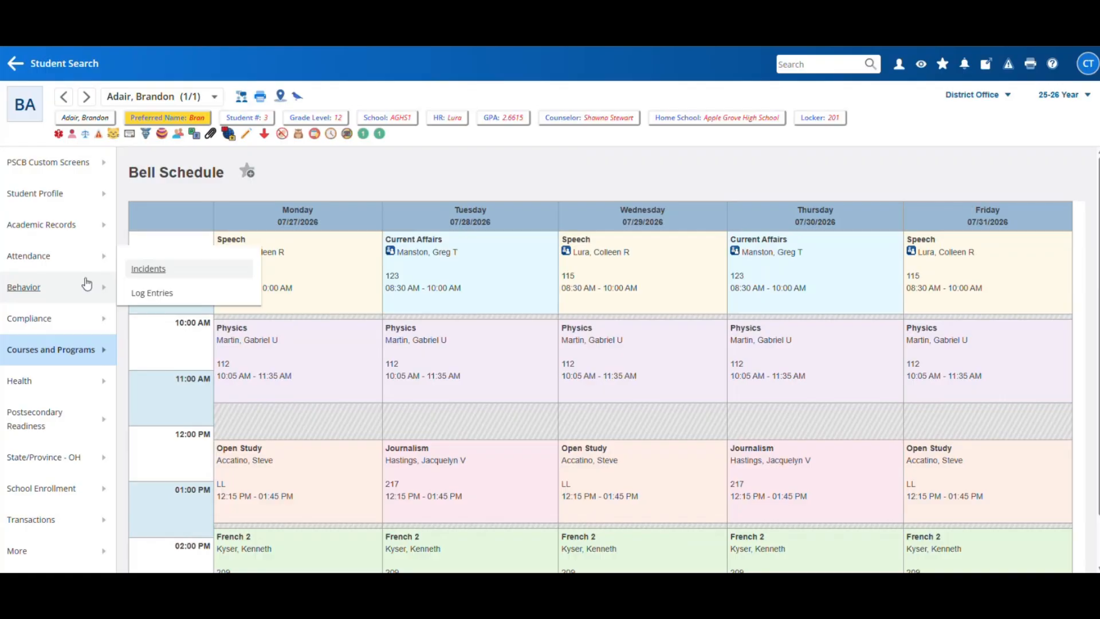
left_click(146, 271)
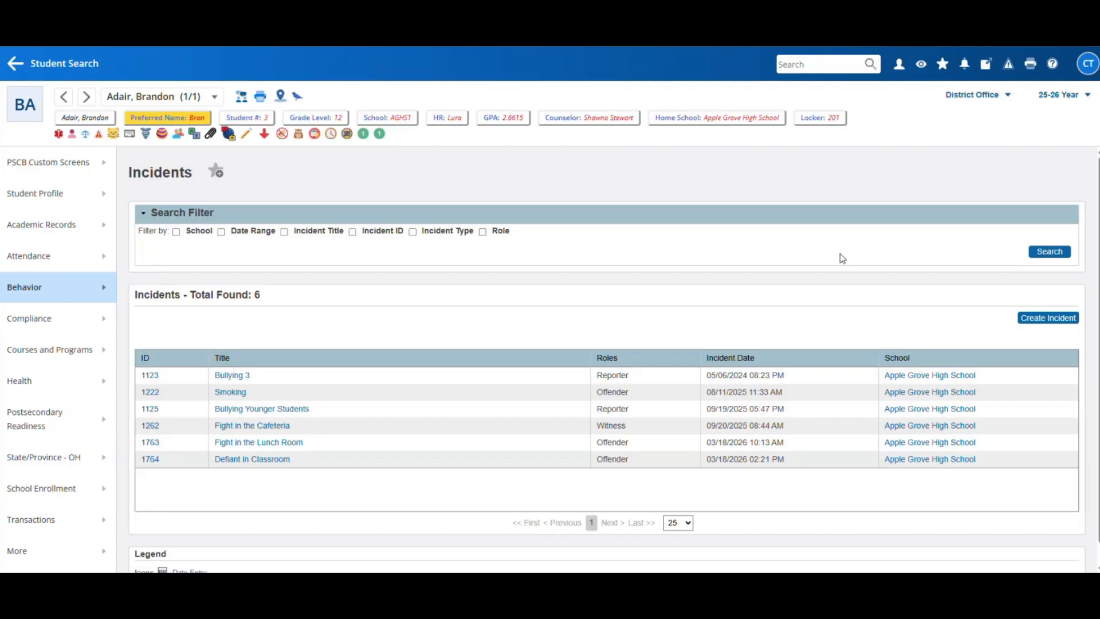
scroll(841, 269, "down", 1)
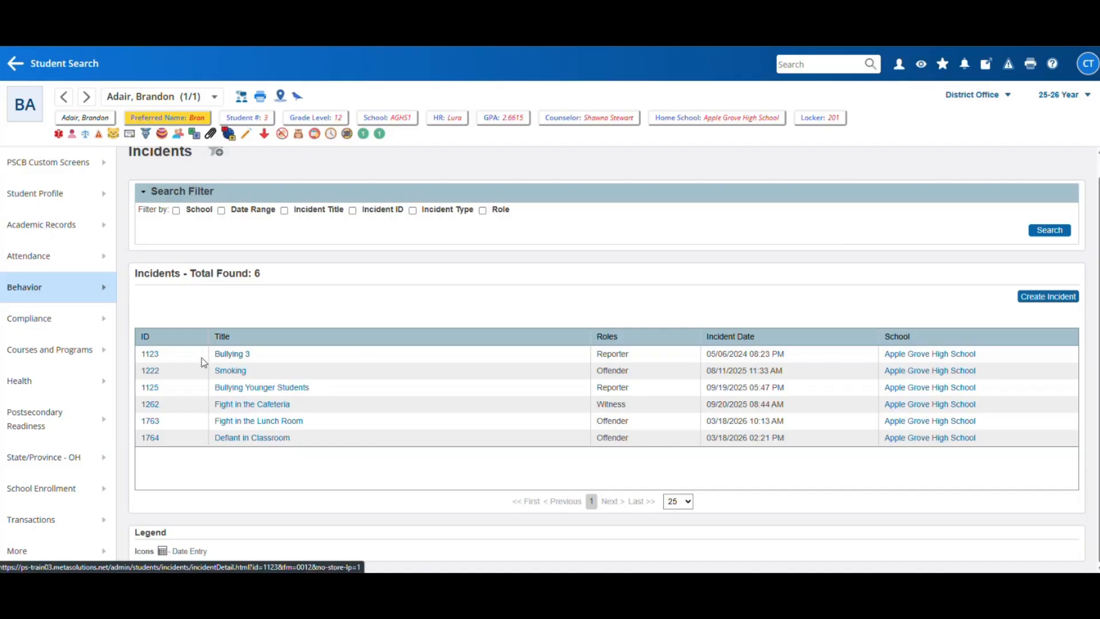
- Open incident 1123, Bullying 3, and view the victim's behavior editor without saving
left_click(151, 354)
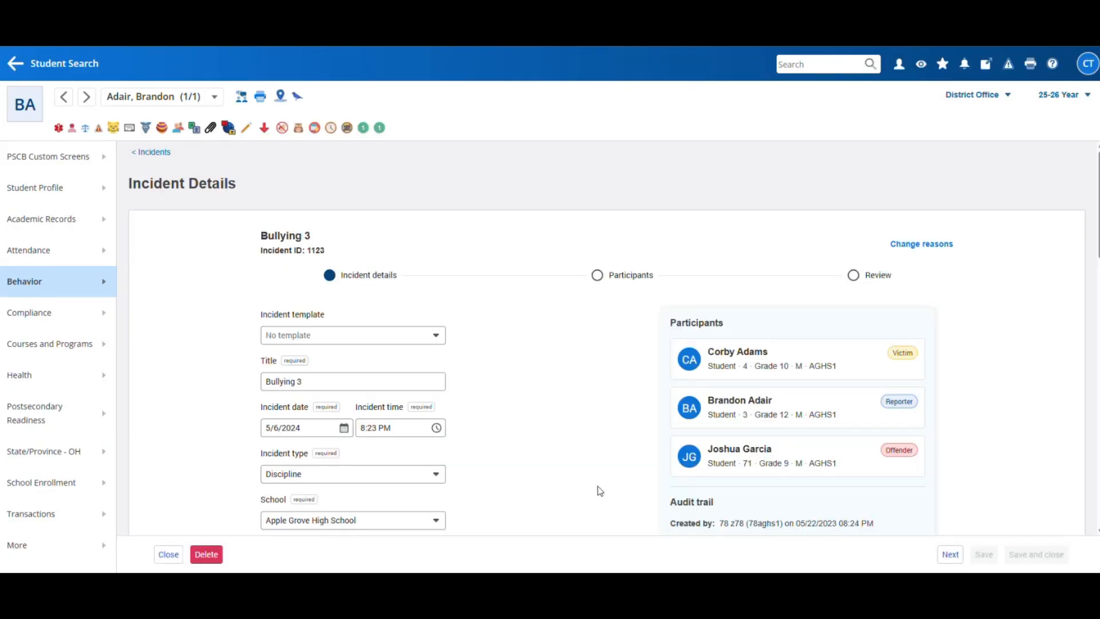
scroll(593, 351, "down", 2)
scroll(593, 350, "up", 2)
left_click(597, 217)
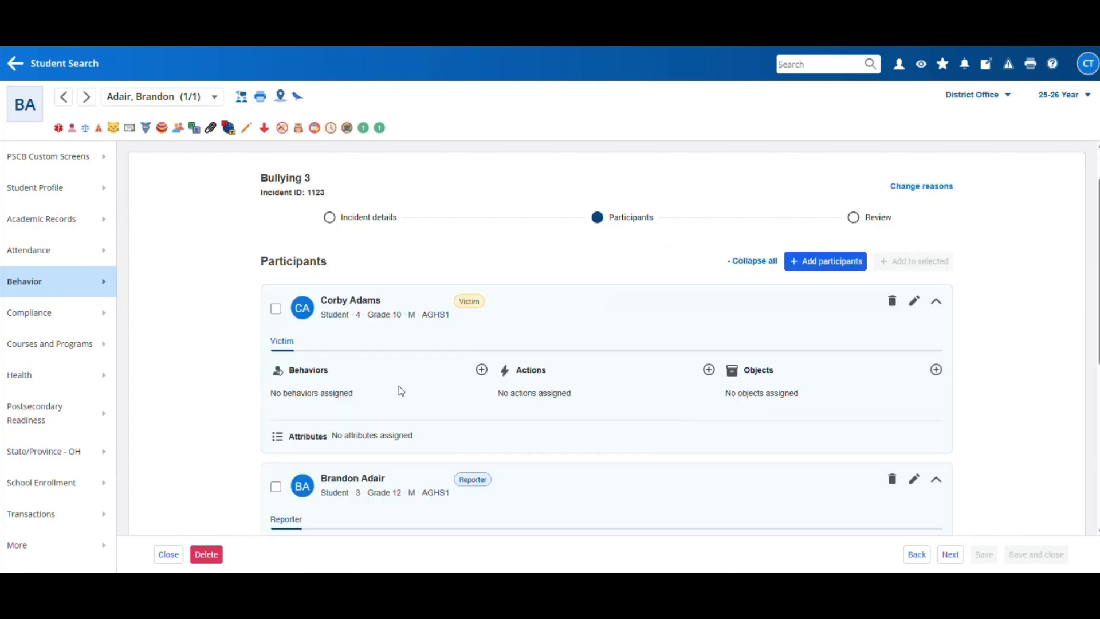
left_click(481, 370)
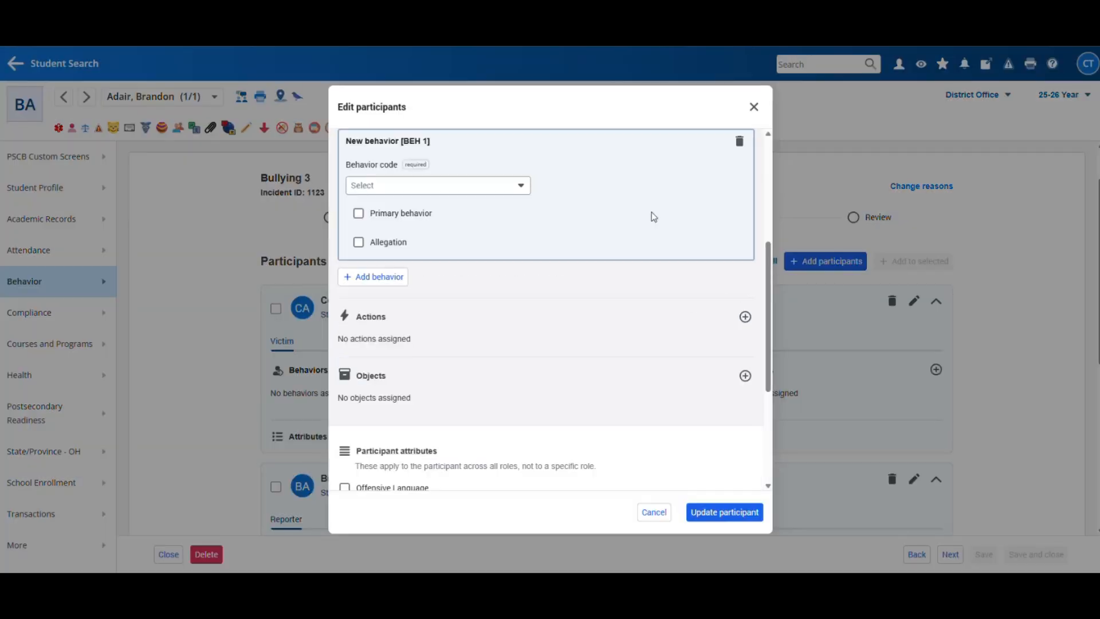
scroll(676, 284, "down", 3)
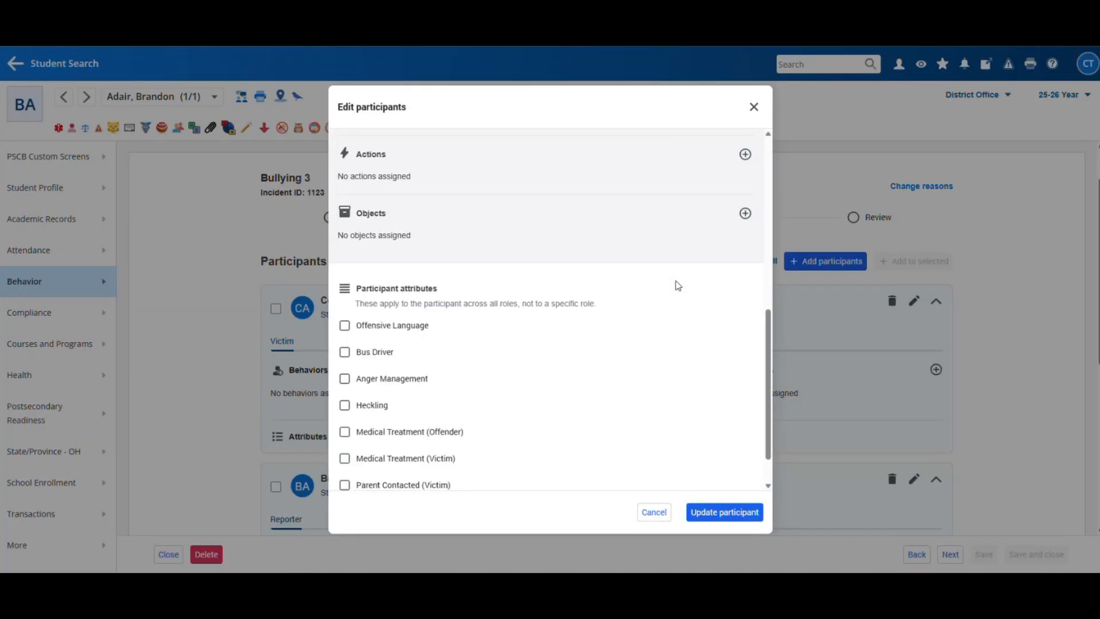
scroll(676, 286, "up", 3)
left_click(754, 106)
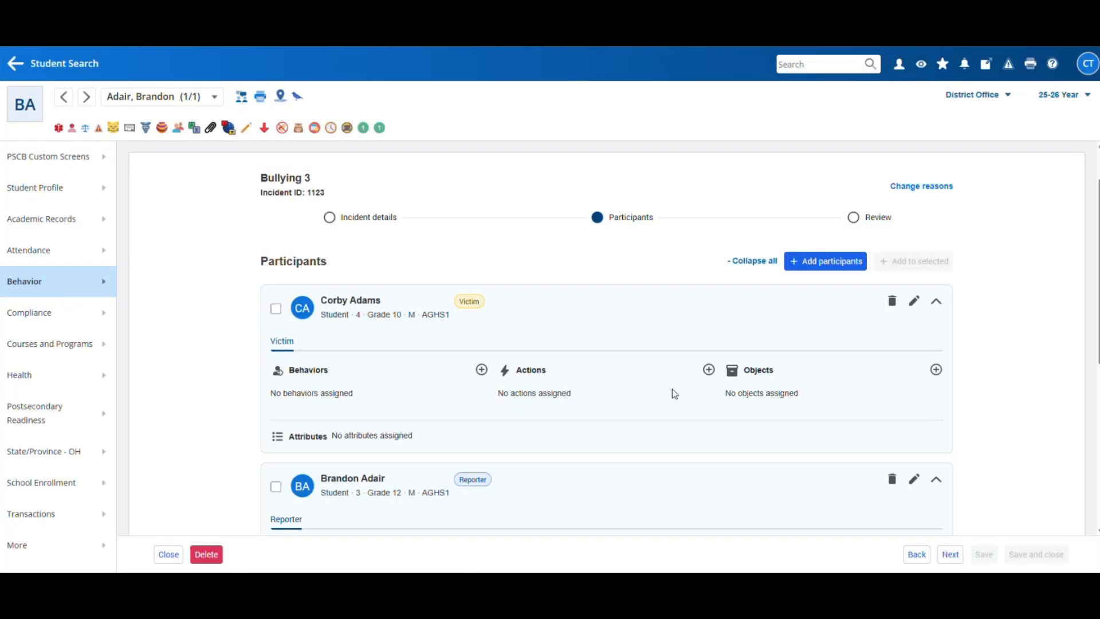
- View the victim's action editor for Bullying 3 and close it without saving
left_click(708, 370)
scroll(614, 344, "down", 6)
scroll(612, 327, "down", 2)
scroll(486, 283, "up", 4)
scroll(486, 308, "down", 8)
scroll(488, 305, "down", 10)
left_click(751, 108)
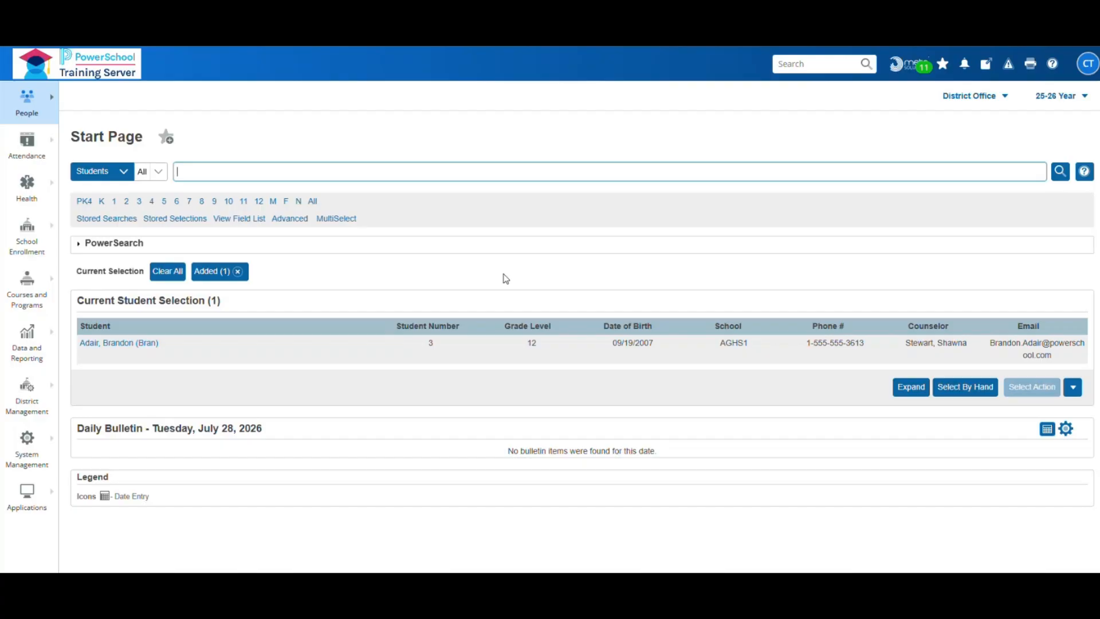
- Open the selected student's record and reload their incidents list
left_click(121, 346)
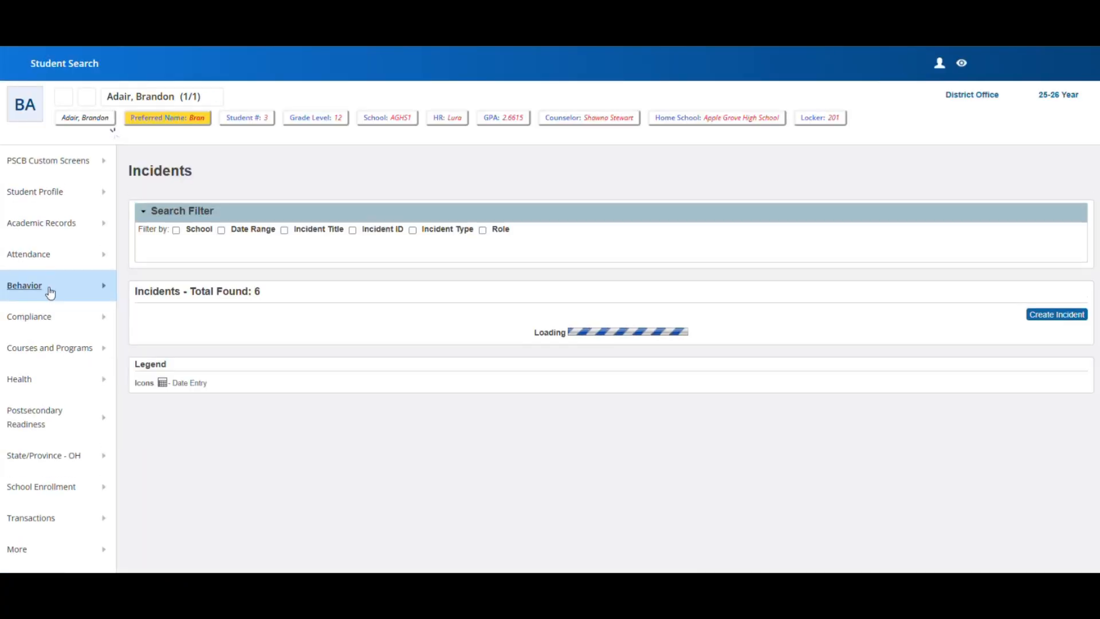
mouse_move(47, 290)
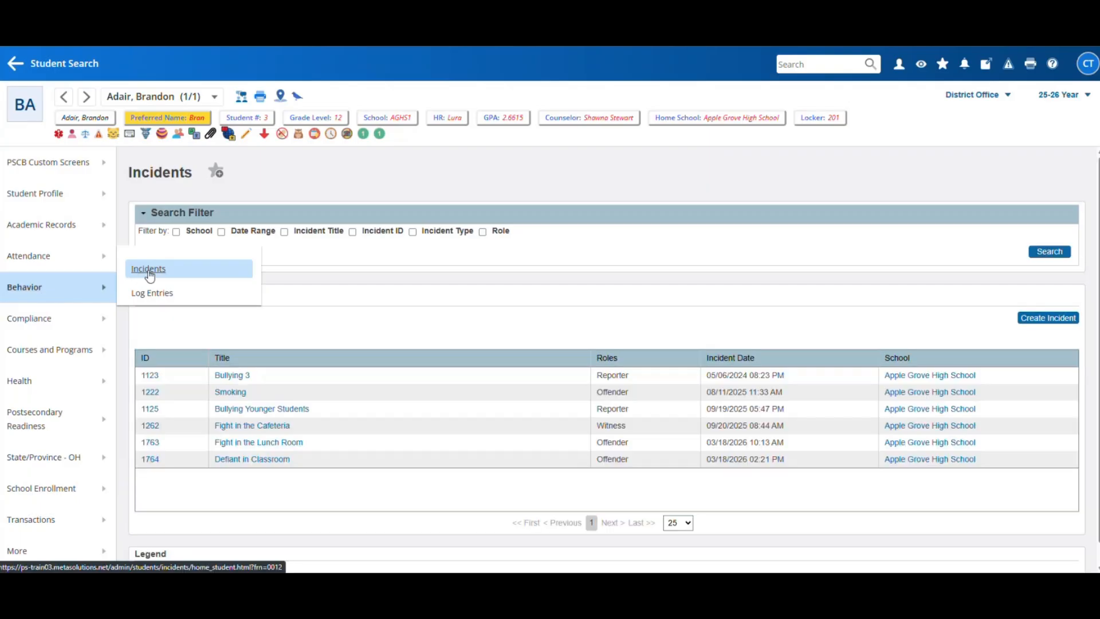
left_click(149, 270)
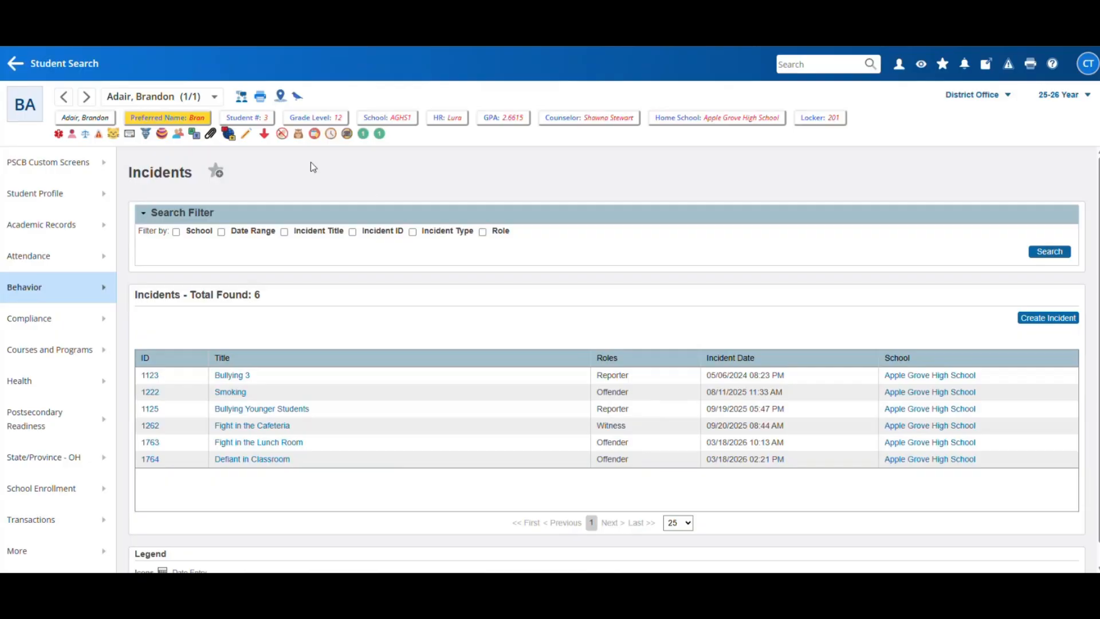
- Clear the student selection and open the district-wide All Incidents list of 126
left_click(47, 65)
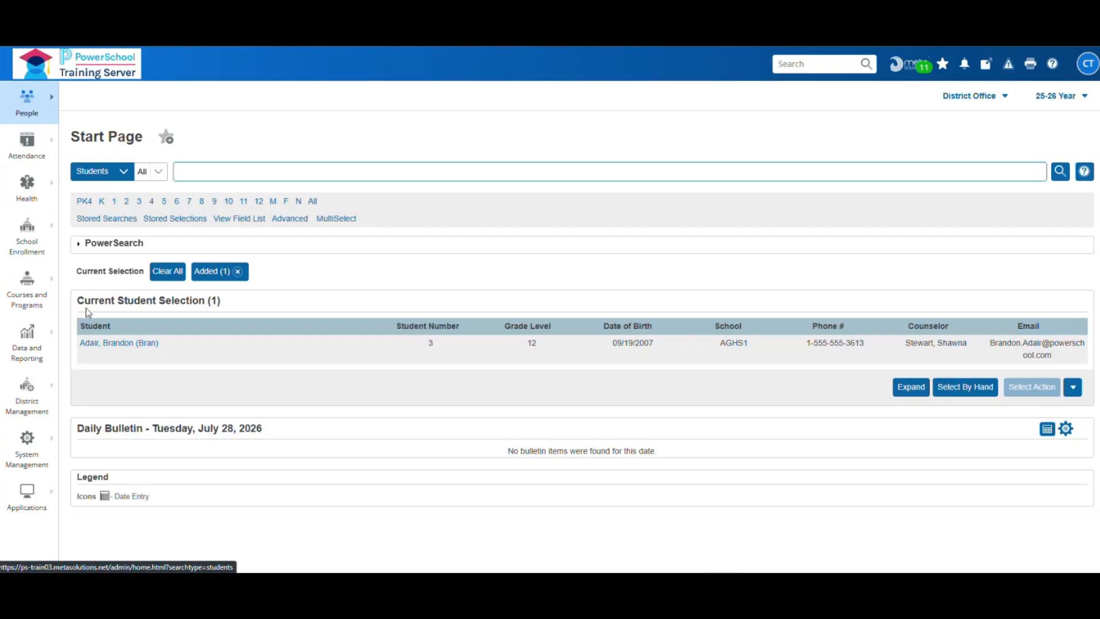
left_click(168, 271)
left_click(53, 107)
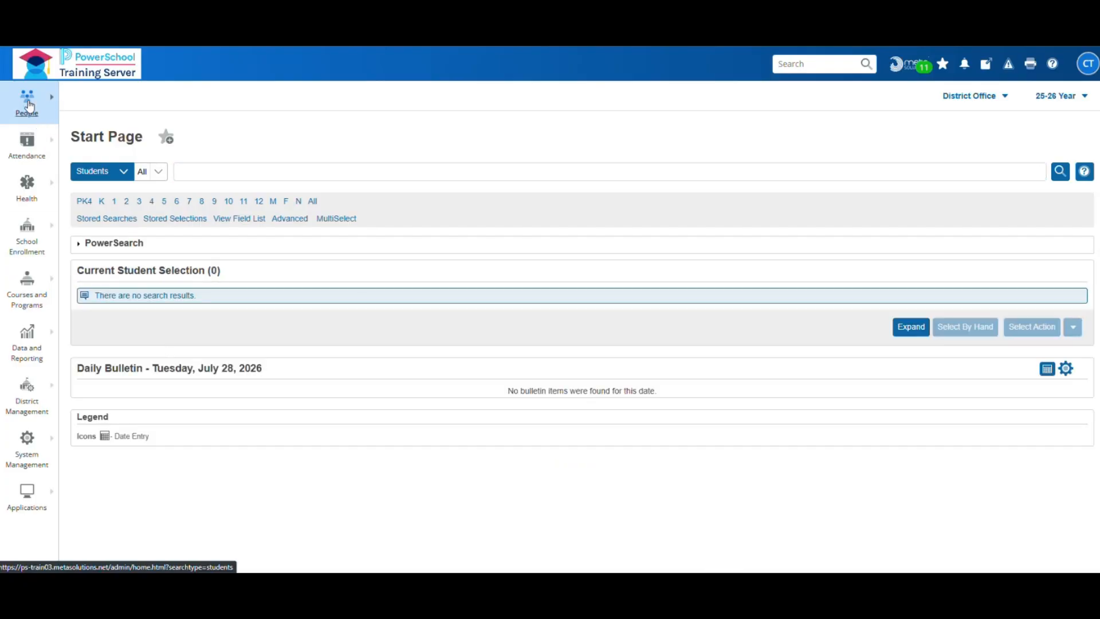
left_click(353, 153)
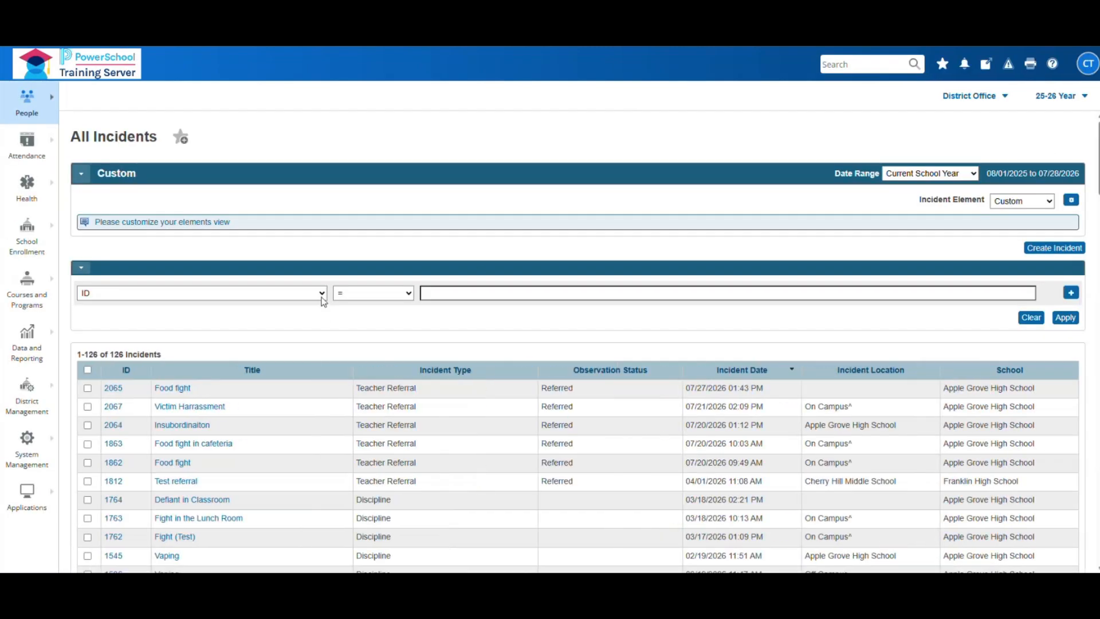
- Filter All Incidents on Participant: Any by the student's partial name, listing seven incidents
left_click(322, 296)
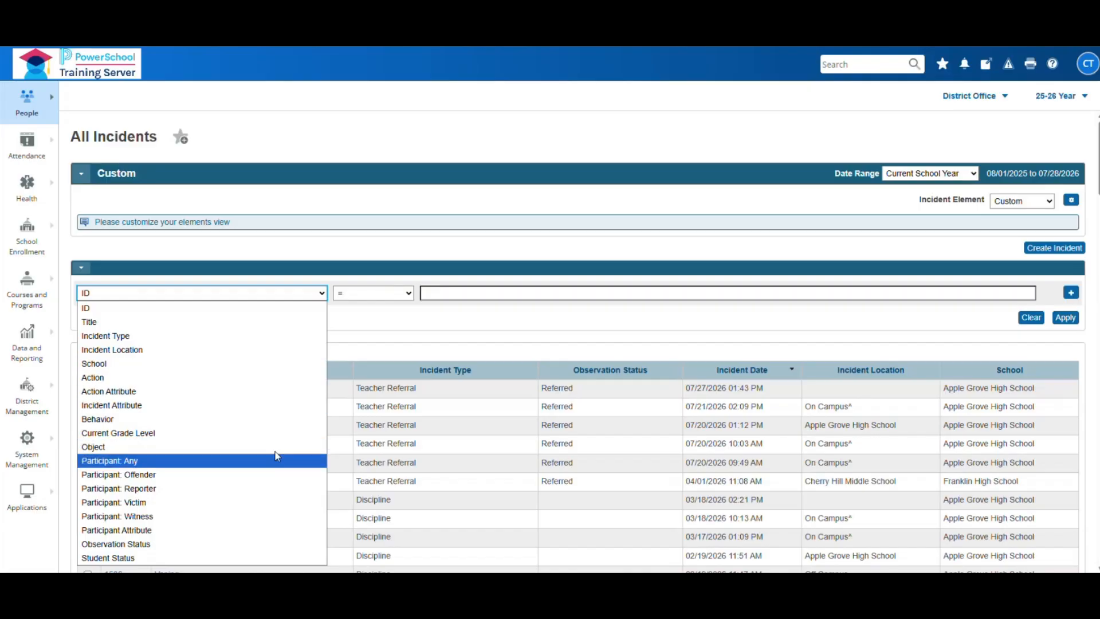
left_click(295, 308)
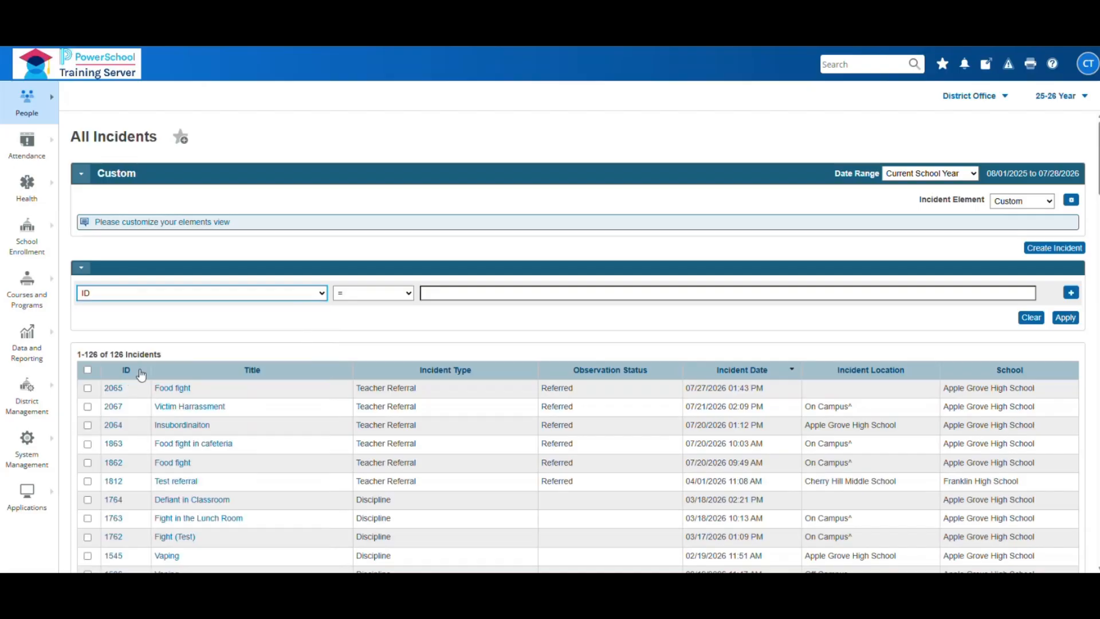
left_click(322, 294)
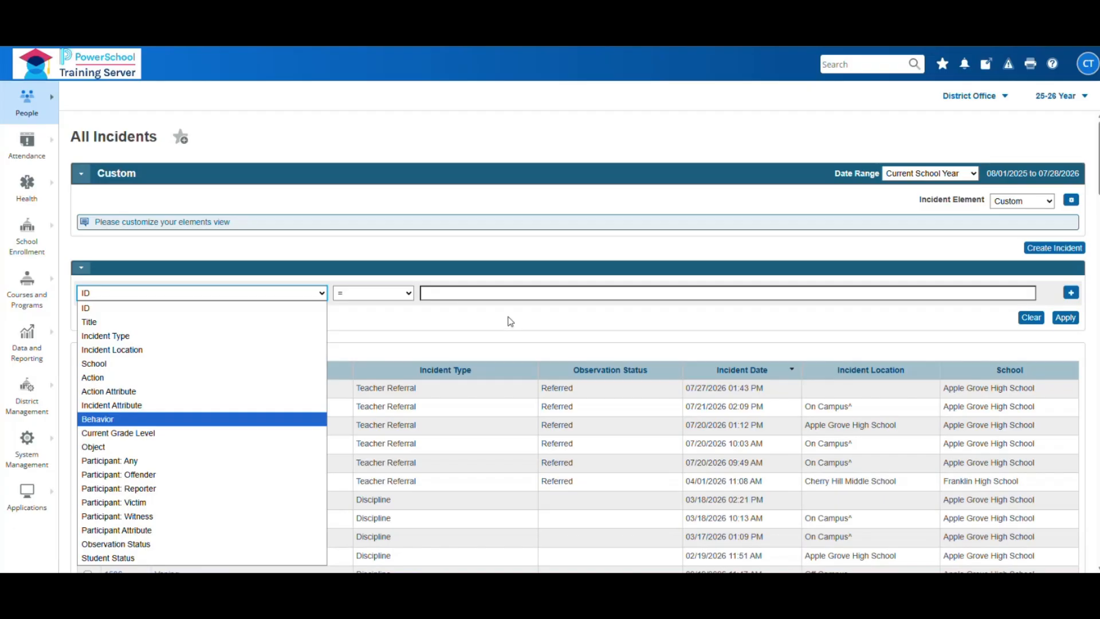
left_click(117, 461)
left_click(452, 292)
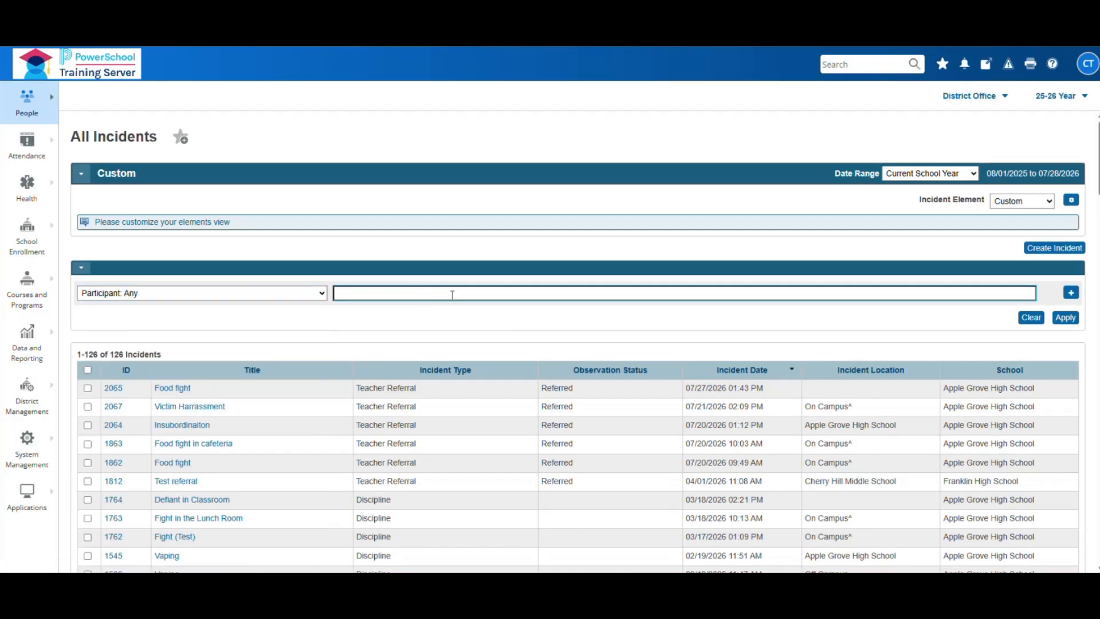
type("Add")
left_click(1064, 318)
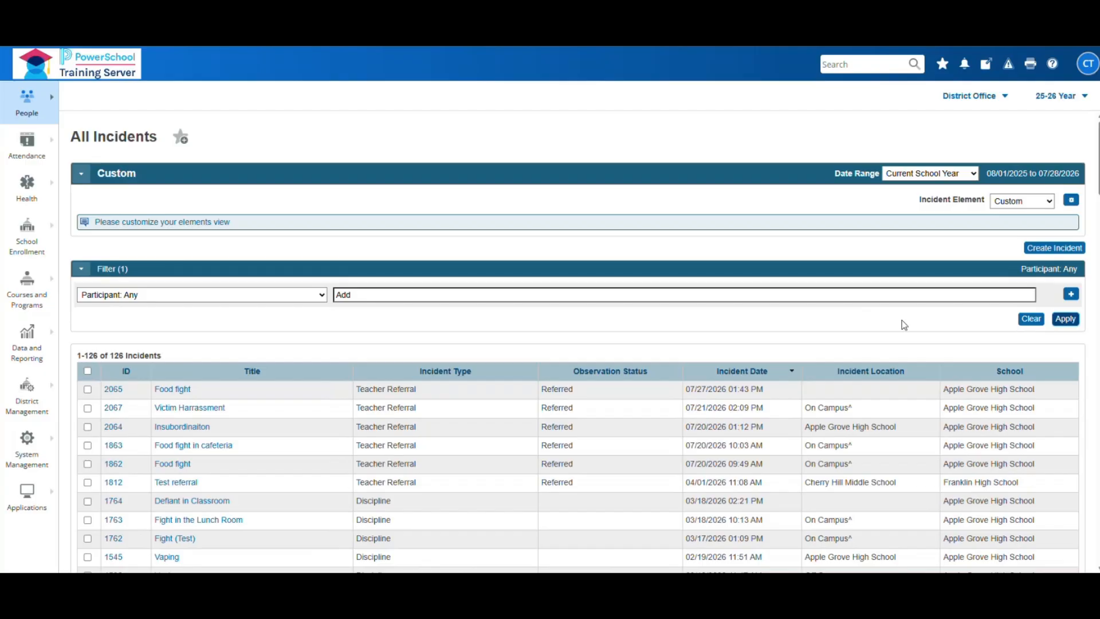
left_click(1076, 322)
left_click(1076, 321)
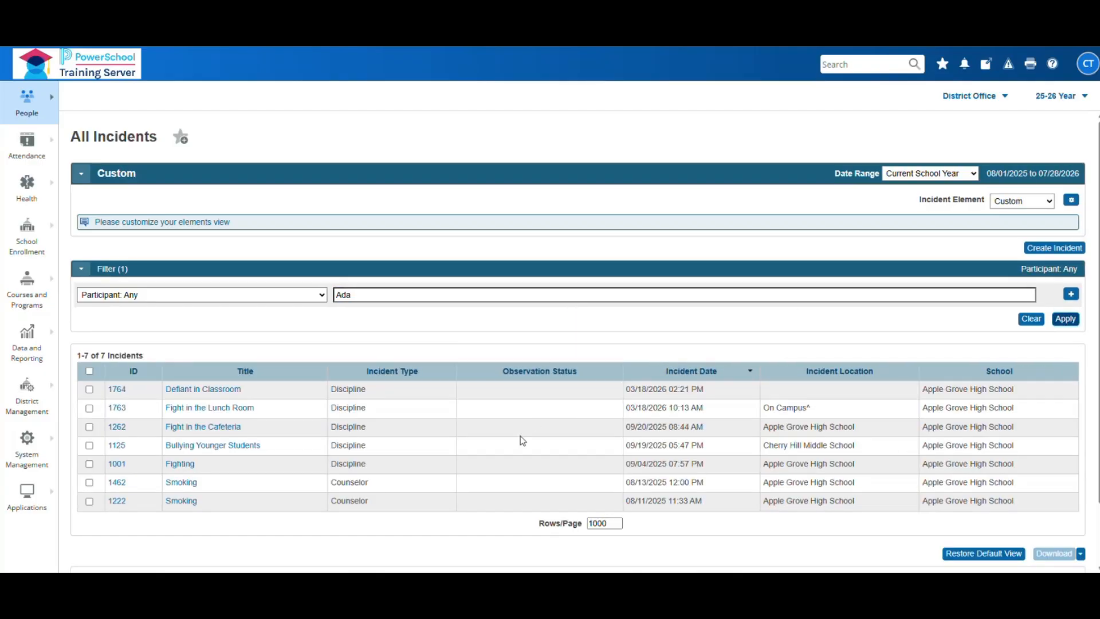
scroll(515, 447, "down", 1)
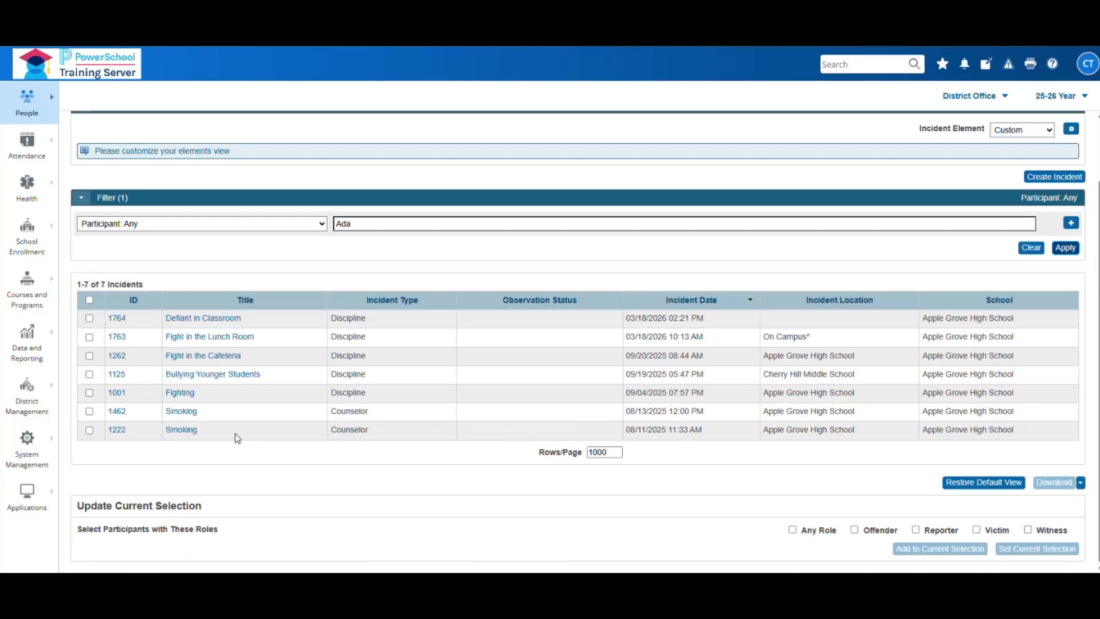
scroll(235, 433, "up", 1)
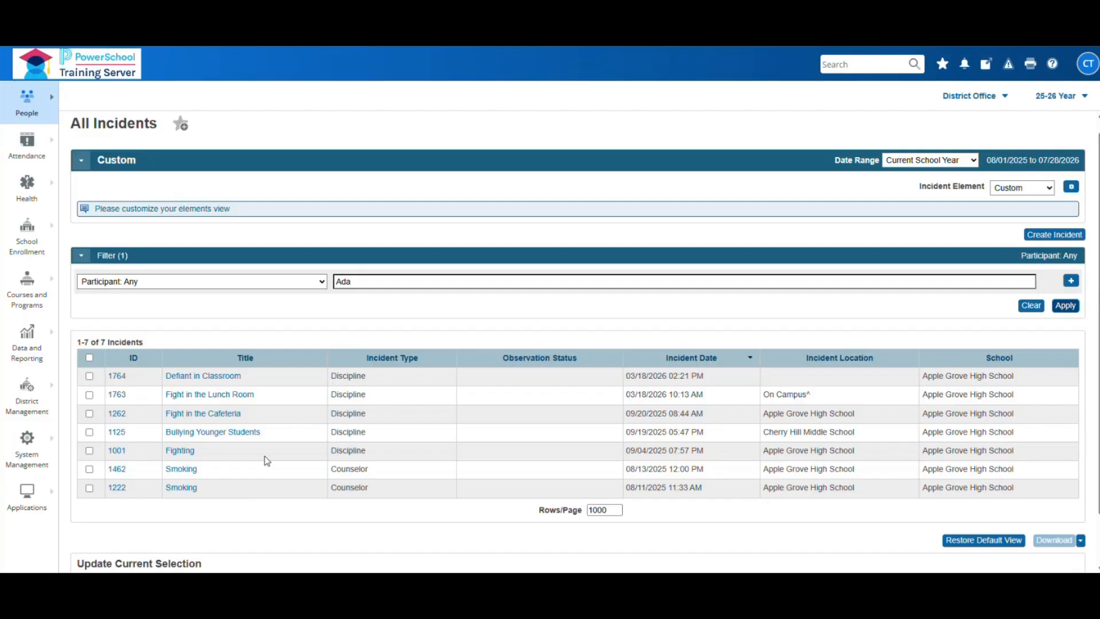